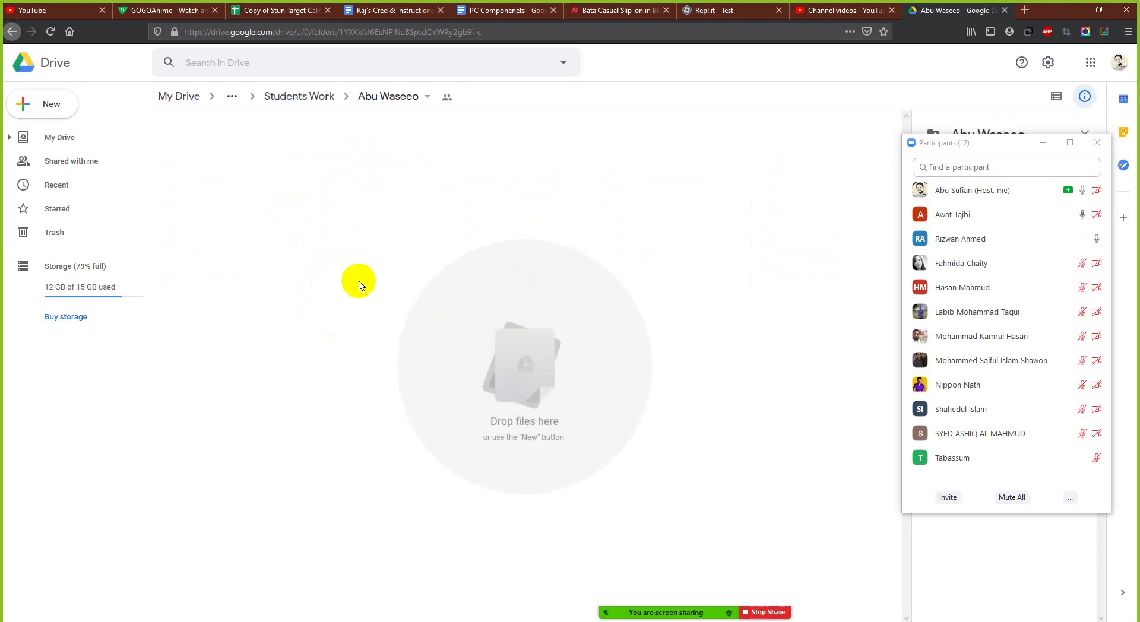
- Go back to the Students Work folder, check the fourth student's folder, and return to the student list
click(310, 108)
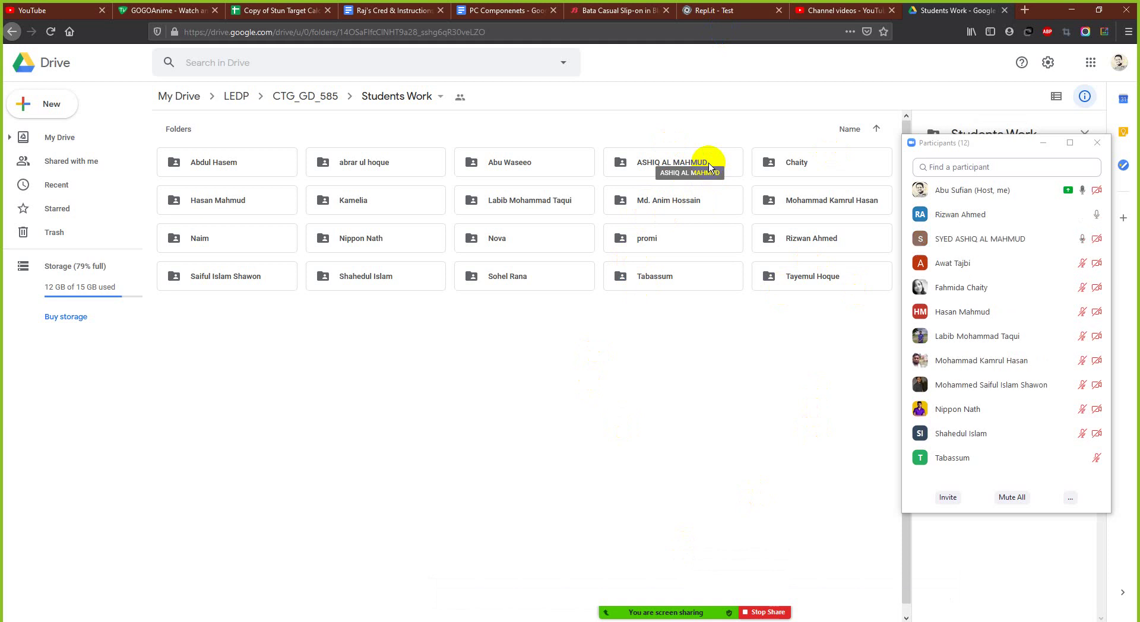
double_click(727, 163)
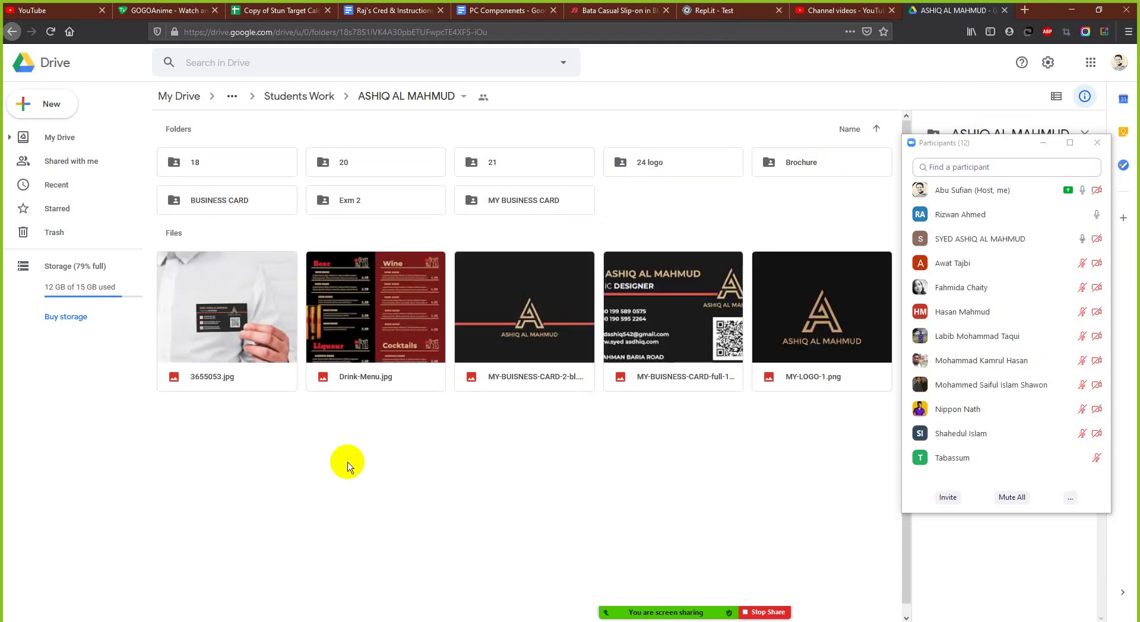
key(alt+Left)
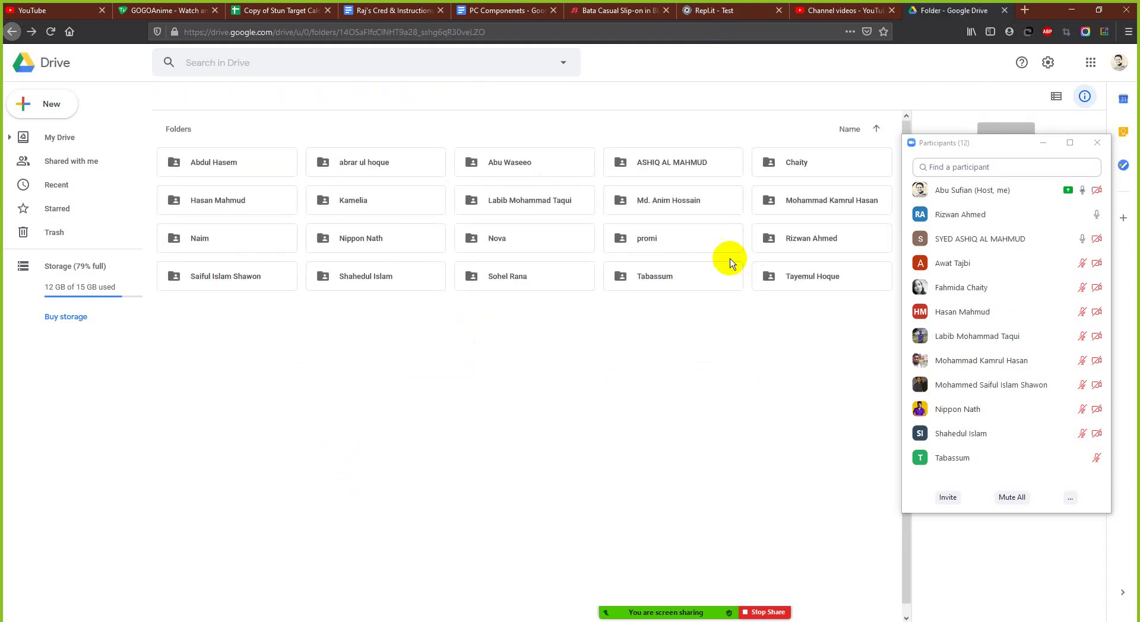
- Review the contents of the fifth student's folder and return to the Students Work folder
click(830, 162)
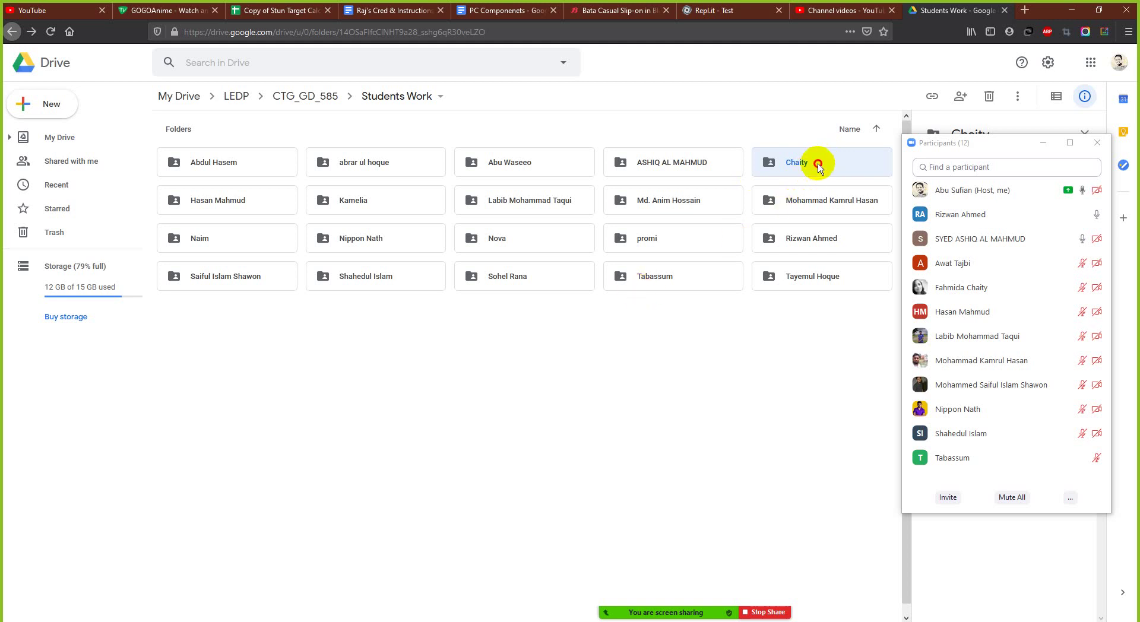
double_click(817, 168)
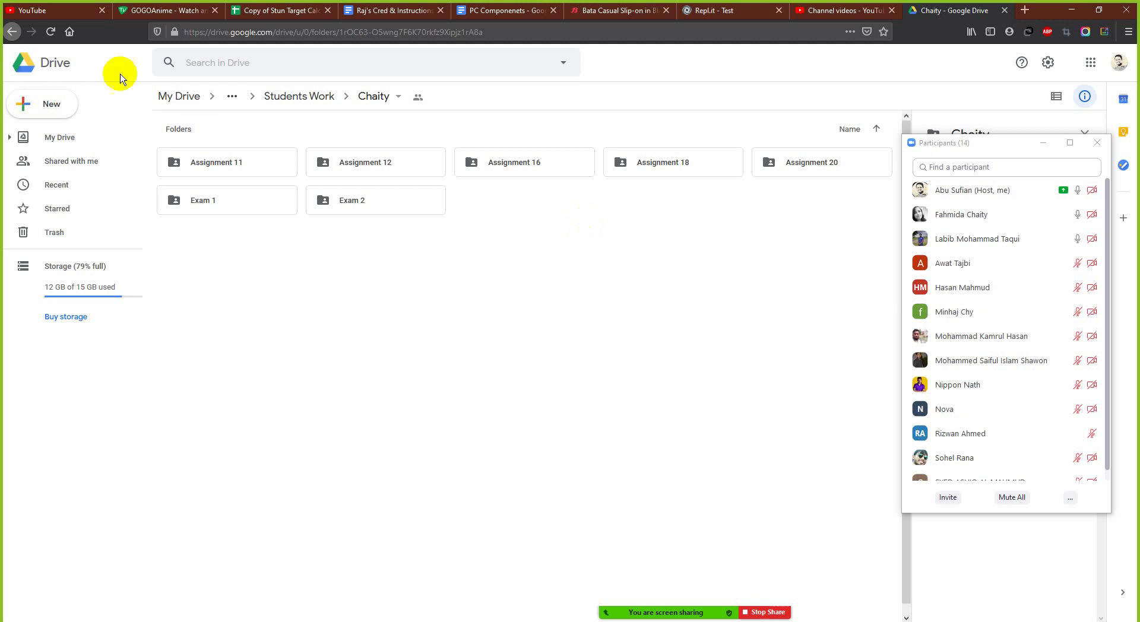
click(289, 96)
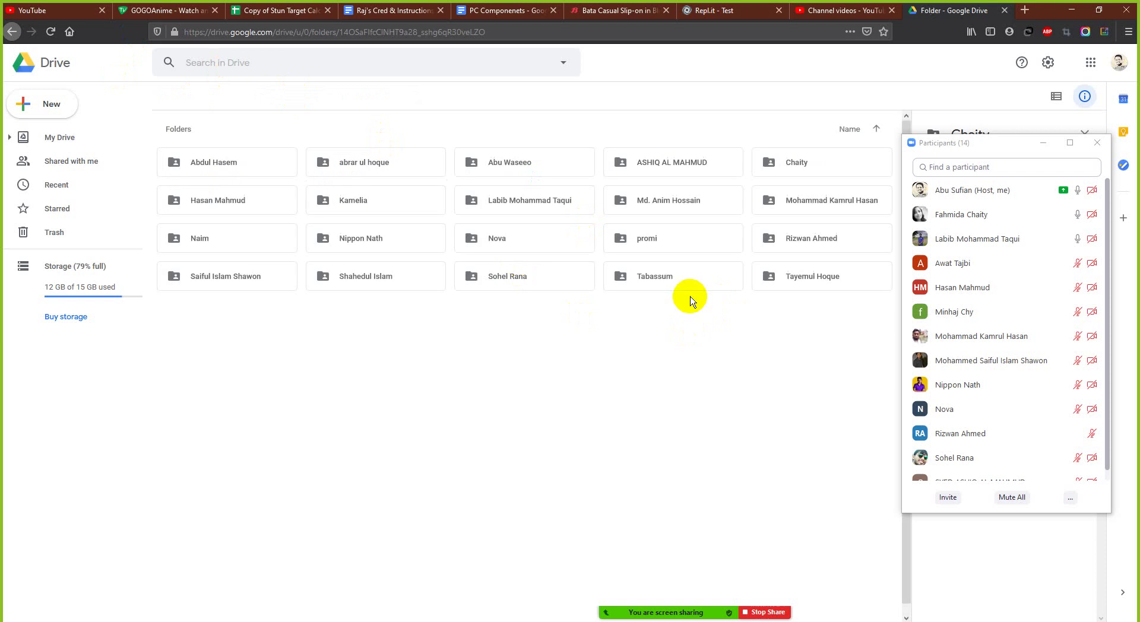
- Open the sixth student's folder in Students Work and preview Assignment 25 1.jpg from the Assignment 25 folder
double_click(242, 199)
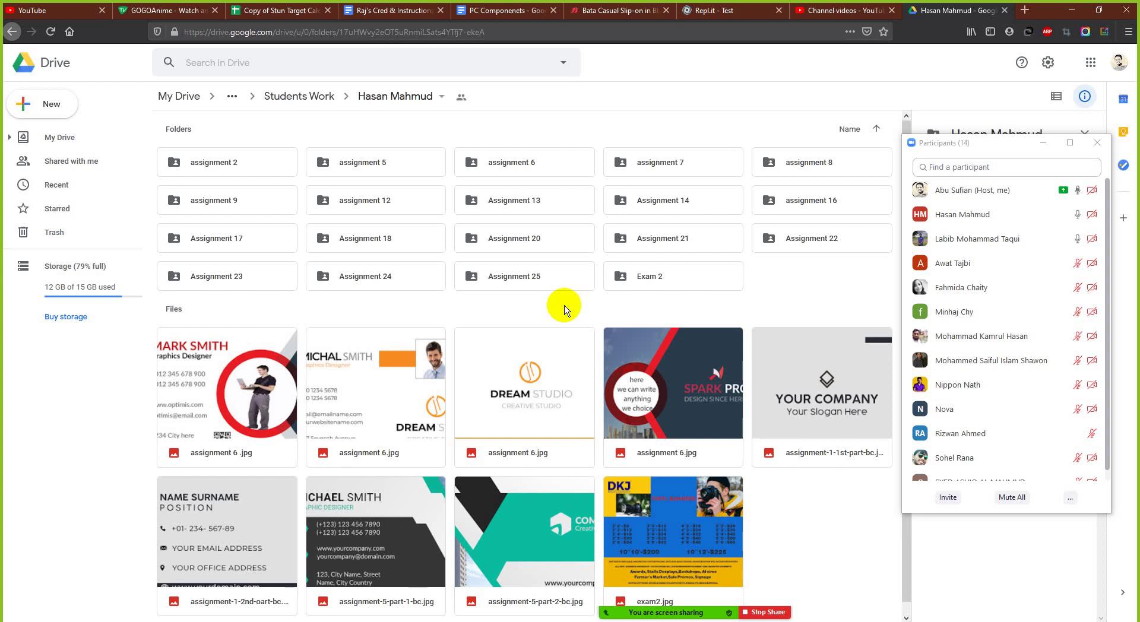
scroll(564, 309, down, 1)
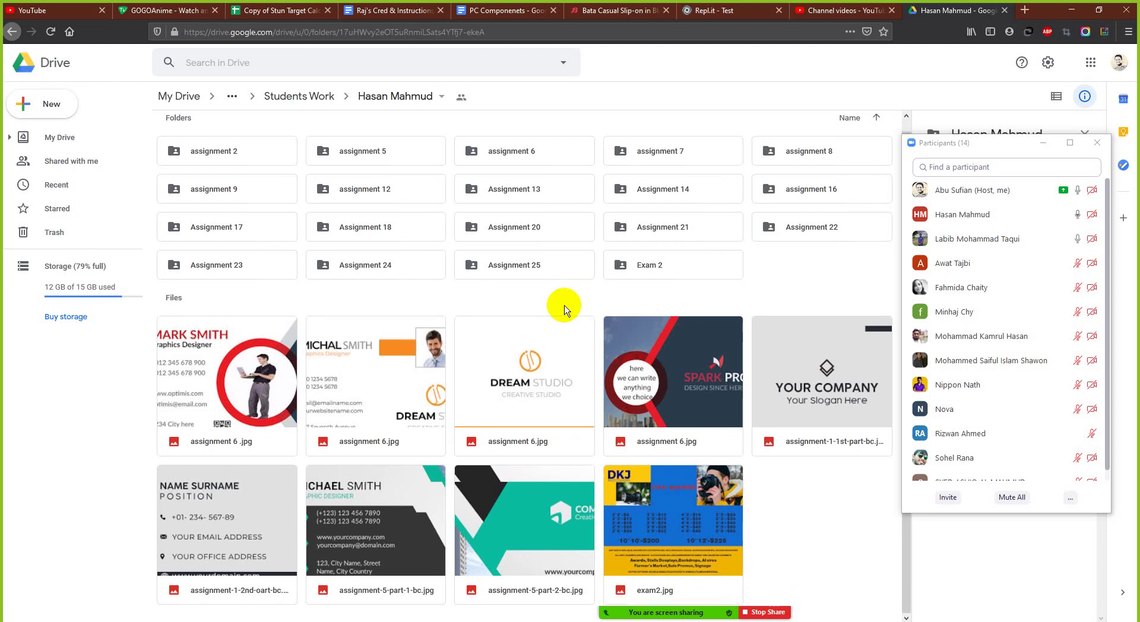
double_click(557, 268)
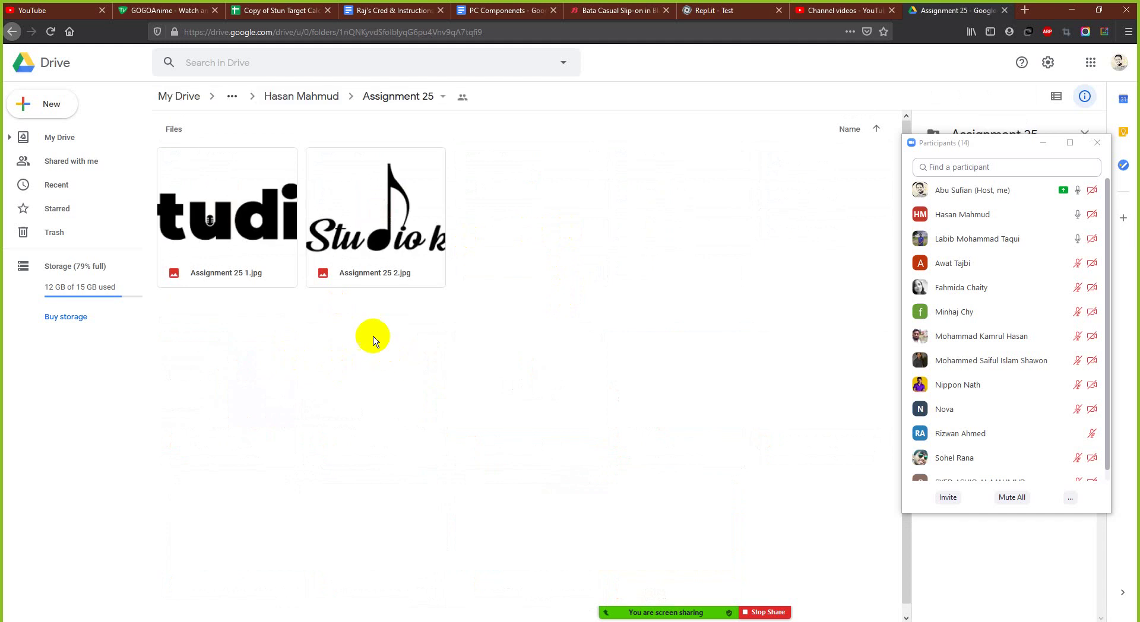
double_click(247, 222)
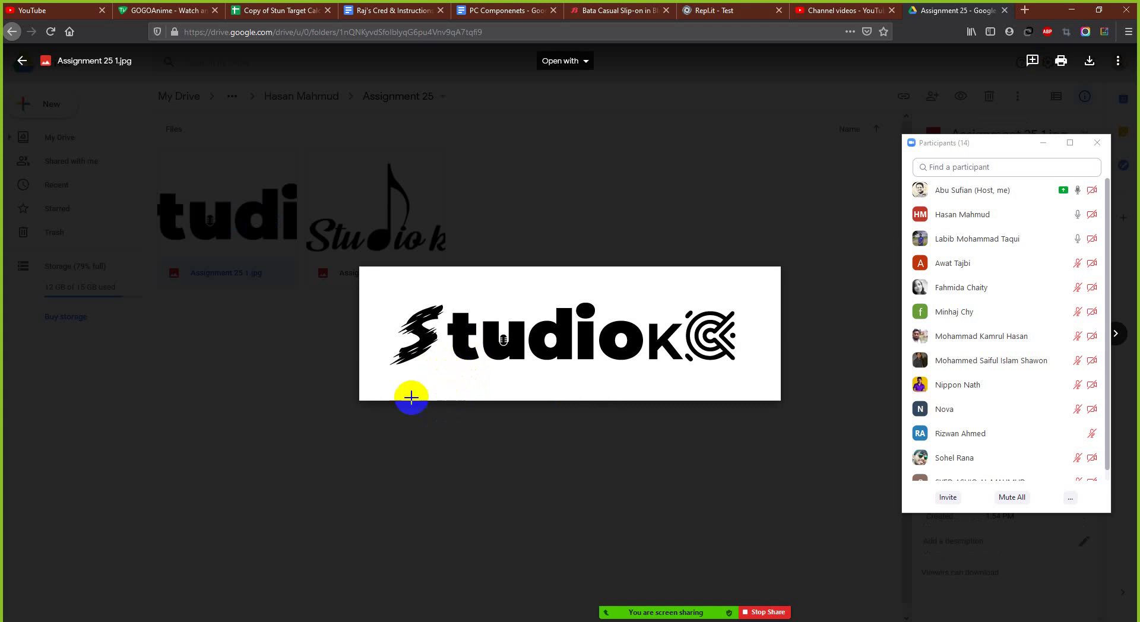
- Open the Assignments folder of CTG_GD_585 in a new browser tab
click(1024, 9)
click(384, 287)
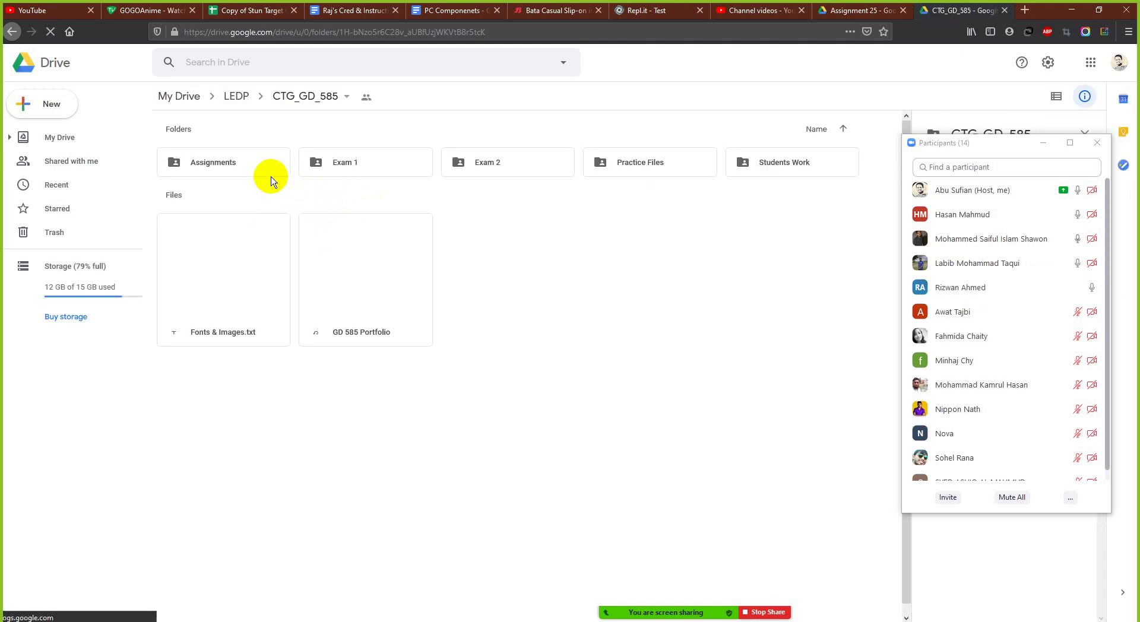
double_click(240, 168)
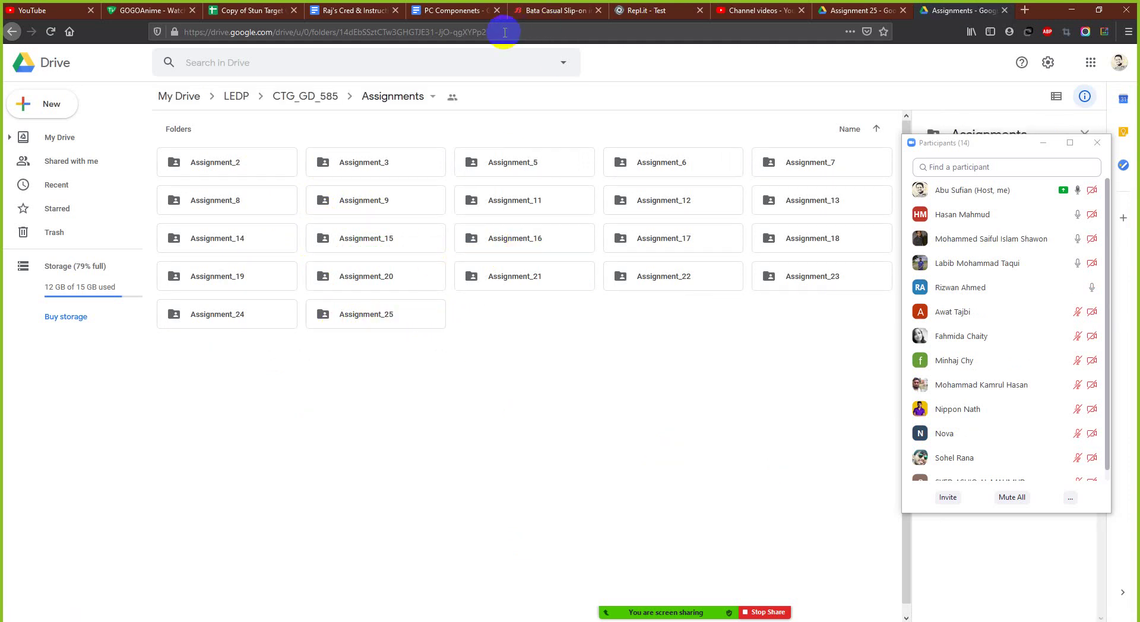
- Return to the Assignment 25 1.jpg preview, point out the K beside the circular C mark, and close the preview
click(849, 11)
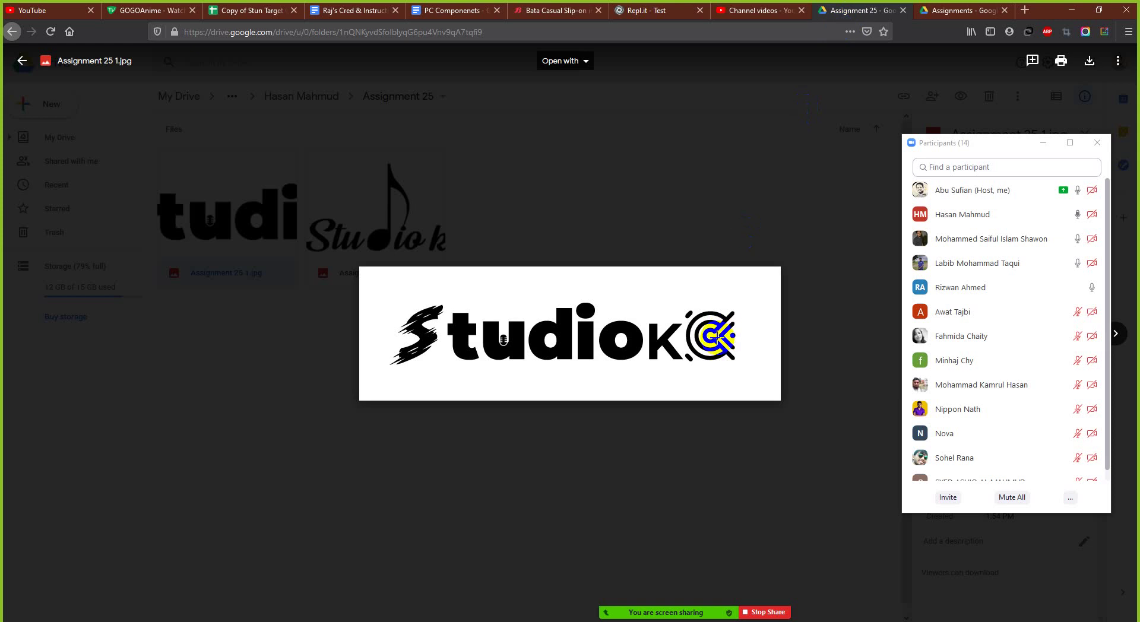
click(677, 357)
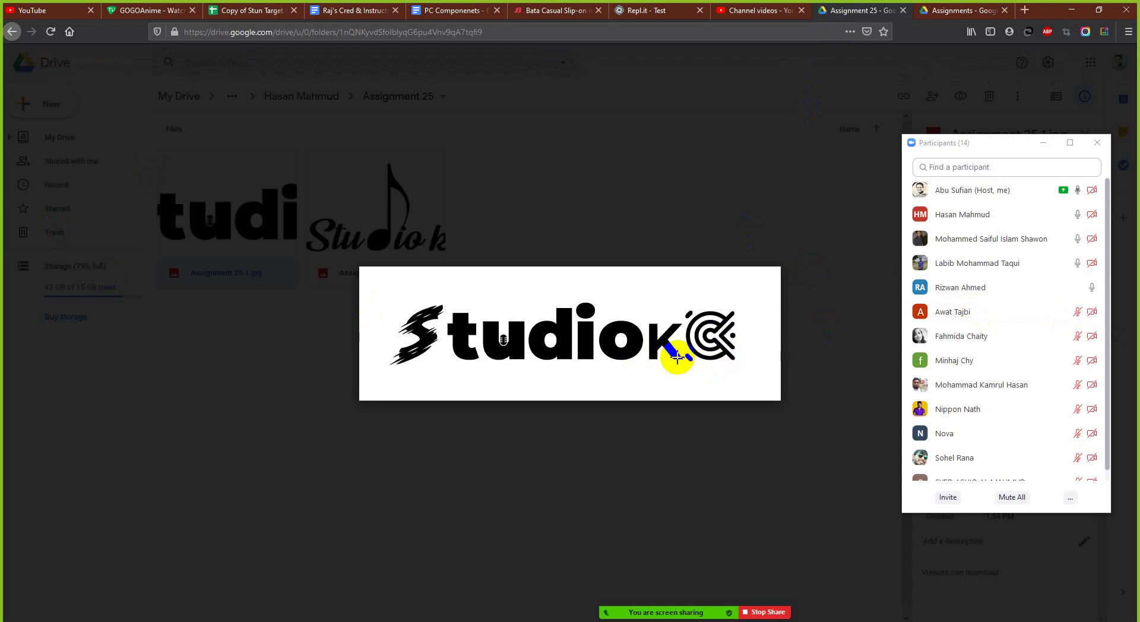
mouse_move(676, 358)
mouse_down()
mouse_move(709, 347)
mouse_move(731, 380)
mouse_move(703, 353)
mouse_move(718, 317)
mouse_move(702, 313)
mouse_move(693, 328)
mouse_move(730, 352)
mouse_move(701, 313)
mouse_move(726, 347)
mouse_move(720, 312)
mouse_move(699, 349)
mouse_move(734, 331)
mouse_move(723, 314)
mouse_move(705, 343)
mouse_up()
click(592, 464)
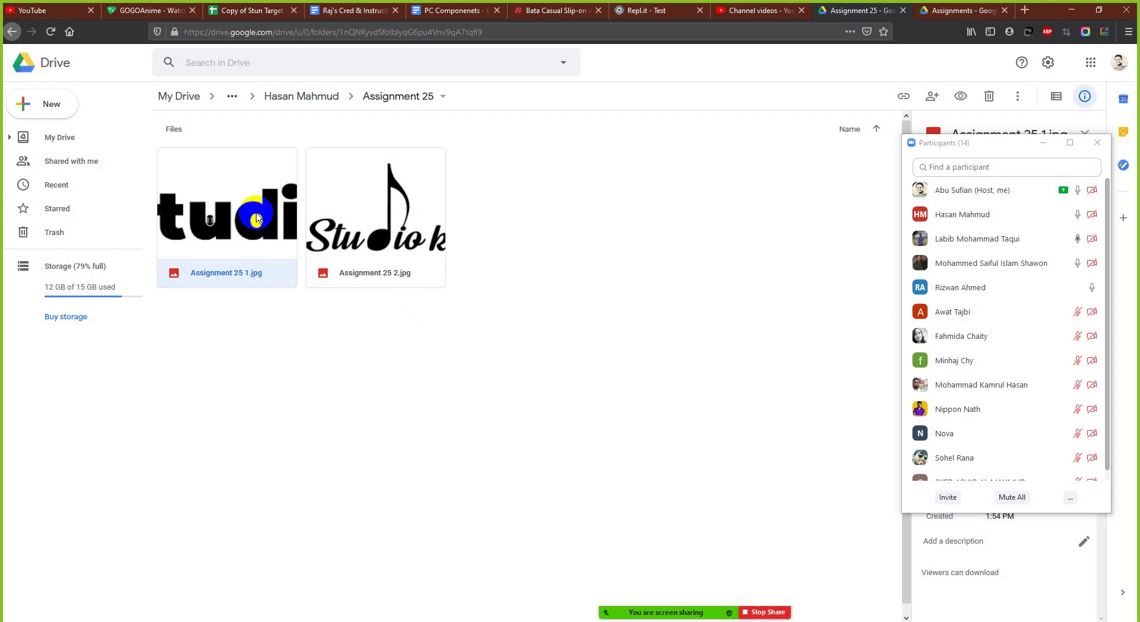
- Reopen Assignment 25 1.jpg and outline the K and circular C at the logo's end, leaving no comment
double_click(285, 220)
mouse_move(723, 321)
mouse_down()
mouse_move(713, 340)
mouse_move(683, 324)
mouse_move(685, 315)
mouse_move(738, 365)
mouse_up()
key(super+shift+s)
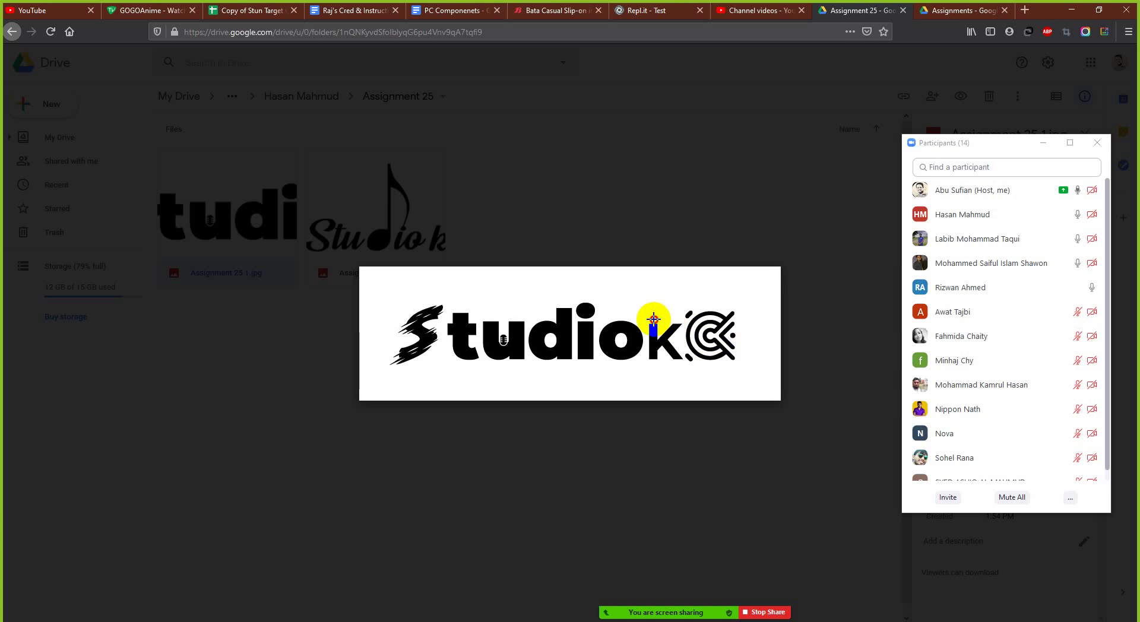
key(super+shift+s)
drag(654, 320, 734, 361)
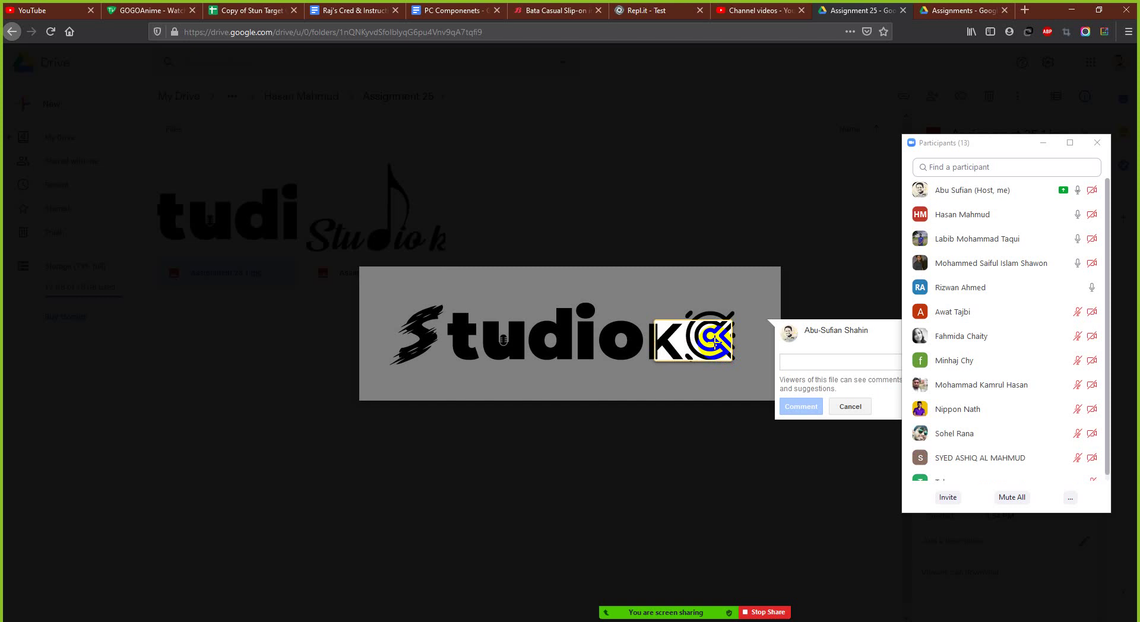
click(715, 343)
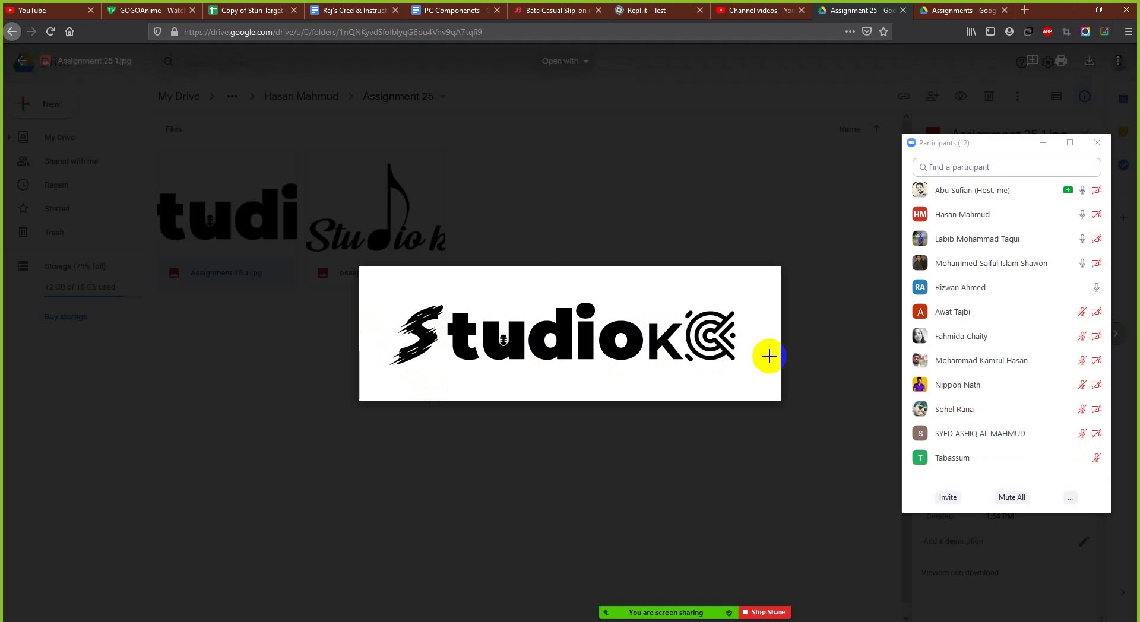
- Open the Requirements document from the Assignment_25 folder in the course's Assignments folder
click(950, 11)
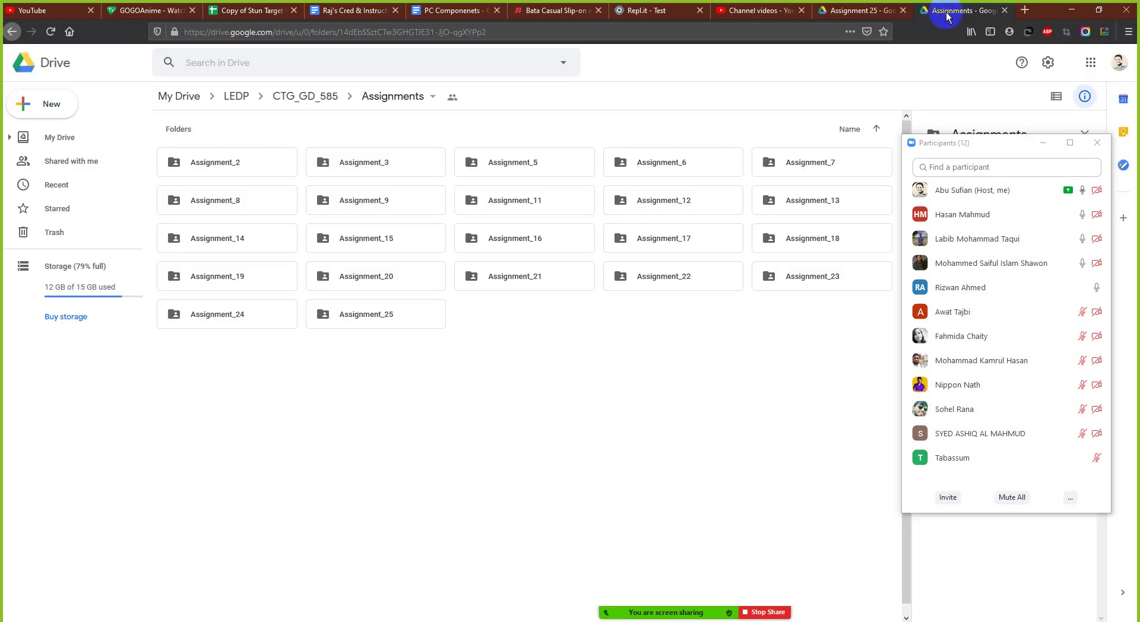
double_click(364, 314)
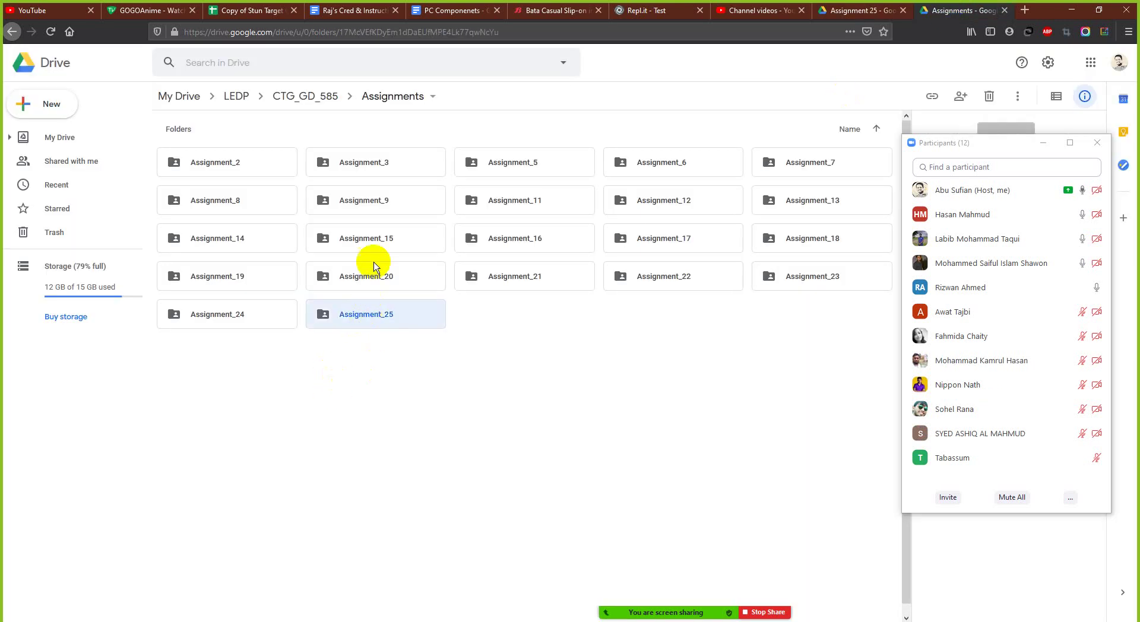
double_click(294, 242)
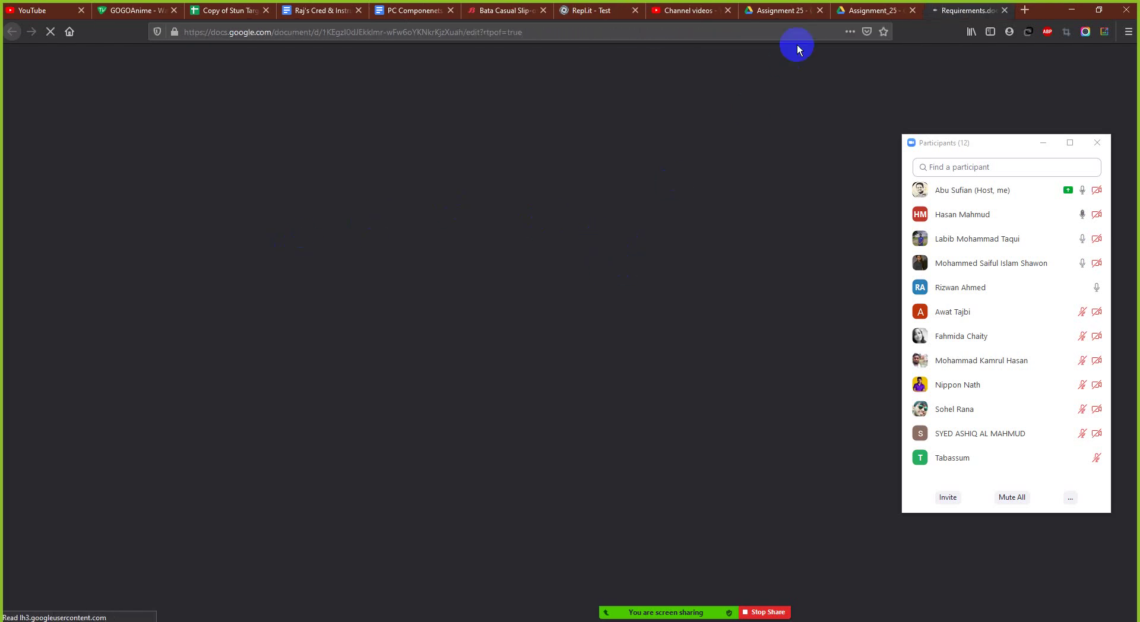
- Return to the Assignment 25 1.jpg preview and outline the KC lettering and the whole Studio KC logo for critique
click(779, 10)
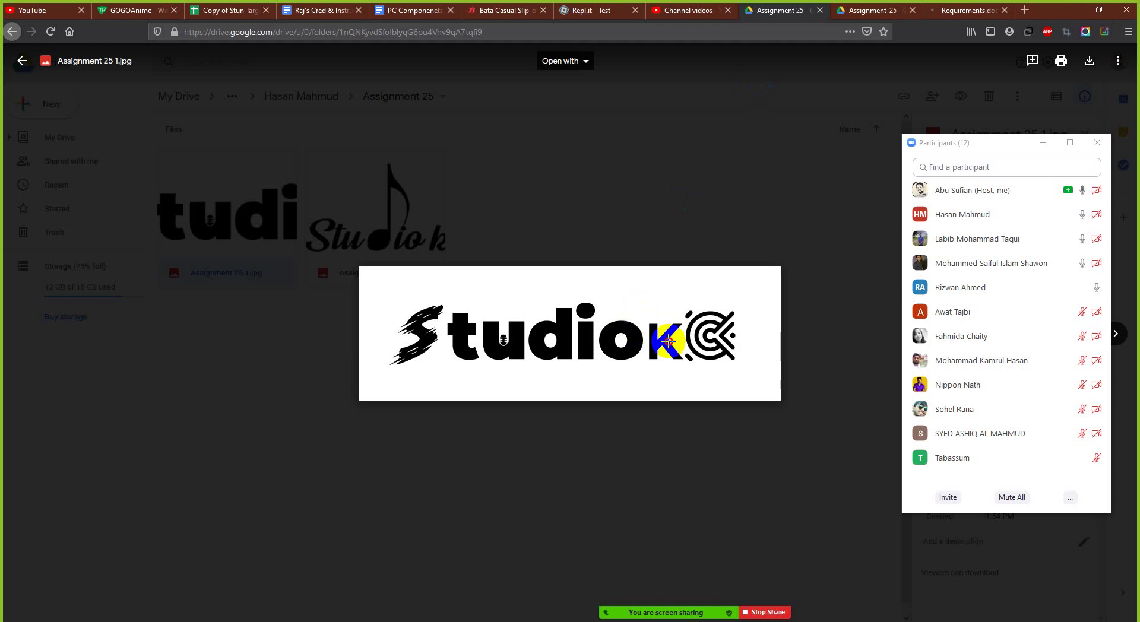
drag(642, 317, 752, 368)
key(Escape)
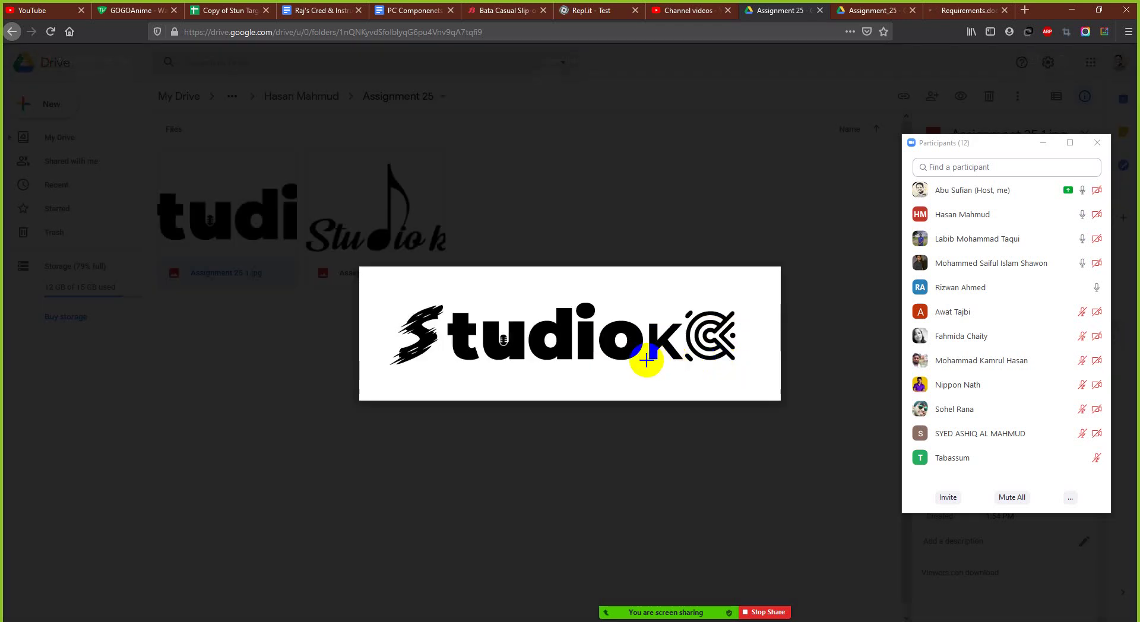
drag(402, 298, 742, 375)
key(Escape)
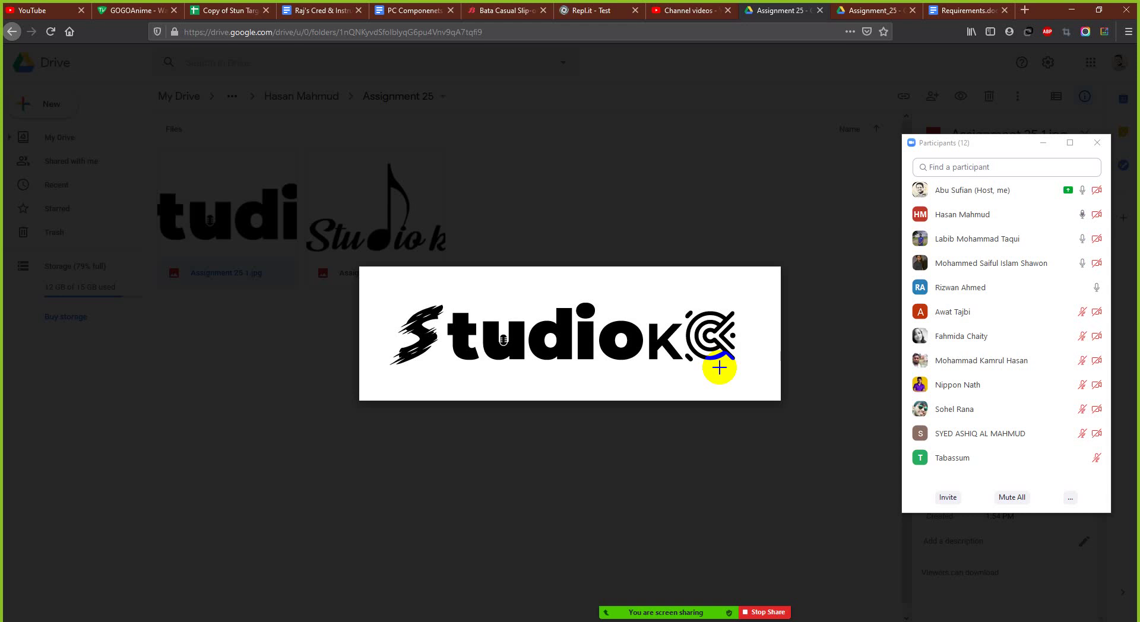
- Mark the underside of the circular C and outline the KC part from its lower edge upwards, discarding each selection
drag(719, 368, 719, 363)
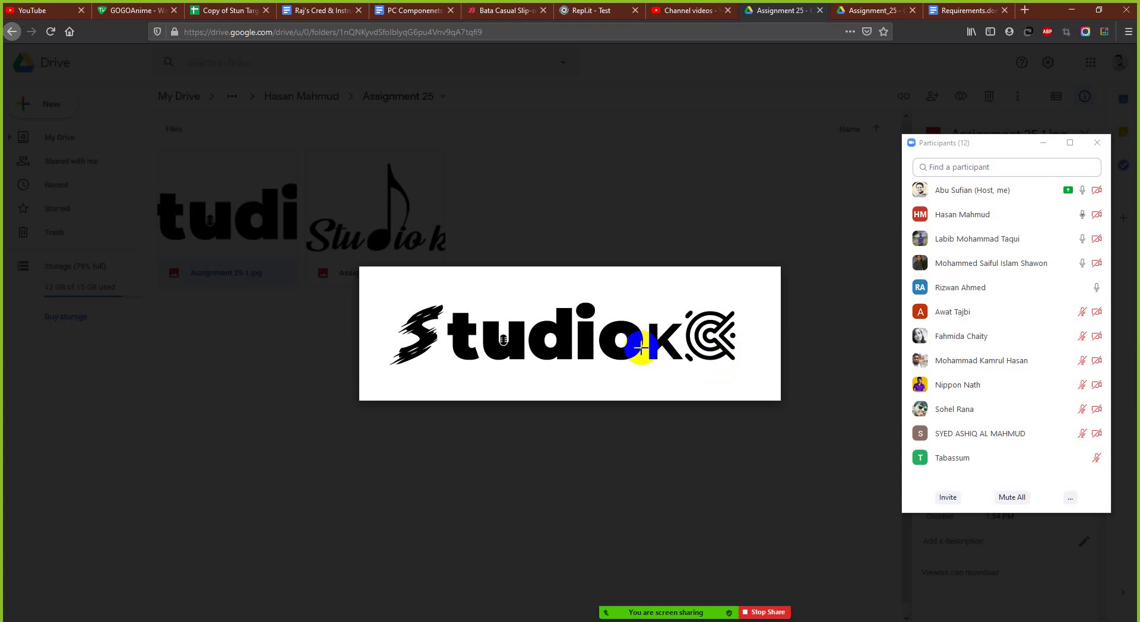
mouse_move(642, 352)
mouse_down()
mouse_move(651, 361)
mouse_move(742, 308)
mouse_up()
key(super+shift+s)
key(Escape)
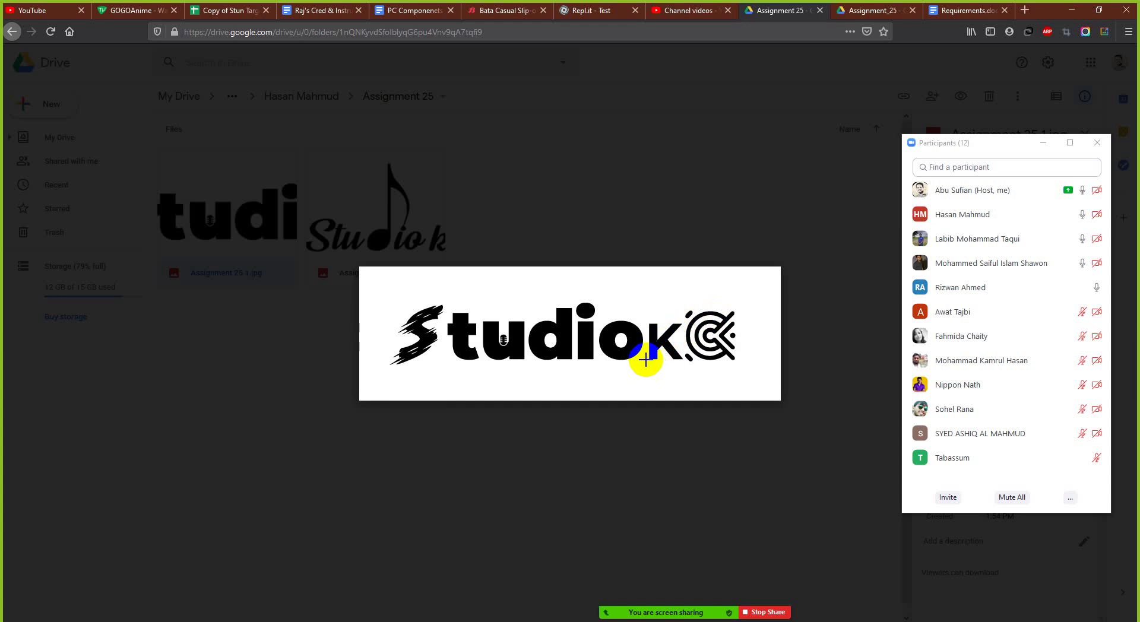
drag(646, 359, 738, 307)
key(Escape)
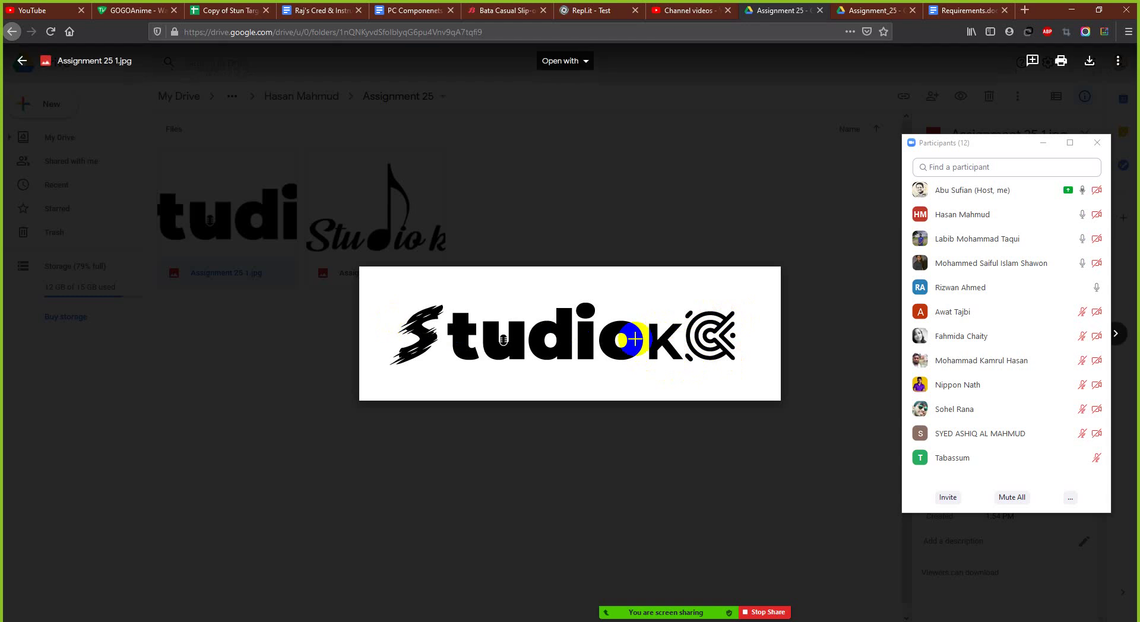
- Mark the stretch from the middle of "Studio" to the K, the top of the K, and the KC pair
mouse_move(518, 337)
mouse_down()
mouse_move(631, 330)
mouse_move(667, 310)
mouse_move(678, 319)
mouse_up()
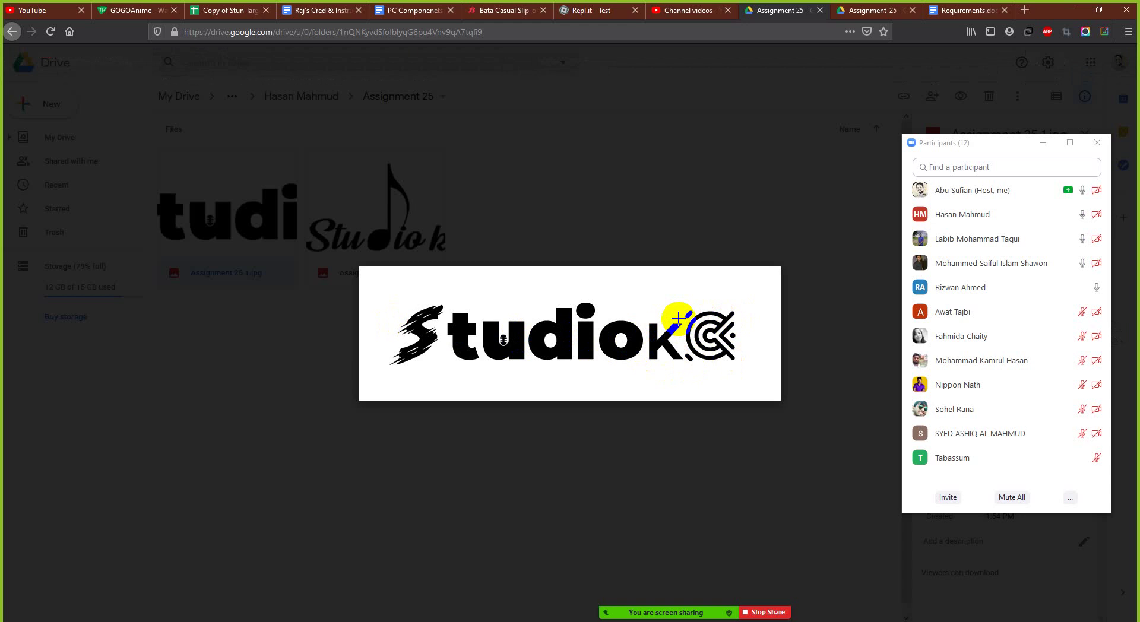
mouse_move(679, 319)
mouse_down()
mouse_move(739, 370)
mouse_move(622, 330)
mouse_move(625, 341)
mouse_move(696, 386)
mouse_move(680, 369)
mouse_move(732, 323)
mouse_move(657, 319)
mouse_up()
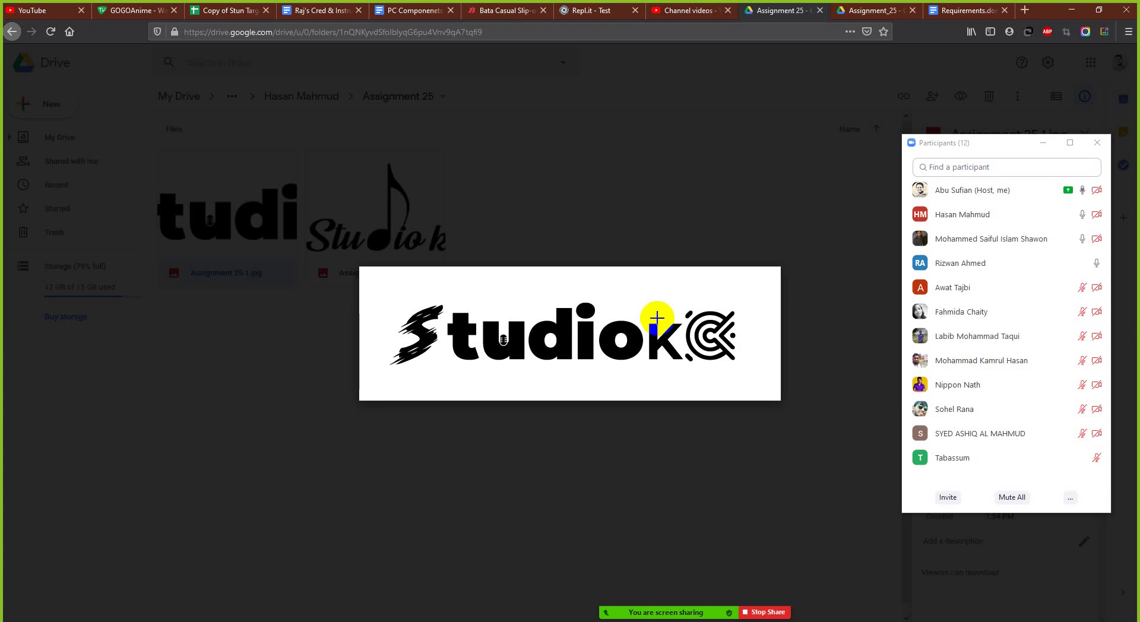
key(super+shift+s)
drag(644, 313, 722, 353)
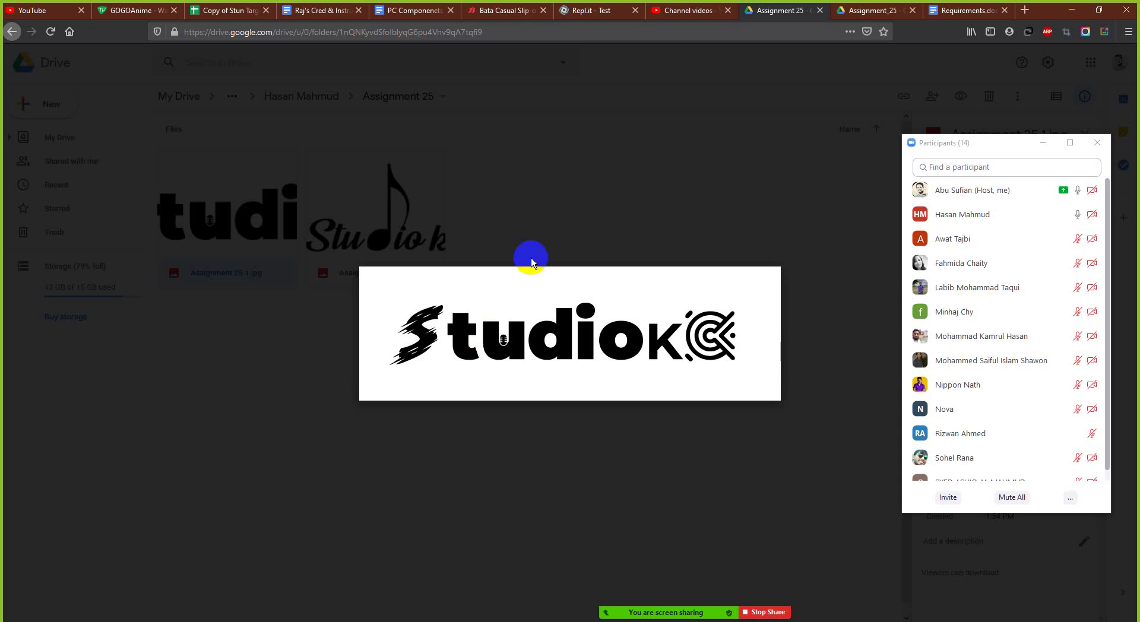
- Close the first logo, preview Assignment 25 2.jpg, and outline its complete Studio KC wordmark for critique
click(280, 356)
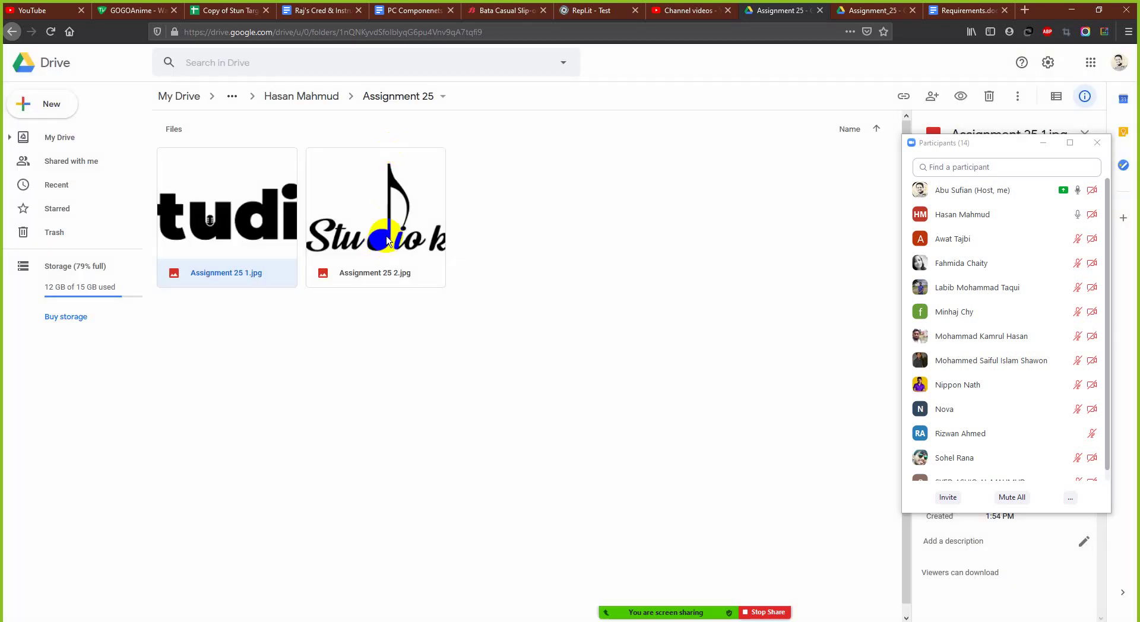
double_click(416, 237)
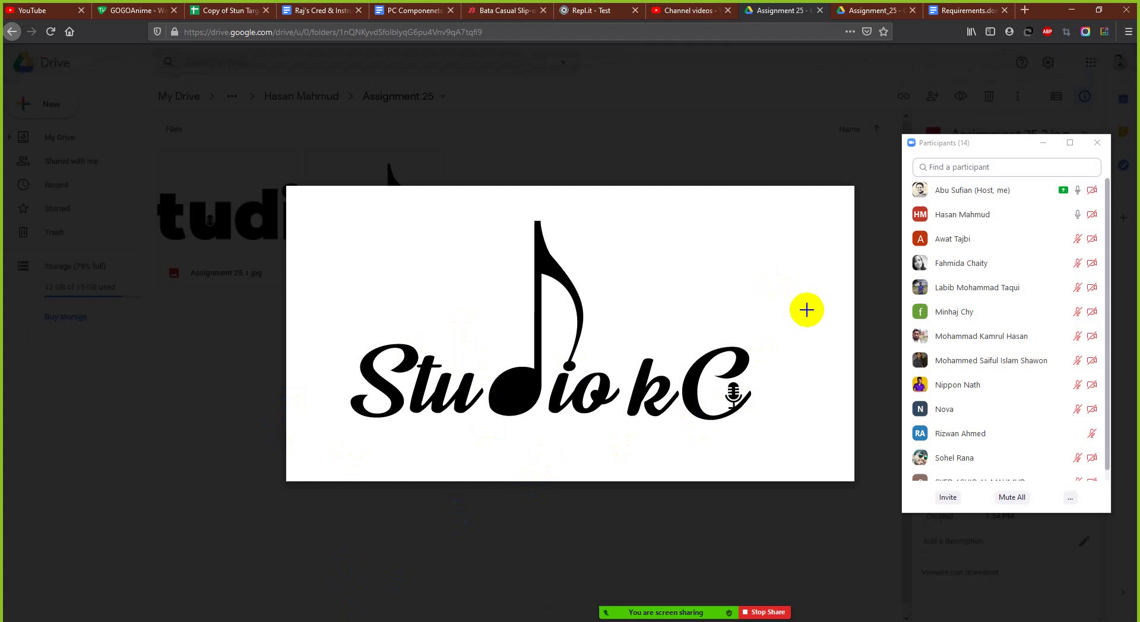
key(super+shift+s)
drag(806, 311, 299, 444)
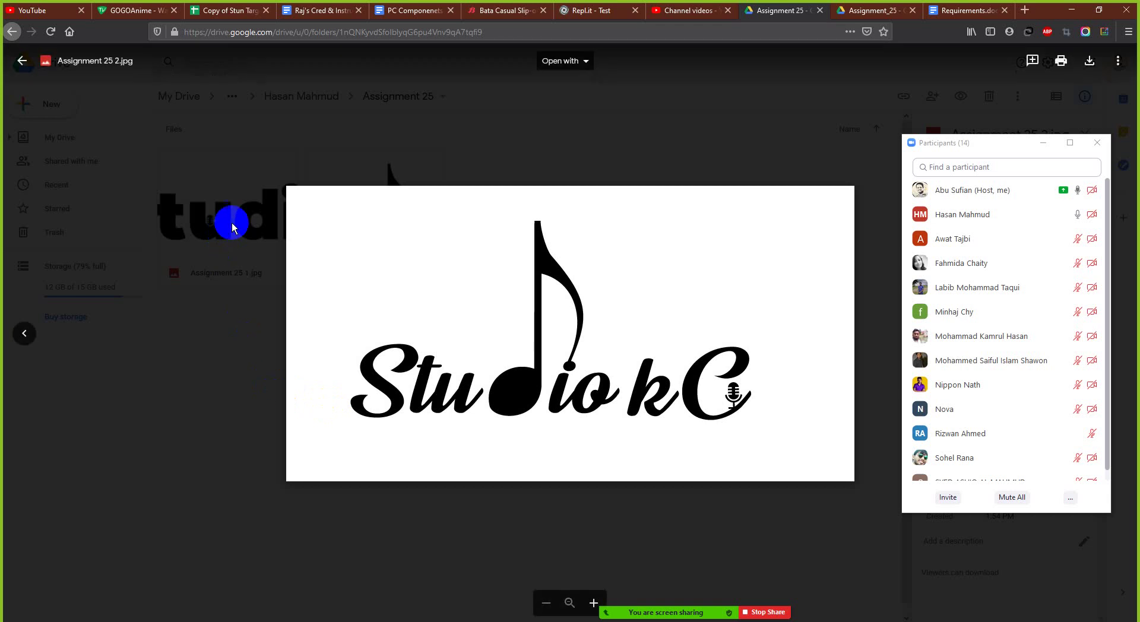
key(super+shift+s)
drag(311, 295, 795, 436)
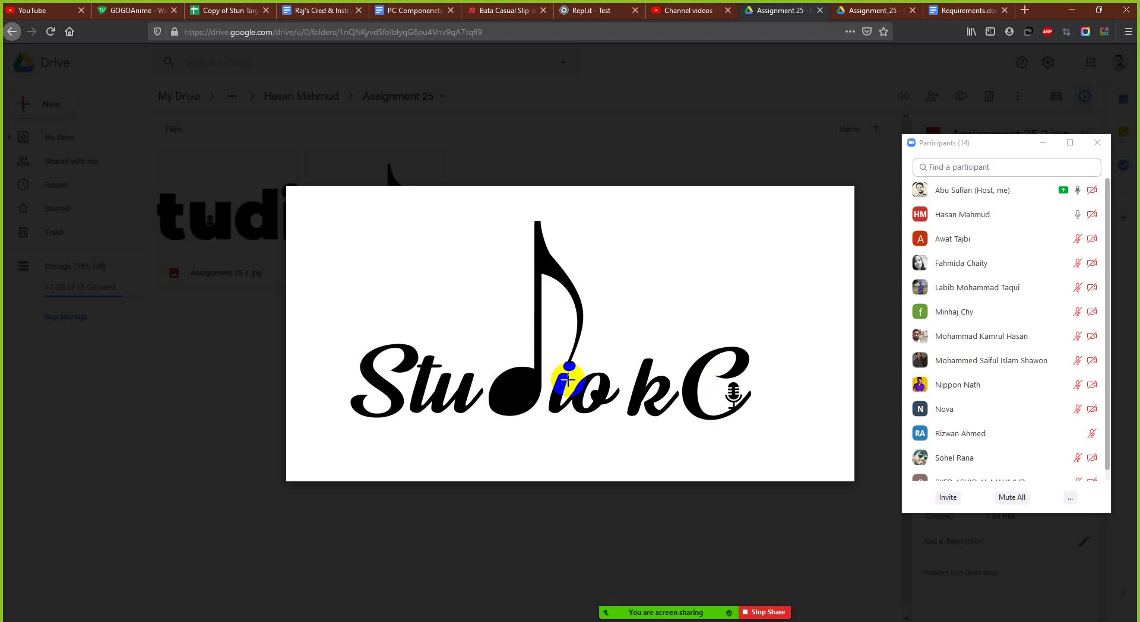
- Close the music-note logo preview and reopen Assignment 25 1.jpg for comparison
click(202, 276)
double_click(217, 205)
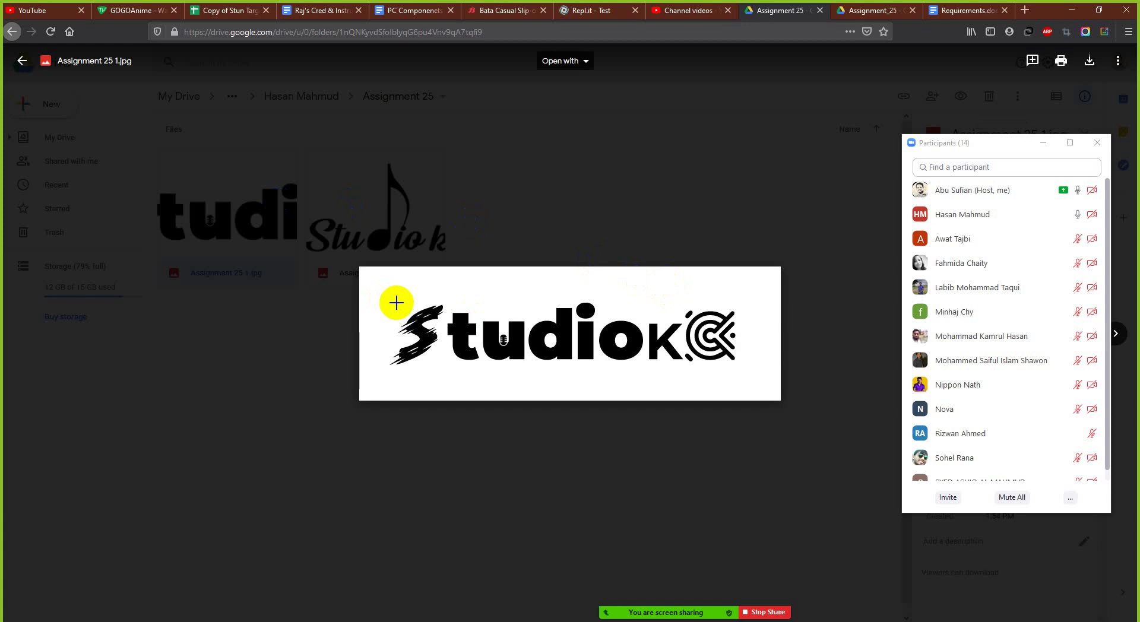
- Preview Assignment 25 2.jpg, outline its Studio KC wordmark for critique, and switch back to Assignment 25 1.jpg
click(312, 323)
double_click(351, 246)
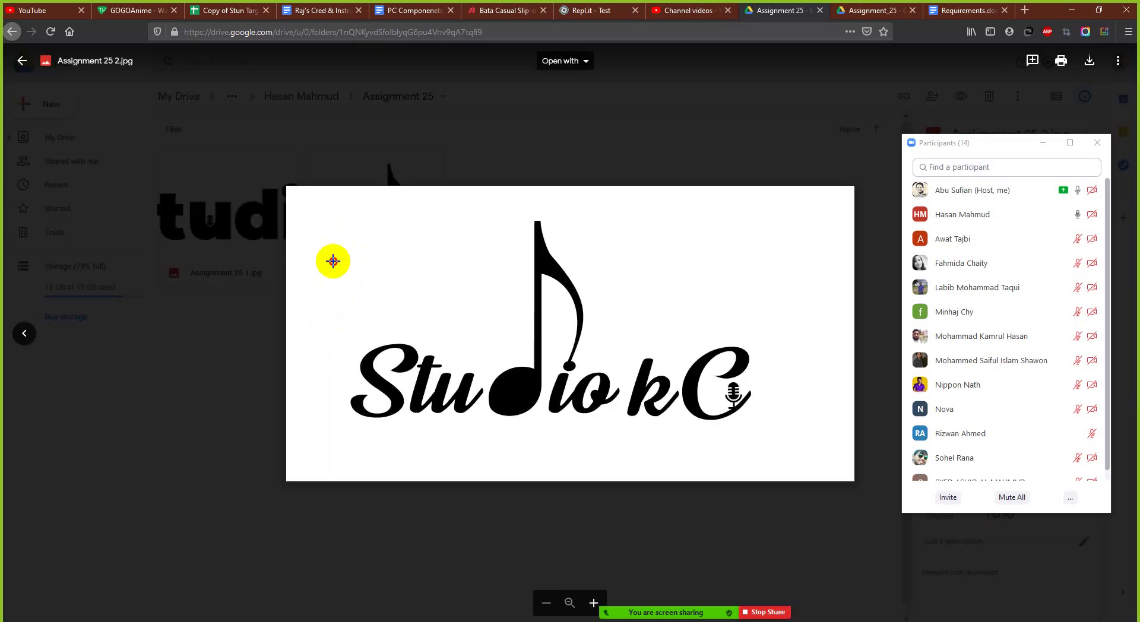
drag(330, 260, 775, 442)
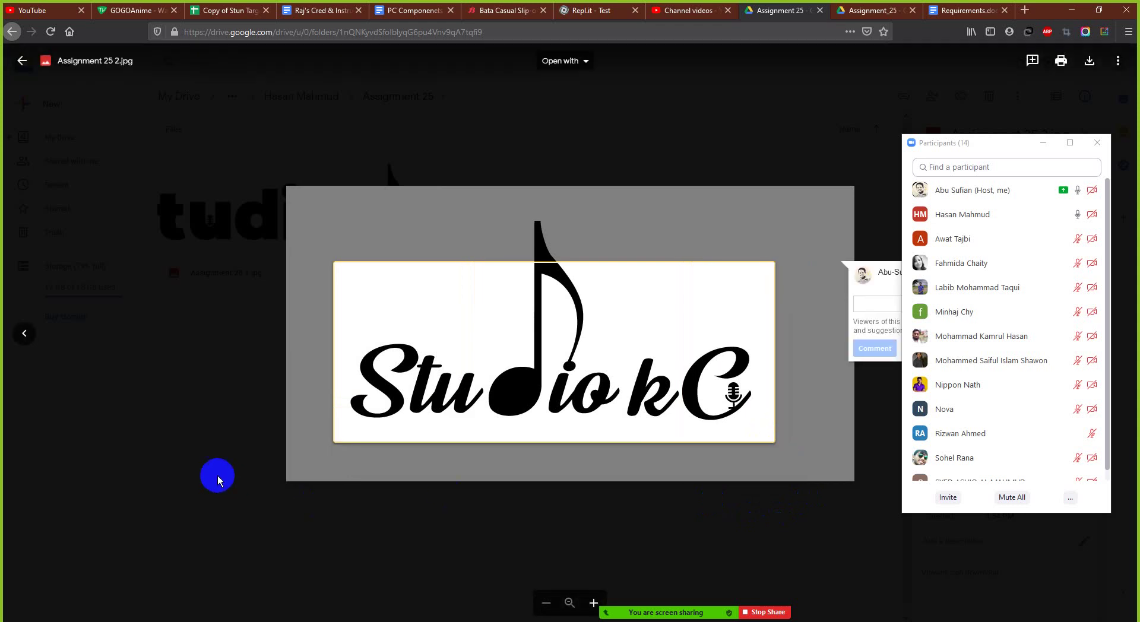
click(214, 425)
double_click(218, 245)
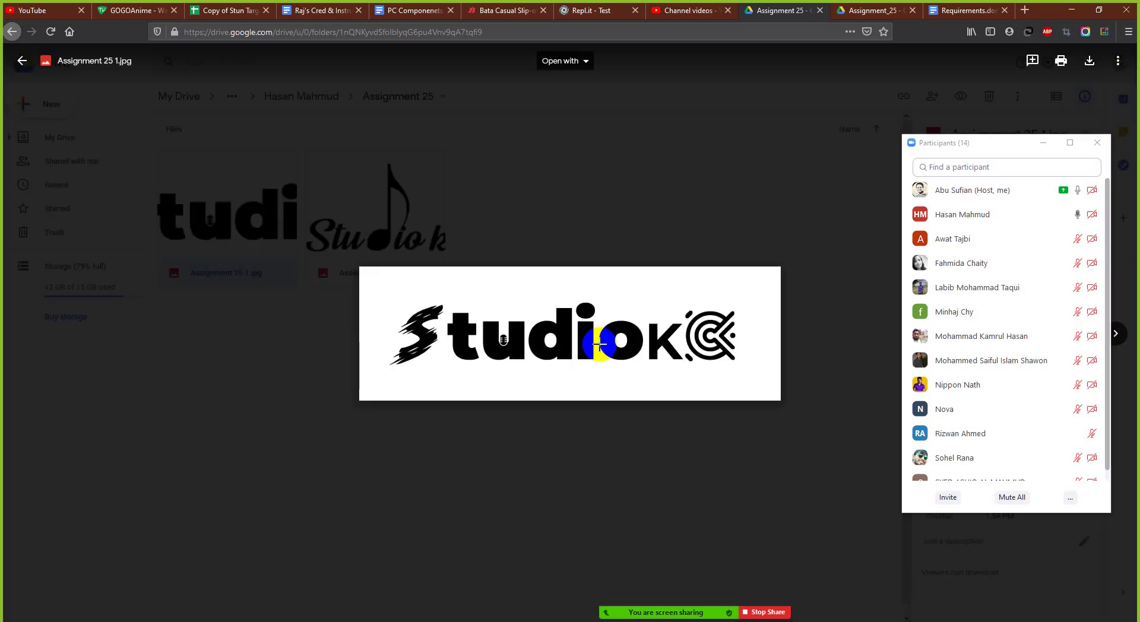
- Close the Assignment 25 1.jpg preview and return to the Students Work folder
click(484, 427)
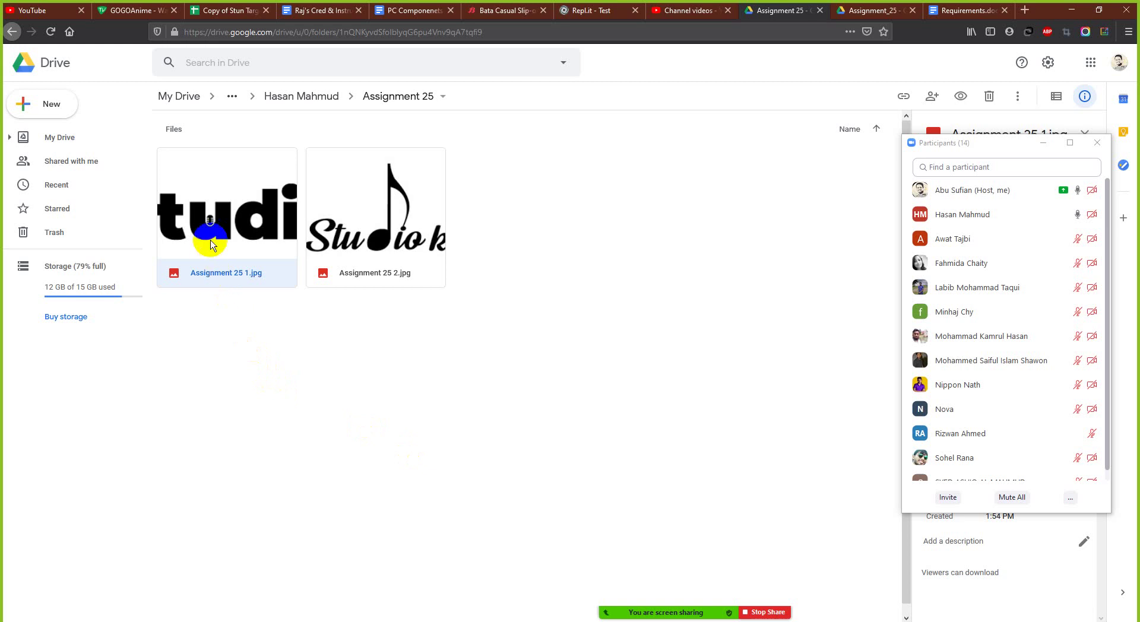
click(232, 96)
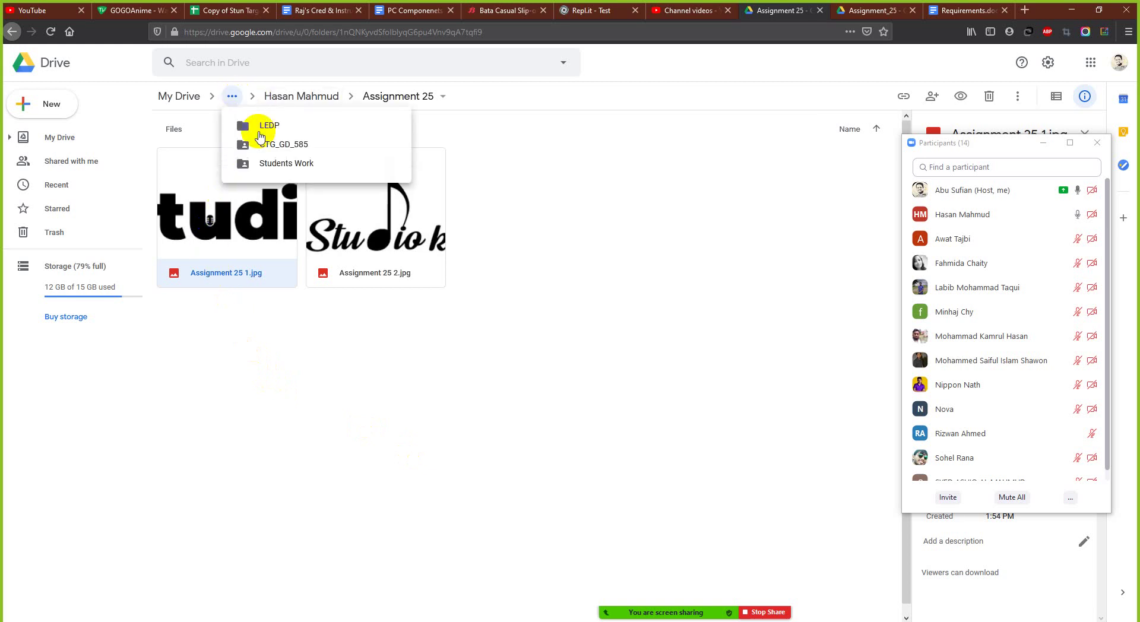
click(288, 165)
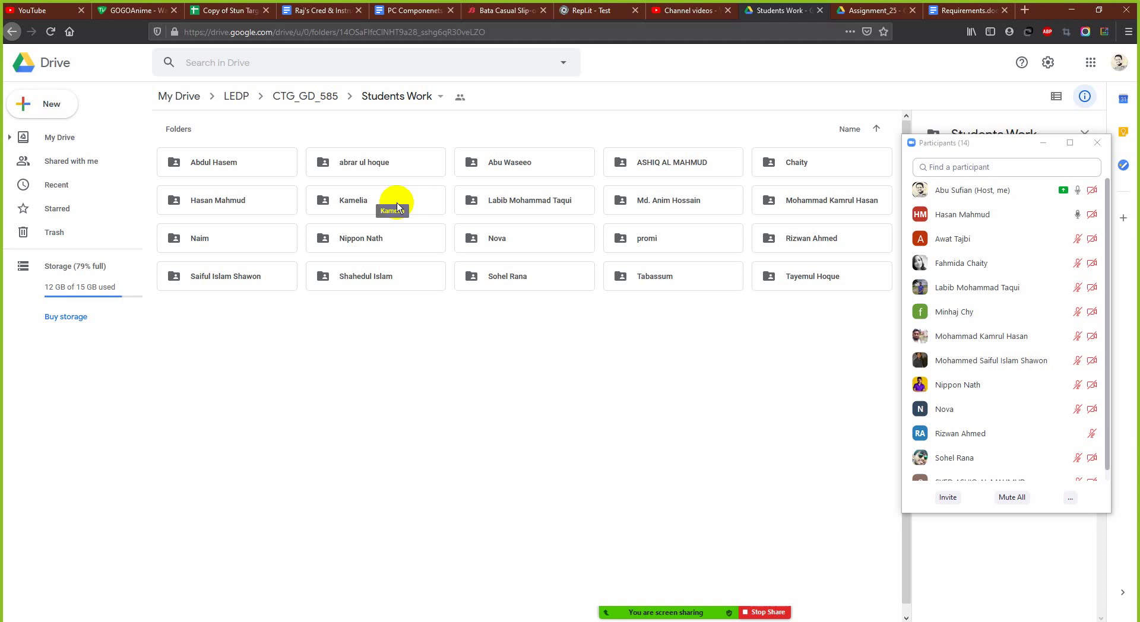
- Search Google for "Bashudhara" in a new browser tab
click(1024, 11)
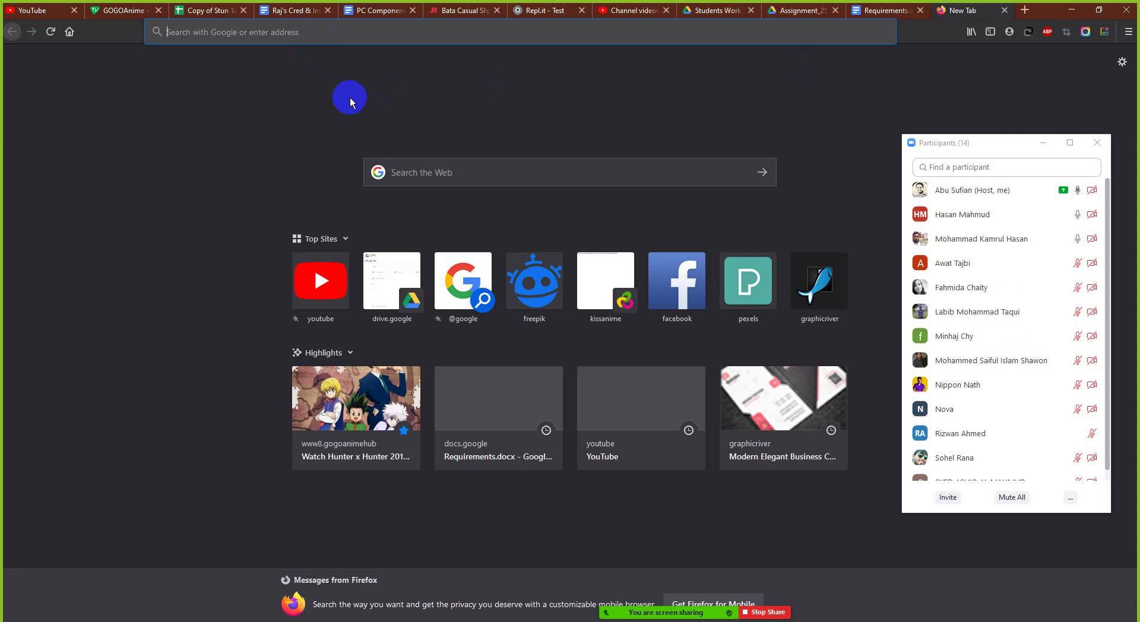
text(Bashu)
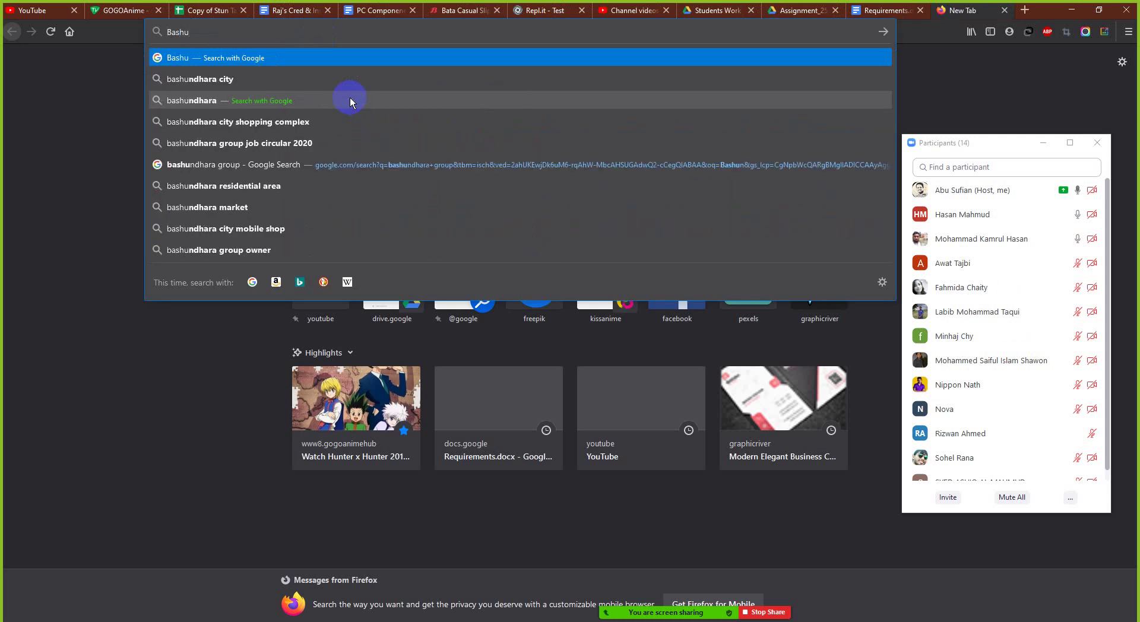
text(dhara)
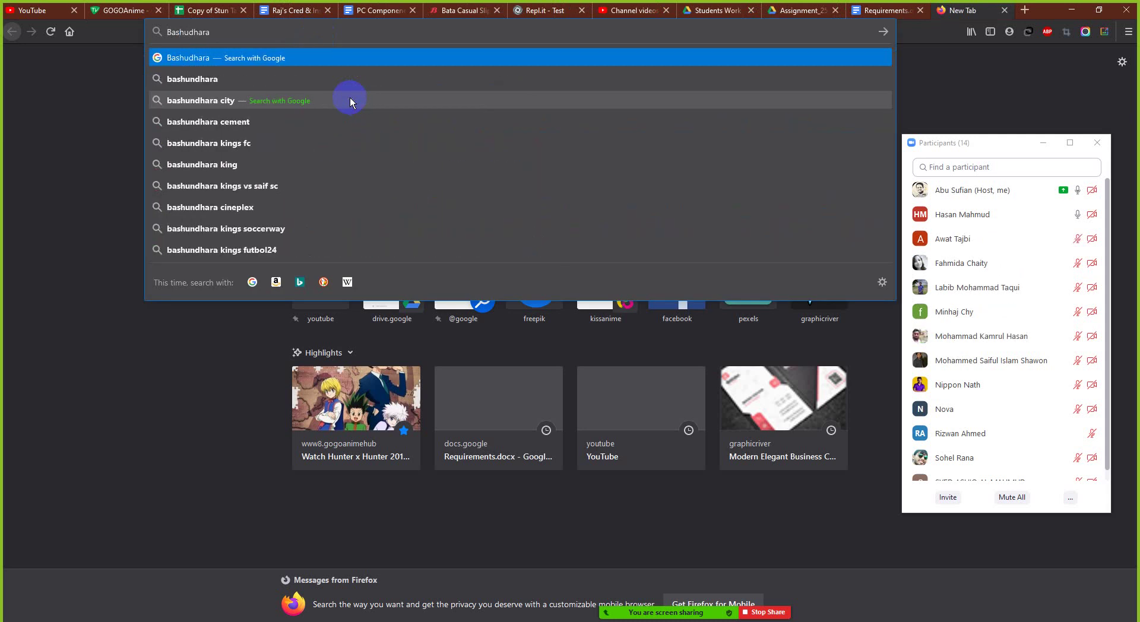
key(Return)
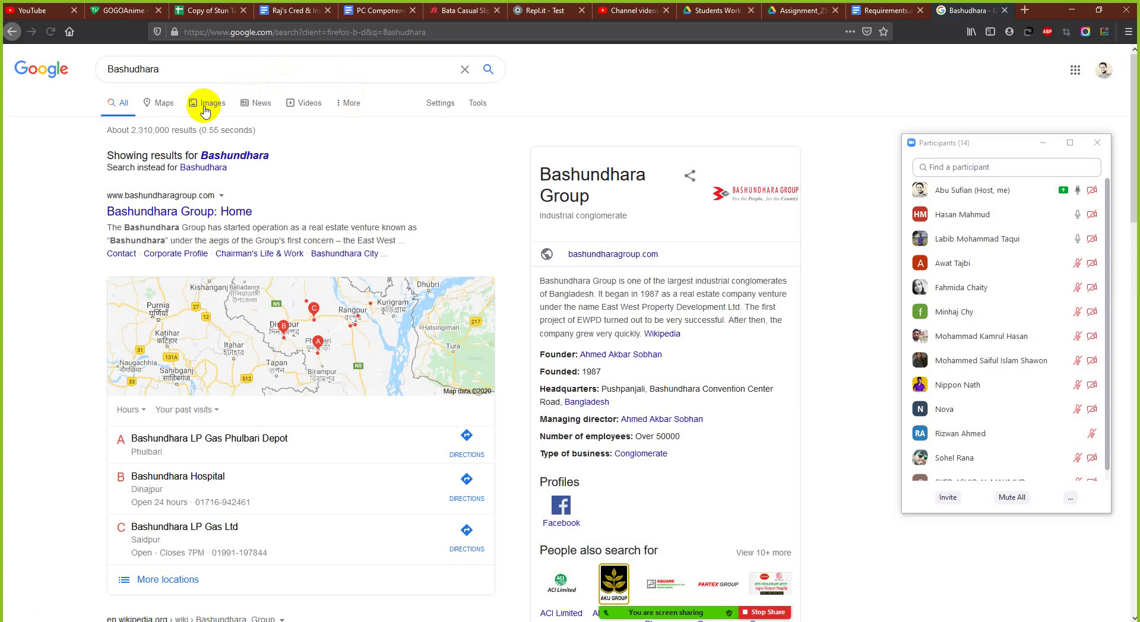
- Extend the search to "Bashudhara logo" and show the image results
click(176, 81)
text(lo)
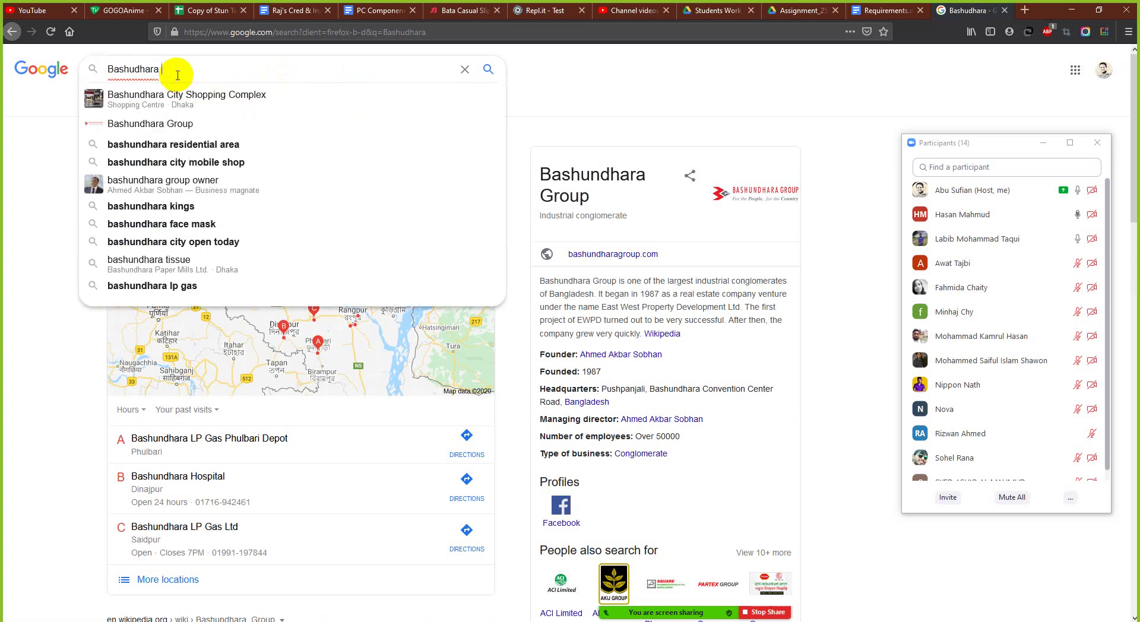
text(go)
key(Return)
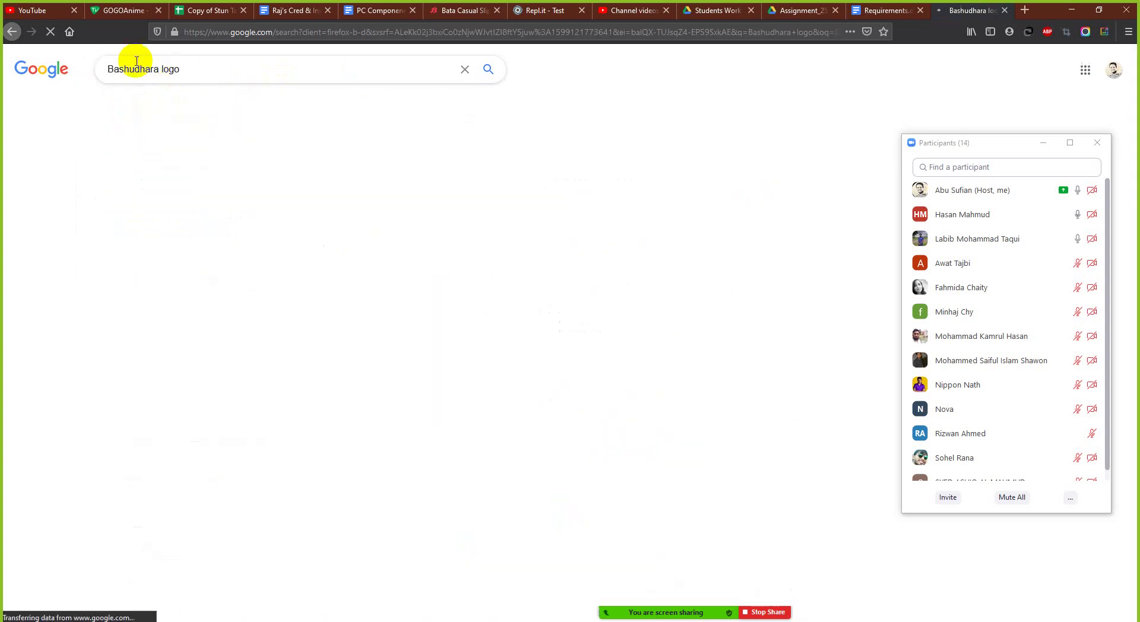
click(121, 75)
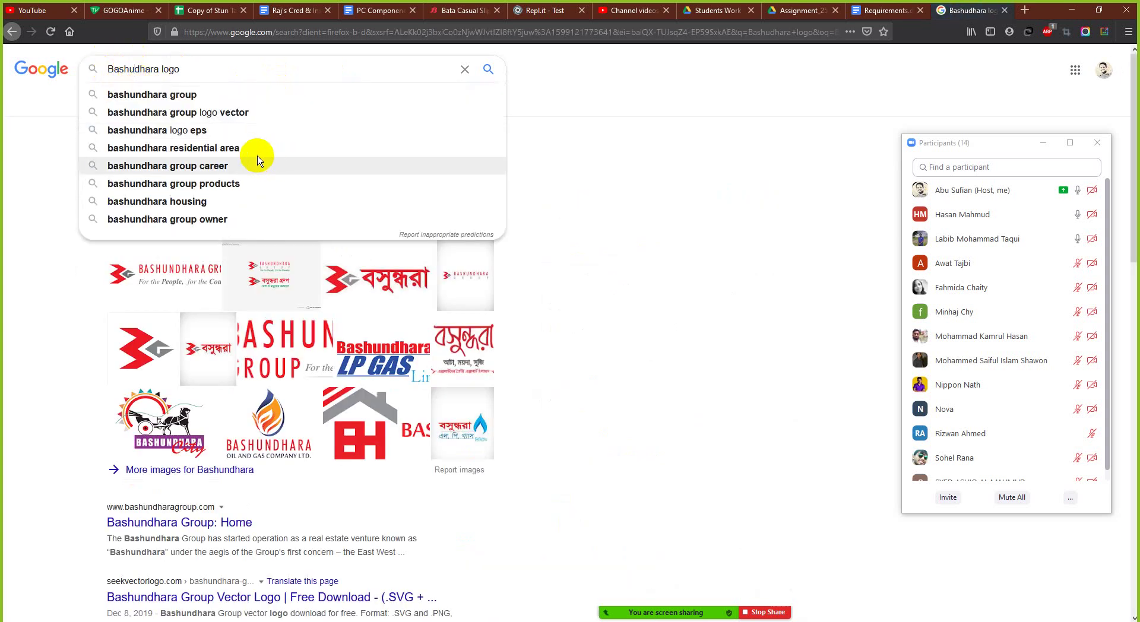
click(10, 272)
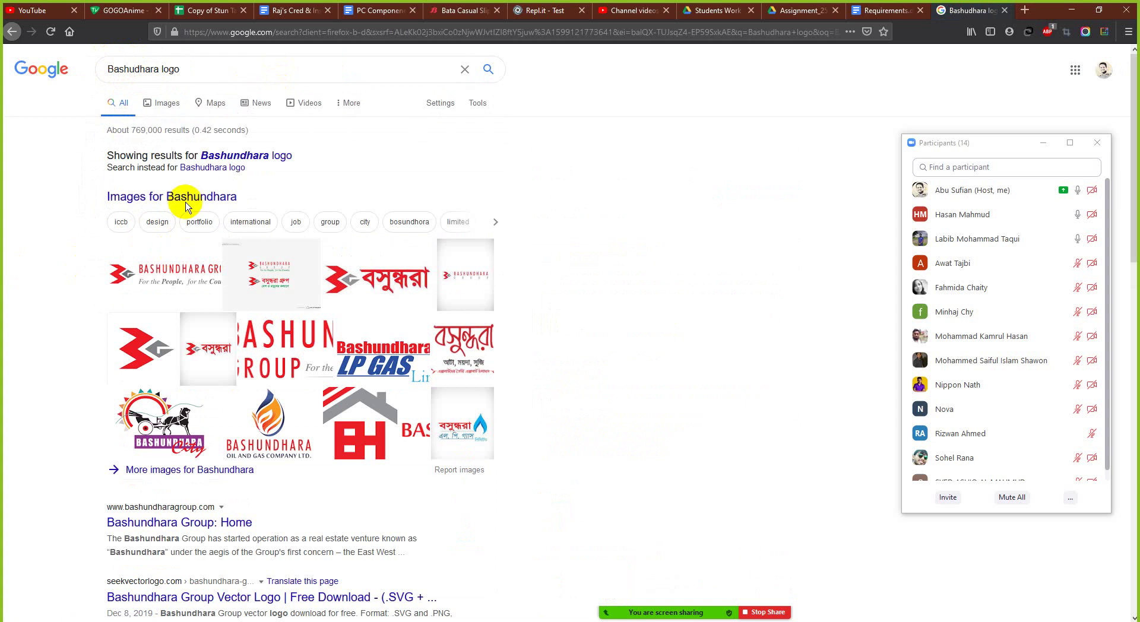
click(160, 103)
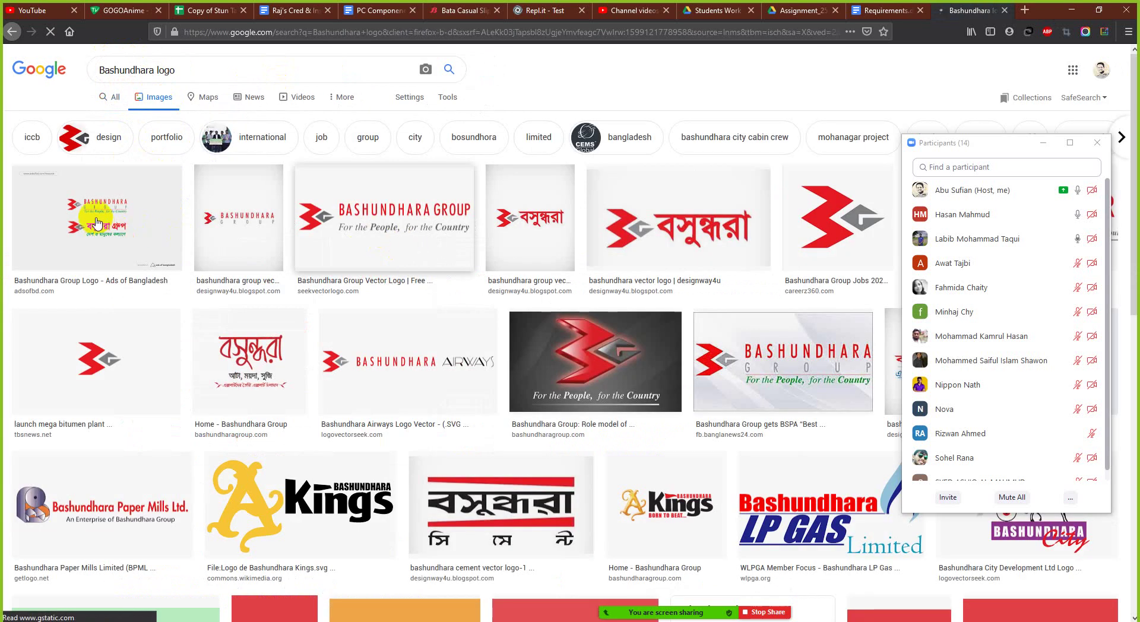
- Examine the Bashundhara Group Vector Logo image with the participants window moved clear of it, and preview the symbol-only logo from tbsnews.net
click(364, 266)
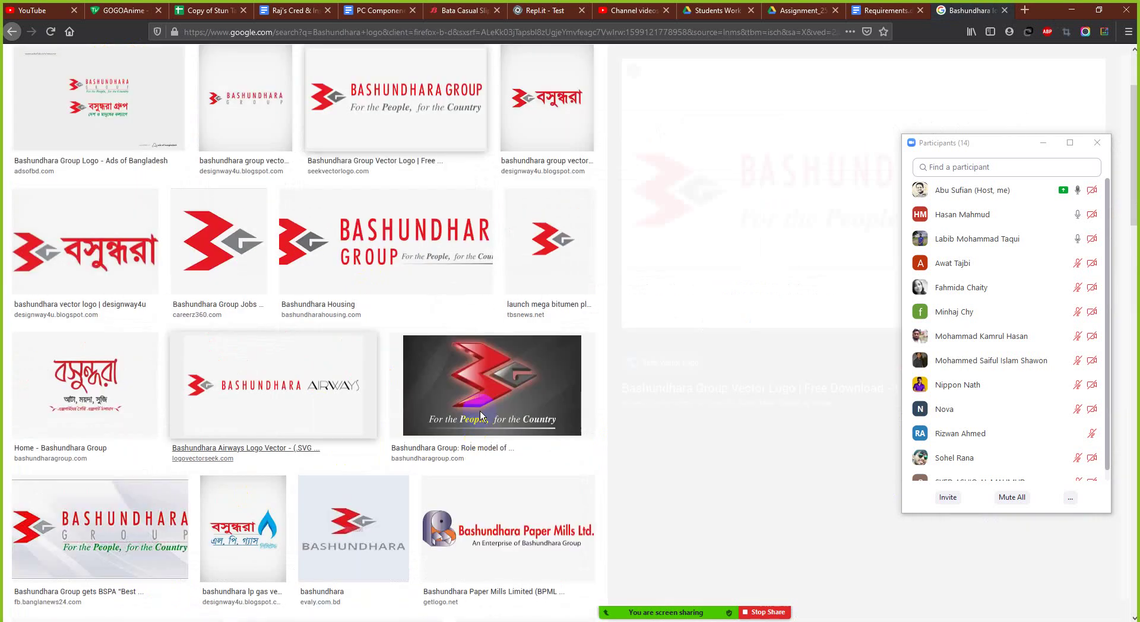
drag(1051, 147, 447, 157)
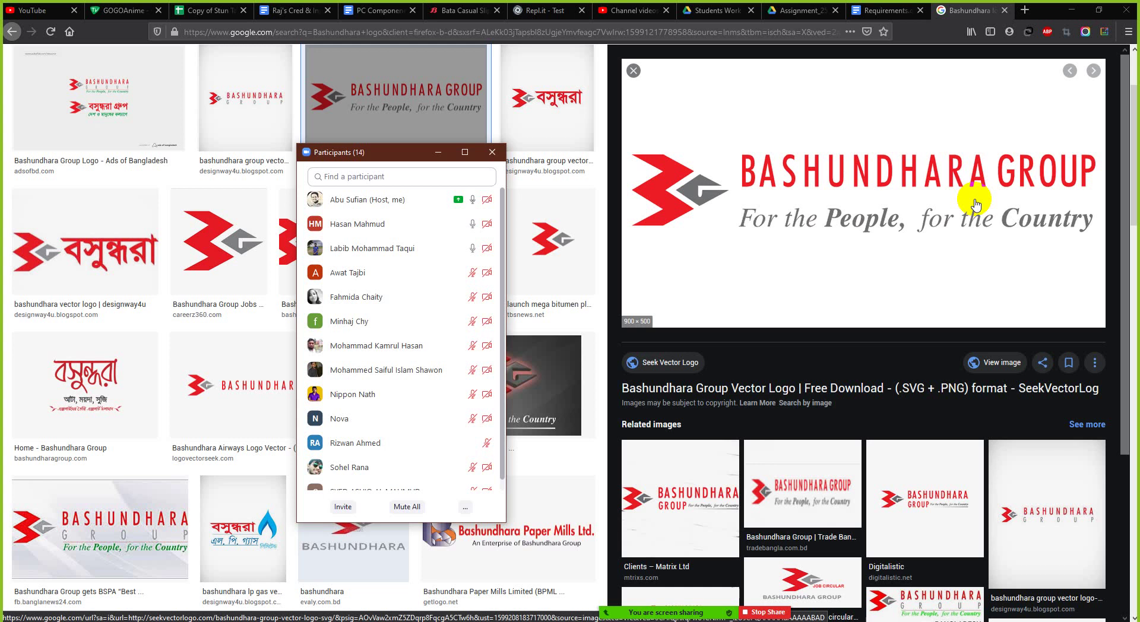
click(680, 212)
click(1057, 188)
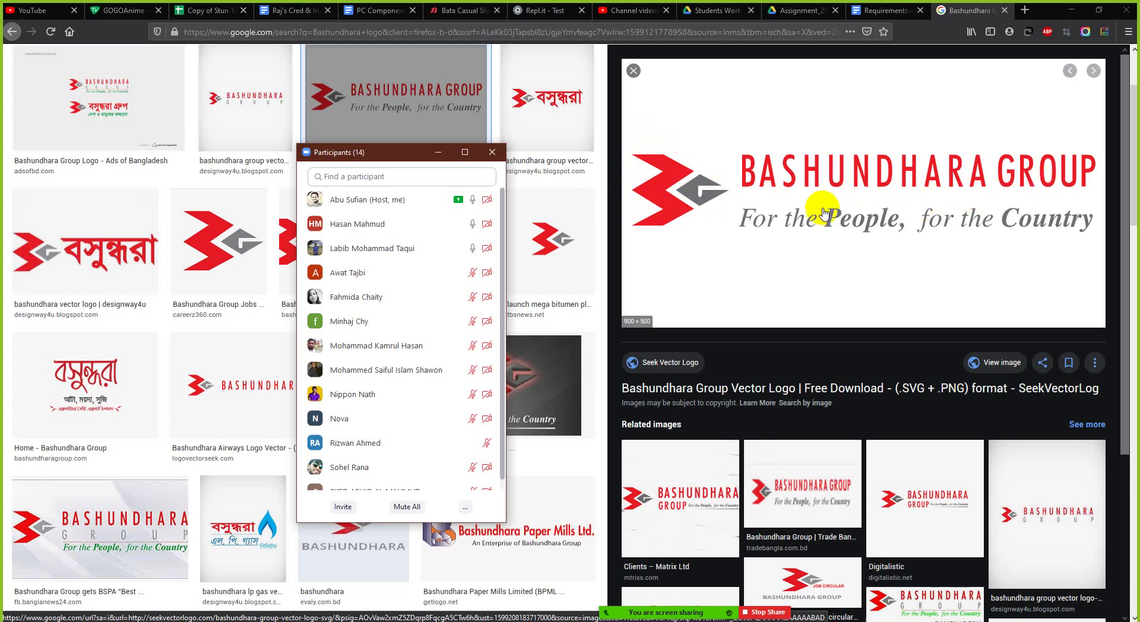
drag(399, 157, 969, 225)
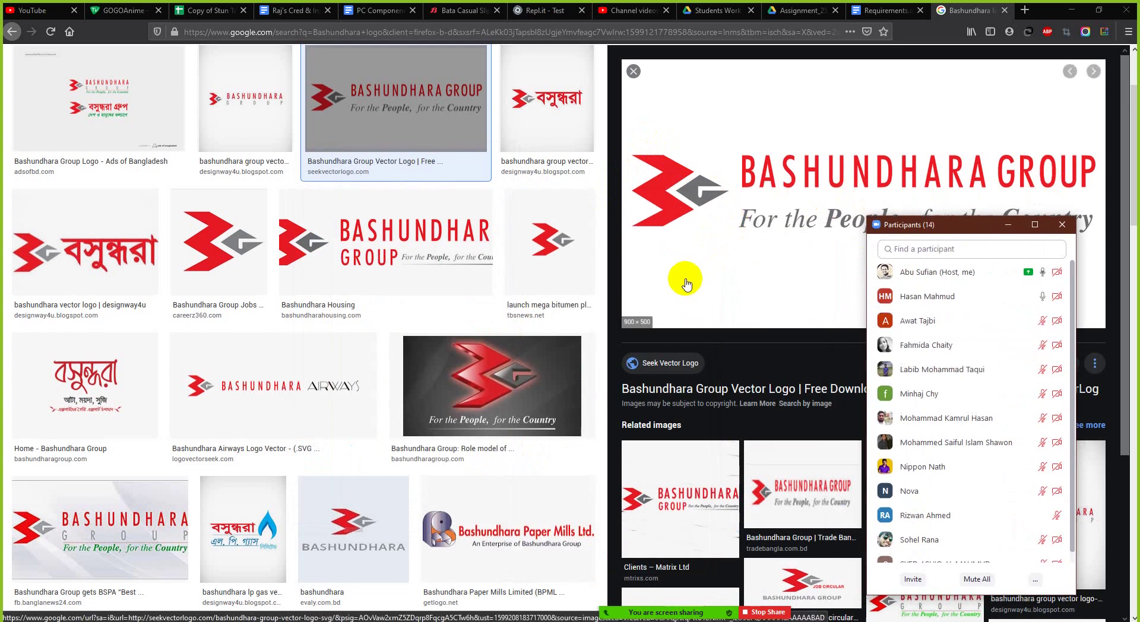
scroll(691, 261, up, 4)
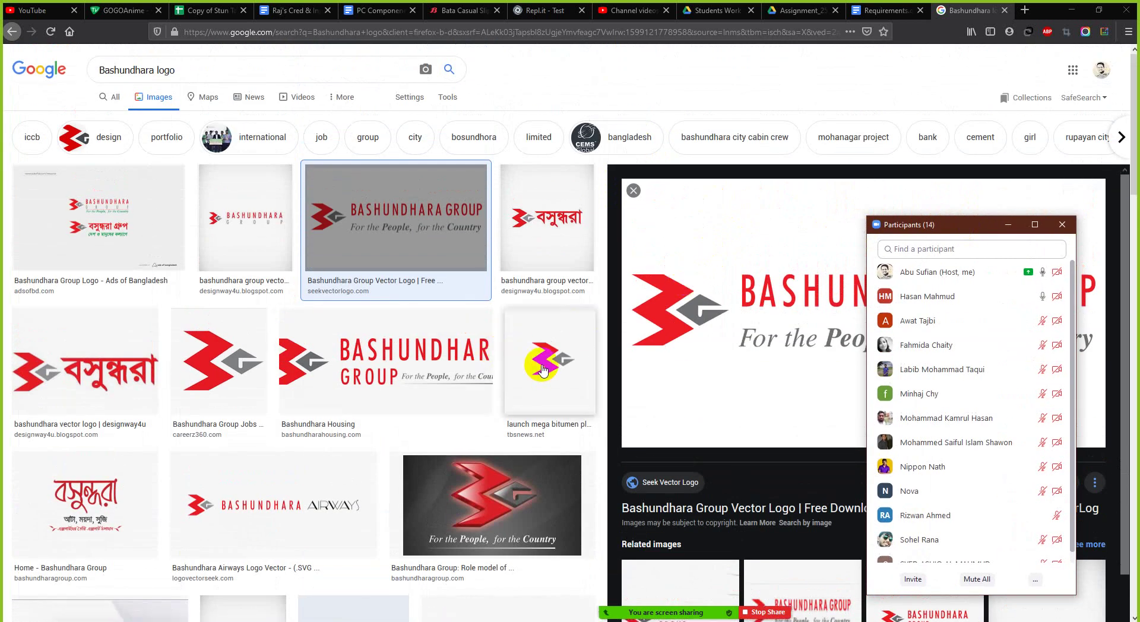
click(567, 361)
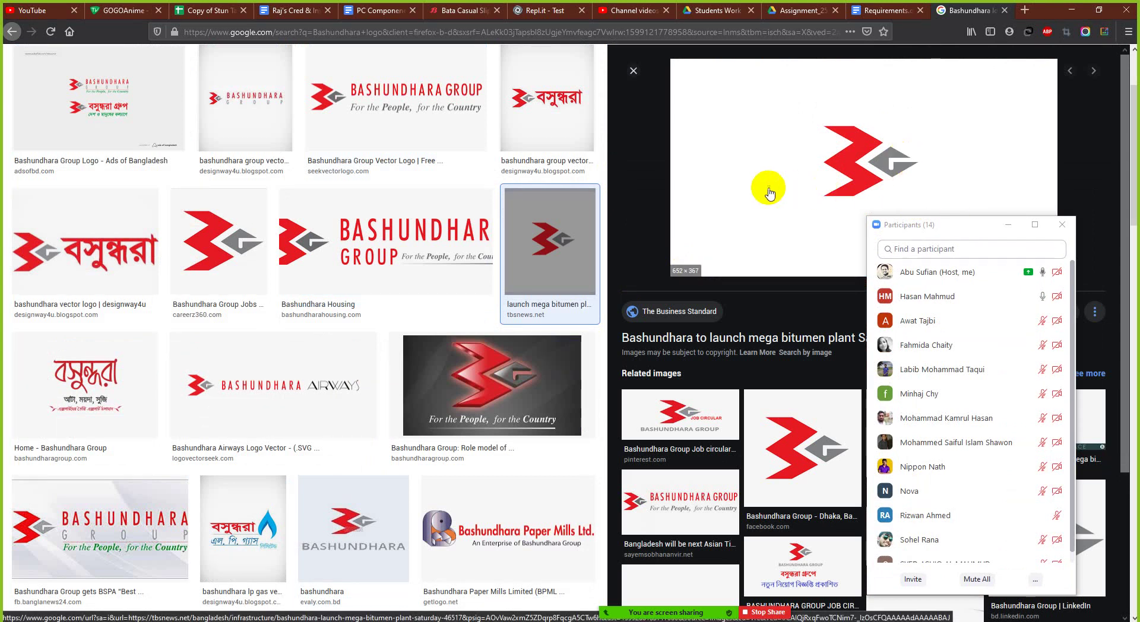
- Replace the image search with the suggested query "xiomi logo"
scroll(730, 188, up, 2)
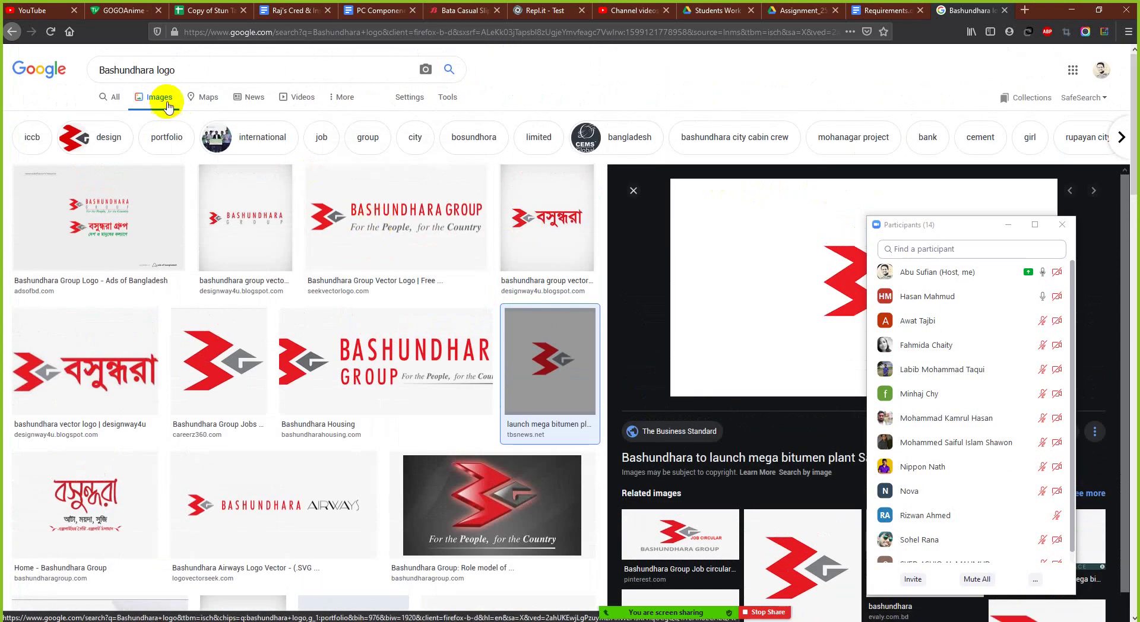
drag(192, 72, 49, 68)
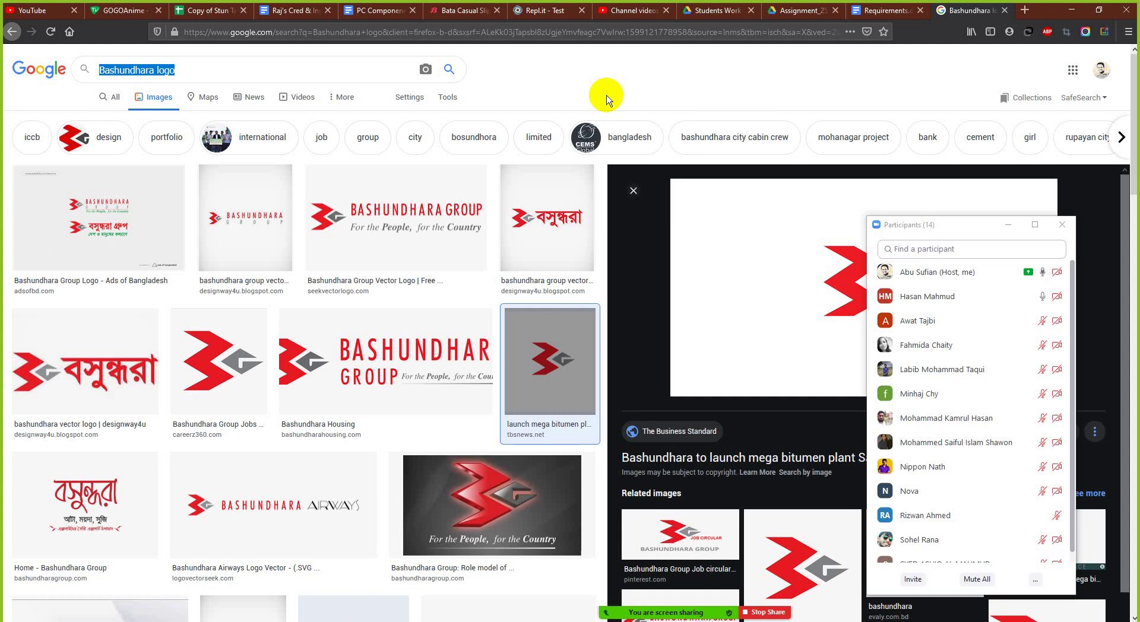
text(xio)
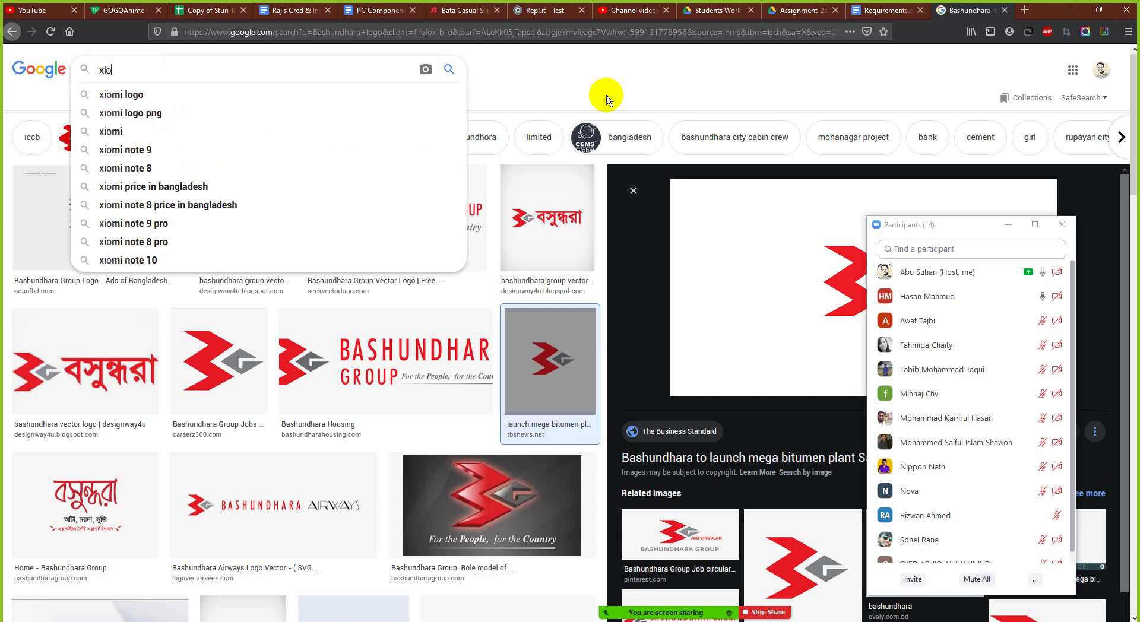
key(Up)
key(Down)
key(Down)
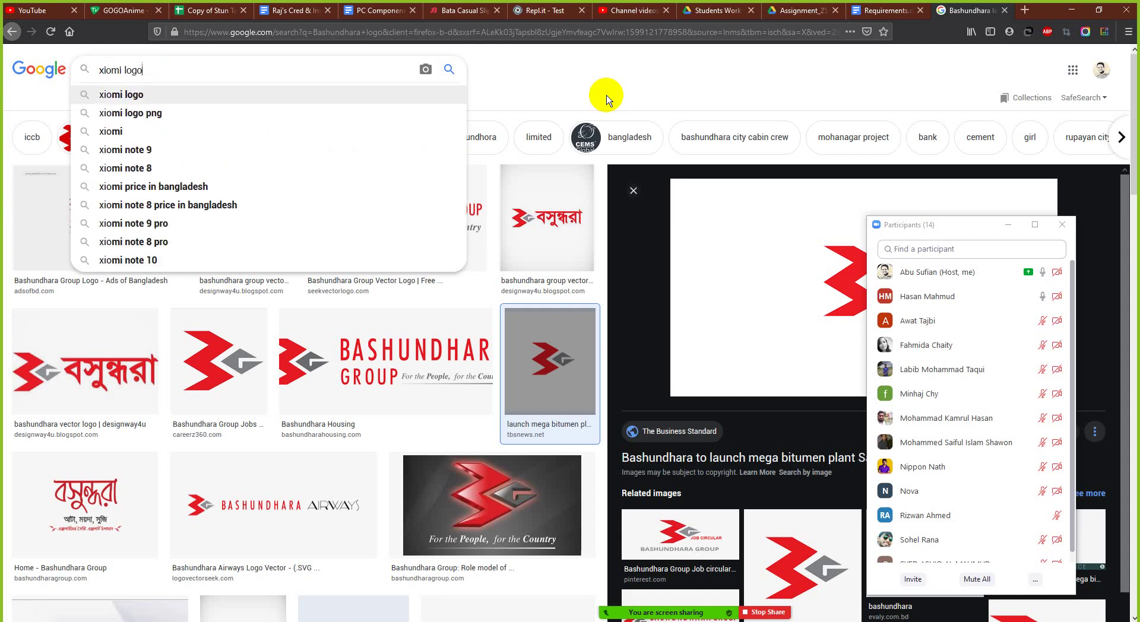
key(Return)
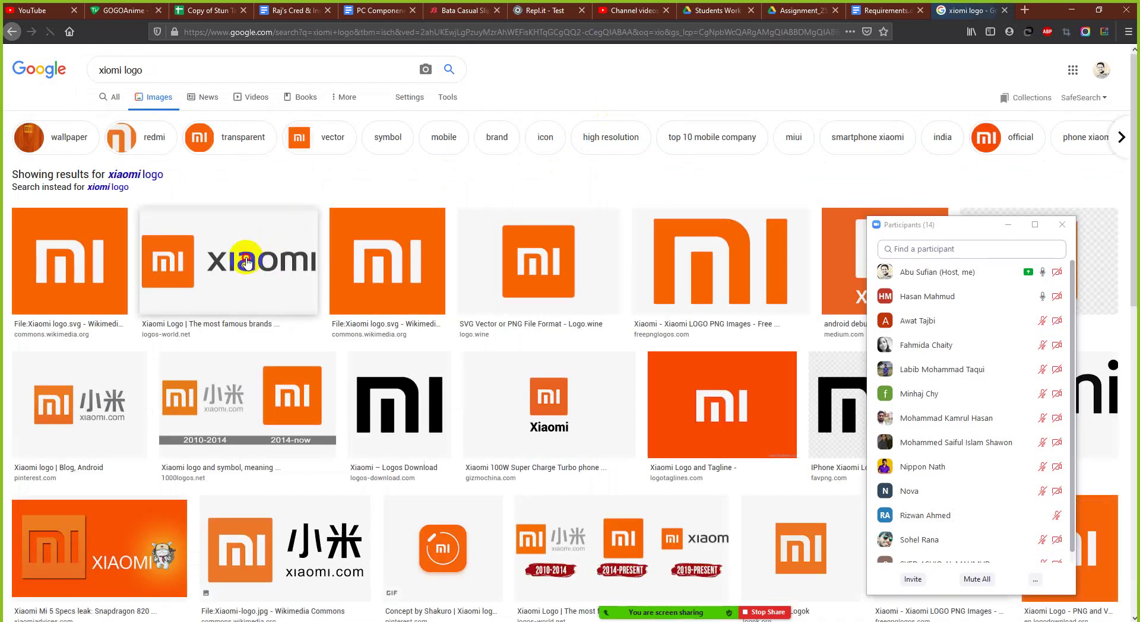
- Preview the Xiaomi symbol-and-wordmark logo from logos-world.net and move the participants window away from the enlarged image
click(246, 263)
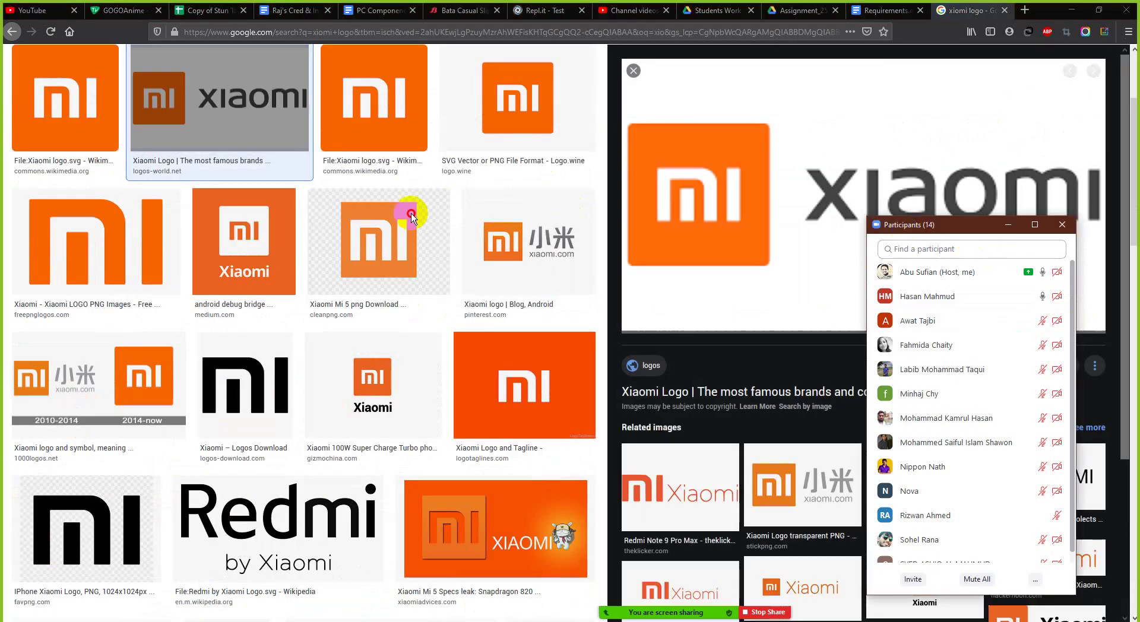
drag(975, 225, 451, 204)
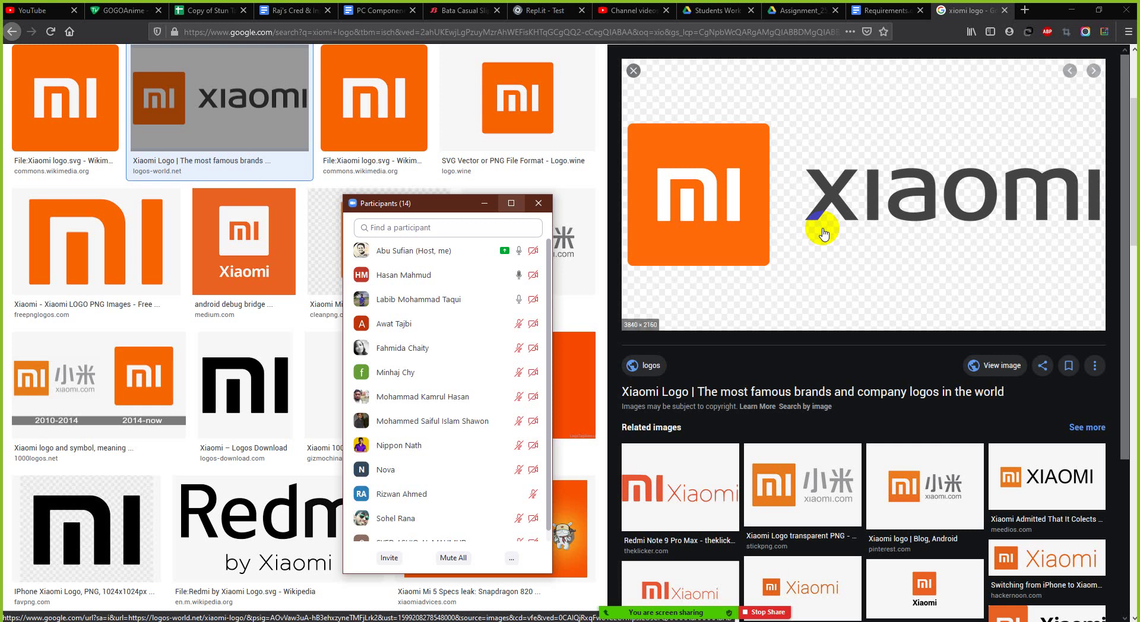
- Replace the image search with "Pran logo"
scroll(799, 183, up, 3)
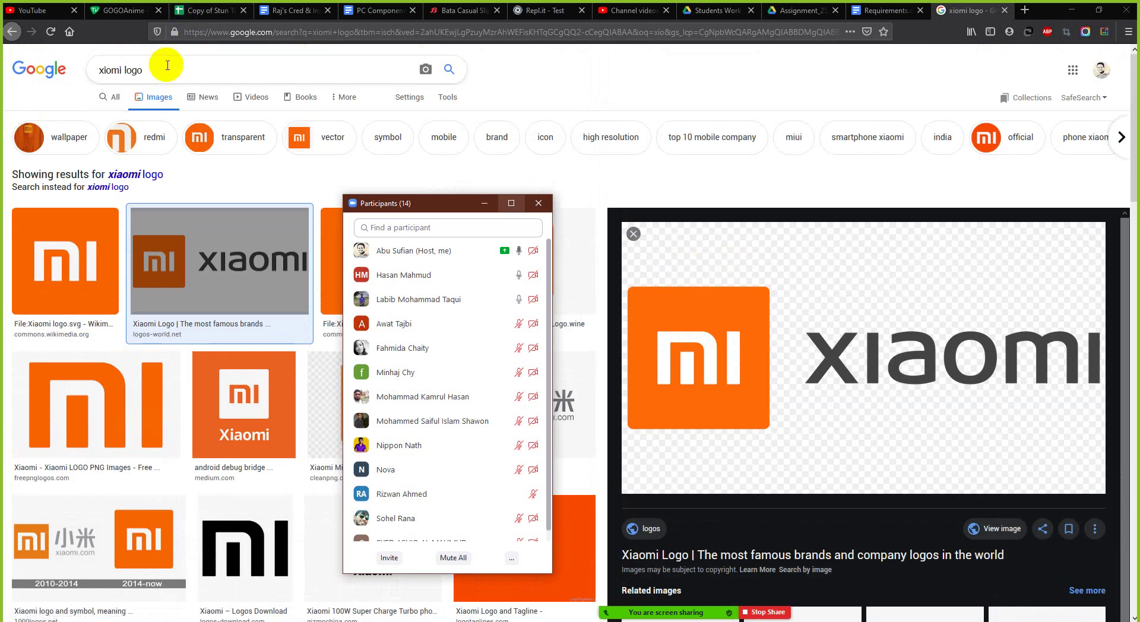
drag(158, 70, 3, 69)
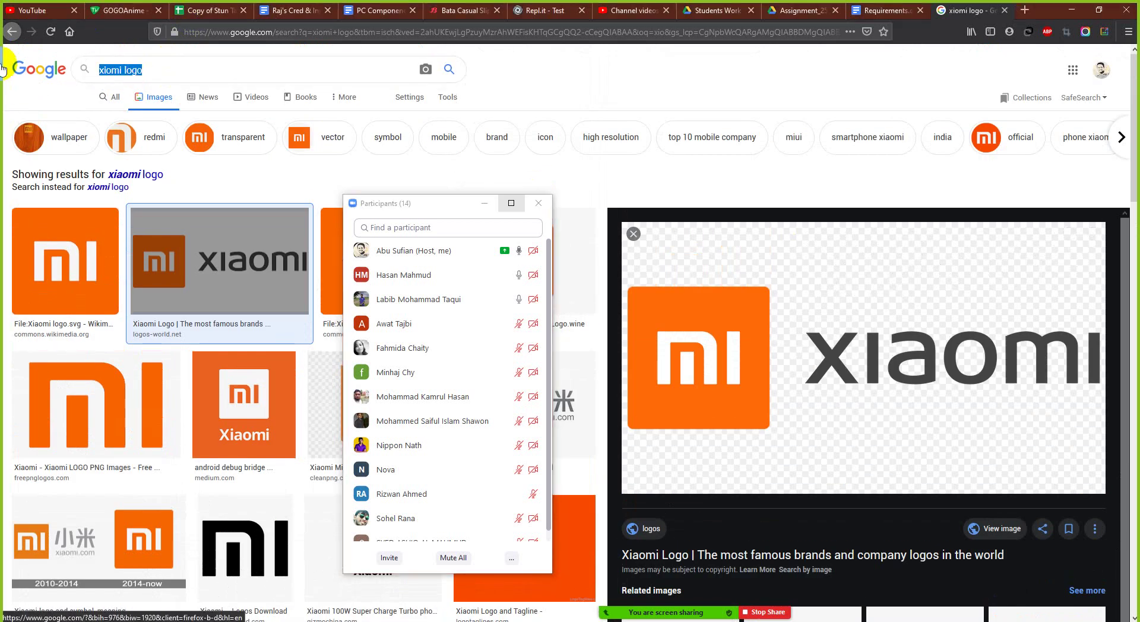
text(Pran)
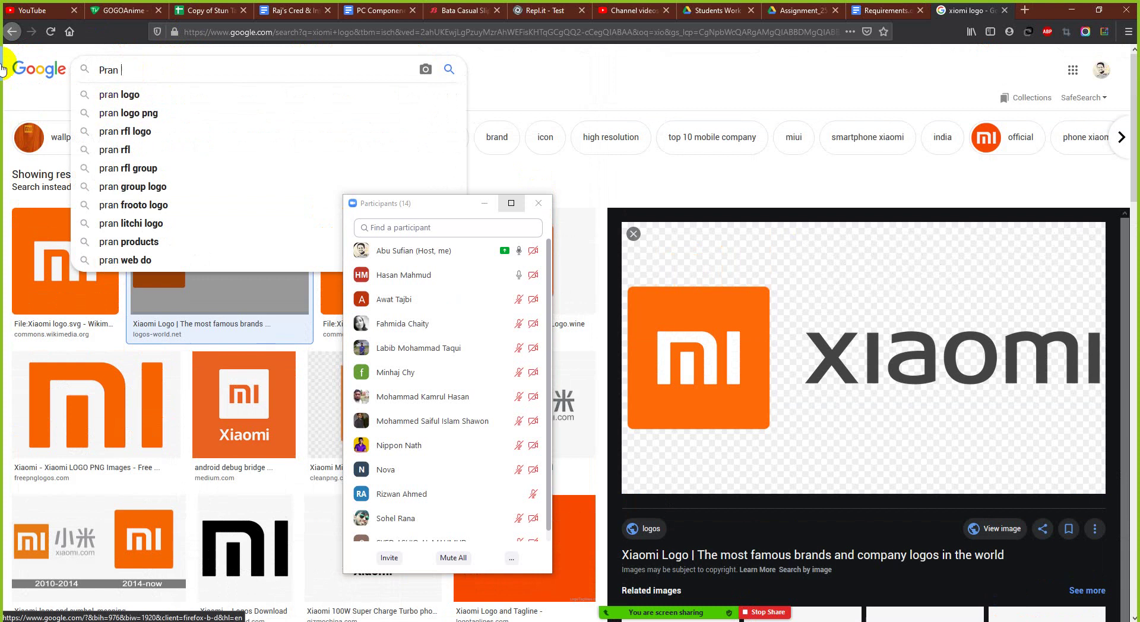
text( logo)
key(Return)
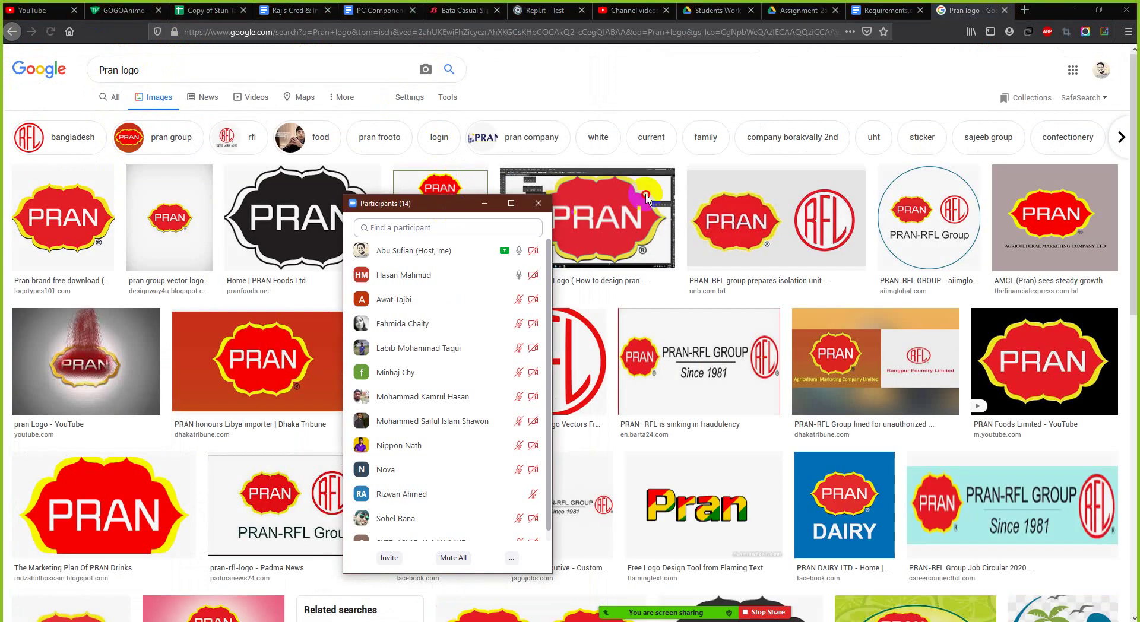
- Close the participants window covering the Pran logo results and examine the black PRAN logo from pranfoods.net
drag(646, 194, 791, 127)
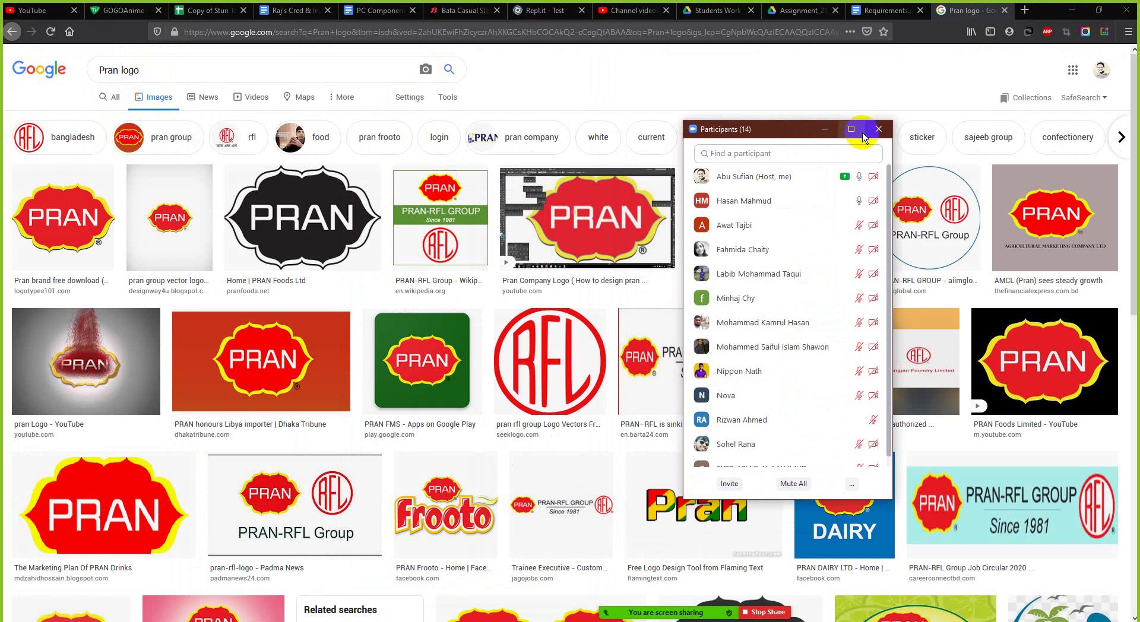
click(878, 129)
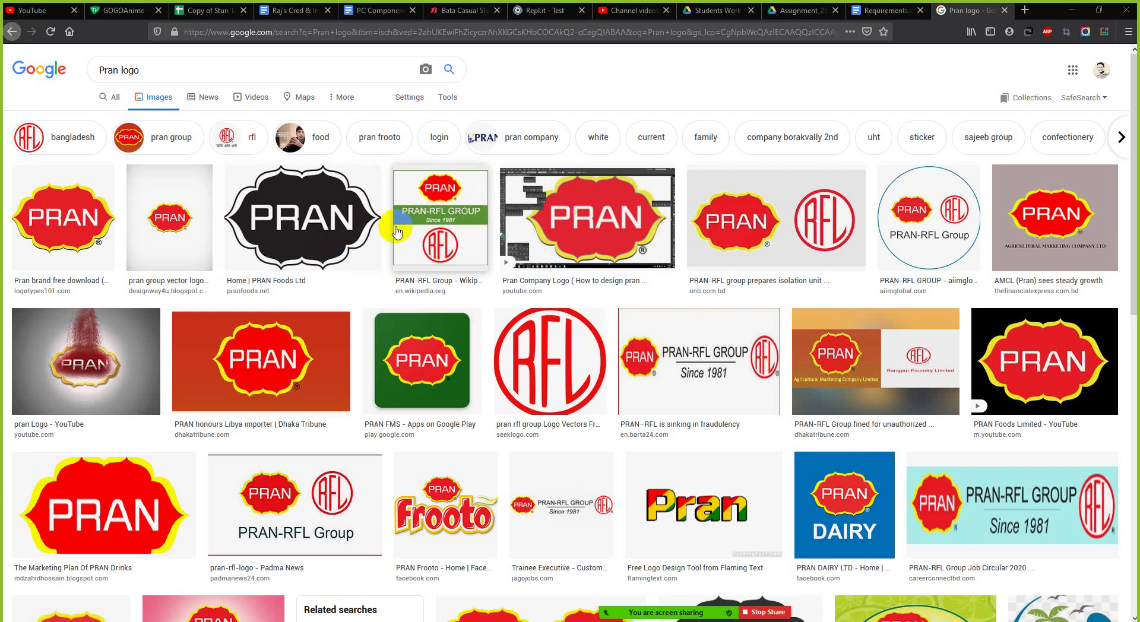
click(365, 224)
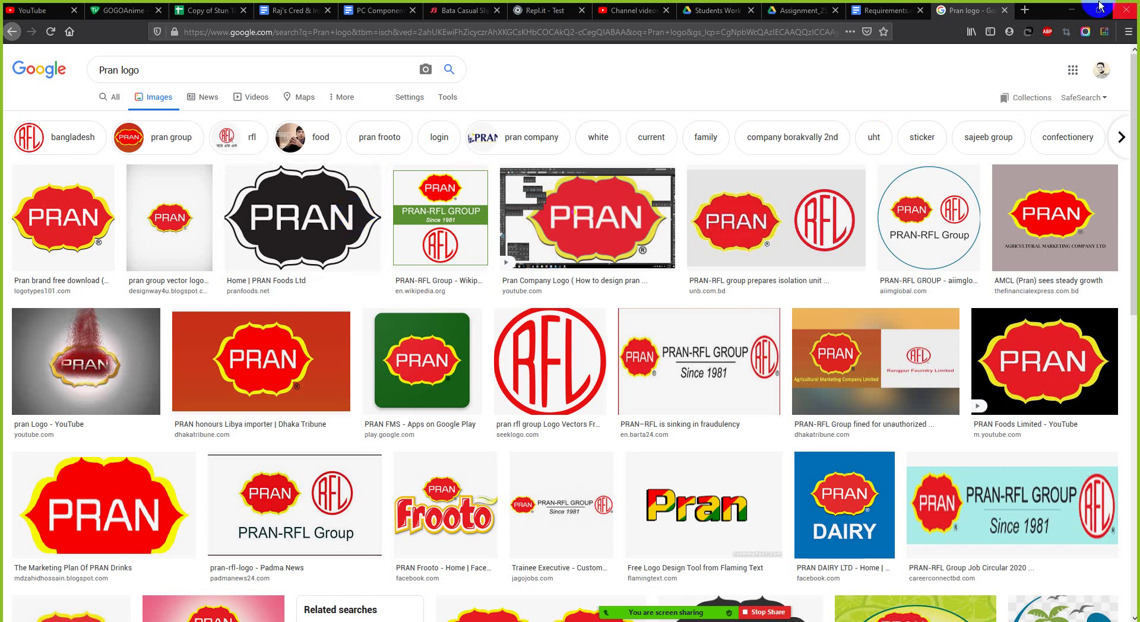
- Close the Pran logo search and open Untitled-1.jpg from the Assignment 25 folder of the third student in the second row of Students Work
click(1004, 10)
click(778, 17)
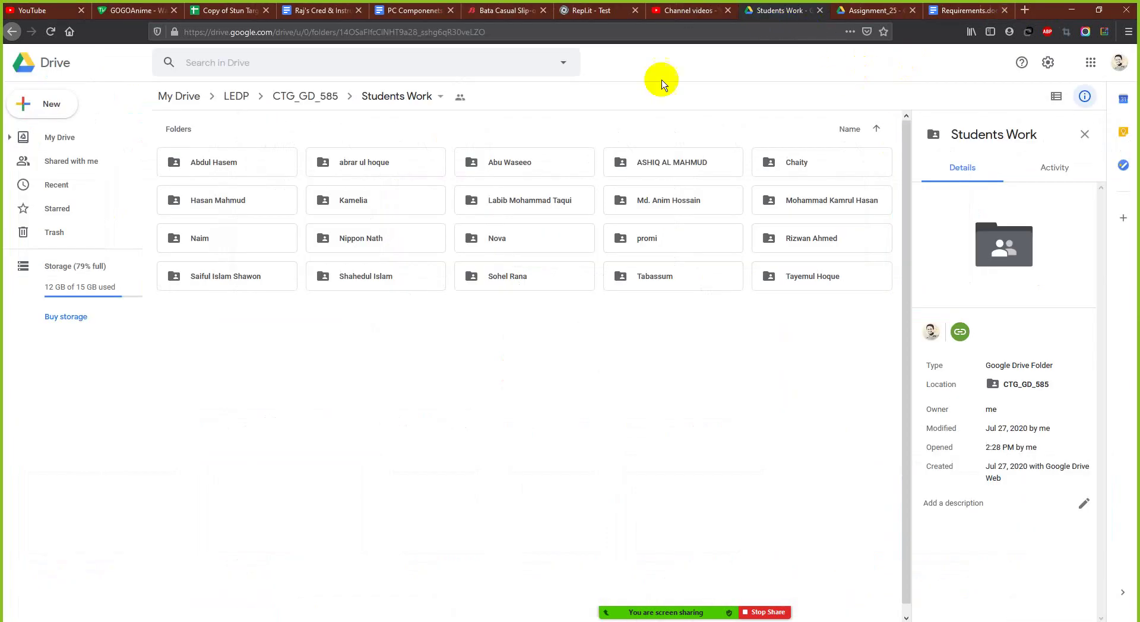
click(541, 207)
double_click(541, 207)
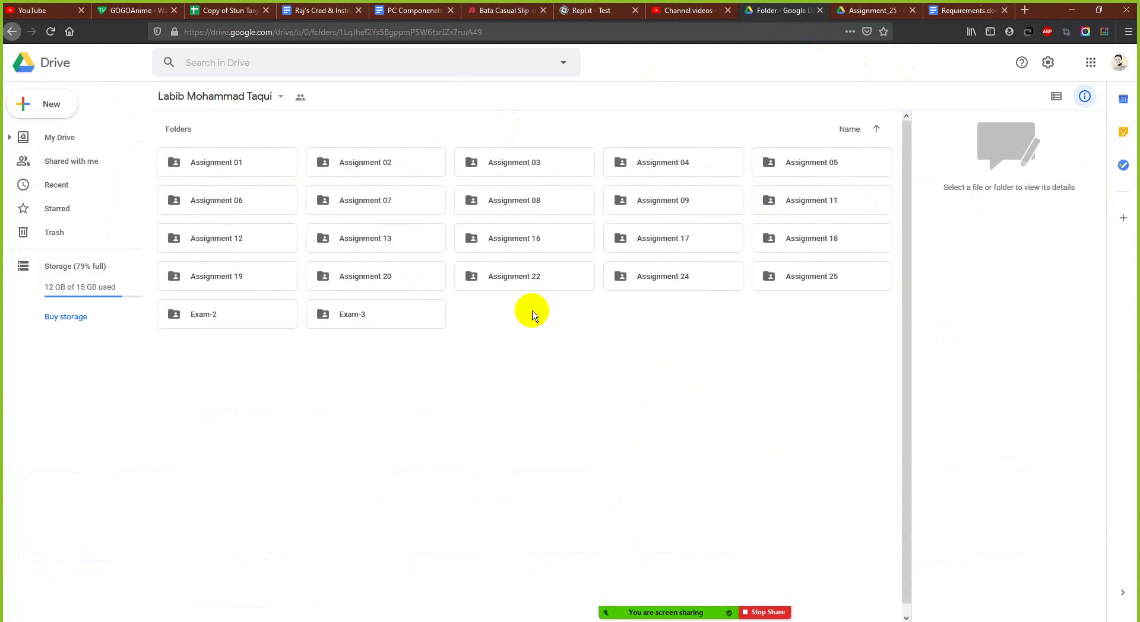
click(811, 276)
double_click(811, 276)
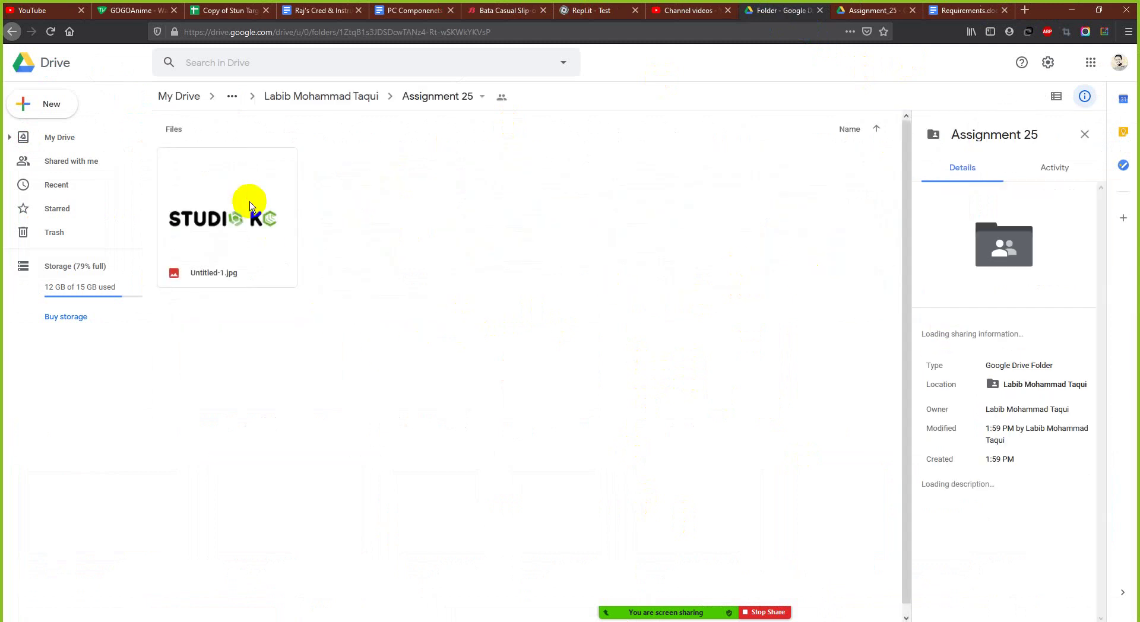
double_click(250, 205)
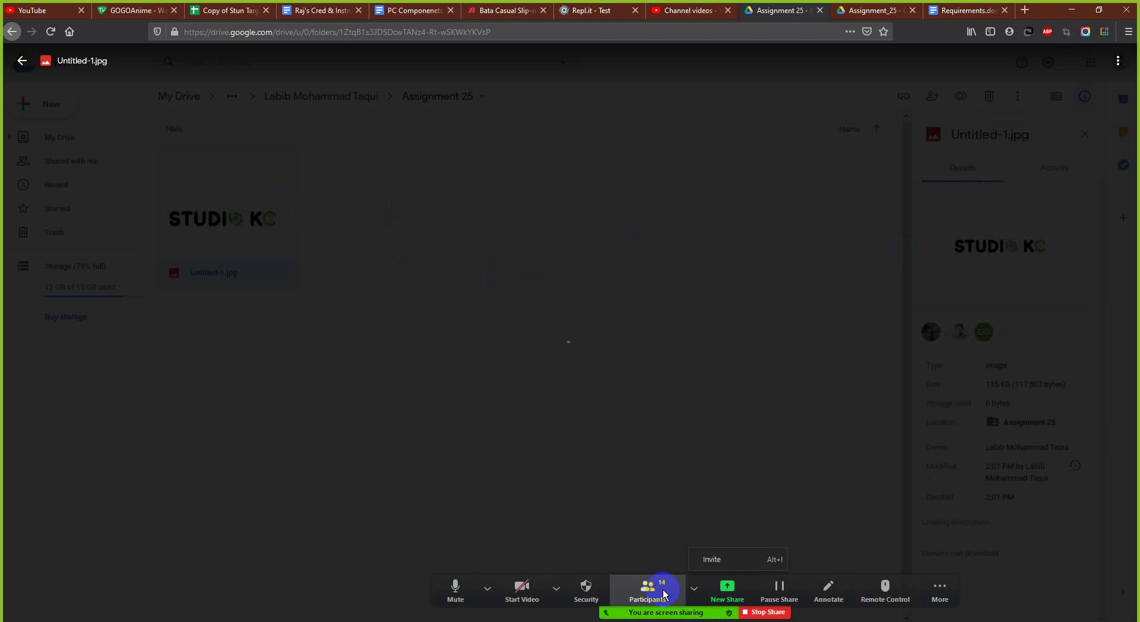
- Show the meeting's participants window, make it taller and move it away from the Studio KC logo
click(650, 588)
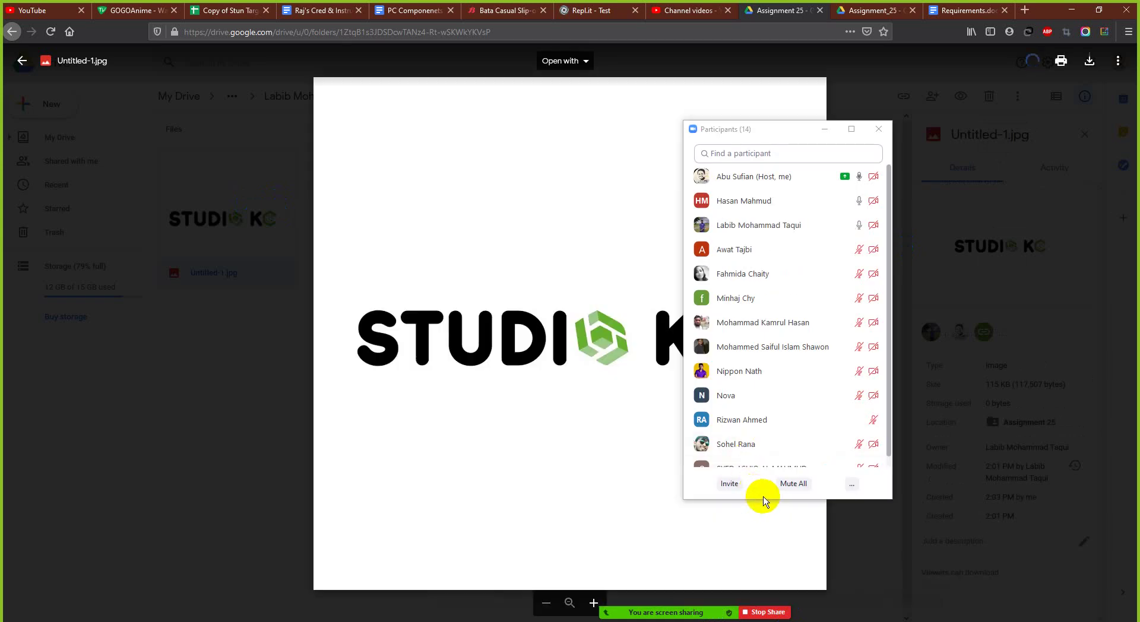
drag(764, 500, 764, 554)
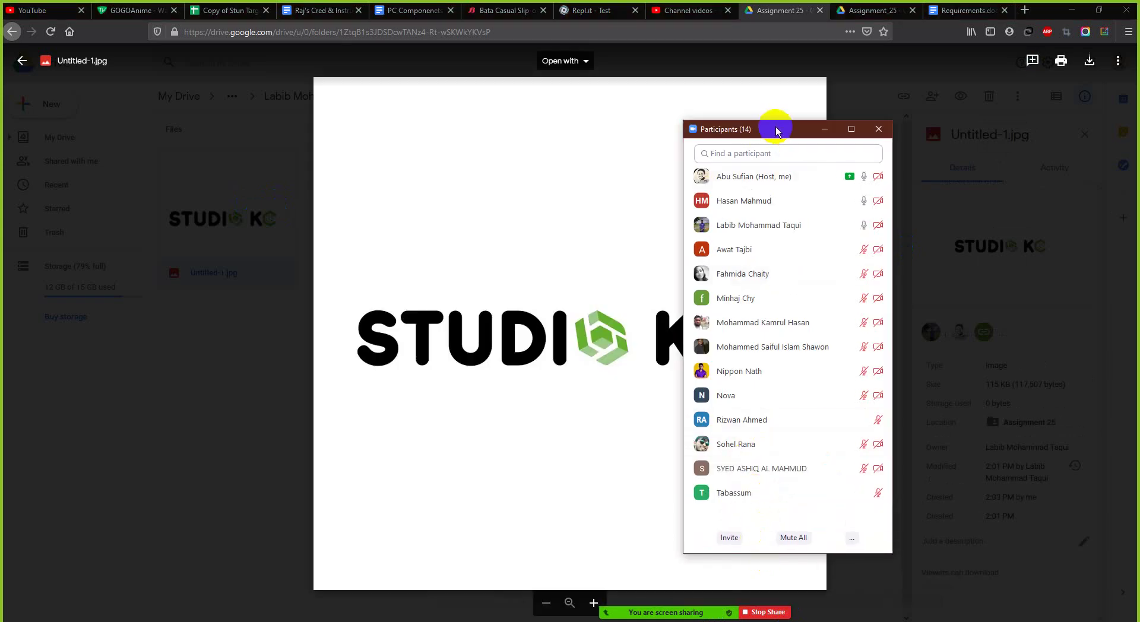
drag(776, 128, 1026, 125)
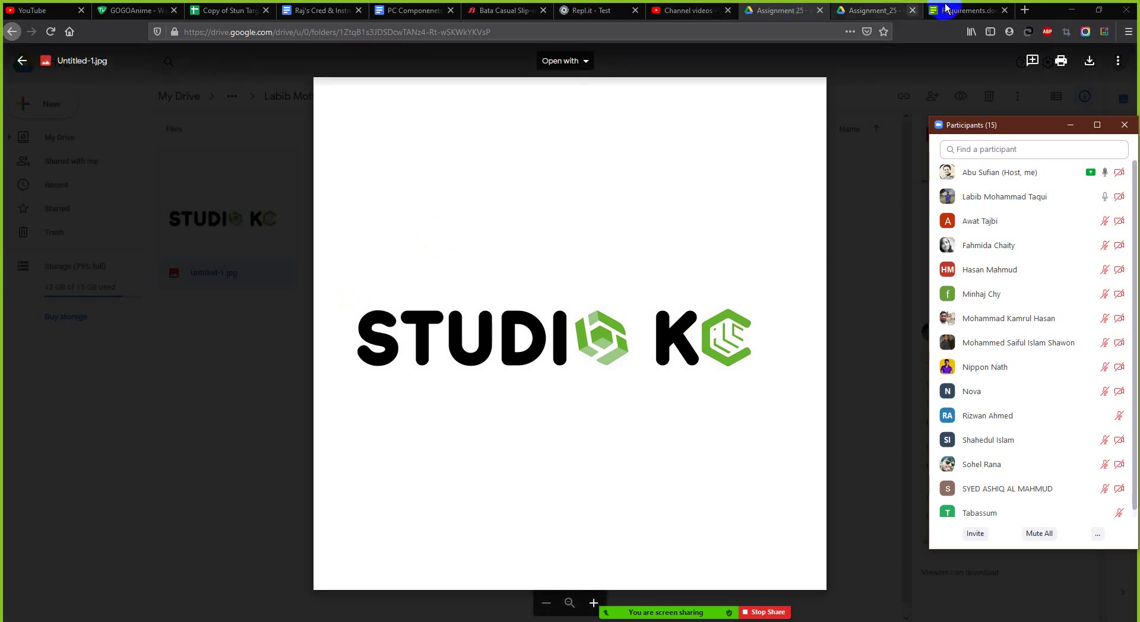
- Search Google for "Speedy S" in a new browser tab and show the image results
click(1025, 10)
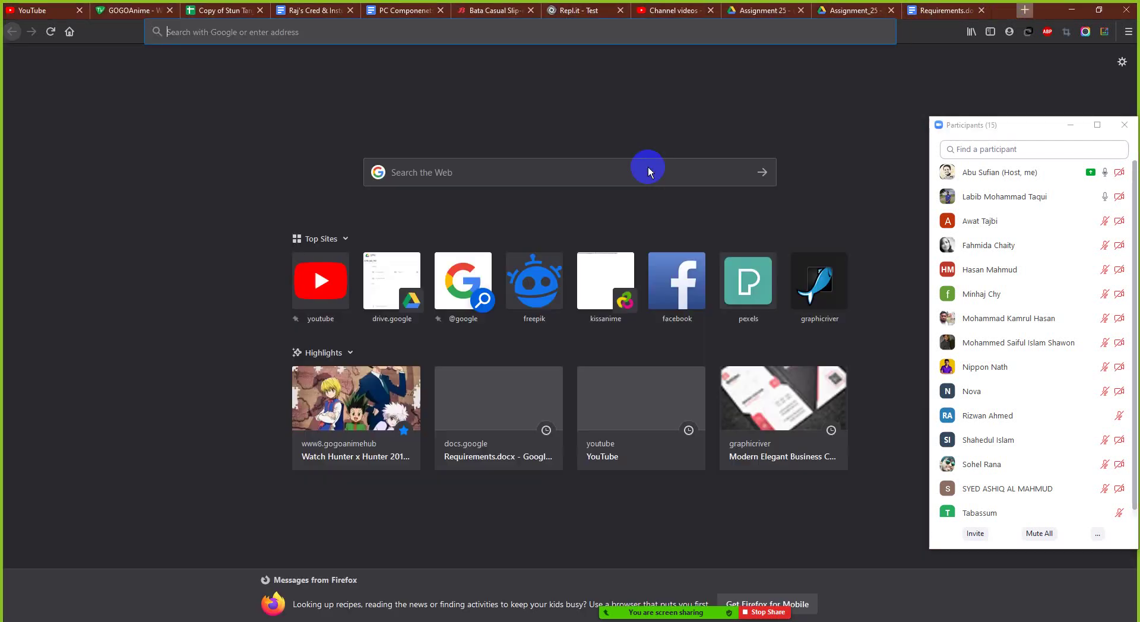
text(s)
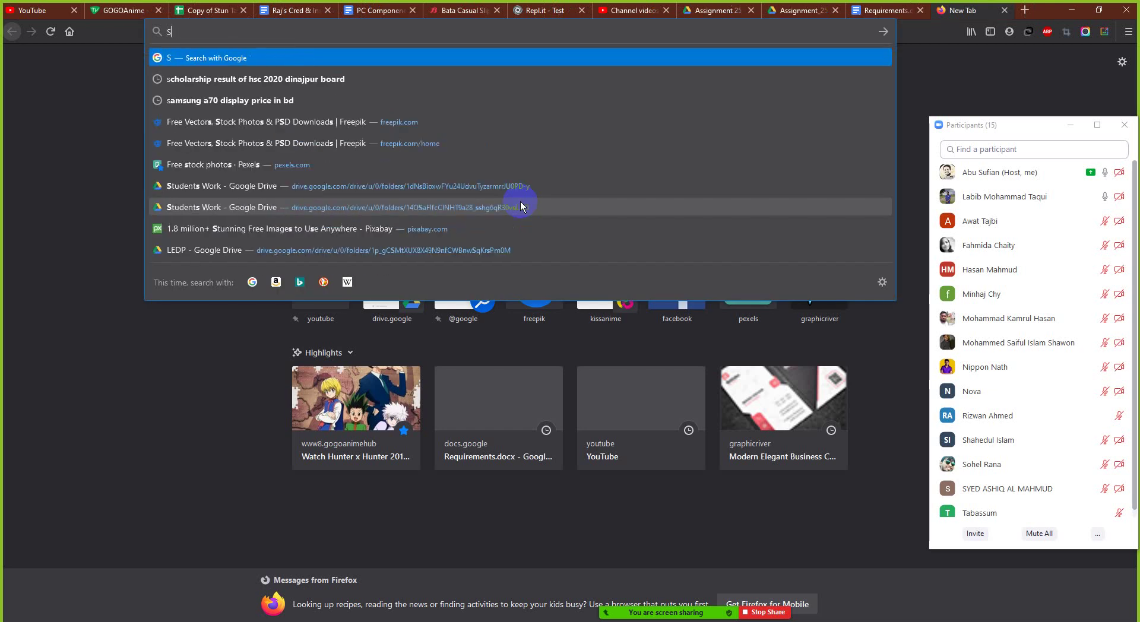
text(peedy s)
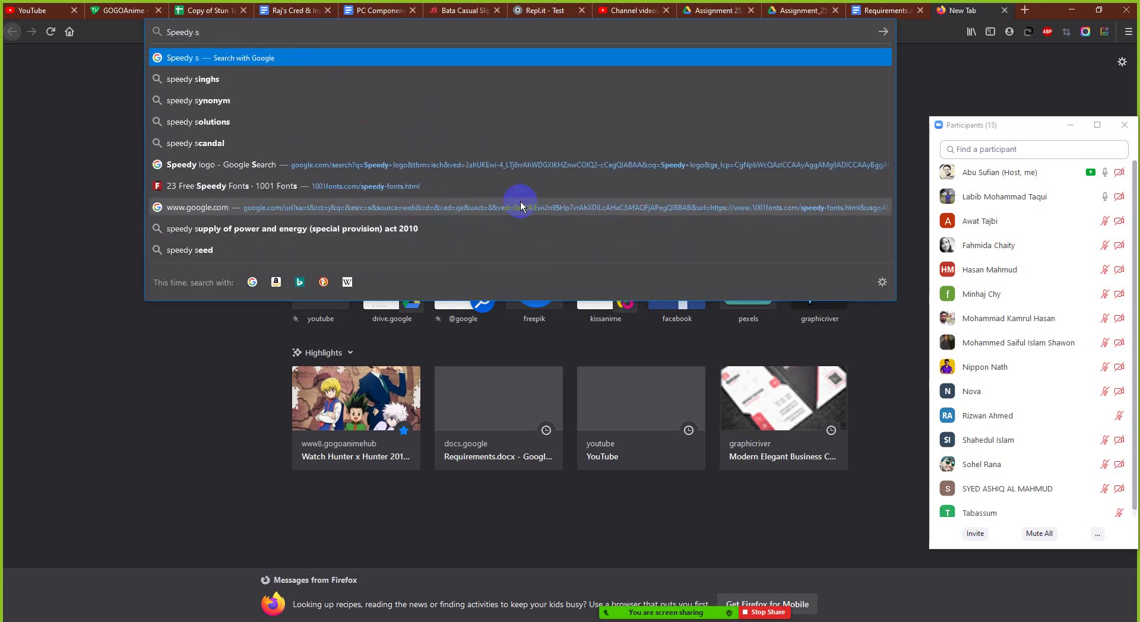
key(BackSpace)
text(S)
key(Return)
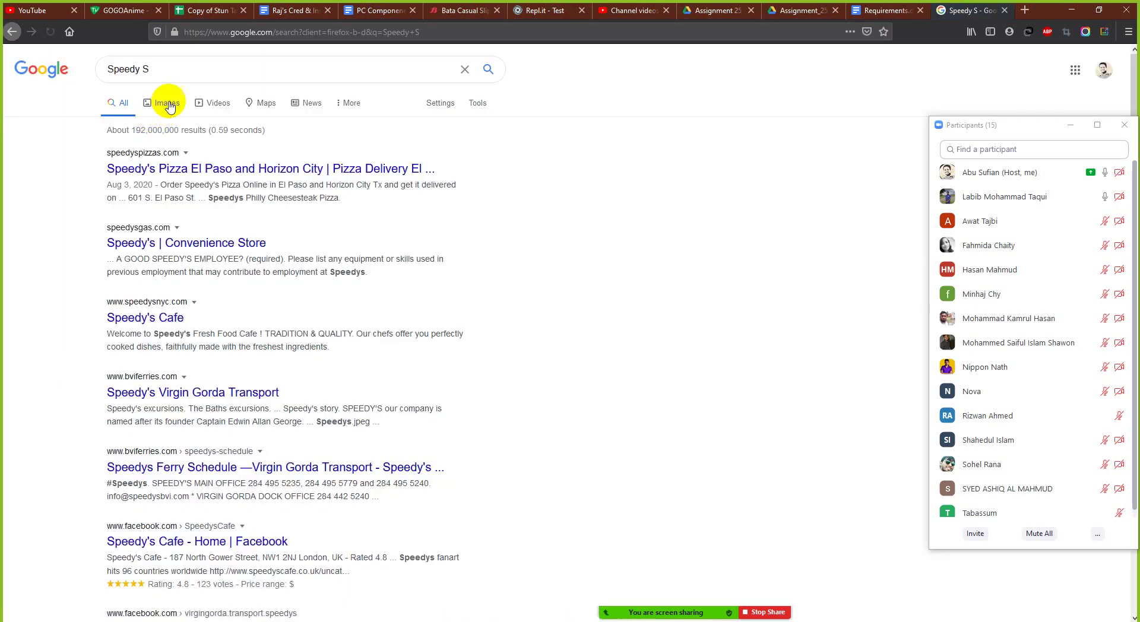
click(169, 105)
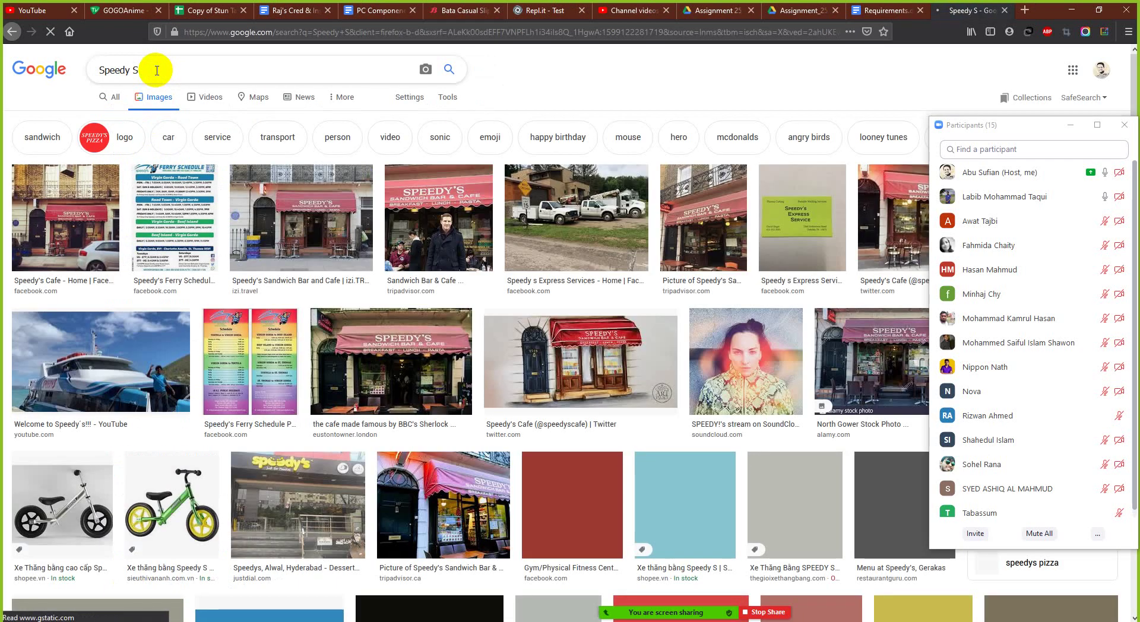
- Refine the image search to "Speedy S logo" and examine the speed-themed S logo results
click(157, 71)
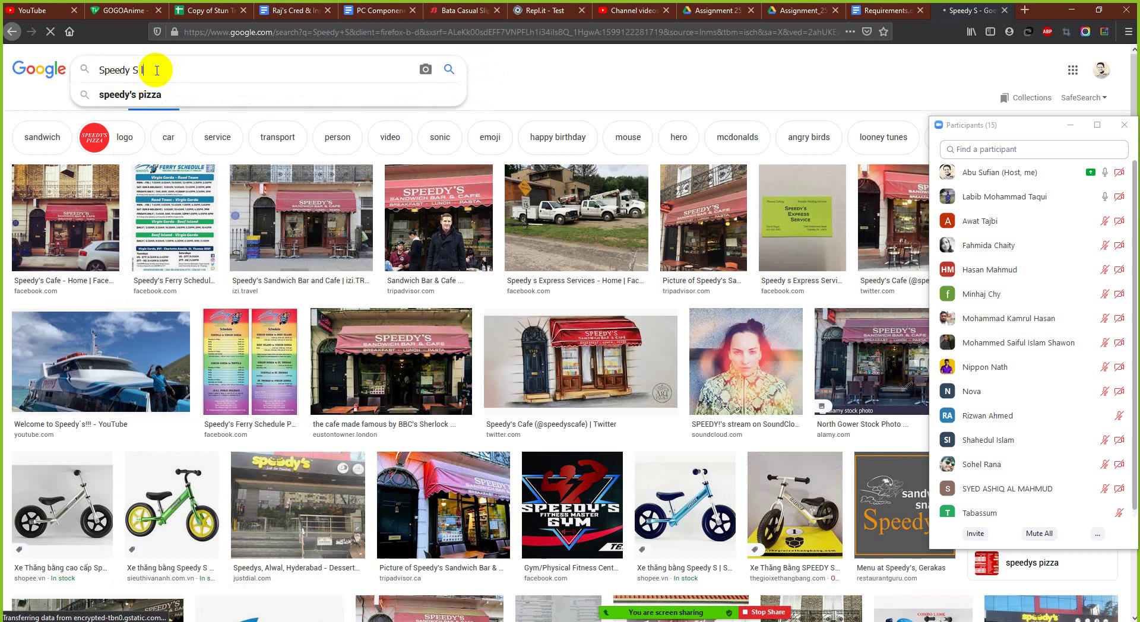
text(logo)
key(Return)
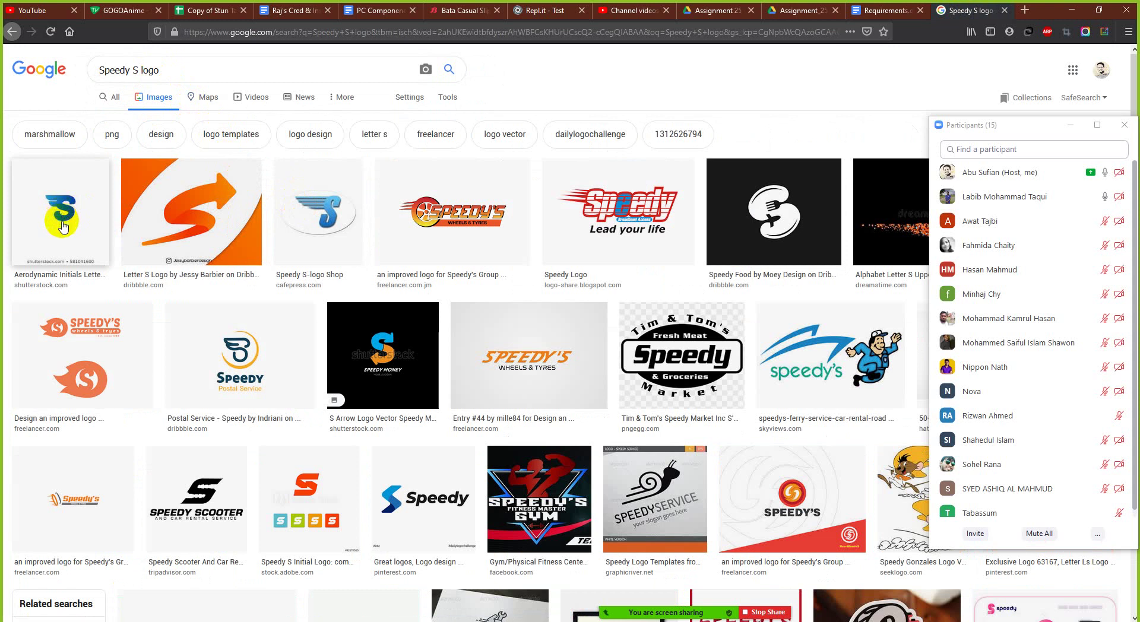
scroll(235, 364, down, 1)
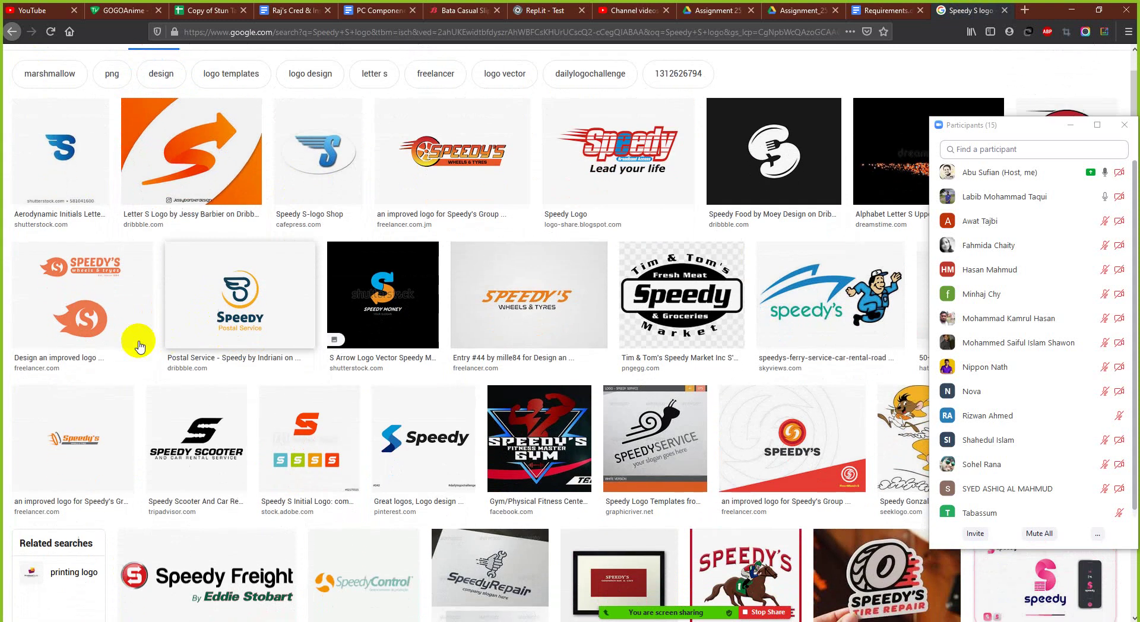
scroll(85, 330, down, 1)
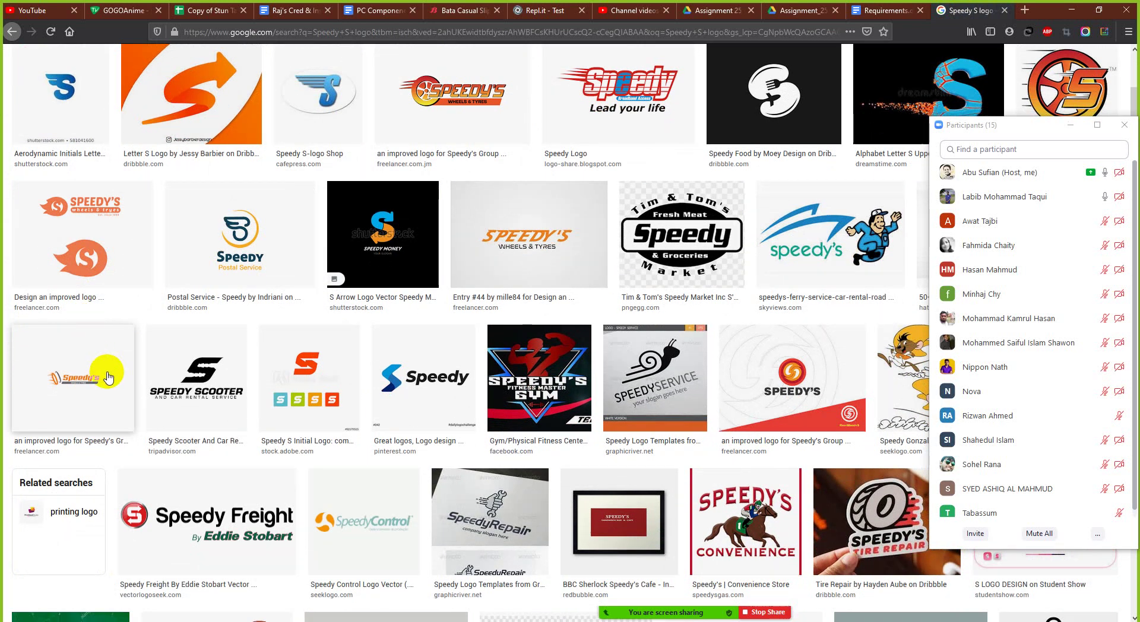
scroll(107, 375, down, 1)
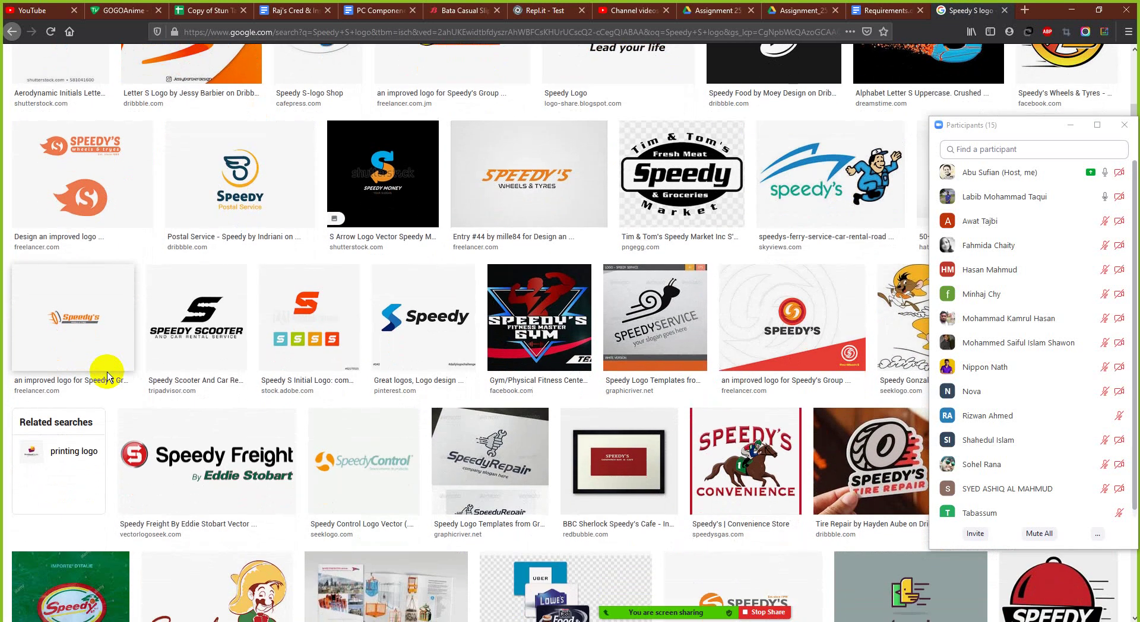
scroll(107, 375, down, 2)
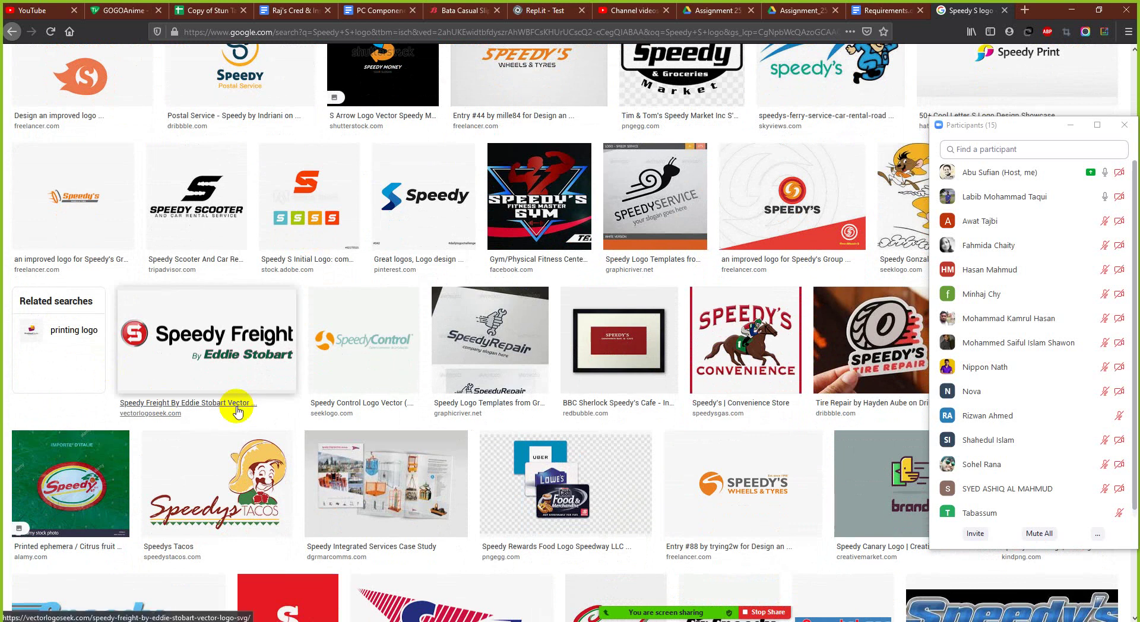
- Return to the student's Untitled-1.jpg preview and highlight the STUDIO KC wordmark with comment areas, without adding a comment
click(775, 17)
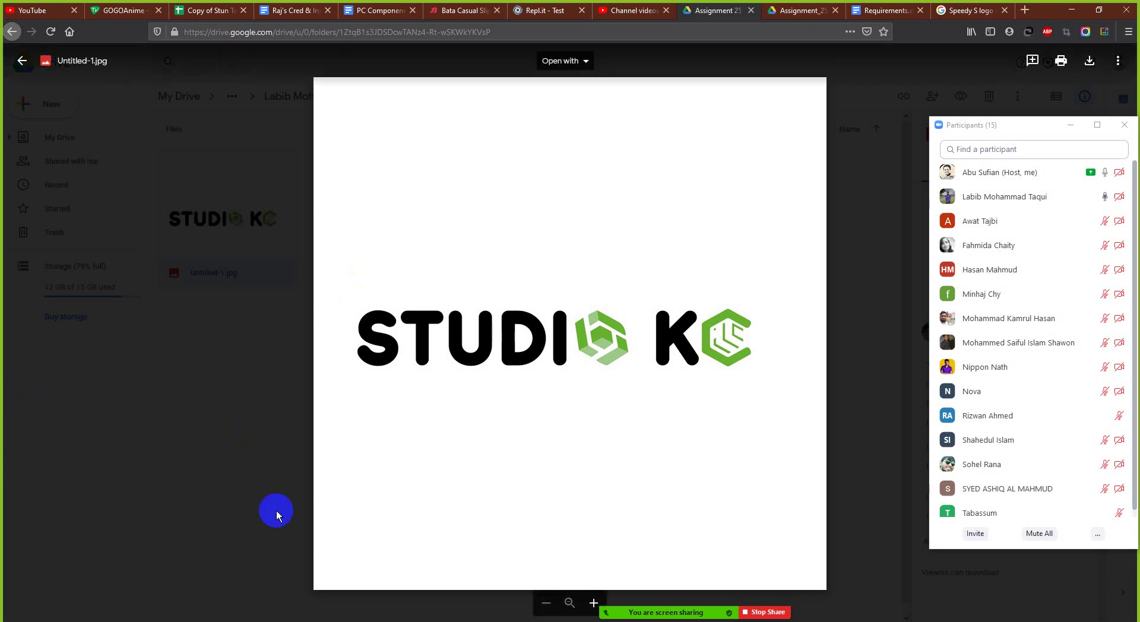
key(Print)
mouse_move(350, 308)
mouse_down()
mouse_move(543, 384)
mouse_move(700, 376)
mouse_up()
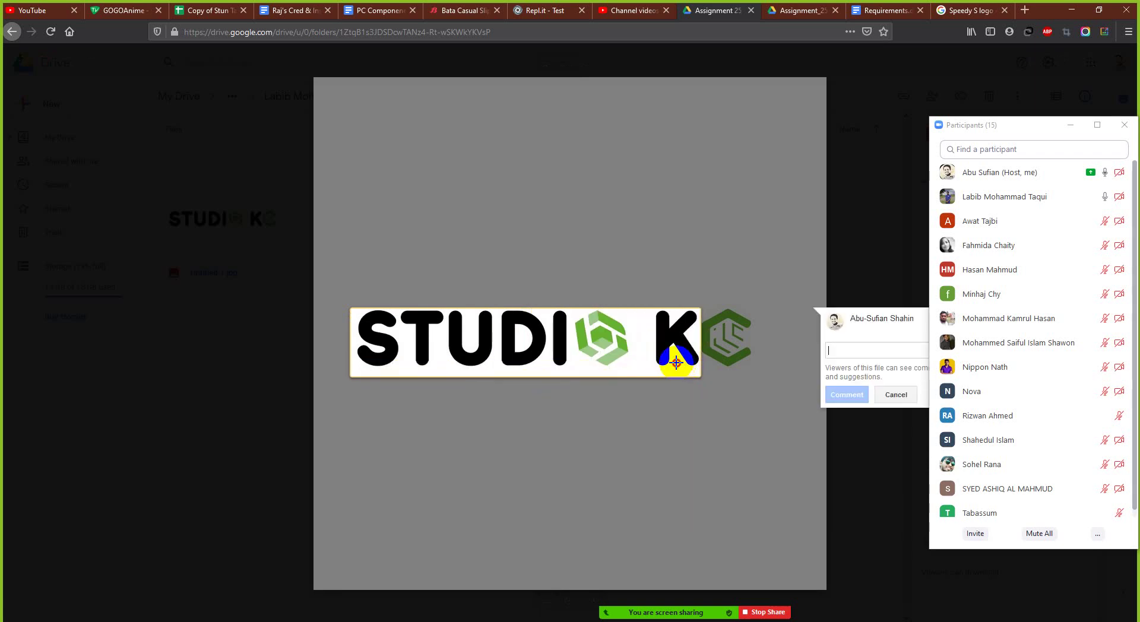
click(671, 363)
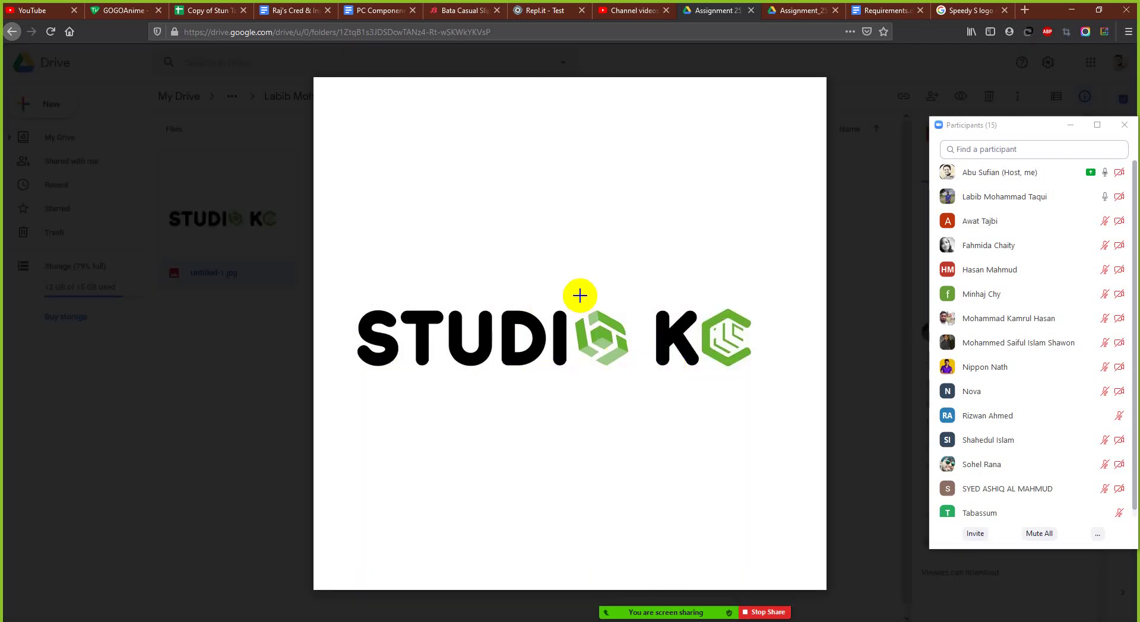
drag(333, 301, 766, 370)
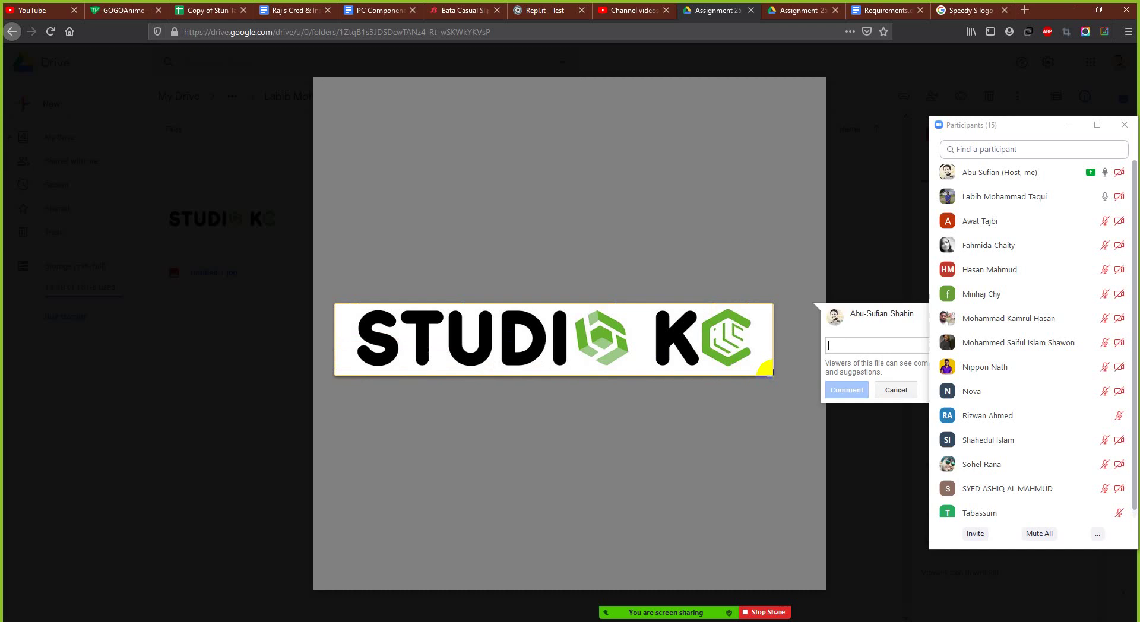
click(896, 458)
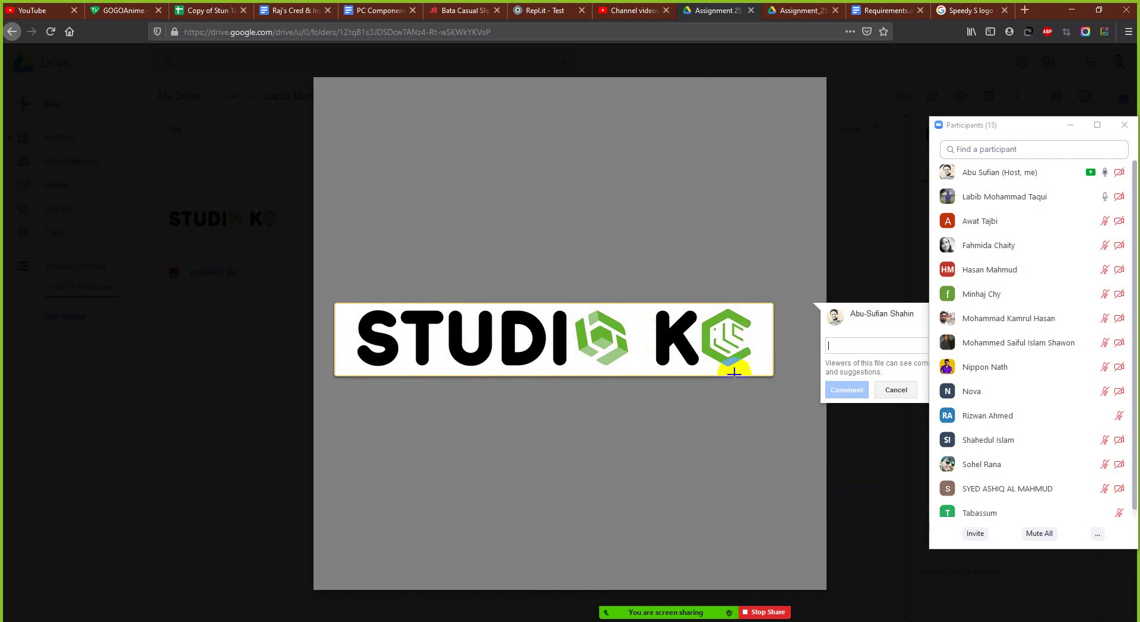
- Close the preview, return to Students Work and open Assignment-25.jpg from the Assignment 25 folder of the fifth student in the second row
click(273, 443)
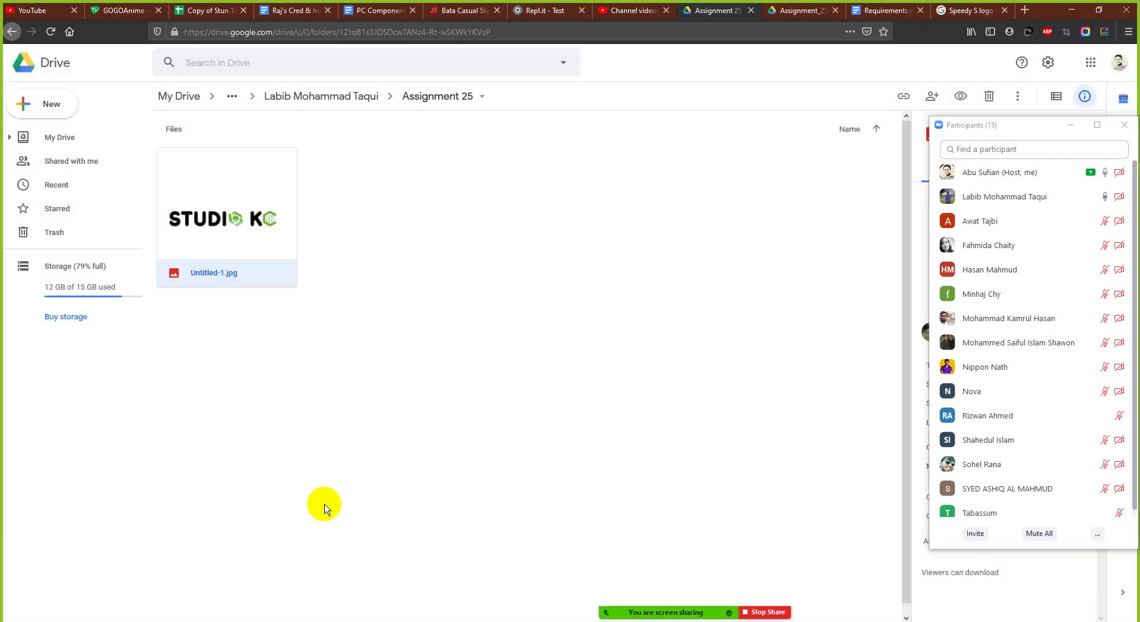
click(232, 102)
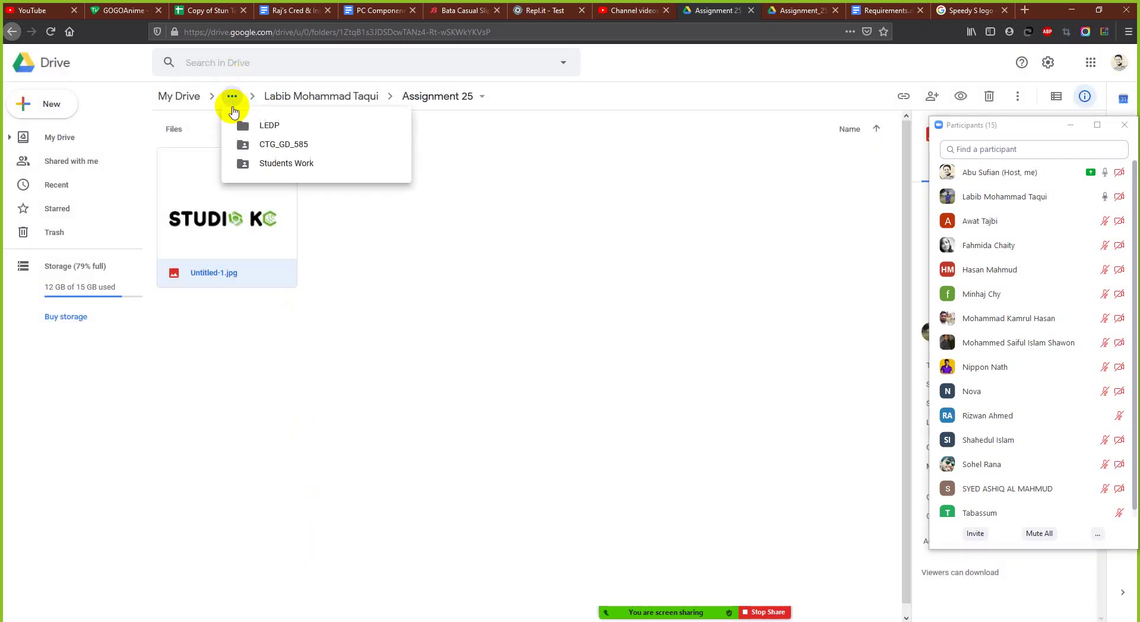
click(307, 168)
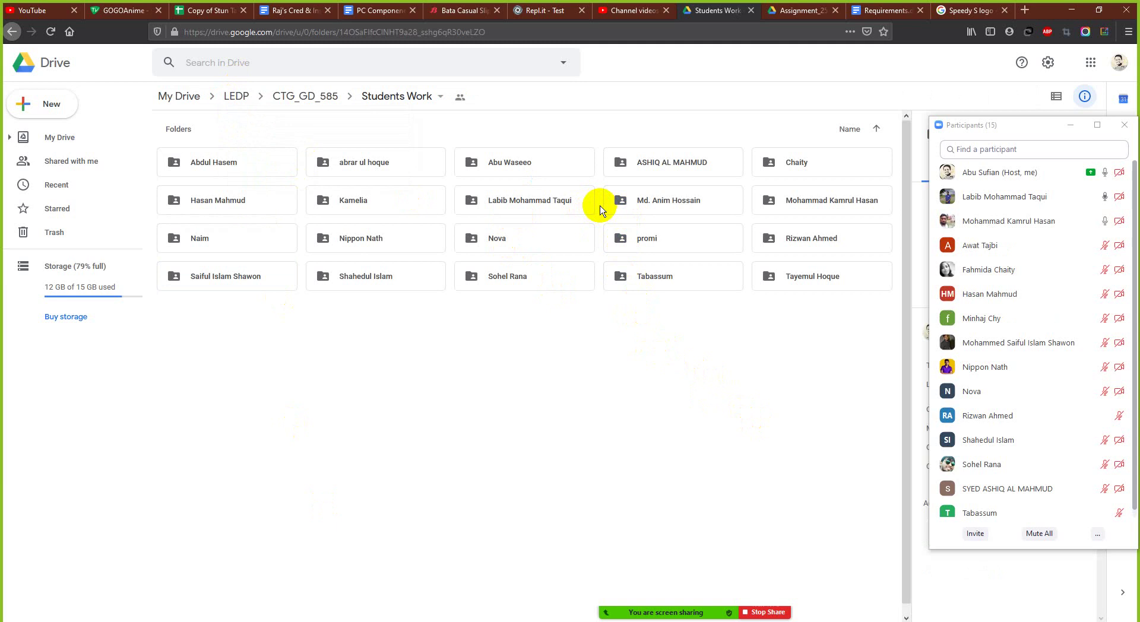
click(847, 210)
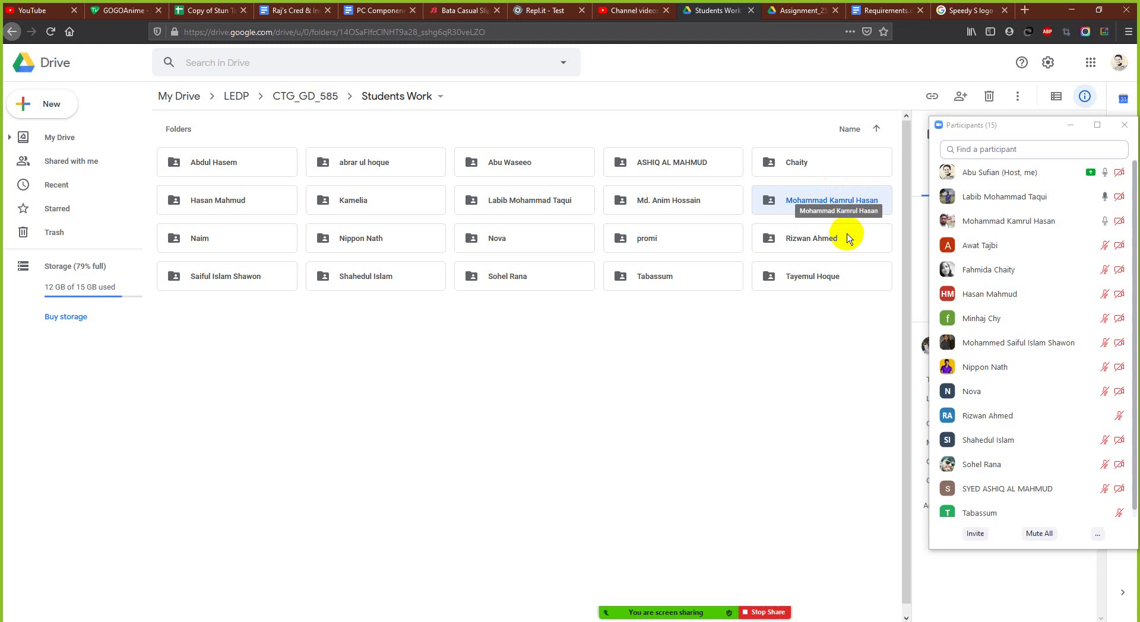
double_click(852, 201)
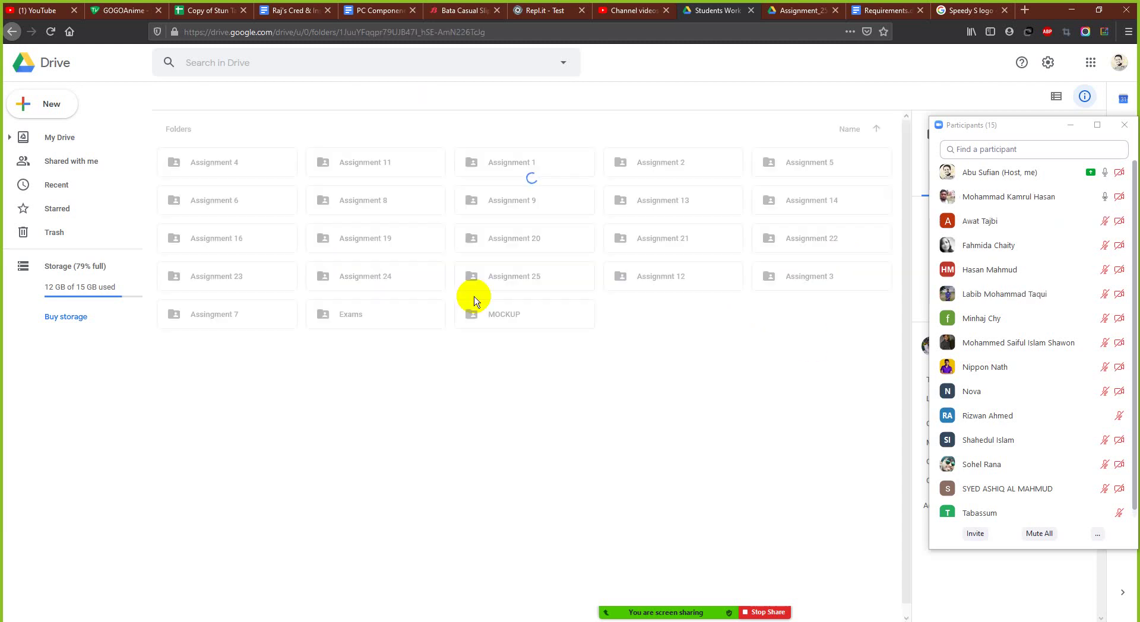
double_click(502, 279)
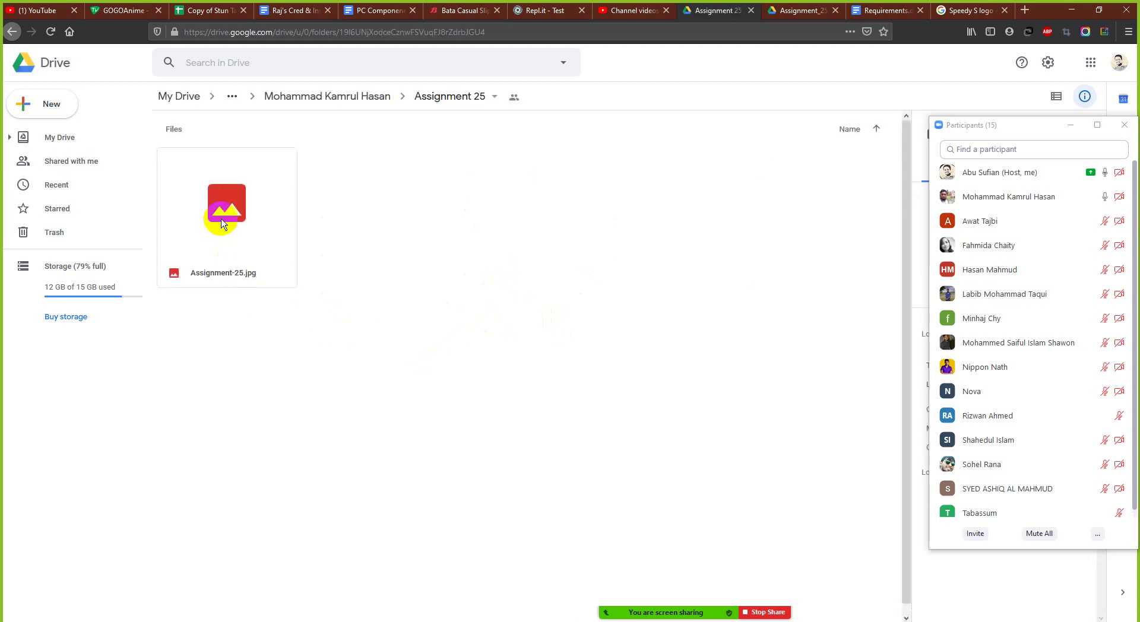
double_click(221, 223)
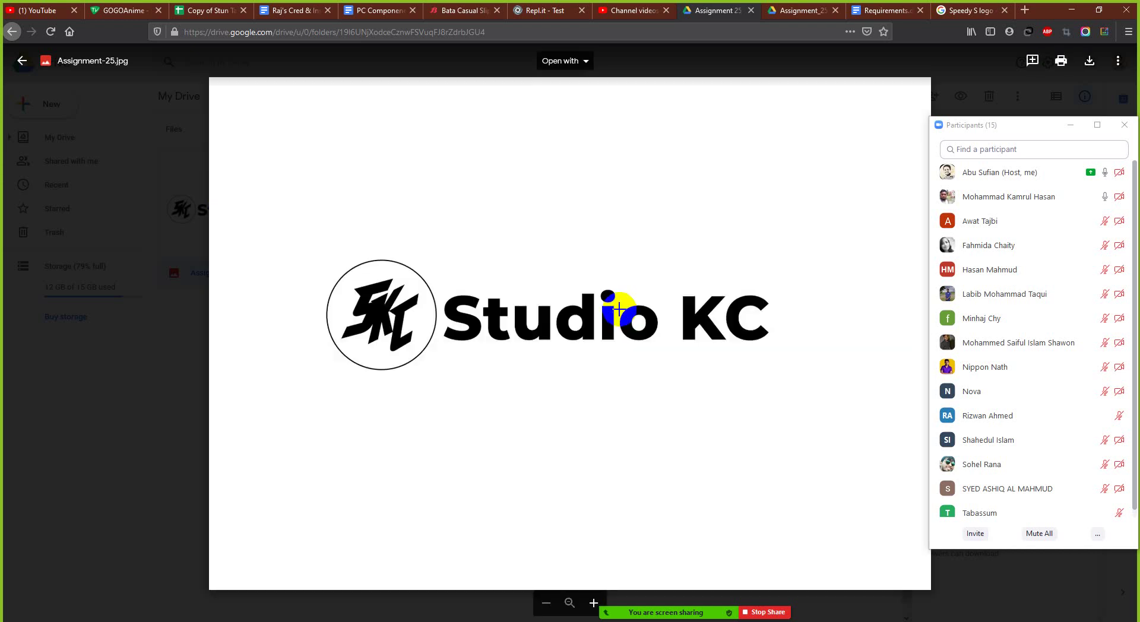
- Highlight the circular SKC emblem and its inner lettering with temporary comment areas
key(Print)
drag(303, 230, 438, 376)
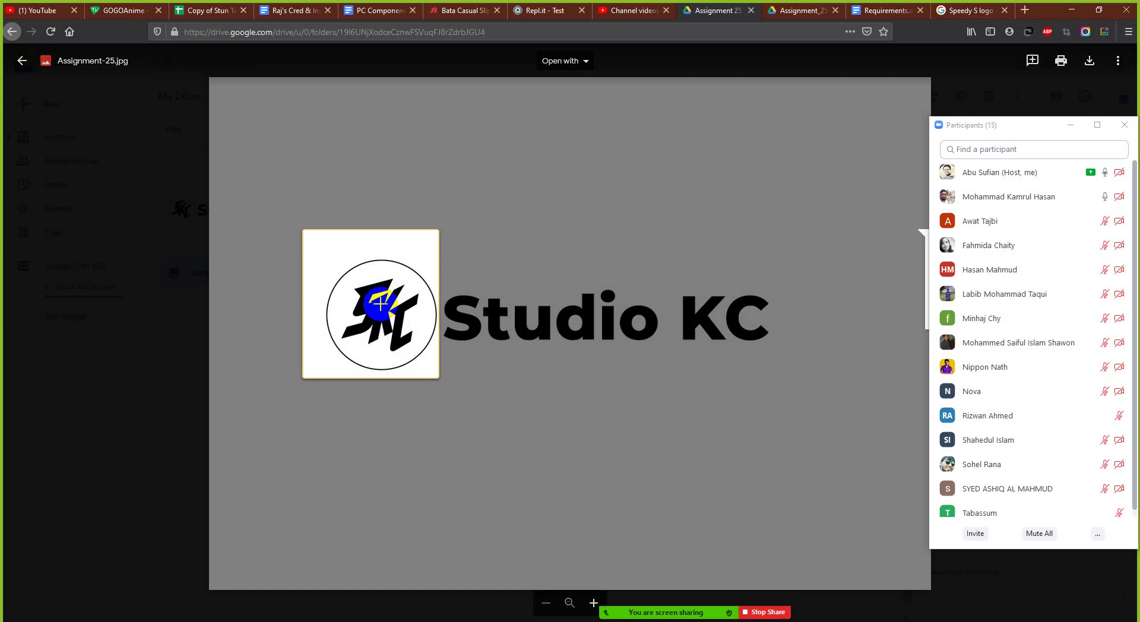
click(358, 284)
key(Print)
drag(350, 277, 415, 351)
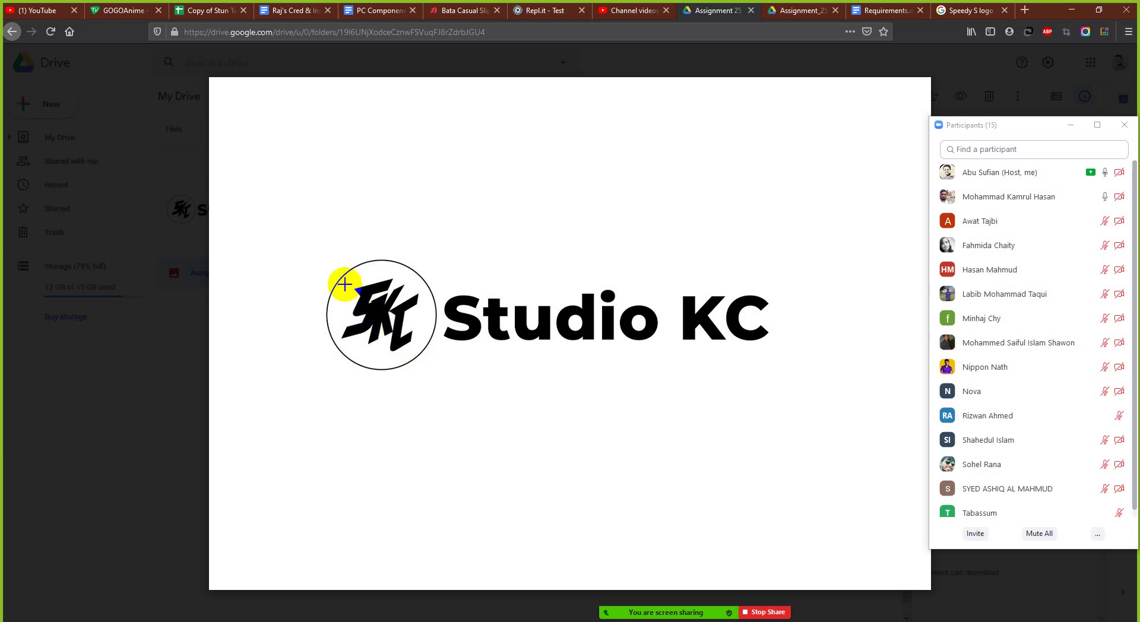
- Highlight the "Studio KC" text beside the emblem, clear that area, and mark the whole circular emblem again
key(Print)
drag(443, 287, 772, 350)
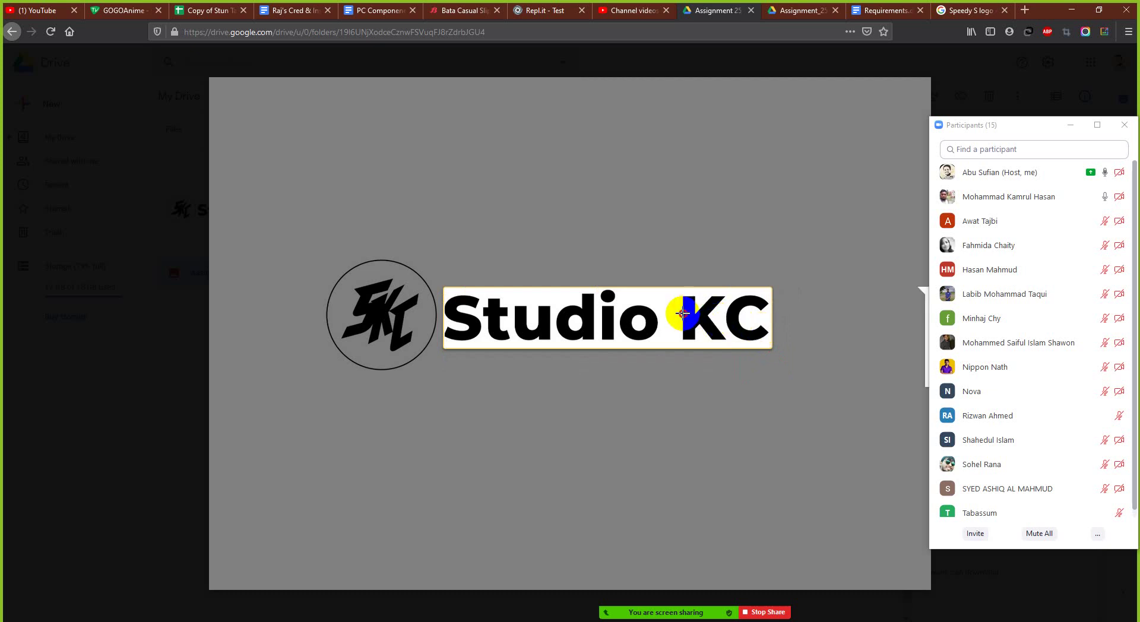
click(683, 313)
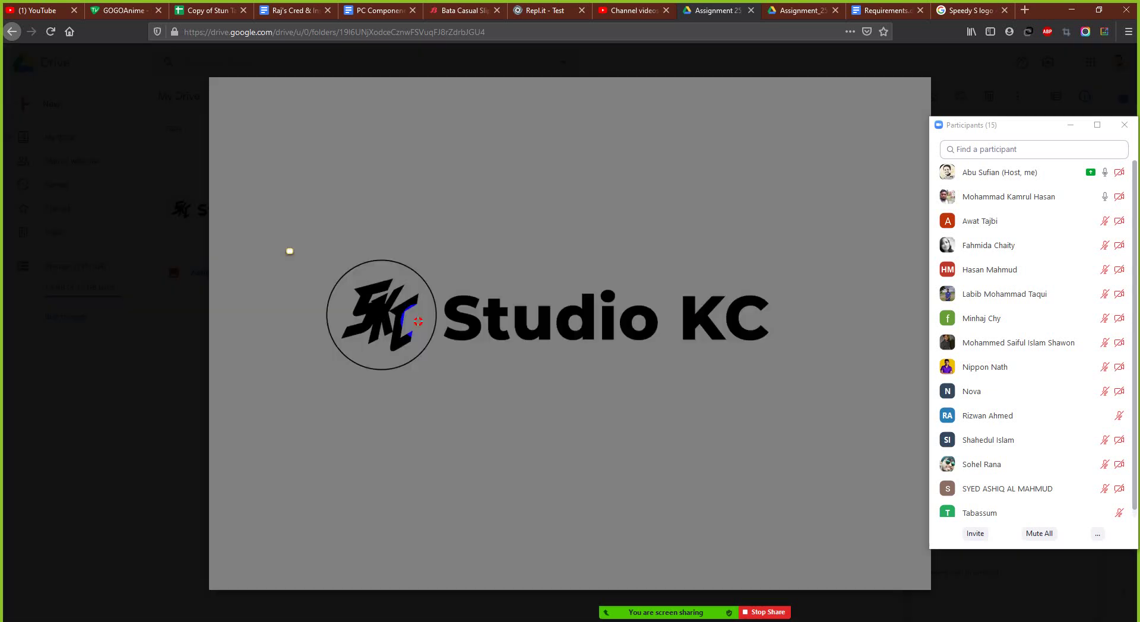
drag(290, 251, 444, 374)
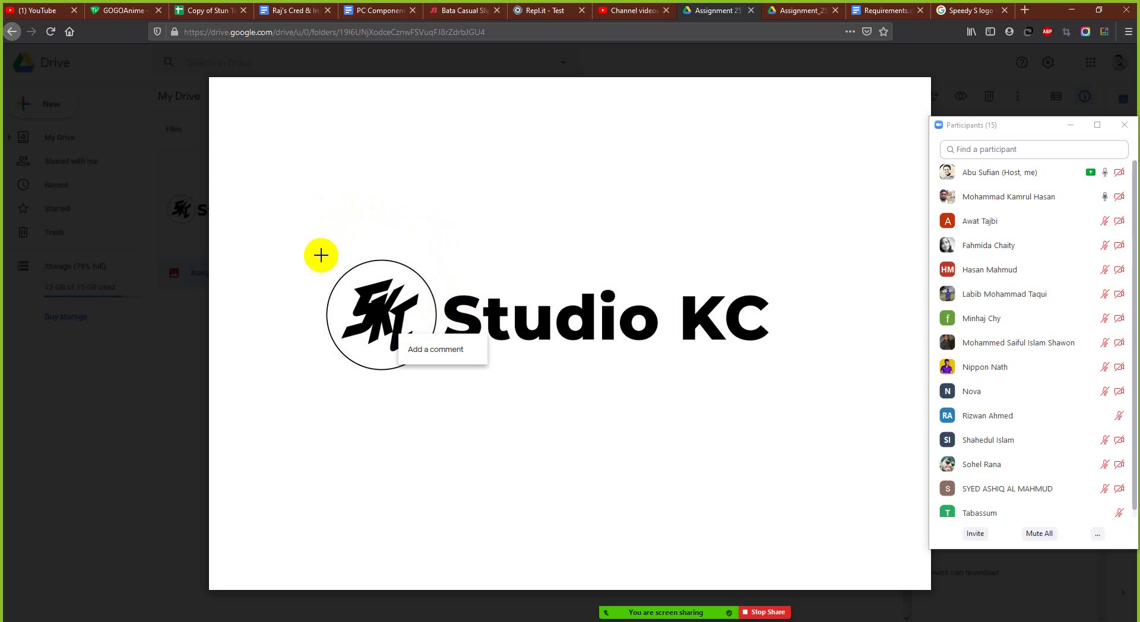
- Highlight the complete logo, both the circular emblem and the "Studio KC" text, with temporary comment areas
drag(315, 255, 785, 375)
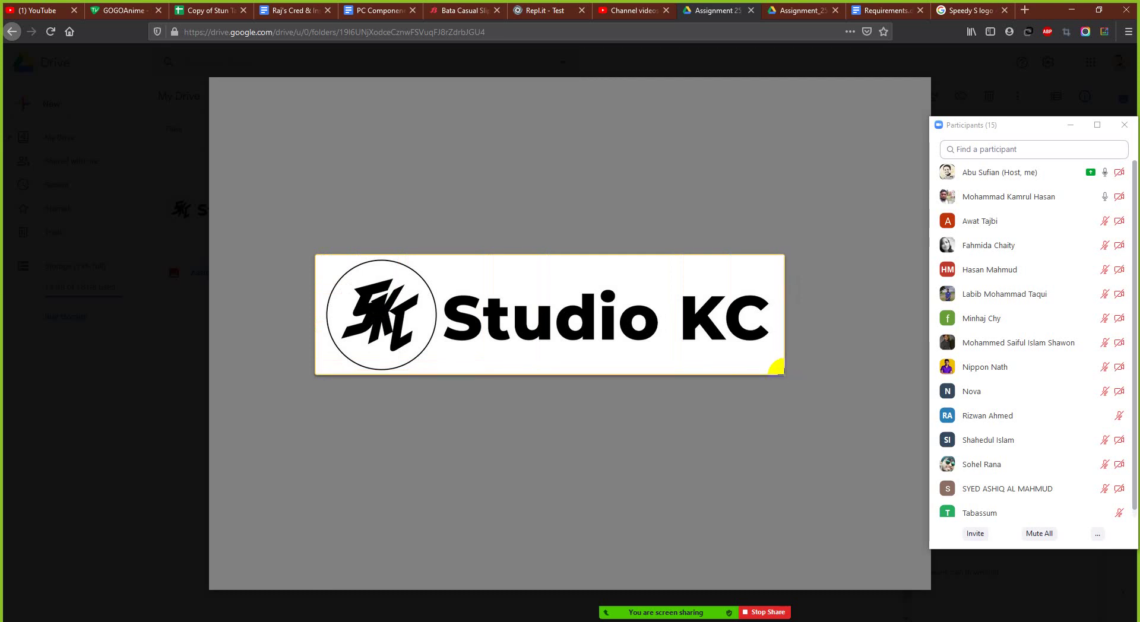
drag(785, 376, 785, 375)
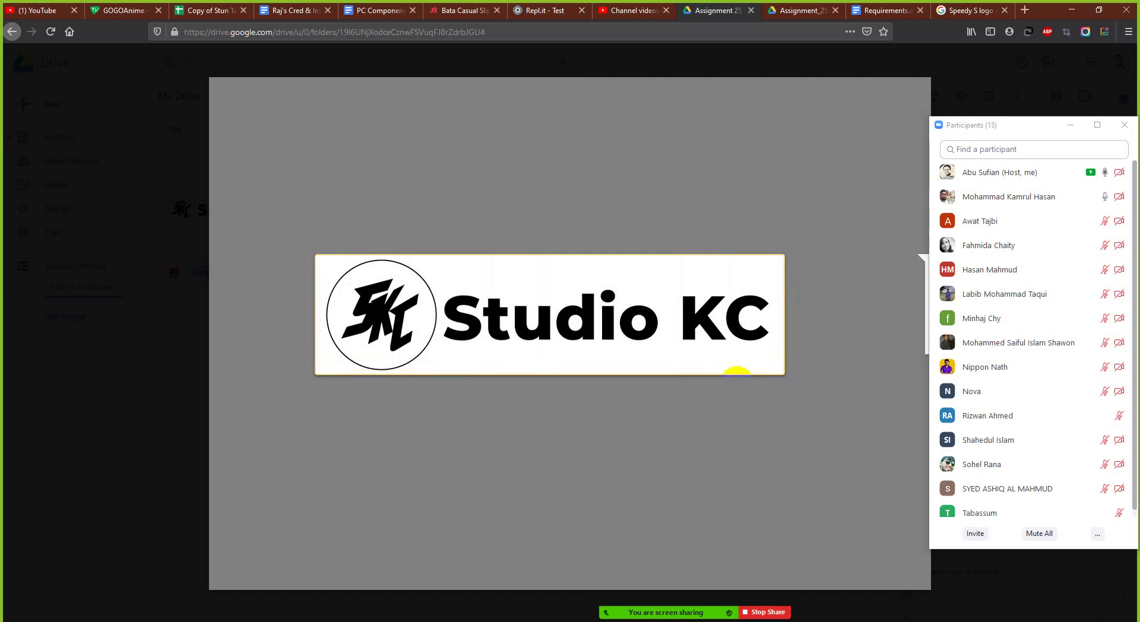
click(666, 334)
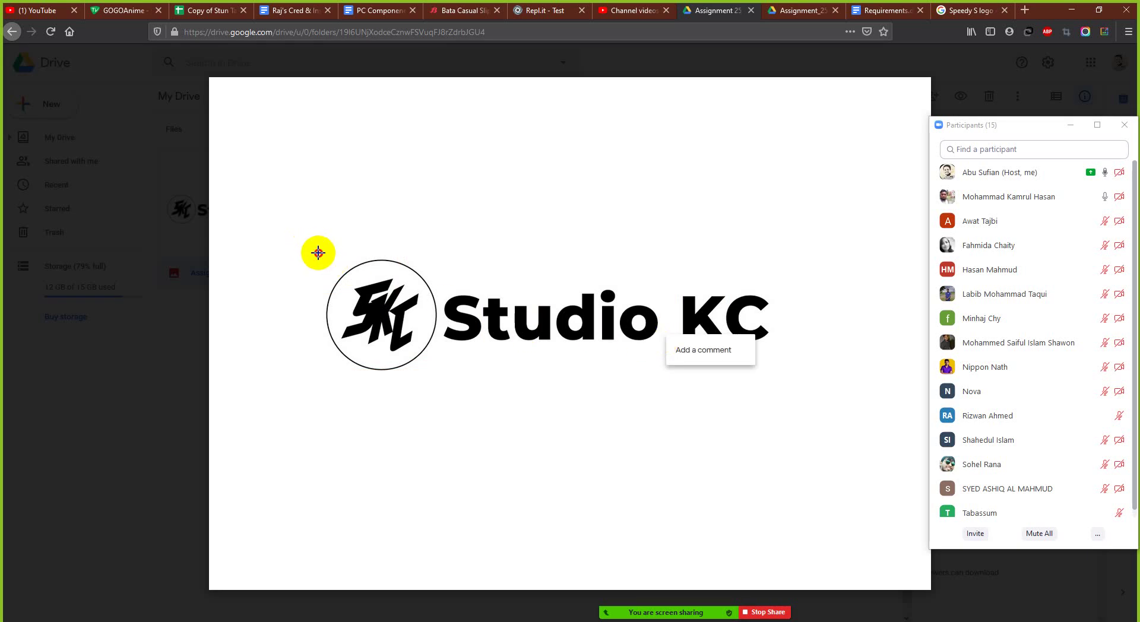
drag(318, 253, 784, 376)
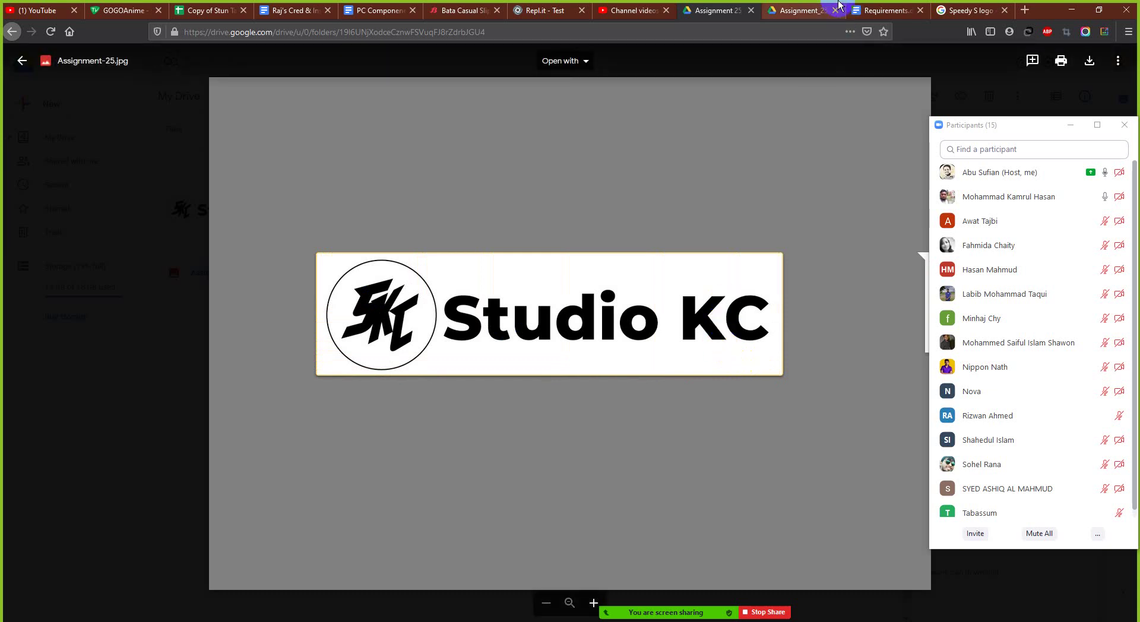
- Select the line "May be something that resembles speed?" in the Requirements document and return to the logo preview
click(879, 12)
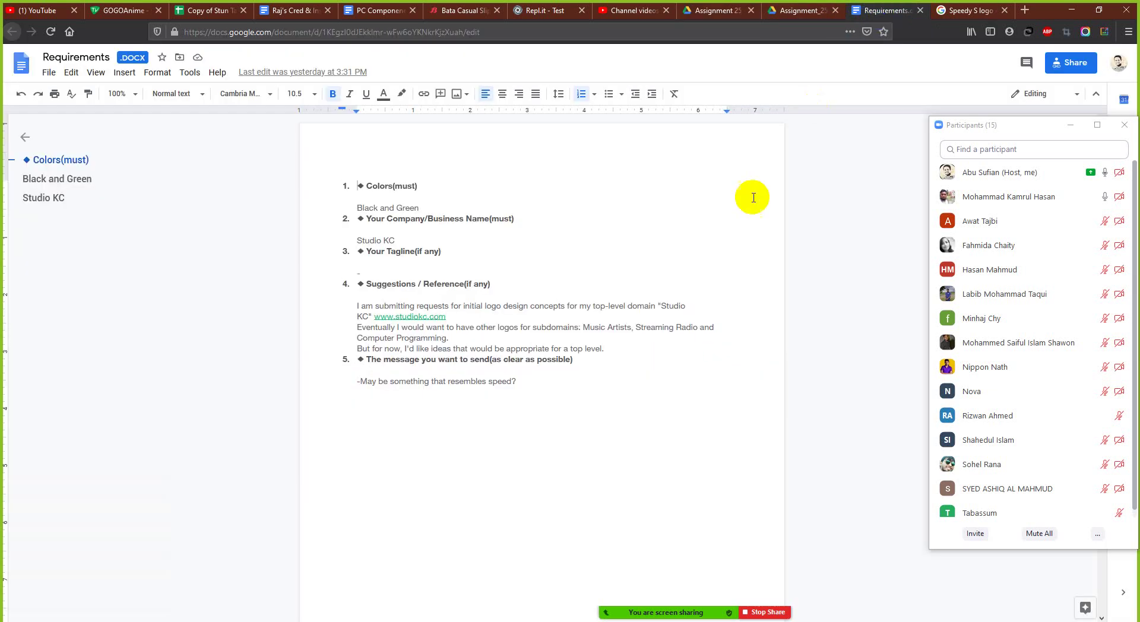
drag(518, 383, 361, 382)
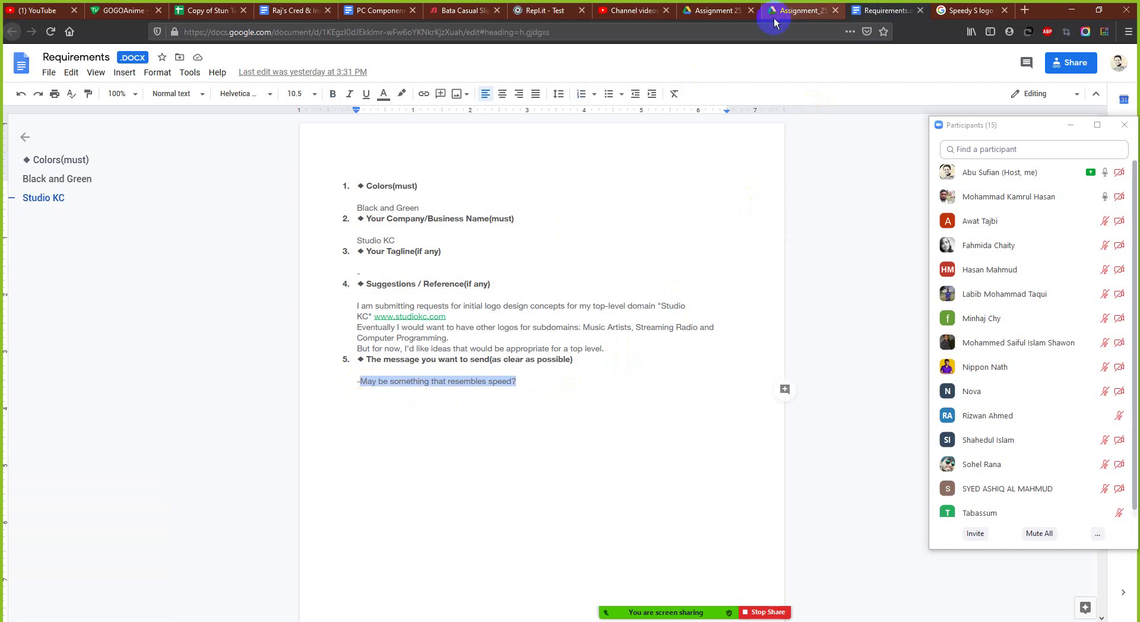
click(729, 12)
- Close the Assignment-25.jpg preview and go back to the Students Work folder
click(161, 419)
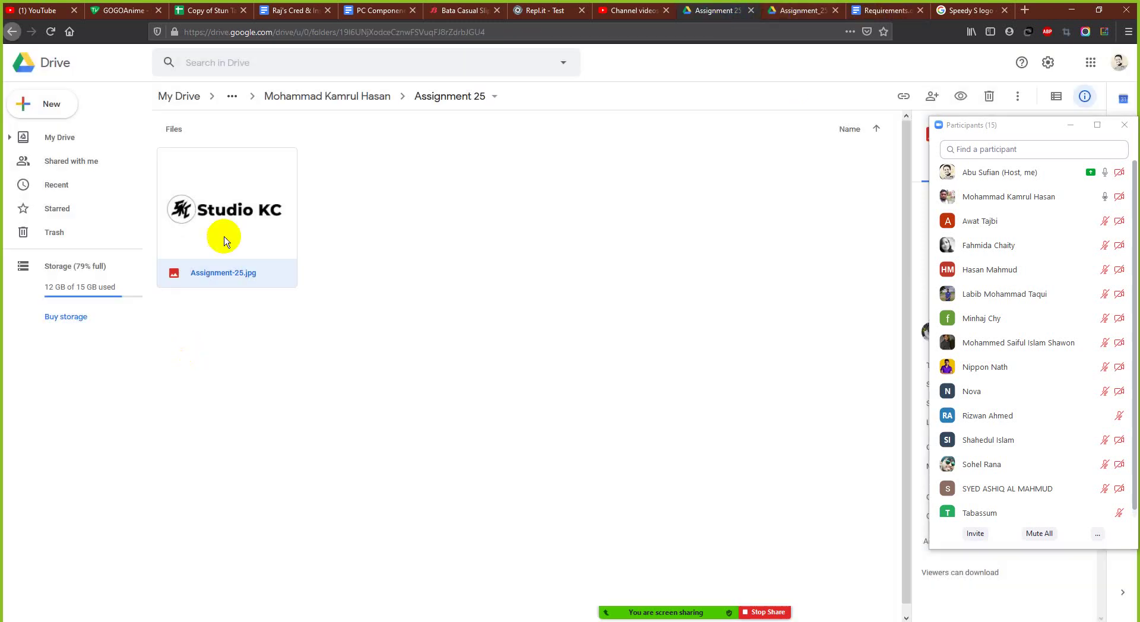
click(231, 99)
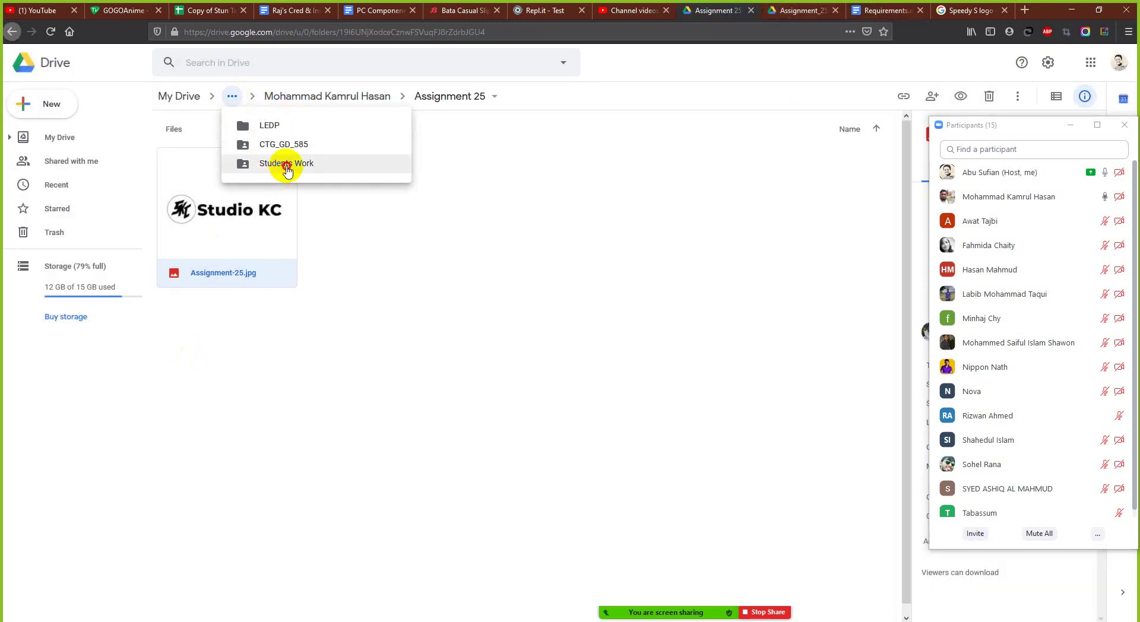
click(284, 164)
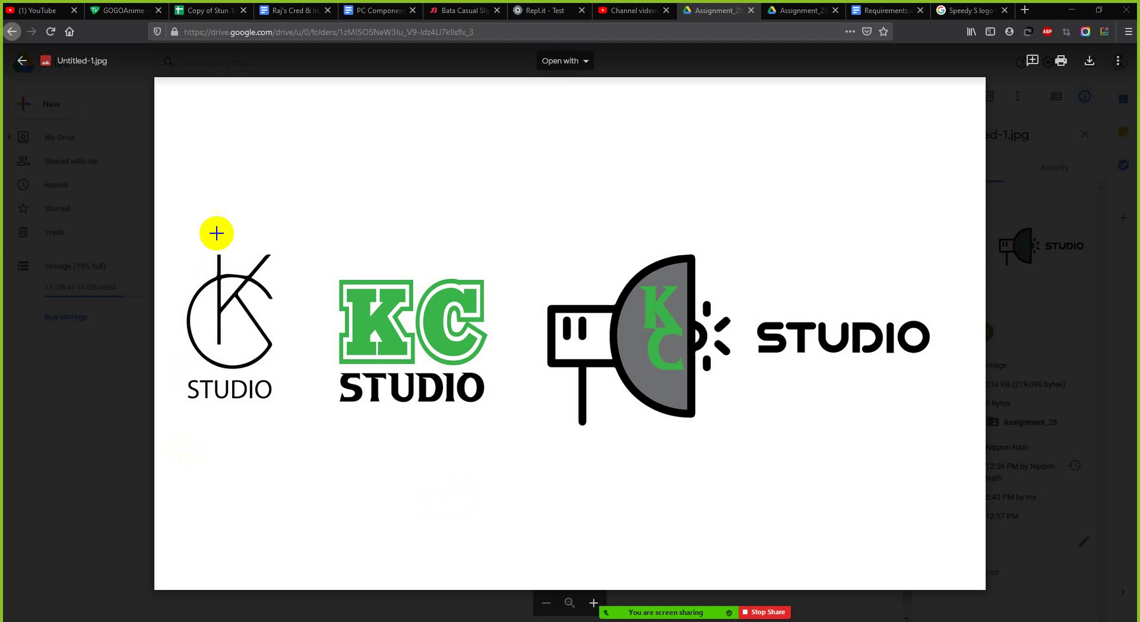
- Highlight the thin-line KC Studio logo and the STUDIO wordmark beside the lamp emblem with temporary comment areas in Untitled-1.jpg
drag(182, 229, 302, 438)
scroll(261, 378, up, 1)
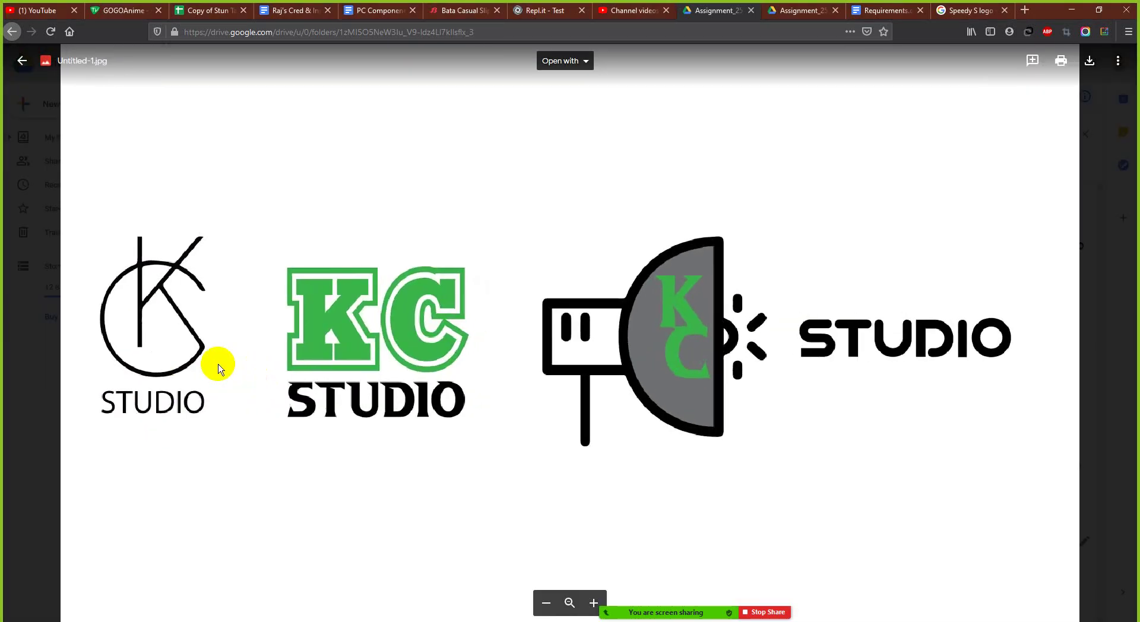
scroll(188, 360, down, 2)
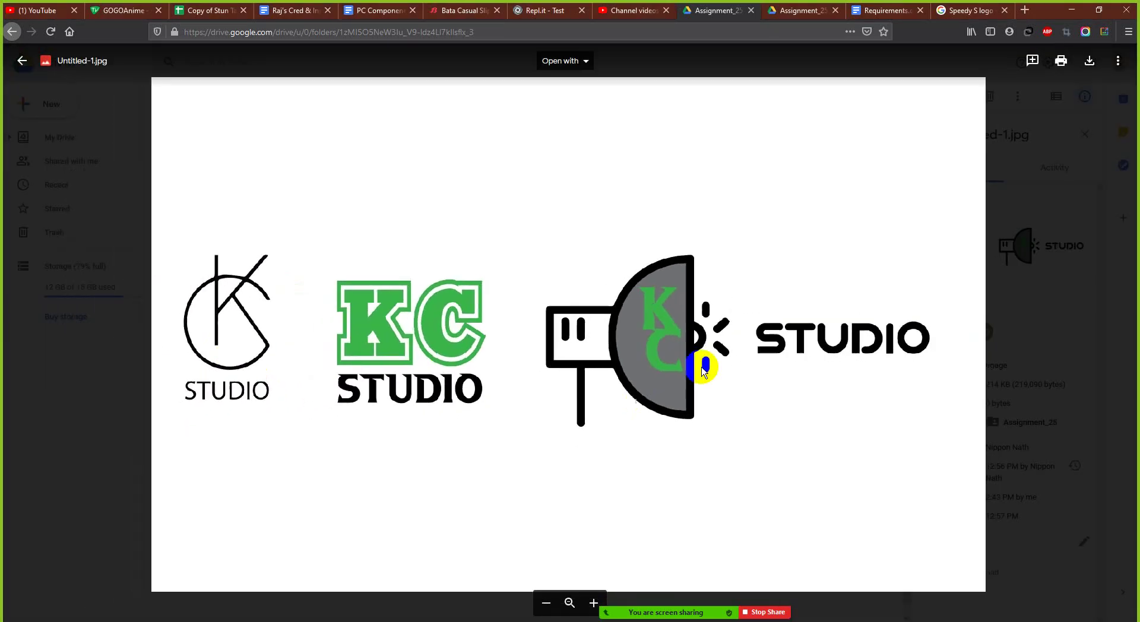
key(Print)
drag(834, 355, 938, 376)
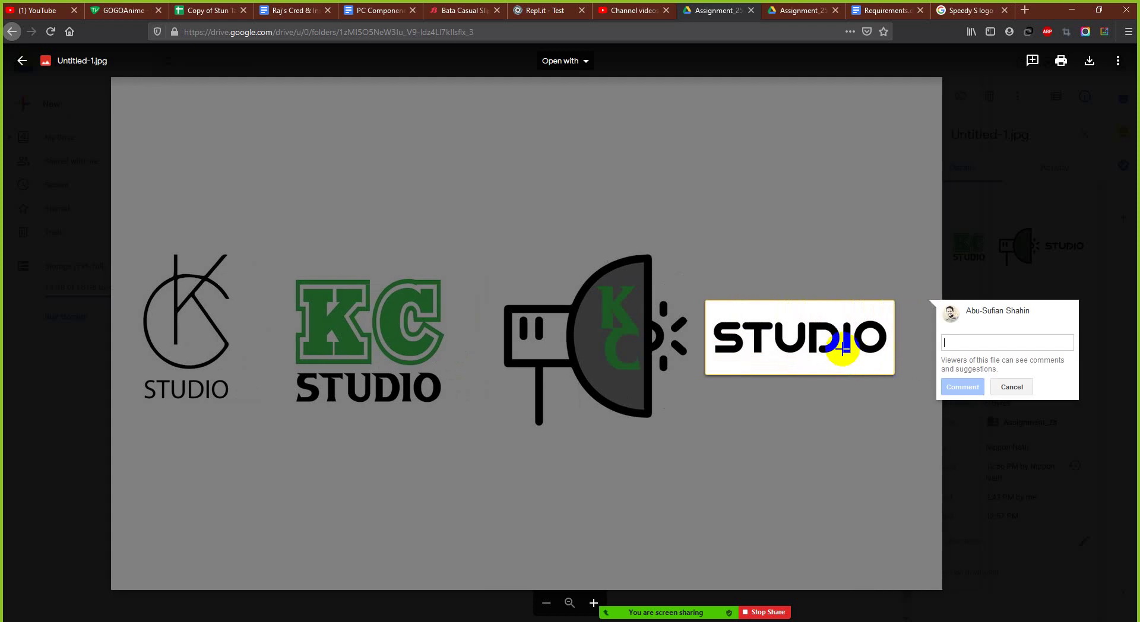
click(871, 324)
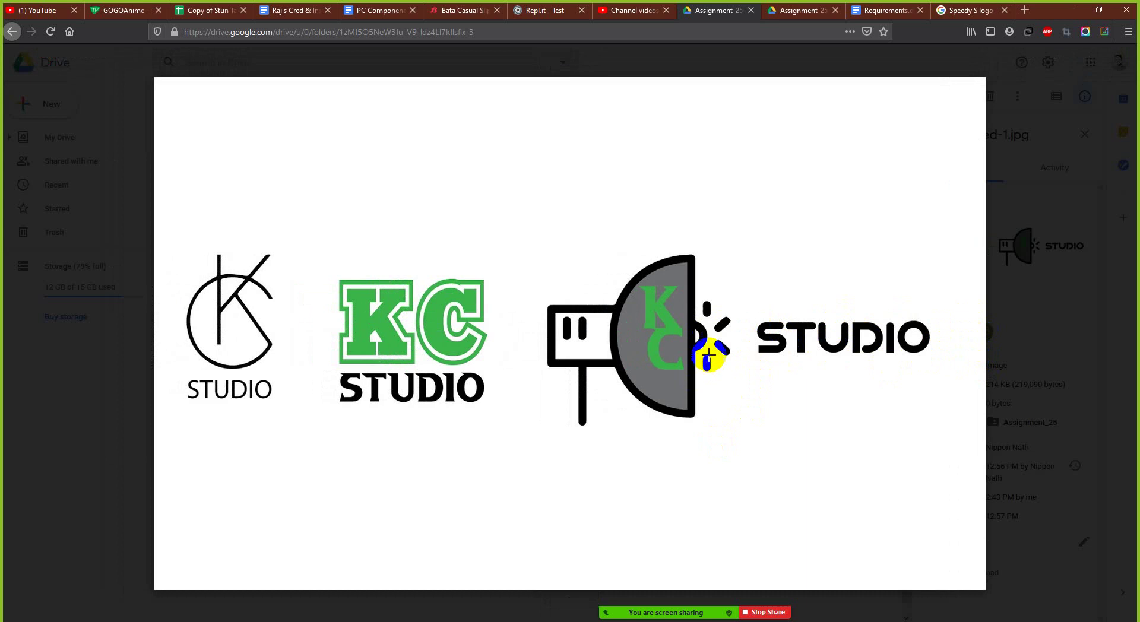
- Close the preview, go to Students Work, and reopen Untitled-1.jpg from the same student's Assignment_25 folder
click(1035, 325)
click(233, 97)
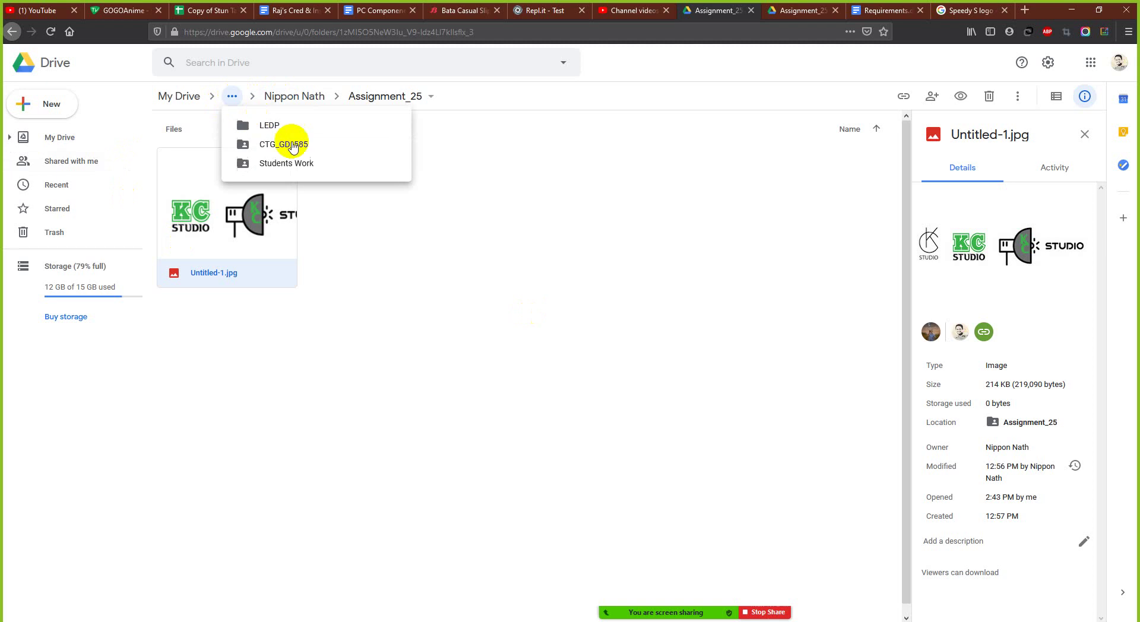
key(Return)
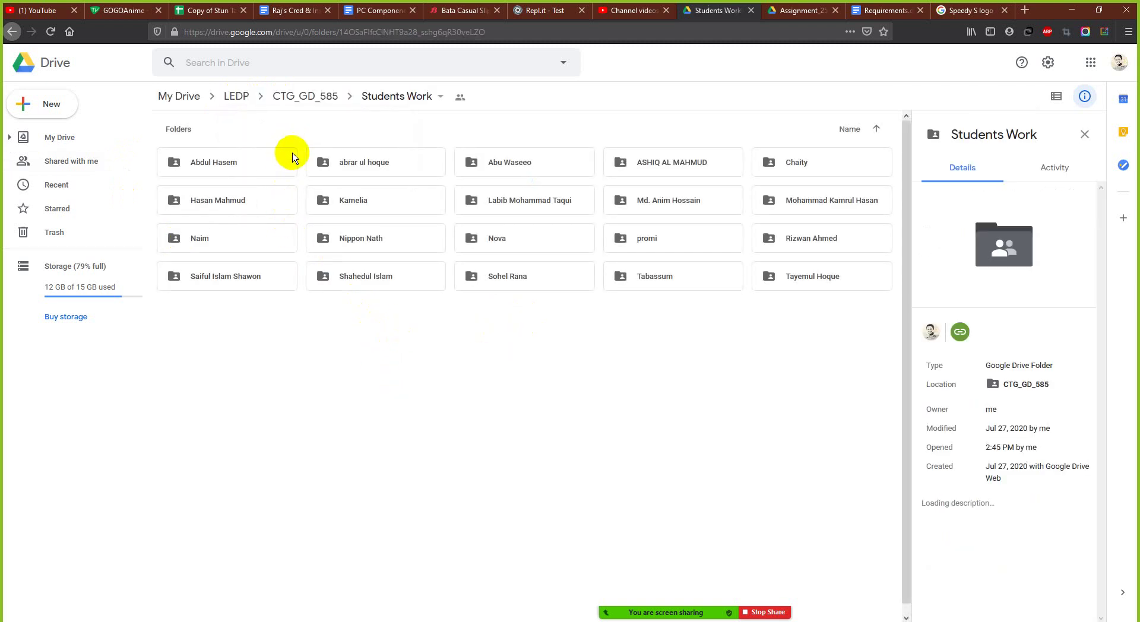
double_click(512, 233)
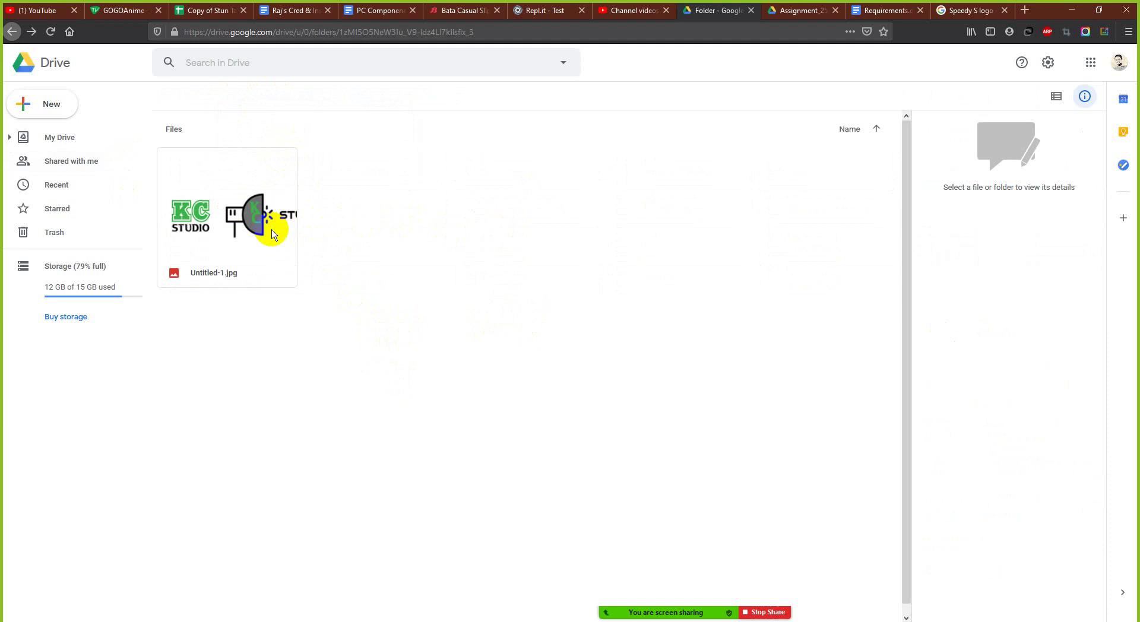
double_click(271, 230)
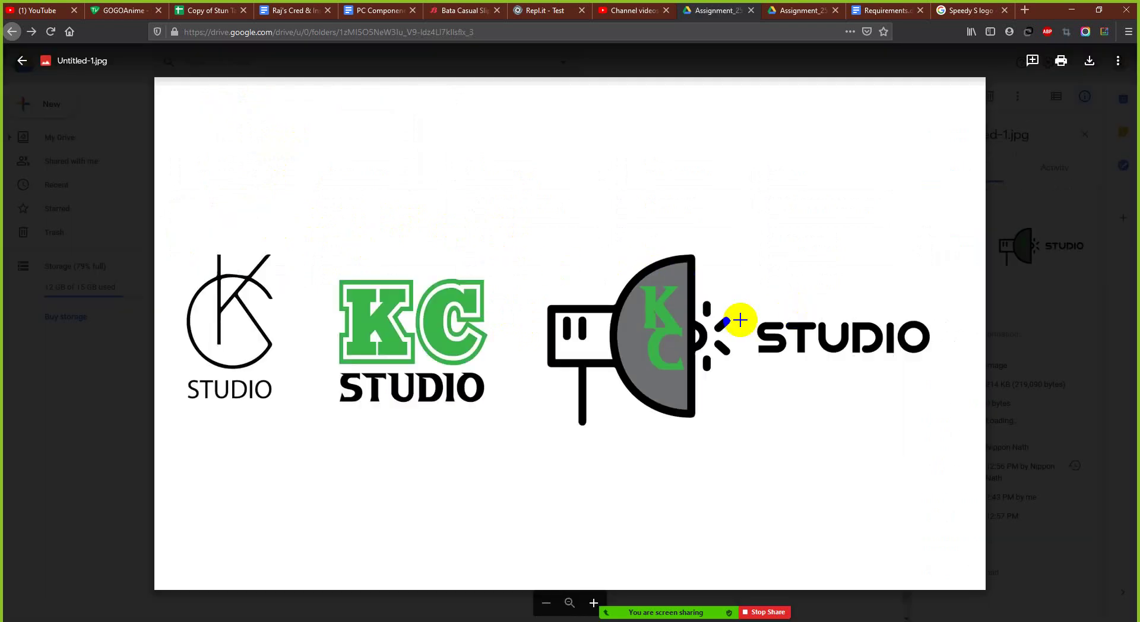
- Highlight the STUDIO wordmark again without adding a comment, and return to the Students Work folder
drag(745, 312, 915, 371)
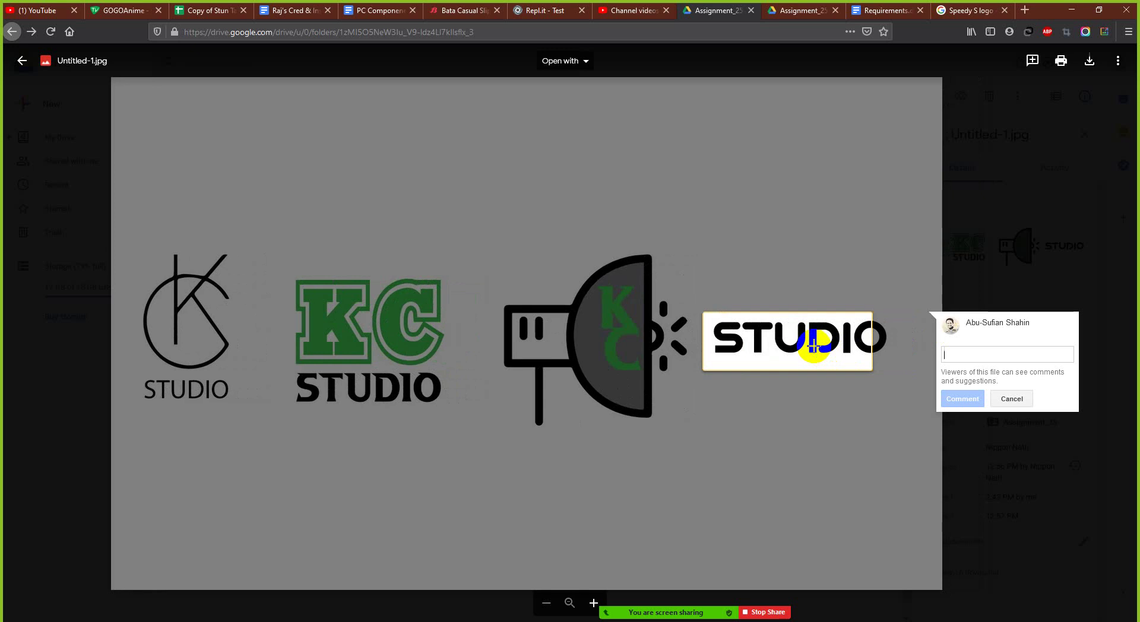
key(Escape)
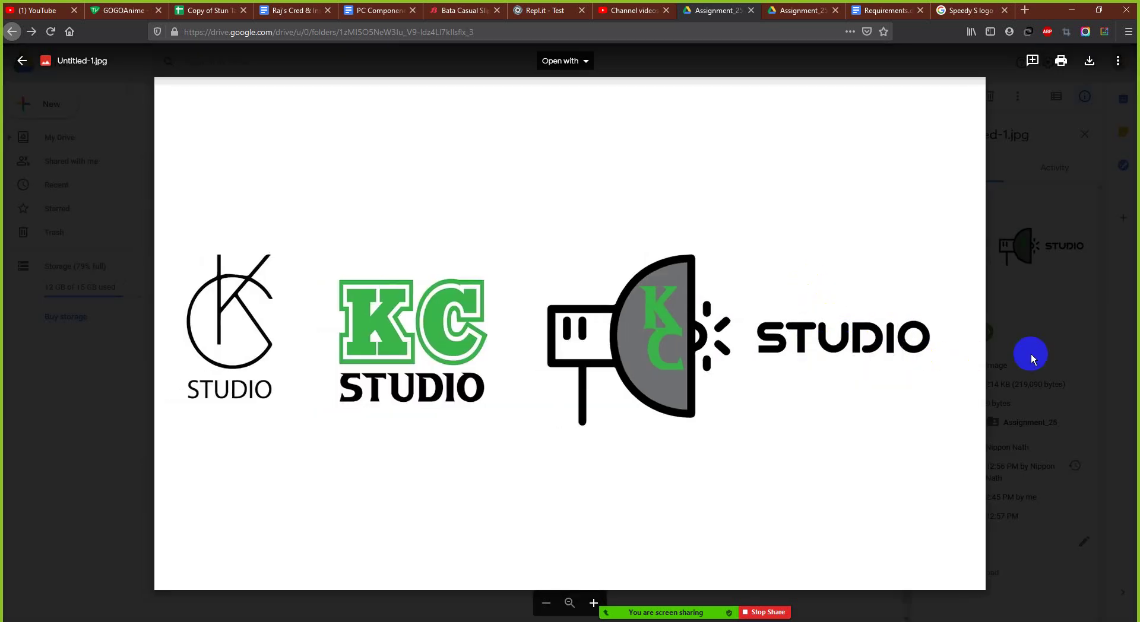
click(1030, 354)
click(231, 96)
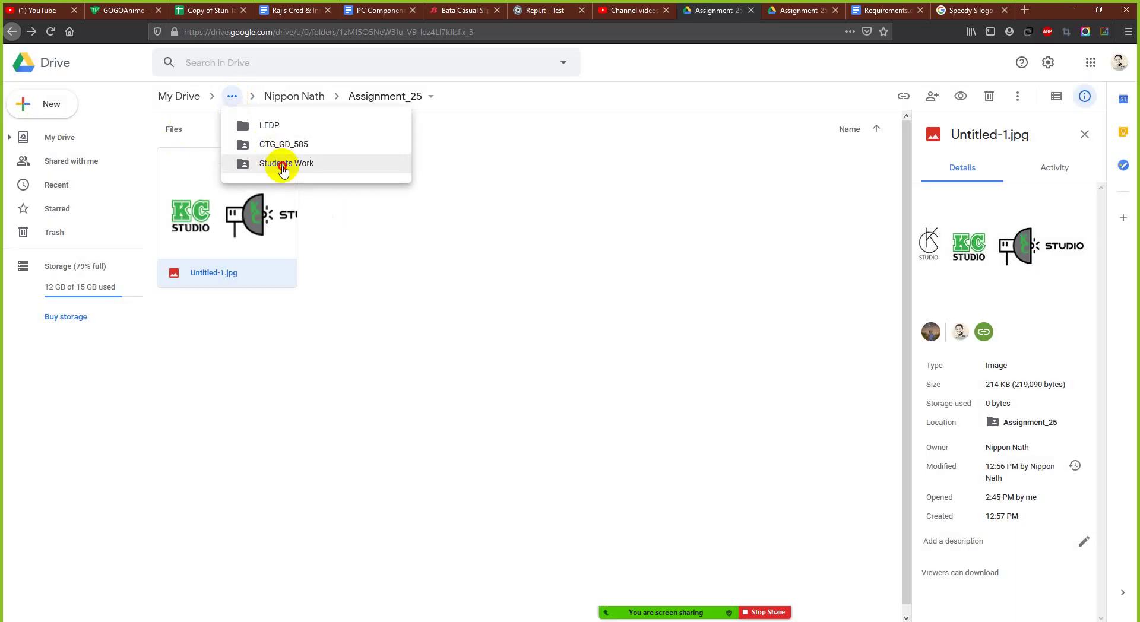
click(283, 166)
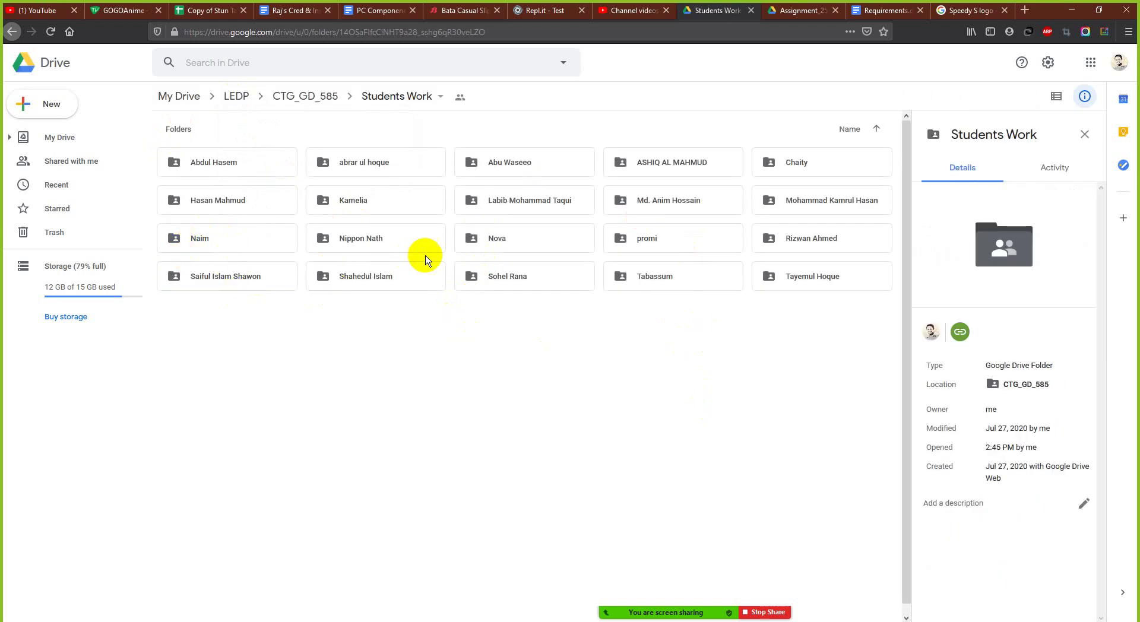
- Open LOGO--studio.jpg from the third student folder in the third row, with the meeting's participants list displayed
double_click(535, 244)
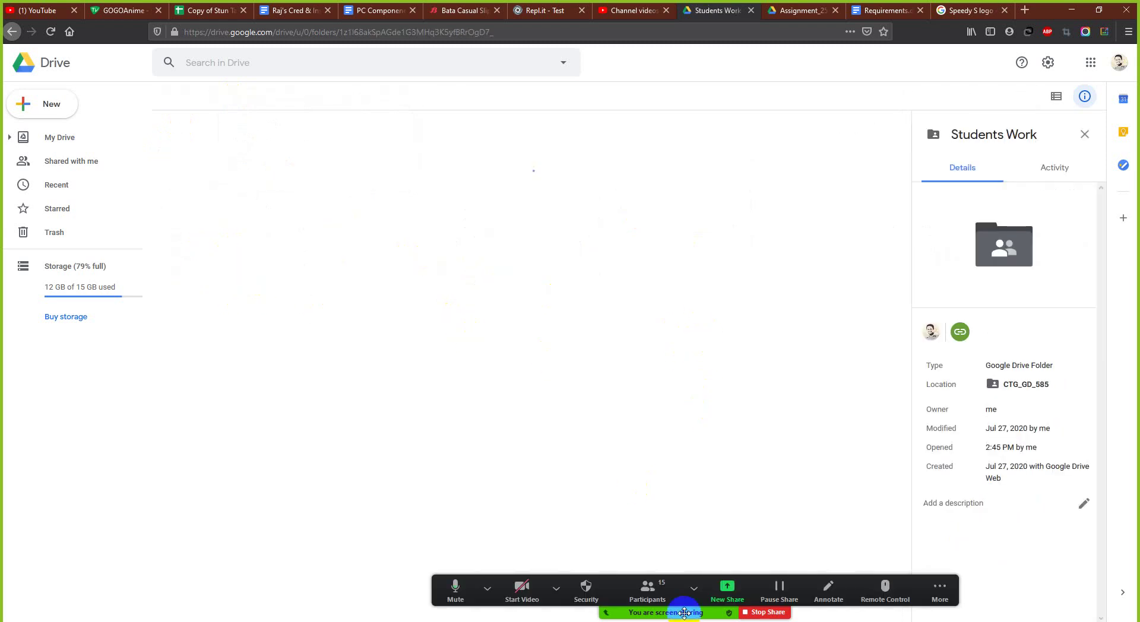
click(649, 590)
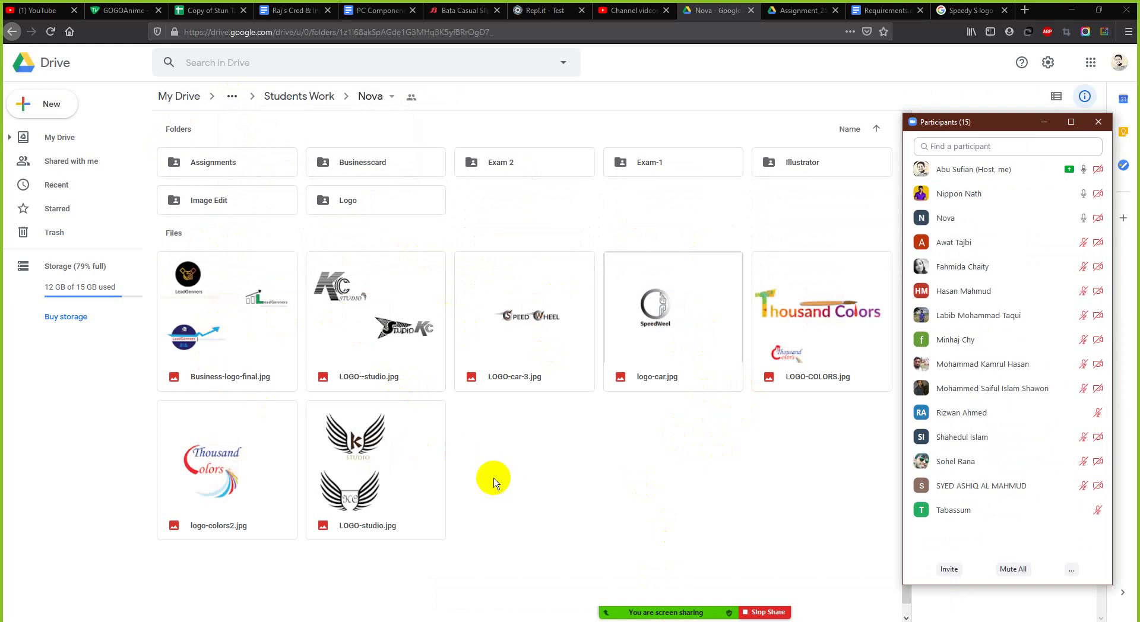
click(394, 361)
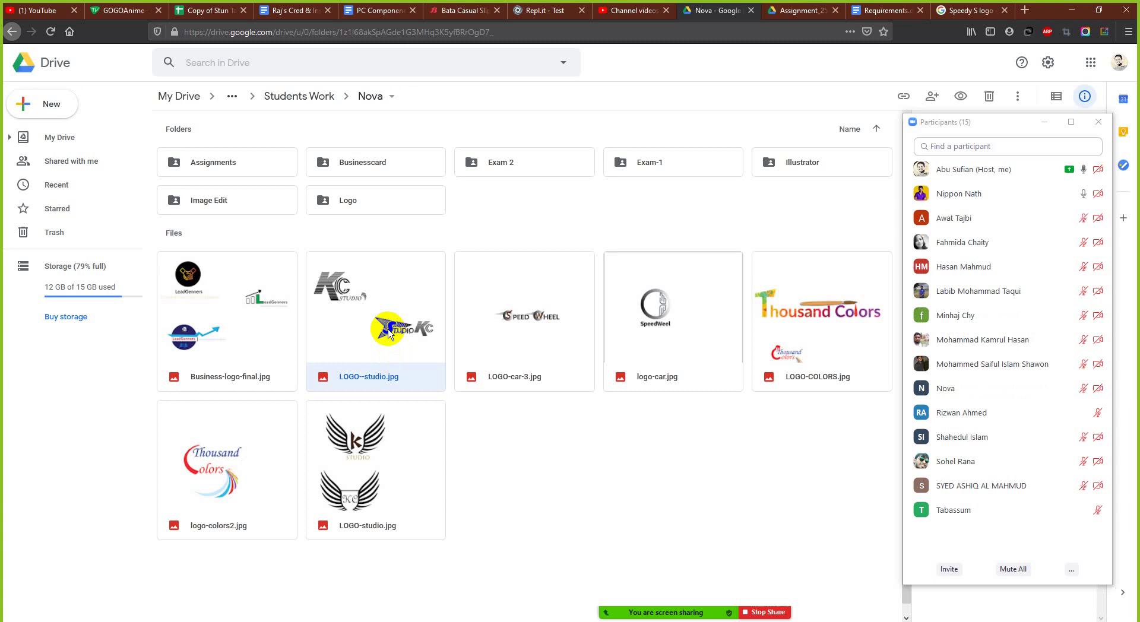
double_click(388, 331)
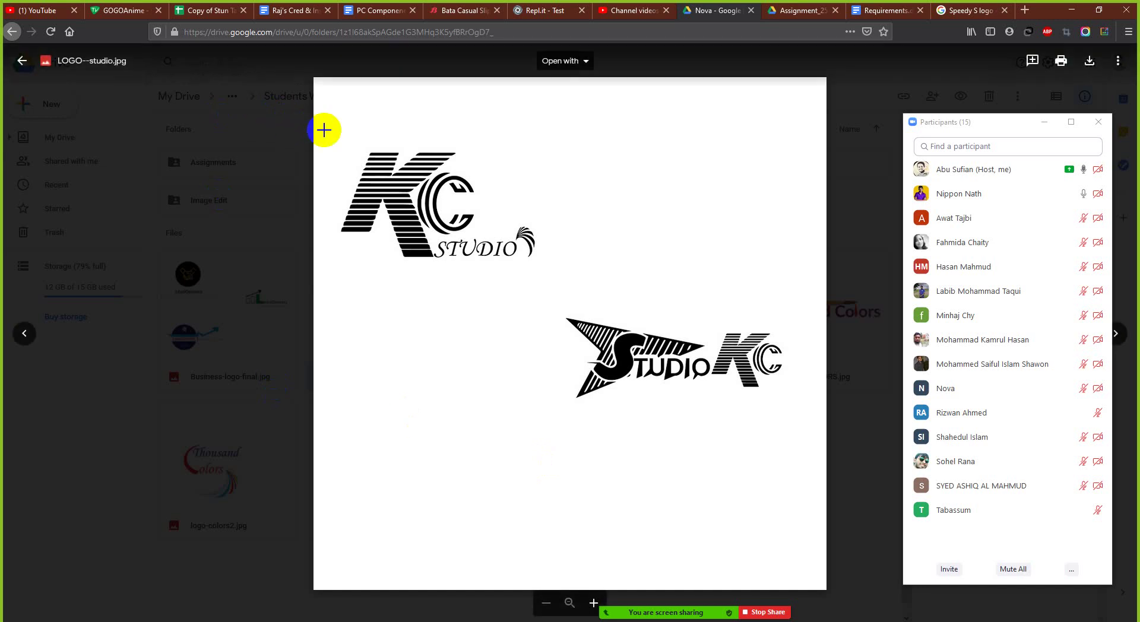
- Highlight the striped KC Studio logo and the arrow-shaped Studio KC logo with temporary comment areas
key(Print)
drag(327, 132, 567, 280)
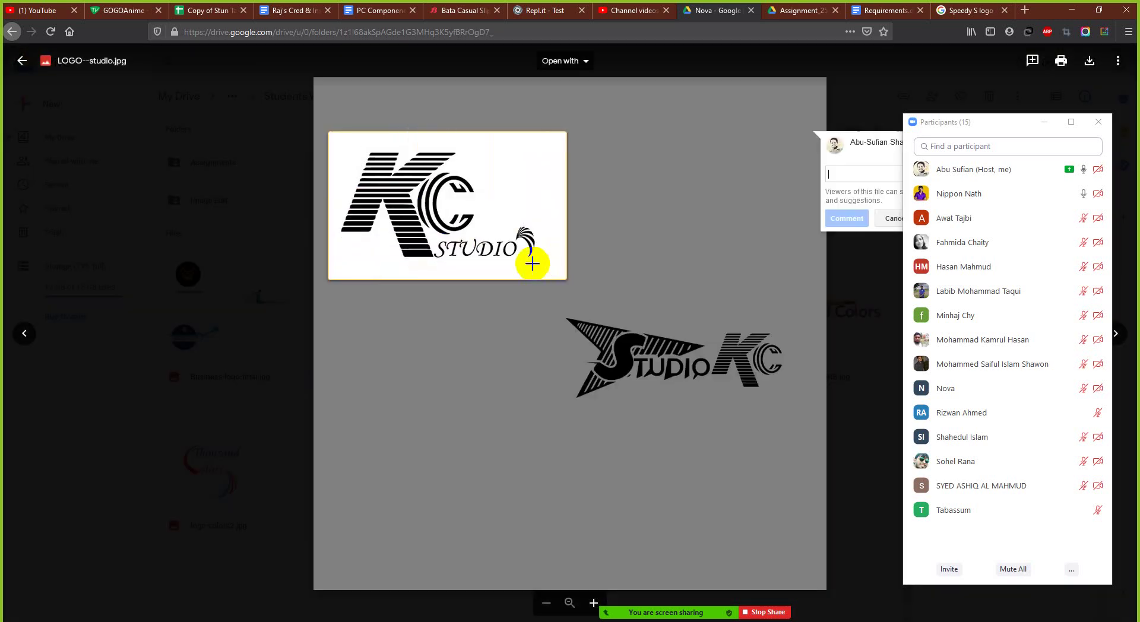
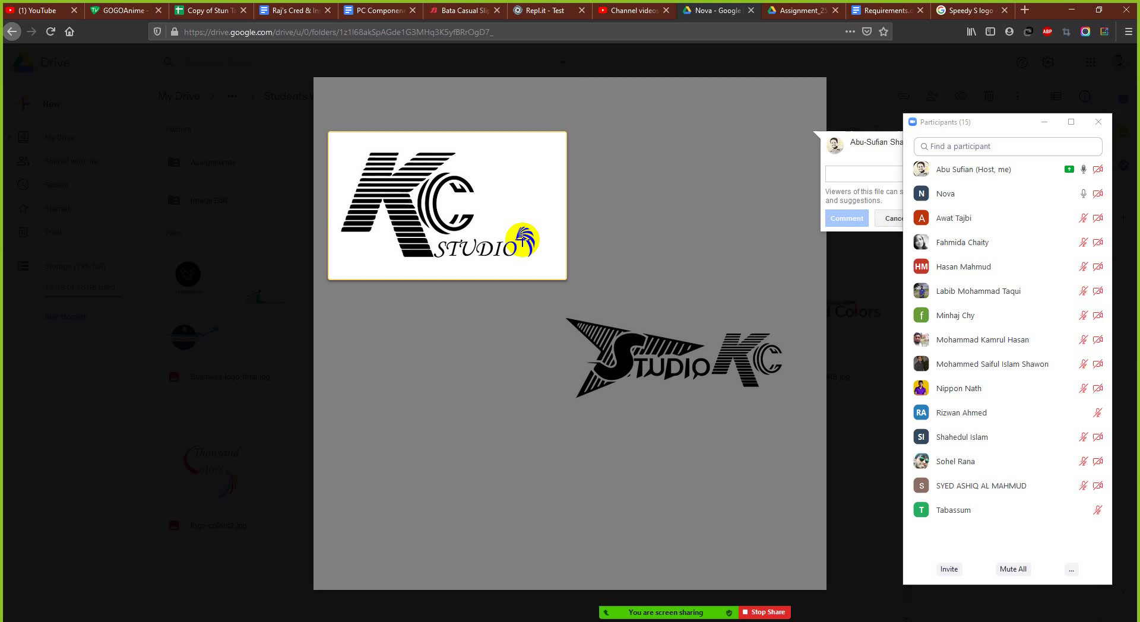
click(525, 369)
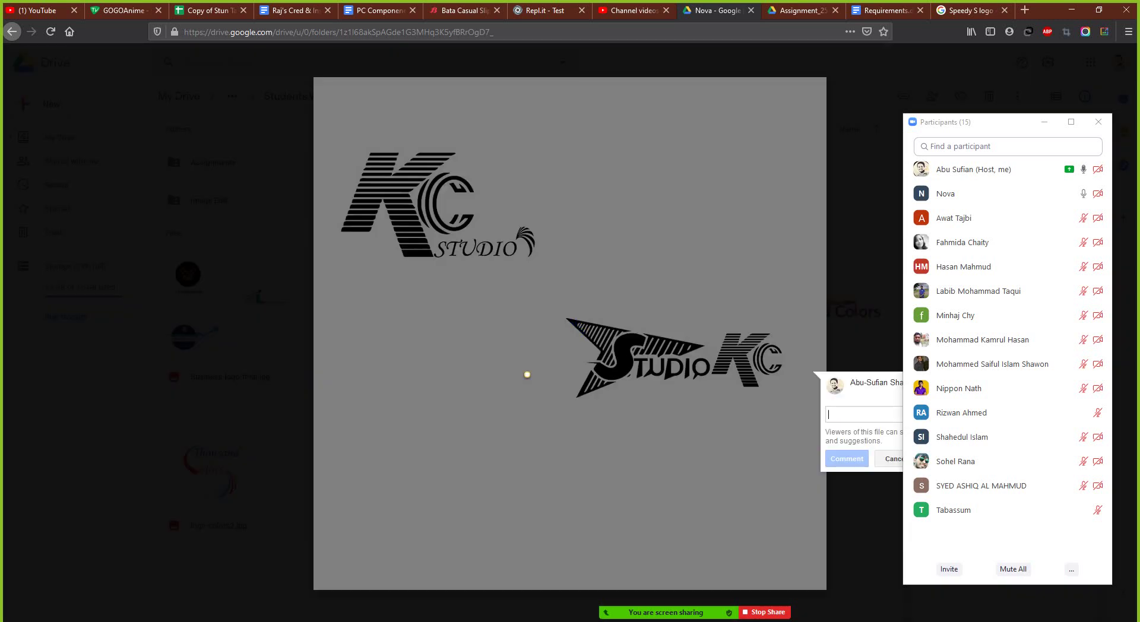
drag(533, 288, 806, 418)
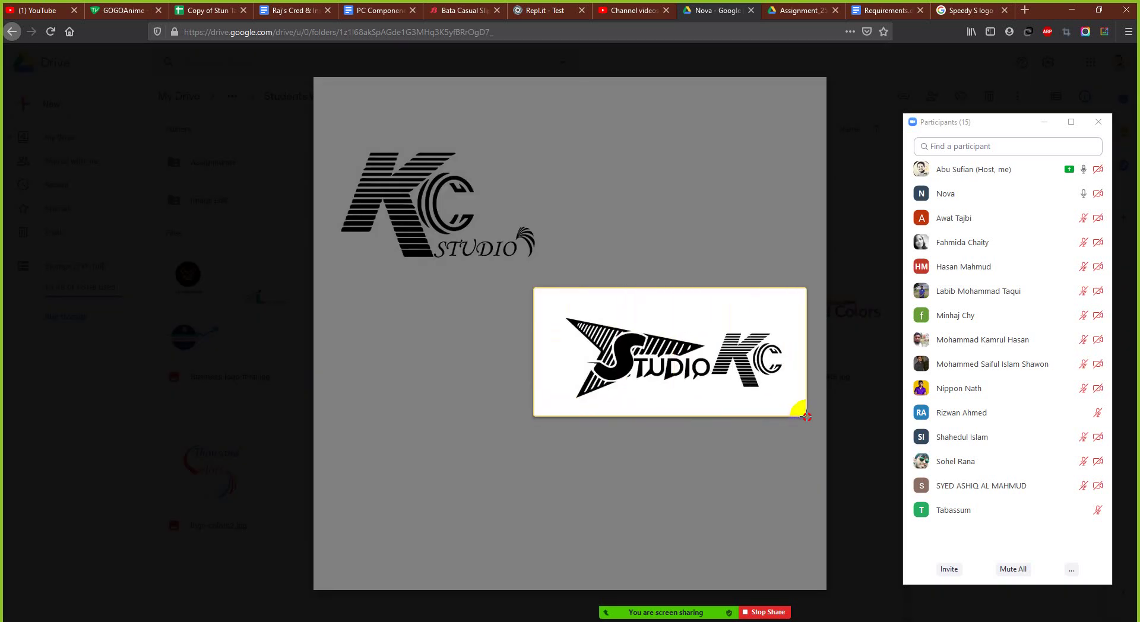
click(704, 365)
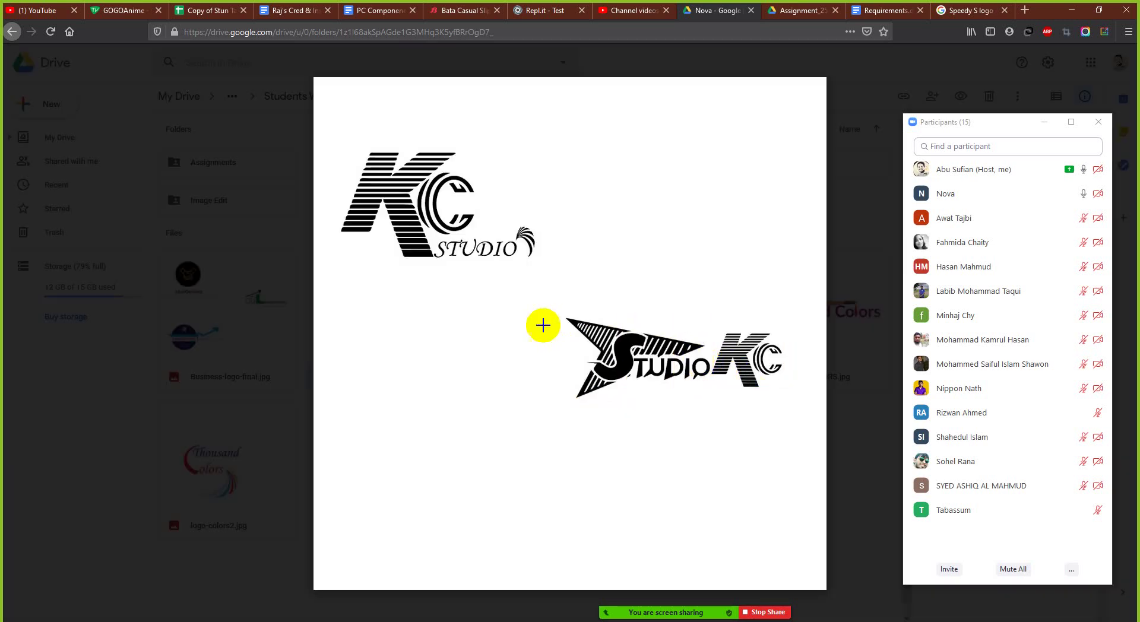
drag(544, 296, 796, 419)
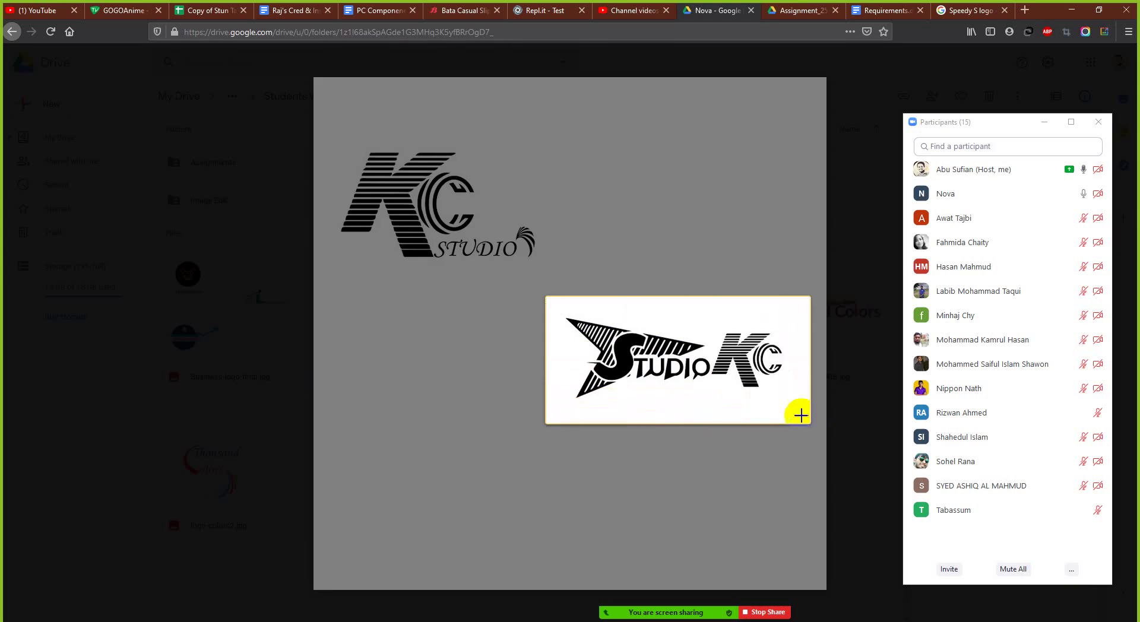
click(757, 379)
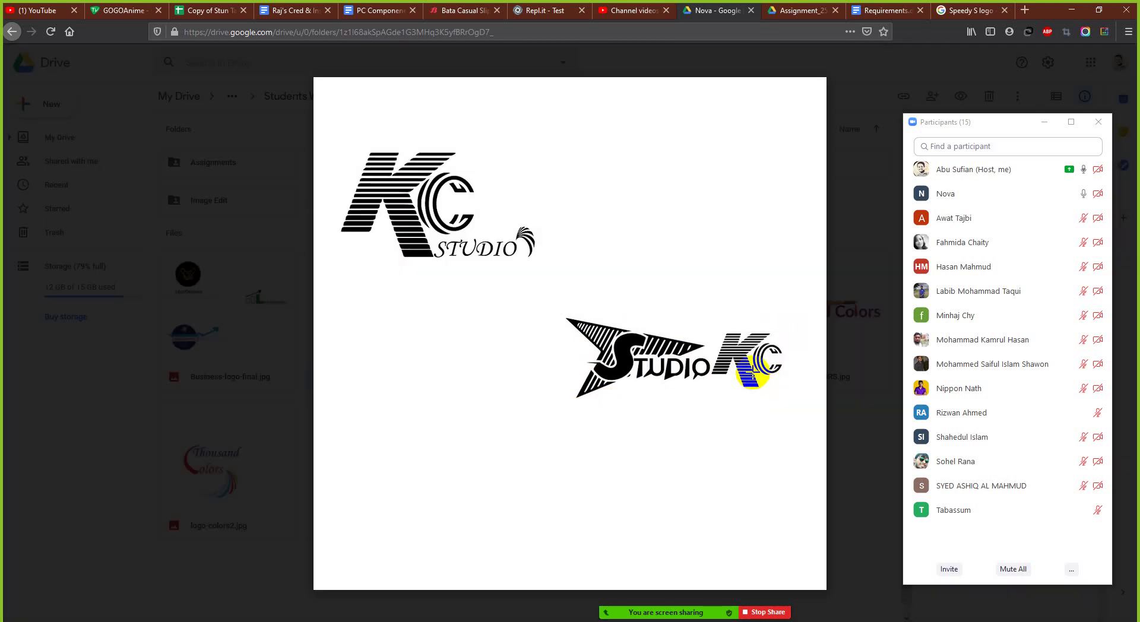
- Close the LOGO--studio.jpg preview, return to Students Work and open the fifth student folder in the third row
click(860, 202)
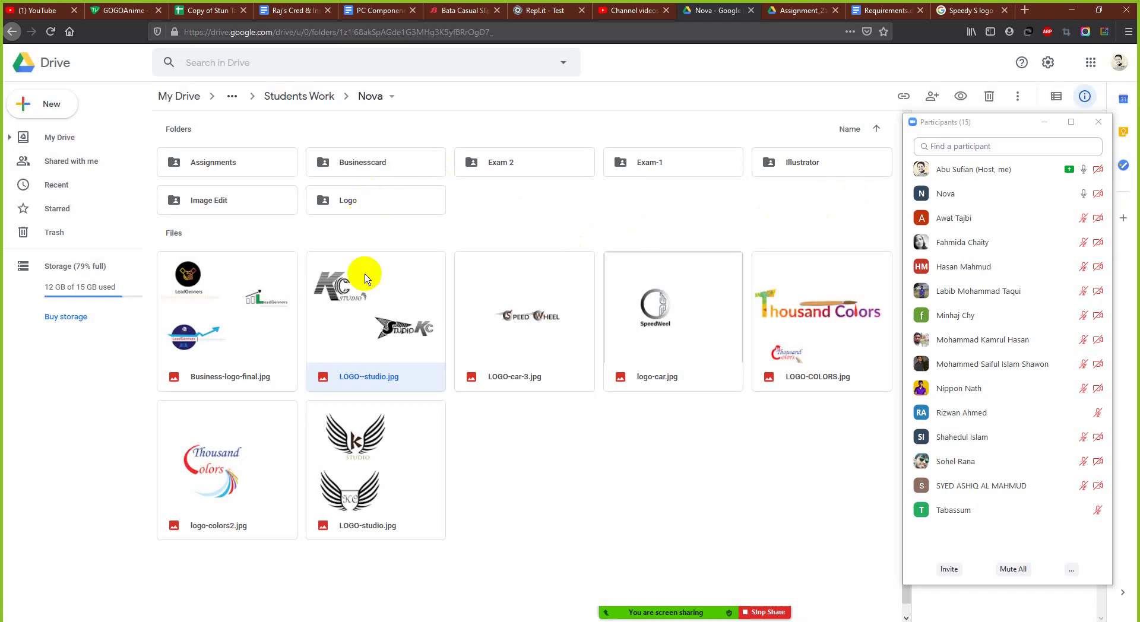
click(264, 98)
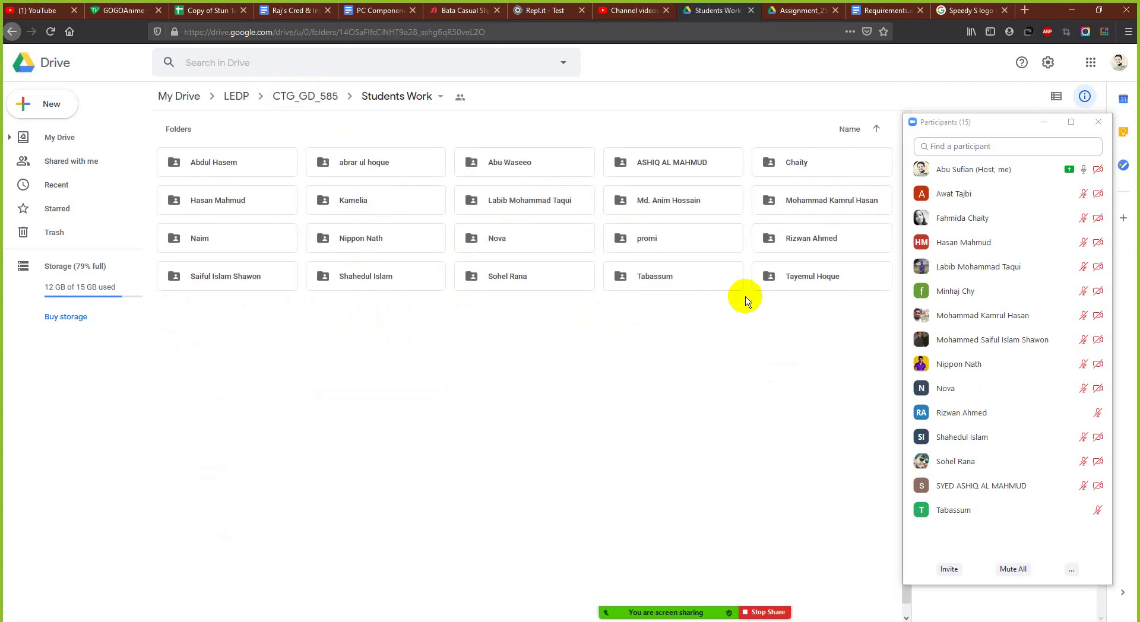
double_click(798, 246)
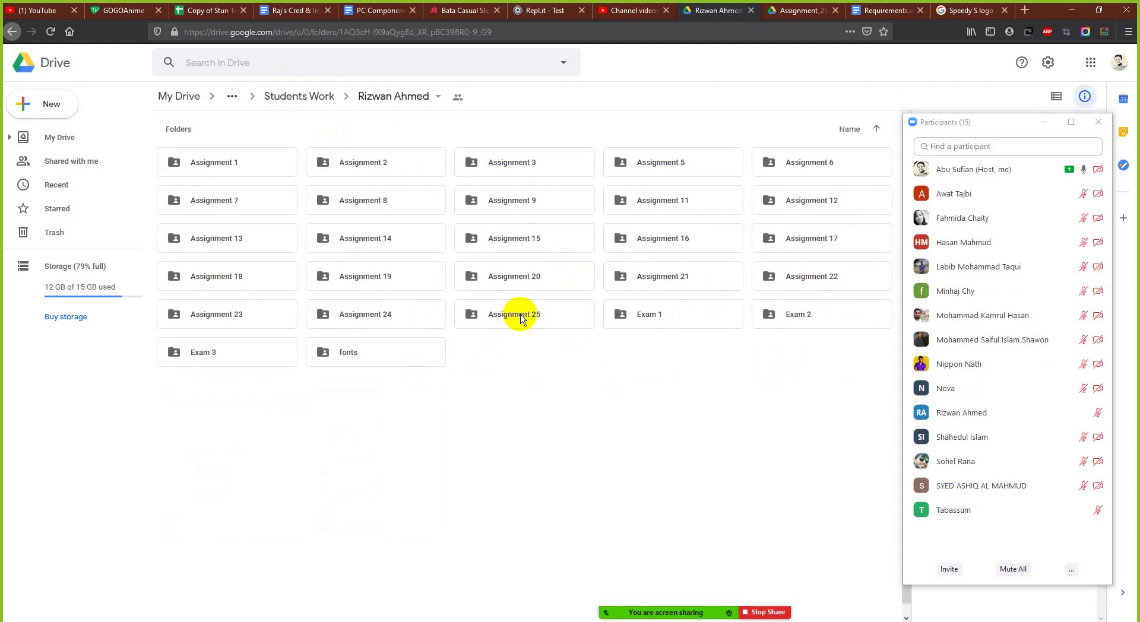
- Open design-logo.jpg from the Assignment 25 folder and highlight logos 1 to 5 together without adding a comment
double_click(520, 317)
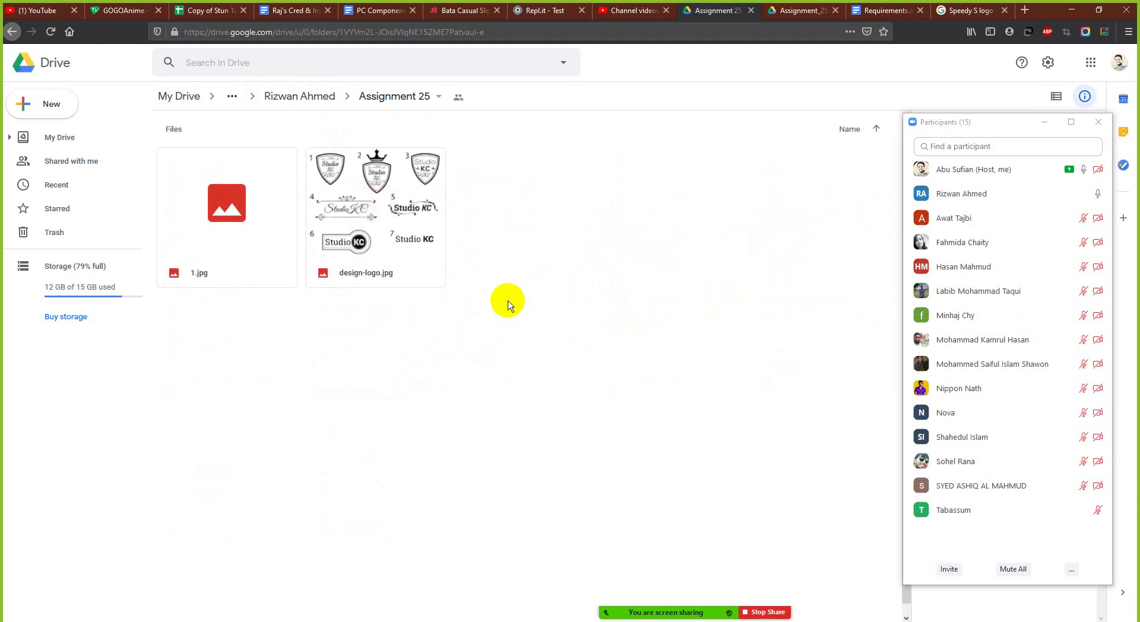
double_click(404, 229)
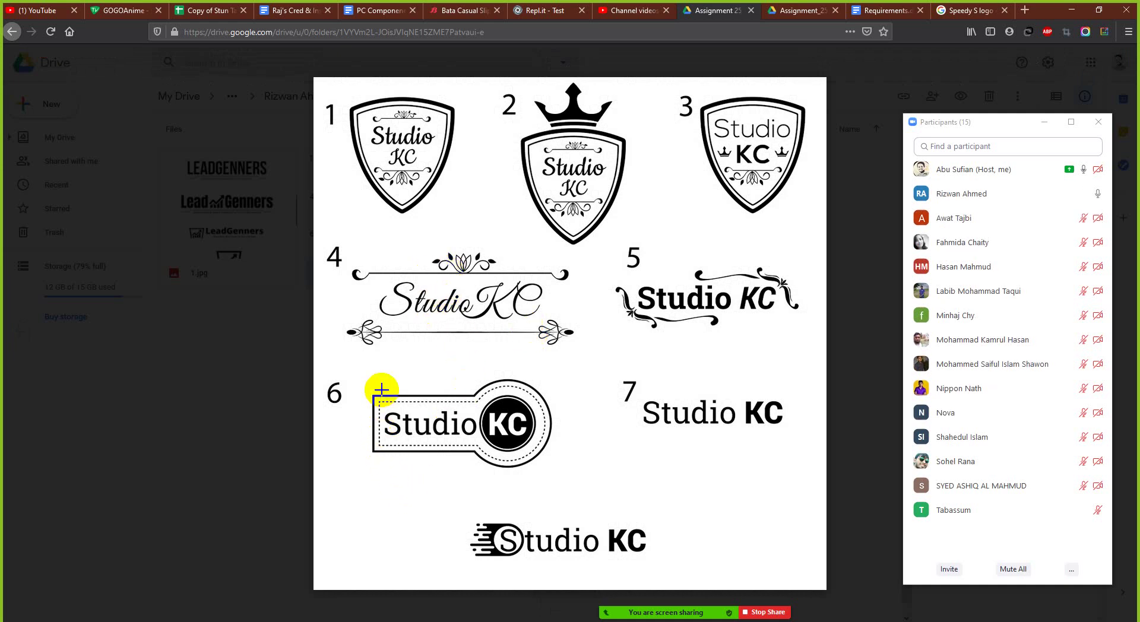
key(Print)
drag(339, 368, 800, 89)
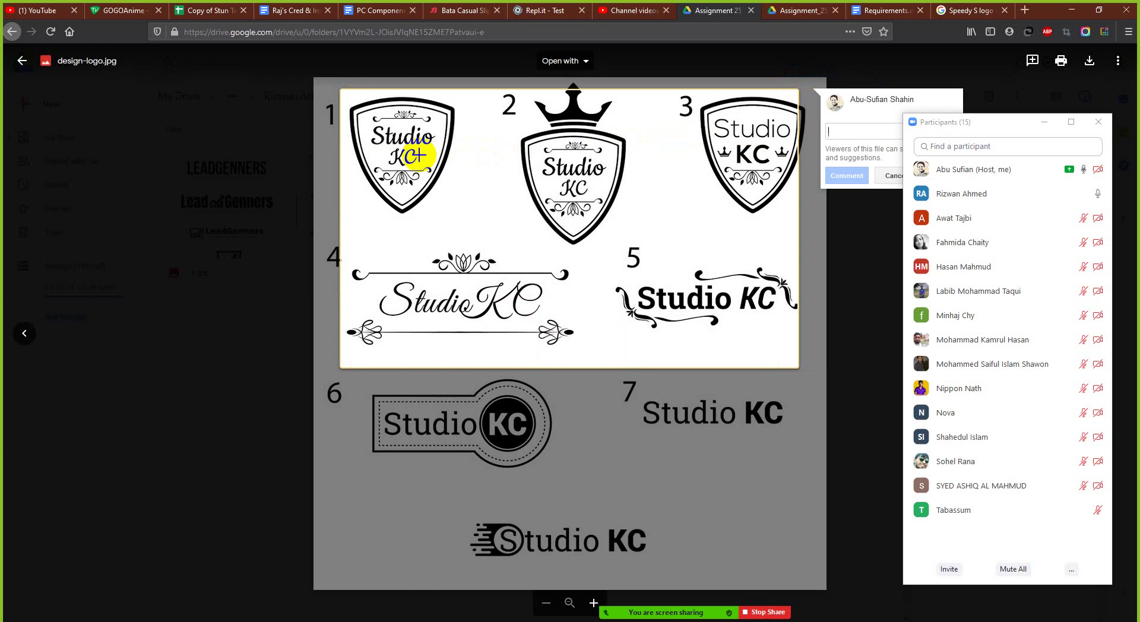
click(418, 156)
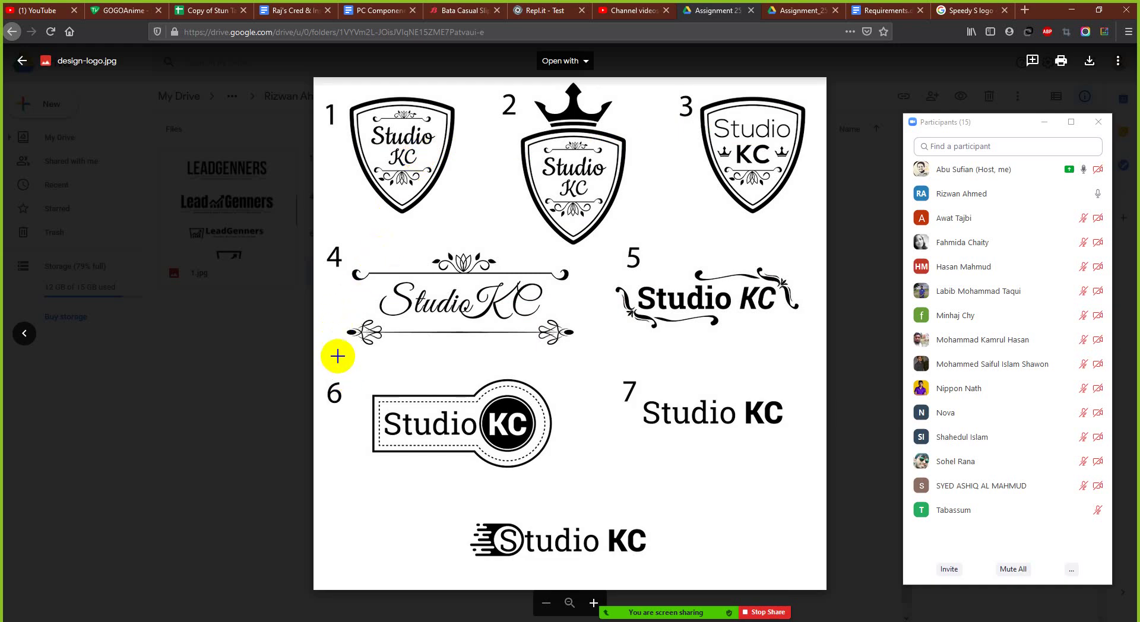
drag(338, 355, 817, 88)
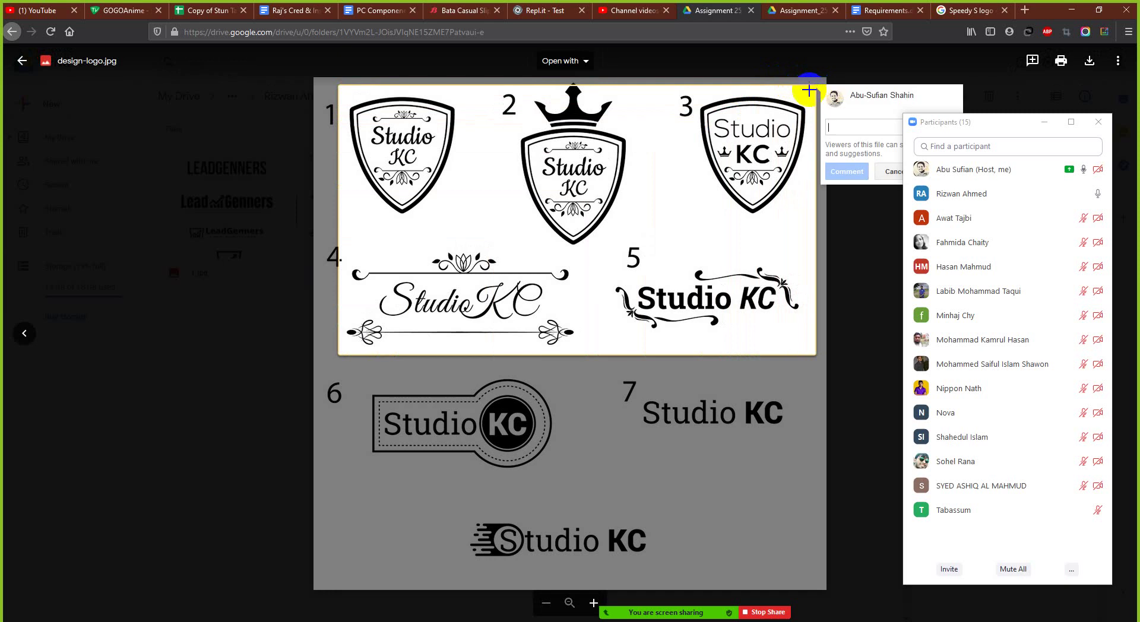
click(654, 185)
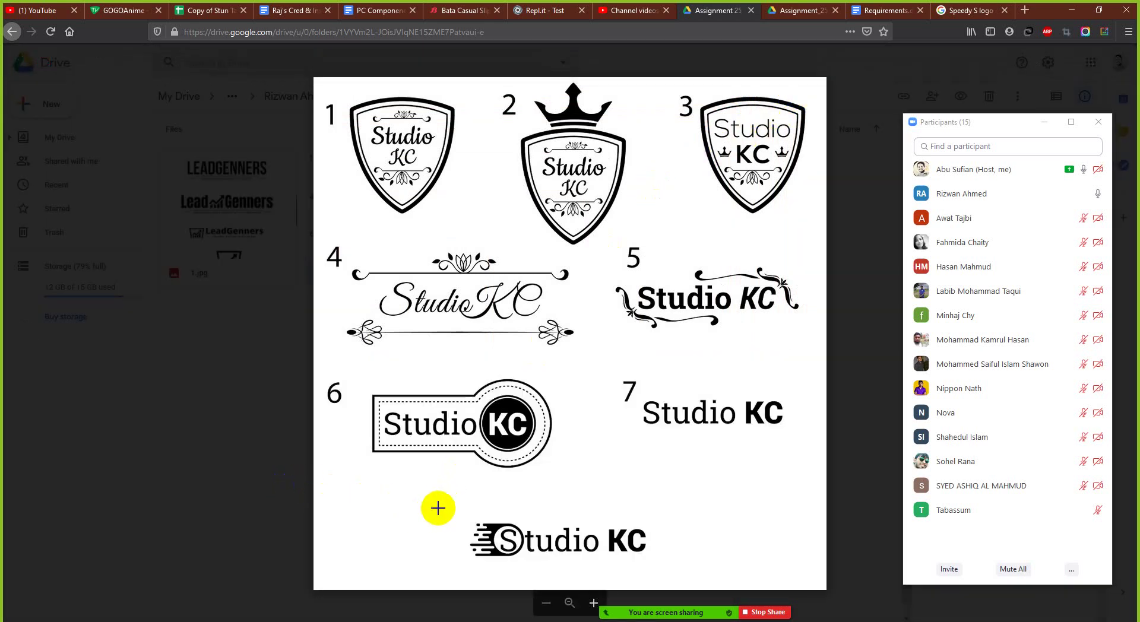
- Highlight the unnumbered Studio KC logo with speed lines and the ornamental script logo 4, discarding each comment area
key(ctrl+alt+m)
drag(446, 509, 678, 571)
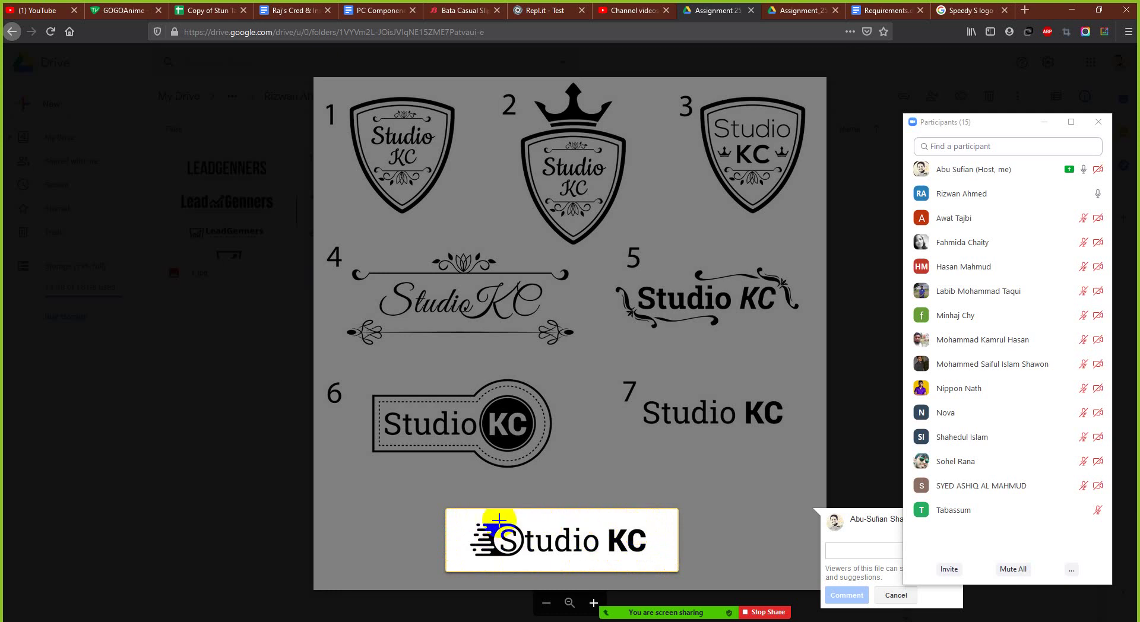
click(576, 557)
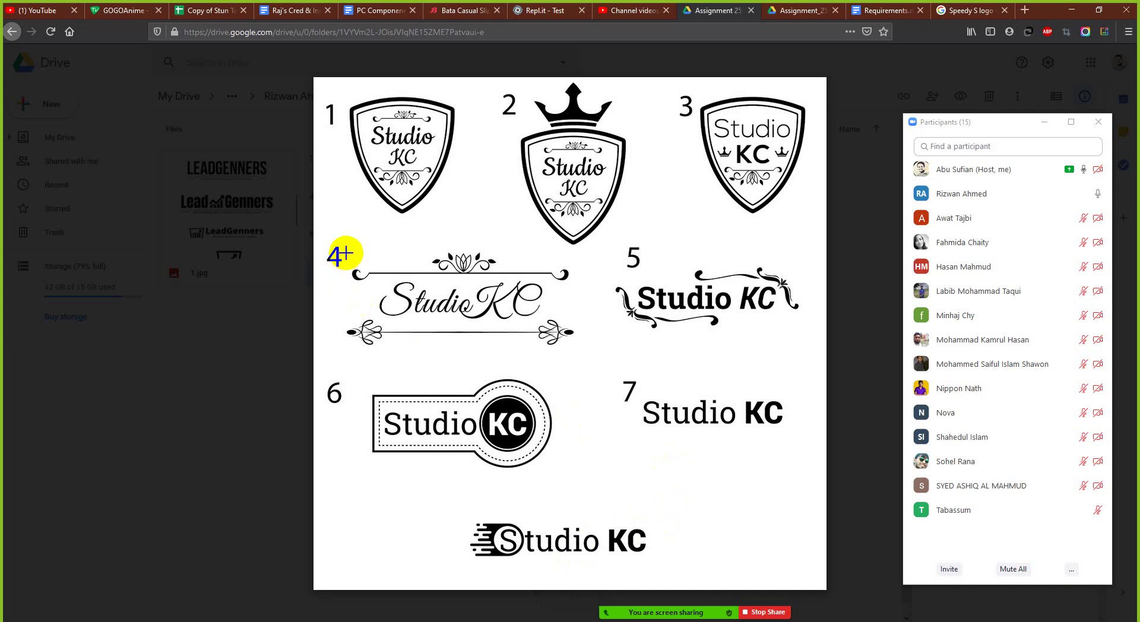
drag(347, 254, 577, 348)
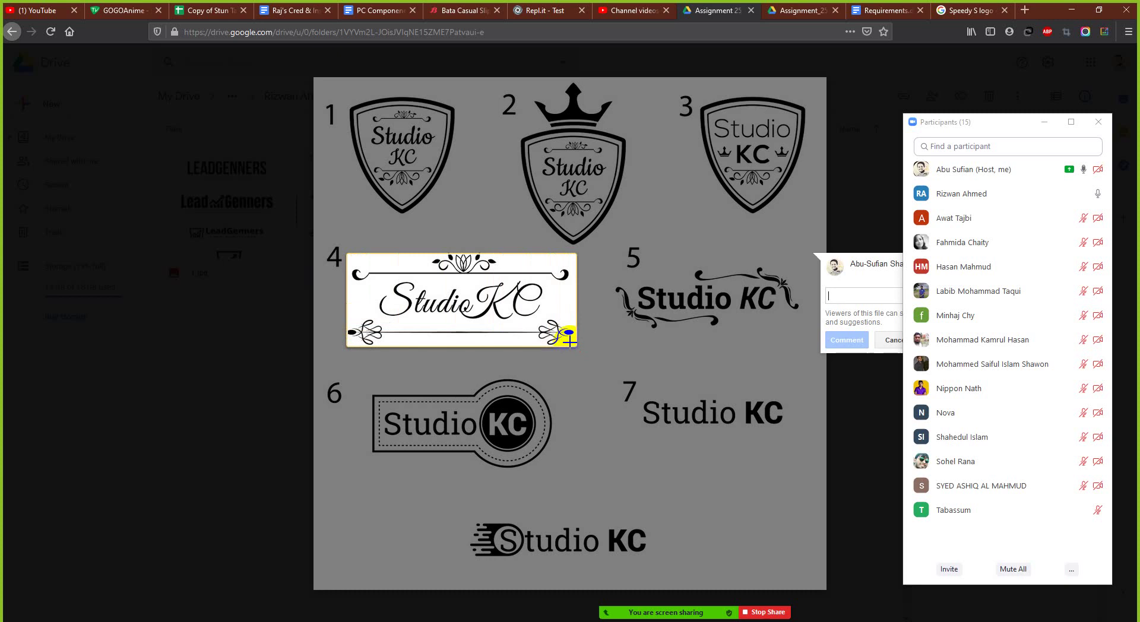
click(539, 326)
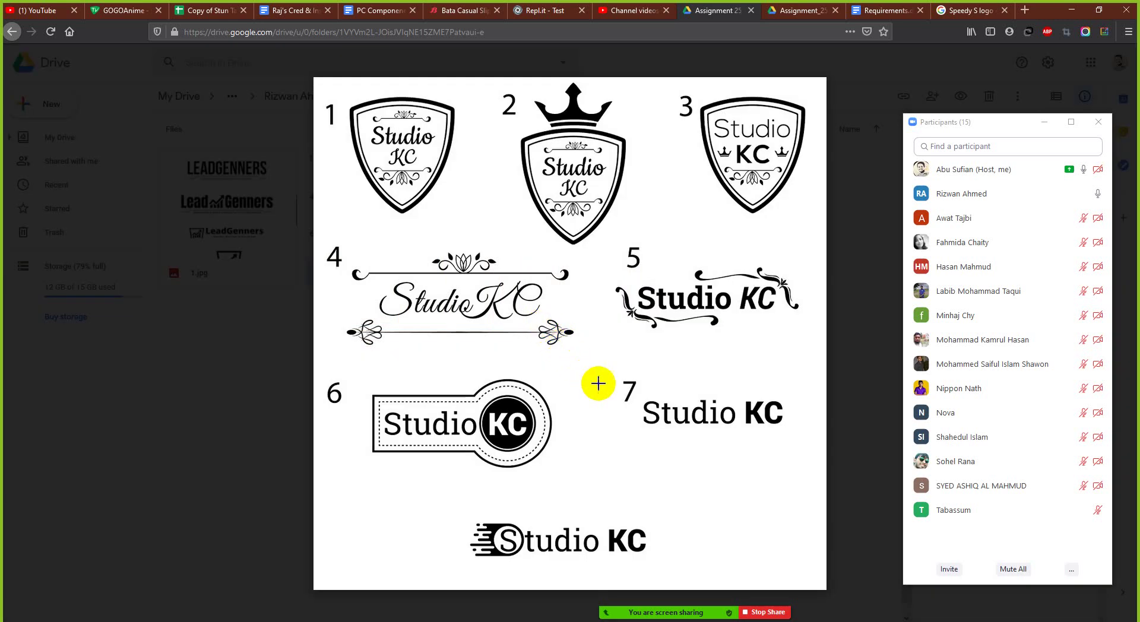
- Highlight the plain Studio KC wordmark numbered 7 with temporary comment areas
drag(642, 392, 769, 426)
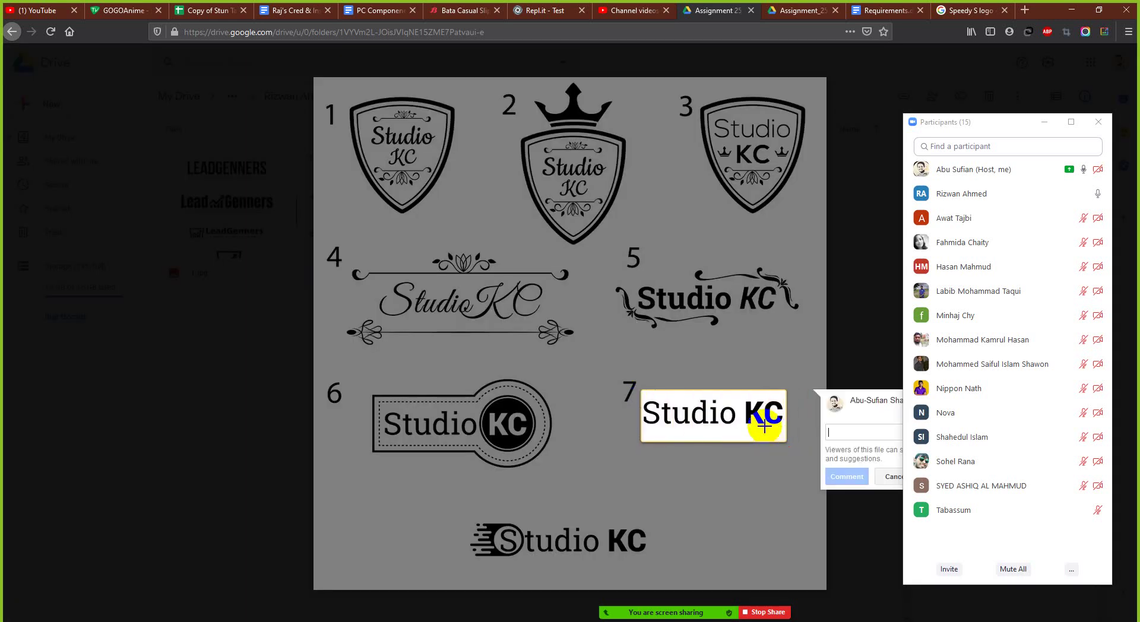
key(Escape)
drag(608, 568, 629, 539)
key(Escape)
drag(637, 401, 790, 429)
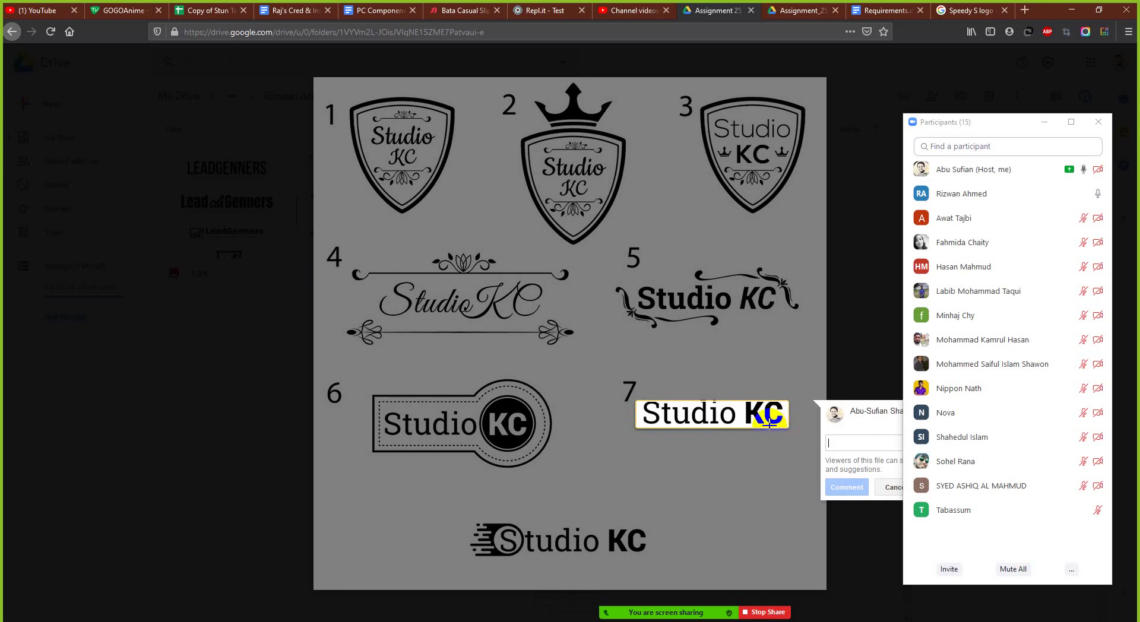
key(Escape)
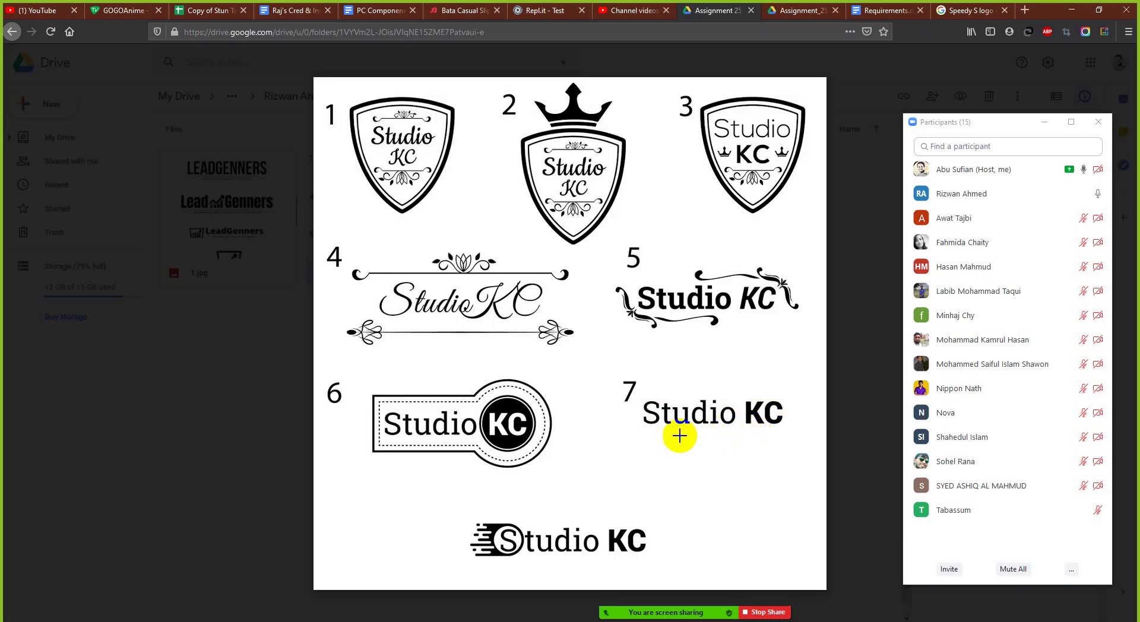
- Highlight the speed-line Studio KC logo repeatedly without commenting, and close the design-logo.jpg preview
drag(438, 502, 690, 567)
key(Escape)
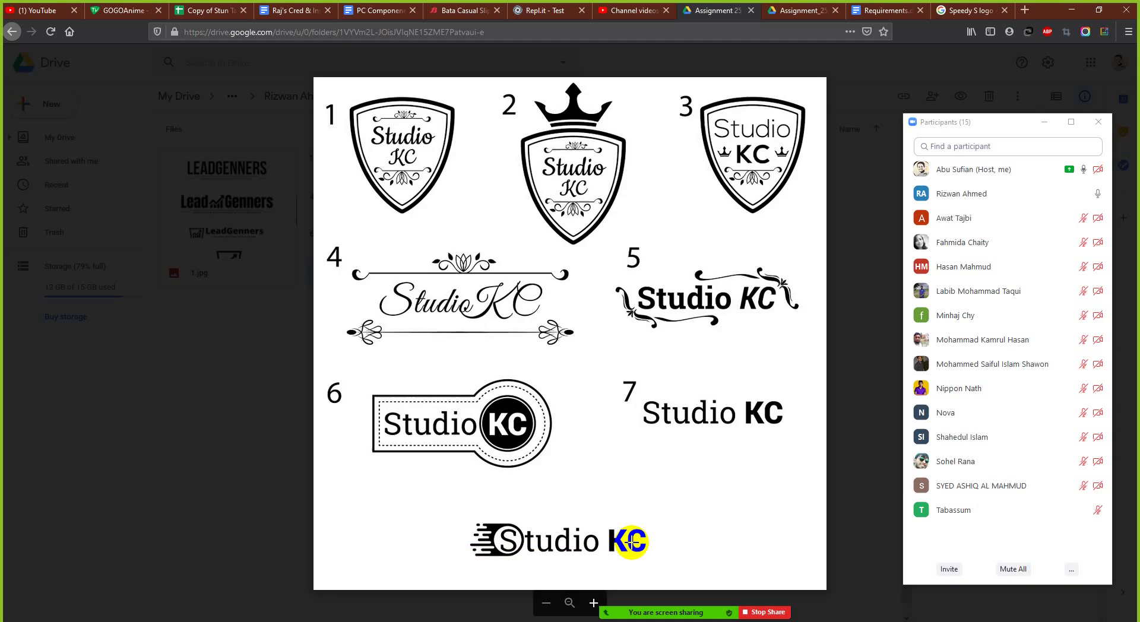
drag(467, 502, 679, 566)
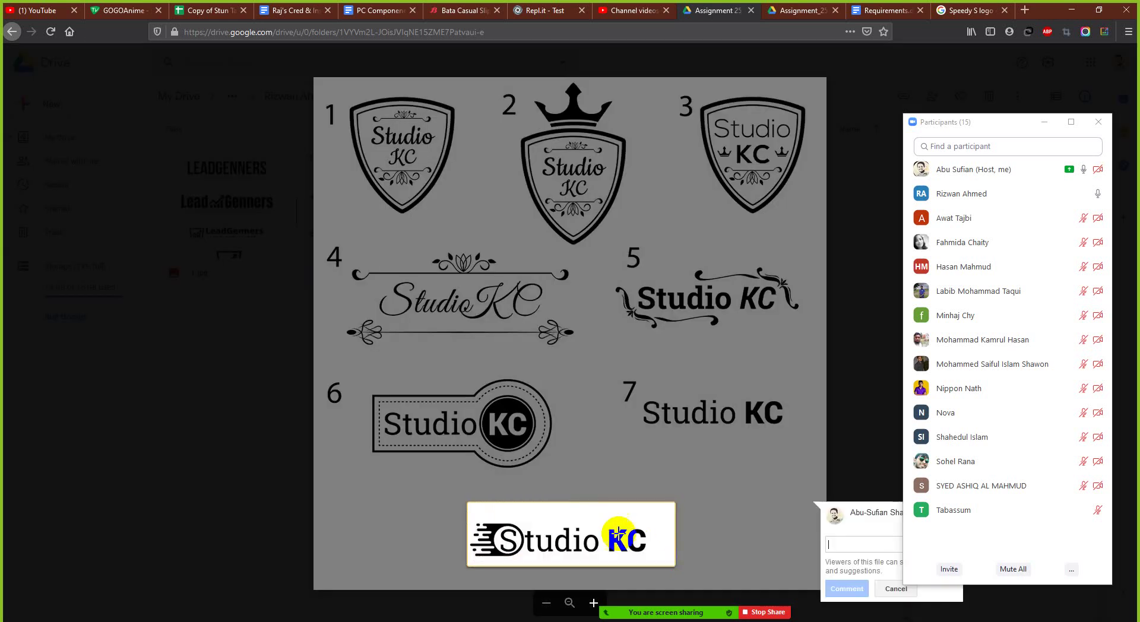
key(Escape)
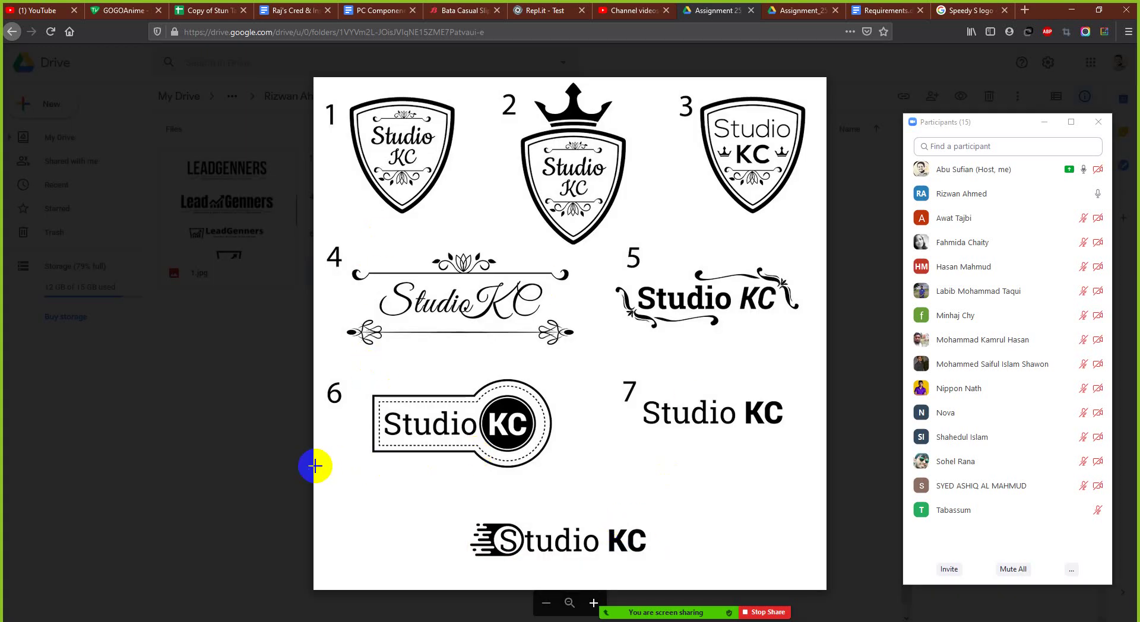
drag(458, 505, 686, 580)
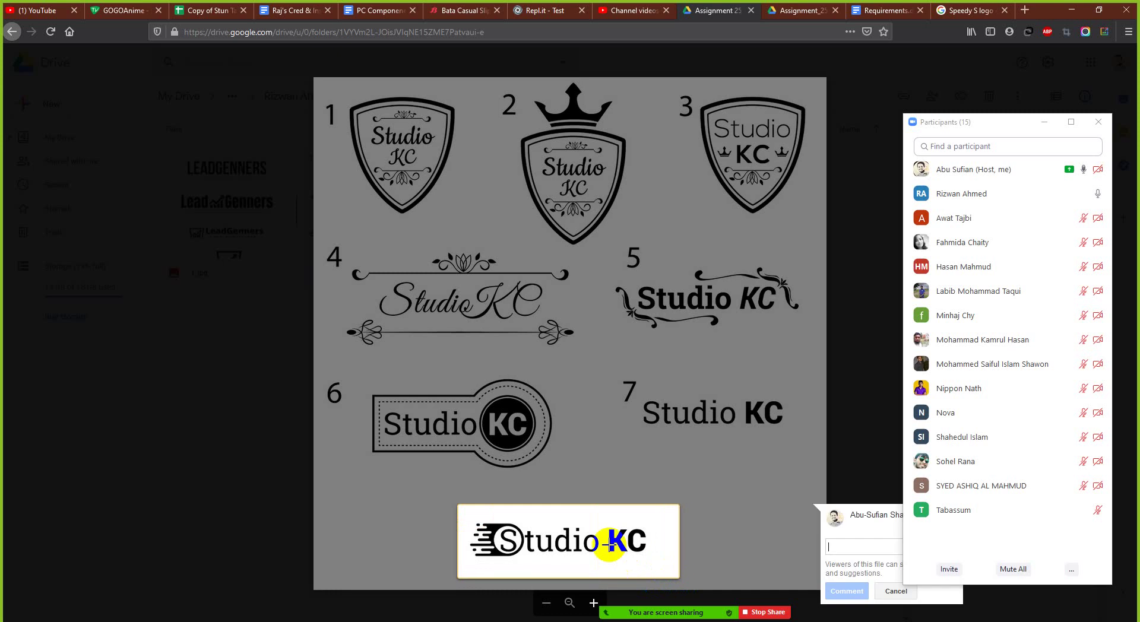
key(Escape)
key(Escape)
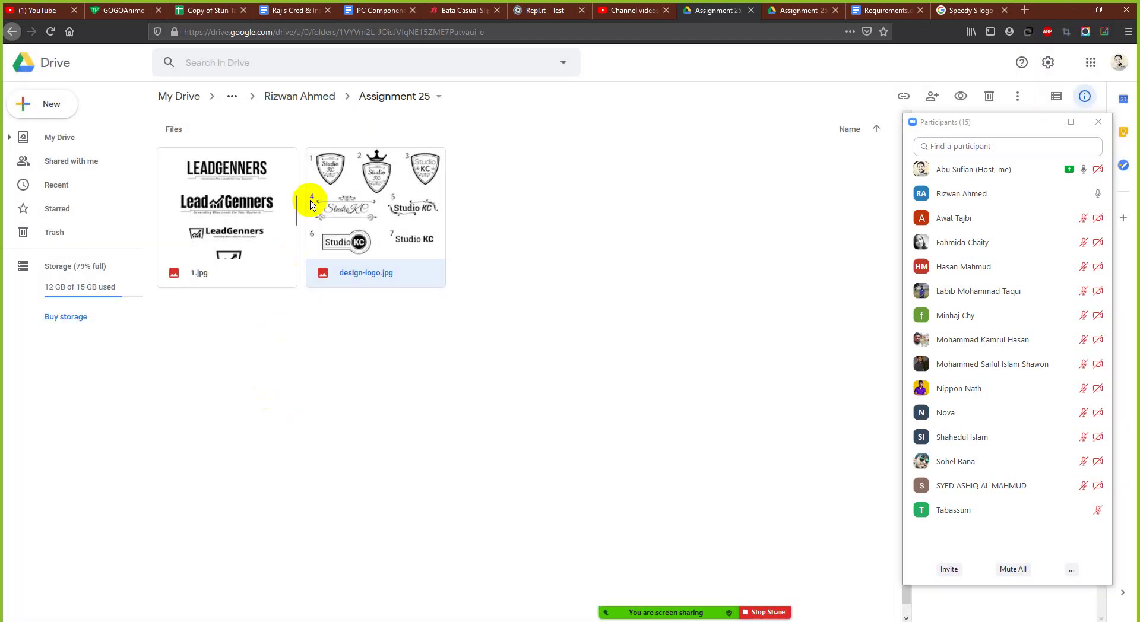
- Reopen design-logo.jpg by way of the student's folder and highlight the speed-line logo and logo 4 without commenting
click(303, 99)
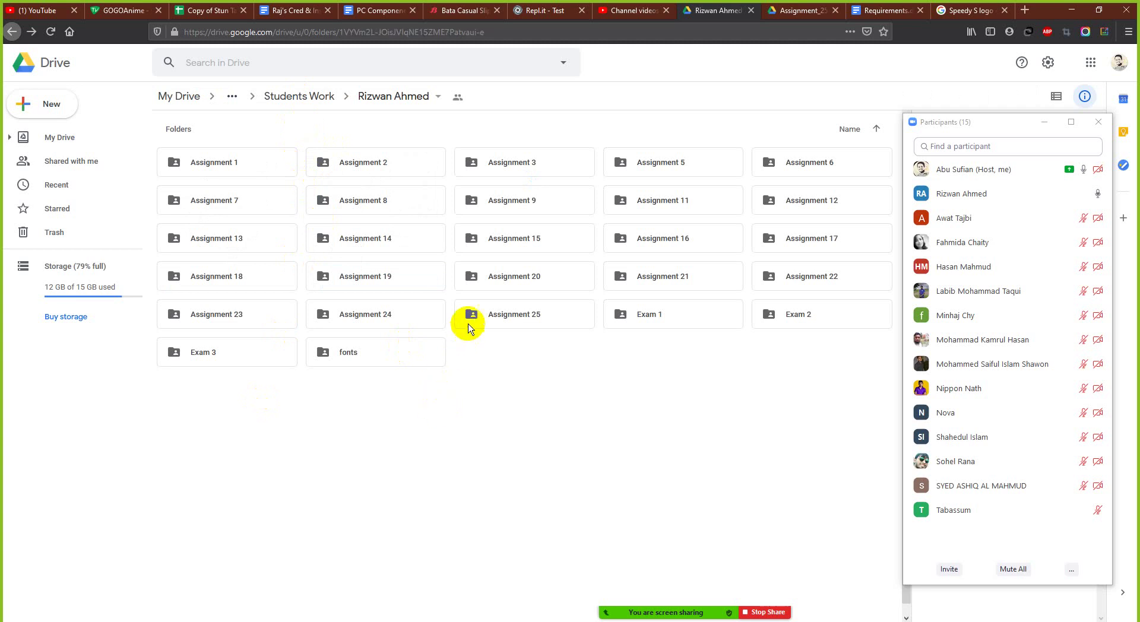
double_click(466, 320)
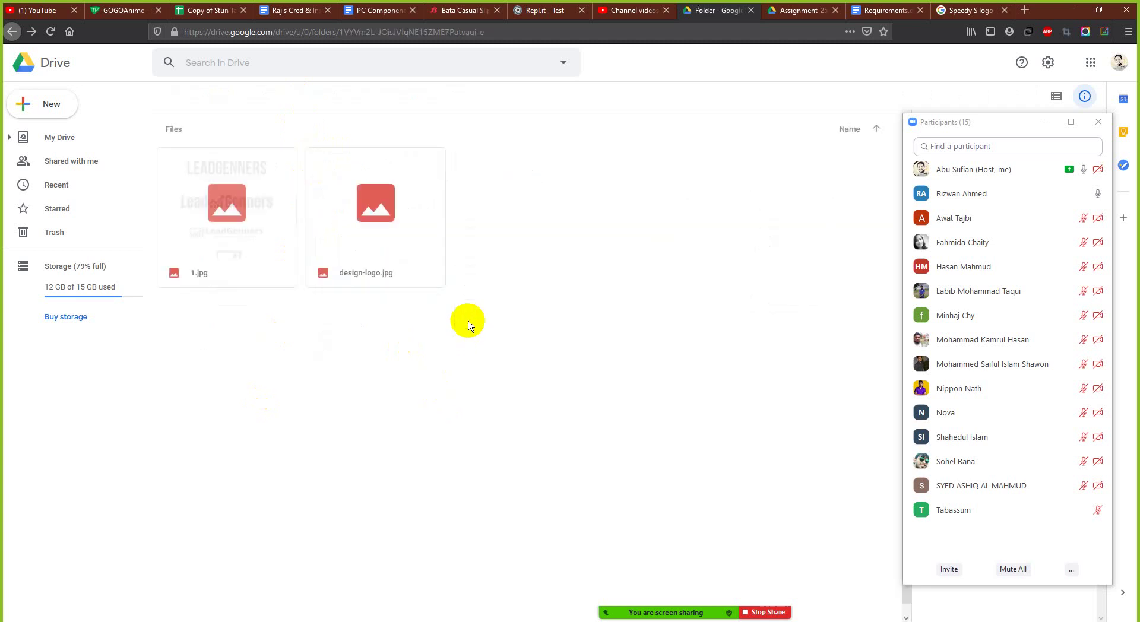
double_click(382, 238)
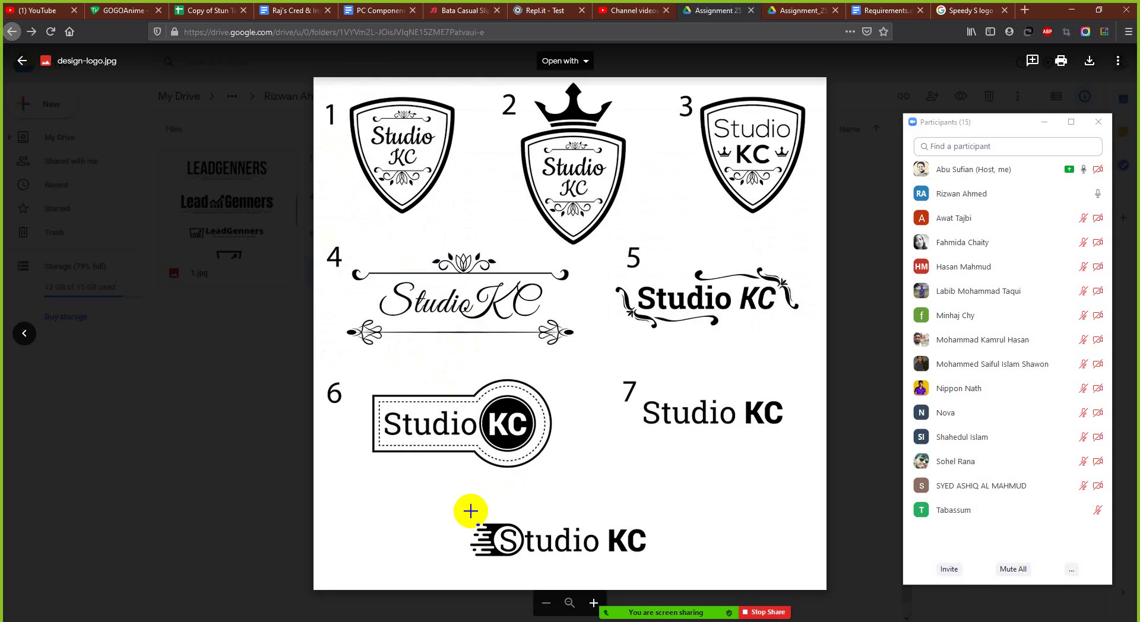
drag(469, 512, 644, 564)
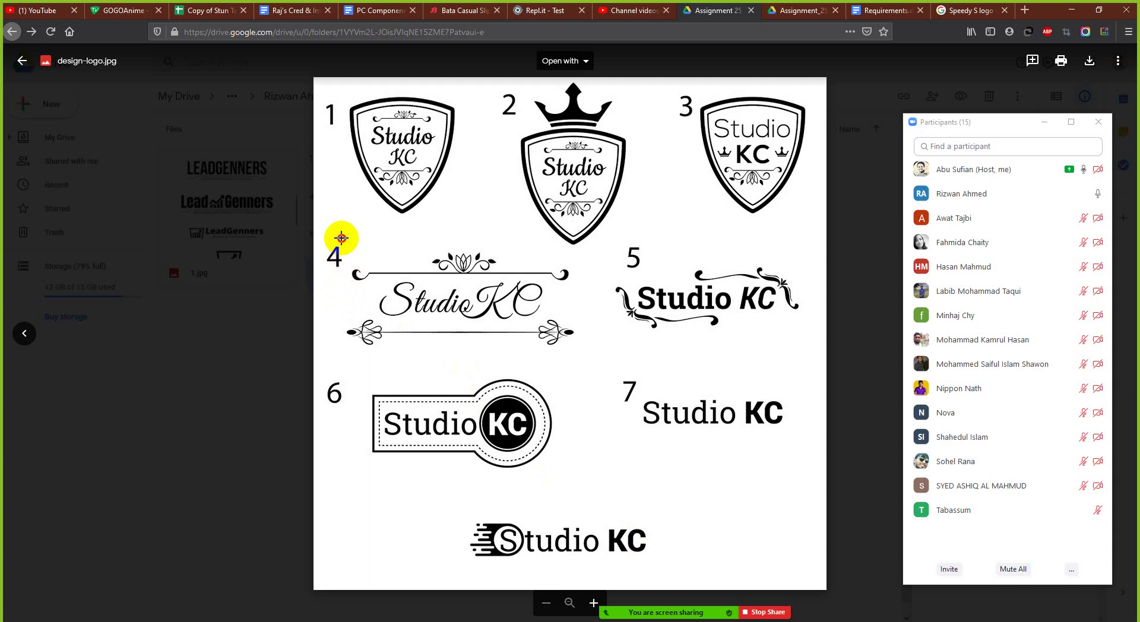
drag(341, 238, 585, 353)
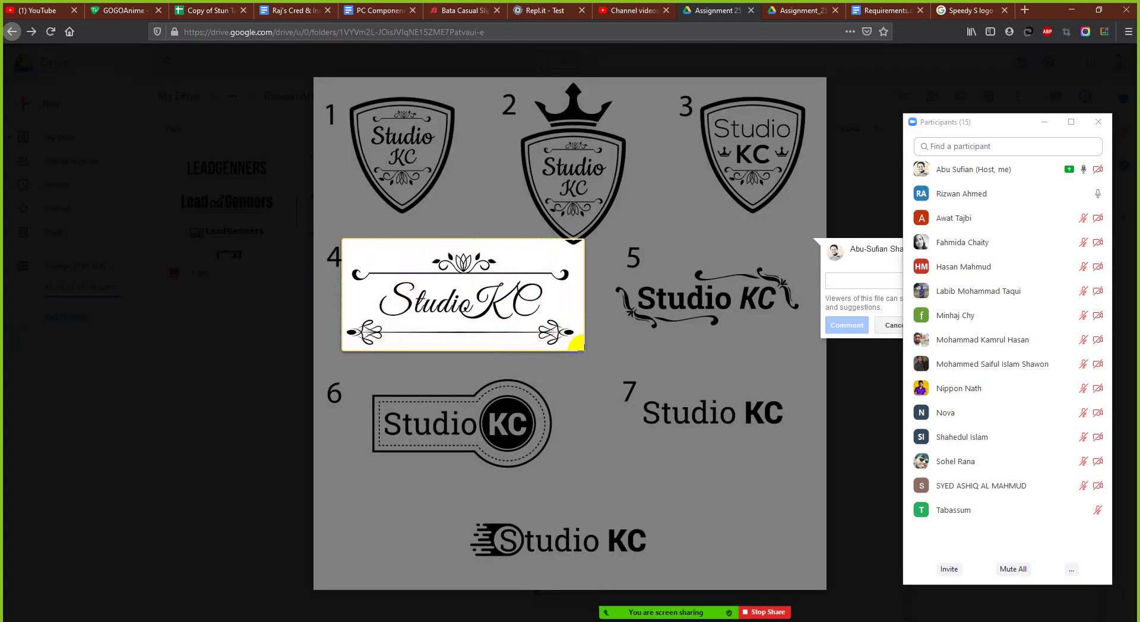
key(Escape)
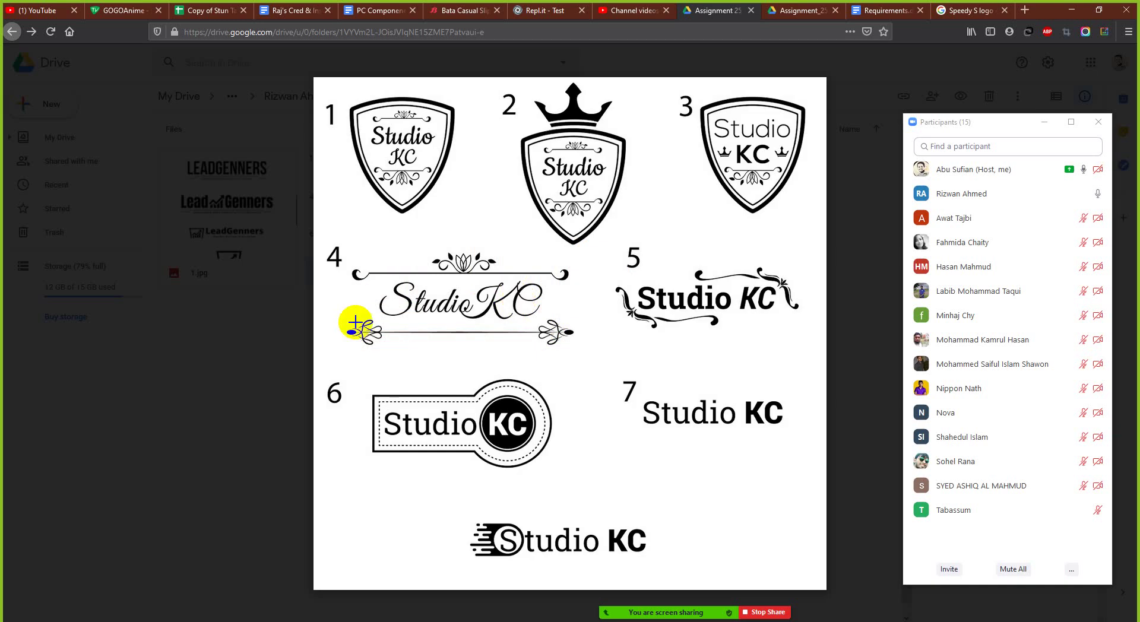
click(217, 368)
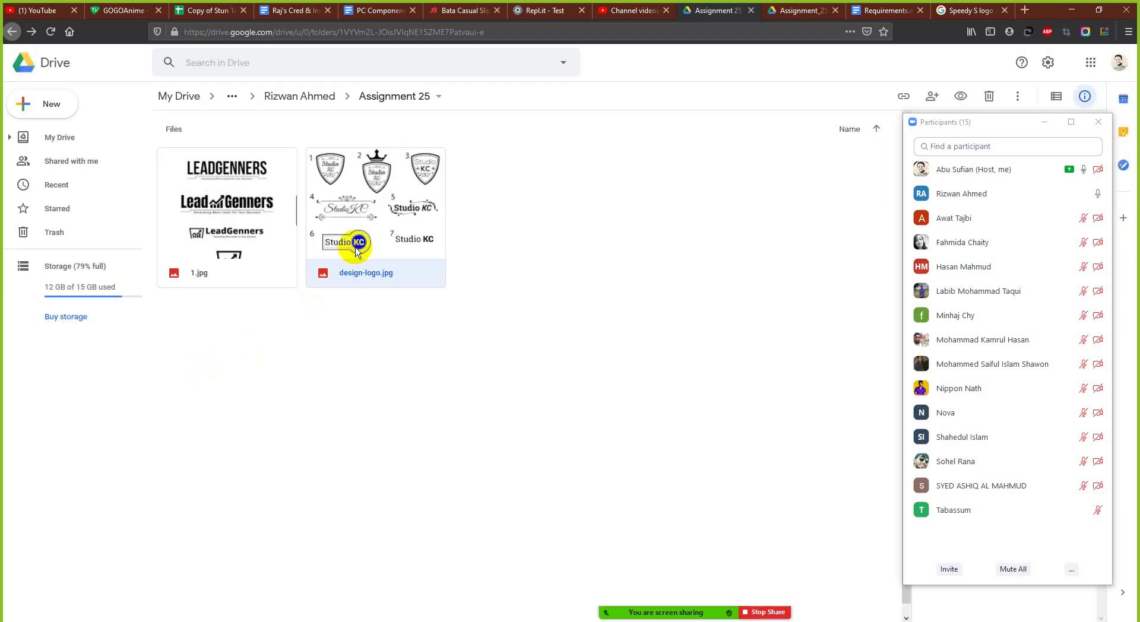
- View design-logo.jpg once more, comparing script logo 4 with the speed-line logo using temporary comment areas
double_click(357, 252)
key(Print)
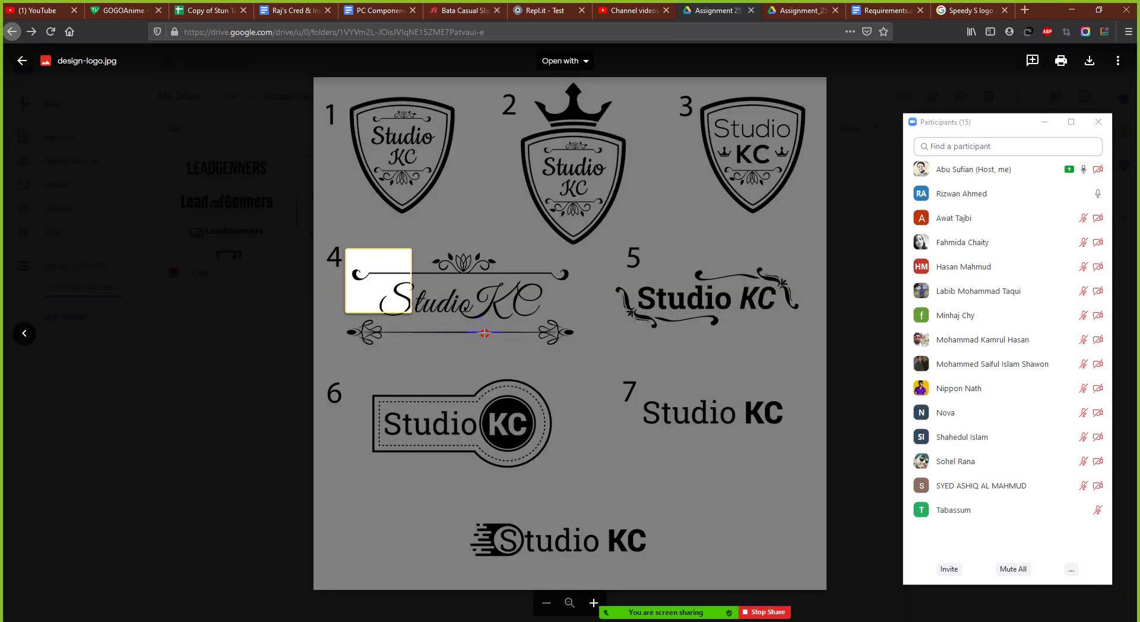
drag(485, 333, 581, 353)
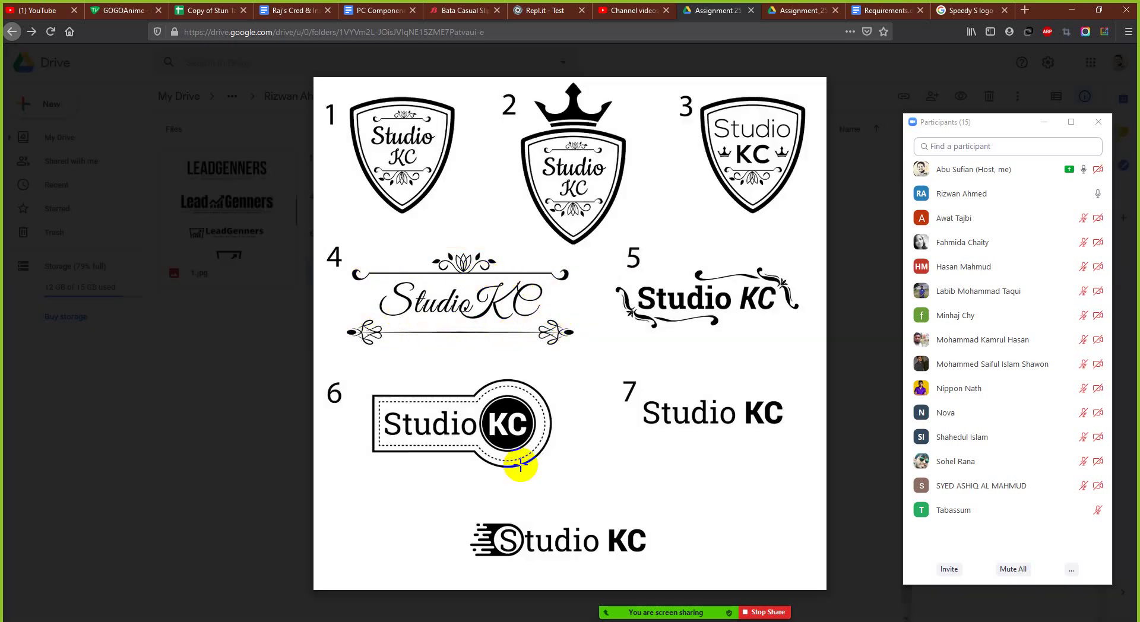
click(519, 463)
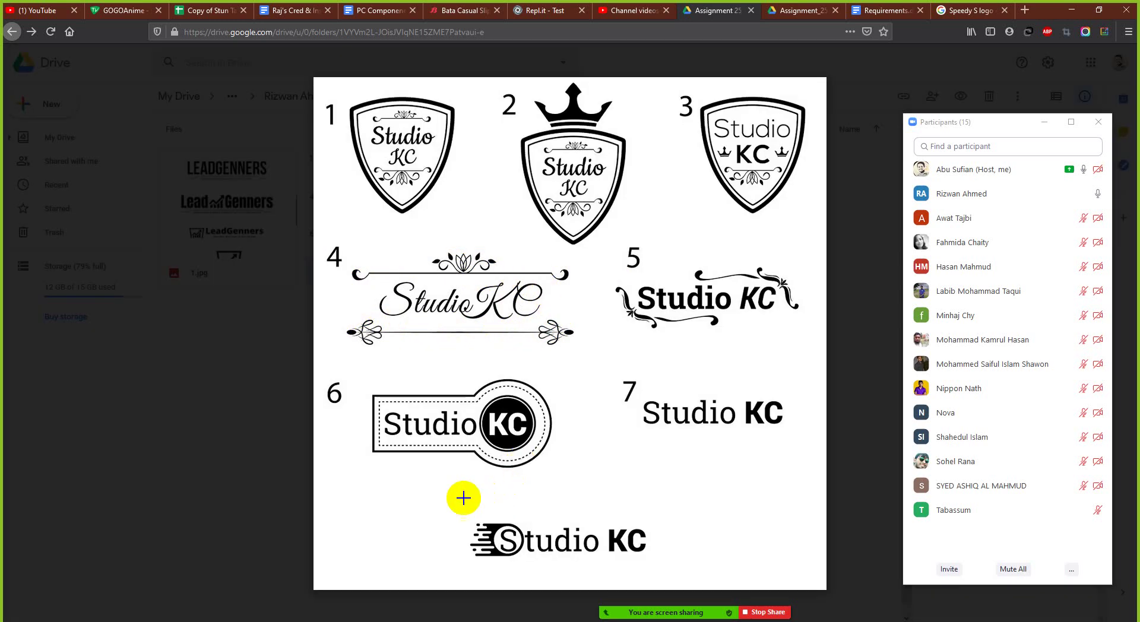
drag(454, 498, 667, 582)
click(618, 549)
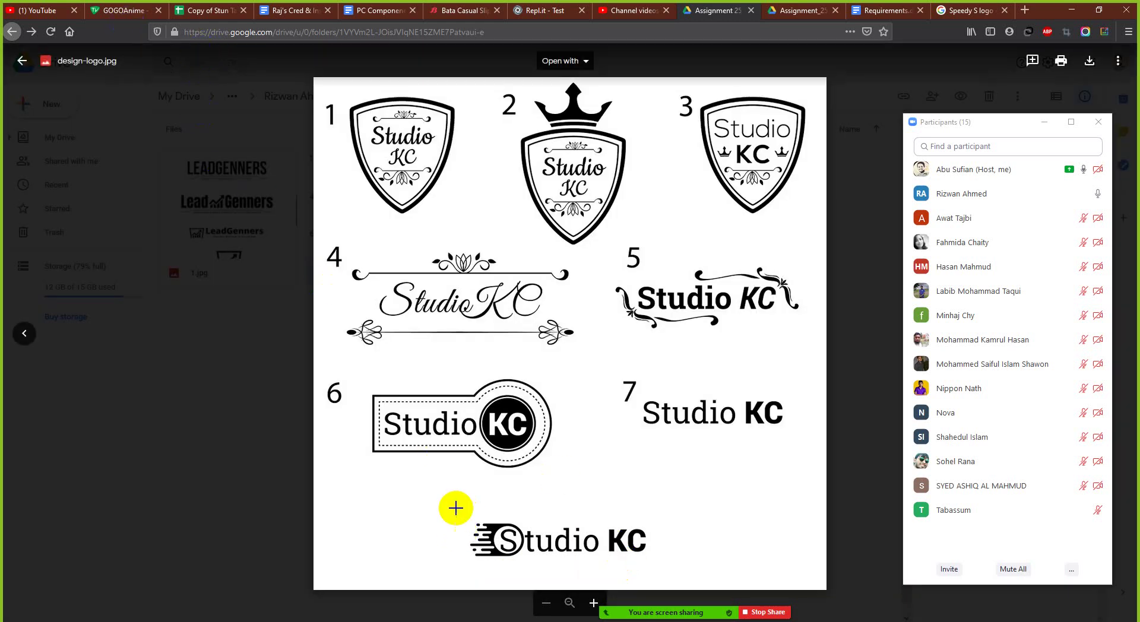
drag(456, 499, 667, 575)
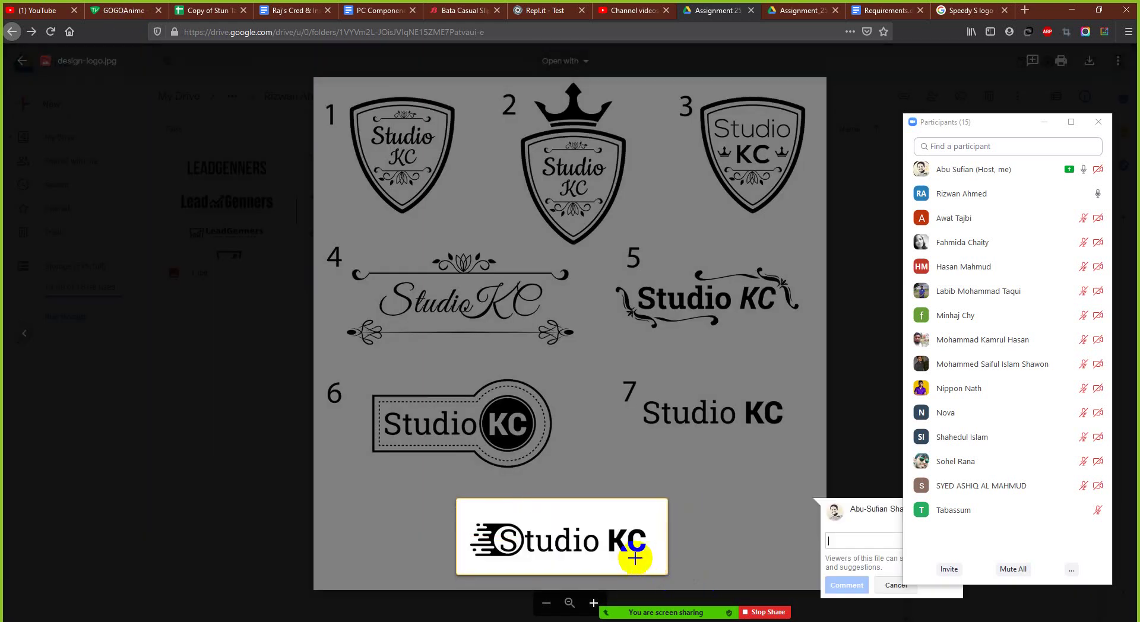
click(626, 551)
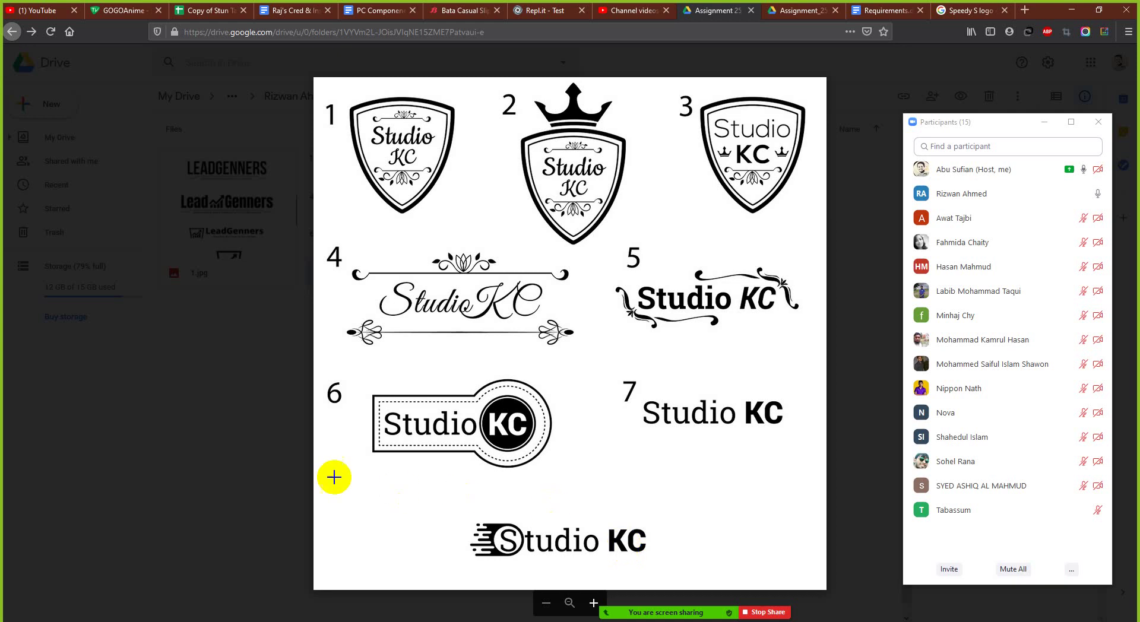
click(273, 460)
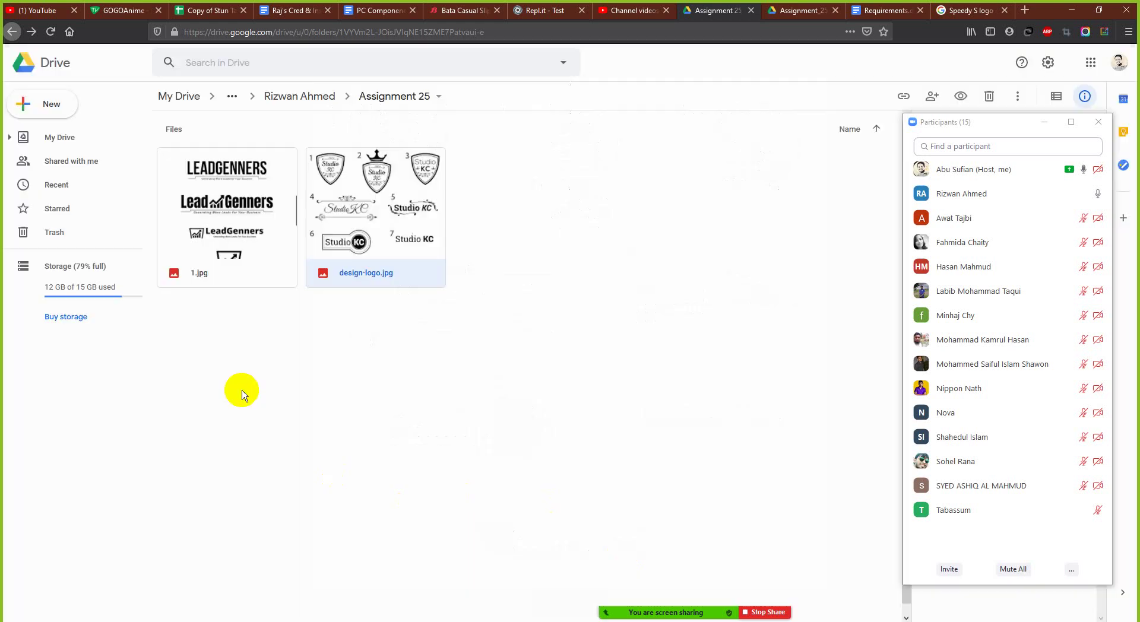
- Open 1.jpg and highlight the lowest LeadGenners logo without commenting, closing the preview when done
double_click(209, 205)
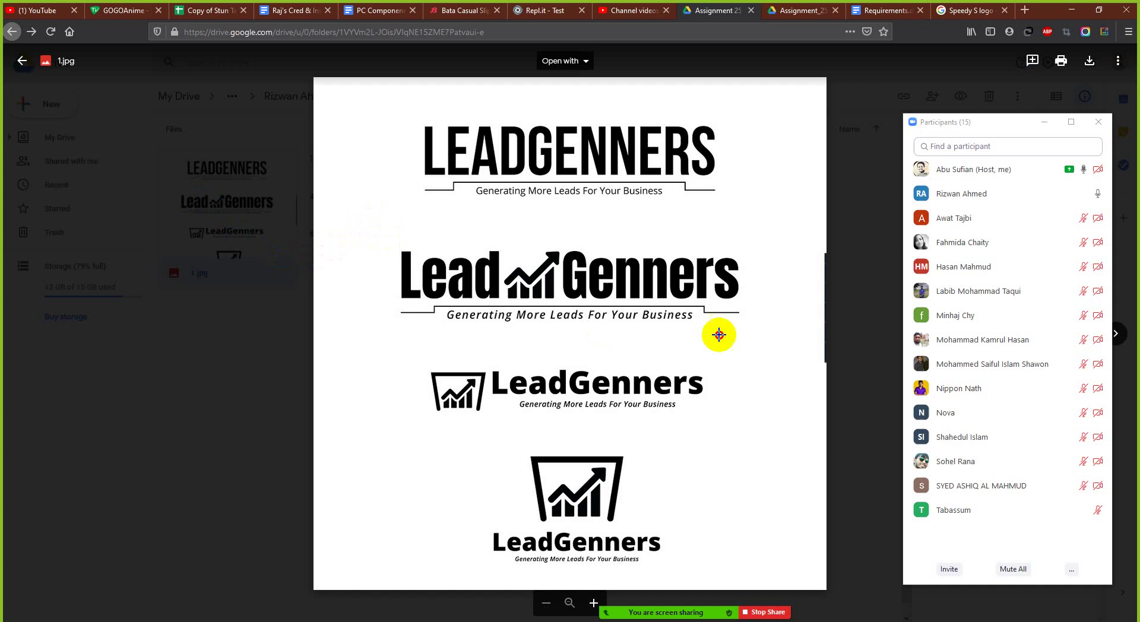
drag(718, 335, 759, 325)
drag(457, 443, 696, 573)
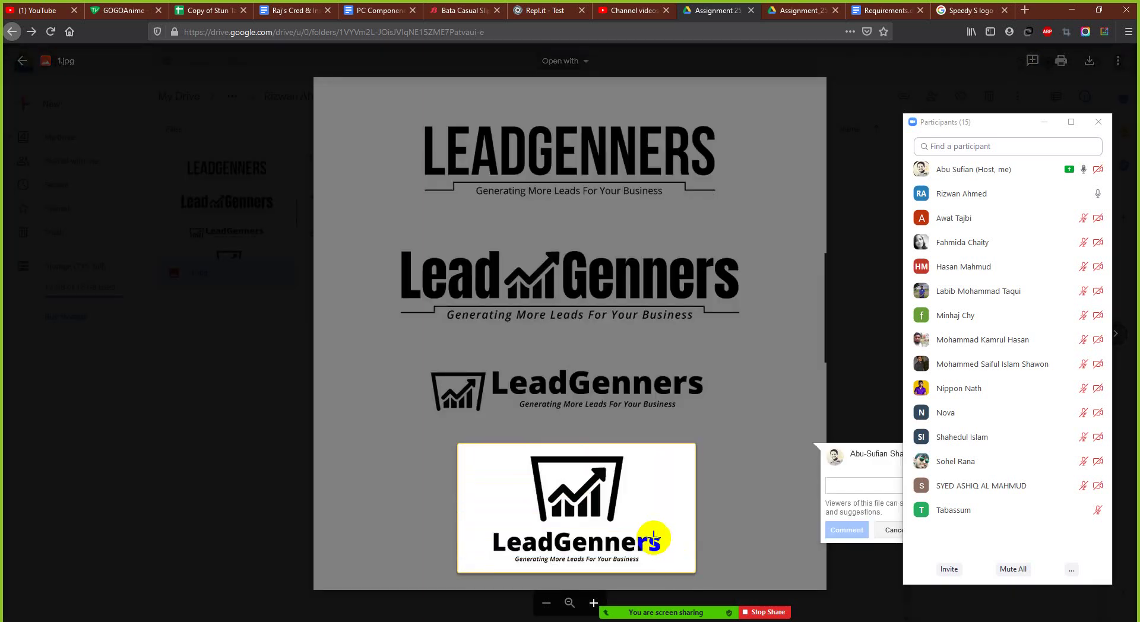
key(Escape)
click(247, 354)
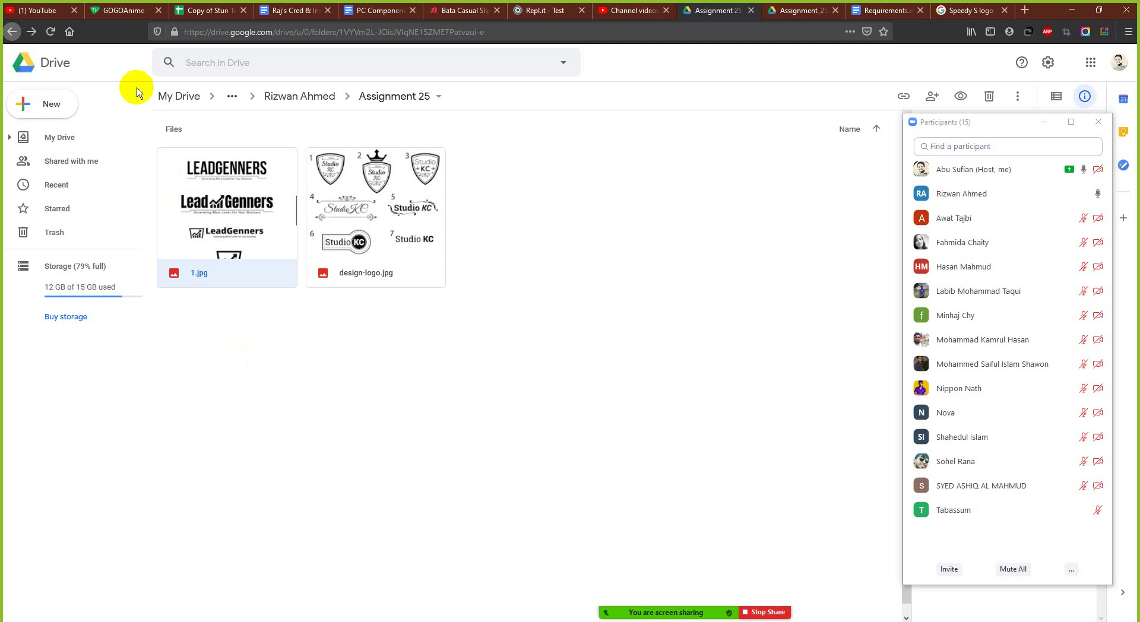
- Go back to the Students Work folder and open the next student's Assignment 26 folder inside Assignment's
click(233, 97)
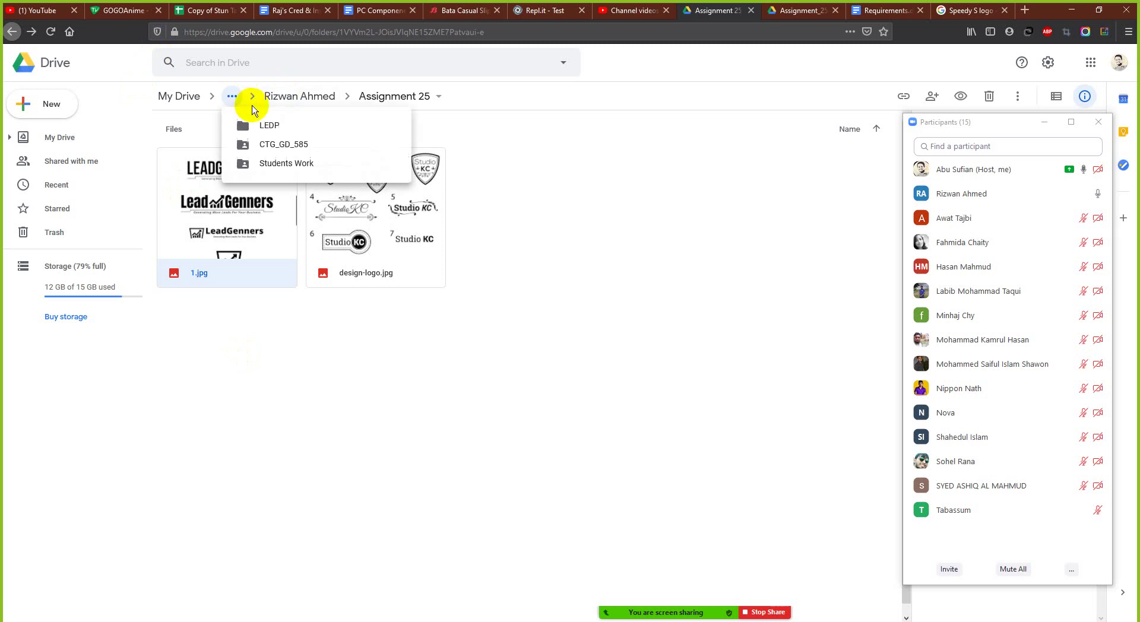
click(298, 164)
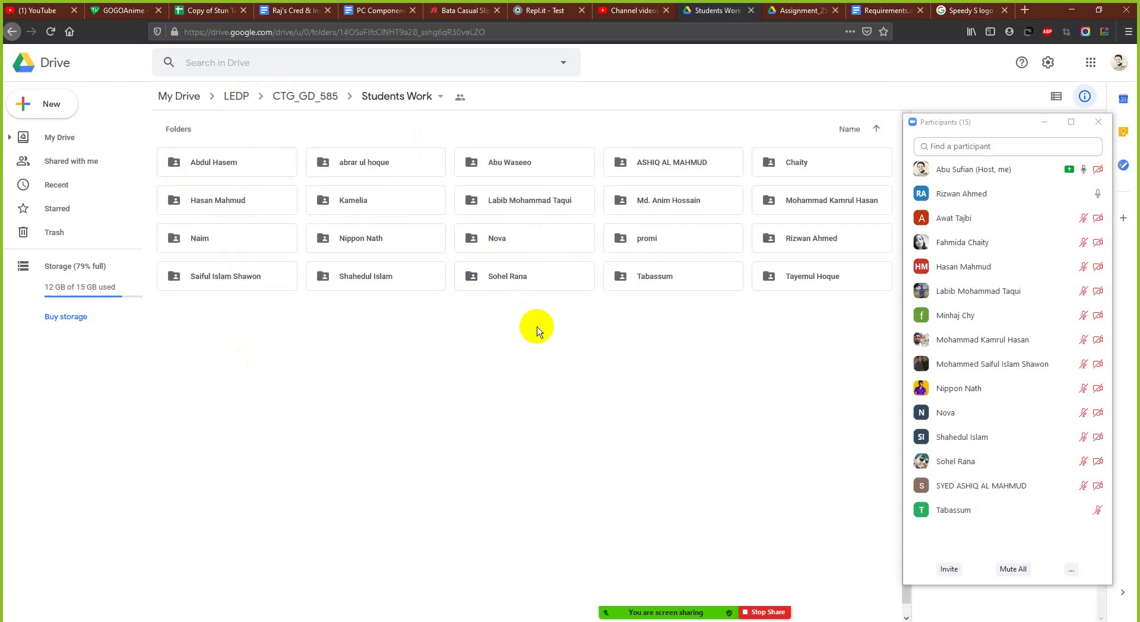
double_click(263, 278)
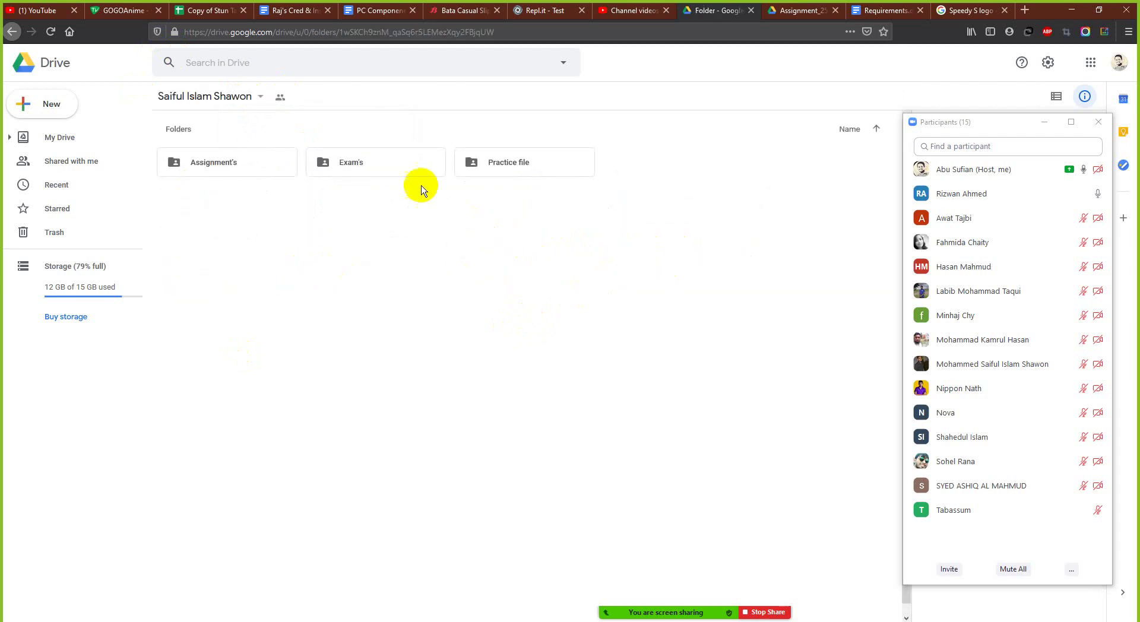
click(247, 164)
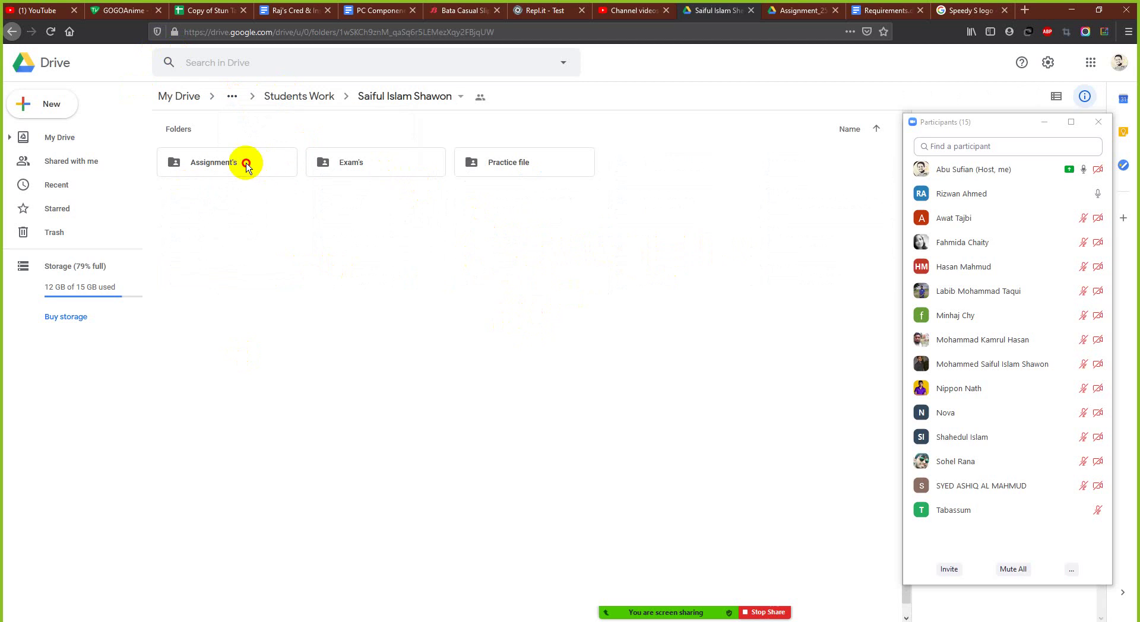
double_click(246, 164)
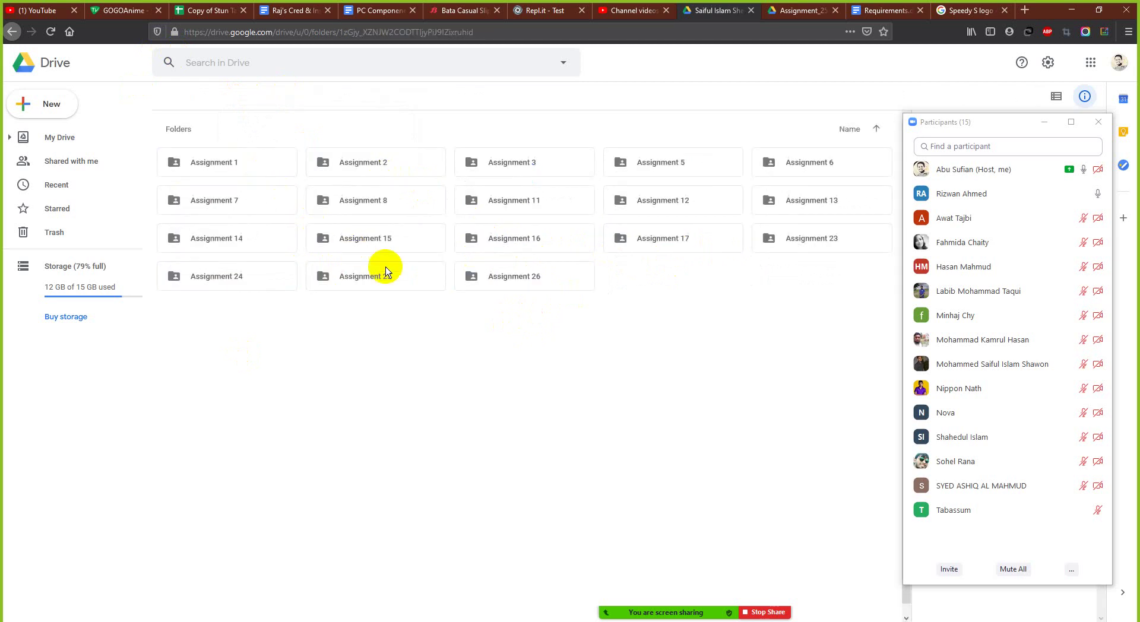
click(532, 278)
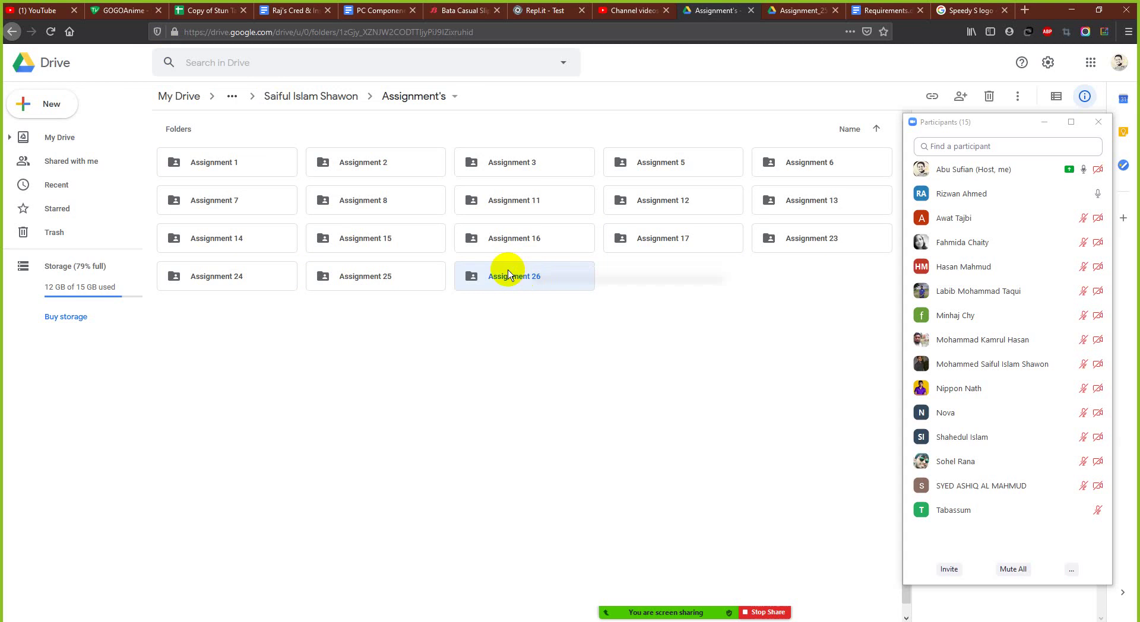
right_click(508, 274)
click(509, 274)
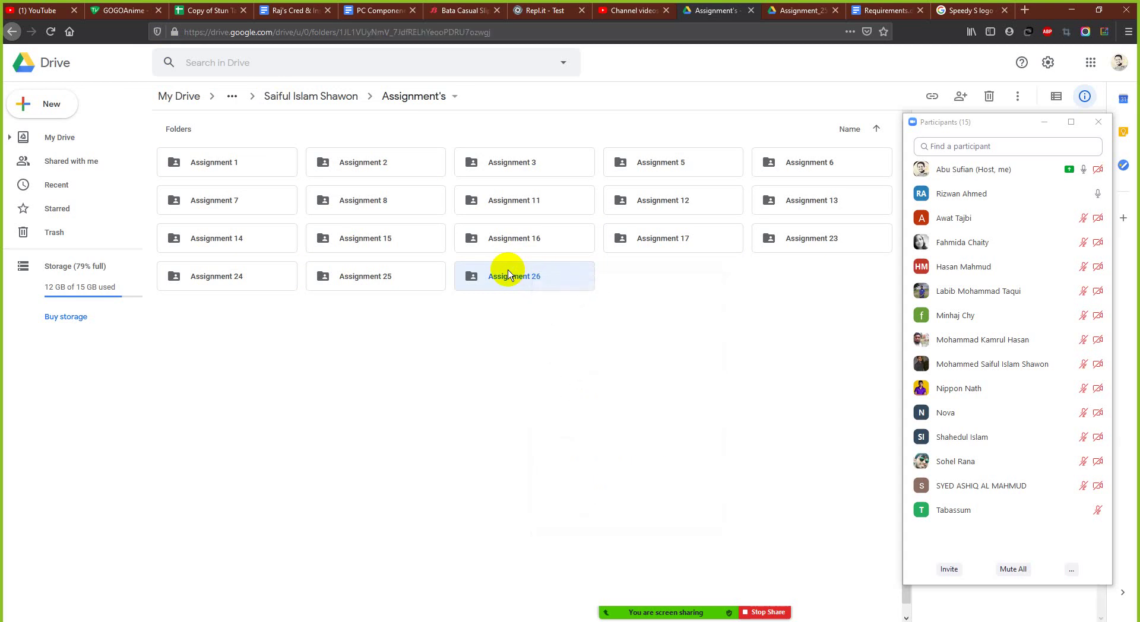
double_click(509, 274)
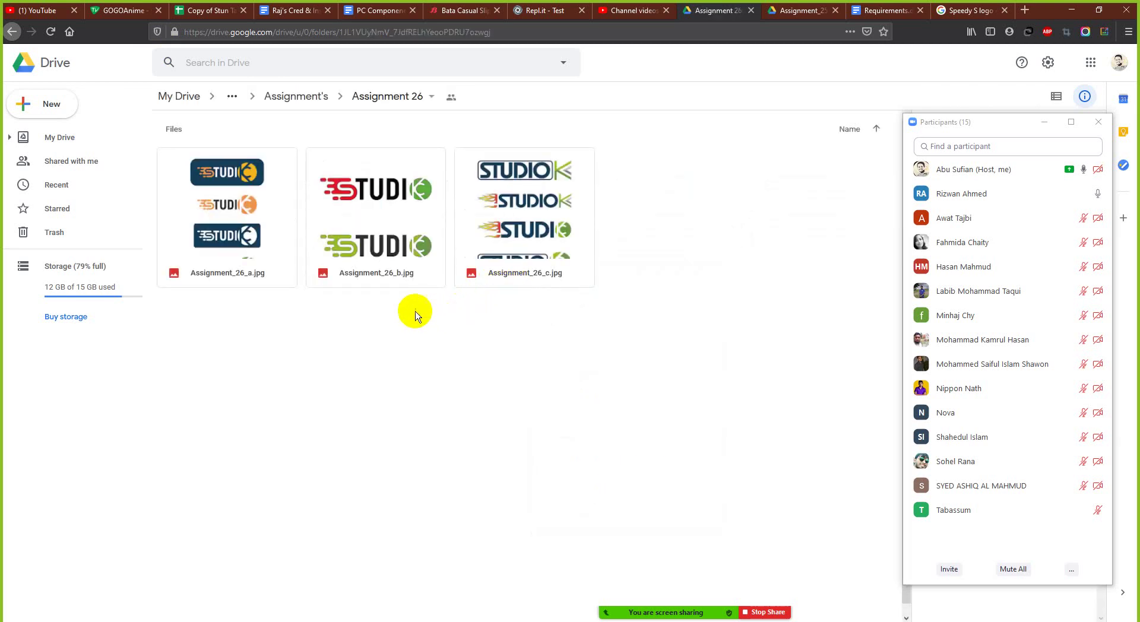
- Open Assignment_26_a.jpg, highlight the orange logo on white and its speed-line S without commenting, and close the preview
double_click(258, 251)
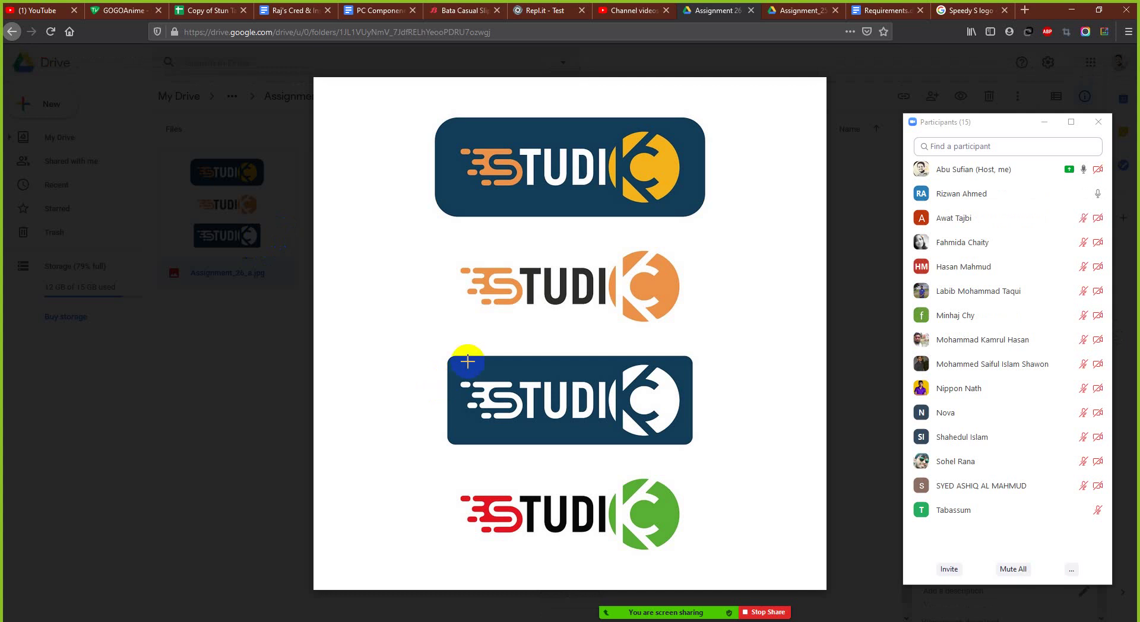
drag(453, 250, 684, 319)
click(652, 298)
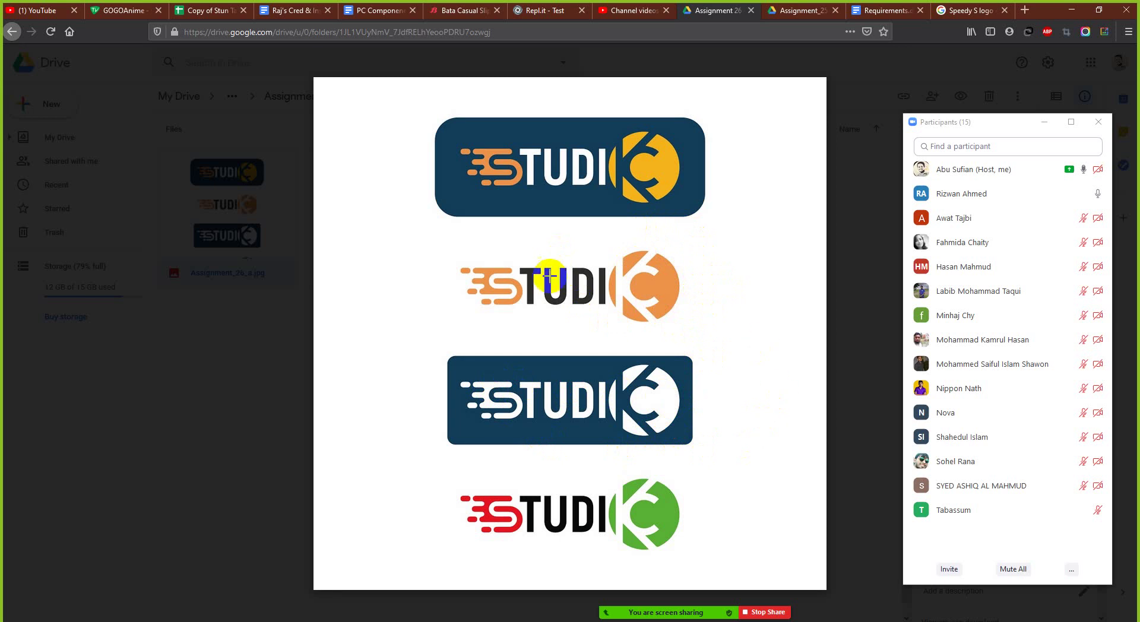
key(super+shift+s)
drag(446, 249, 560, 320)
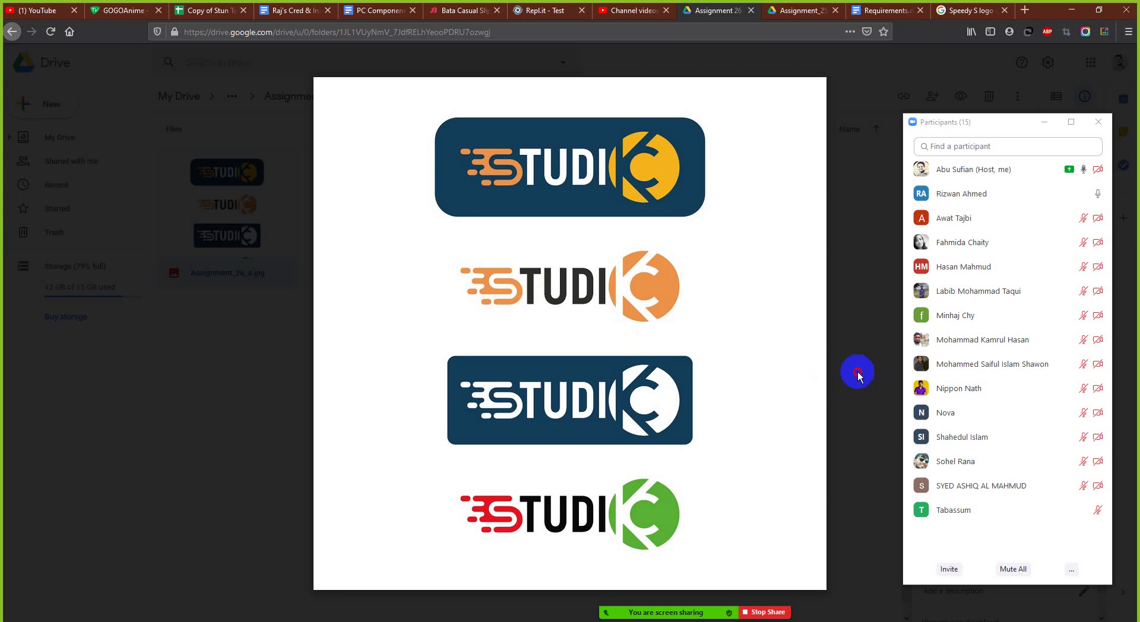
click(858, 374)
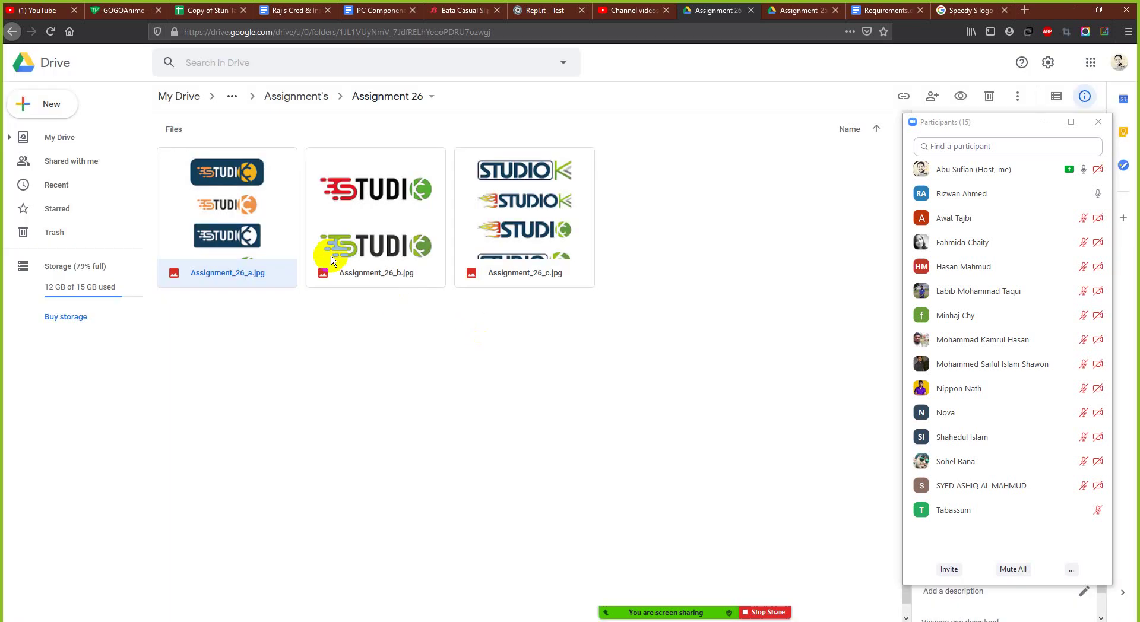
- View Assignment_26_b.jpg, and highlight all four logos in Assignment_26_c.jpg without commenting
double_click(338, 232)
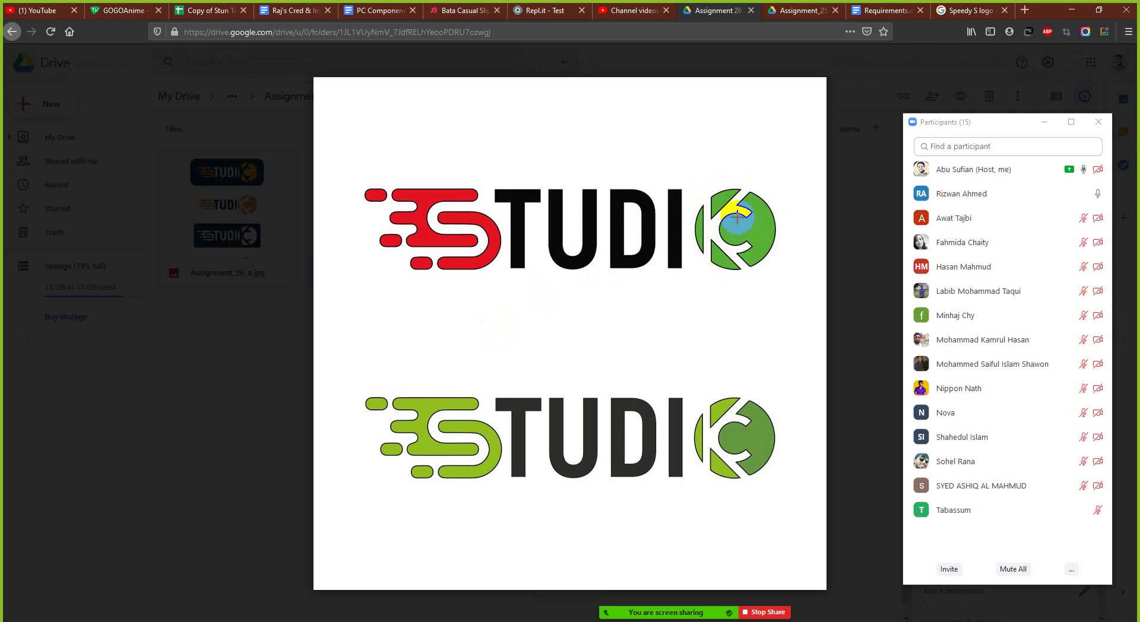
click(848, 299)
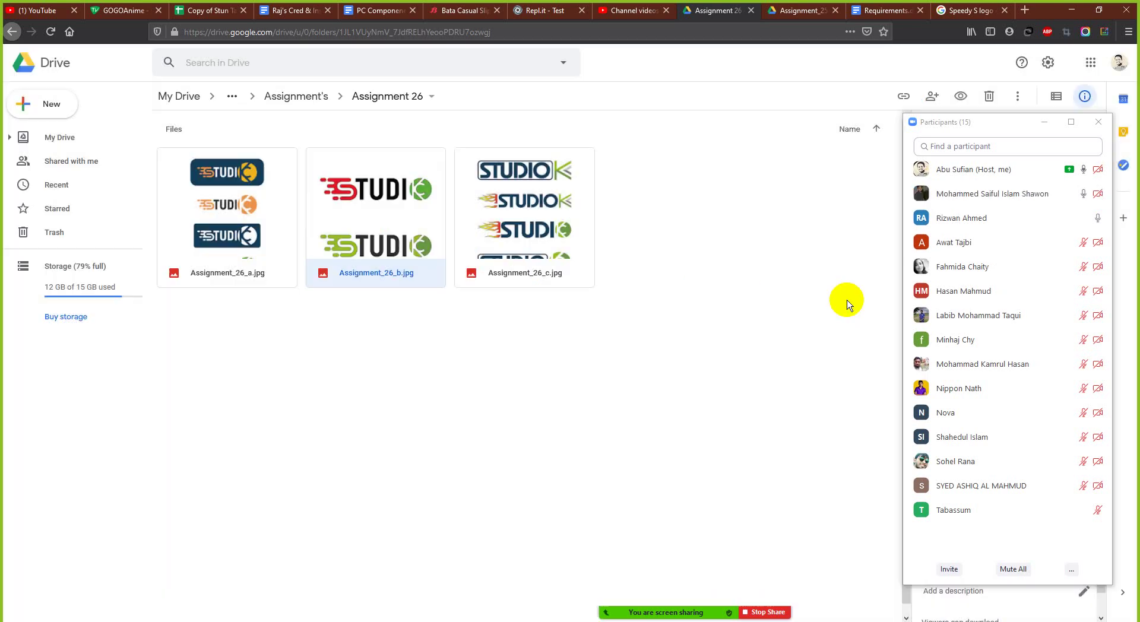
double_click(541, 228)
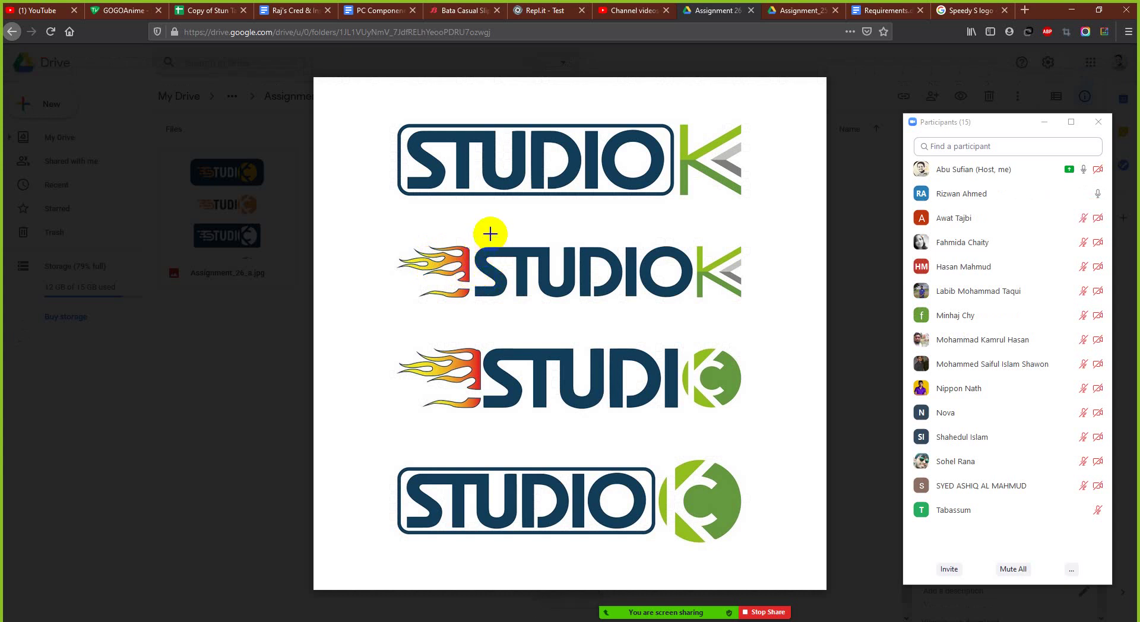
drag(394, 122, 450, 279)
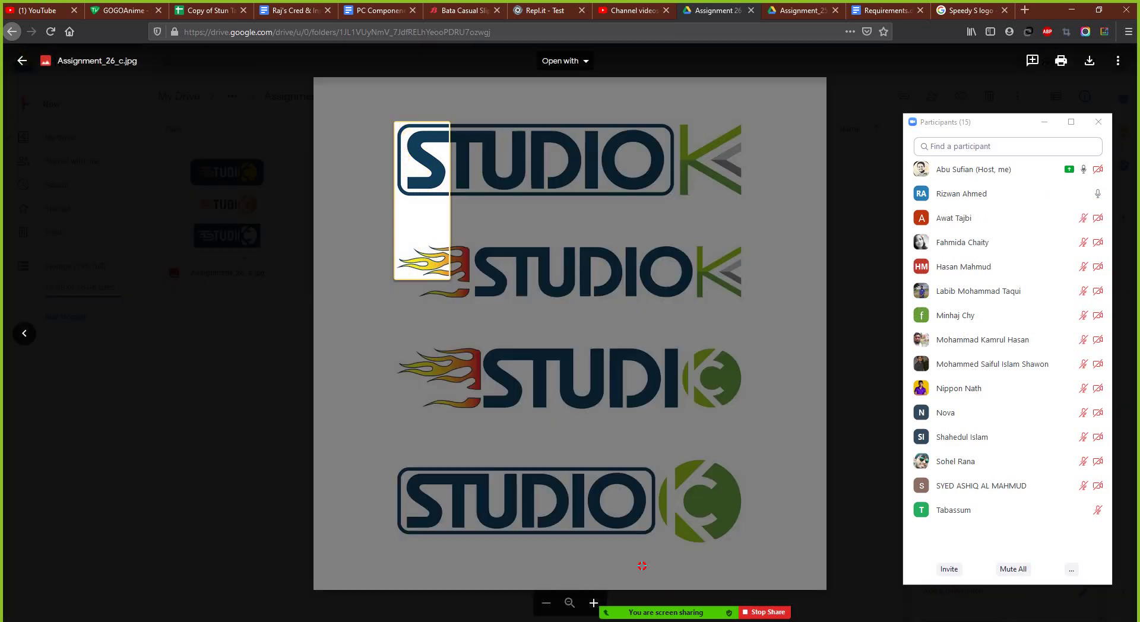
drag(642, 566, 767, 540)
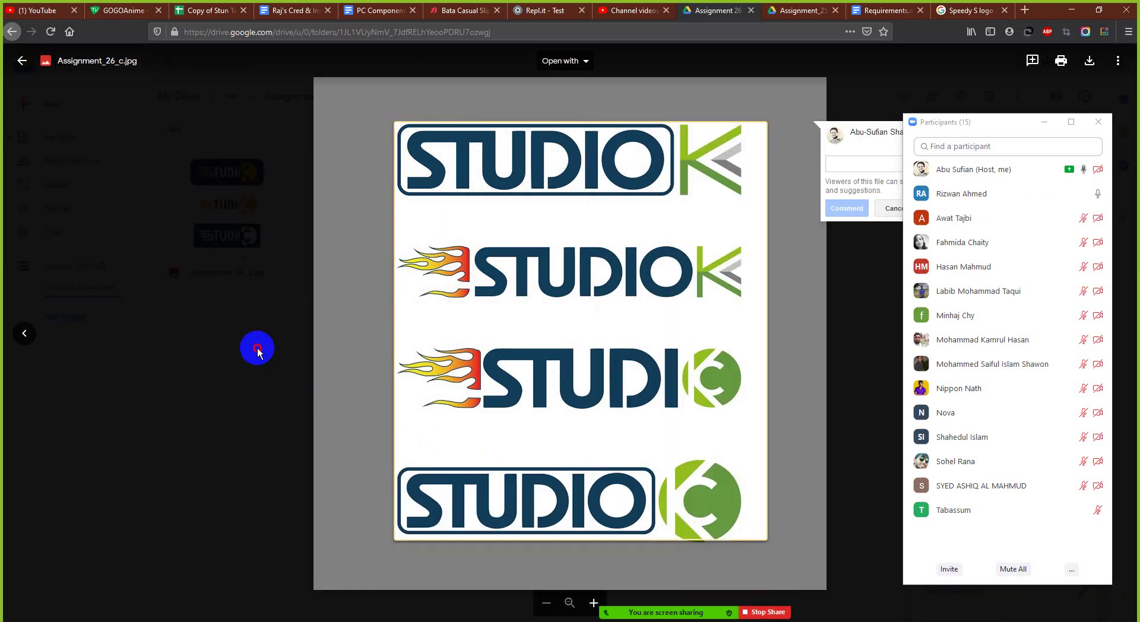
click(257, 351)
- Return to the Students Work folder and open the next student's Assignment_25 folder
click(289, 98)
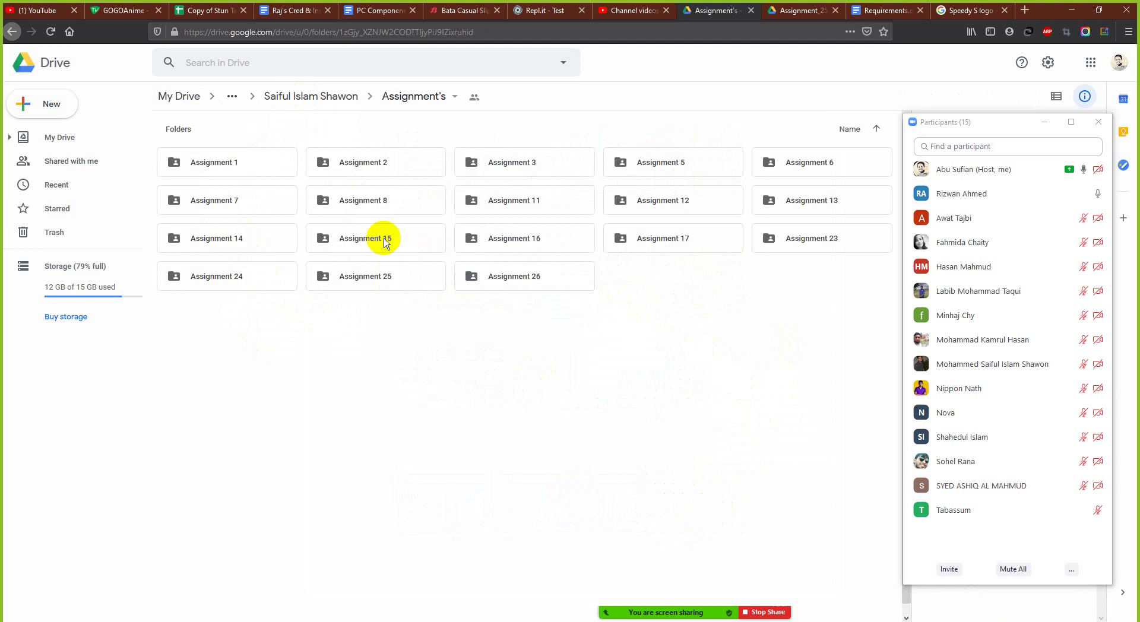
click(333, 97)
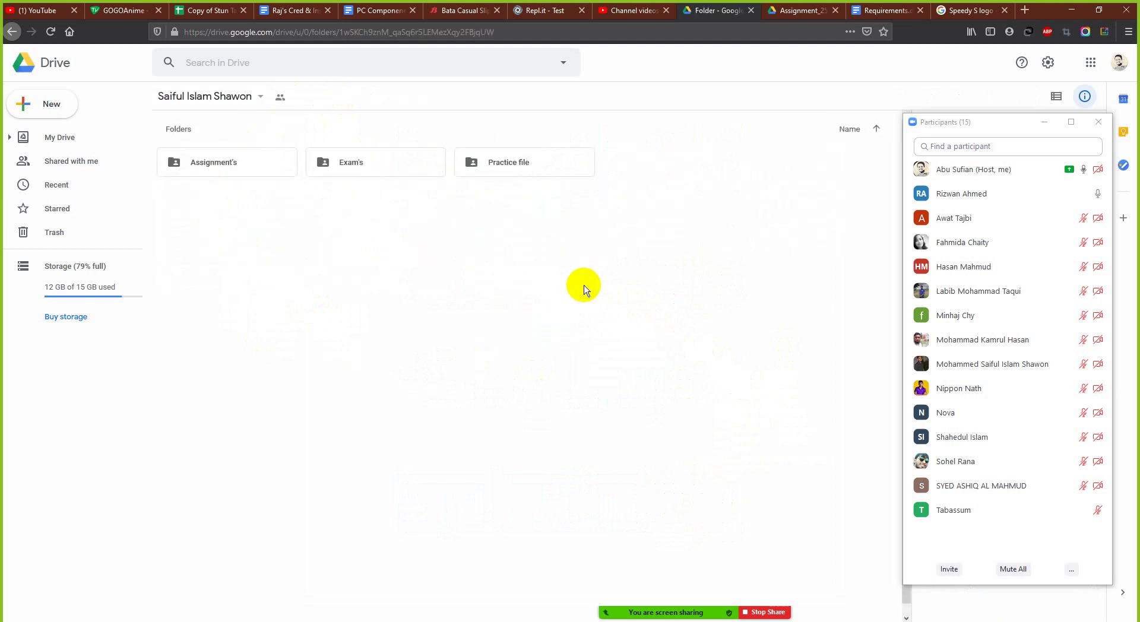
click(298, 96)
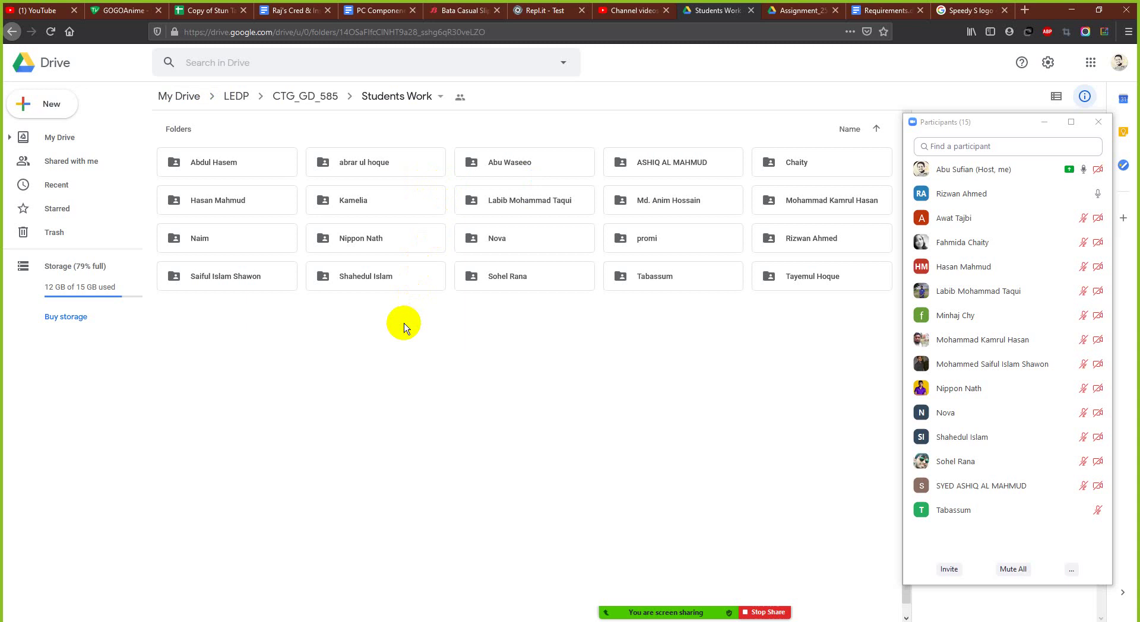
double_click(382, 288)
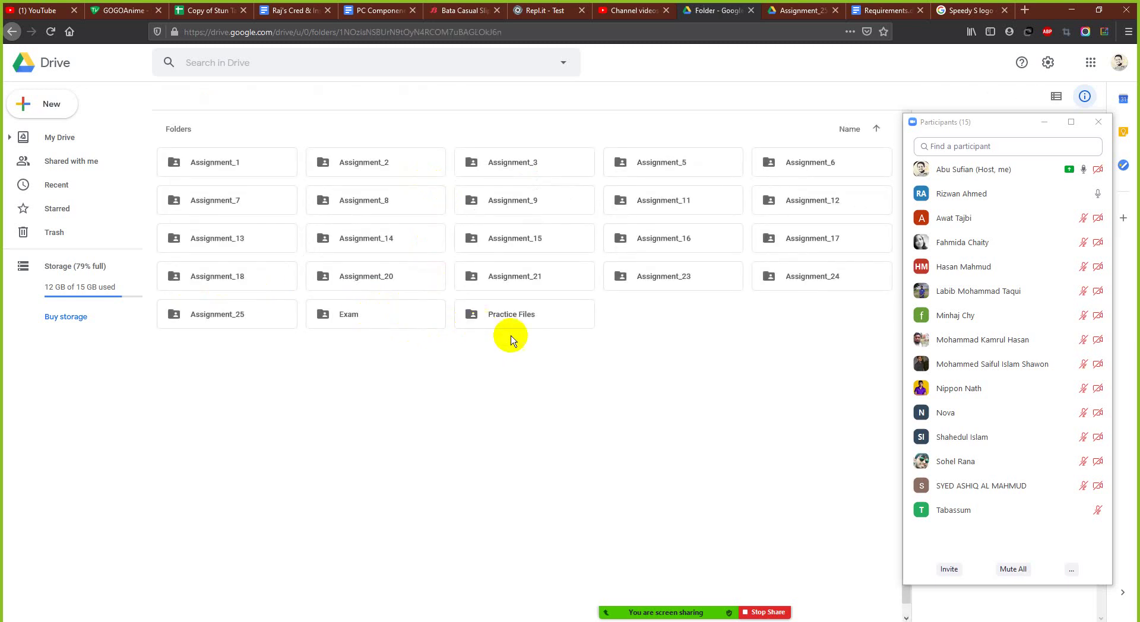
double_click(250, 322)
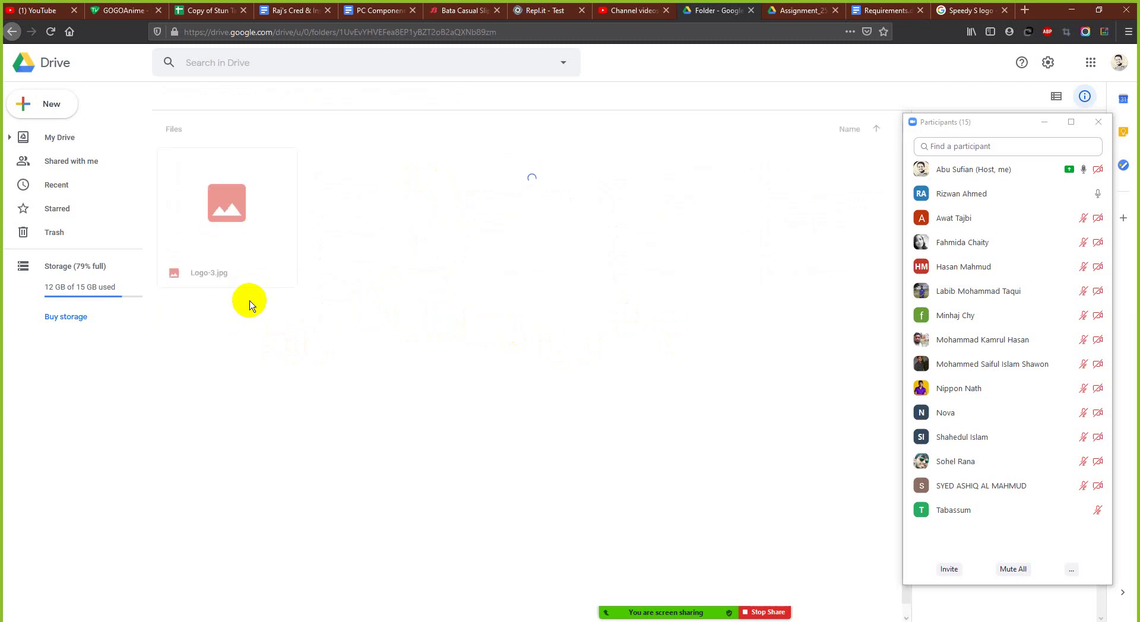
- View Logo-3.jpg and highlight the upper radio logo with the curved STUDIO KC ribbon without commenting
double_click(259, 238)
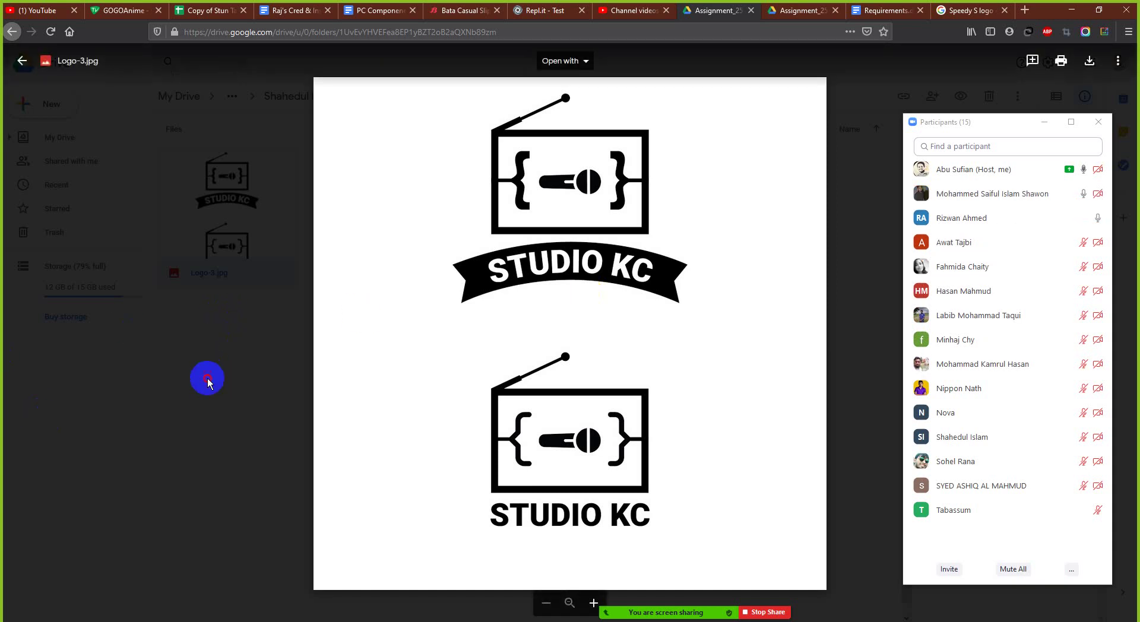
click(208, 379)
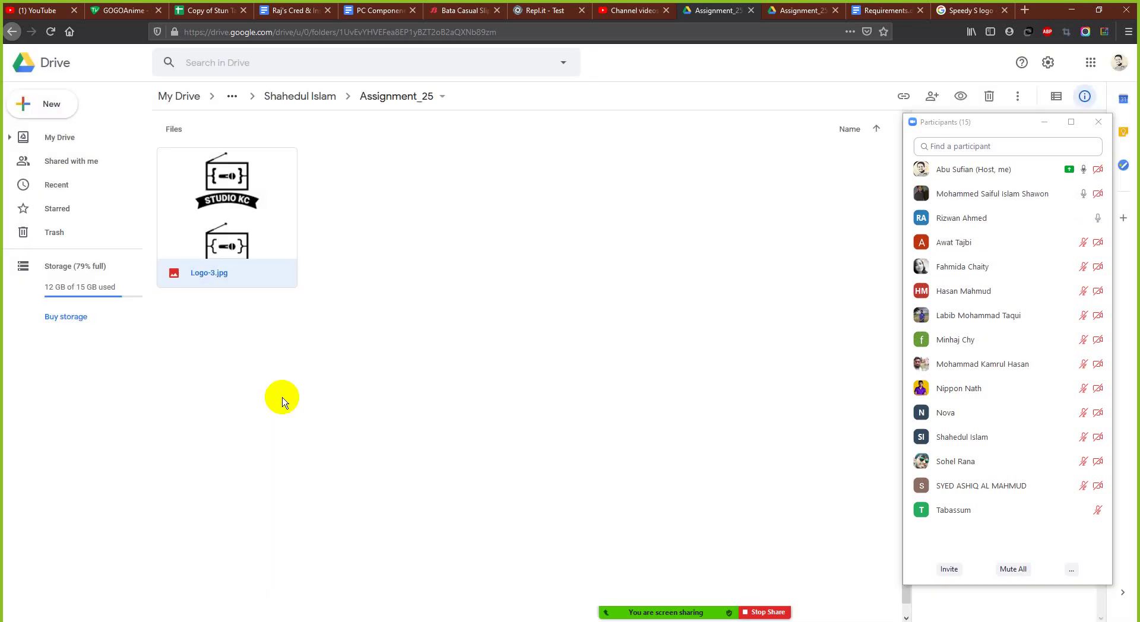
double_click(272, 233)
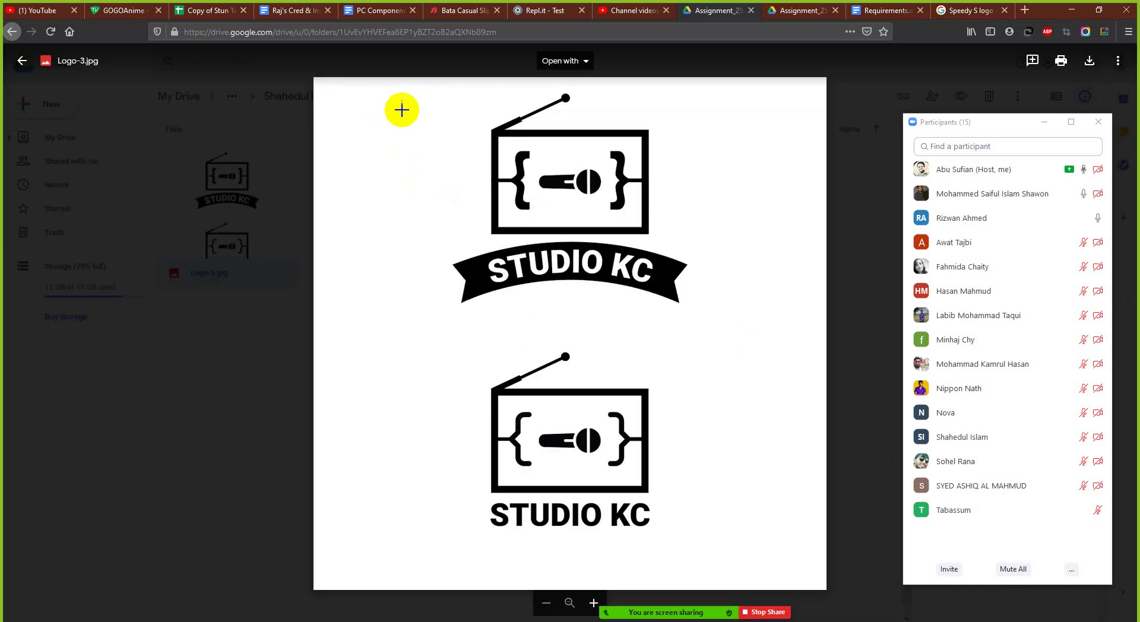
drag(440, 95, 694, 298)
scroll(584, 267, up, 2)
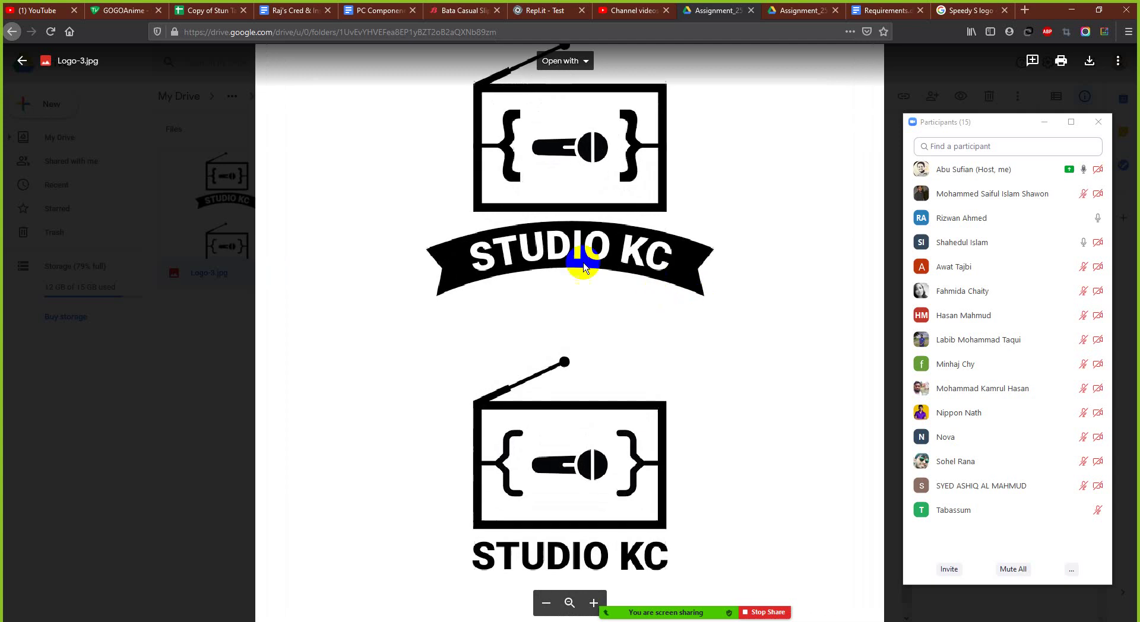
scroll(552, 264, down, 2)
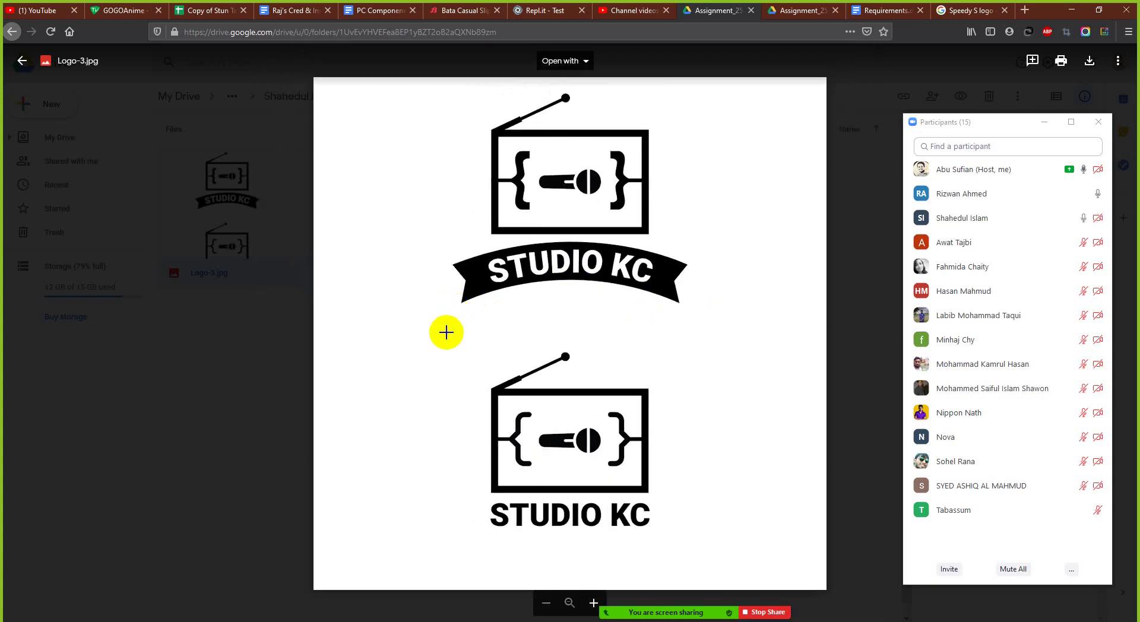
drag(446, 332, 690, 92)
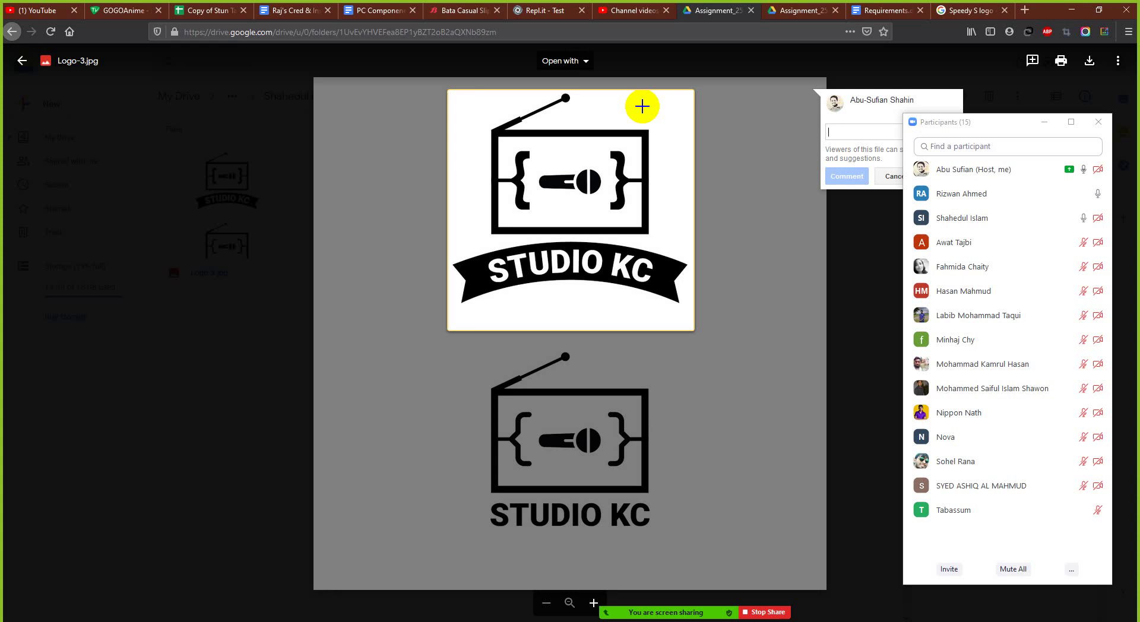
click(439, 325)
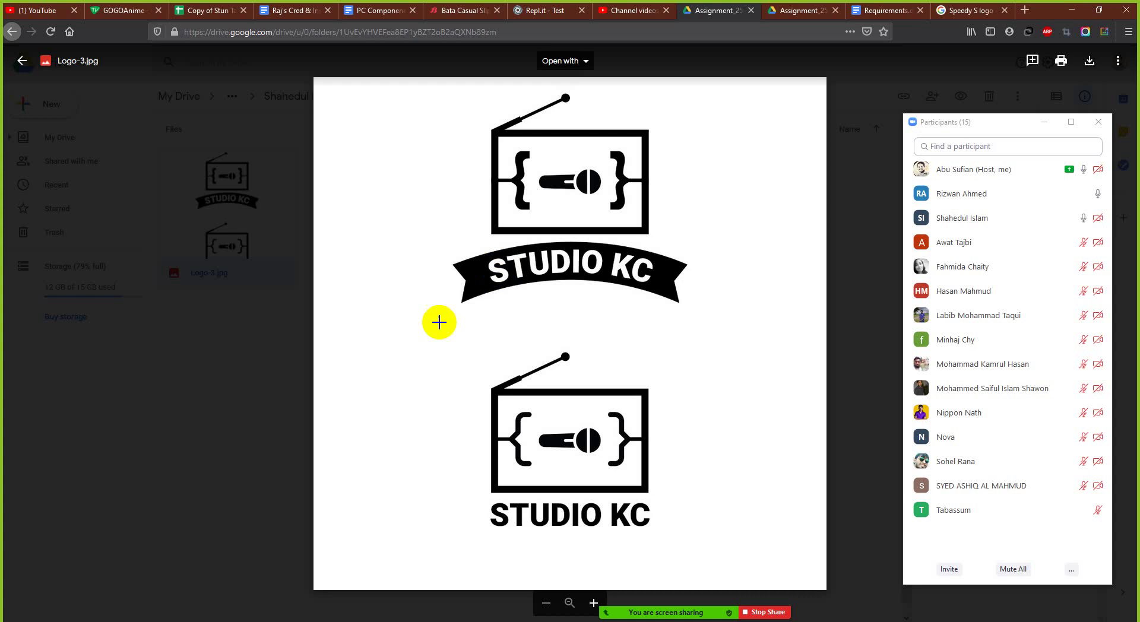
- Highlight the lower radio logo in Logo-3.jpg and its plain STUDIO KC text without commenting
drag(473, 326, 677, 540)
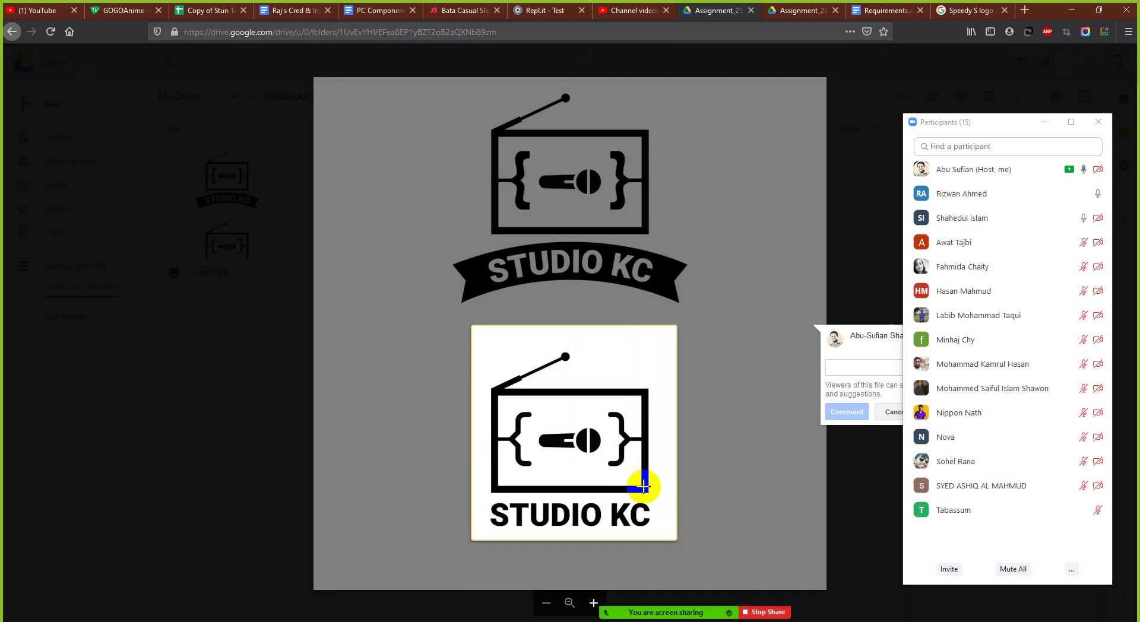
click(627, 460)
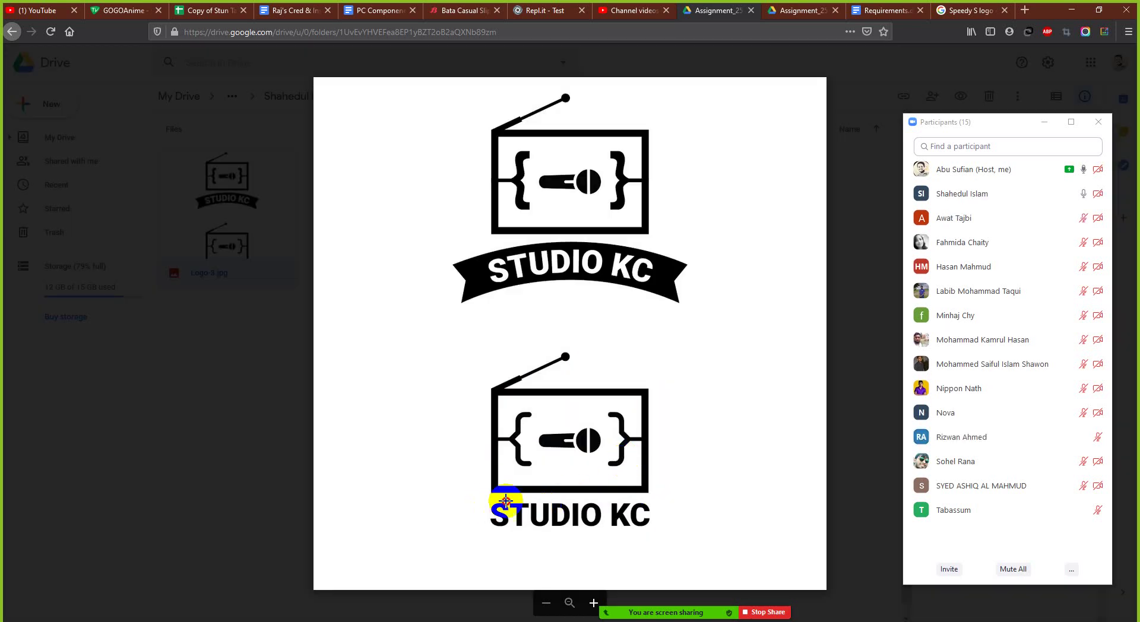
drag(484, 504, 650, 522)
click(610, 522)
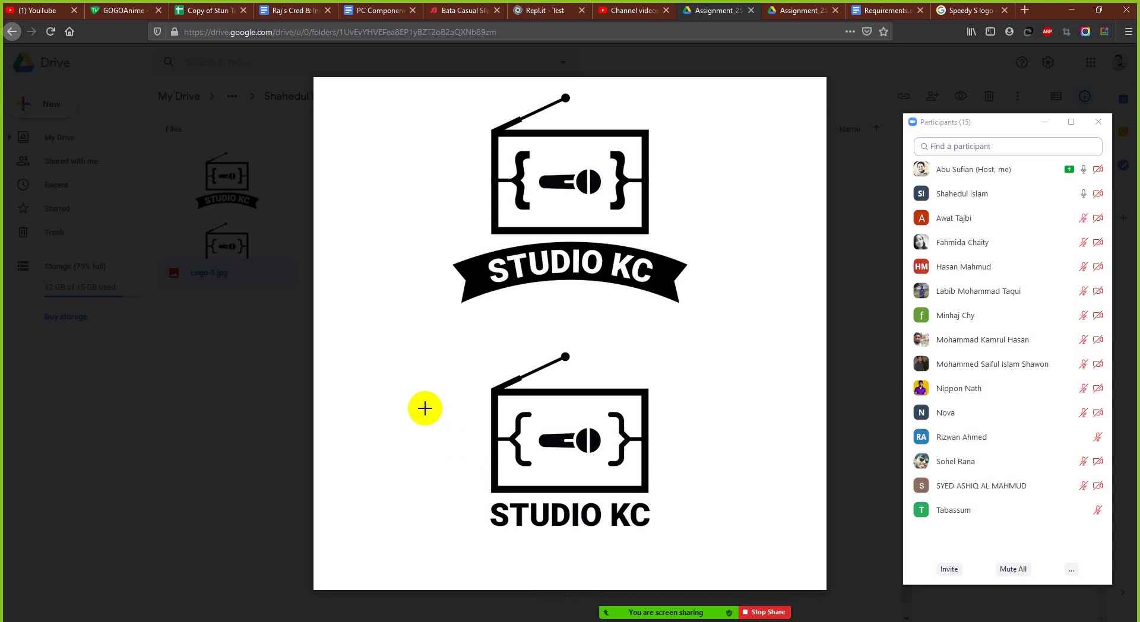
- Close and reopen Logo-3.jpg to examine both radio-shaped Studio KC logos again
click(235, 344)
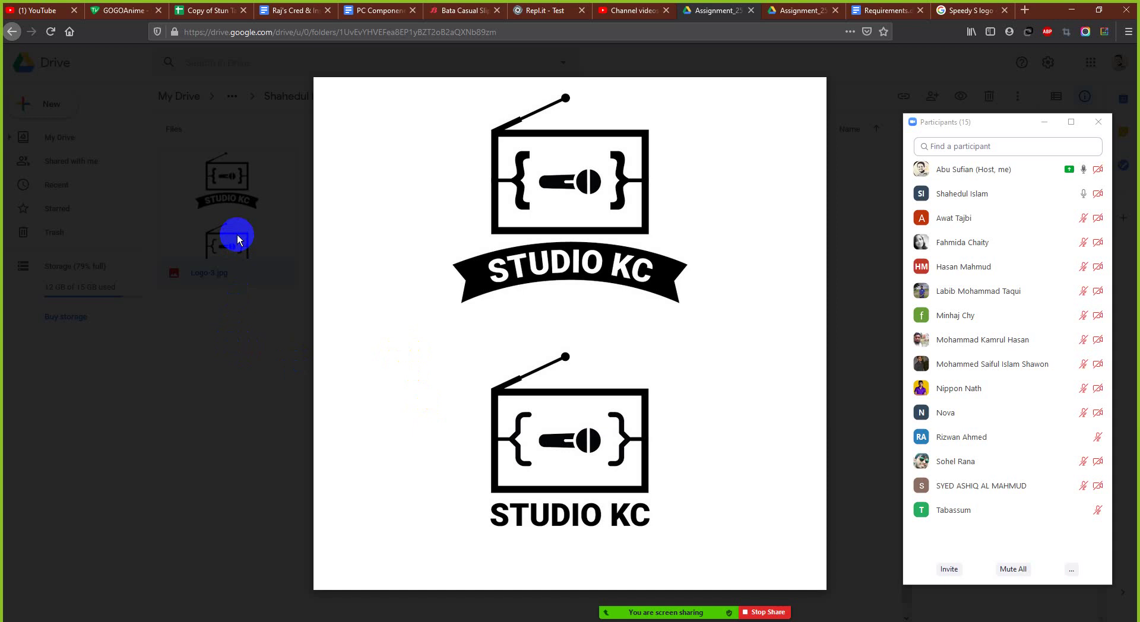
drag(230, 242, 226, 198)
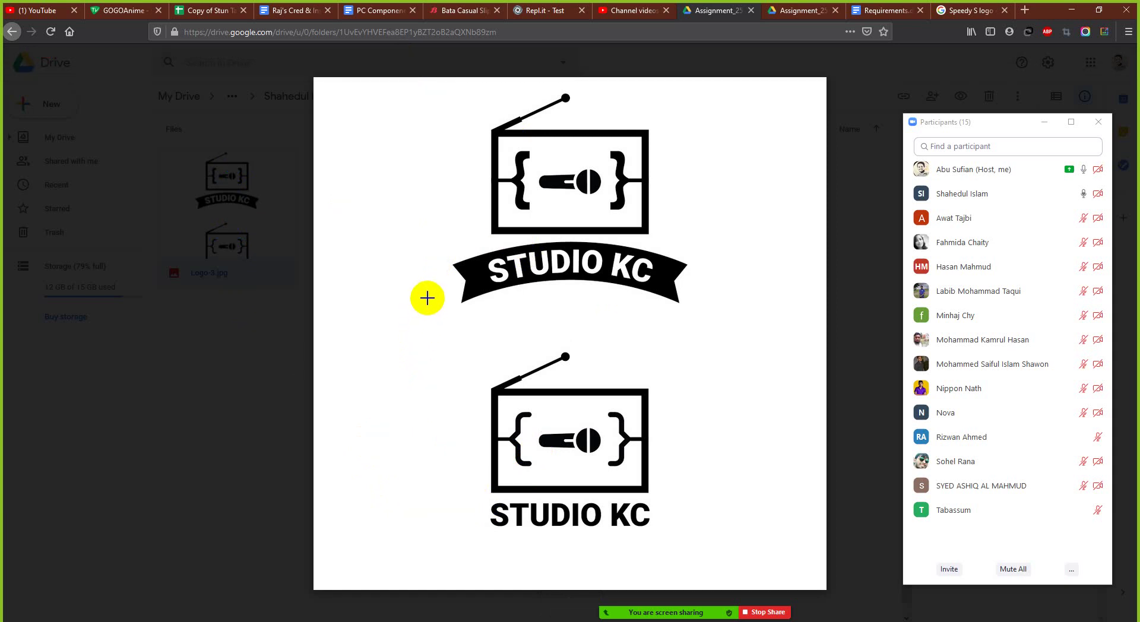
mouse_move(458, 79)
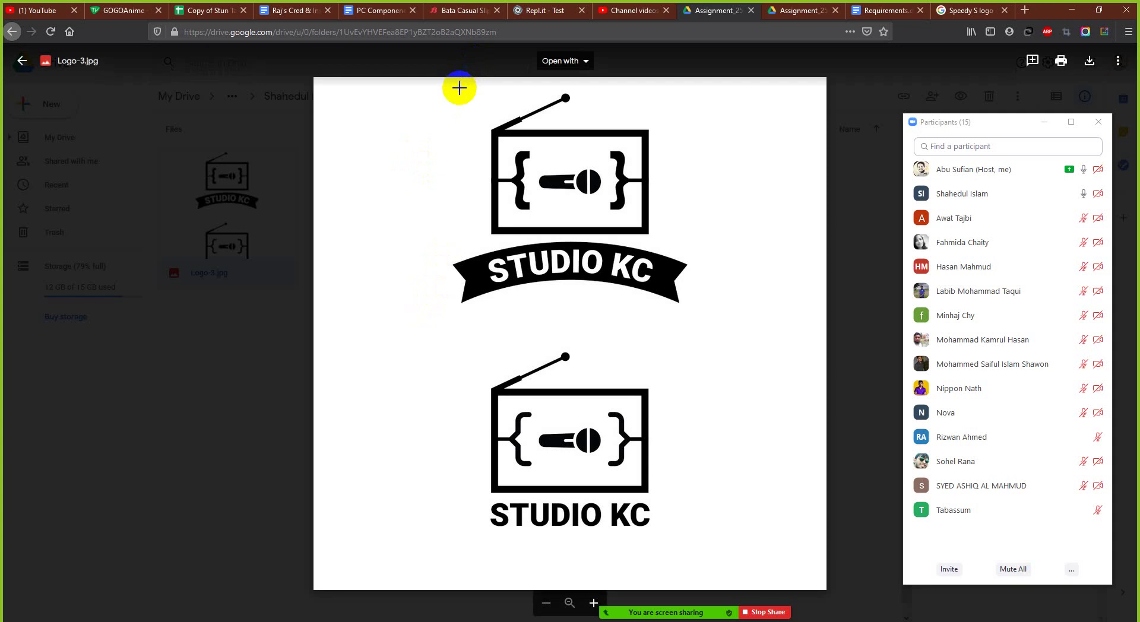
- Switch to the Requirements document and select the message text "May be something that resembles speed?"
click(902, 10)
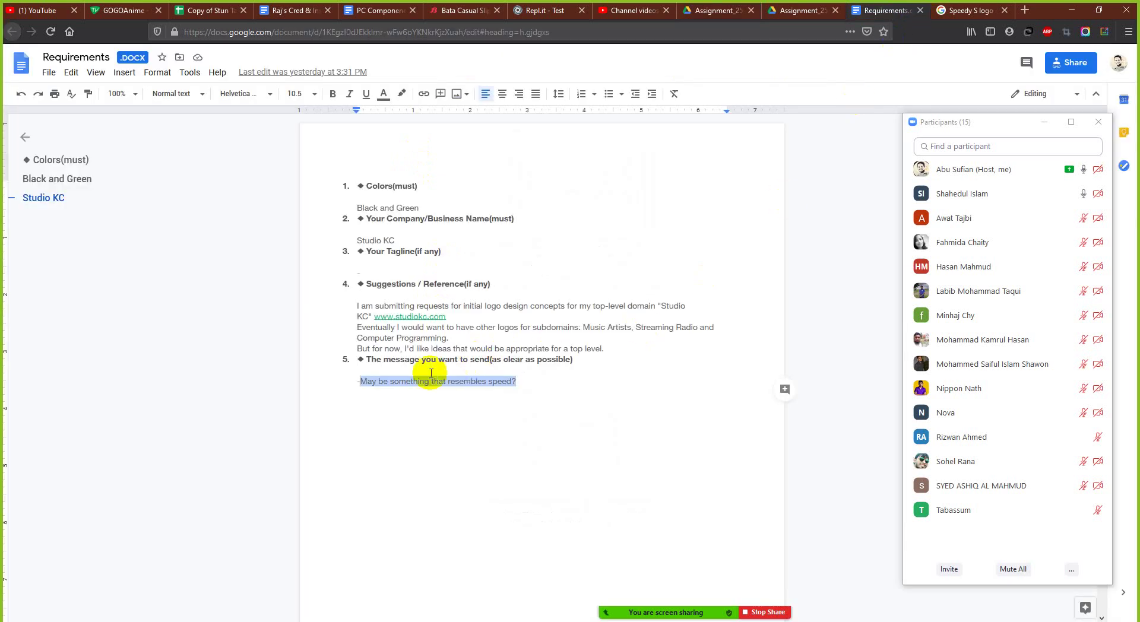
click(360, 384)
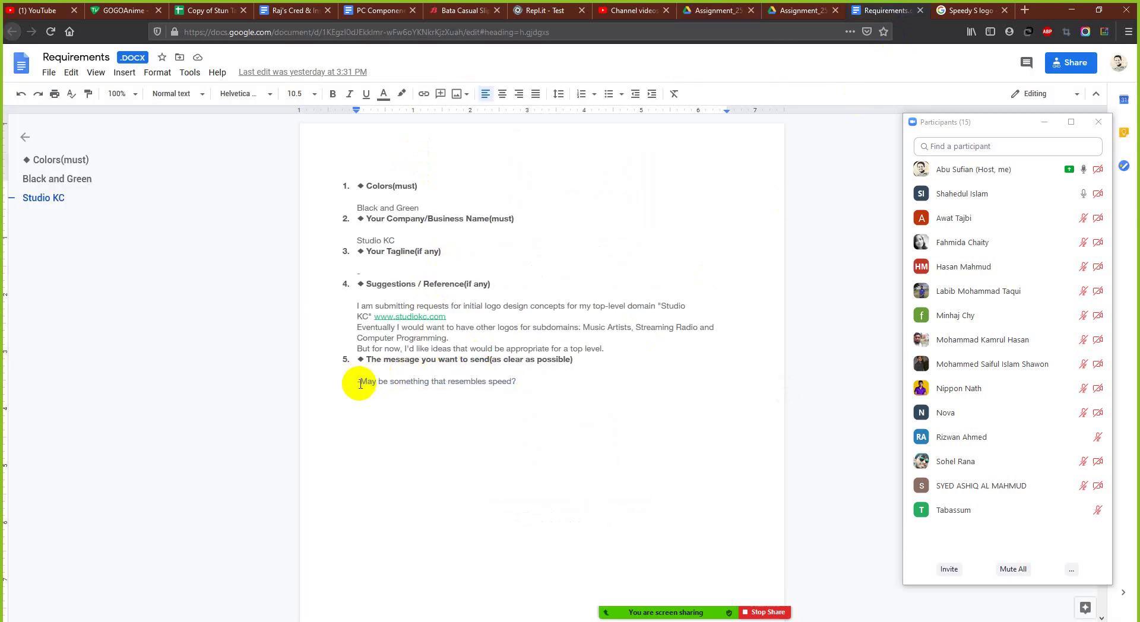
drag(359, 383, 516, 383)
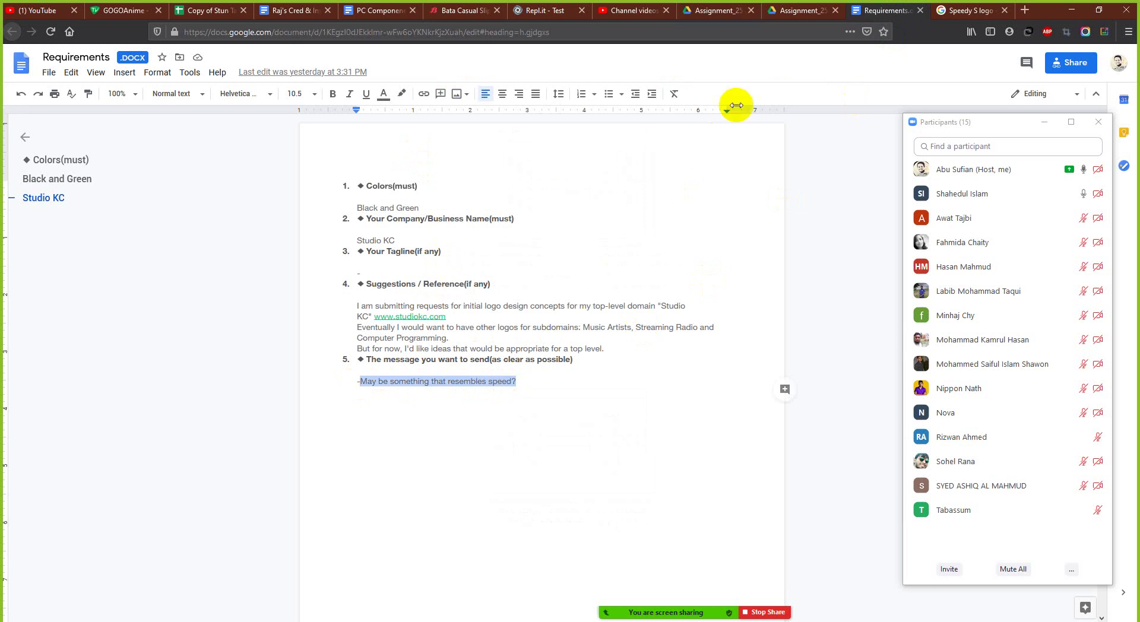
- Return to Logo-3.jpg, examine both radio-shaped Studio KC logos against the speed requirement, and close the image
click(724, 12)
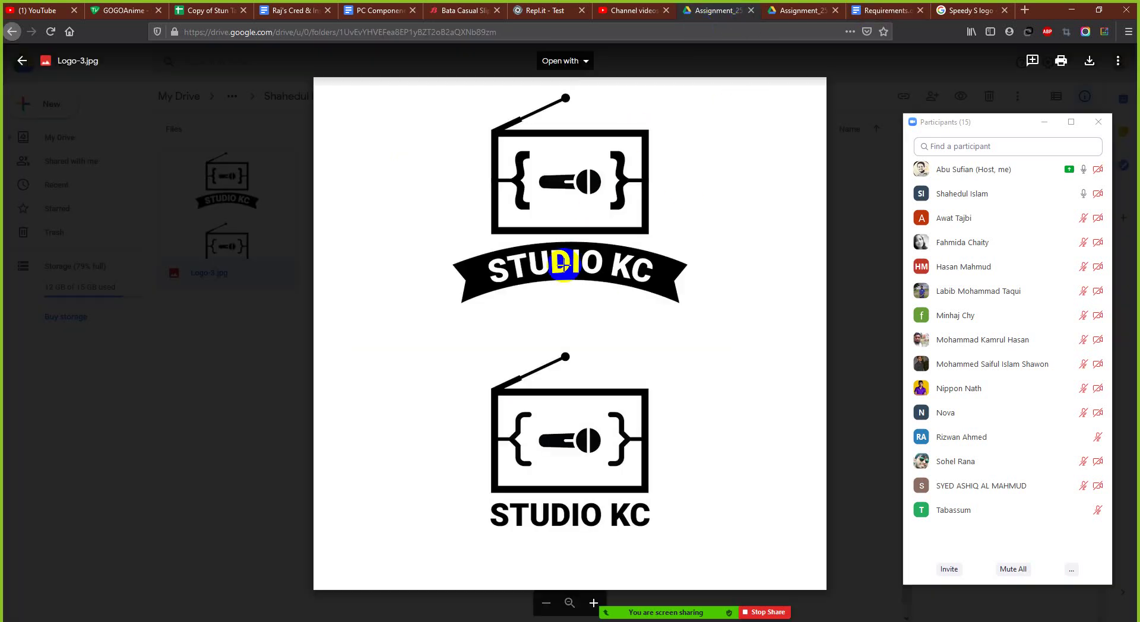
click(635, 236)
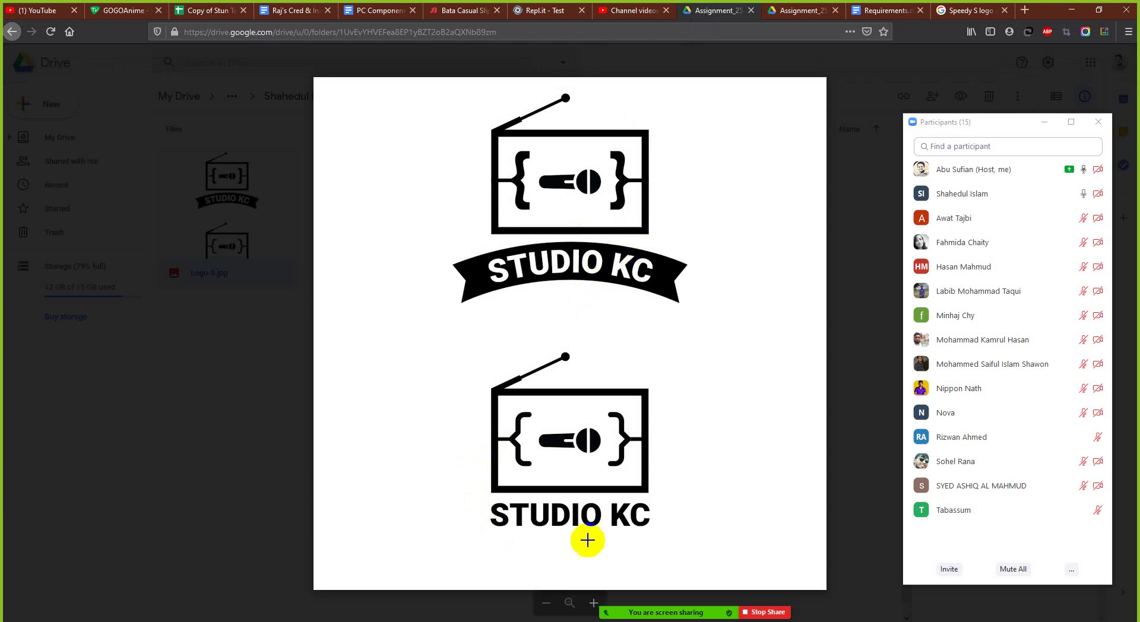
click(864, 72)
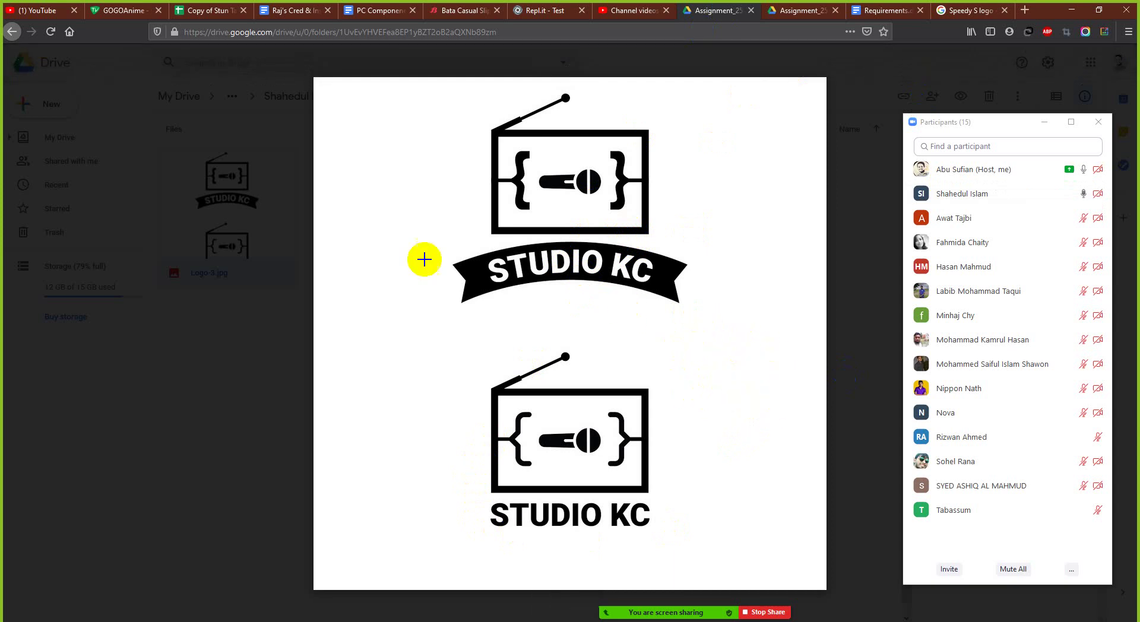
click(263, 331)
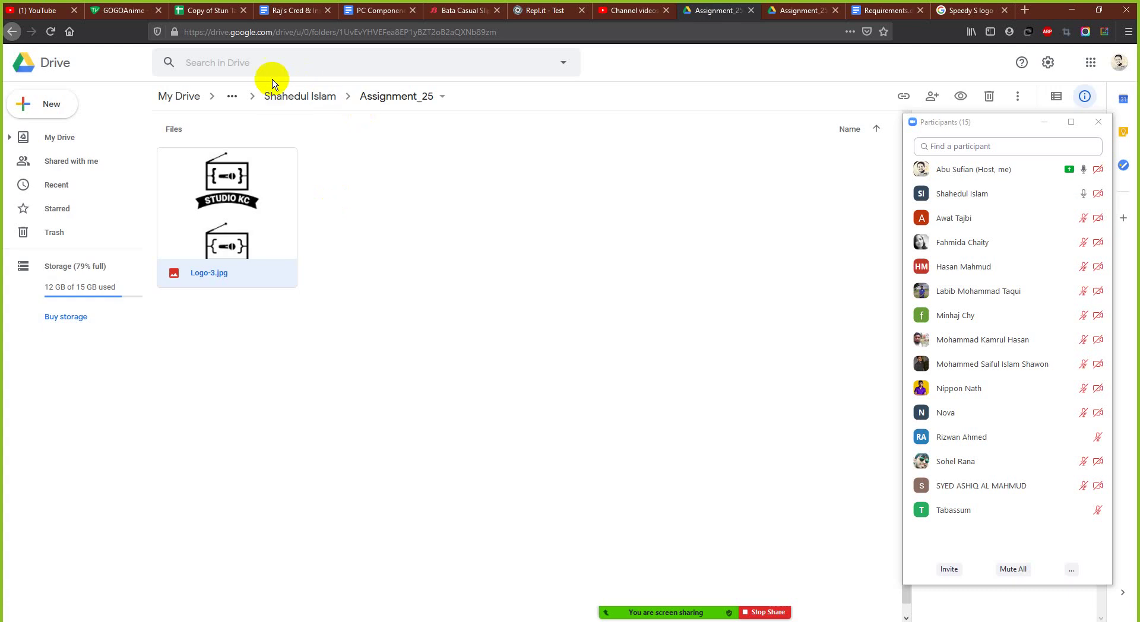
- Go back to the Students Work folder and open Studio-KC-Logo-Class-work.jpg from the next student's Assignment 25 folder
click(232, 95)
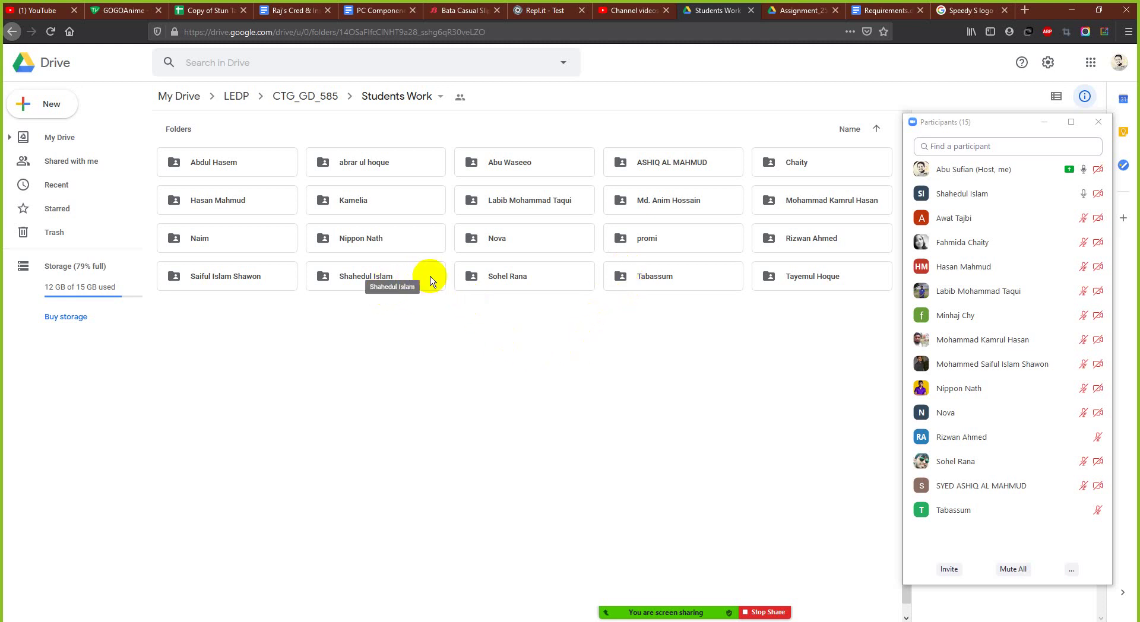
click(570, 290)
double_click(569, 291)
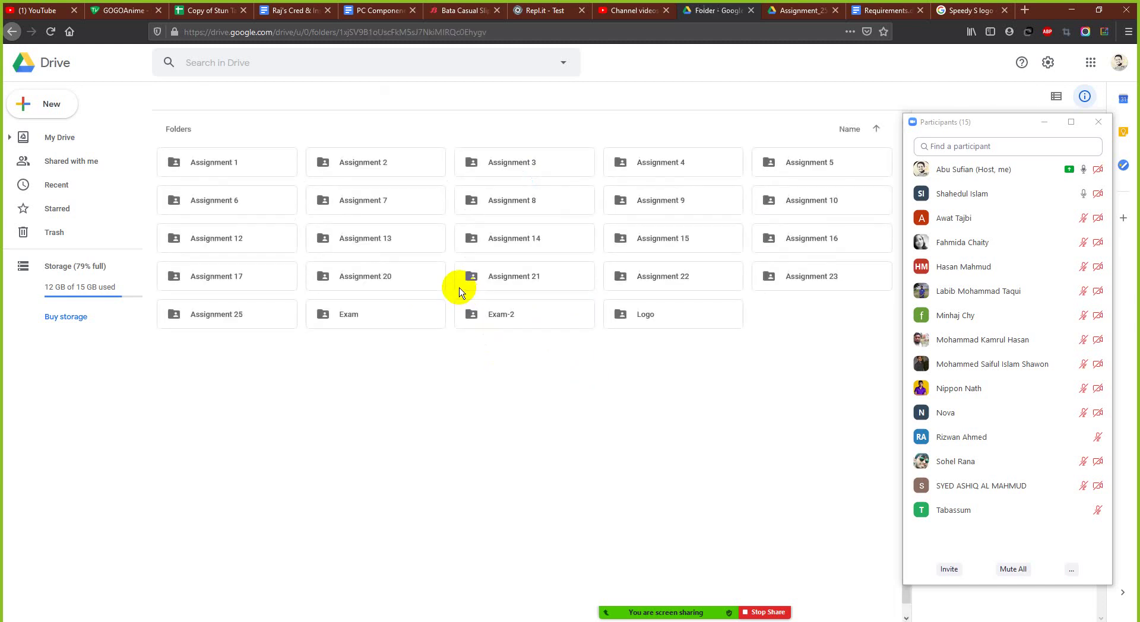
double_click(274, 328)
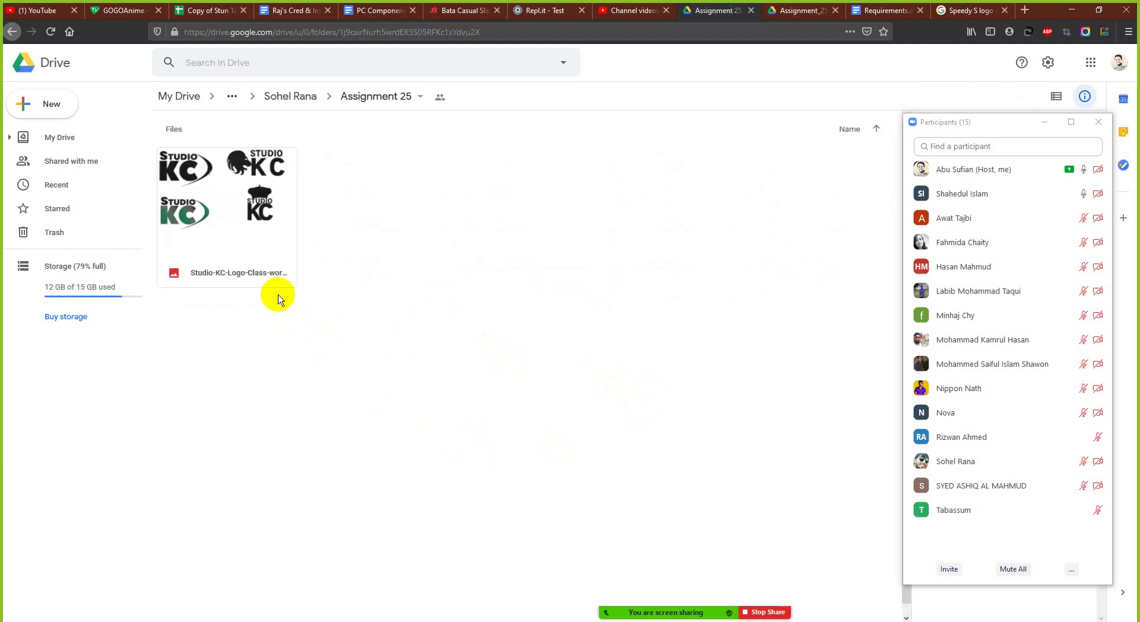
double_click(263, 248)
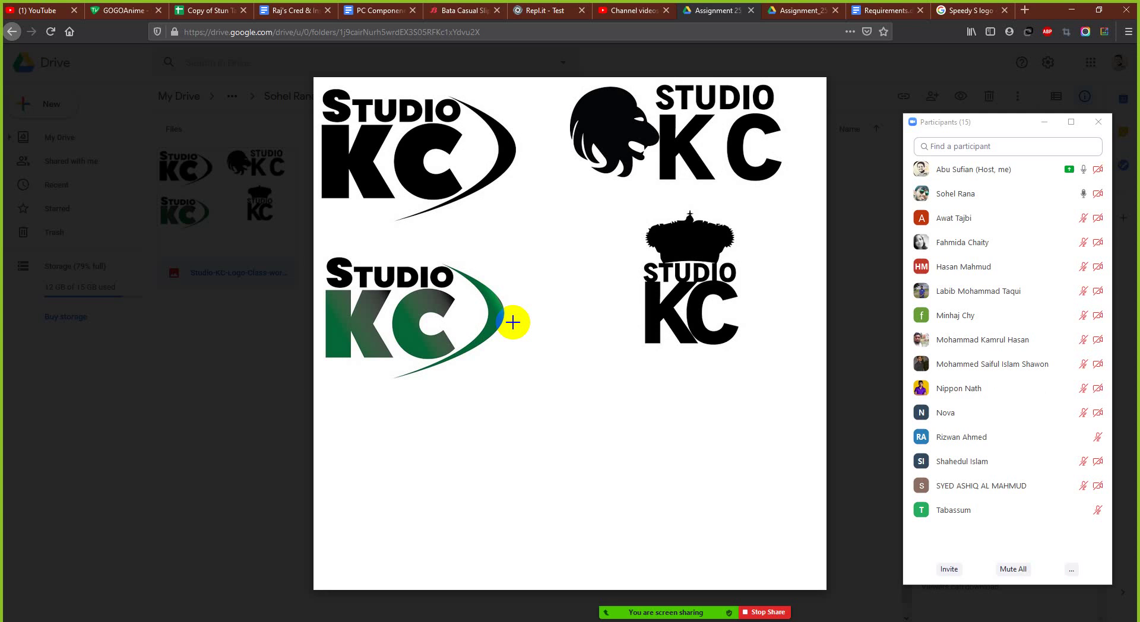
- Highlight the STUDIO text above KC in the black swoosh logo without leaving a comment
key(ctrl+shift+s)
drag(321, 89, 462, 123)
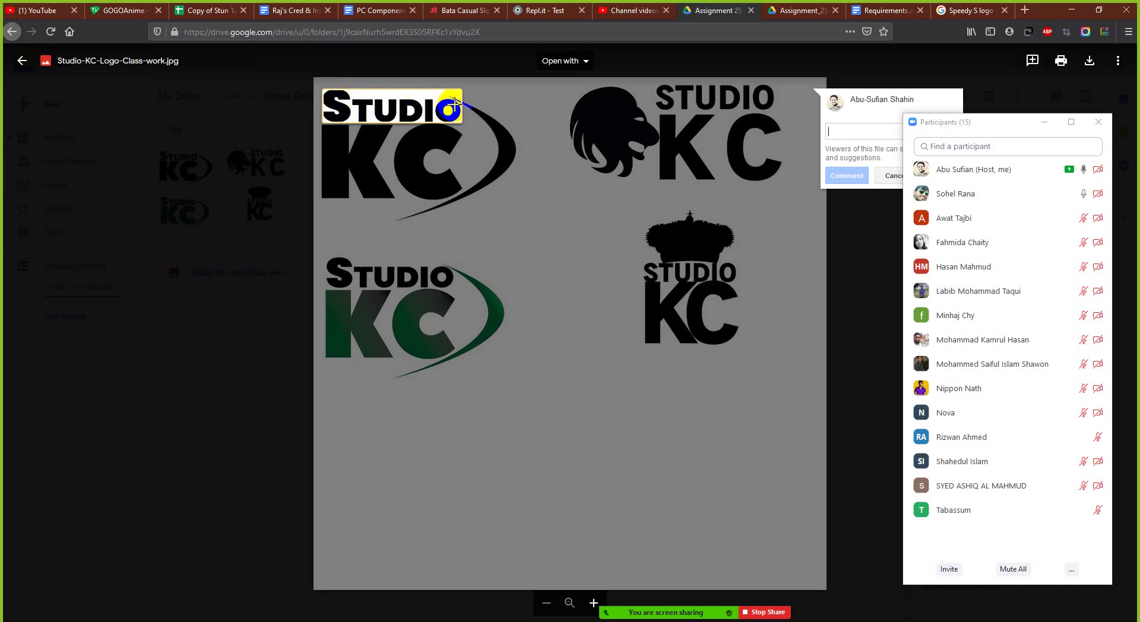
mouse_move(454, 106)
mouse_down()
mouse_move(453, 122)
mouse_move(332, 114)
mouse_up()
click(332, 119)
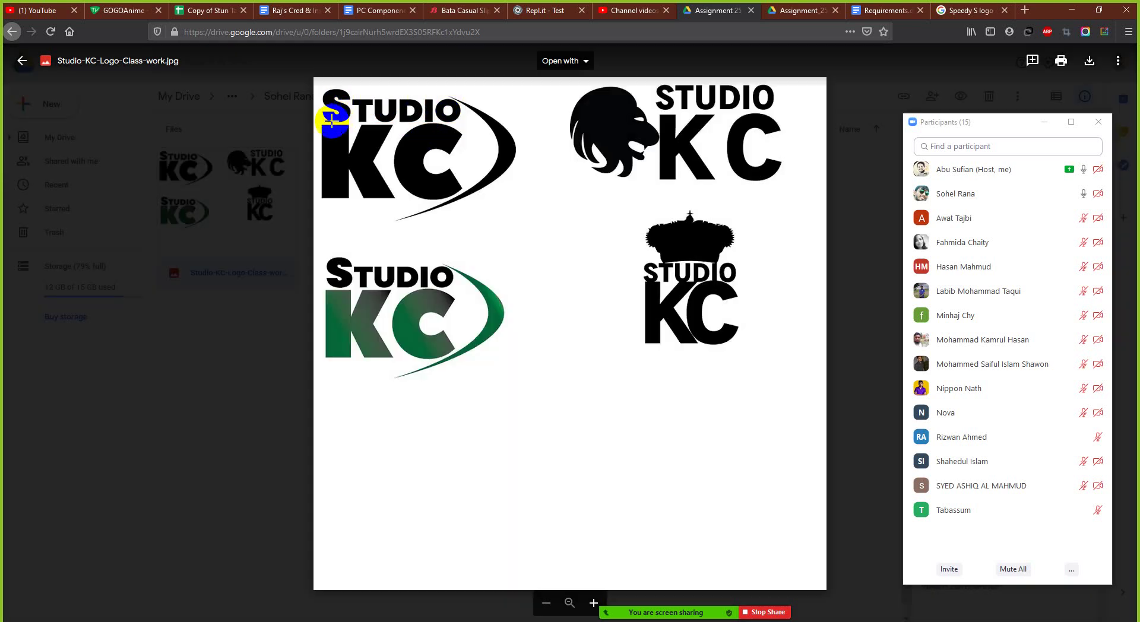
drag(330, 119, 458, 83)
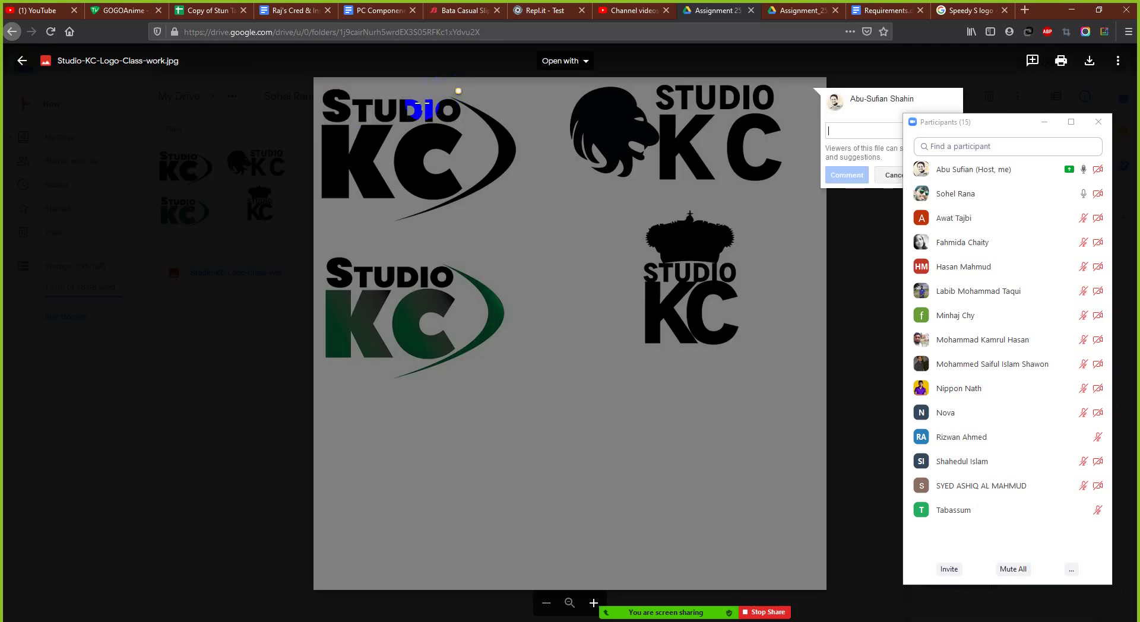
click(420, 109)
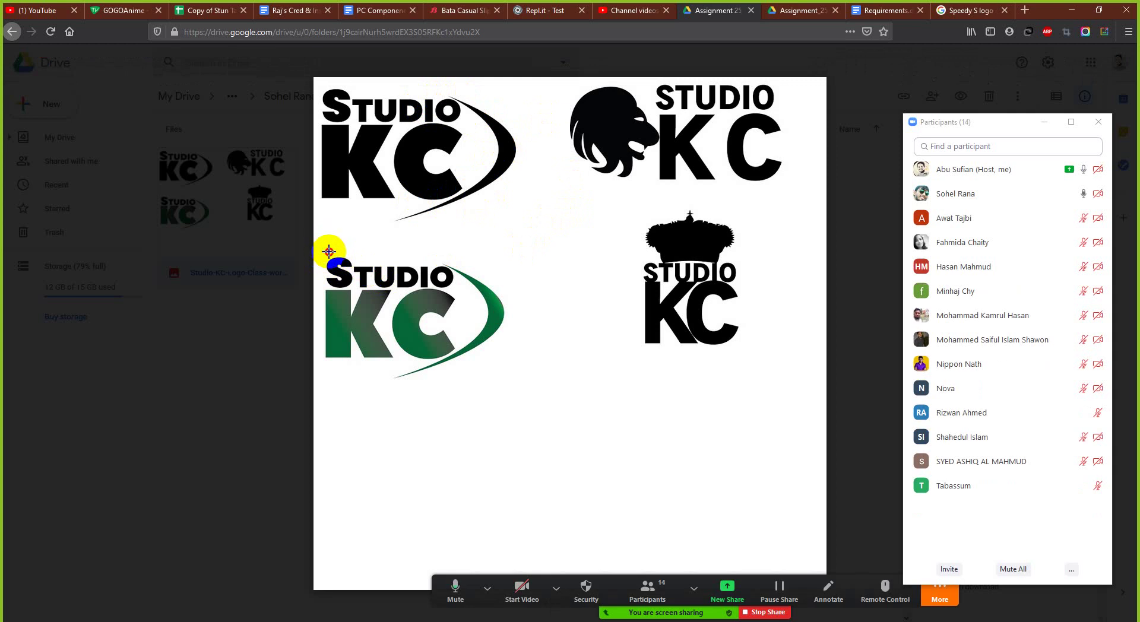
- Highlight the lion-head Studio KC logo without leaving a comment
key(Print)
mouse_move(323, 244)
mouse_down()
mouse_move(537, 359)
mouse_move(549, 397)
mouse_move(770, 244)
mouse_up()
key(Print)
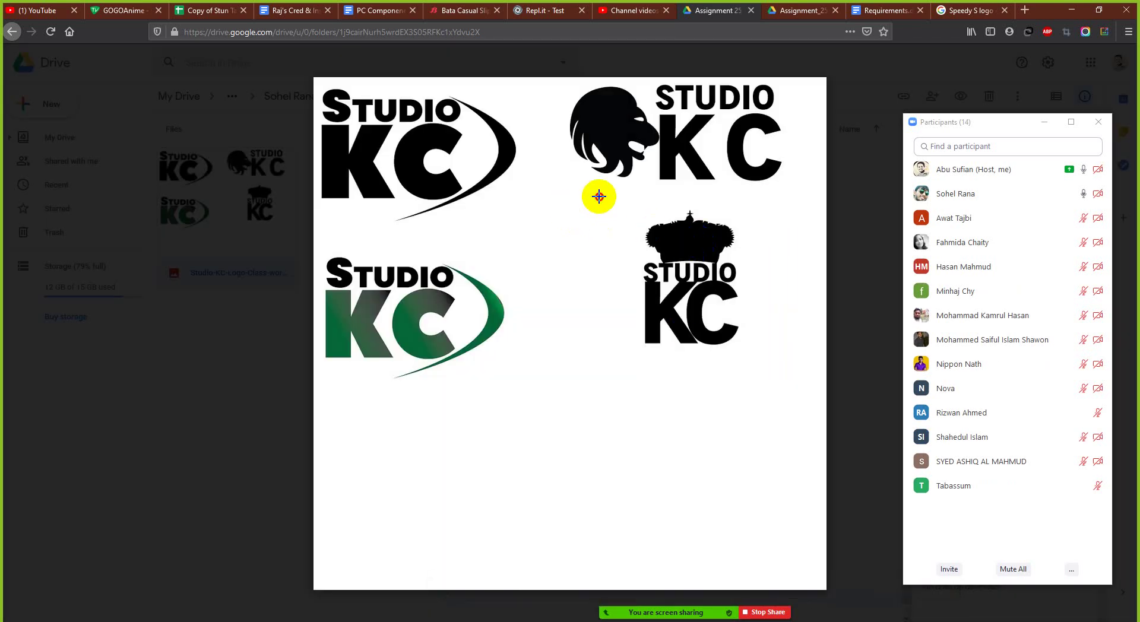
drag(569, 208, 791, 77)
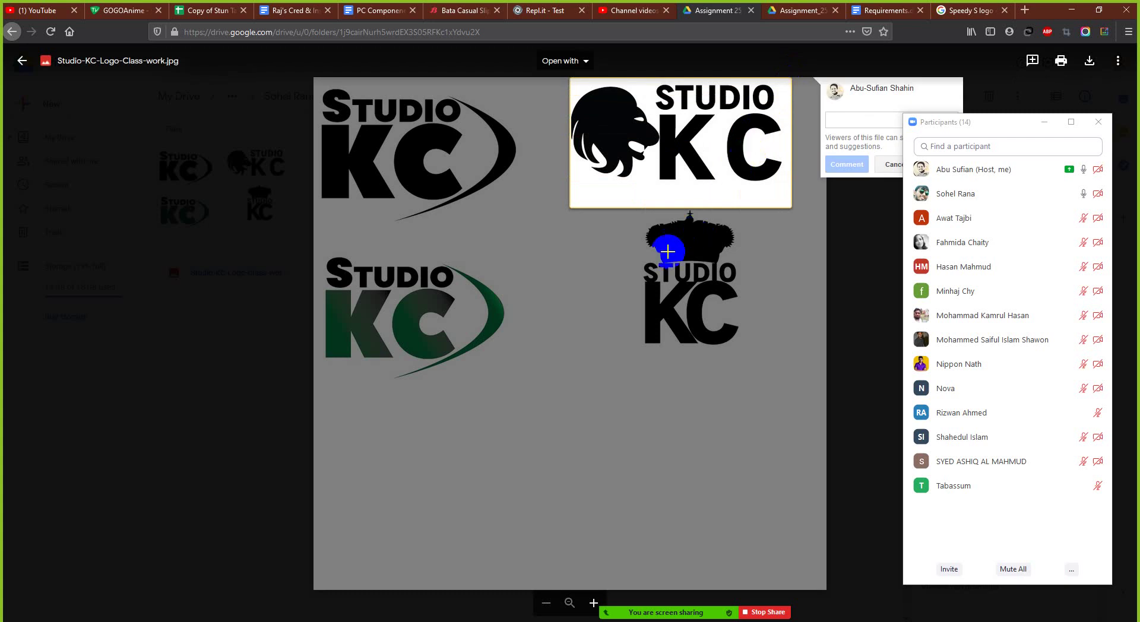
click(443, 284)
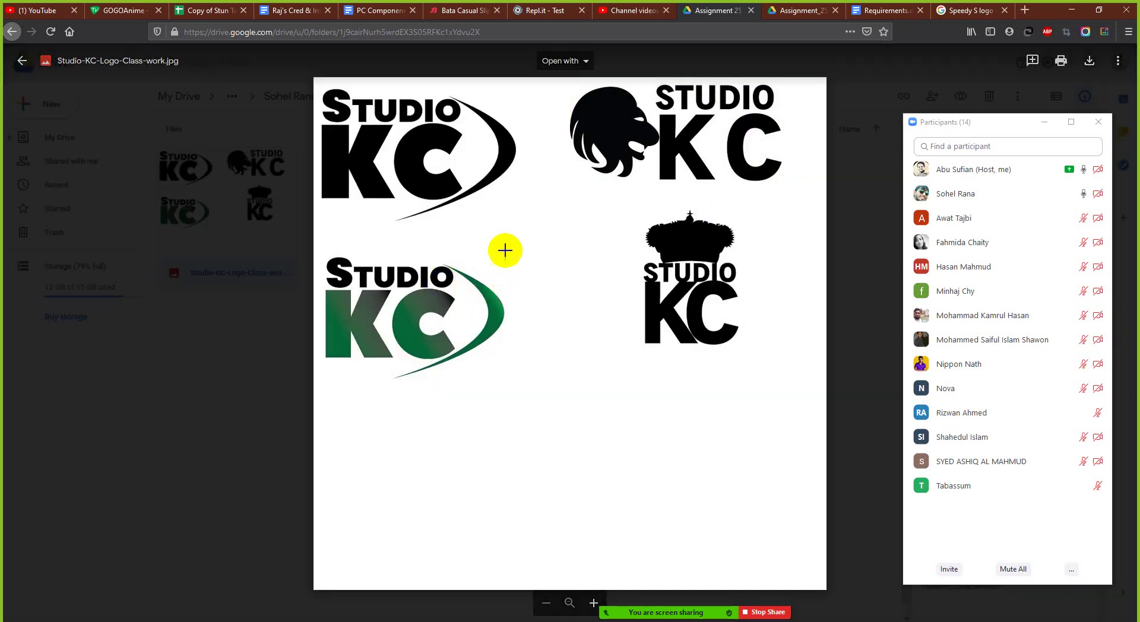
- Highlight the green swoosh logo, and examine the crown-topped Studio KC logo up close and highlight it, without commenting
drag(515, 228, 319, 402)
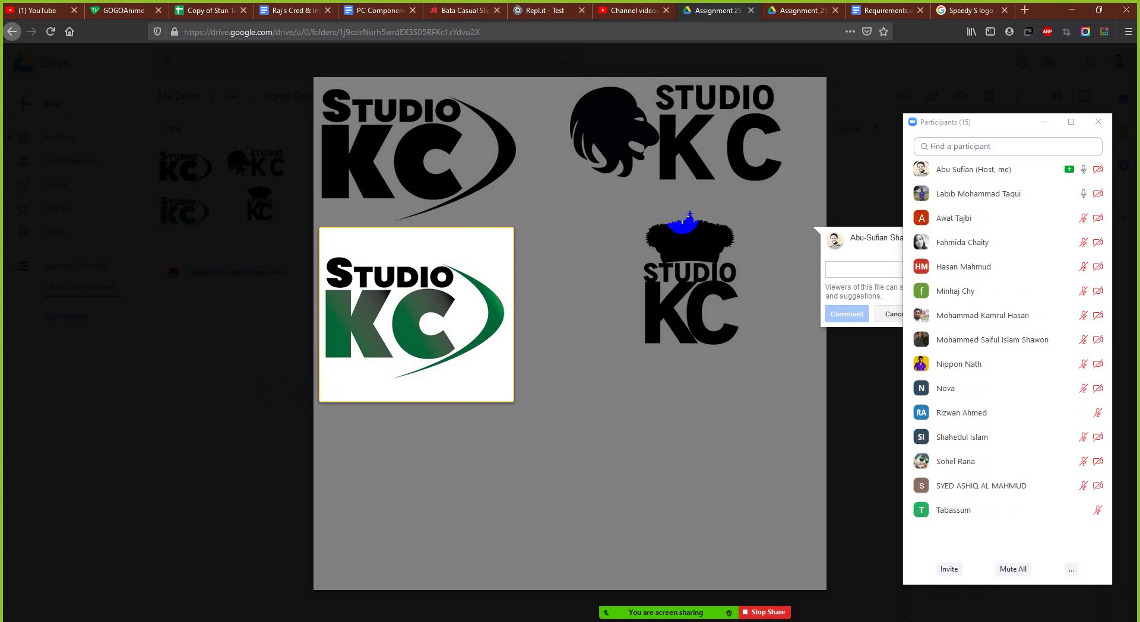
click(684, 238)
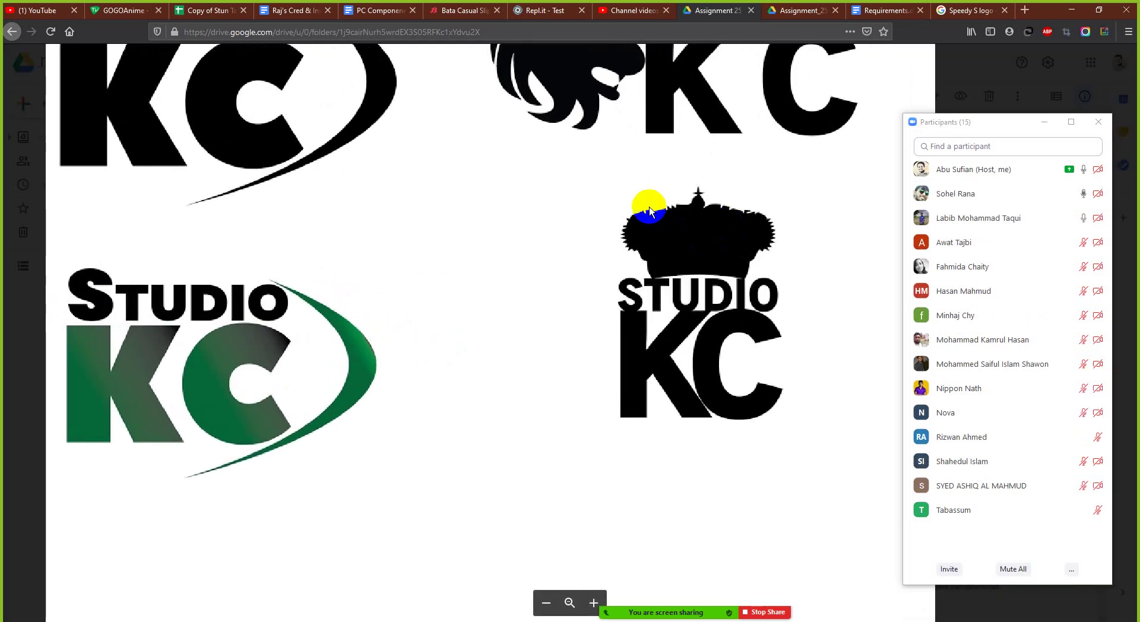
click(669, 258)
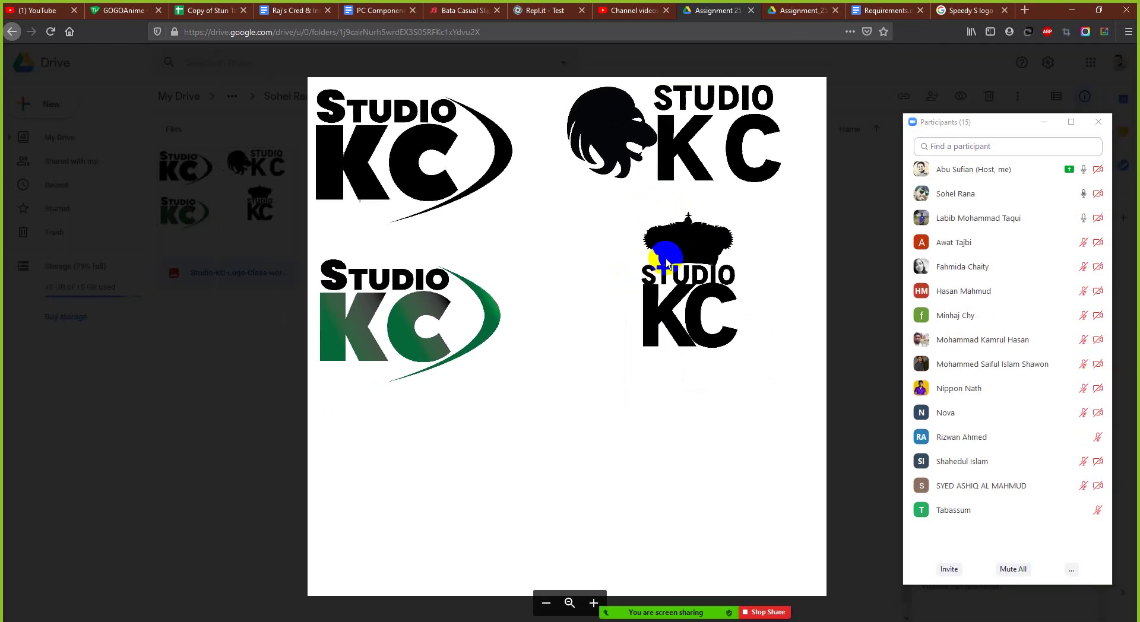
click(637, 246)
drag(633, 208, 750, 353)
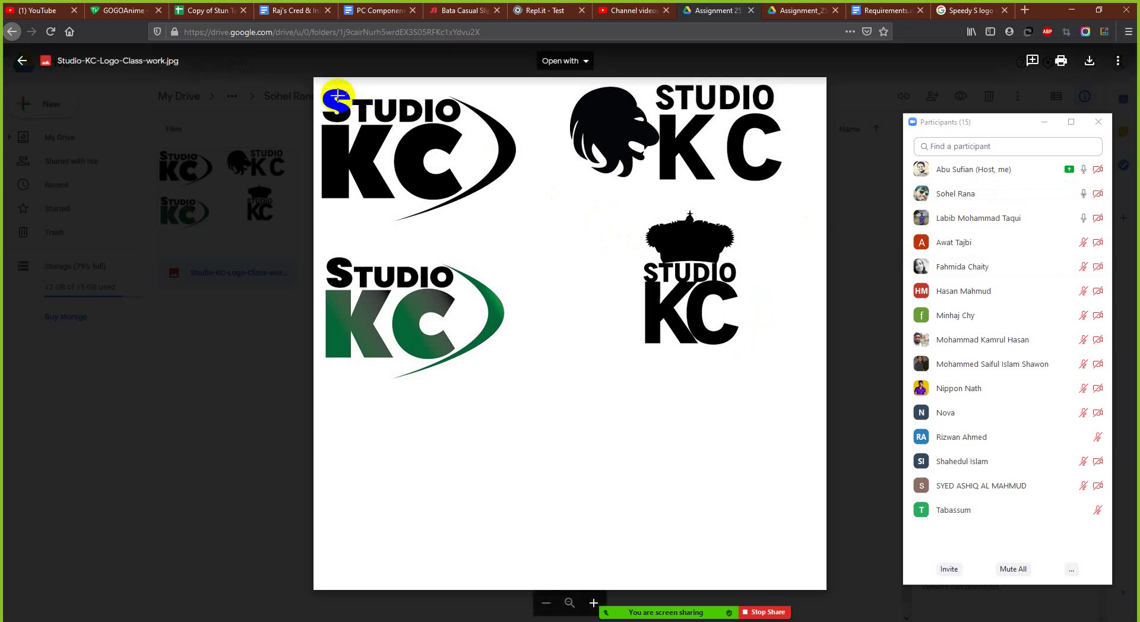
- Highlight the whole black swoosh Studio KC logo without commenting, and close Studio-KC-Logo-Class-work.jpg
key(Print)
drag(320, 86, 508, 222)
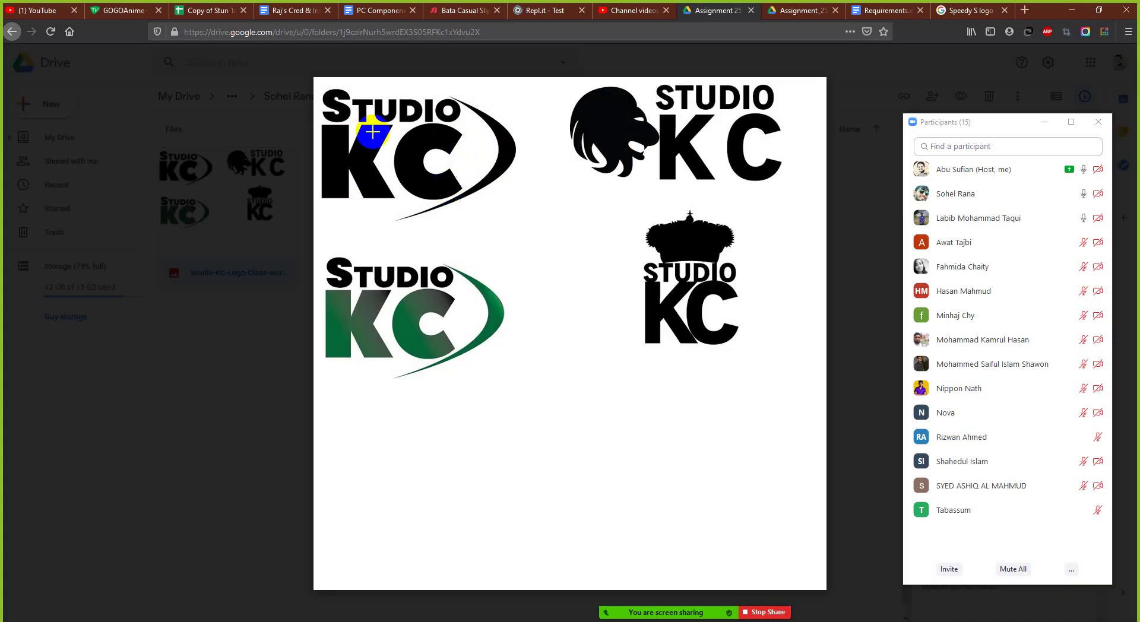
click(852, 387)
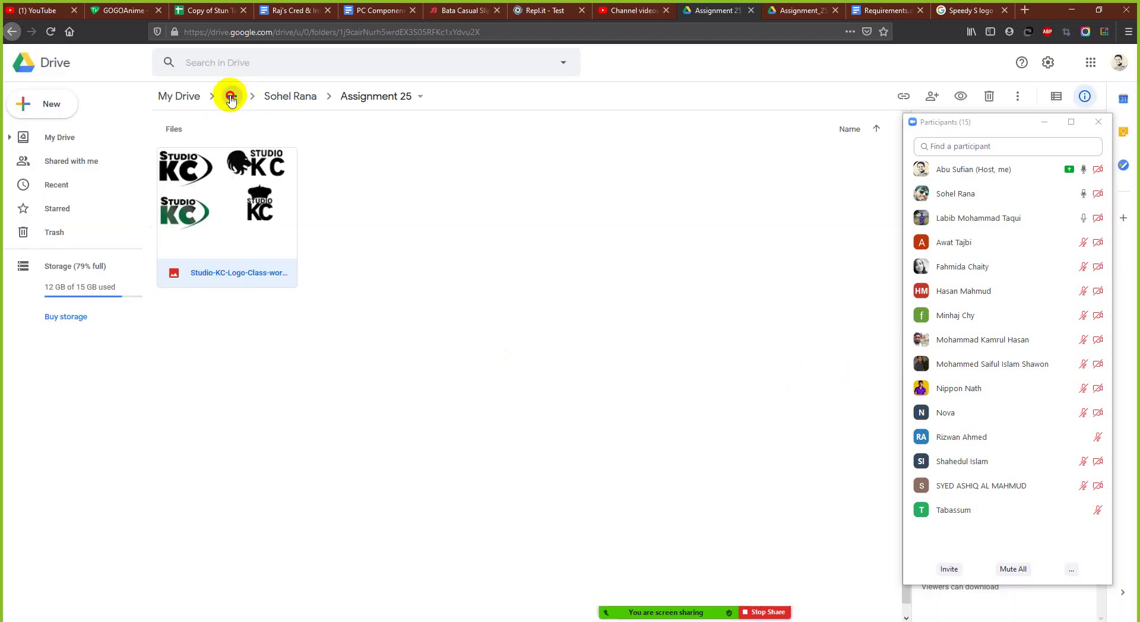
- Return to the Students Work folder and open the ASSIGNMENT 25 folder of the student listed after the one just reviewed
click(231, 97)
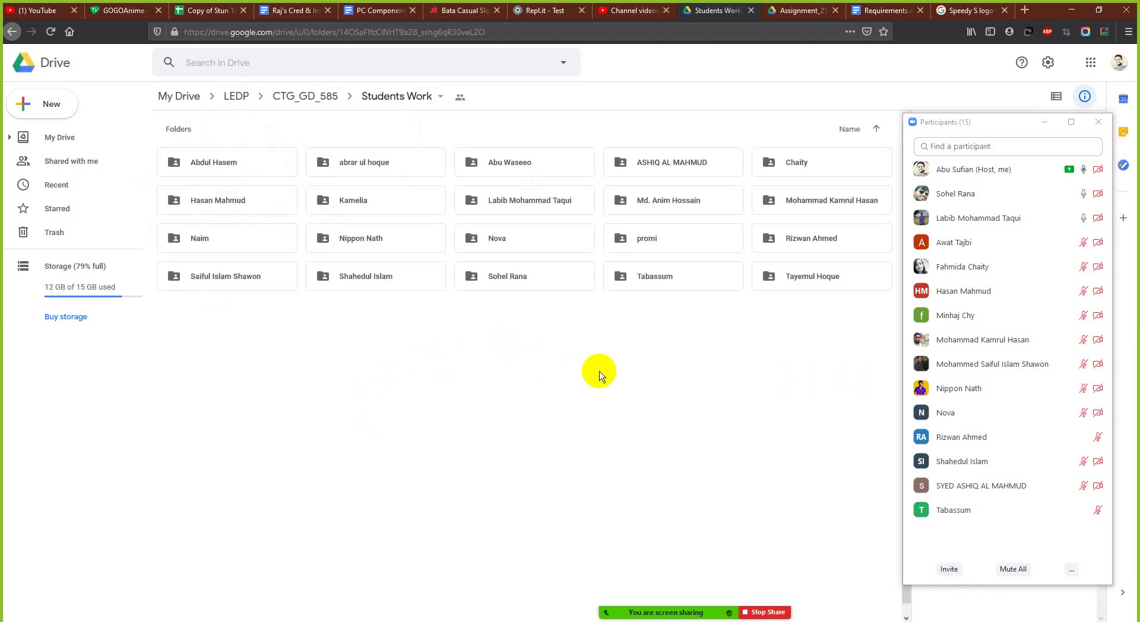
click(681, 280)
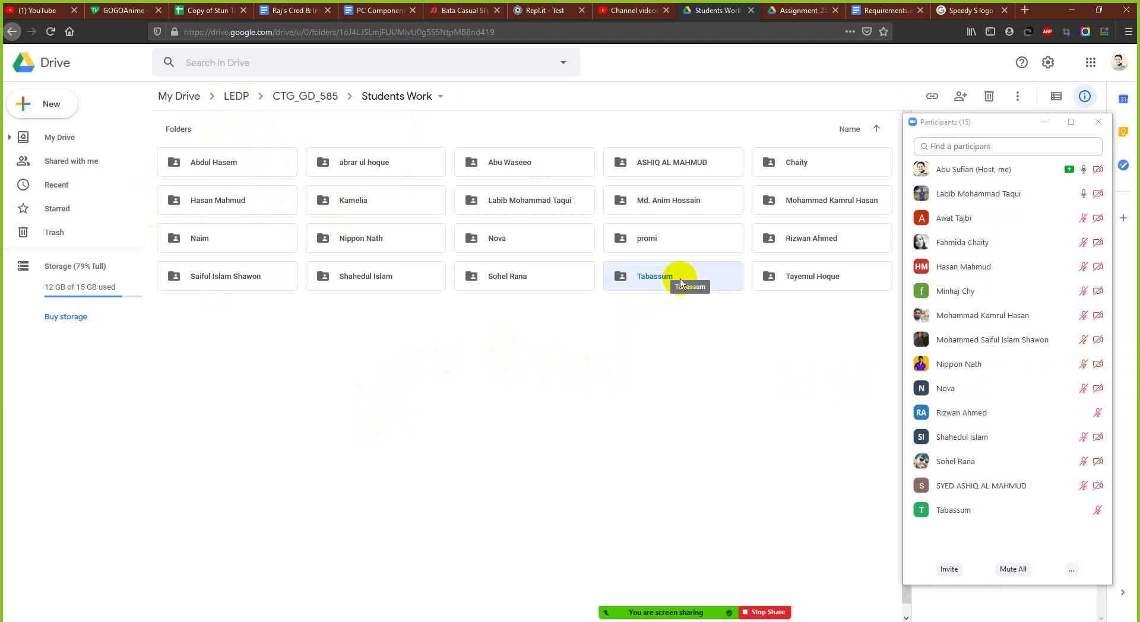
double_click(680, 281)
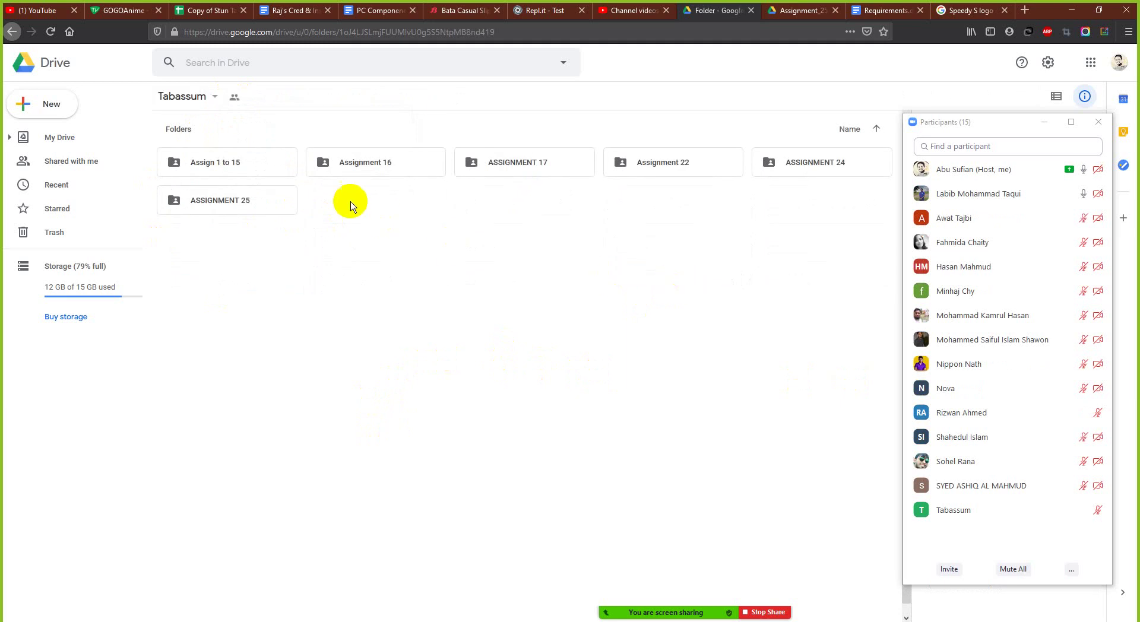
double_click(259, 208)
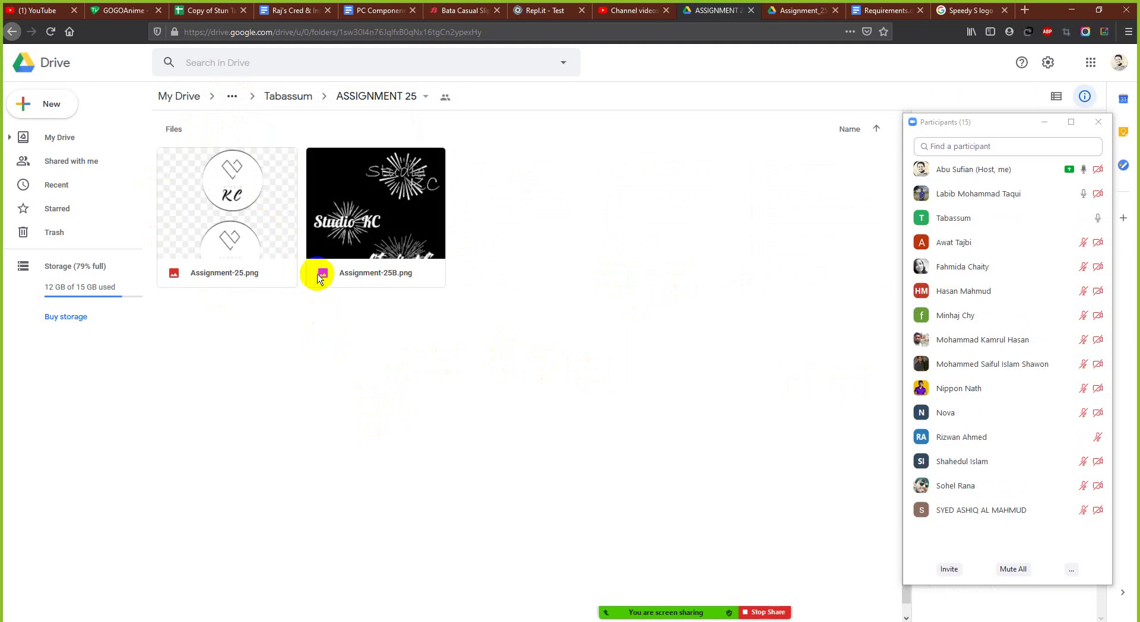
- View Assignment-25.png and highlight the area covering both circular heart-shaped Studio KC logos without commenting
double_click(262, 214)
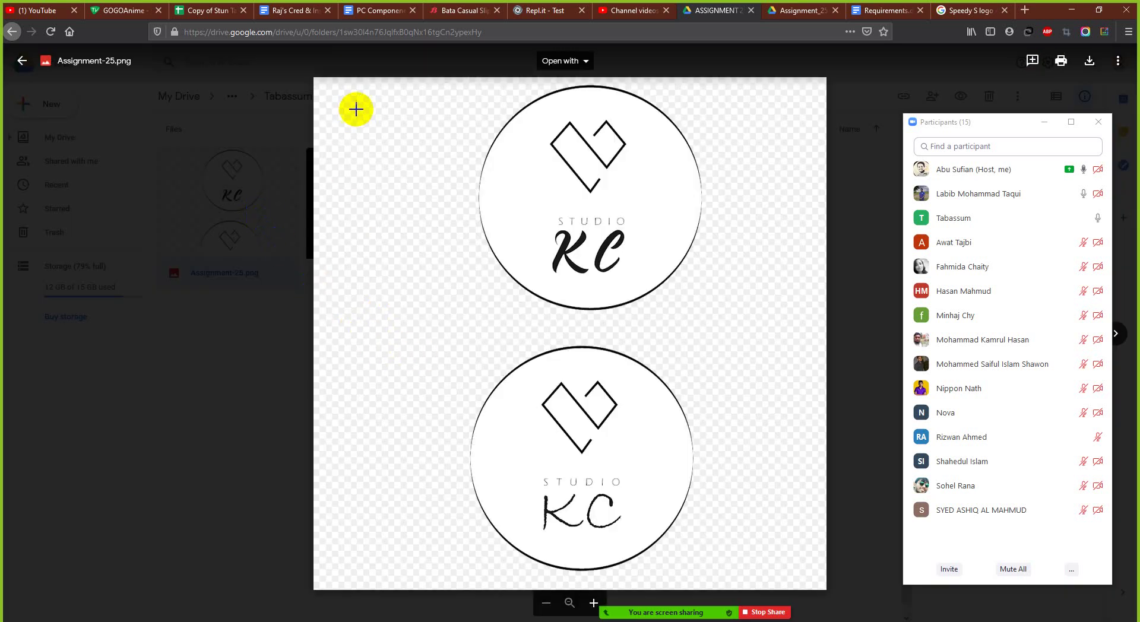
drag(361, 103, 767, 583)
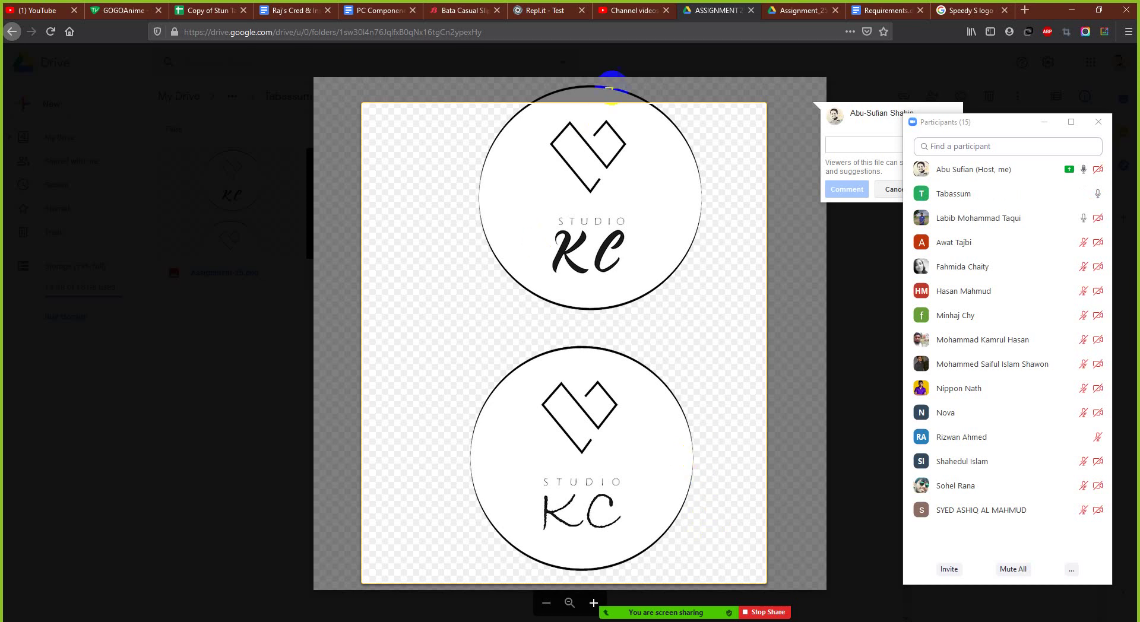
click(588, 121)
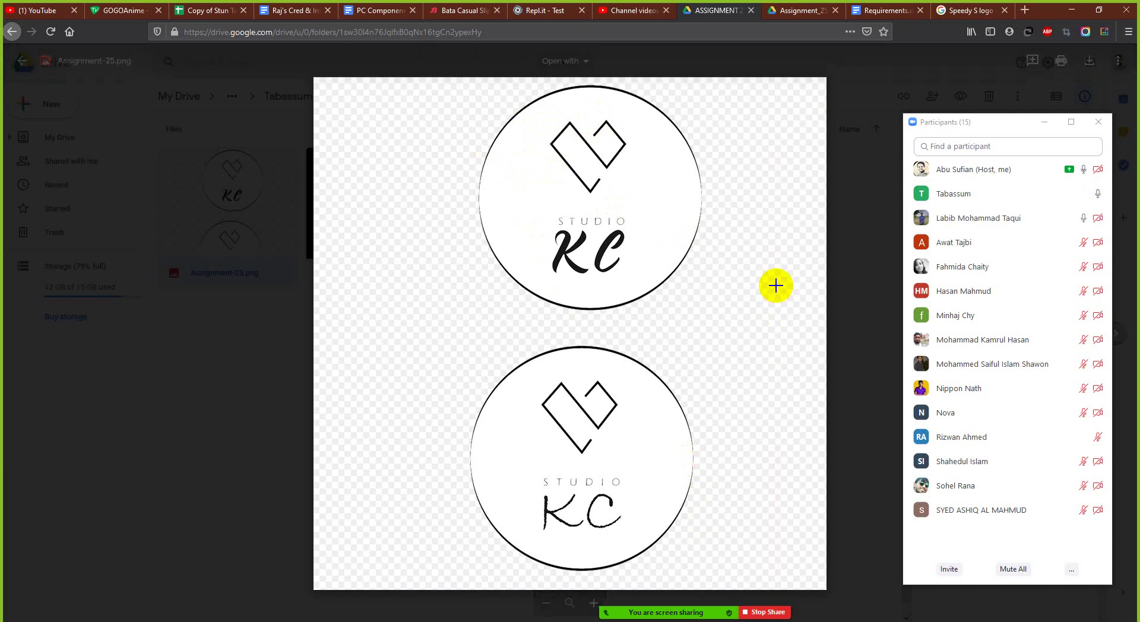
- View Assignment-25B.png, highlight the middle starburst Studio KC logo without commenting, and close the image
click(1116, 333)
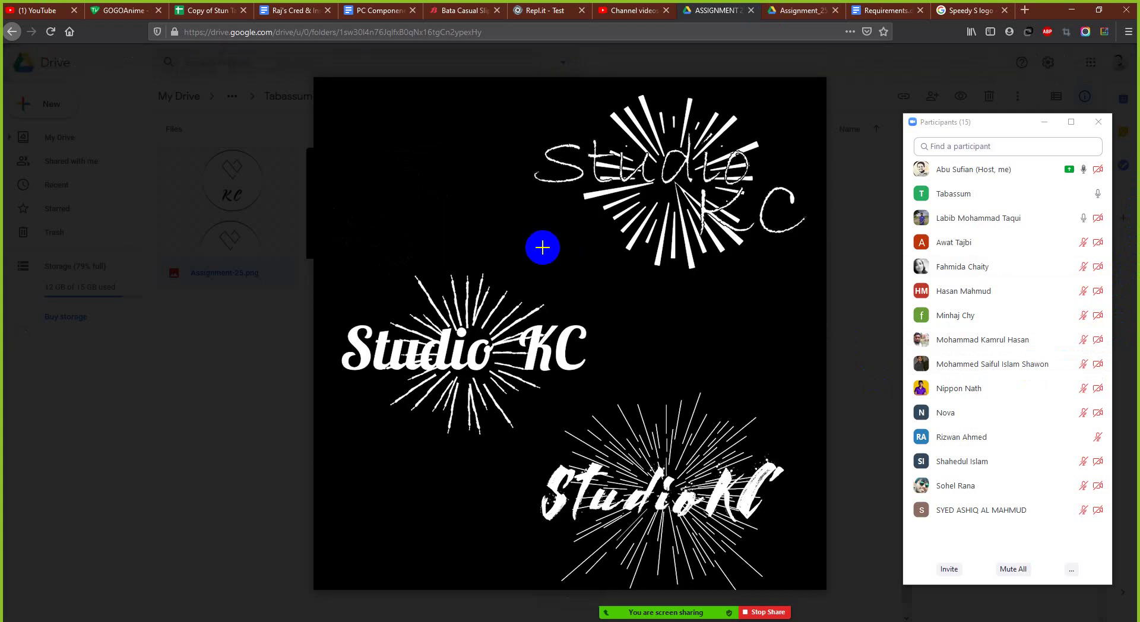
click(470, 323)
drag(326, 309, 606, 393)
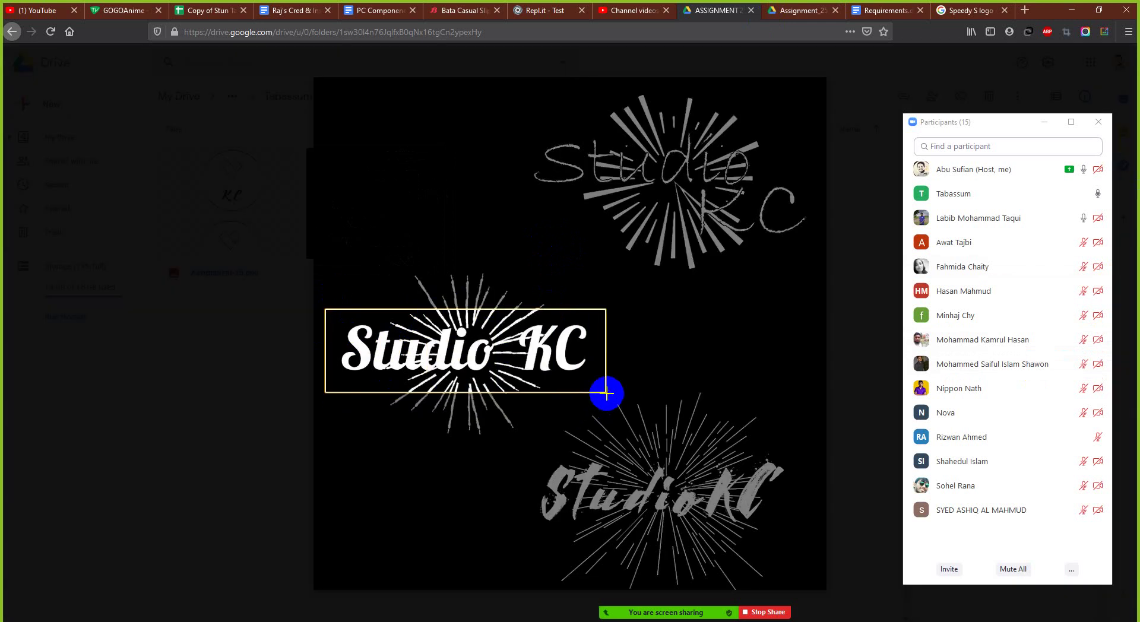
click(493, 360)
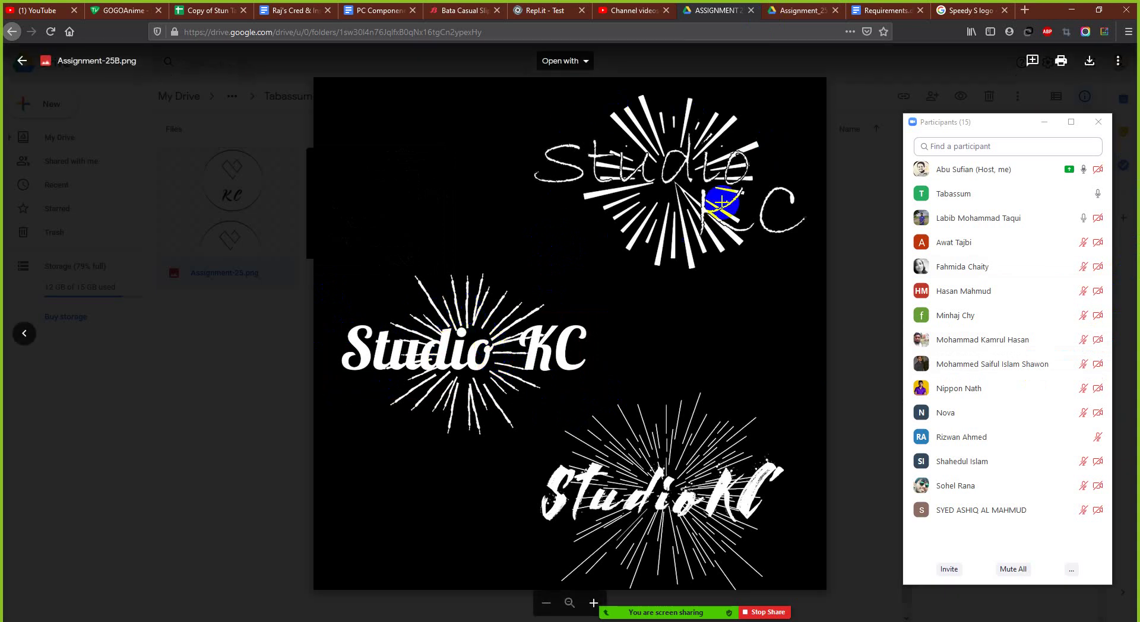
click(867, 281)
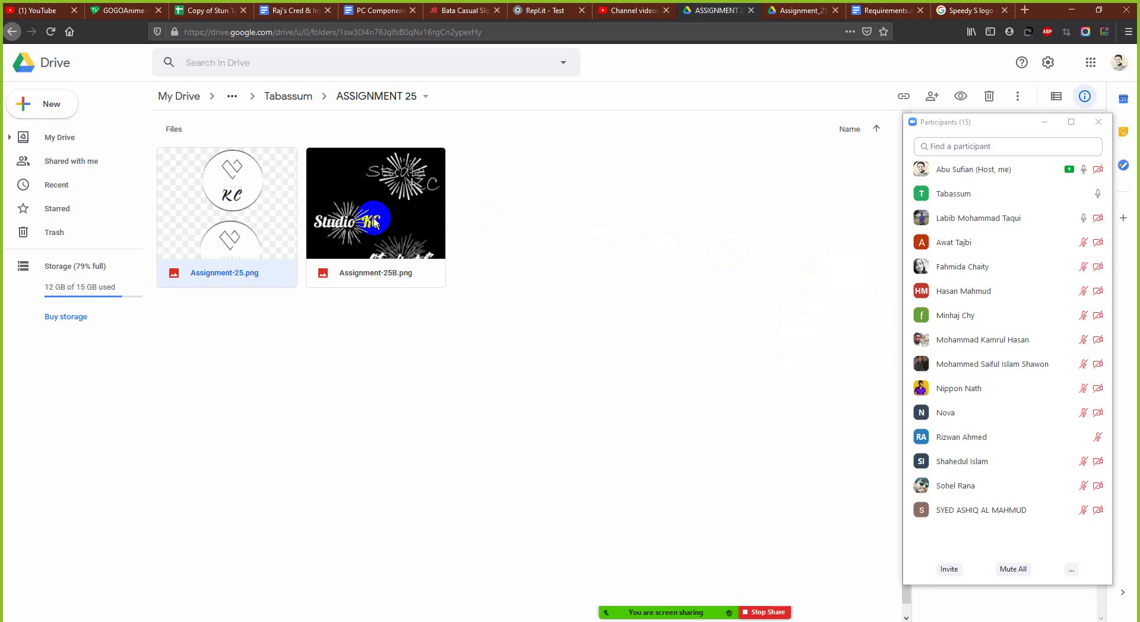
- View Assignment-25.png, highlight the upper circular heart-shaped Studio KC logo without commenting, and close the image
double_click(267, 205)
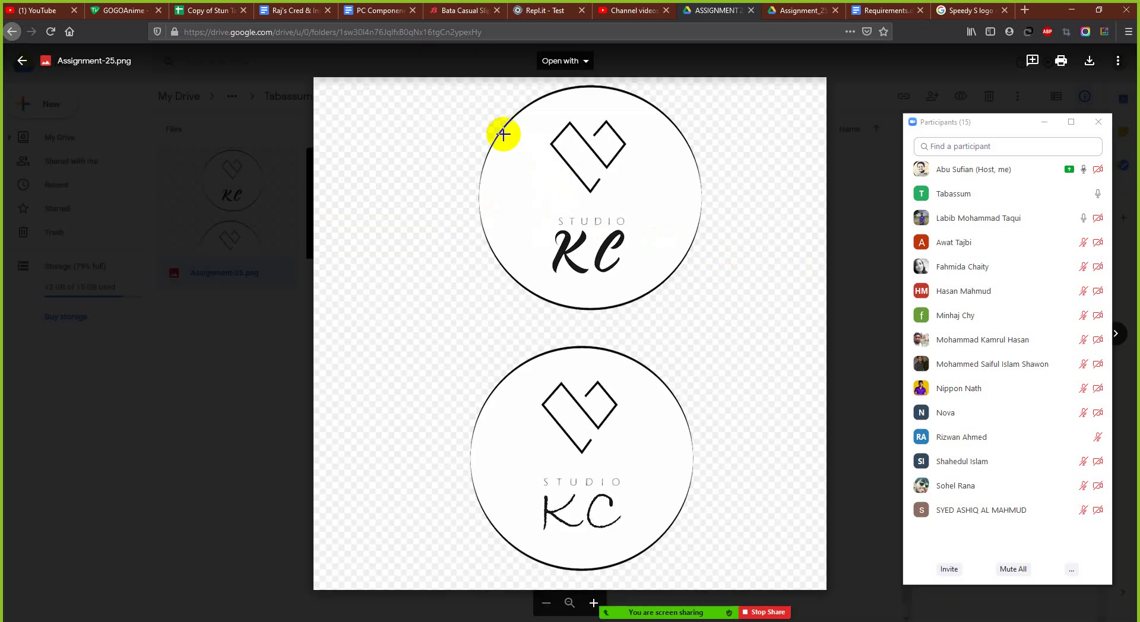
key(Print)
drag(486, 109, 693, 290)
click(287, 365)
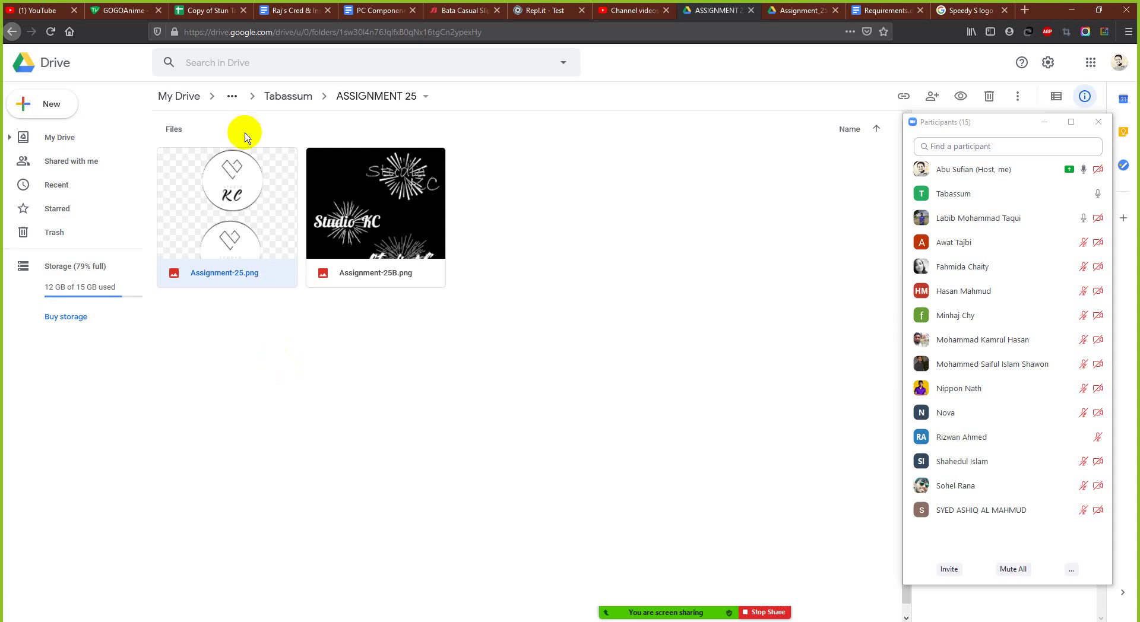
- Go back up the folder path, open another student's folder 25, and view logo-gesign-25-Assignments.jpg
click(234, 97)
click(279, 163)
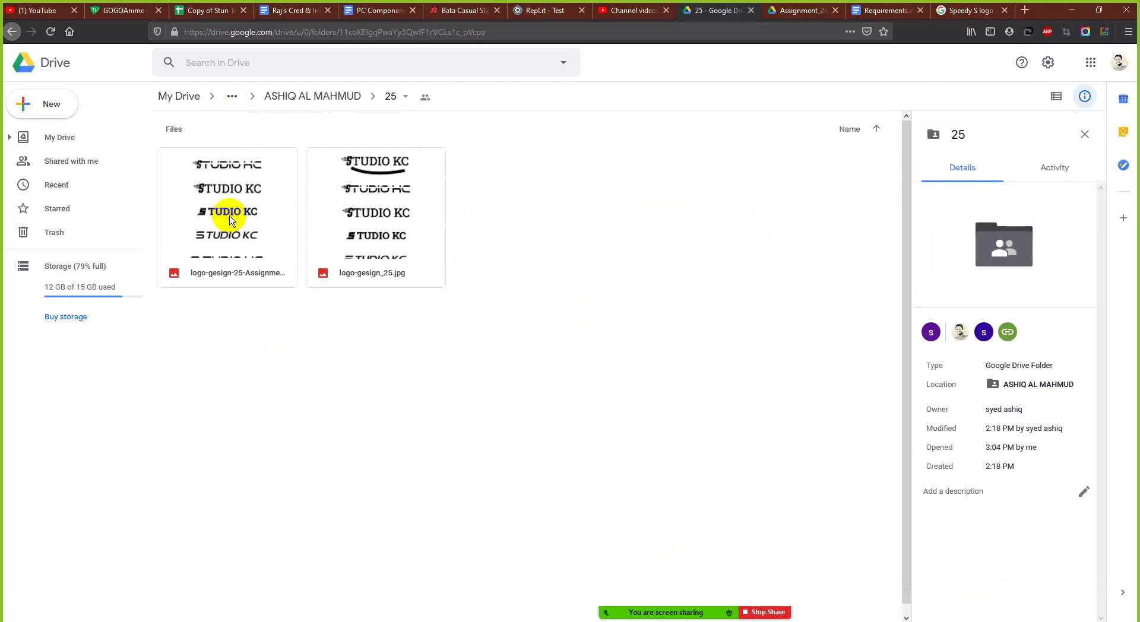
double_click(231, 220)
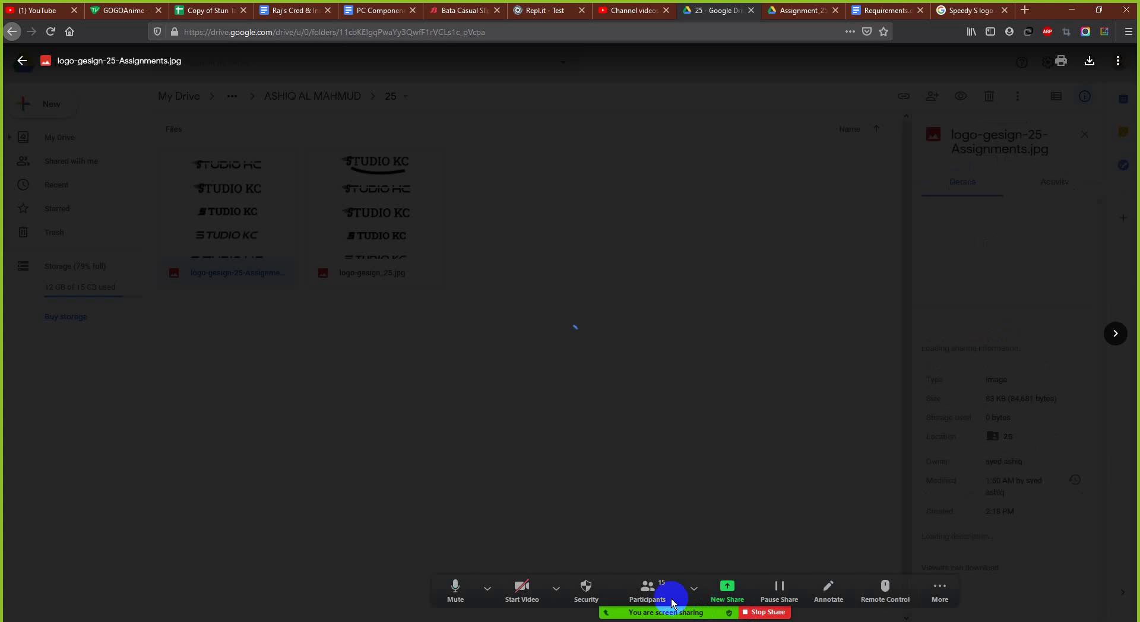
- Check the participants list of the Zoom meeting and close it
click(650, 585)
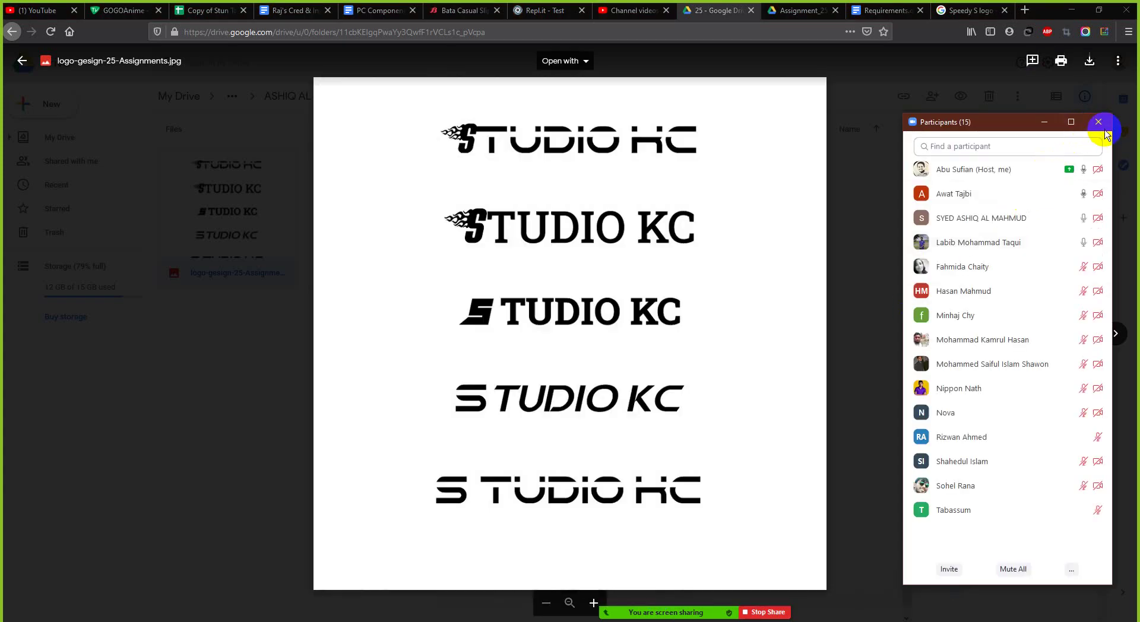
click(1103, 126)
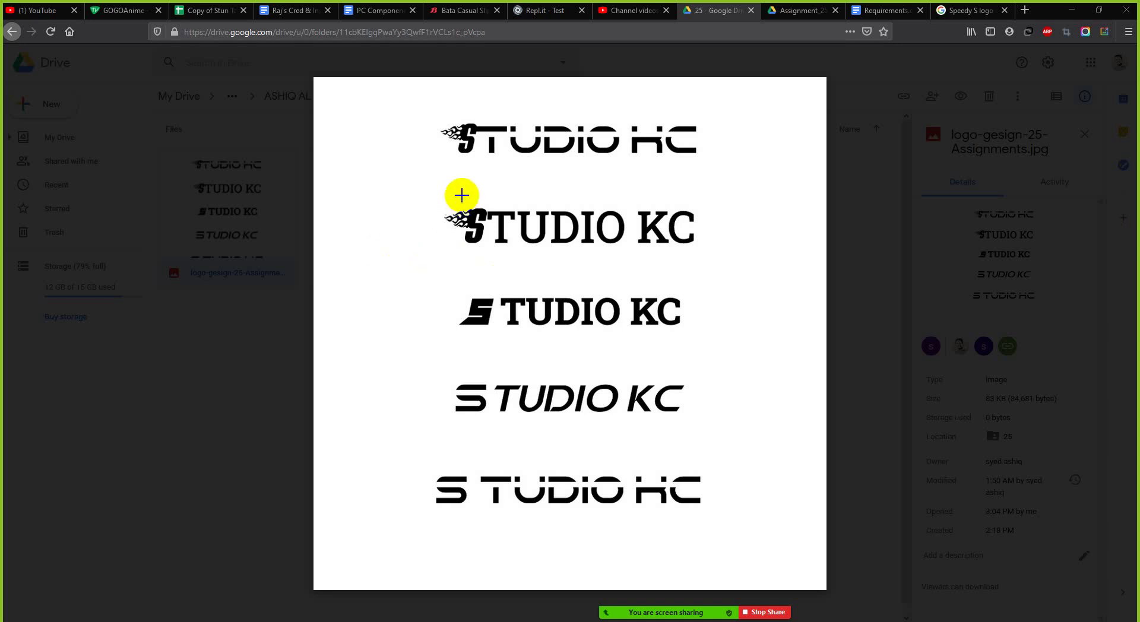
- Highlight the second Studio KC logo with the flaming S, and the slanted fourth logo, without commenting
drag(424, 191, 707, 262)
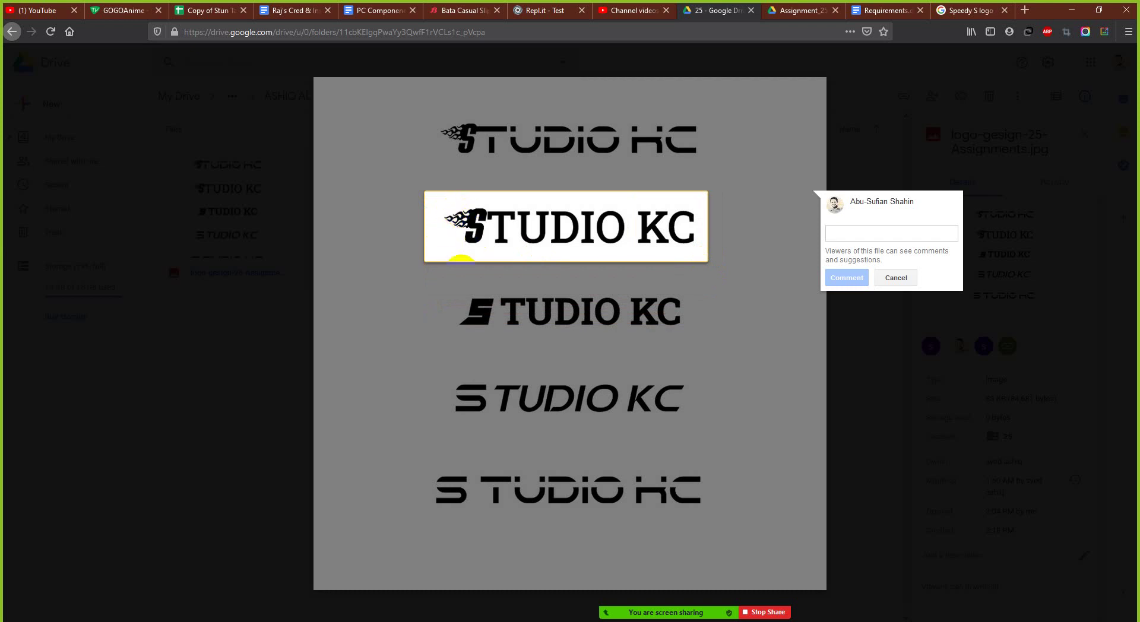
click(434, 298)
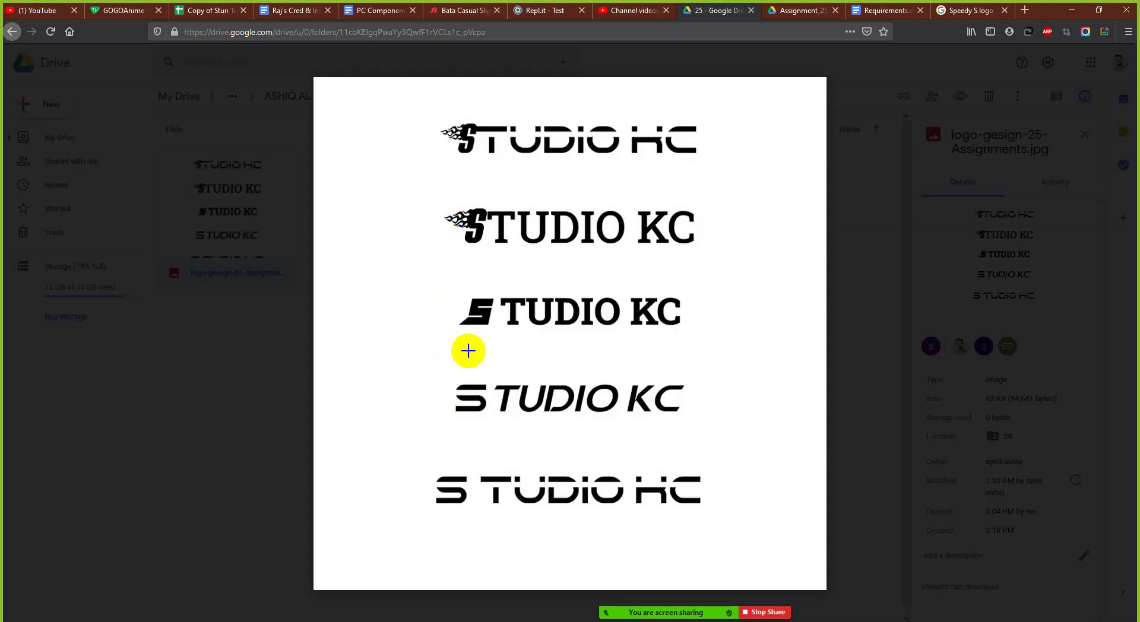
drag(448, 198, 702, 252)
key(Escape)
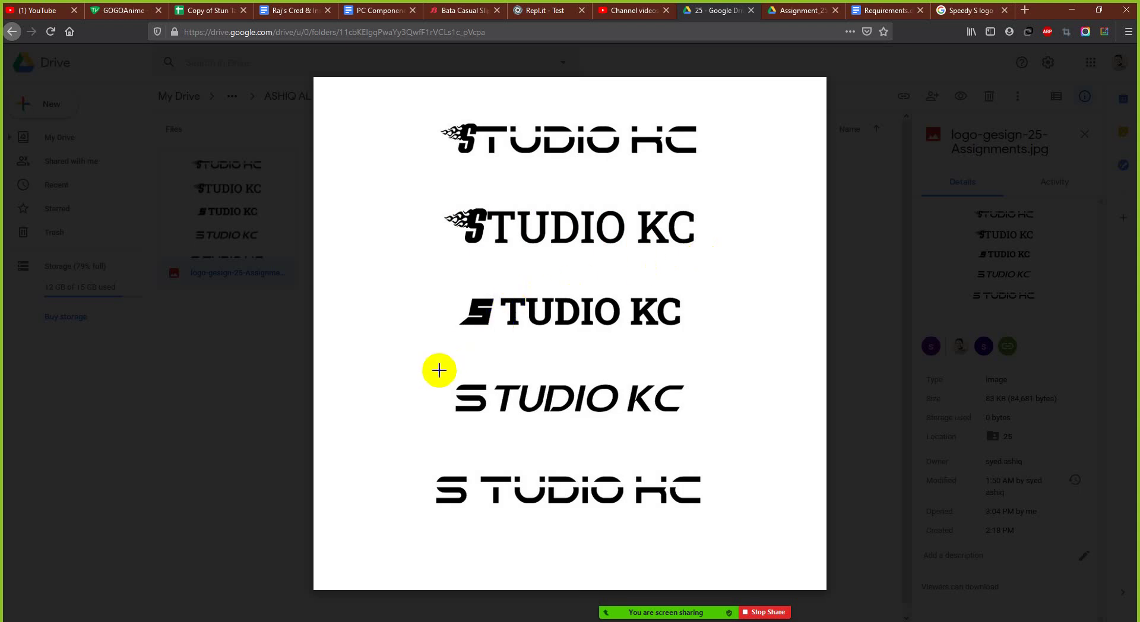
drag(443, 378, 692, 418)
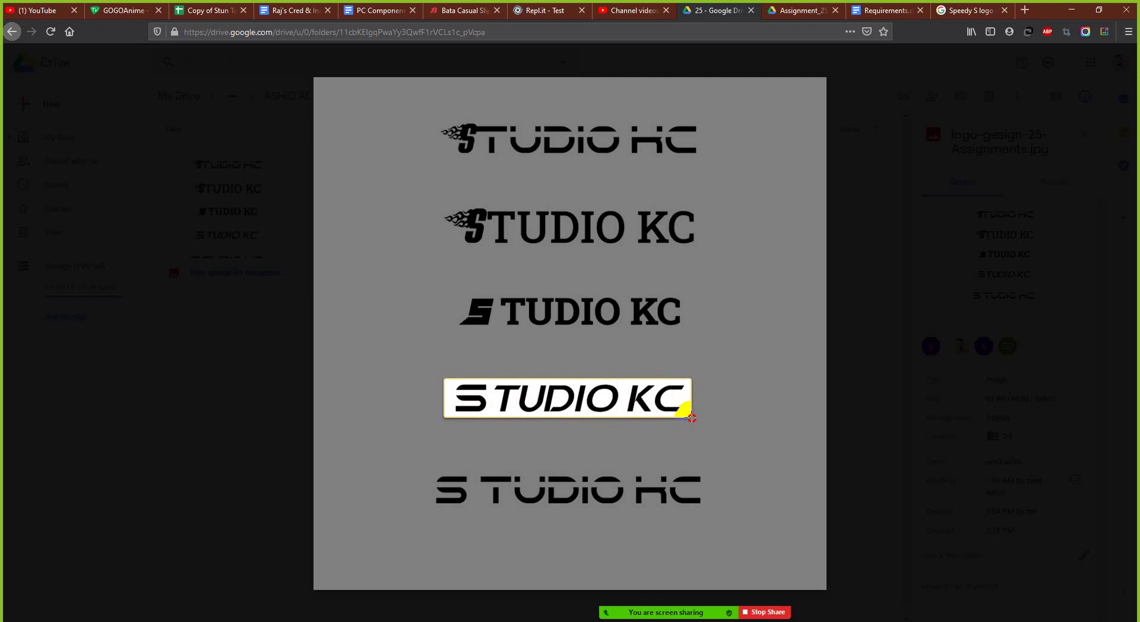
key(Escape)
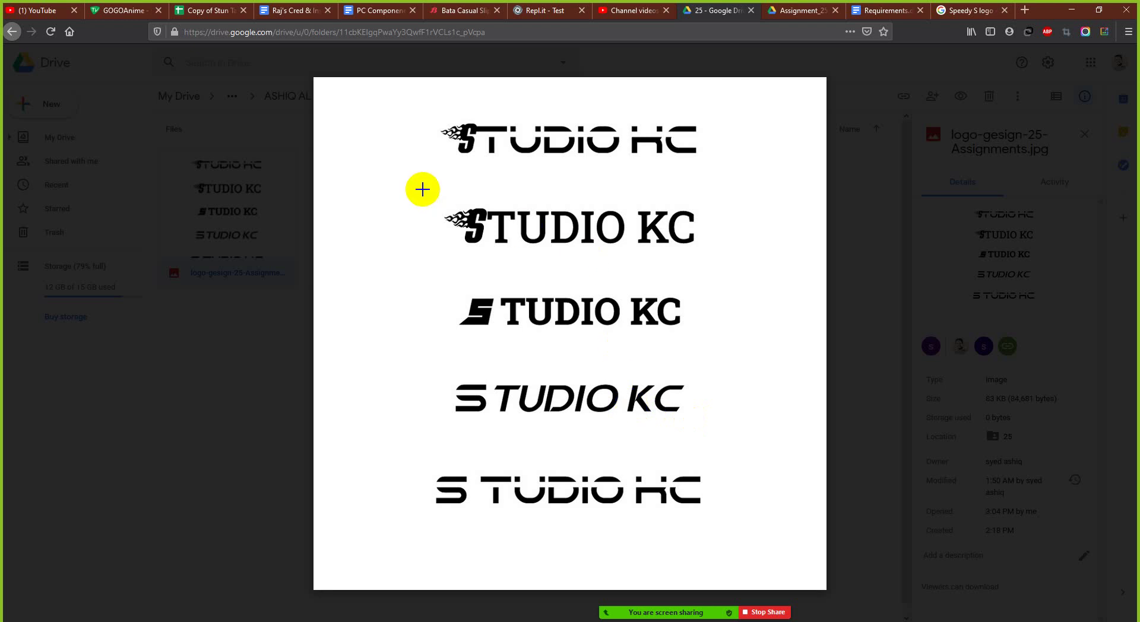
- Highlight the flames and S of the second Studio KC logo as well as the whole logo, without commenting
drag(423, 190, 472, 244)
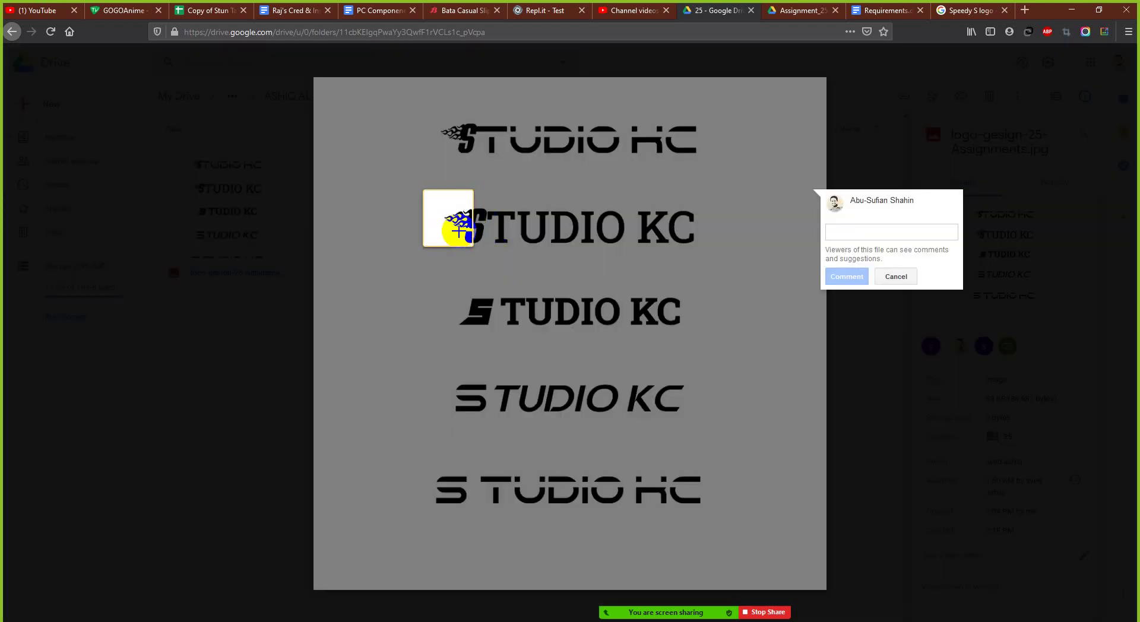
key(Escape)
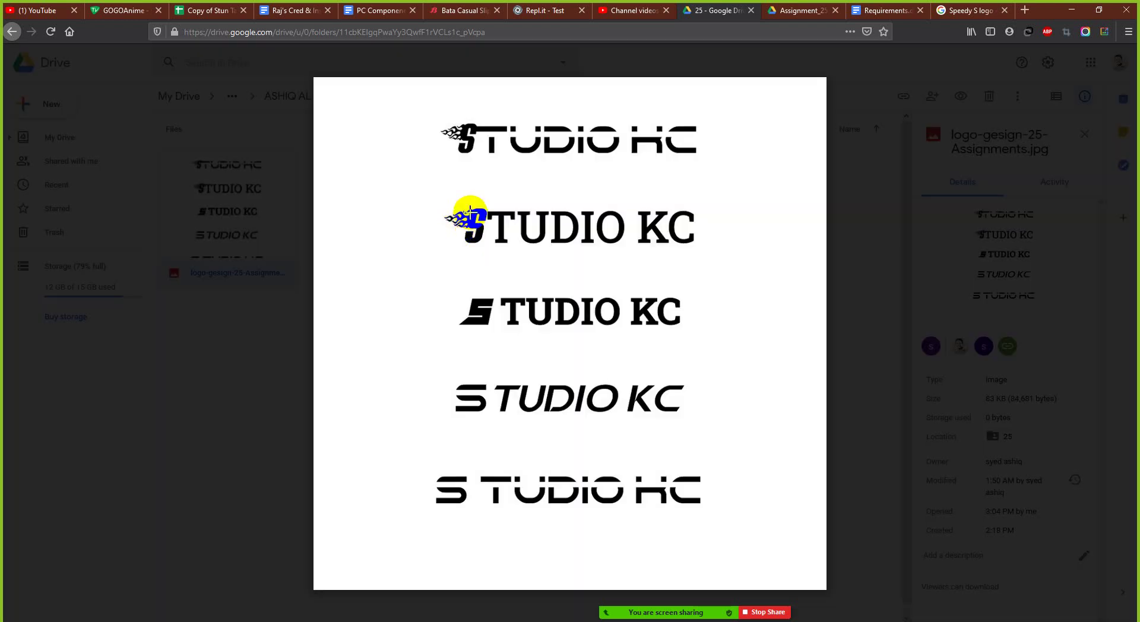
drag(423, 193, 751, 253)
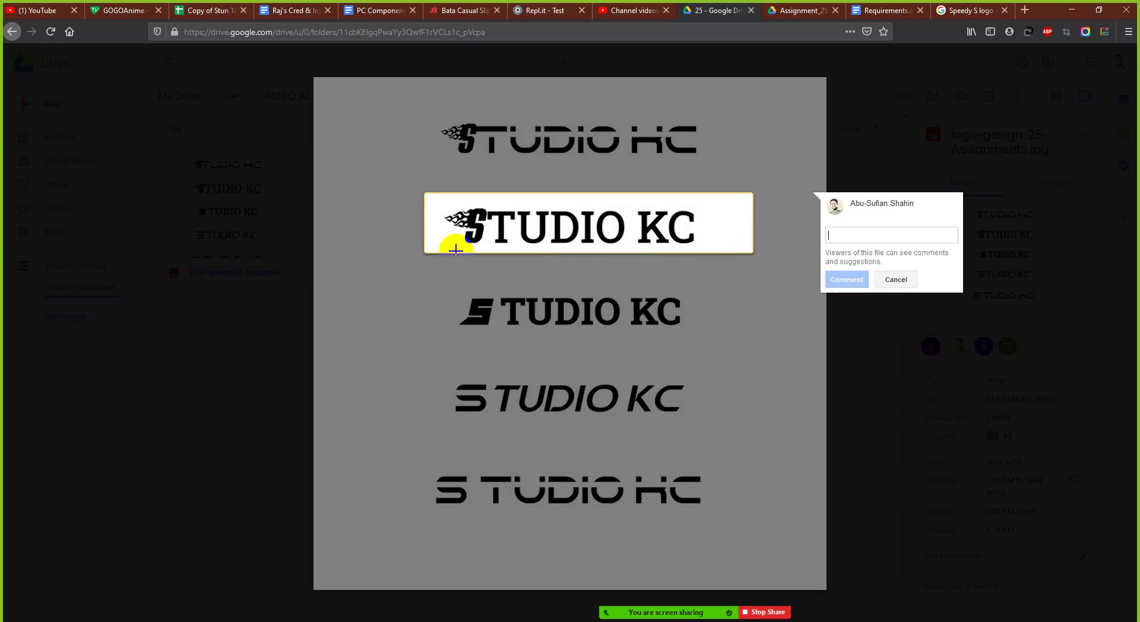
key(Escape)
drag(471, 204, 456, 220)
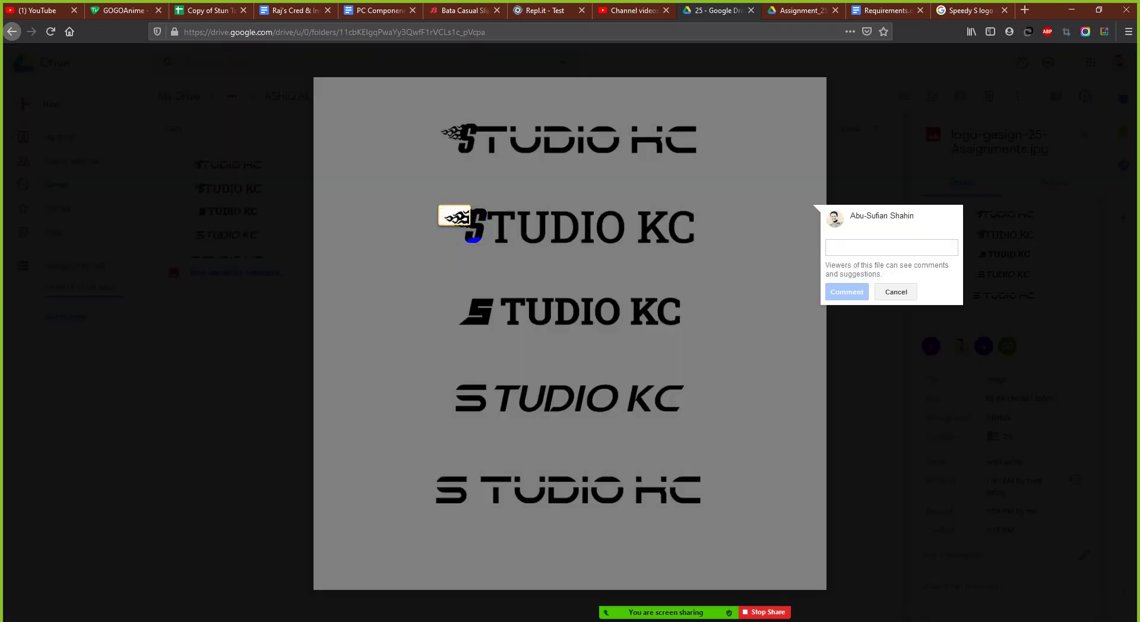
key(Escape)
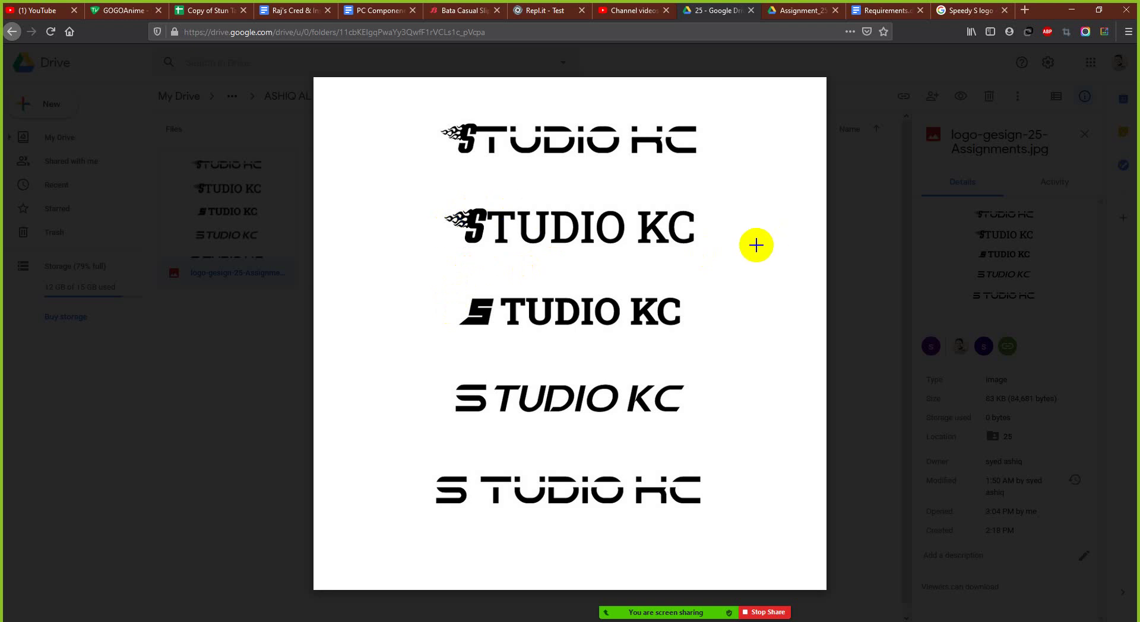
key(Print)
drag(704, 205, 440, 248)
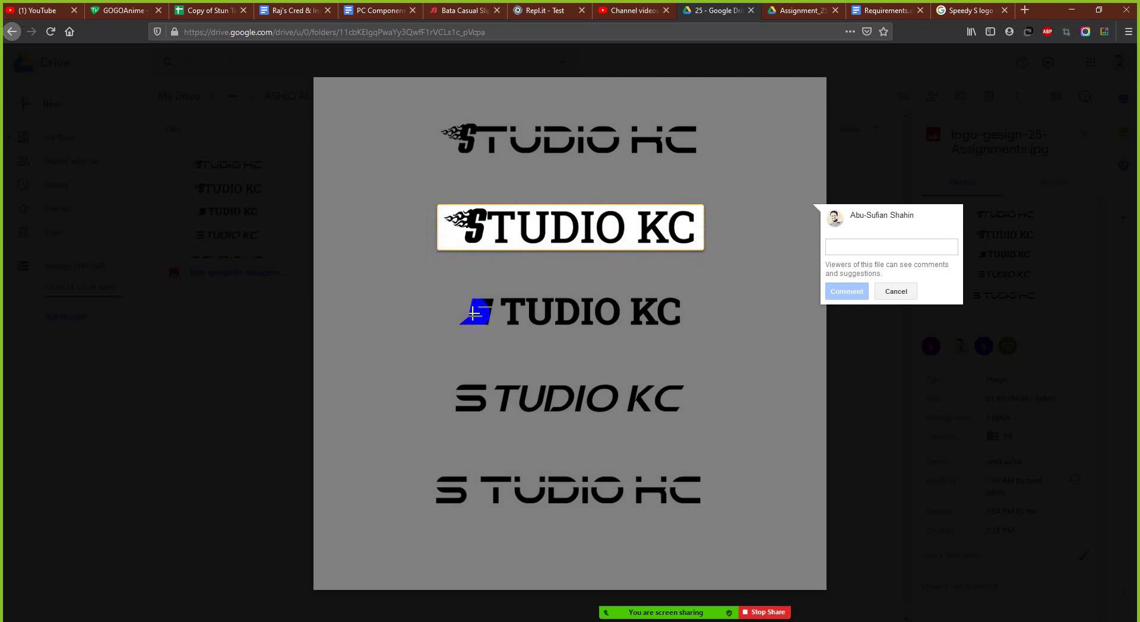
click(447, 323)
- Highlight the slanted S and the TUDIO KC lettering of the third logo separately, without commenting
drag(440, 285, 477, 328)
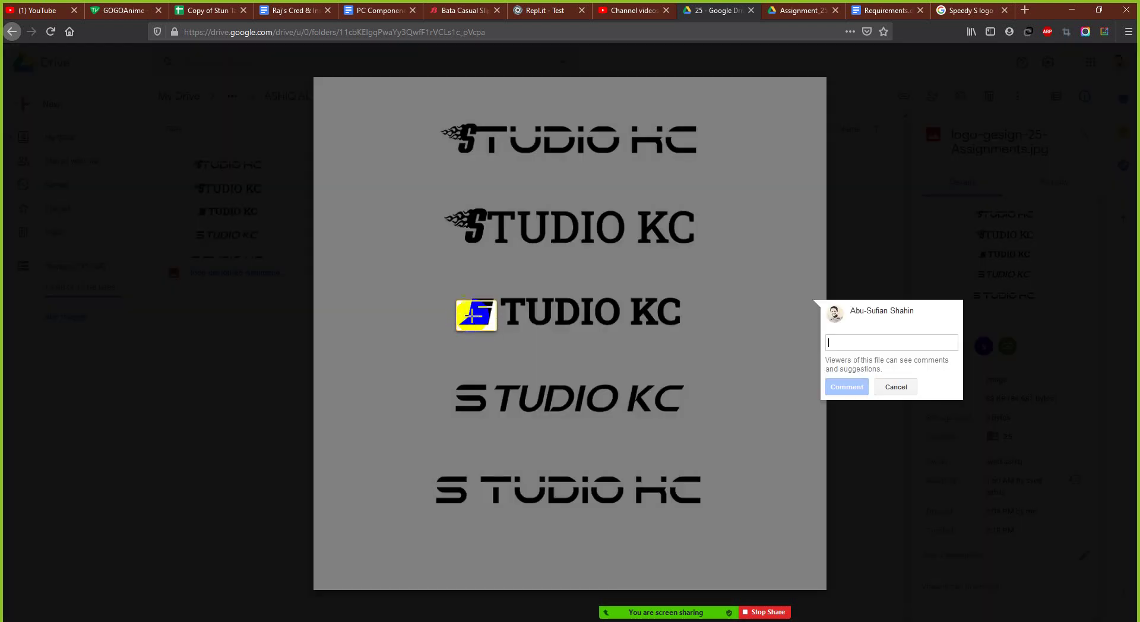
click(498, 298)
drag(499, 299, 696, 337)
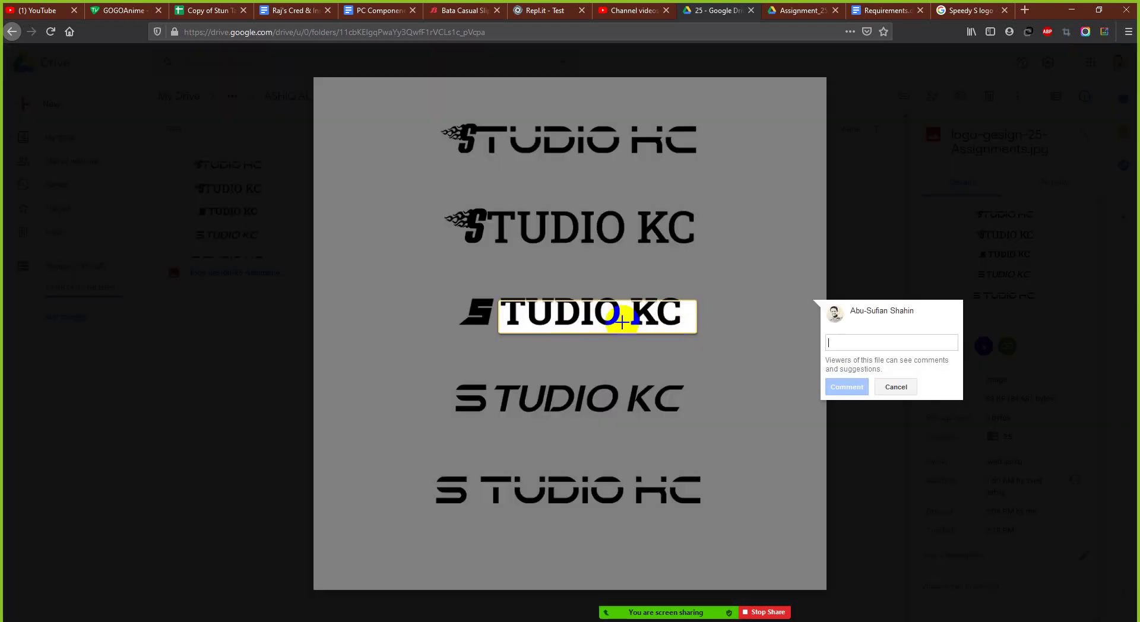
click(601, 320)
drag(600, 321, 467, 323)
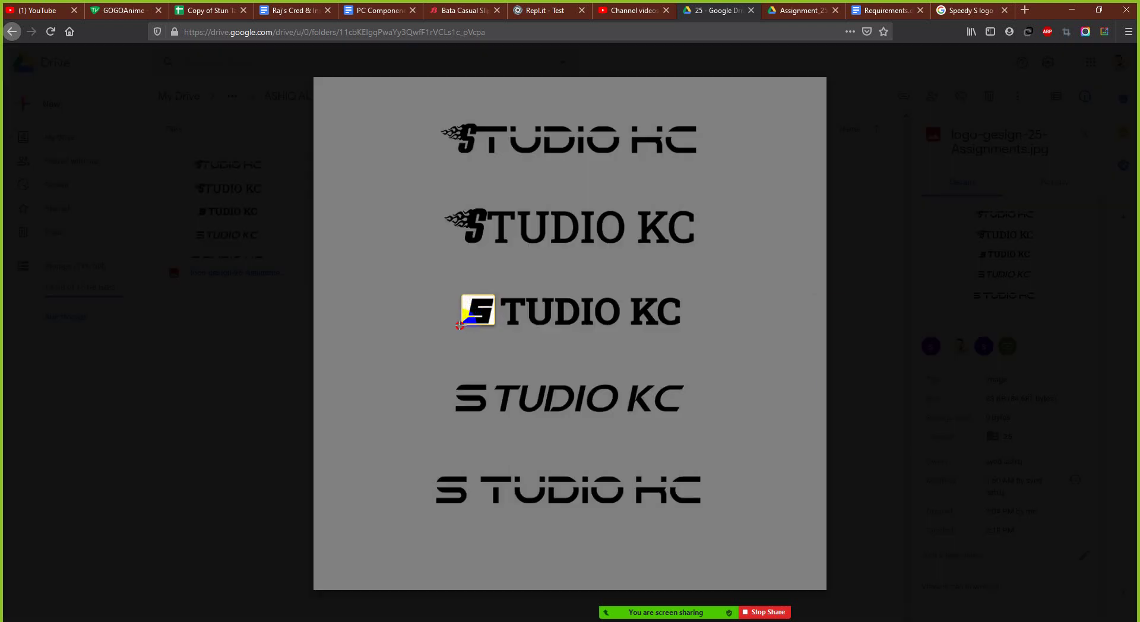
click(484, 313)
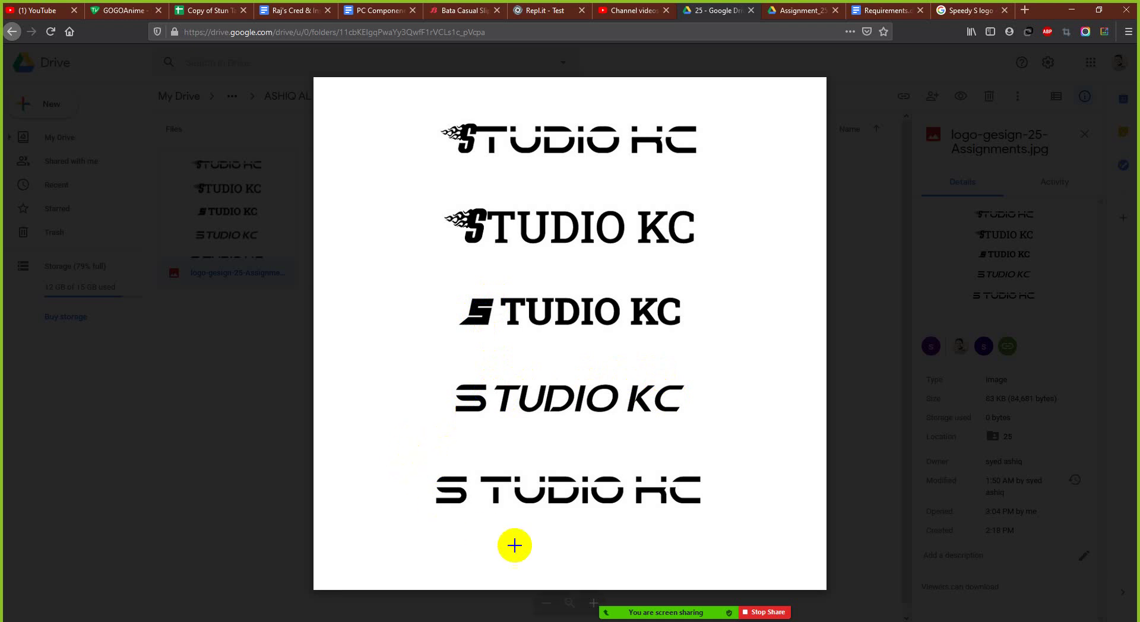
- Highlight the whole fifth Studio KC logo, and its S separately, without commenting
key(ctrl+shift+s)
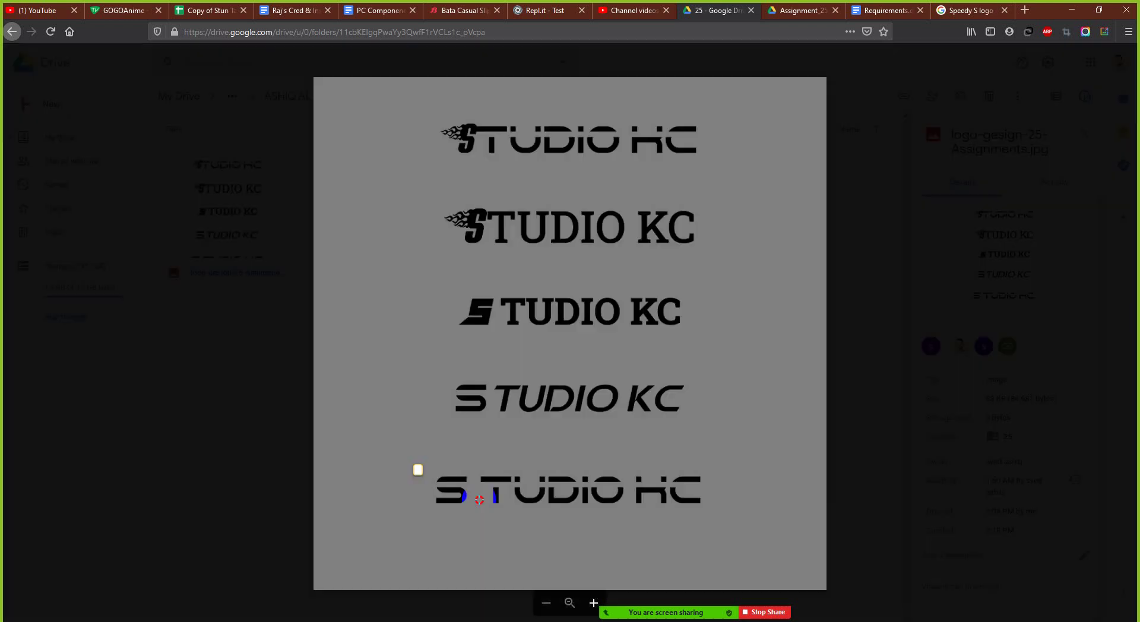
drag(418, 470, 725, 522)
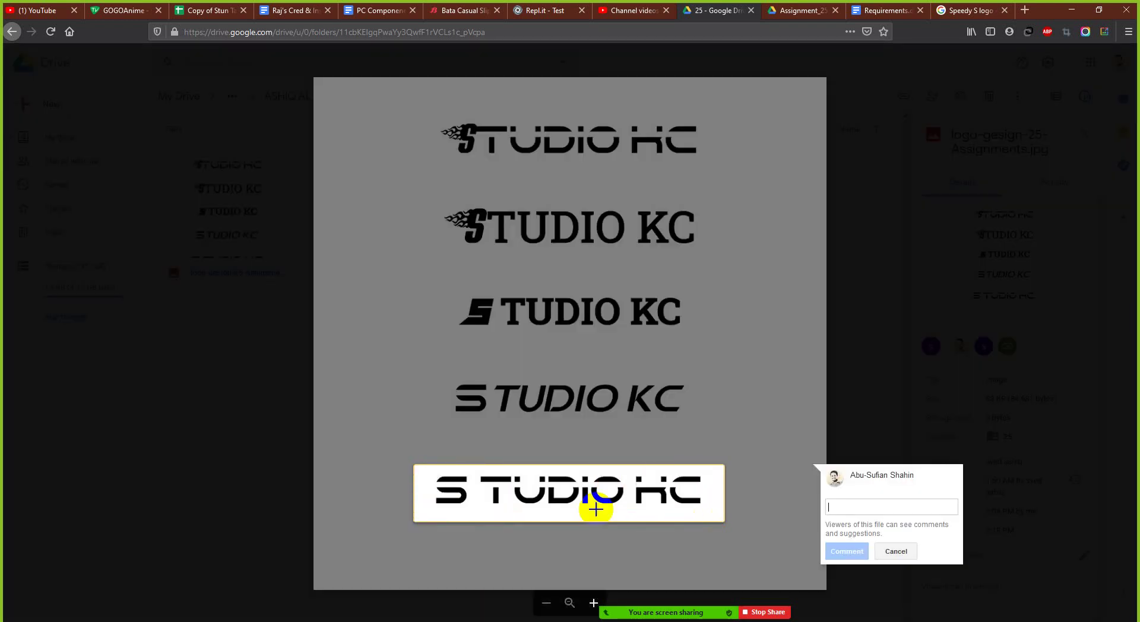
click(471, 482)
drag(466, 475, 431, 506)
click(451, 469)
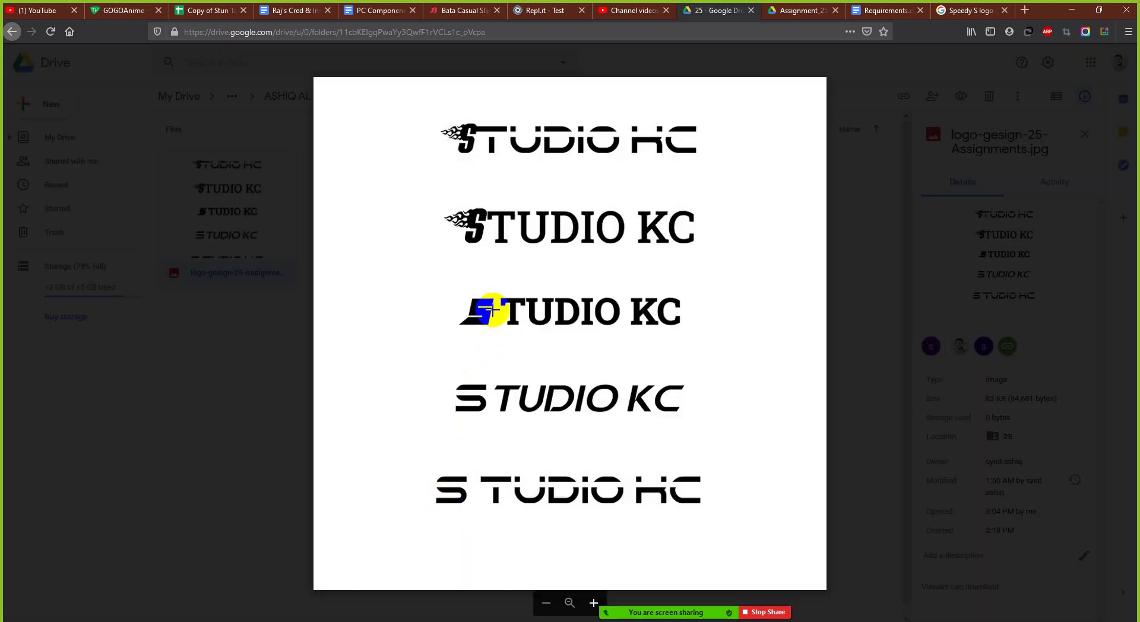
- Highlight the TUDIO KC lettering of the third logo and of the fifth logo to compare them
drag(493, 294, 683, 332)
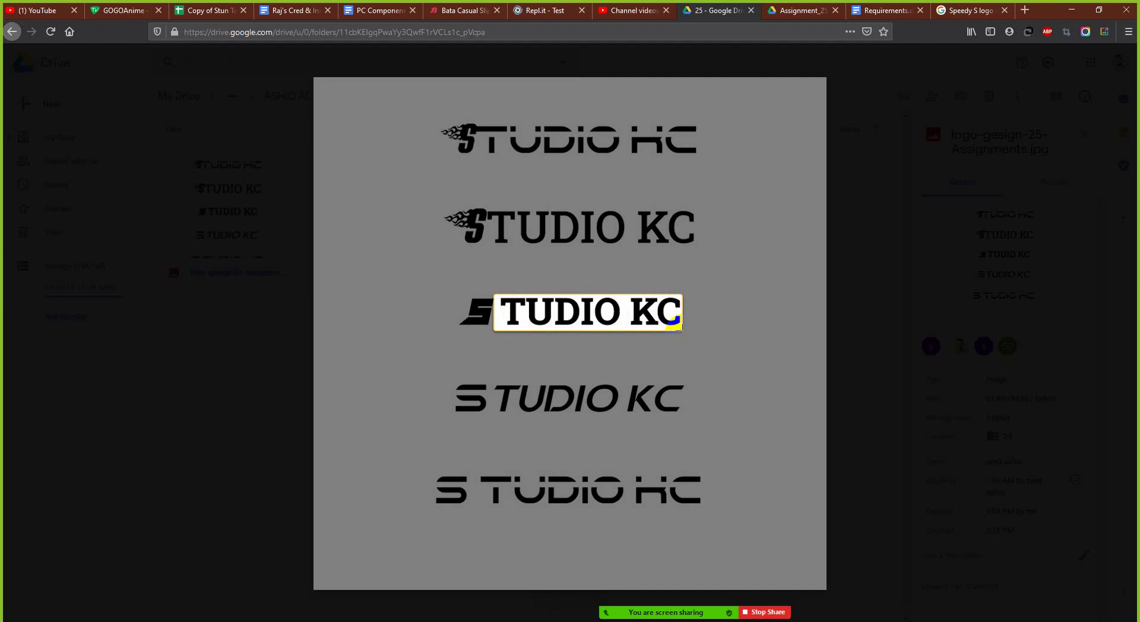
click(659, 321)
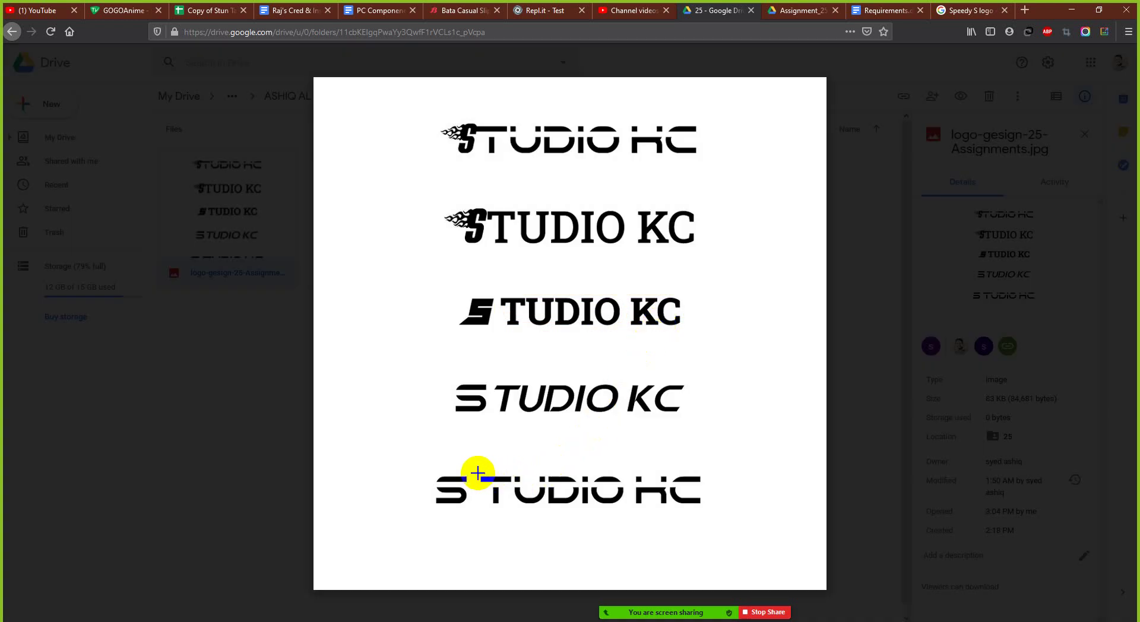
drag(475, 471, 702, 506)
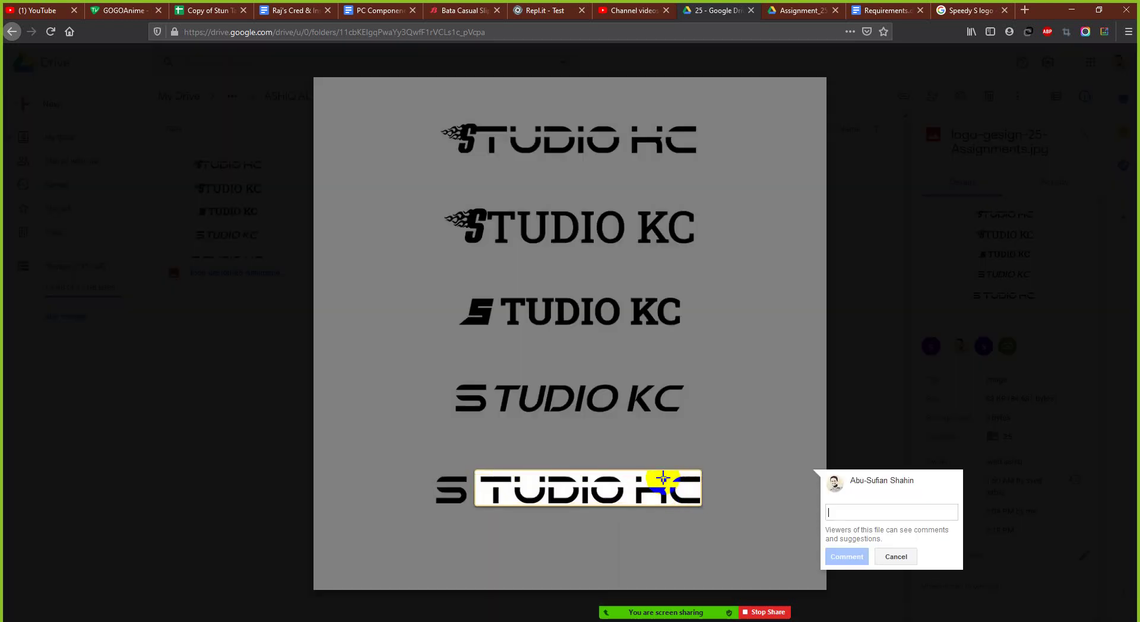
- Frame the S of the fourth STUDIO KC logo in the first image's preview, and close the preview
click(518, 484)
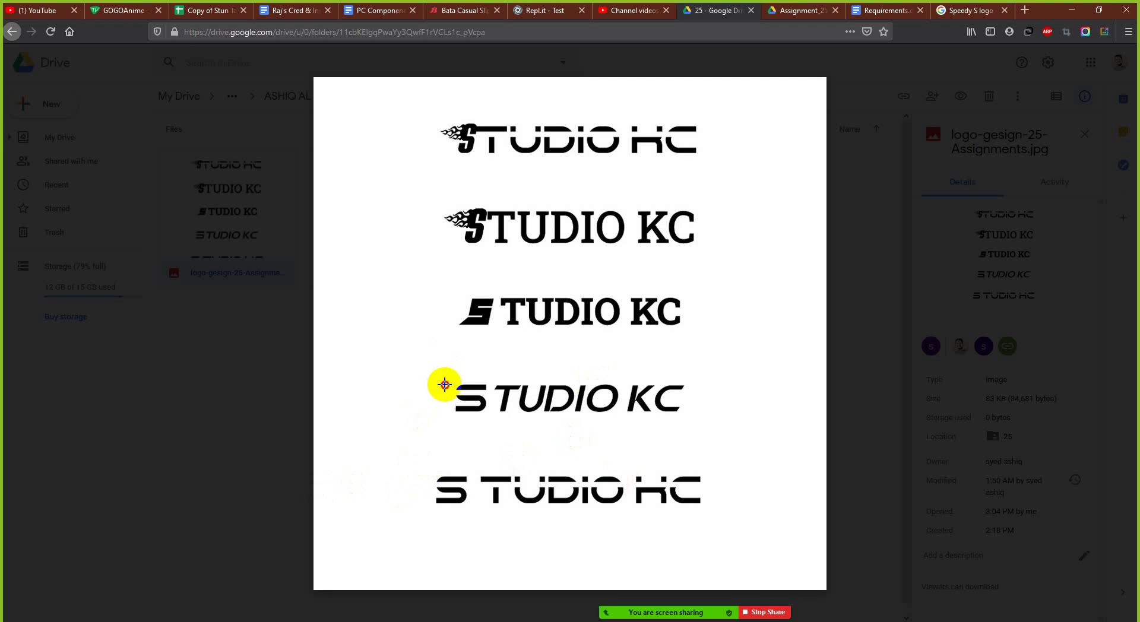
key(Print)
drag(443, 383, 495, 415)
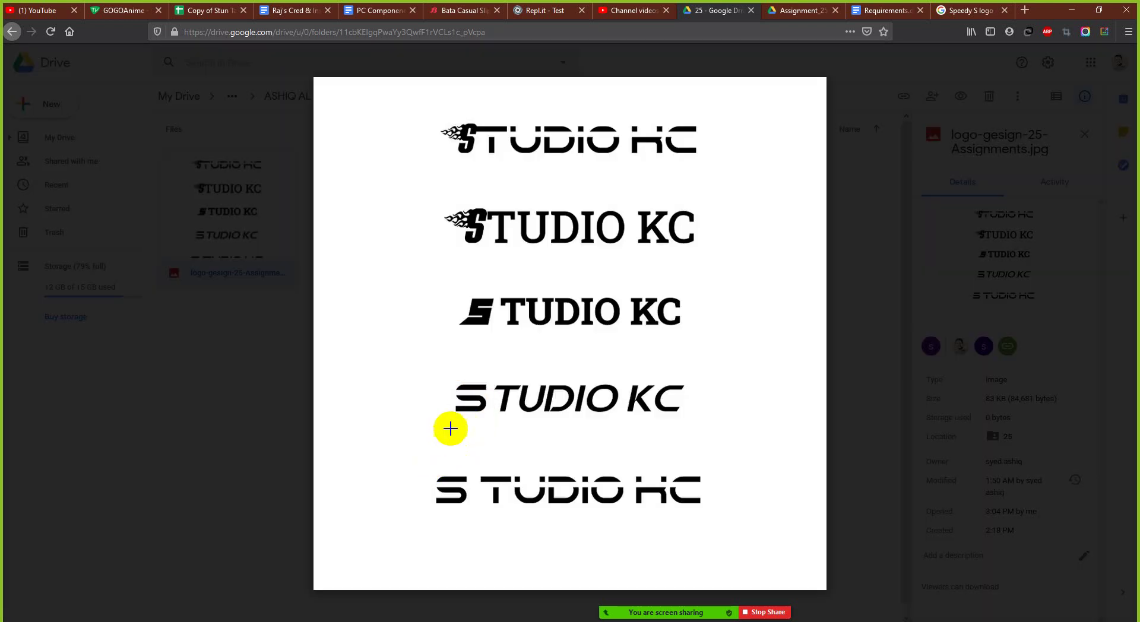
click(266, 490)
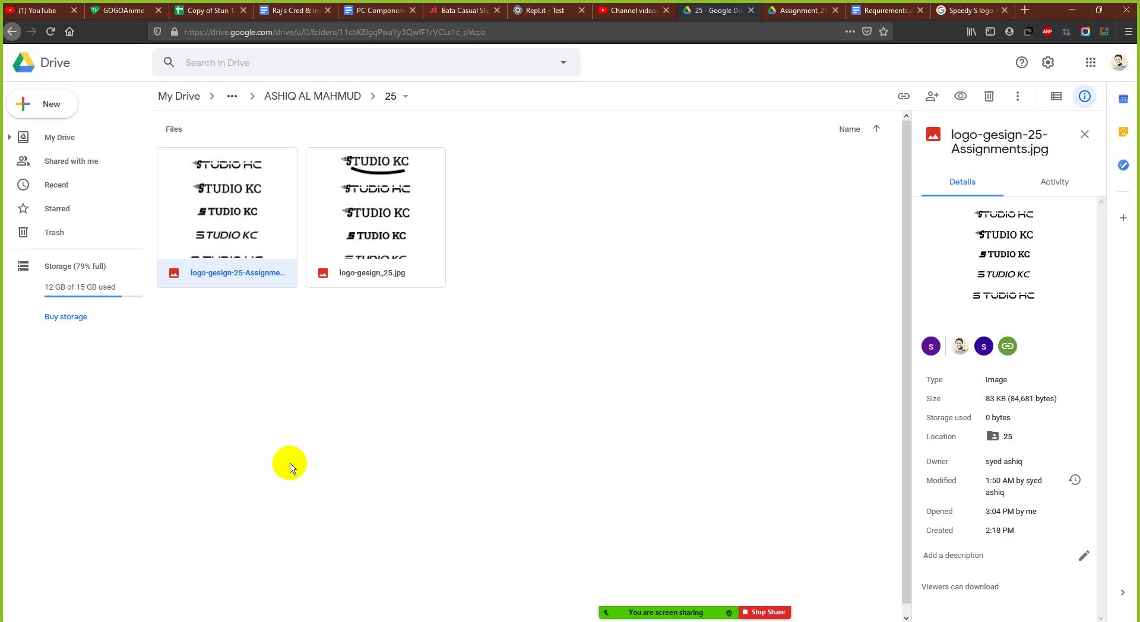
- Open the second logo image in folder 25, frame the curved stroke under its first logo, and close the preview
double_click(397, 233)
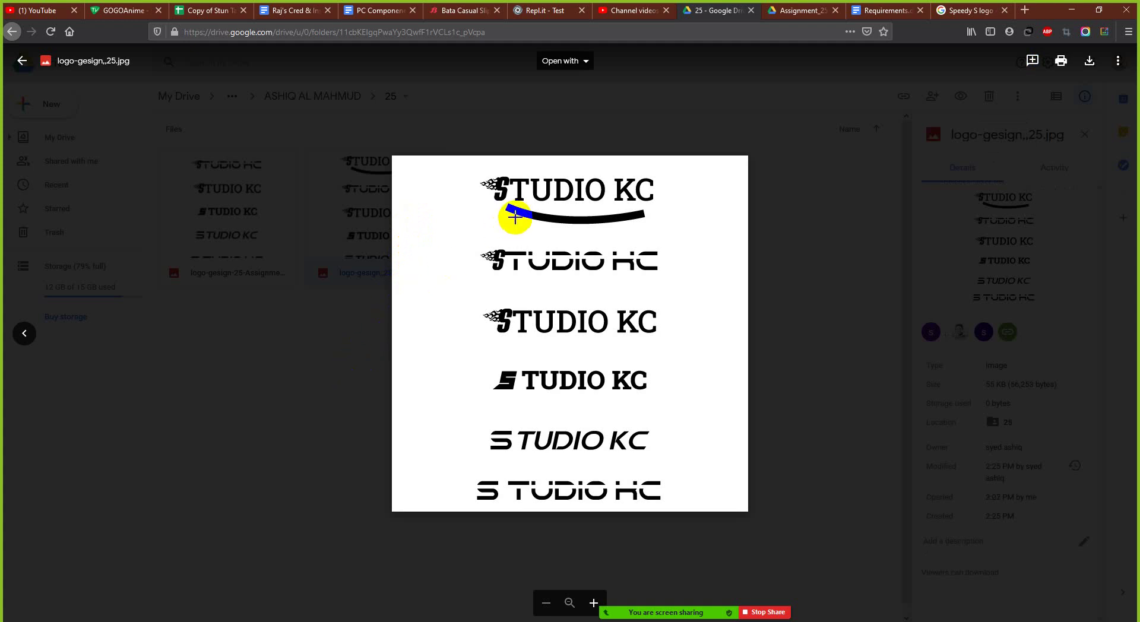
drag(496, 229, 660, 203)
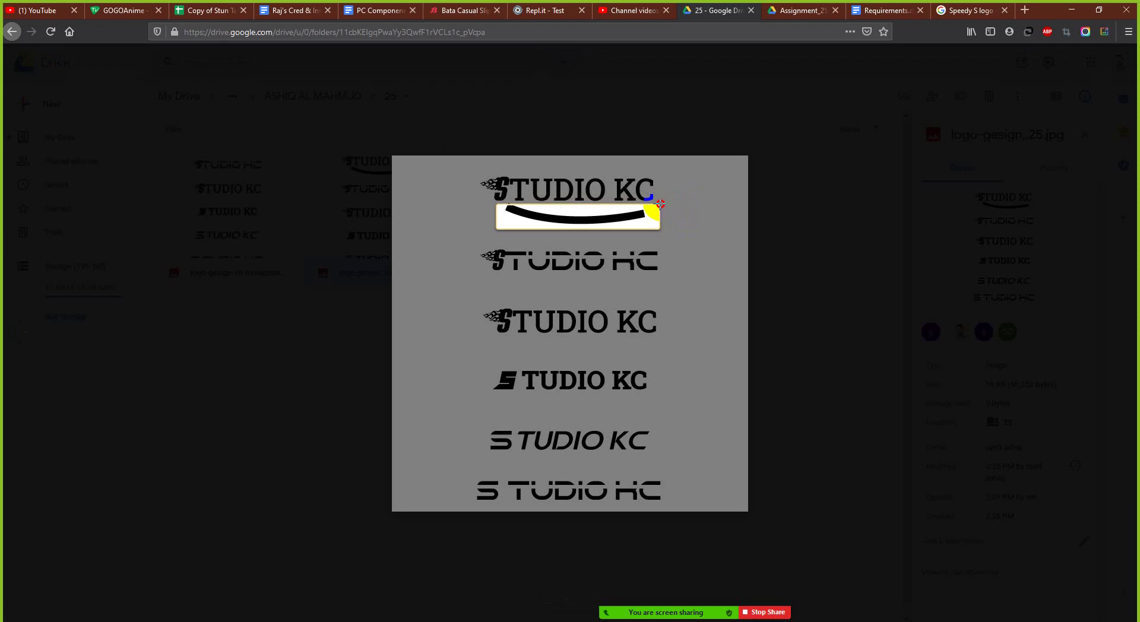
drag(661, 204, 494, 230)
key(super+shift+s)
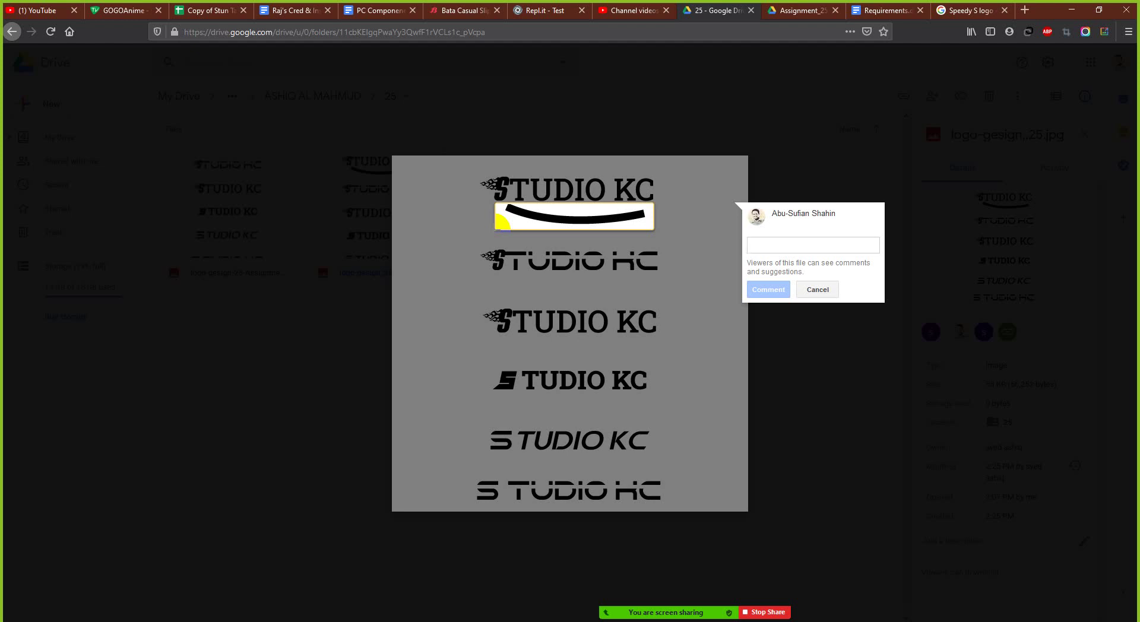
click(234, 287)
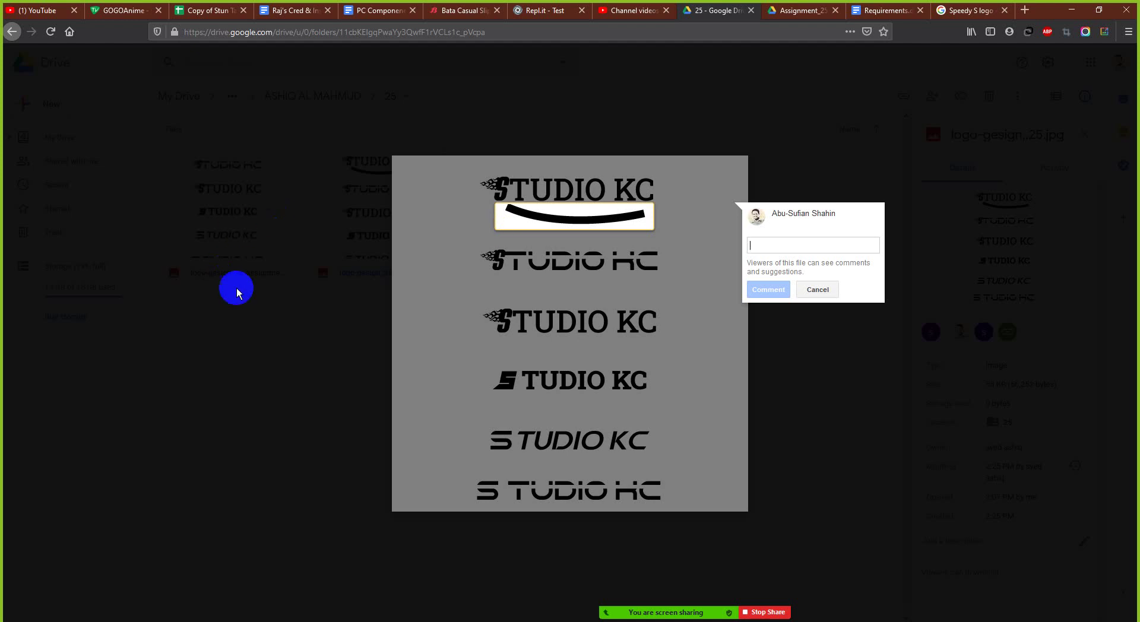
click(270, 310)
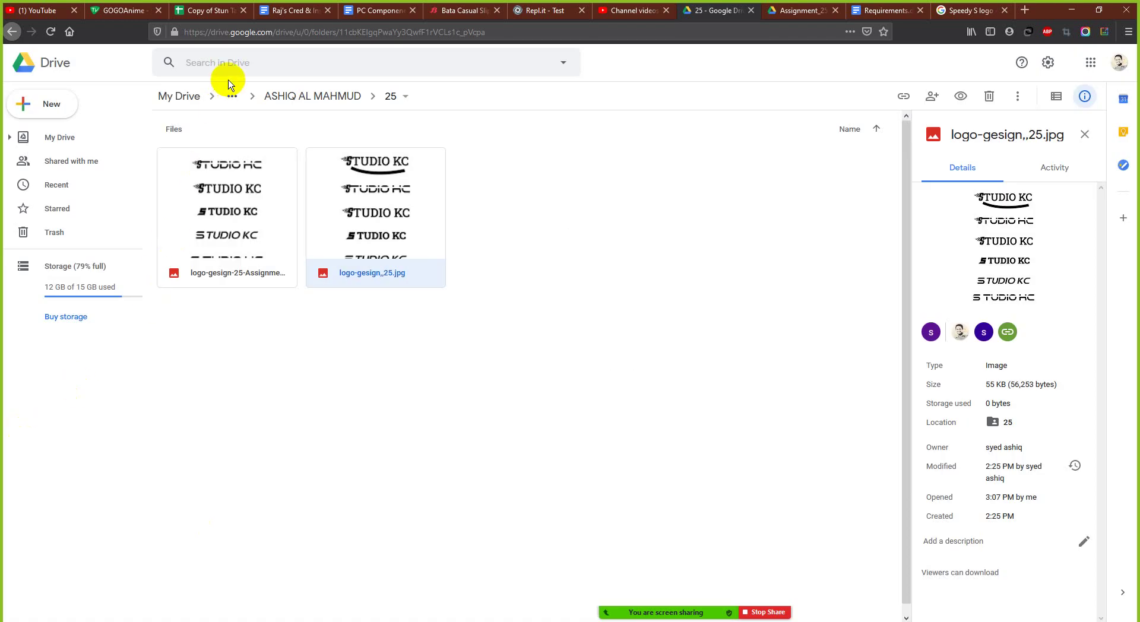
- Go up to the Students Work folder and switch to Adobe Illustrator
click(229, 98)
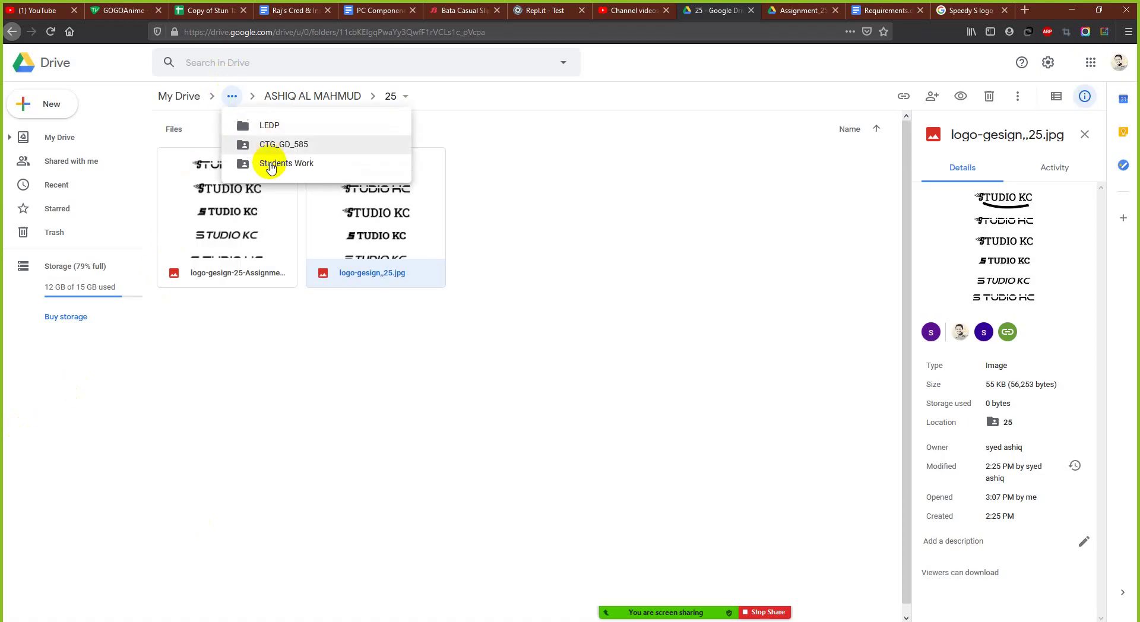
key(Return)
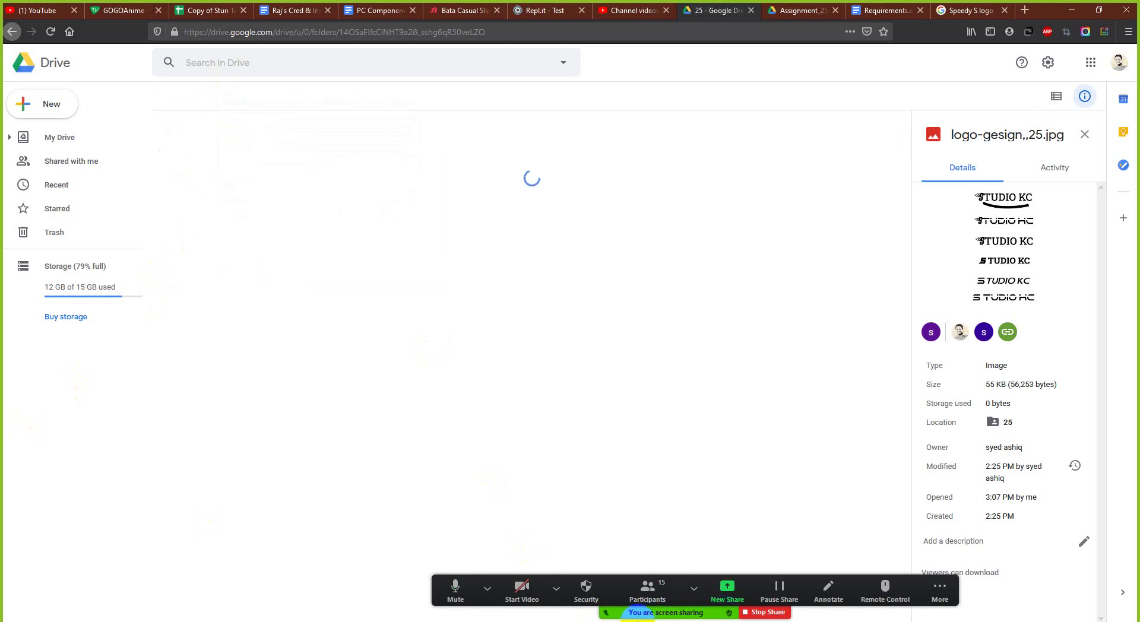
key(alt+Tab)
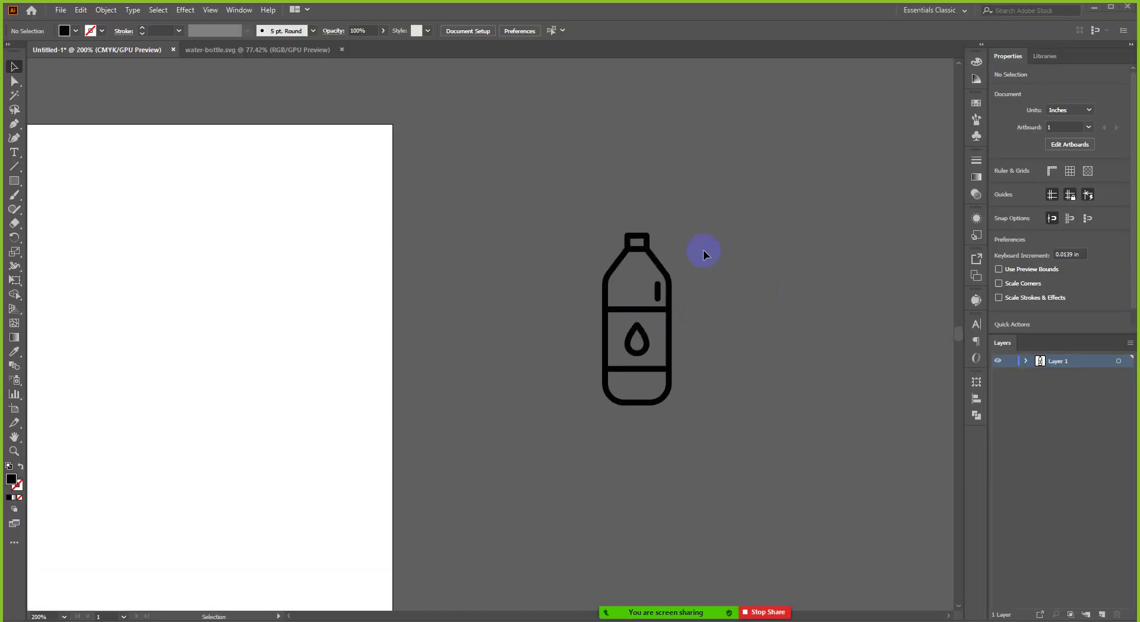
key(ctrl+a)
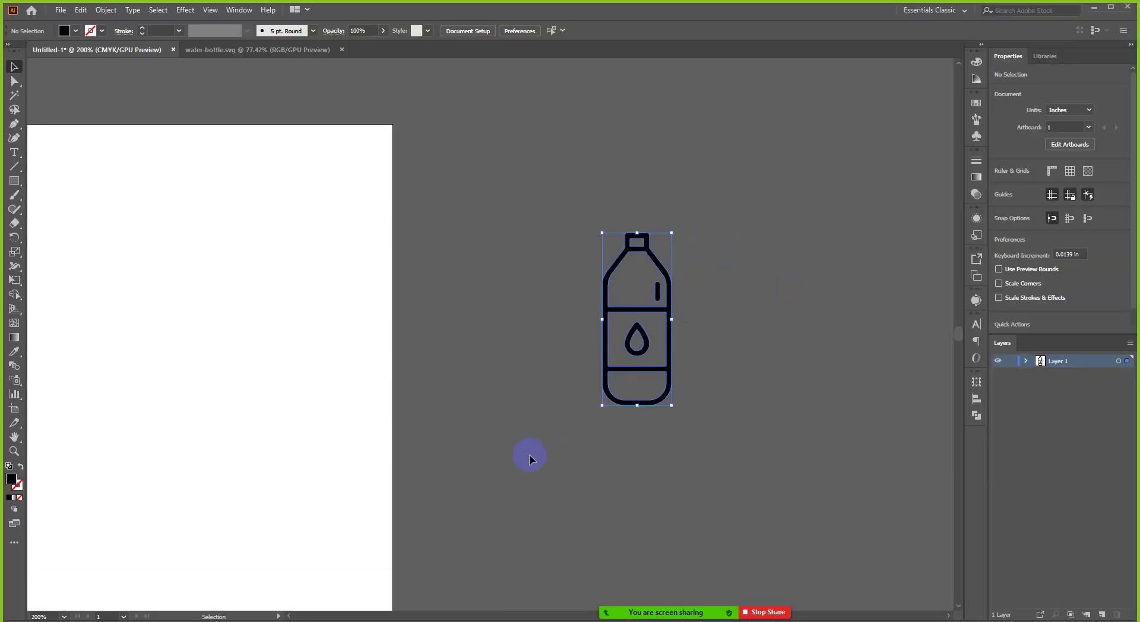
click(635, 411)
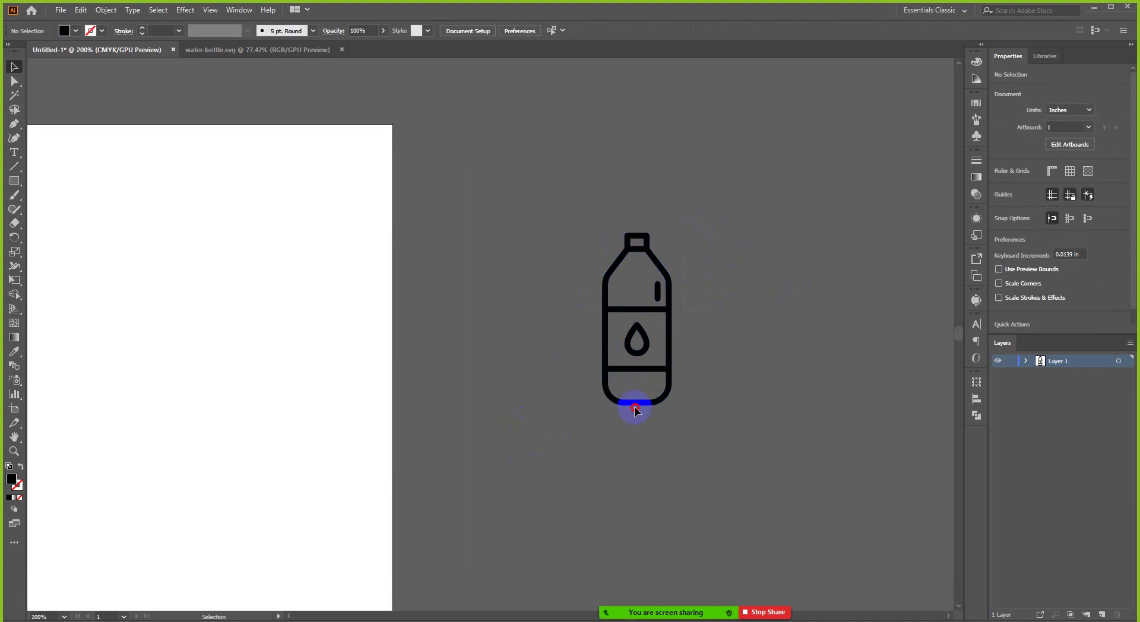
drag(607, 432, 610, 403)
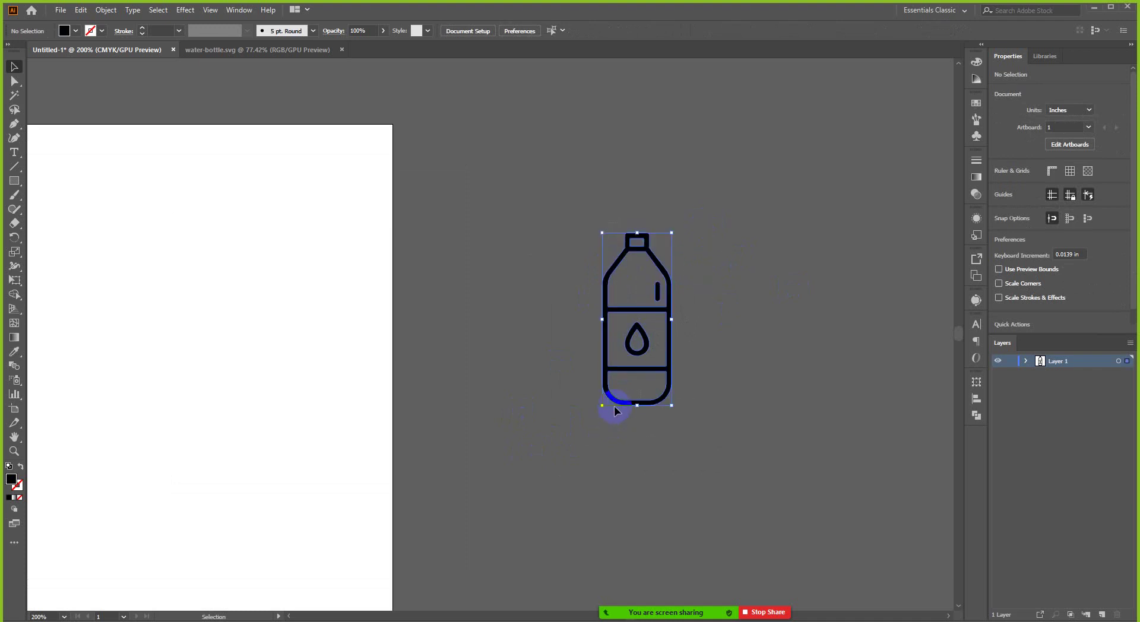
click(557, 400)
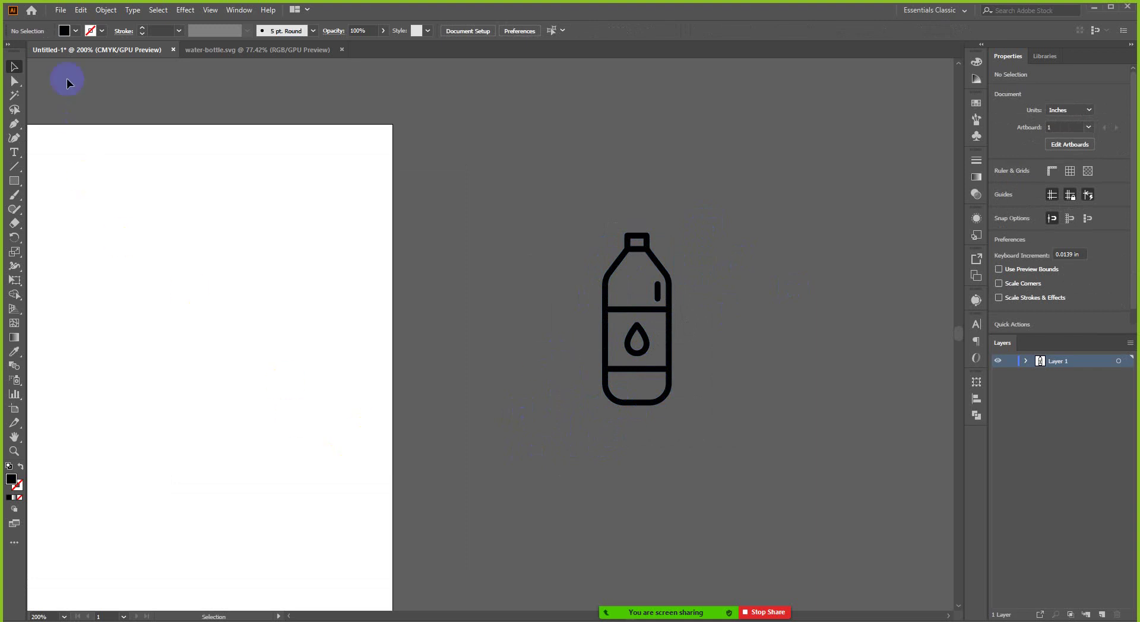
- Select the whole water bottle icon and preview an Offset Path of 0.05 in with miter joins
click(616, 262)
drag(572, 201, 679, 459)
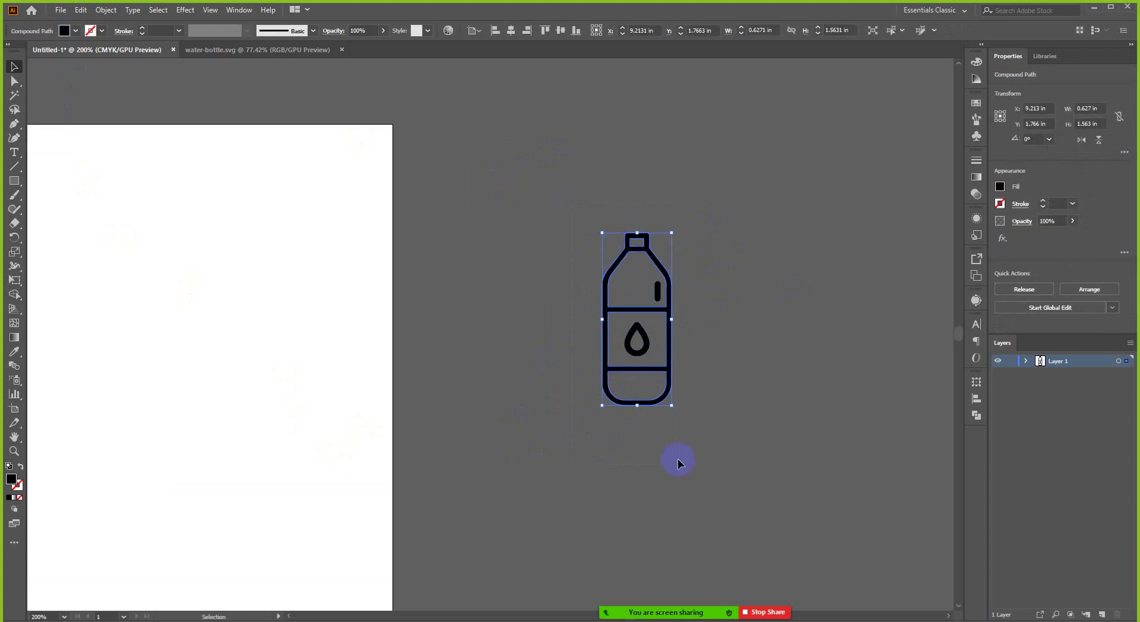
click(105, 10)
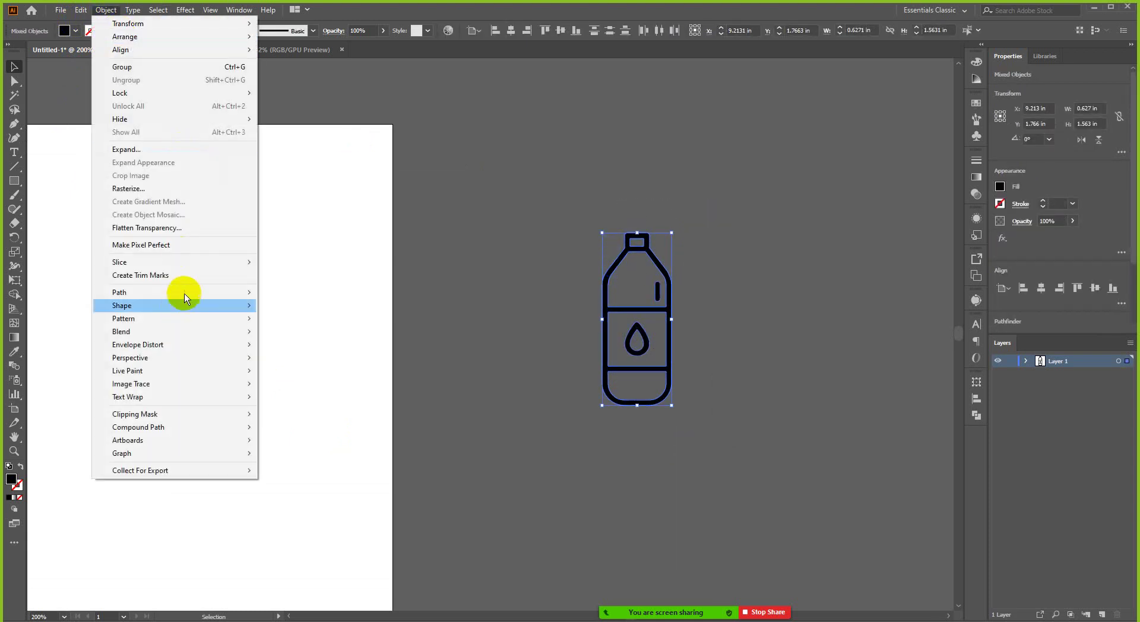
mouse_move(216, 294)
click(306, 335)
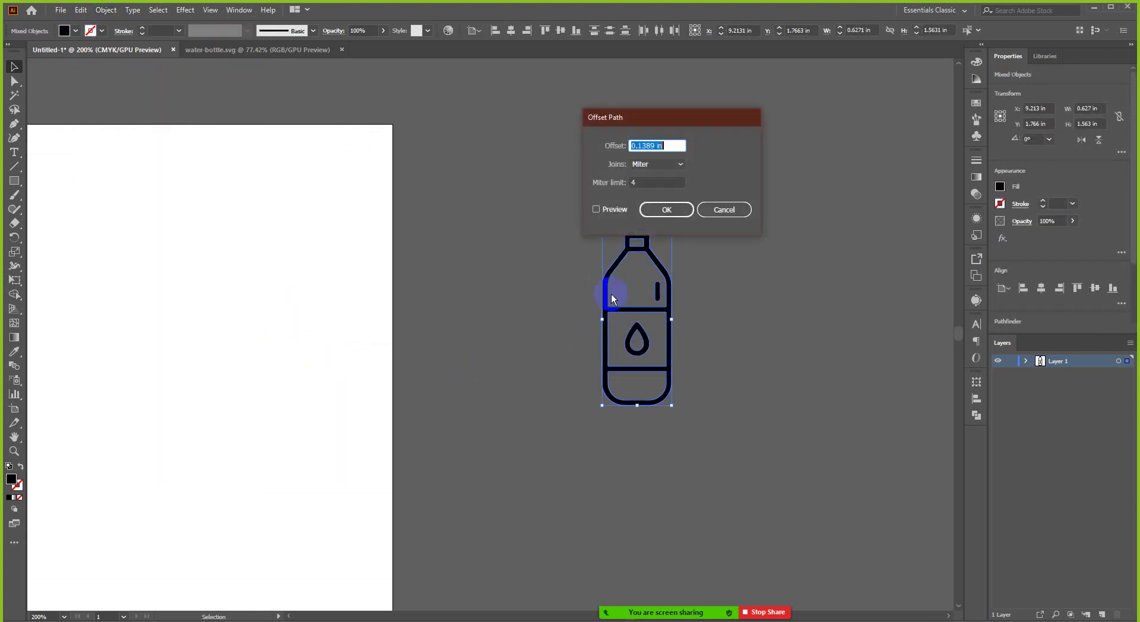
click(606, 210)
click(607, 210)
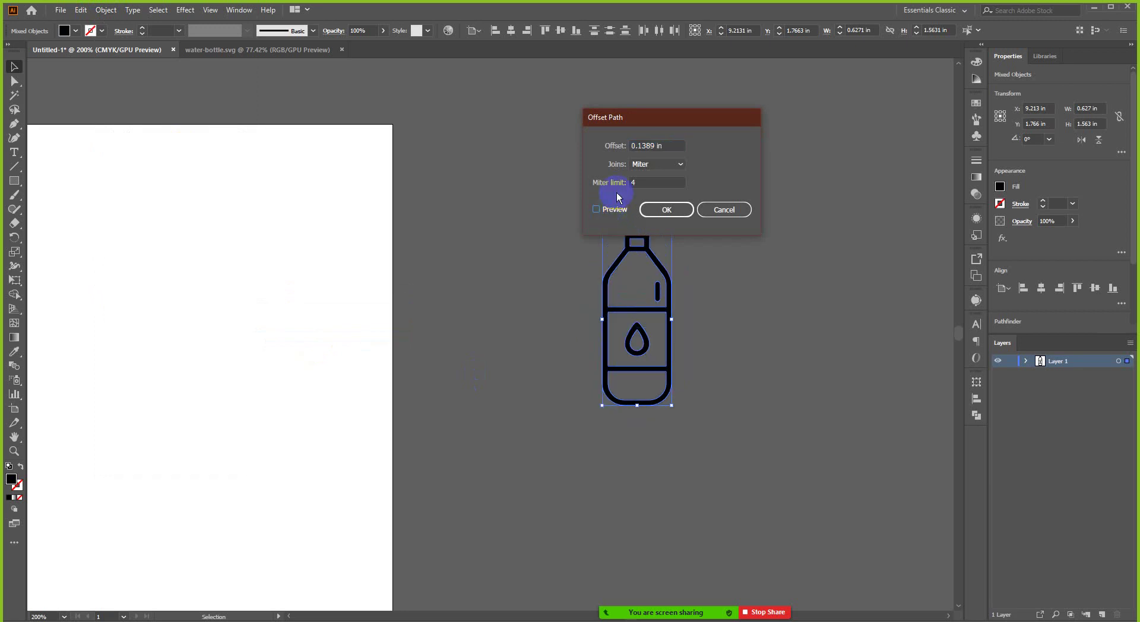
click(641, 147)
double_click(665, 146)
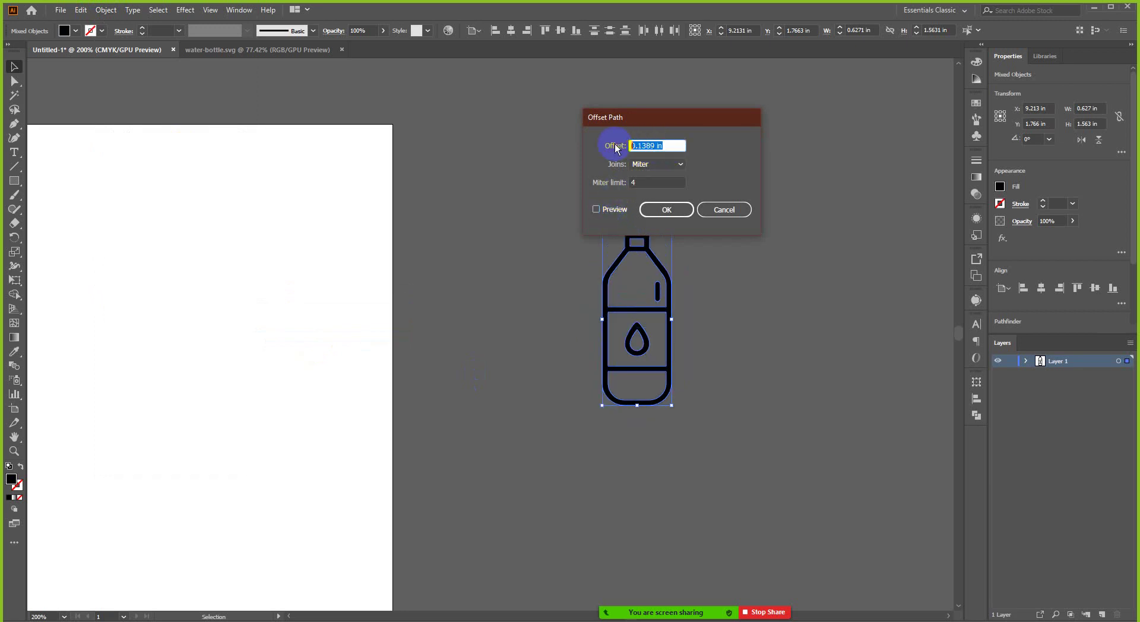
text(0.05)
click(596, 211)
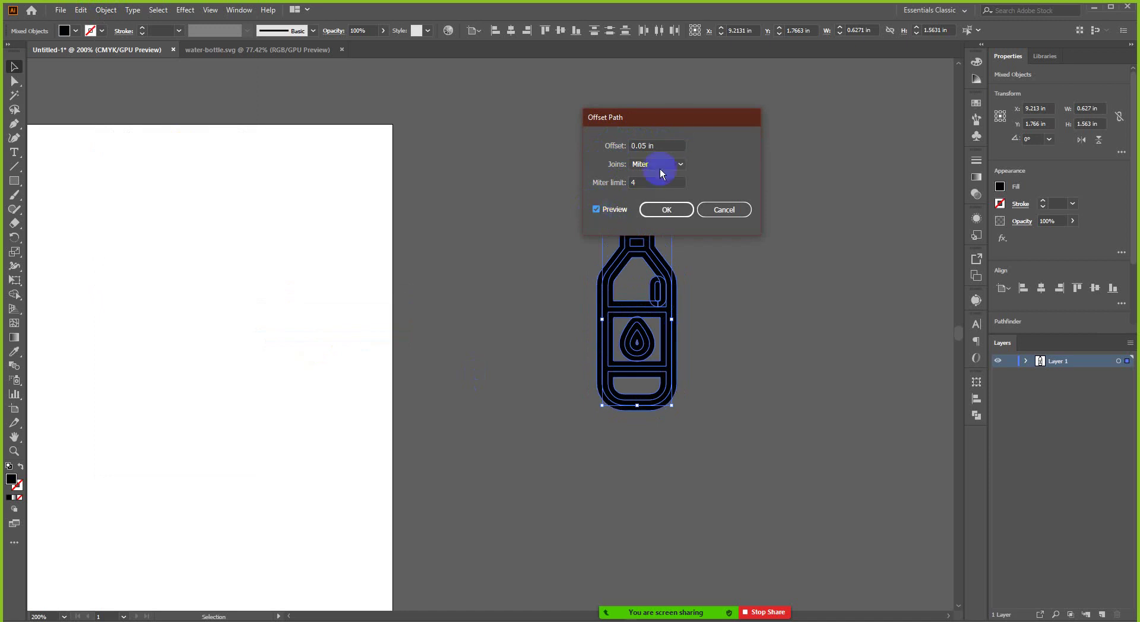
drag(679, 117, 432, 240)
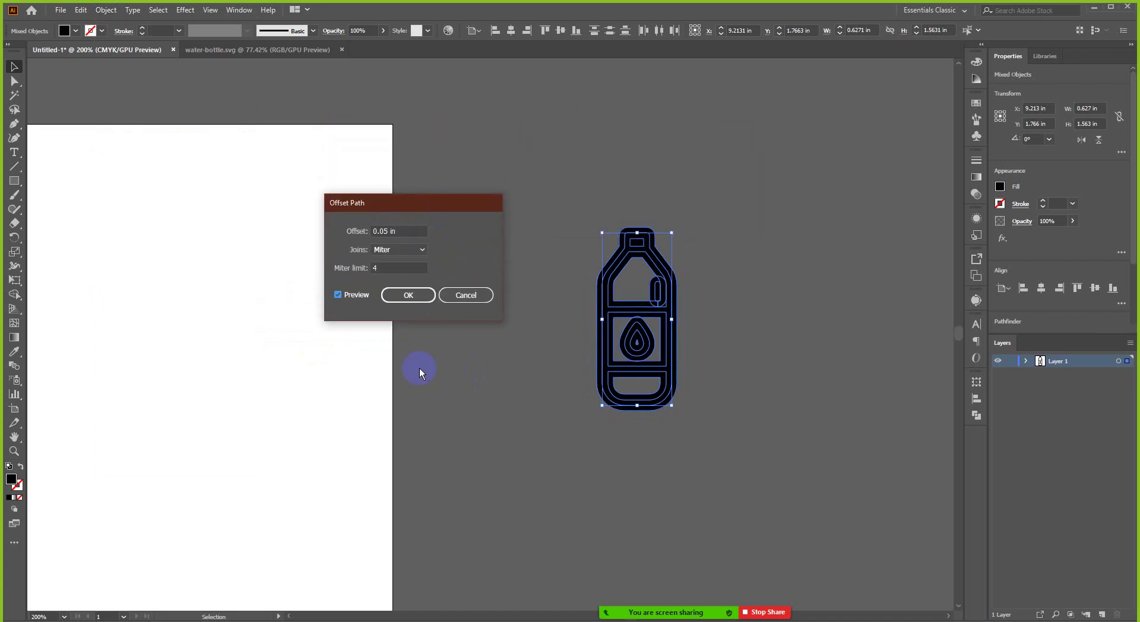
- Set the path offset to 0.02 in, preview it, and apply it to the bottle
click(383, 230)
key(Delete)
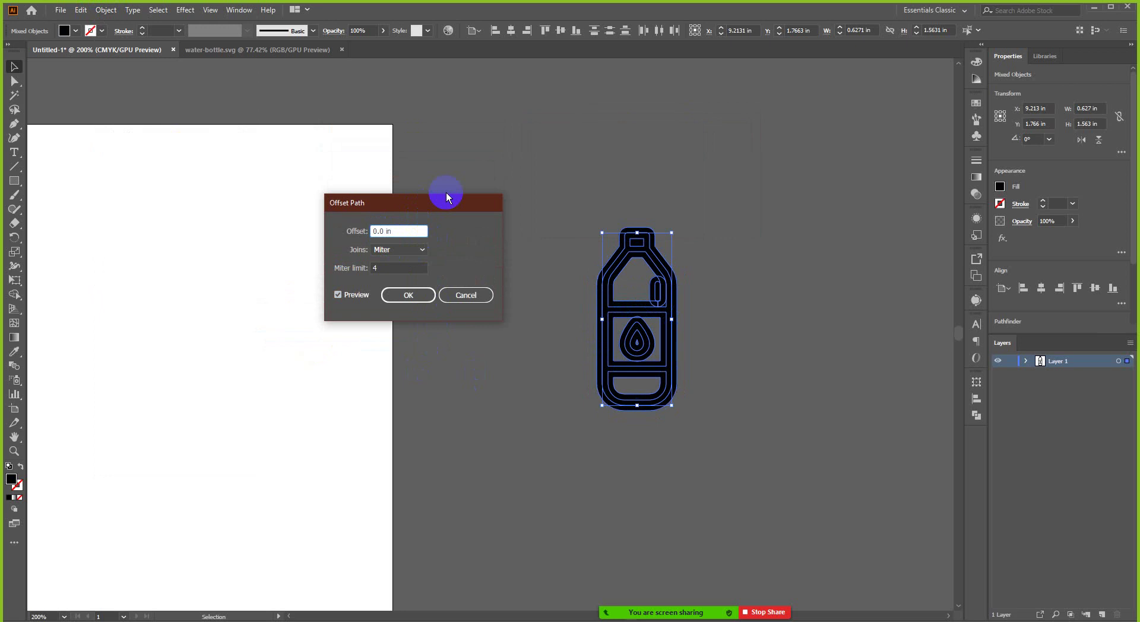
text(2)
click(356, 295)
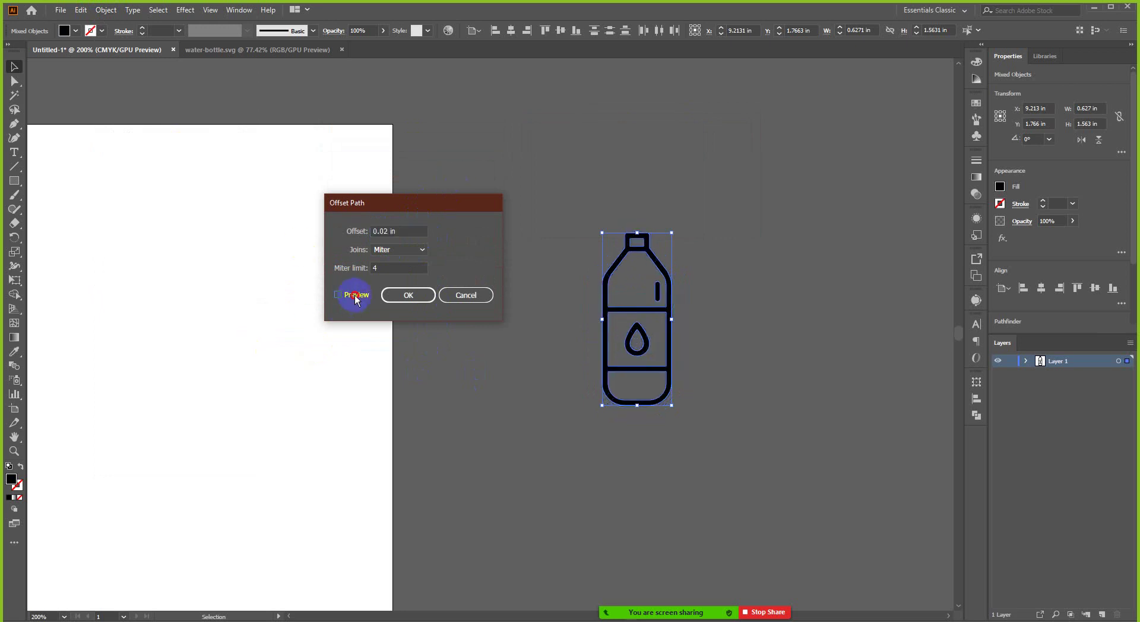
click(357, 296)
click(405, 300)
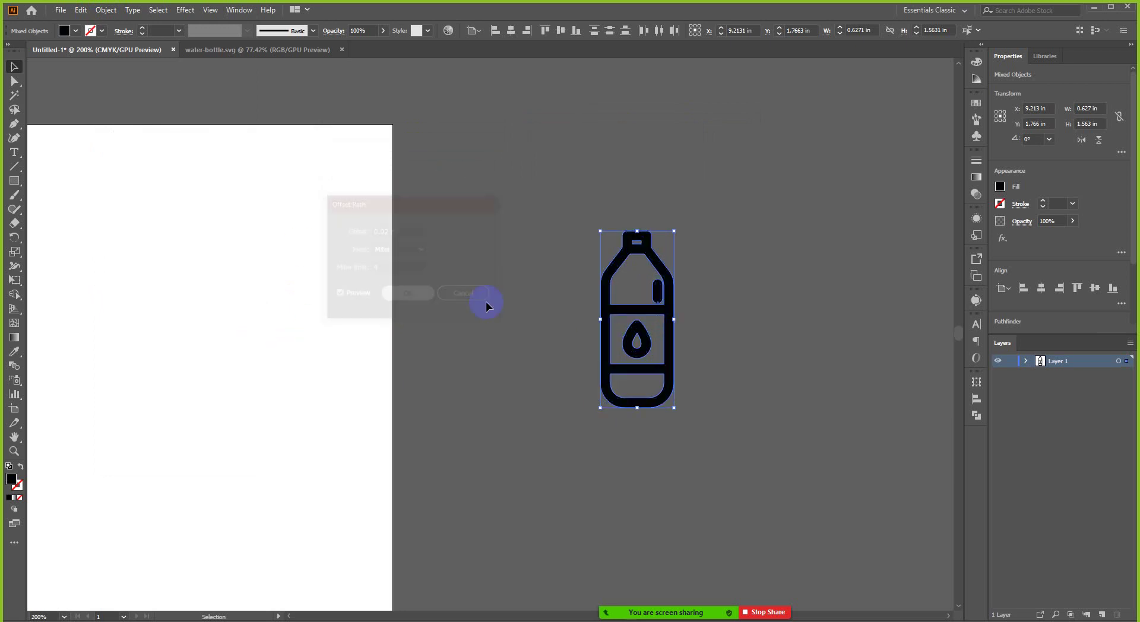
- Delete the original inner paths of the bottle's highlight bar and outline, keeping the offset shapes
click(697, 200)
scroll(658, 290, up, 3)
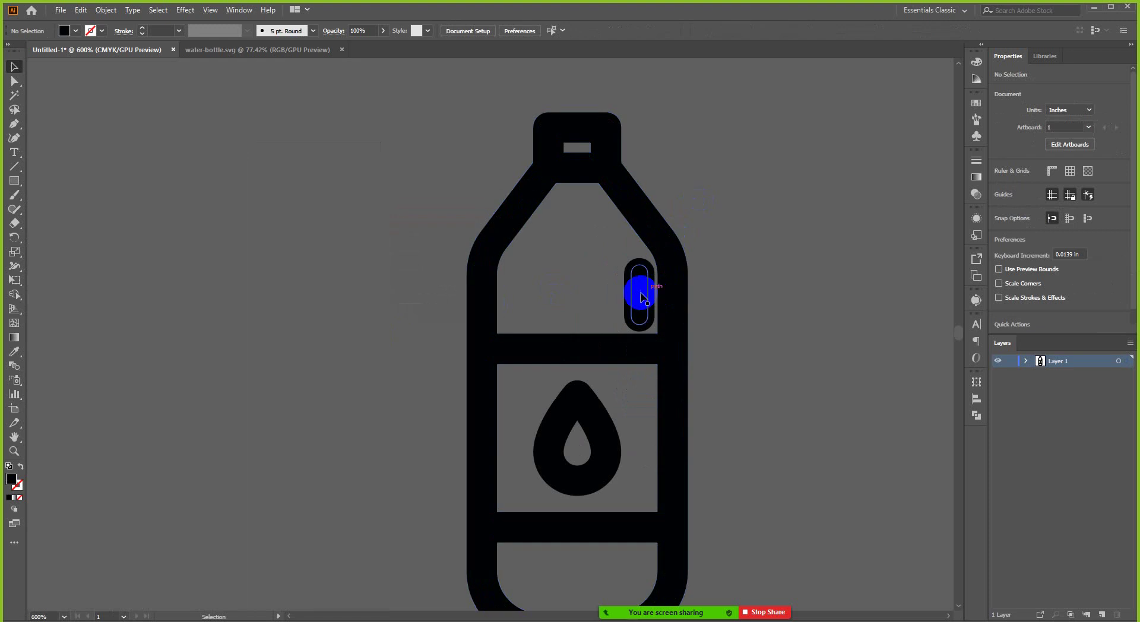
scroll(642, 295, up, 2)
click(645, 293)
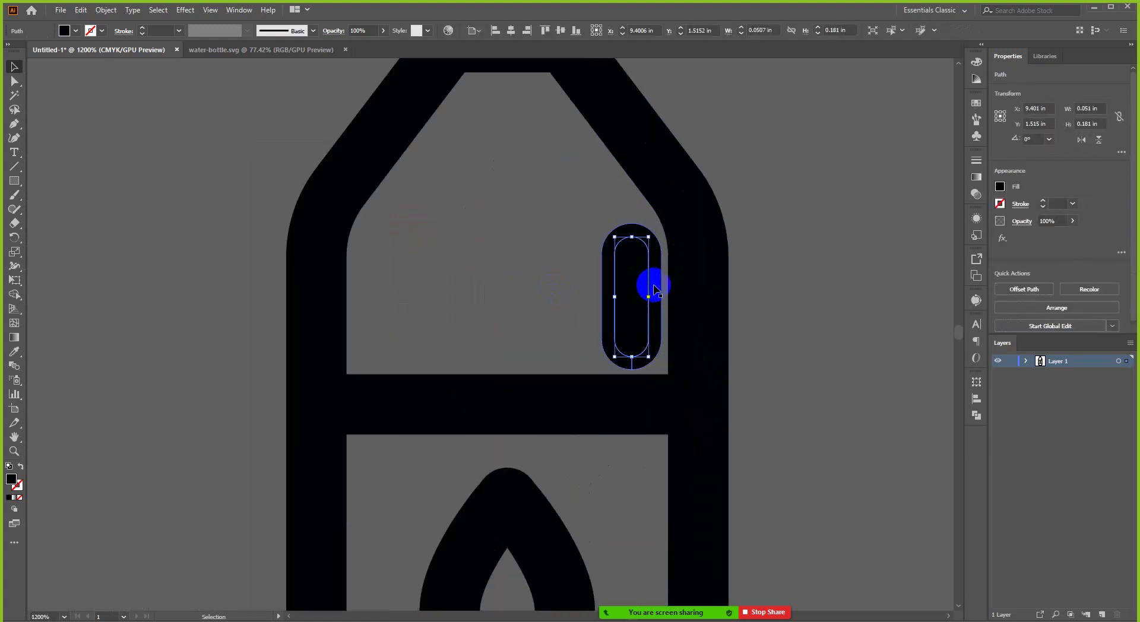
shift+click(691, 262)
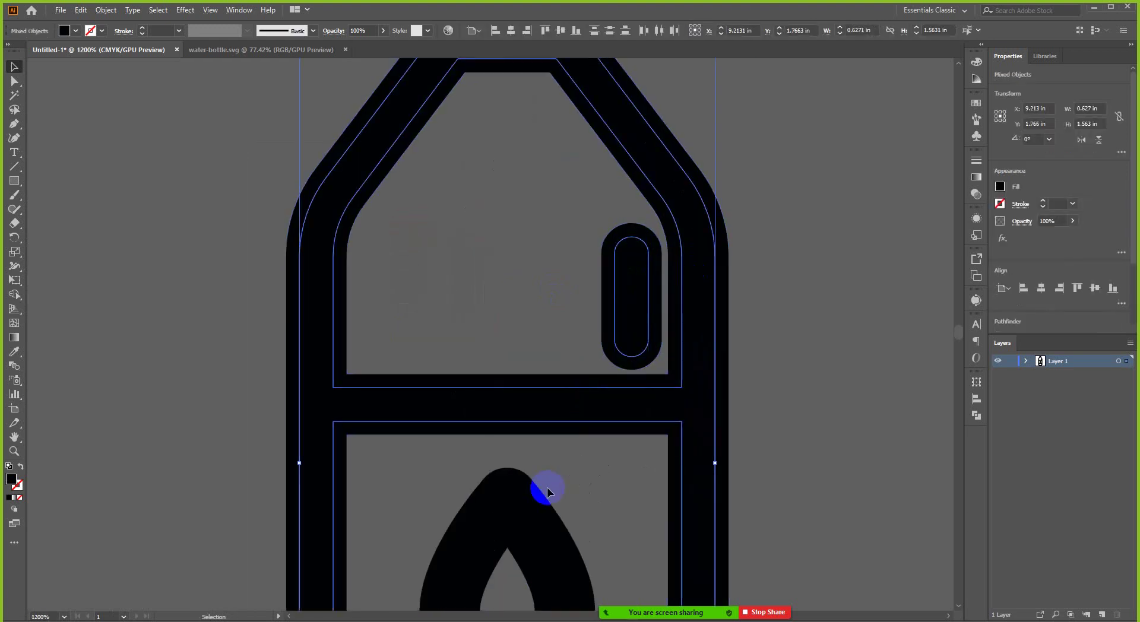
scroll(540, 484, down, 2)
click(542, 437)
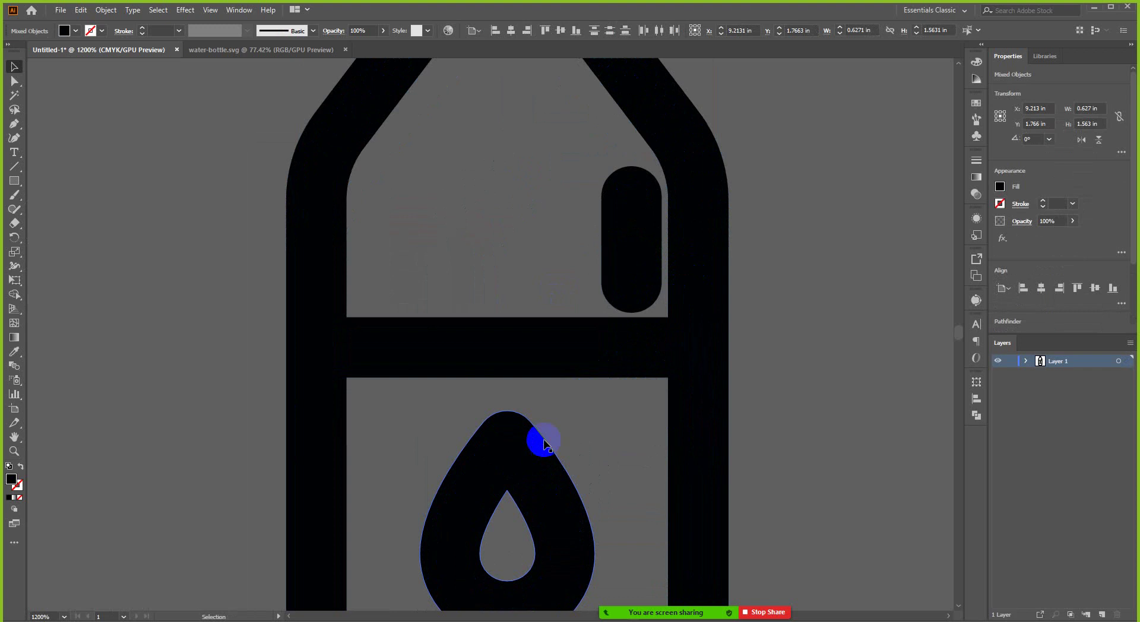
scroll(625, 331, up, 1)
- Nudge the highlight bar two increments left, away from the bottle's edge, and one increment up
click(624, 331)
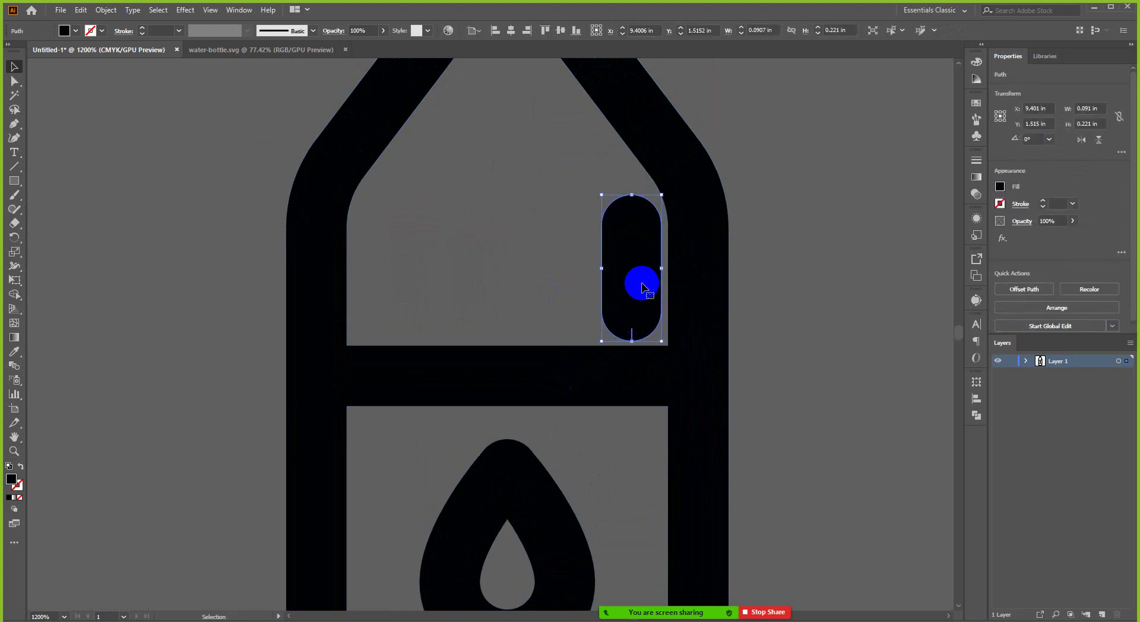
key(Left)
key(Left)
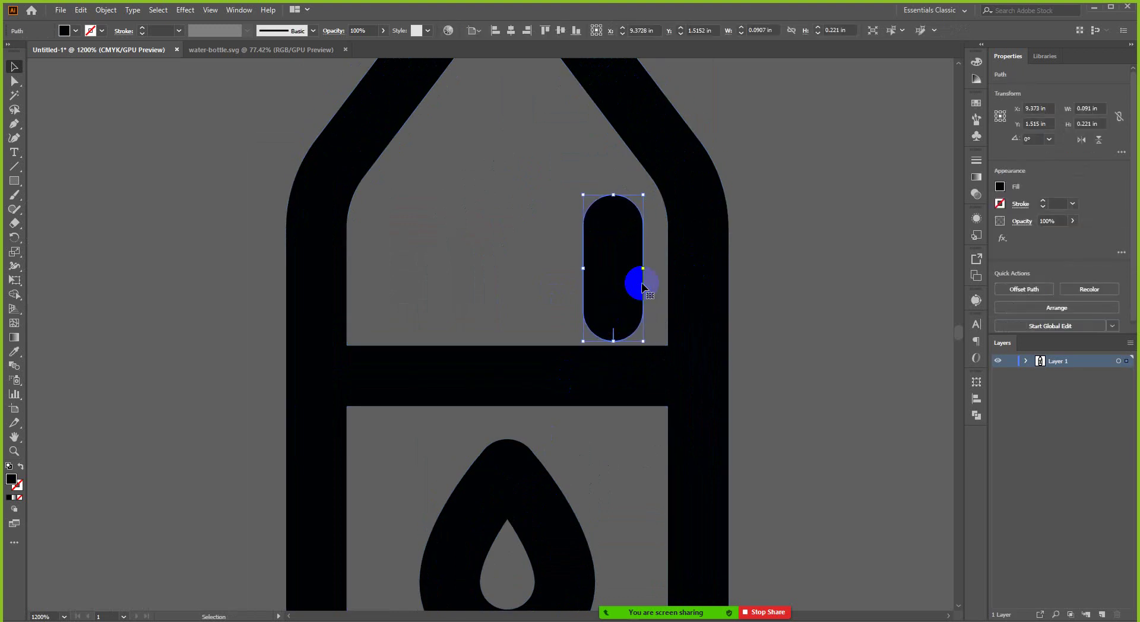
key(Up)
scroll(642, 287, down, 3)
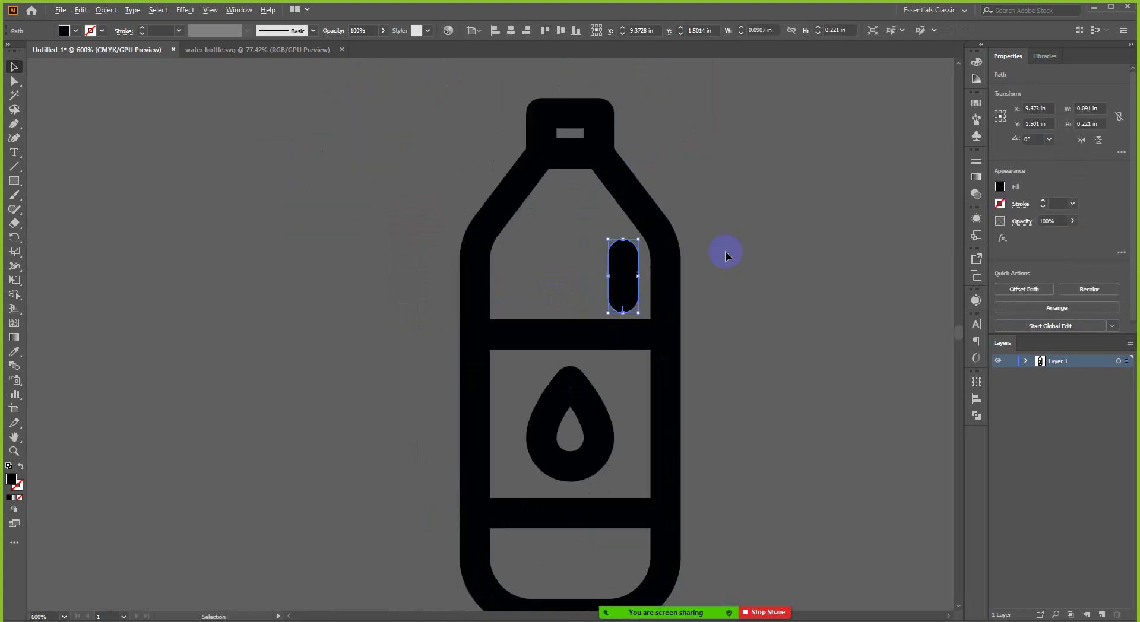
click(729, 234)
- Group all the parts of the thickened bottle icon
scroll(729, 234, down, 3)
drag(557, 430, 660, 369)
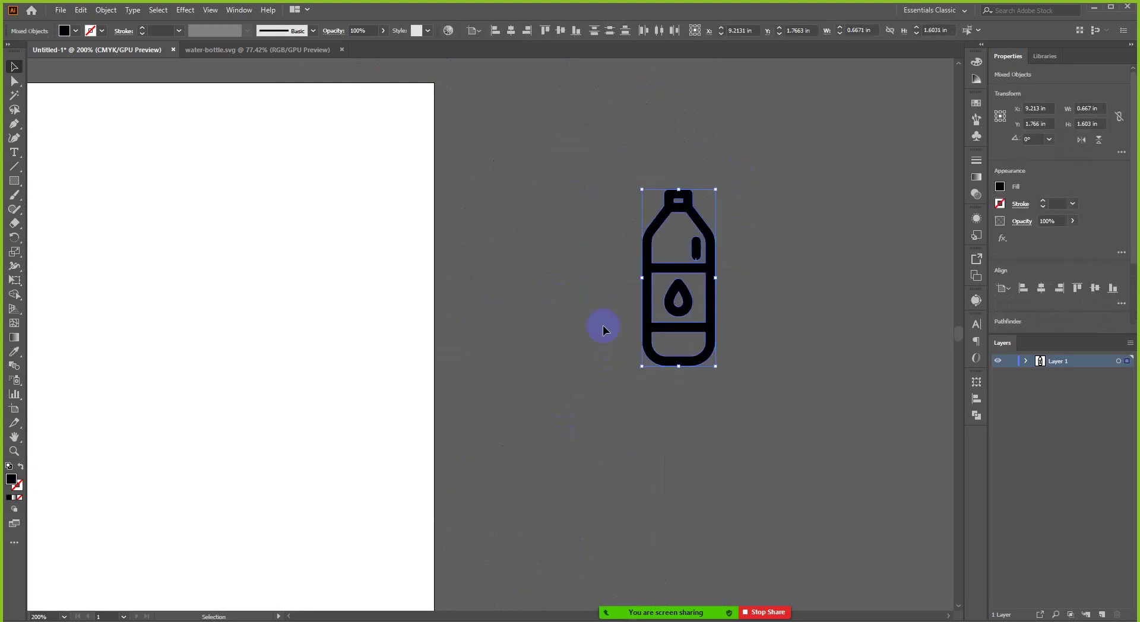
key(ctrl+g)
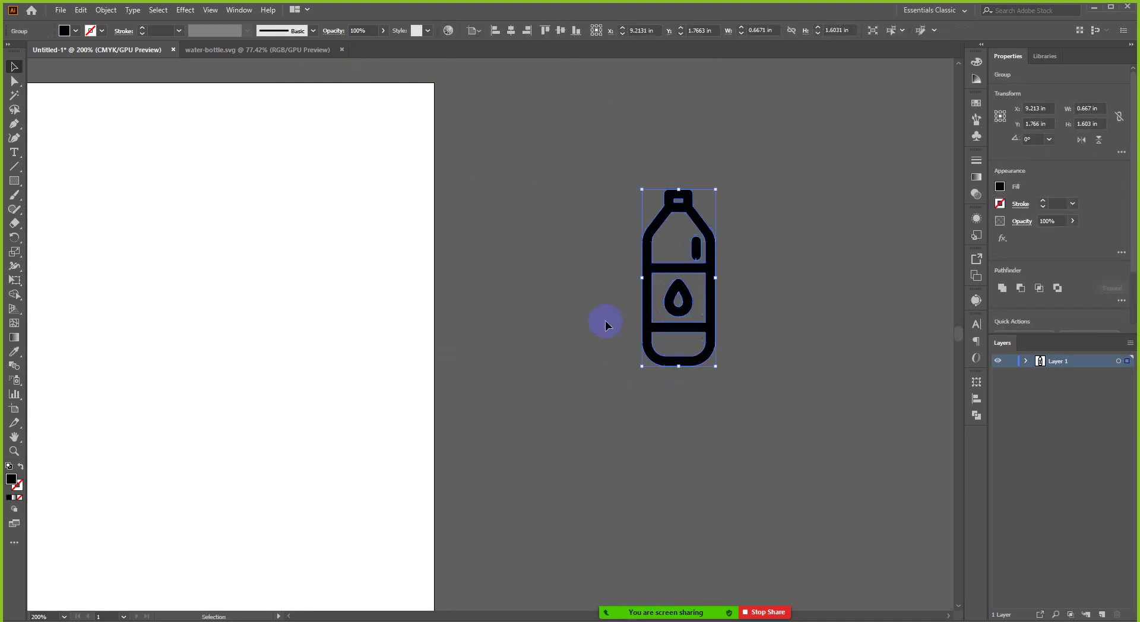
click(643, 317)
click(647, 312)
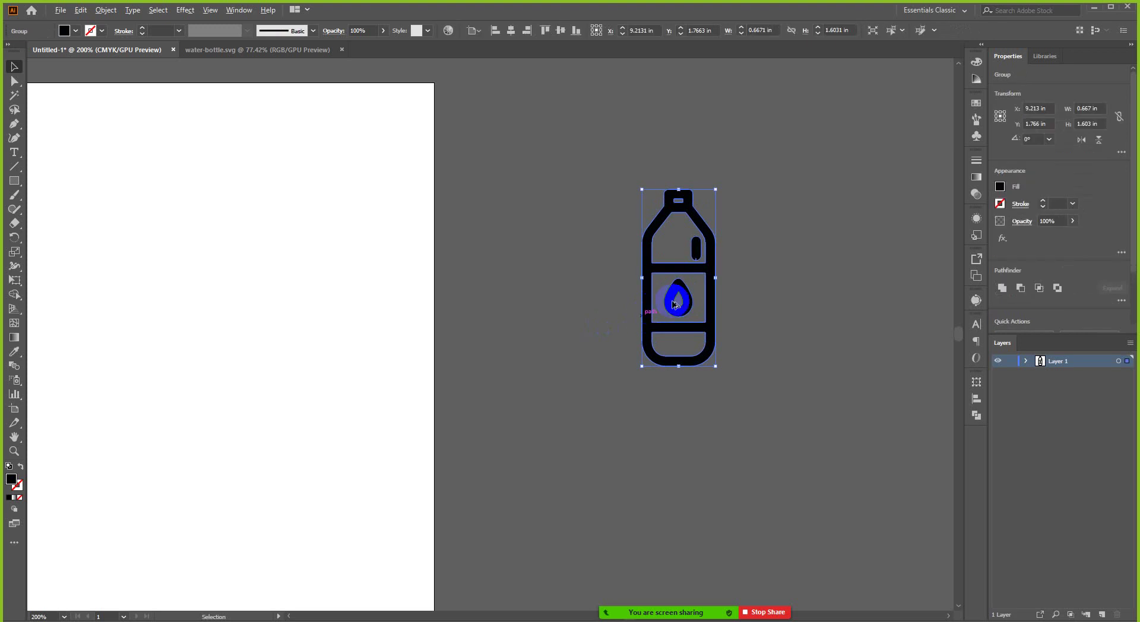
- Add the text "Save Life" below the water bottle icon
scroll(710, 295, down, 2)
scroll(716, 297, up, 1)
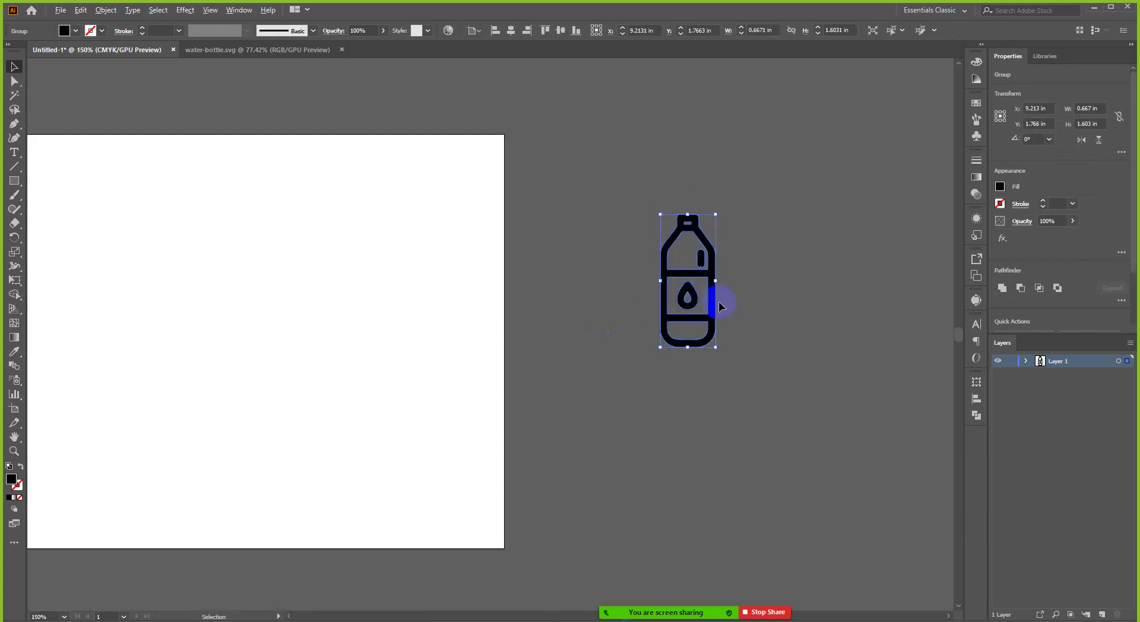
click(774, 418)
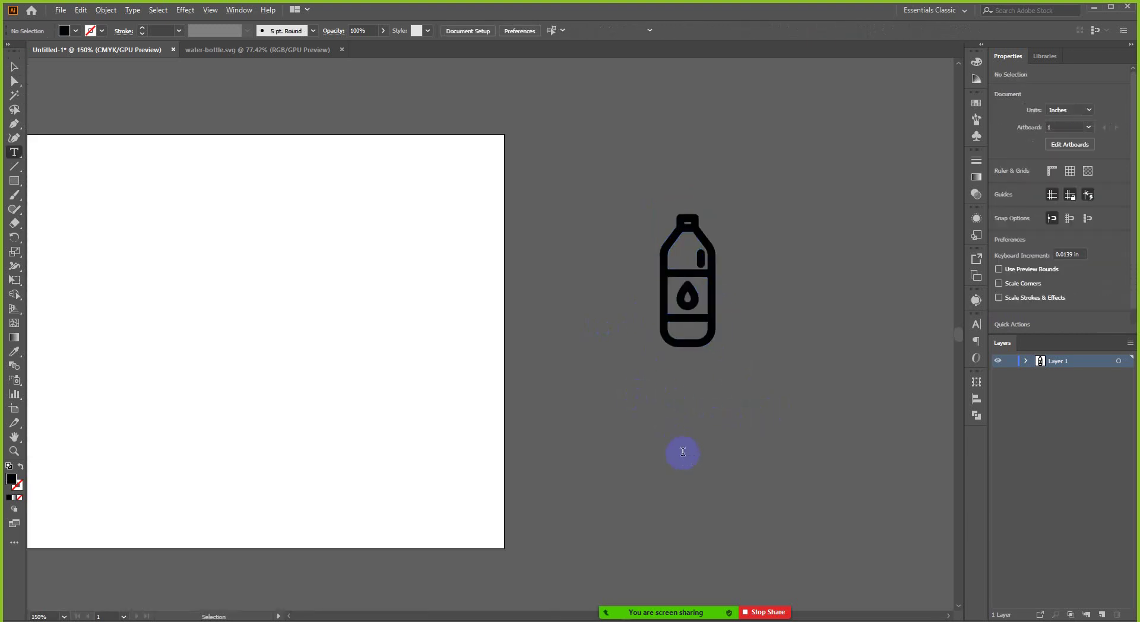
drag(635, 392, 683, 453)
key(ctrl+z)
click(628, 389)
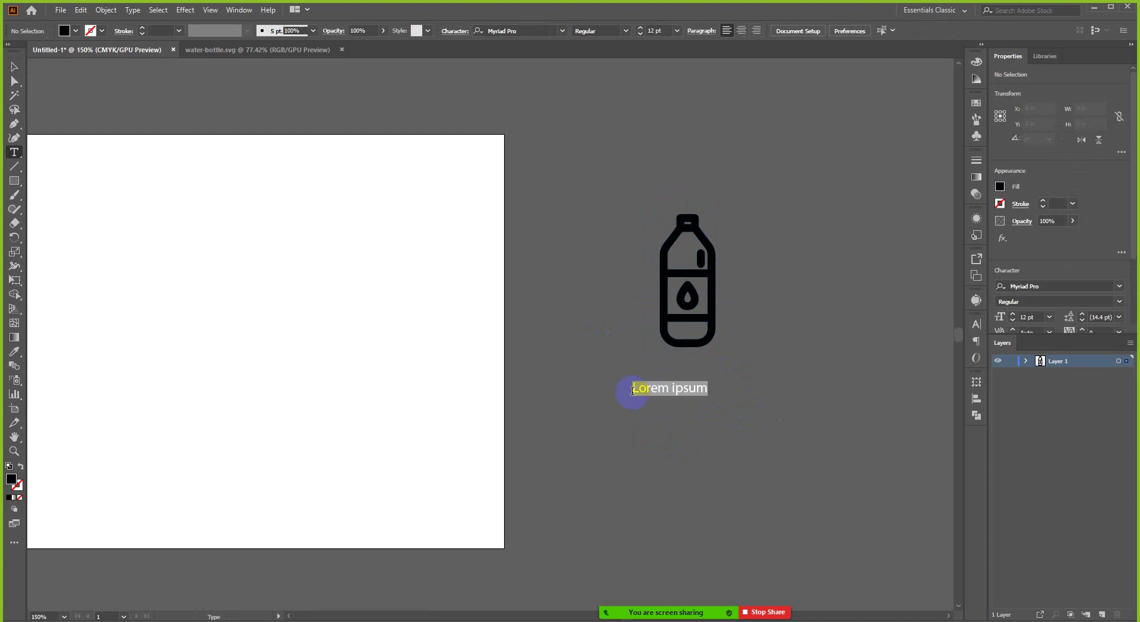
text(Sa)
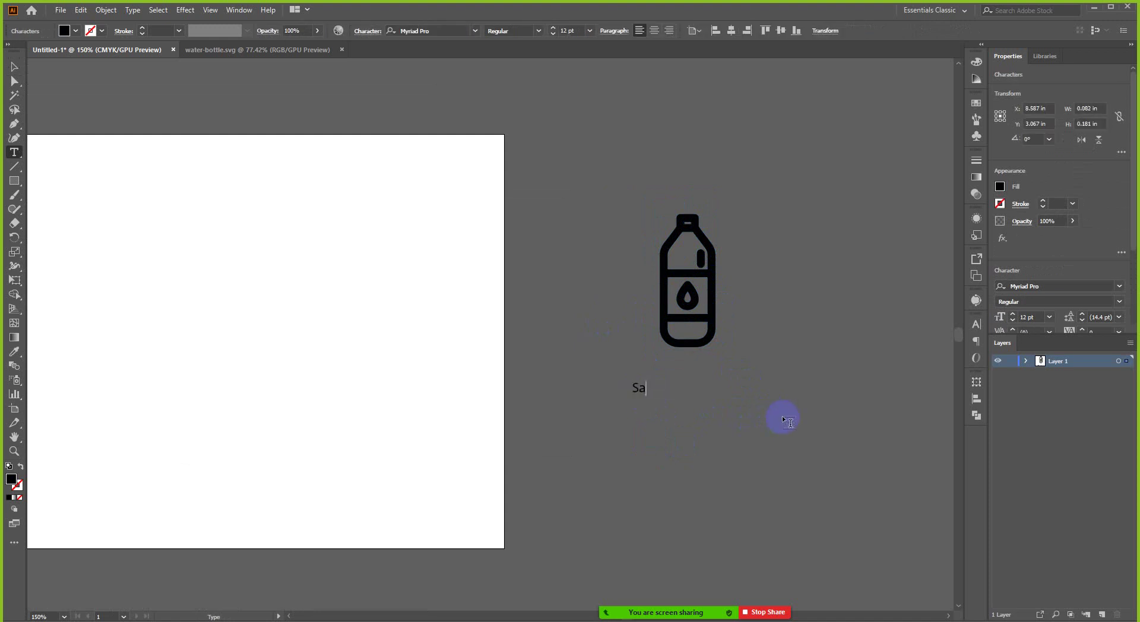
text(ve Life)
- Enlarge the text under the bottle to about 40 pt and reword it to "Saves Life!"
click(14, 66)
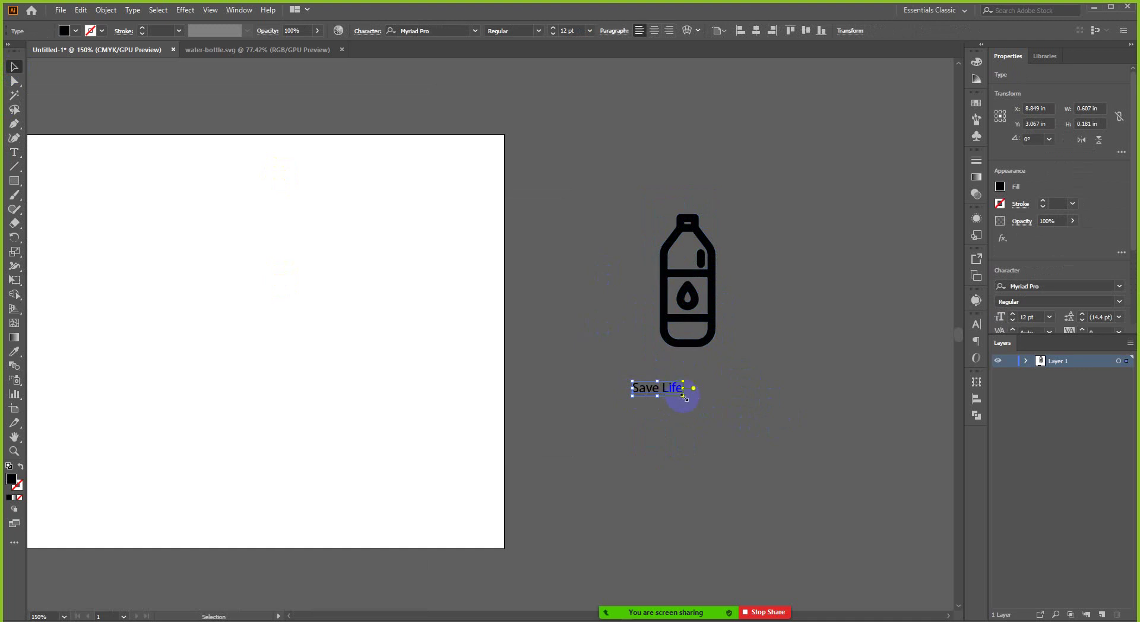
drag(682, 399, 740, 396)
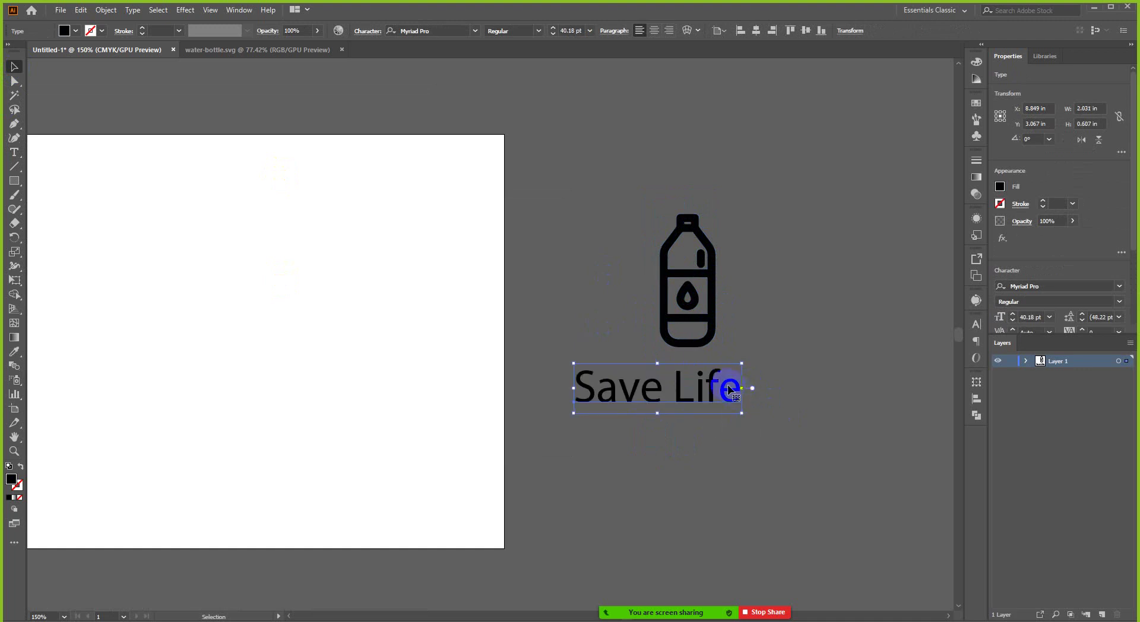
double_click(731, 390)
click(737, 384)
text(!)
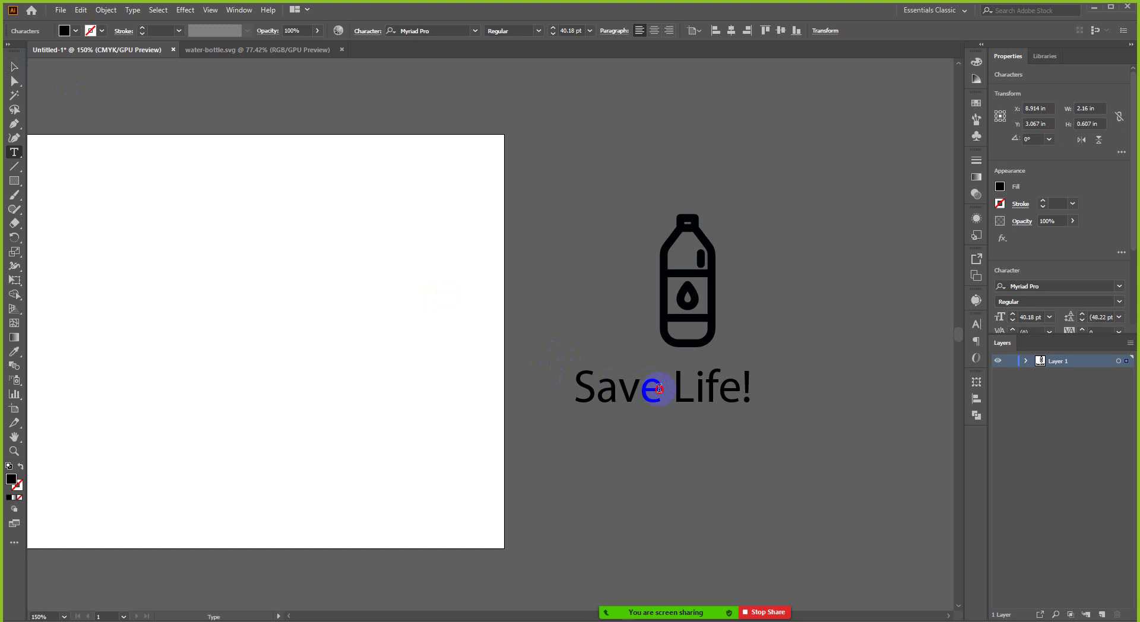
text(s)
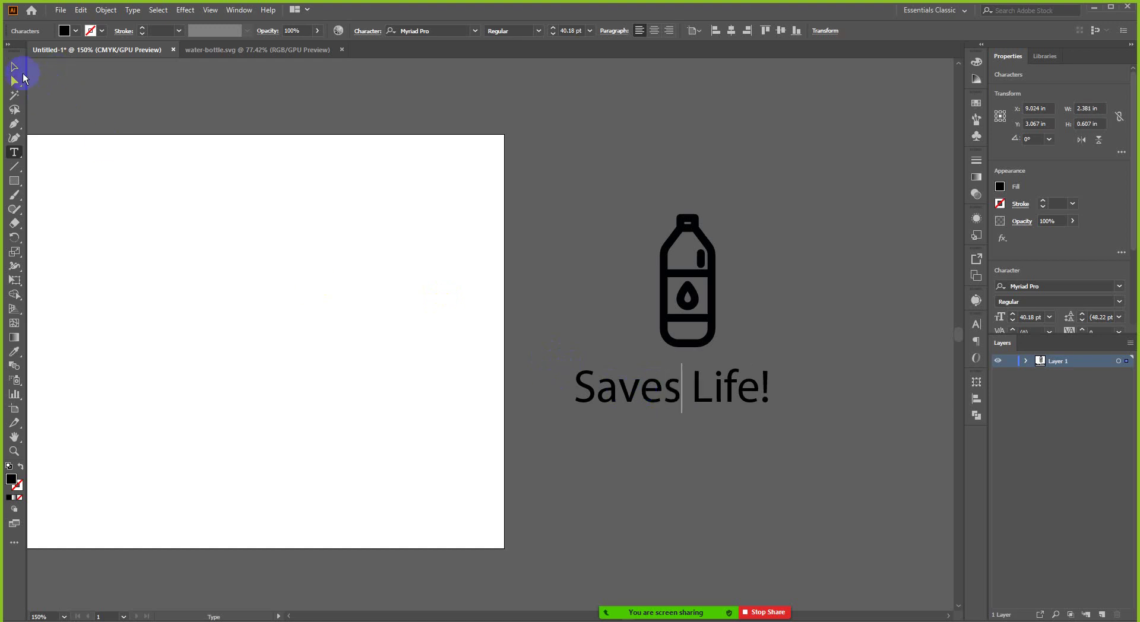
click(14, 67)
- Filter the fonts available for the selected slogan to the Script classification
click(967, 333)
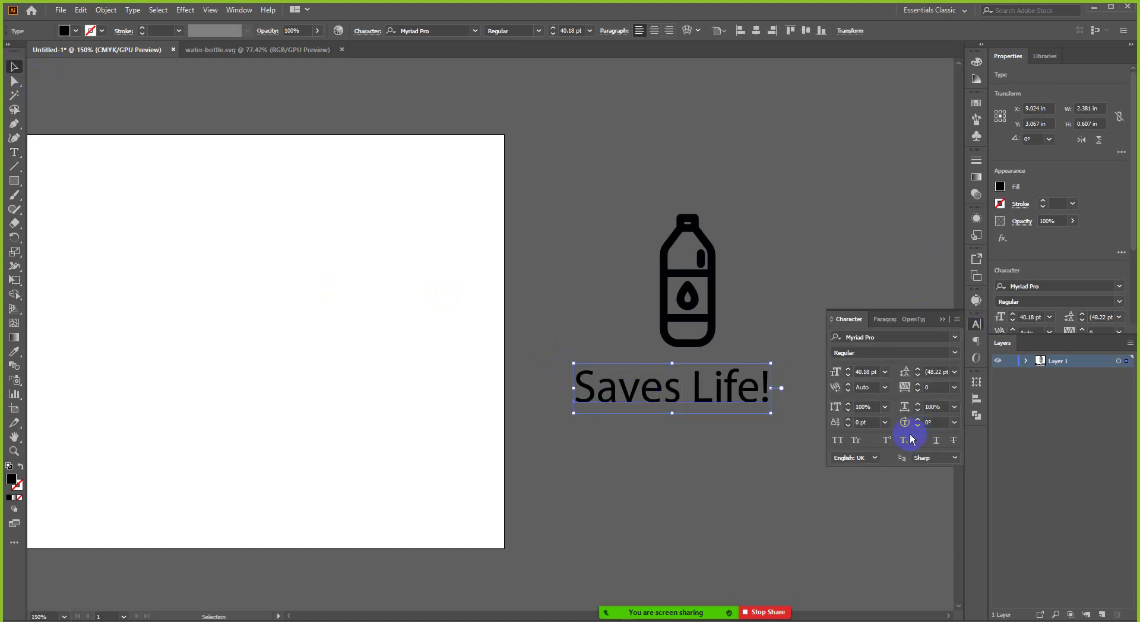
click(957, 338)
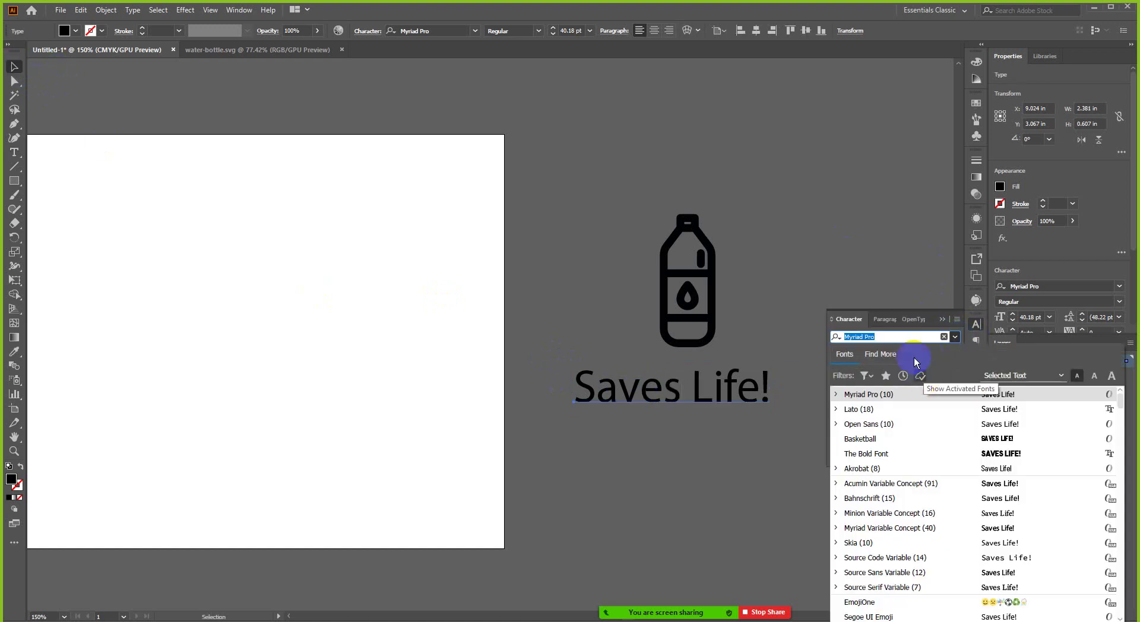
click(866, 376)
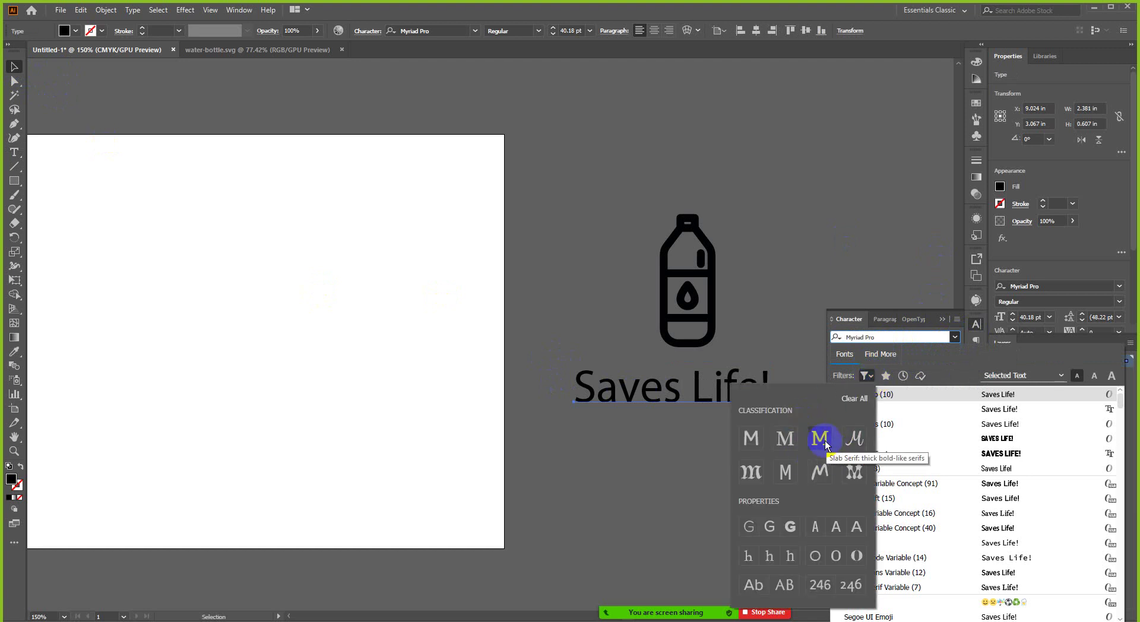
click(863, 438)
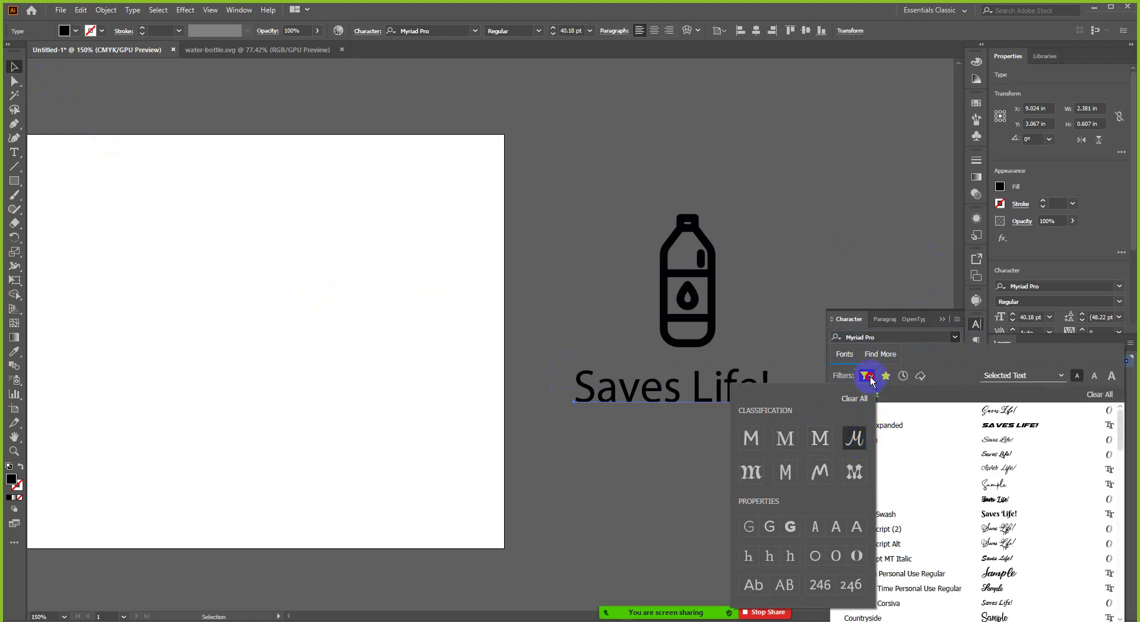
click(868, 377)
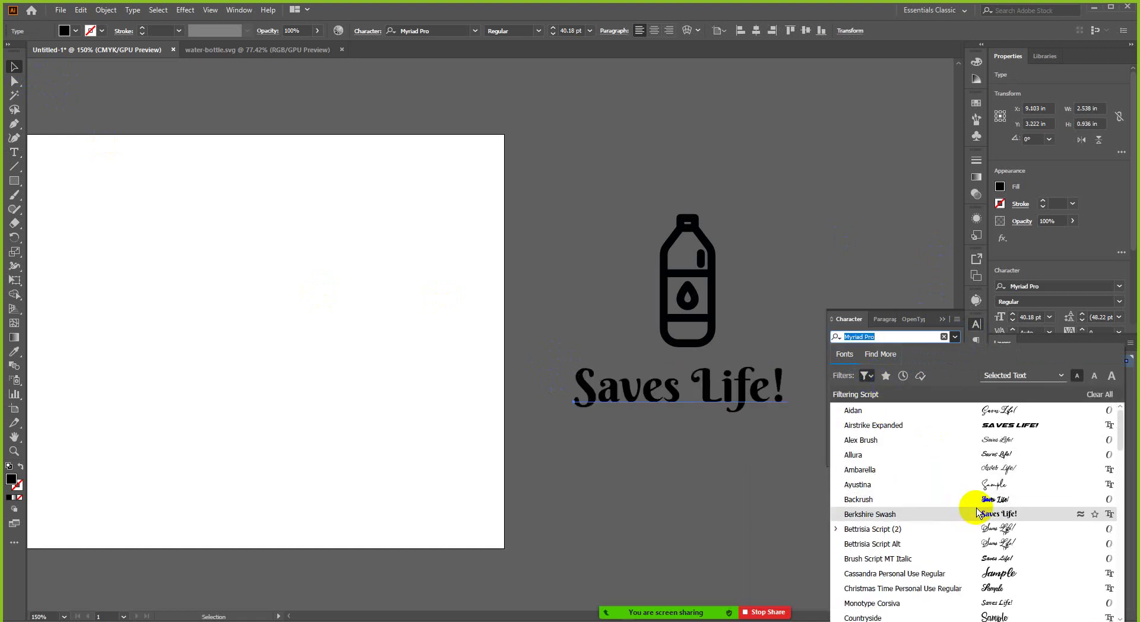
- Browse the script fonts and apply Thinking Of Betty to the "Saves Life!" slogan
scroll(977, 513, down, 1)
scroll(985, 540, down, 1)
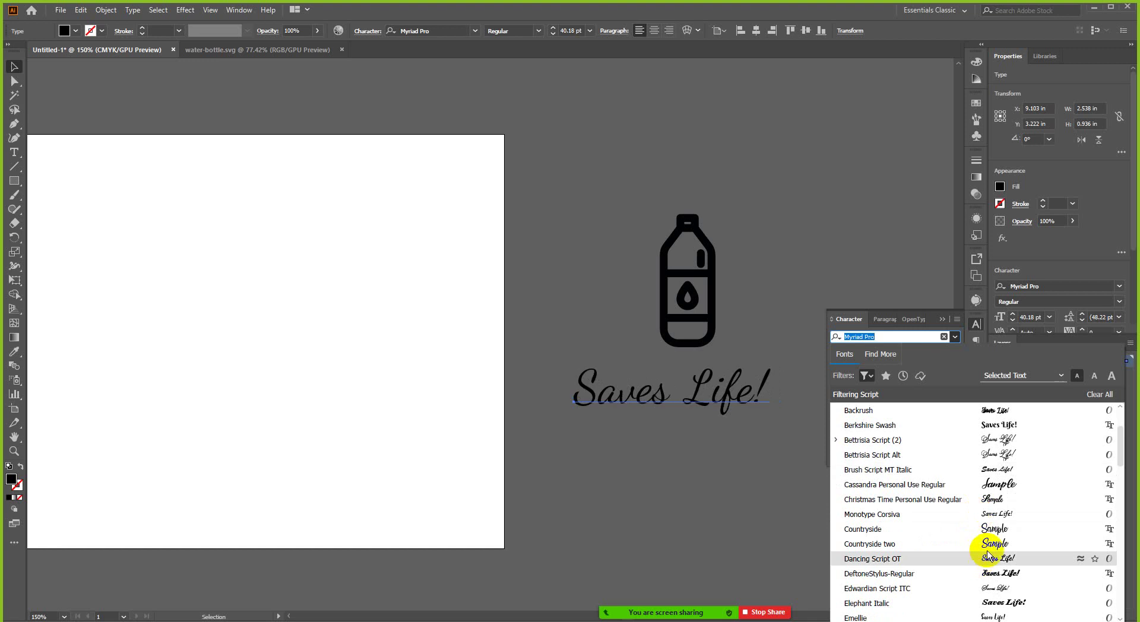
scroll(1003, 535, down, 2)
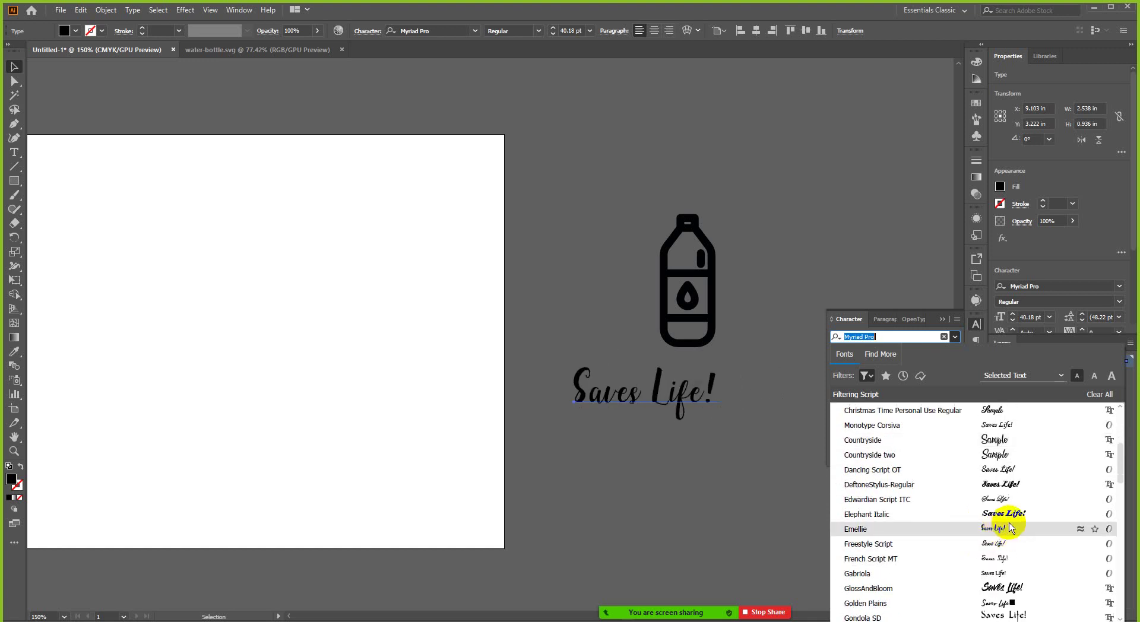
scroll(1009, 567, down, 2)
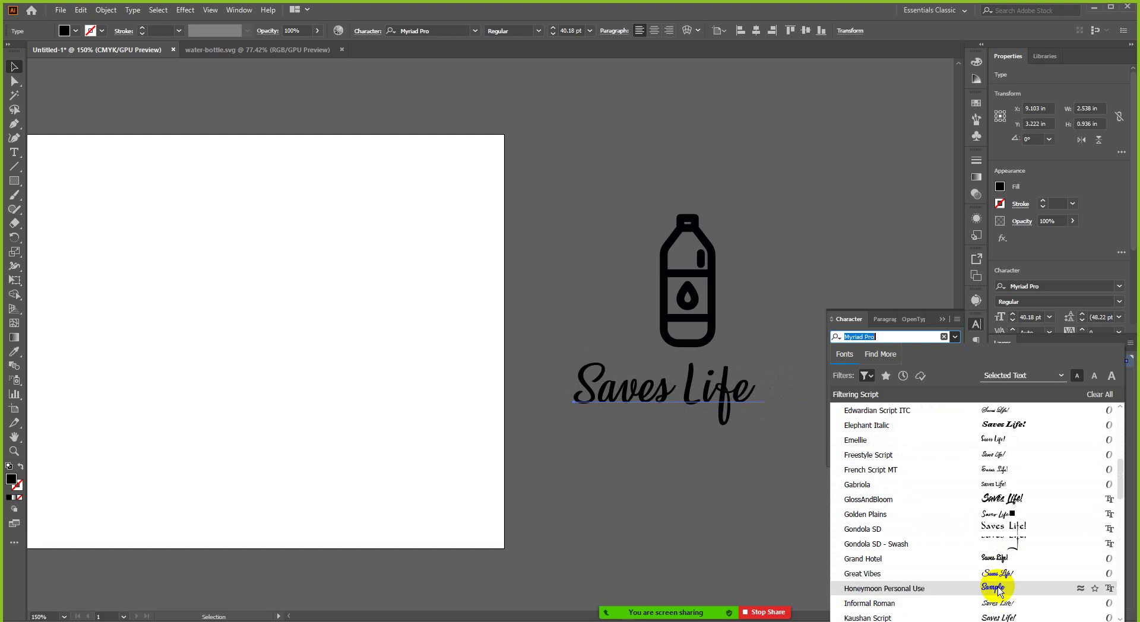
scroll(998, 589, down, 3)
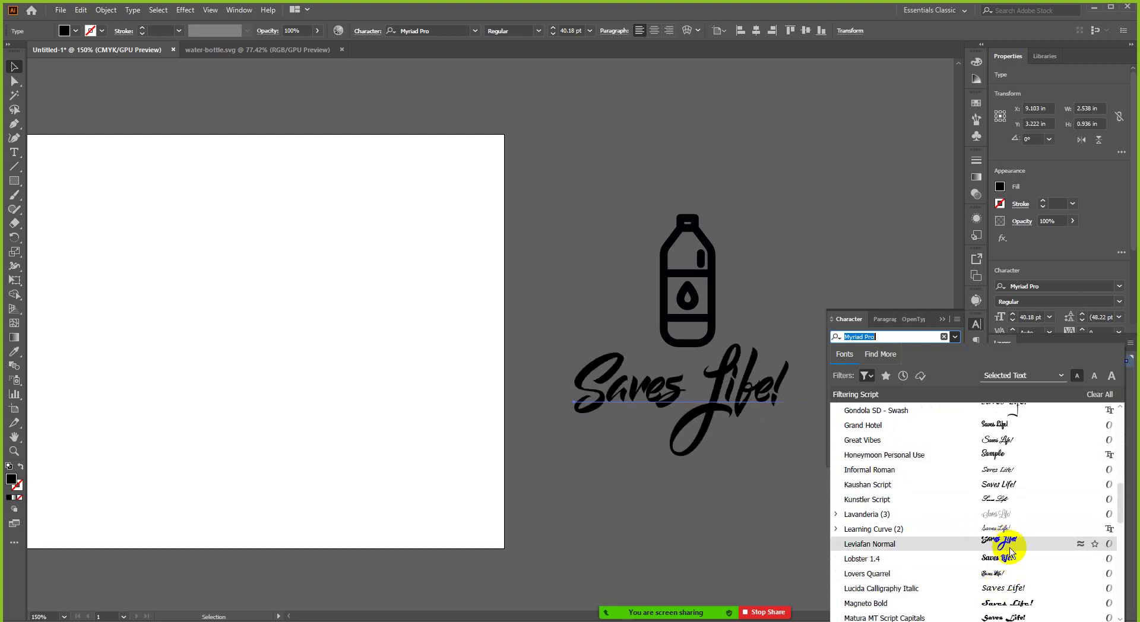
scroll(1008, 561, down, 2)
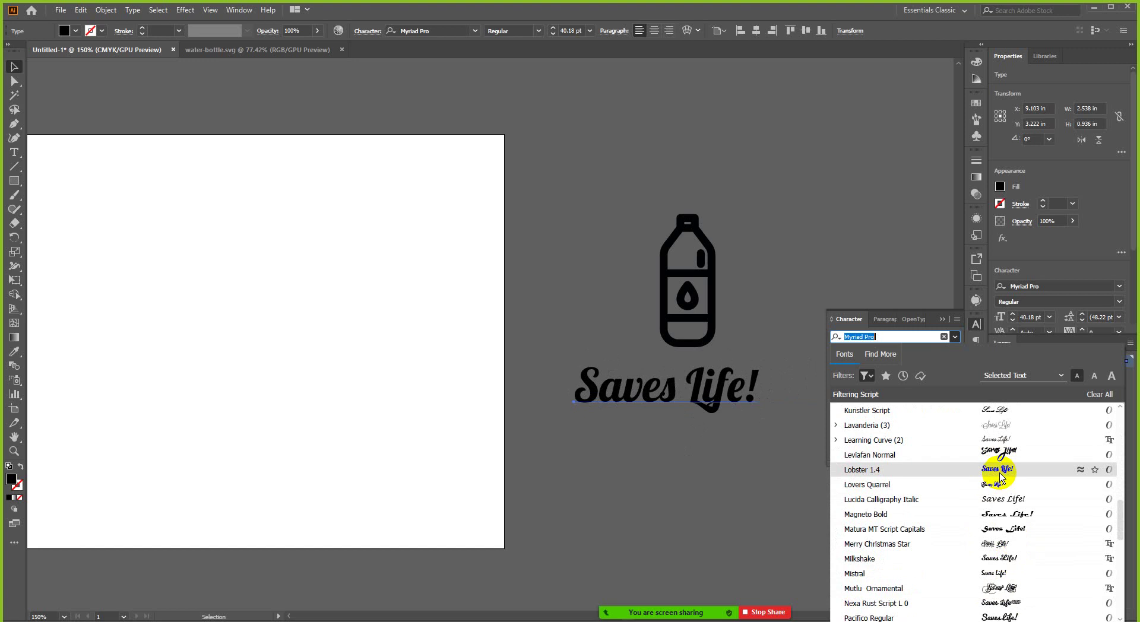
scroll(1003, 475, down, 1)
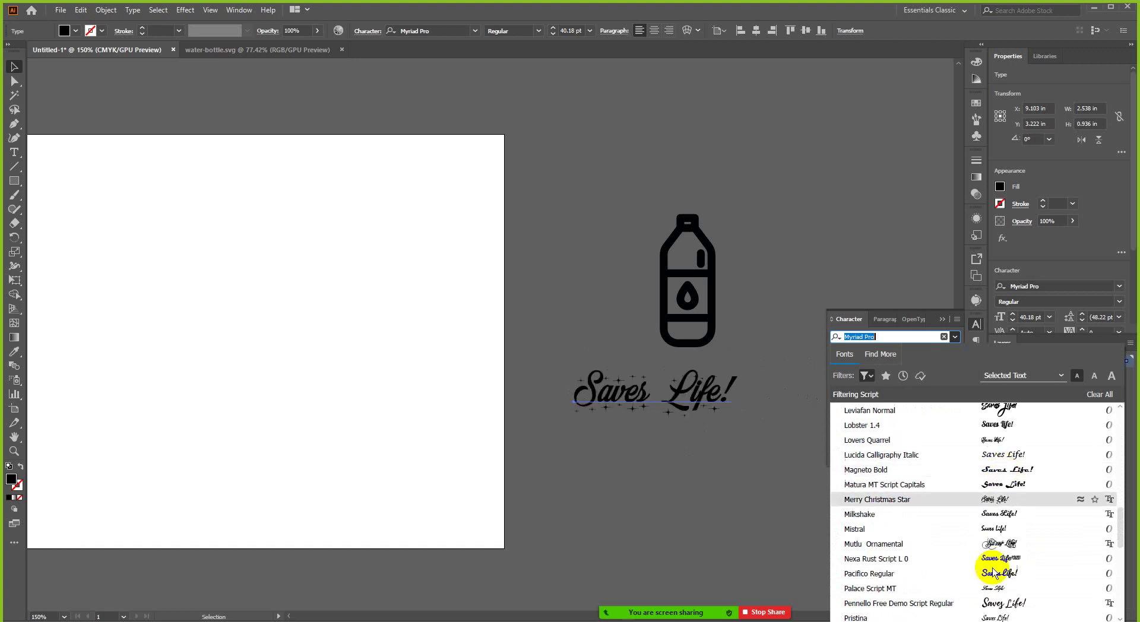
scroll(1009, 582, down, 7)
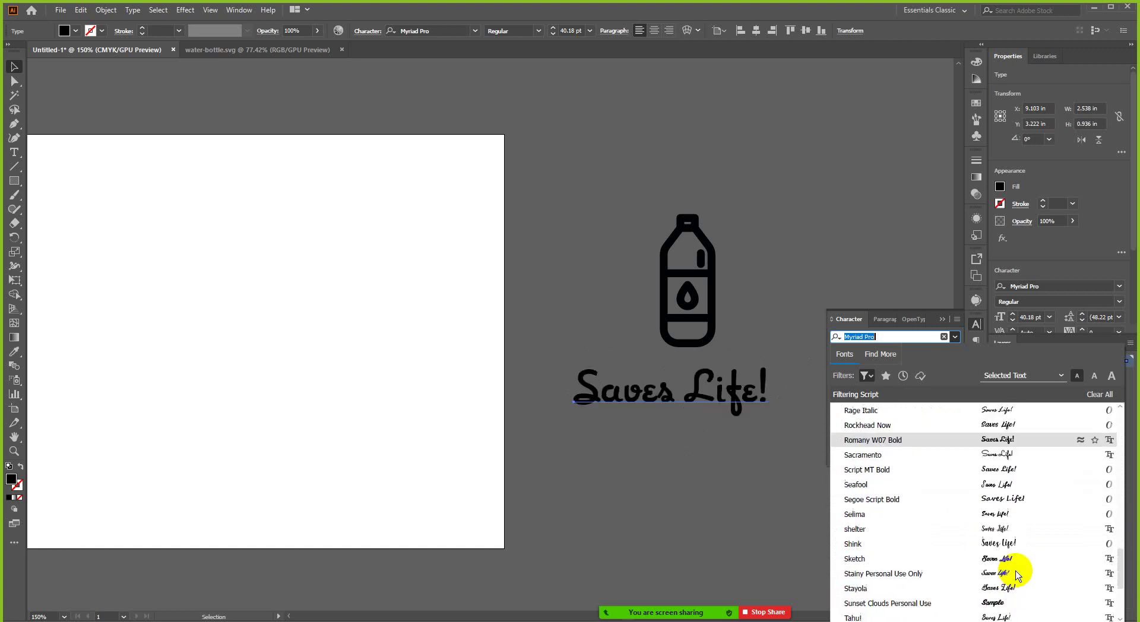
scroll(1023, 564, down, 1)
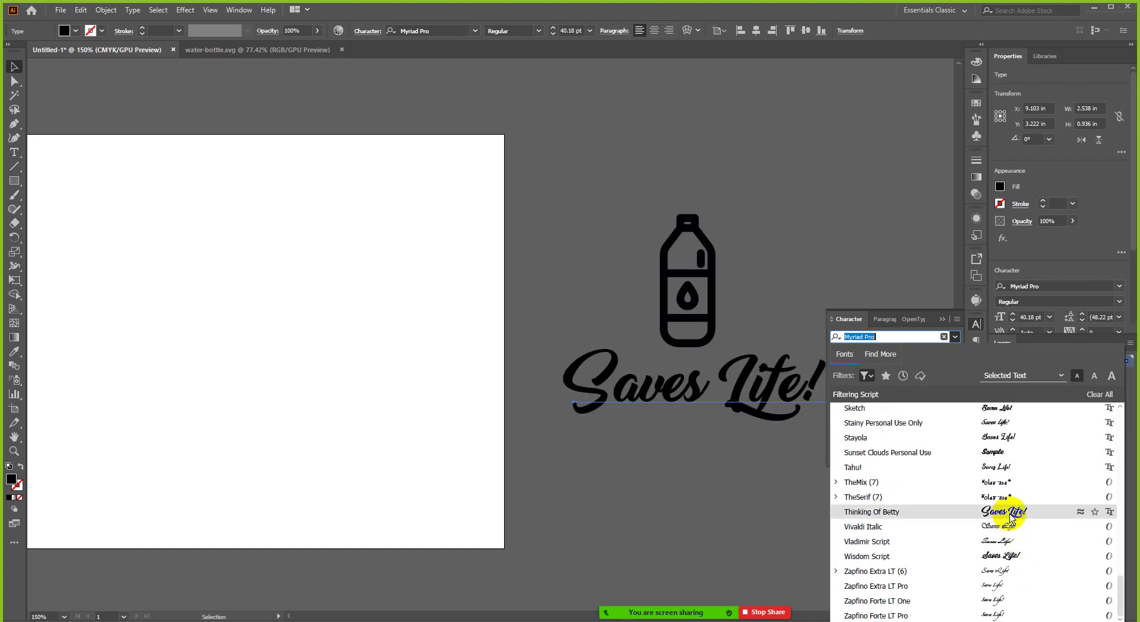
click(1009, 512)
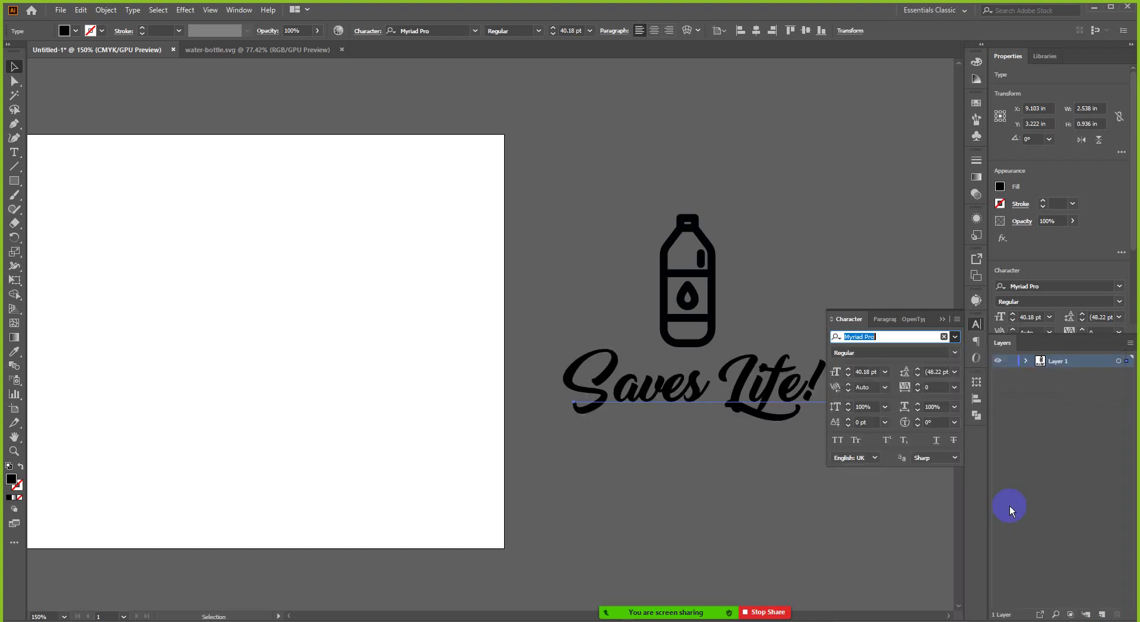
click(976, 324)
- Enlarge the slogan to about 50 pt and move it together with the bottle onto the artboard
scroll(787, 362, up, 1)
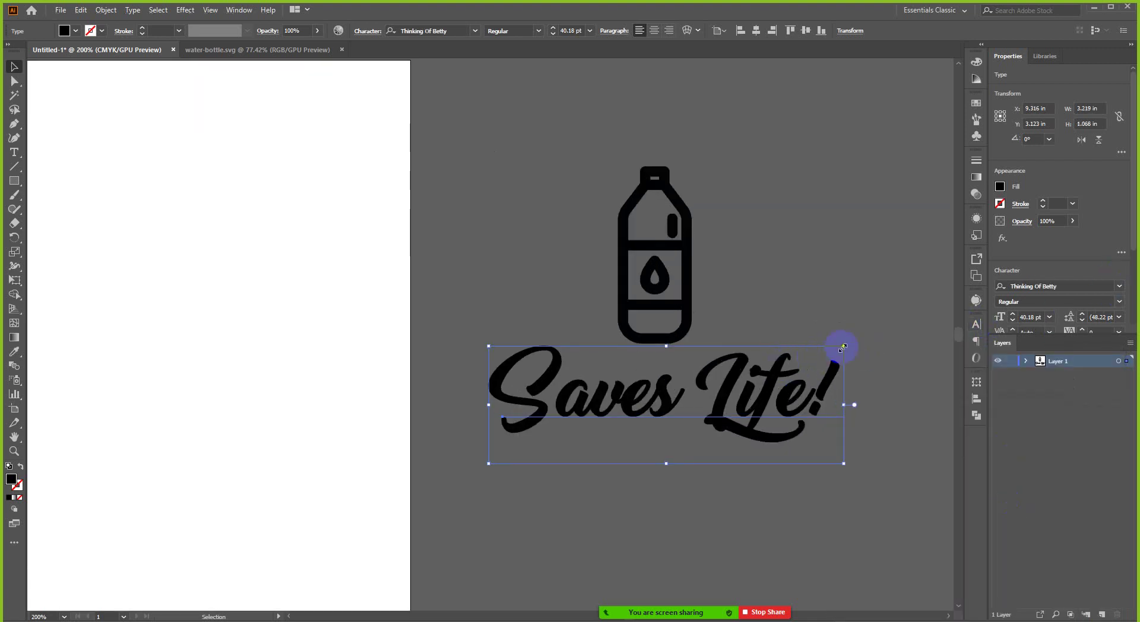
drag(843, 347, 879, 326)
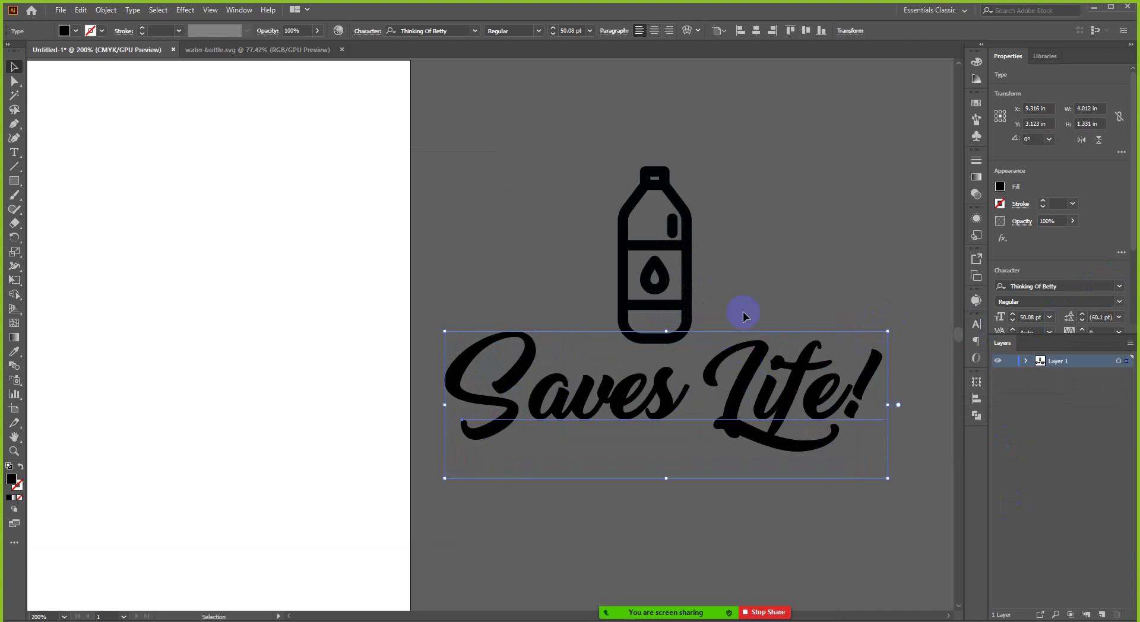
scroll(789, 311, down, 2)
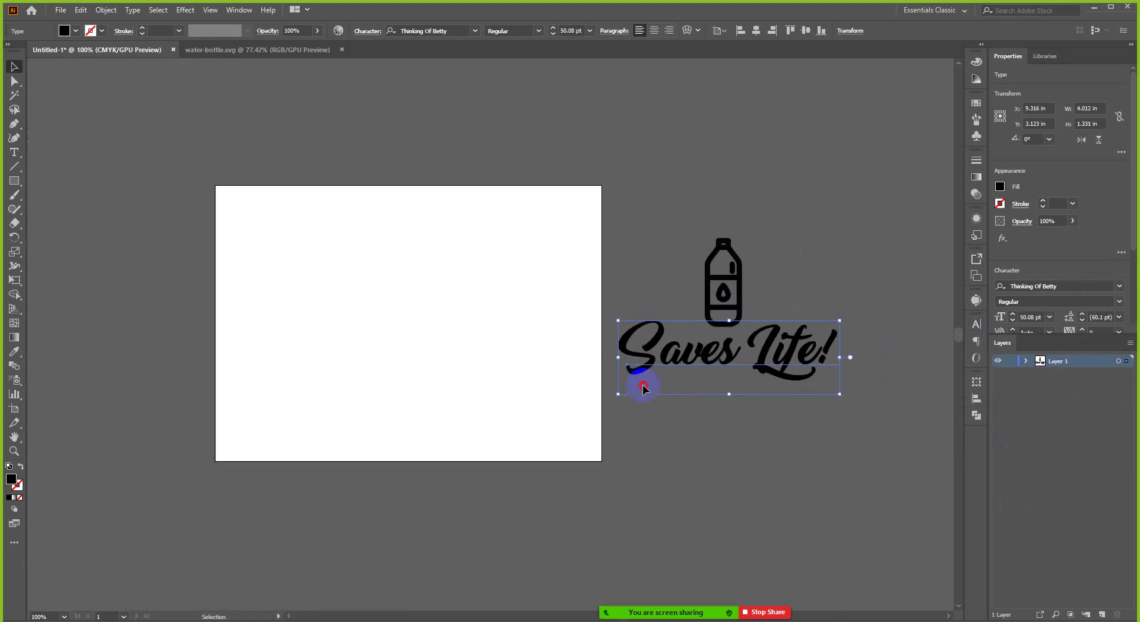
shift+click(662, 343)
drag(729, 327, 420, 312)
click(590, 280)
key(ctrl+1)
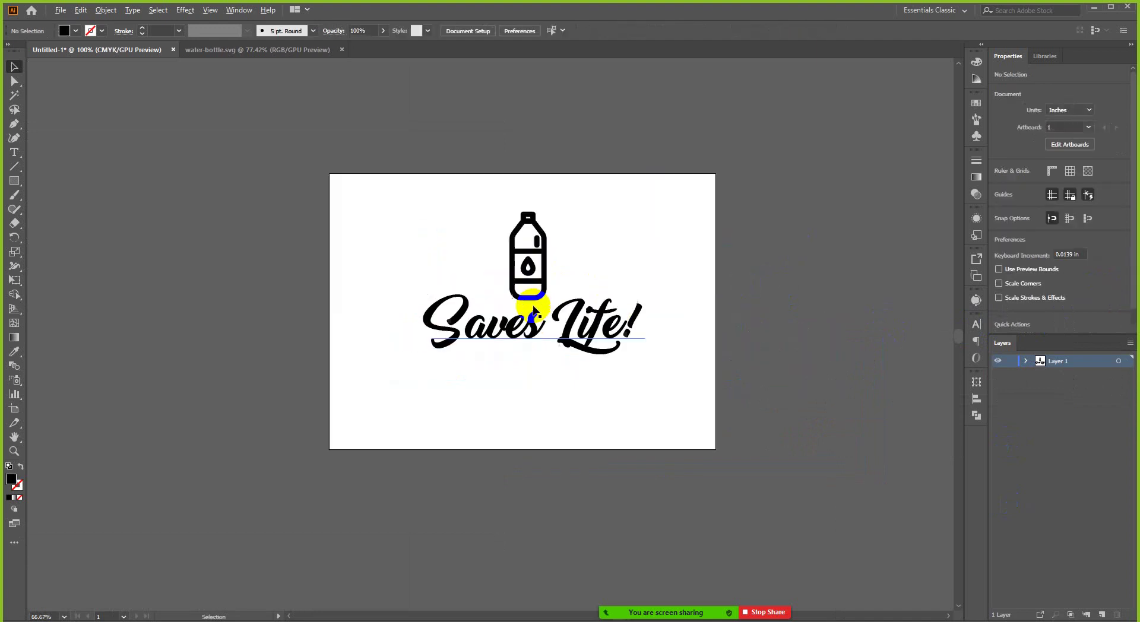
- Try enlarging the slogan on the artboard to about 59 pt, and undo that change
click(603, 342)
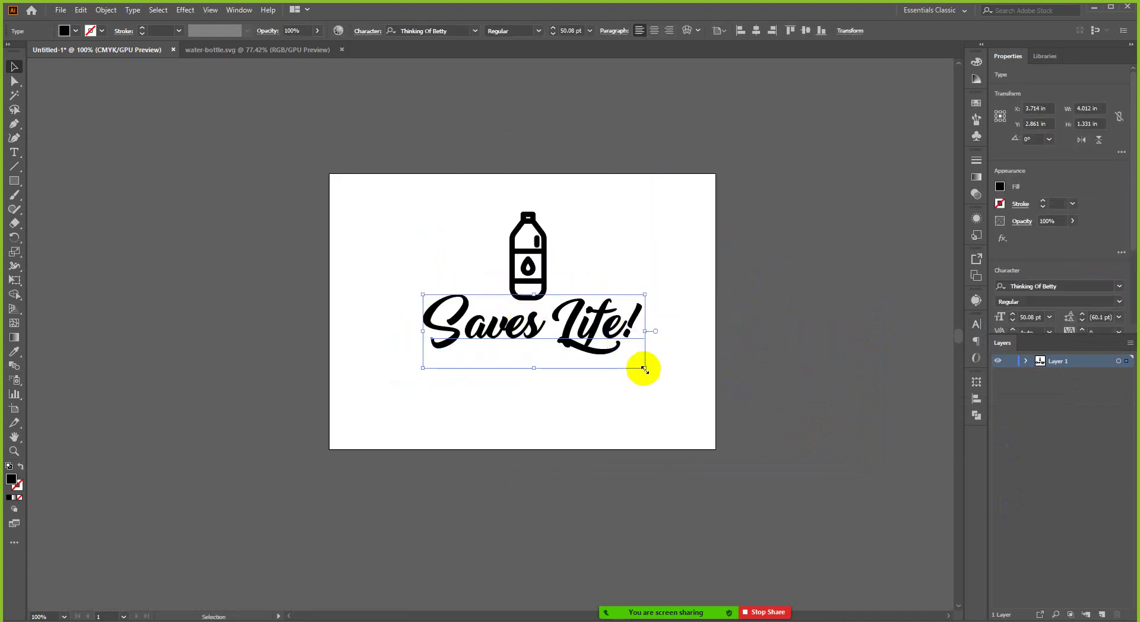
drag(646, 368, 664, 374)
scroll(640, 361, up, 1)
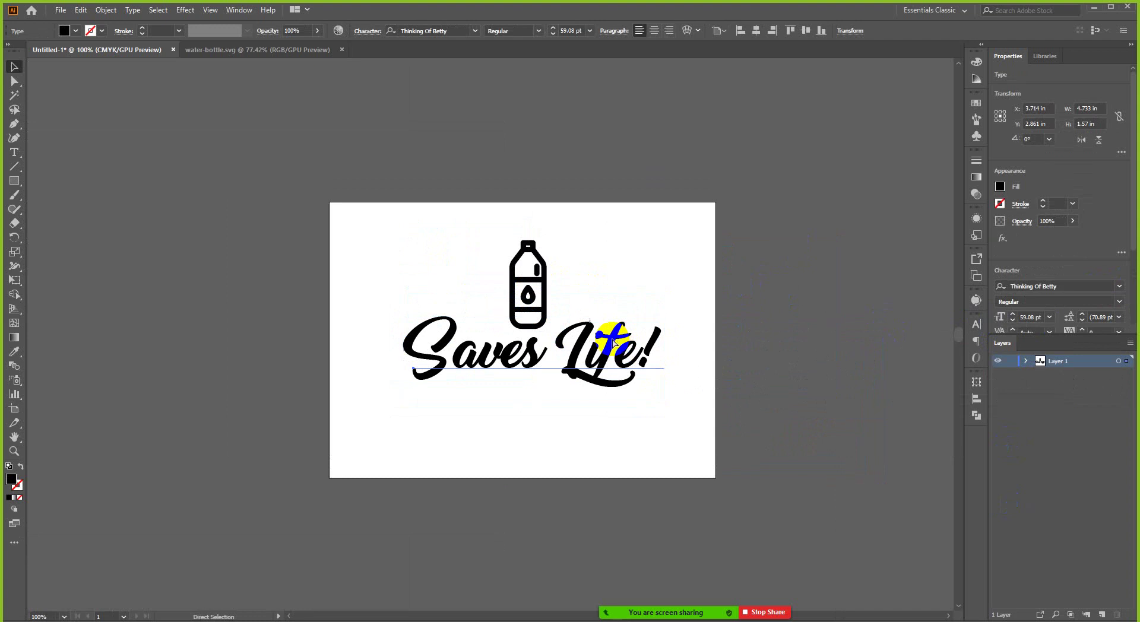
key(ctrl+z)
- Enlarge the bottle to about 0.73 by 1.75 in and nudge the slogan down to Y 2.972 in, just below it
click(527, 284)
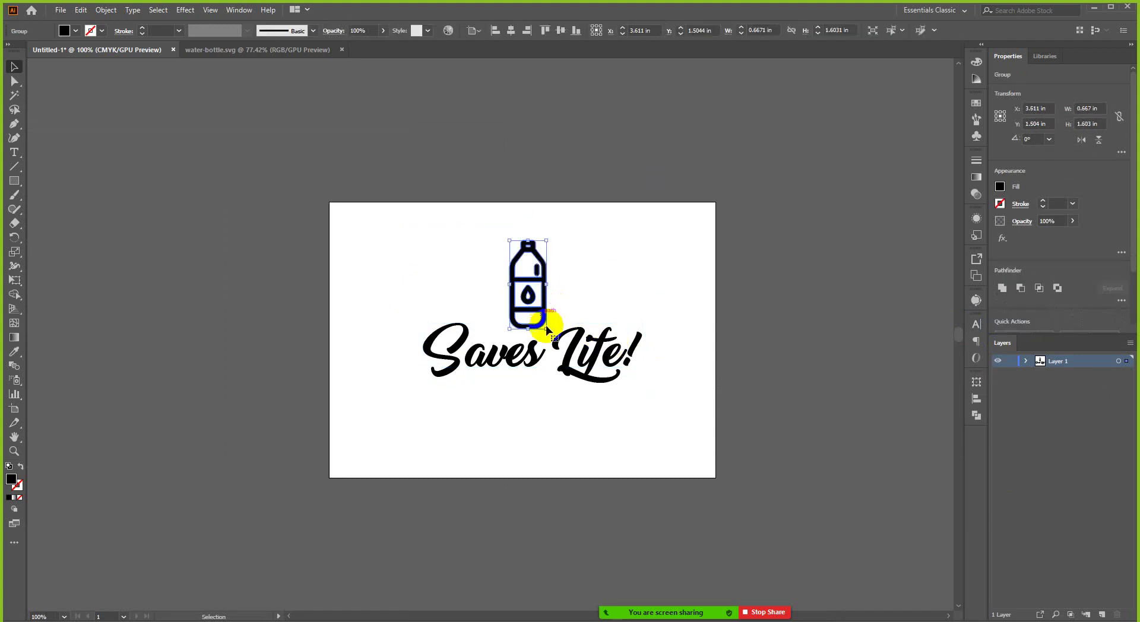
drag(548, 331, 553, 335)
click(539, 367)
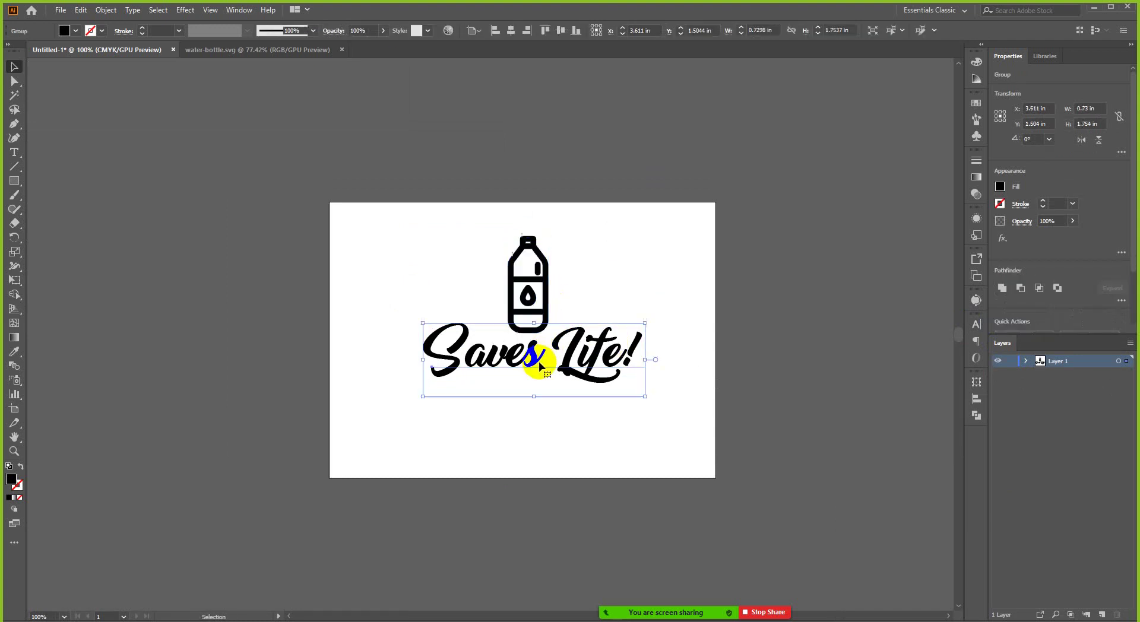
key(Down)
key(Down)
key(Down)
key(Down)
key(Down)
key(Down)
key(Down)
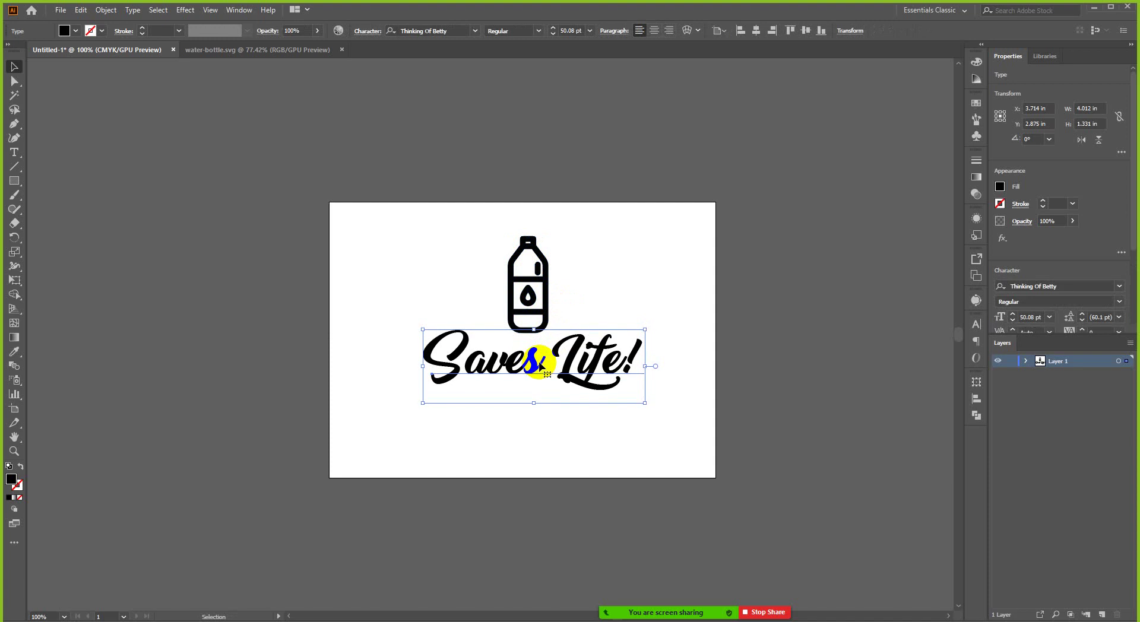
key(Up)
click(631, 277)
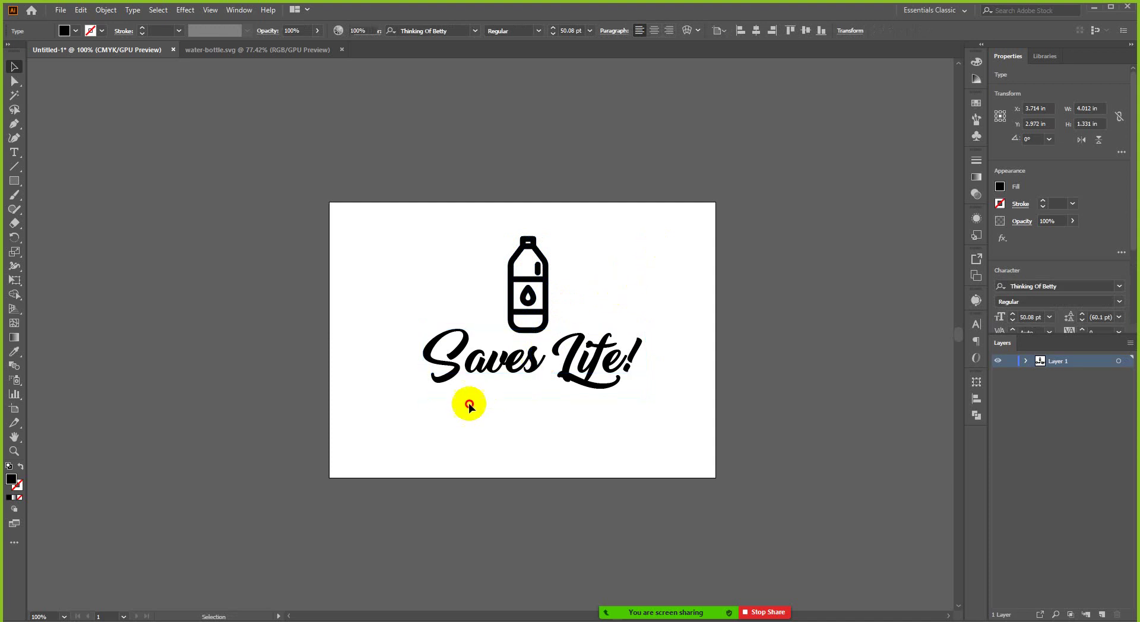
- Place a backup copy of the bottle and slogan outside the artboard, to its right
key(ctrl+a)
key(ctrl+minus)
drag(588, 373, 827, 381)
click(554, 405)
- Convert the slogan on the artboard to outlines
key(ctrl+plus)
key(ctrl+plus)
click(561, 366)
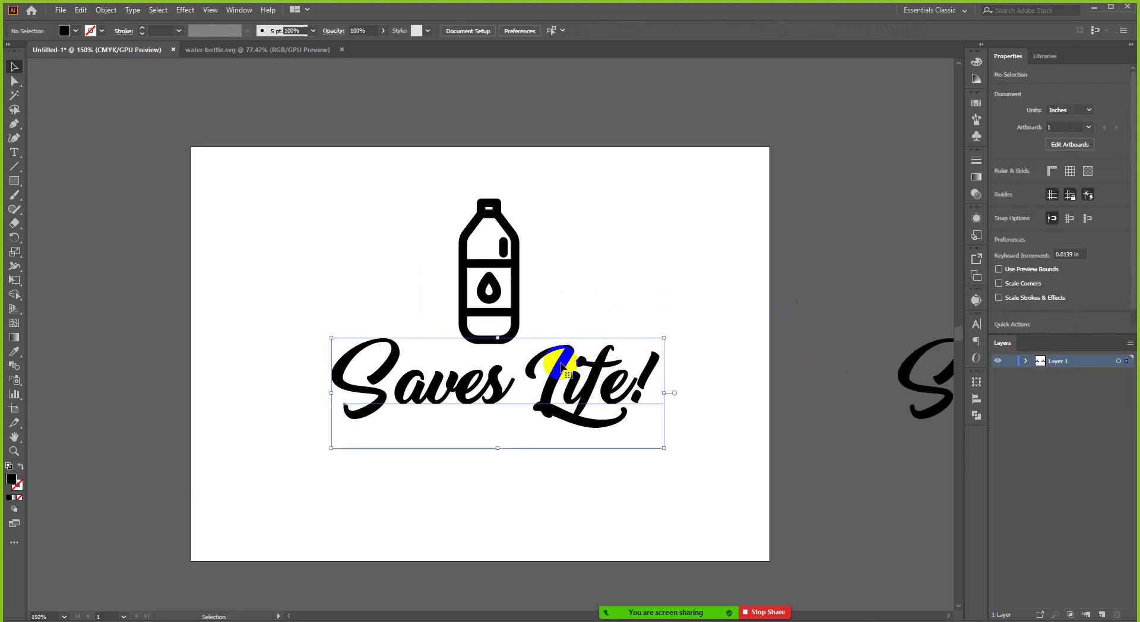
right_click(561, 364)
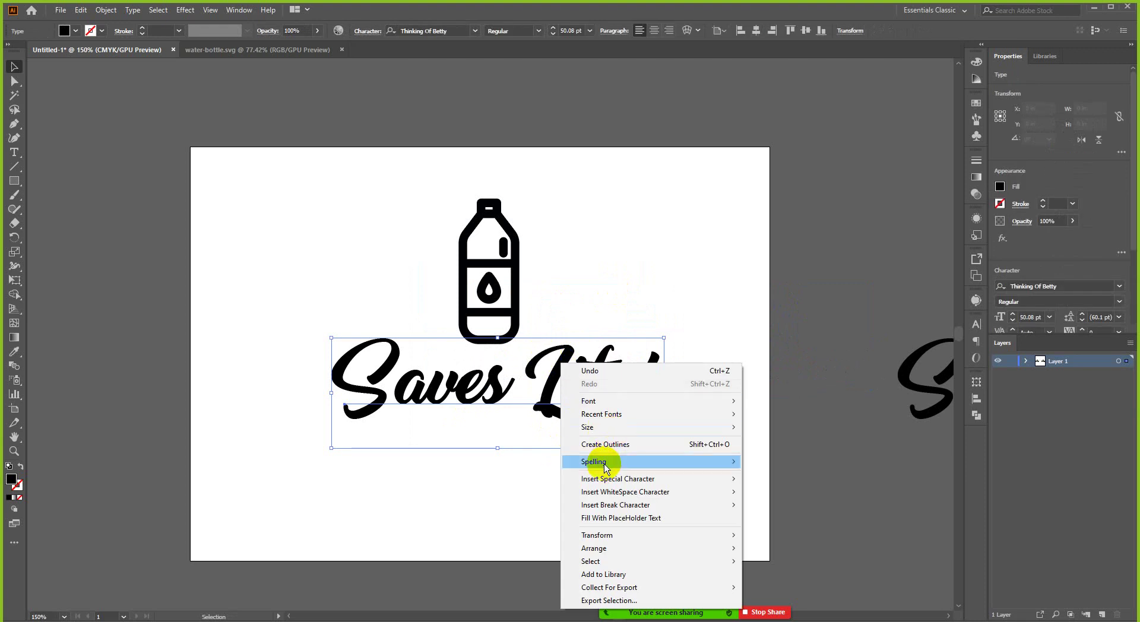
click(605, 444)
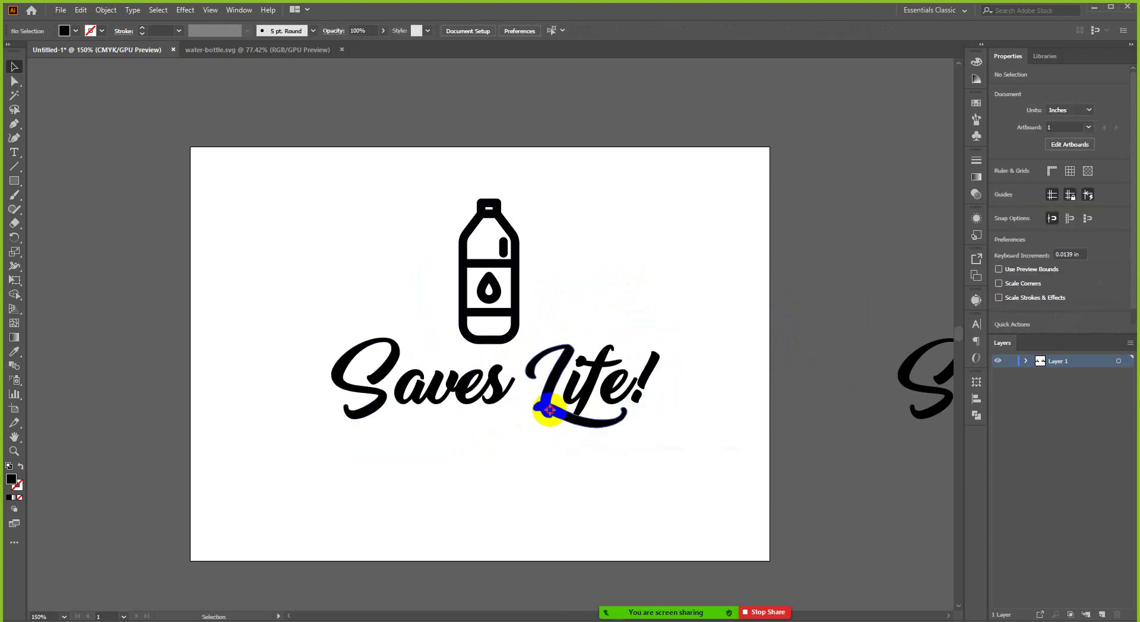
- Start an Offset Path on the outlined slogan and preview it with a 0.2 in offset
scroll(615, 330, down, 1)
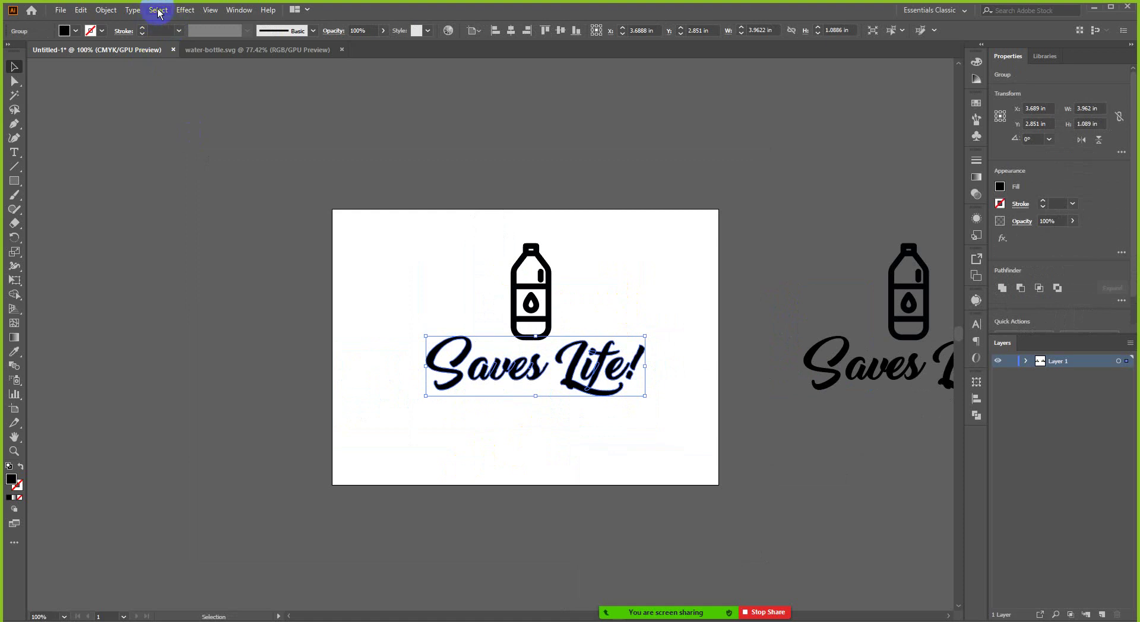
click(106, 10)
mouse_move(239, 301)
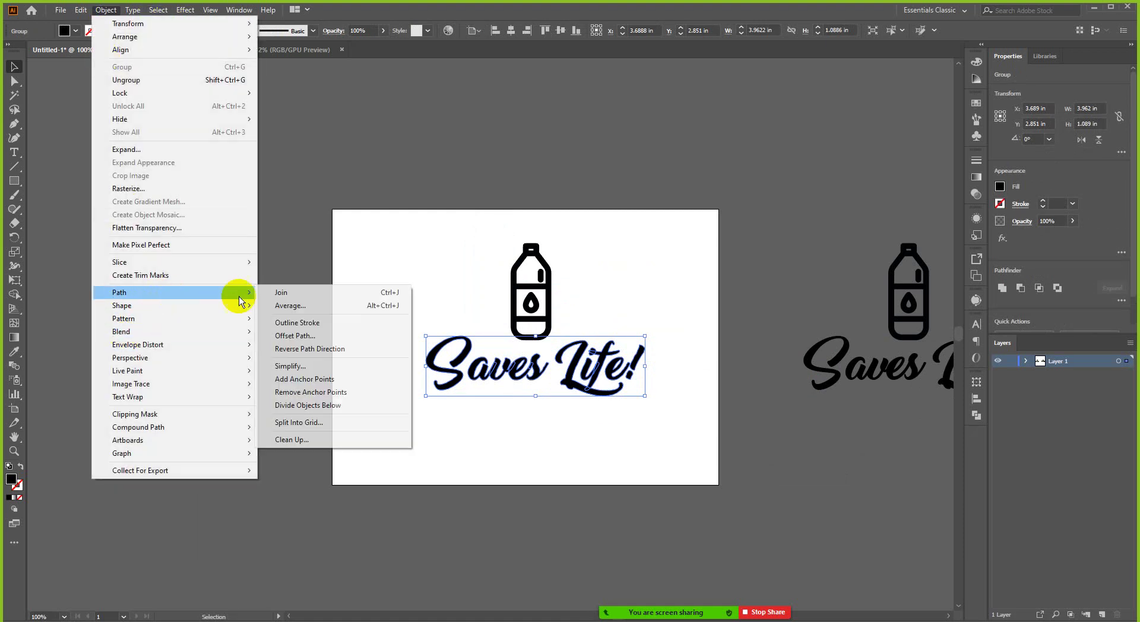
click(286, 336)
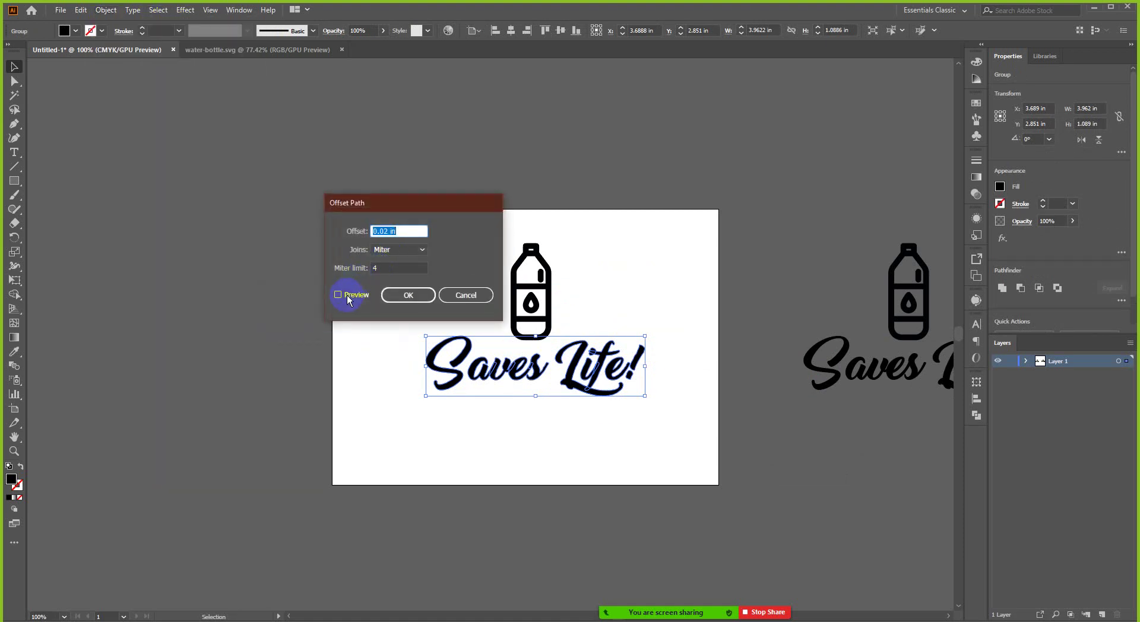
click(348, 296)
click(348, 296)
click(350, 298)
click(351, 298)
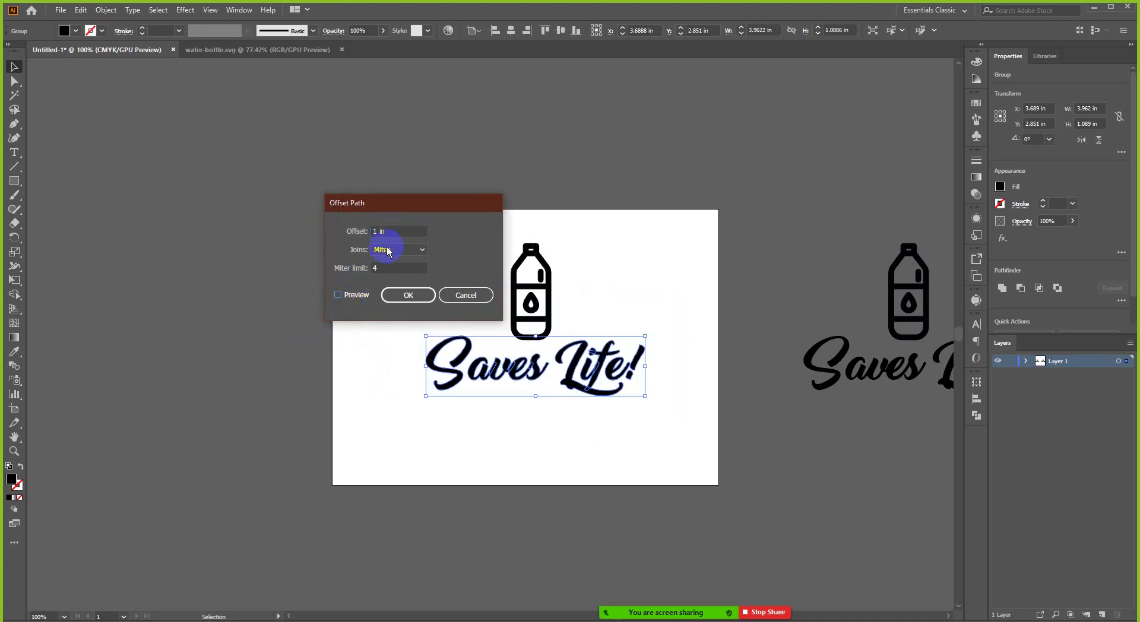
double_click(380, 231)
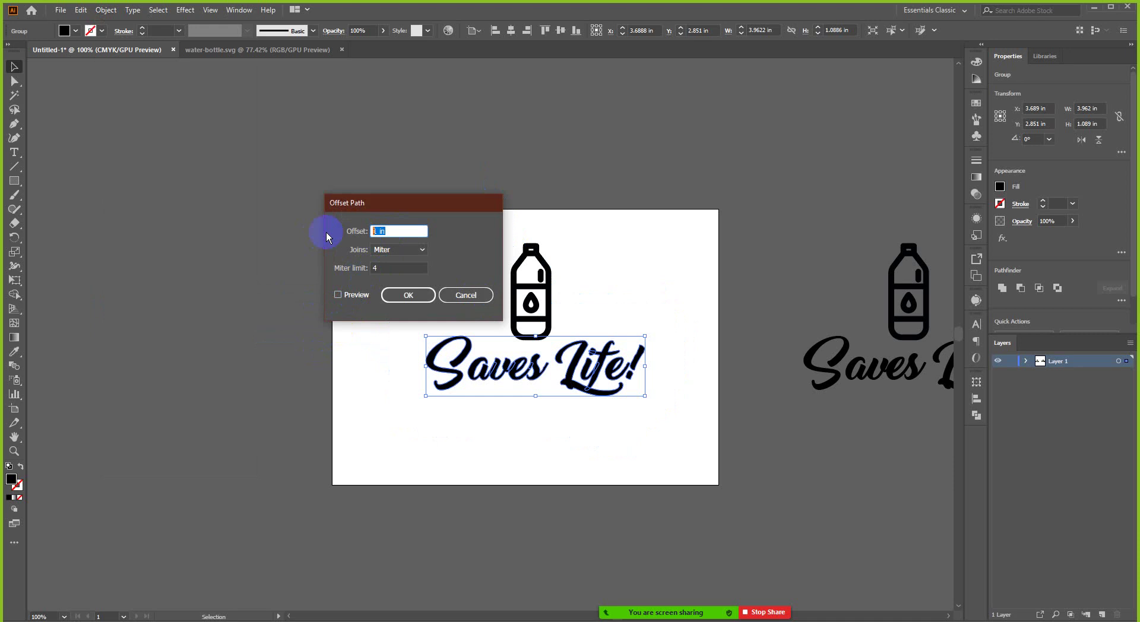
text(.2)
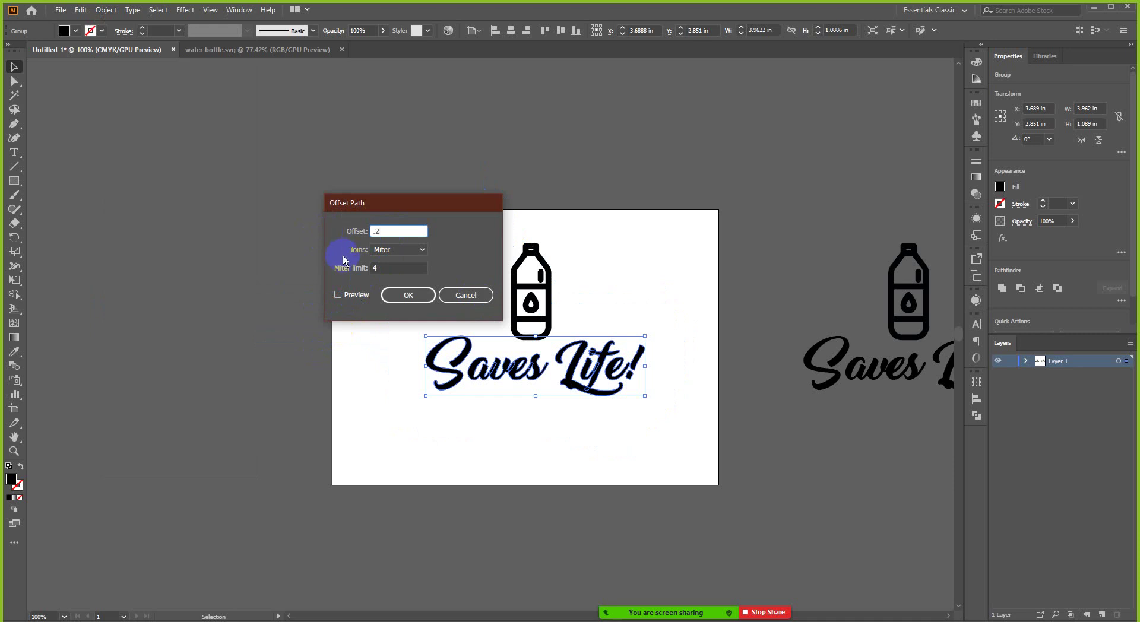
click(340, 295)
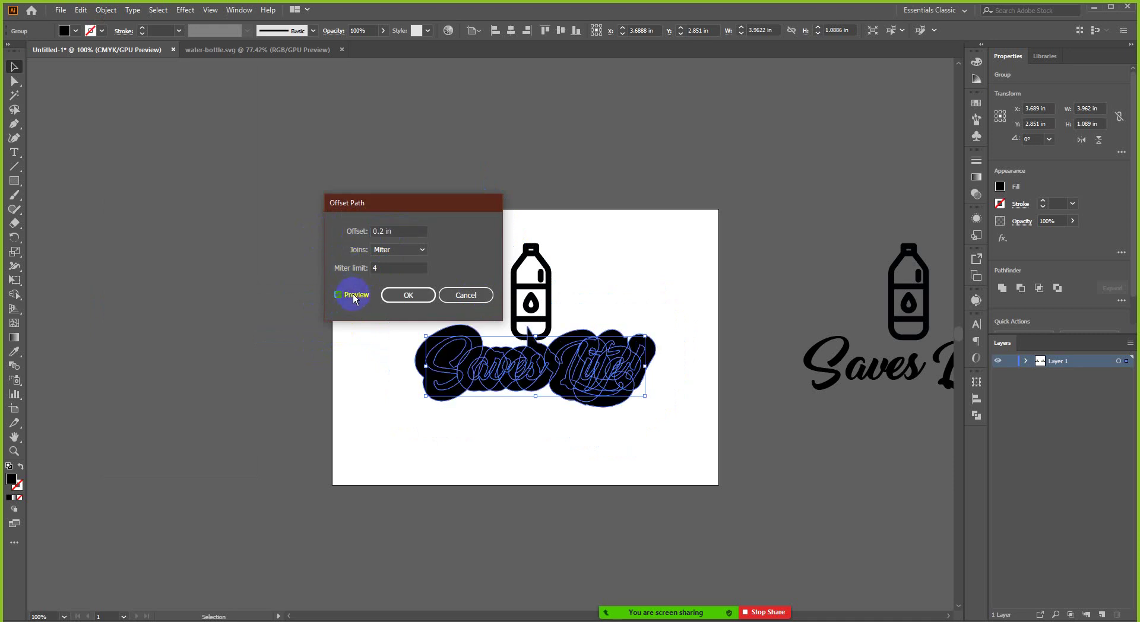
- Set the slogan's offset to 0.4 in with Round joins and apply the offset path
click(399, 250)
click(393, 276)
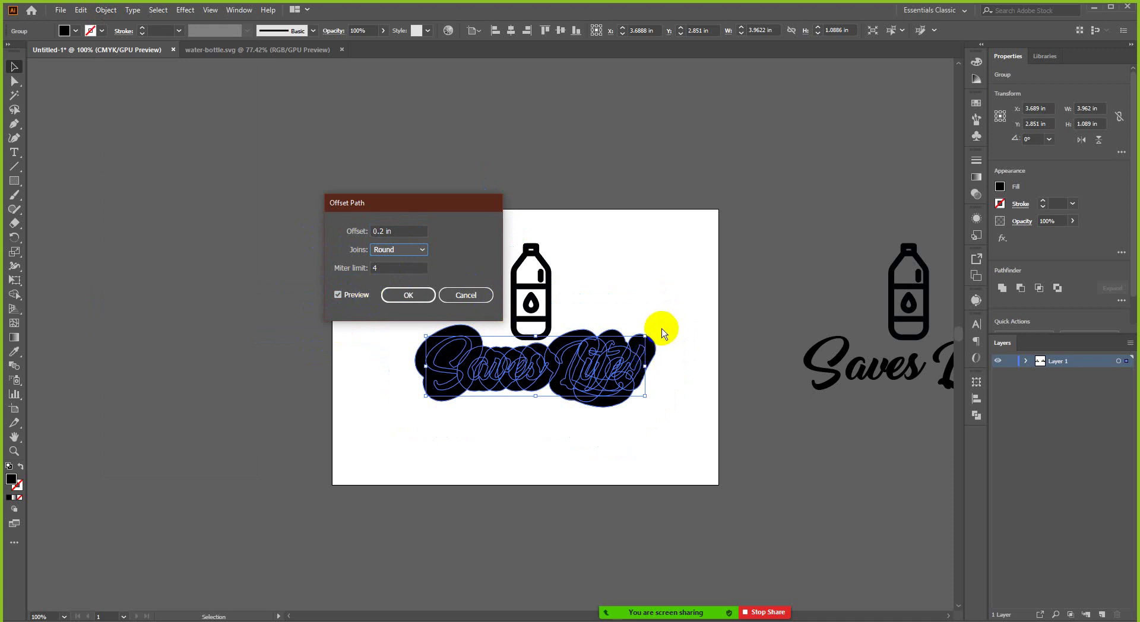
click(427, 281)
click(383, 230)
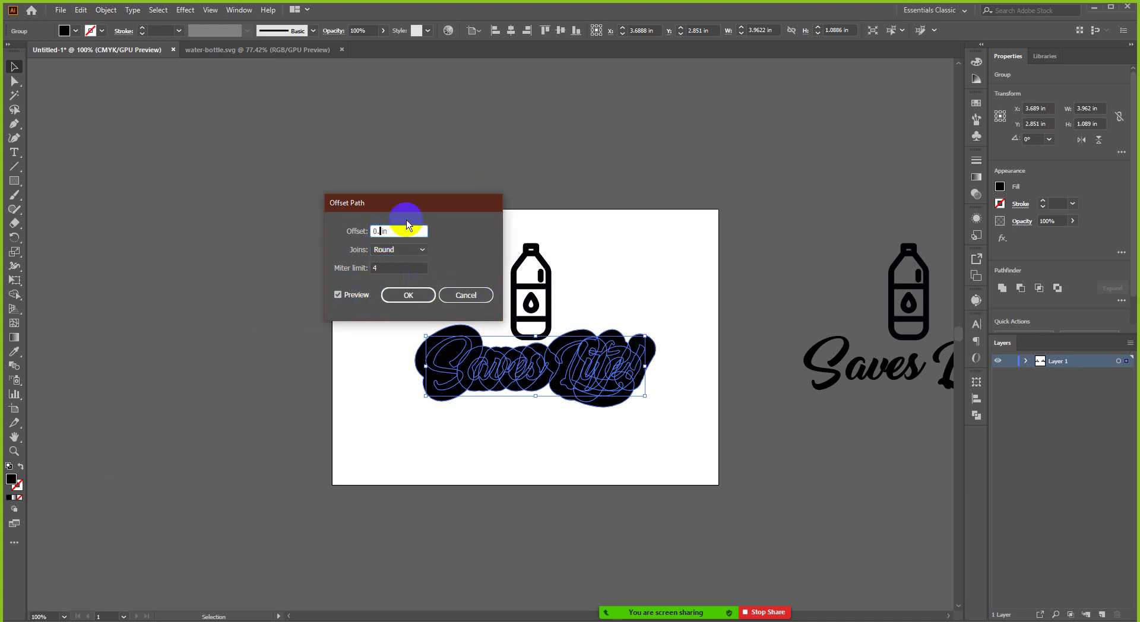
click(356, 296)
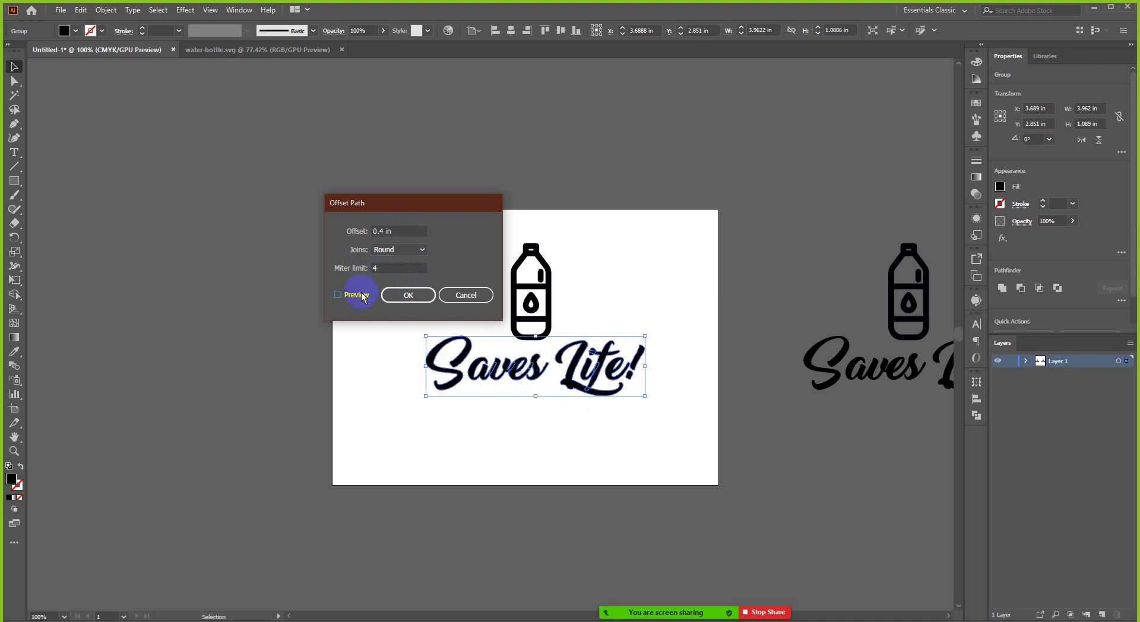
click(357, 295)
click(407, 294)
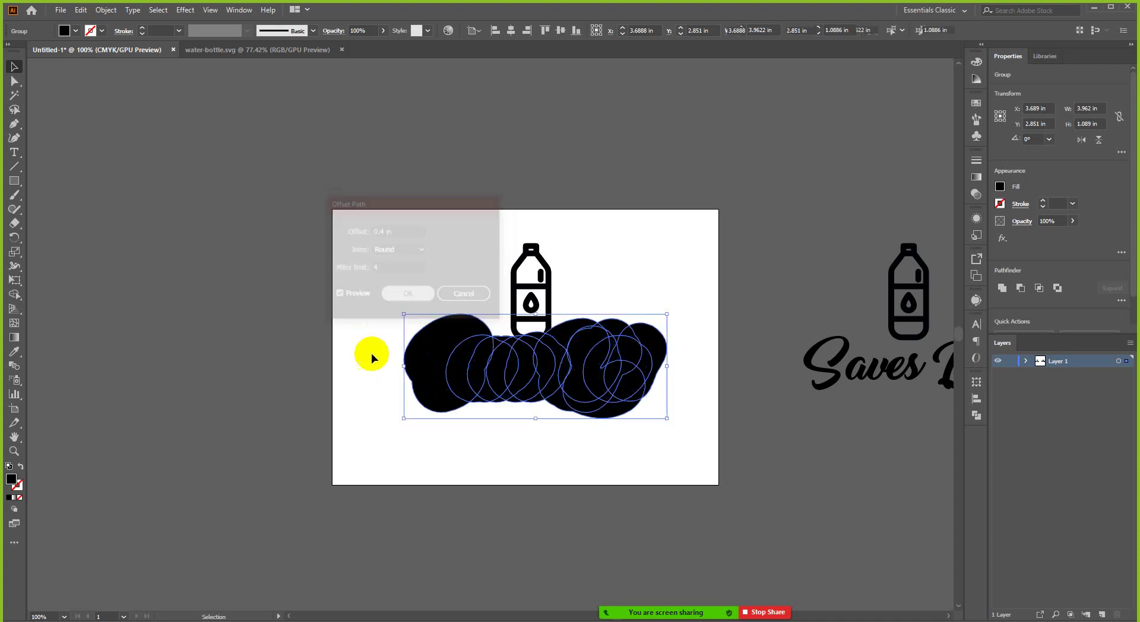
- Apply a 0.4 in offset path with Round joins to the bottle icon above the slogan
click(552, 360)
scroll(555, 357, up, 1)
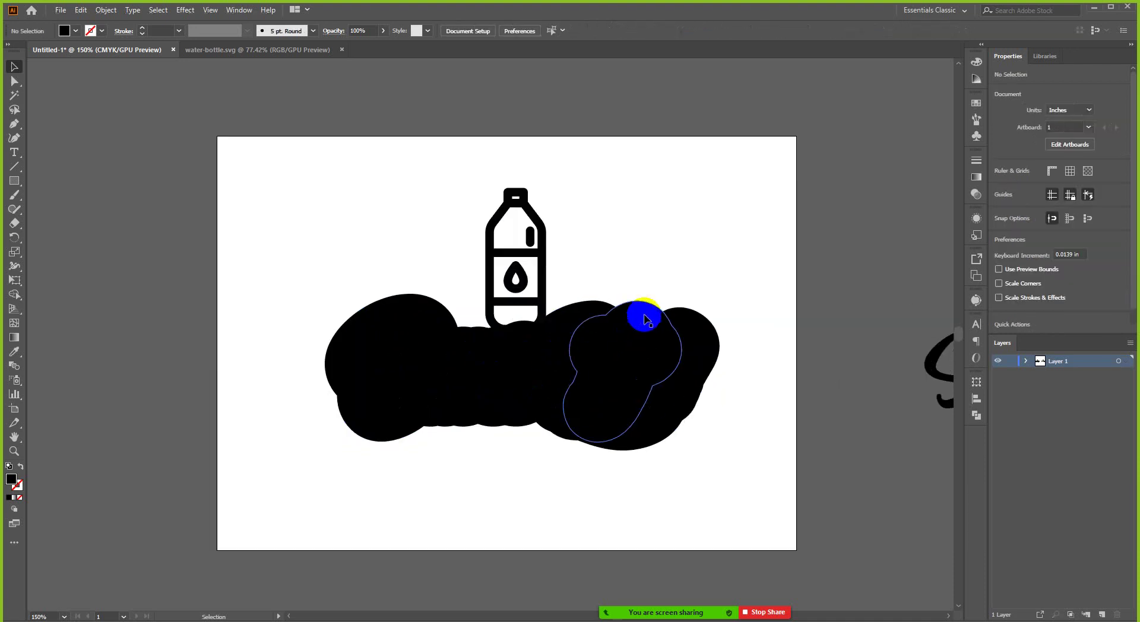
click(614, 325)
scroll(641, 308, up, 1)
click(629, 278)
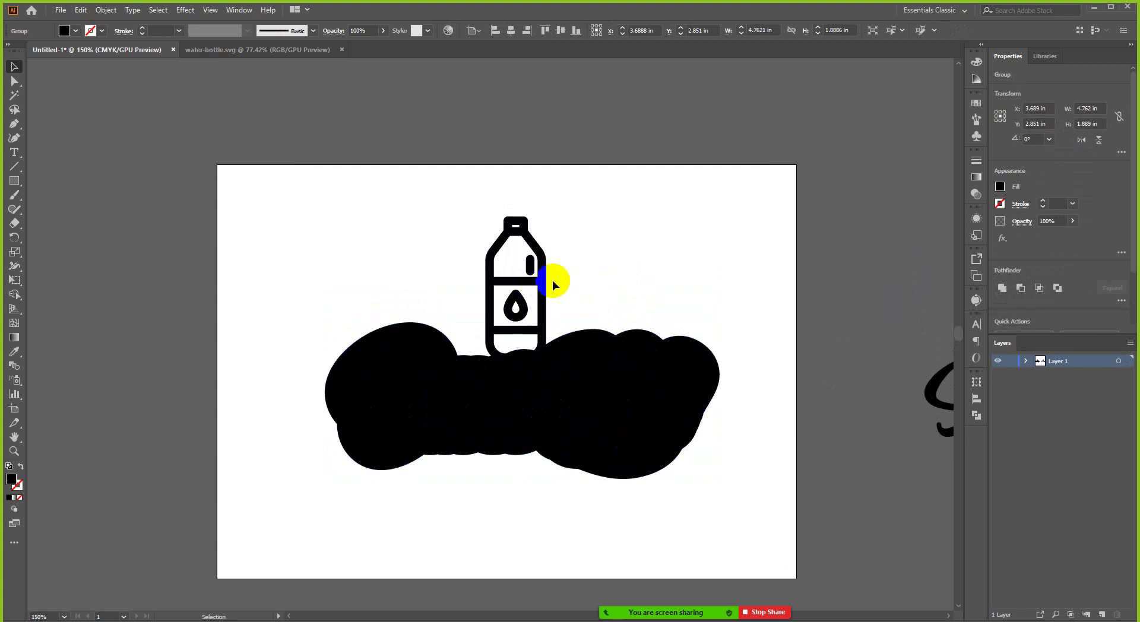
click(249, 128)
click(106, 9)
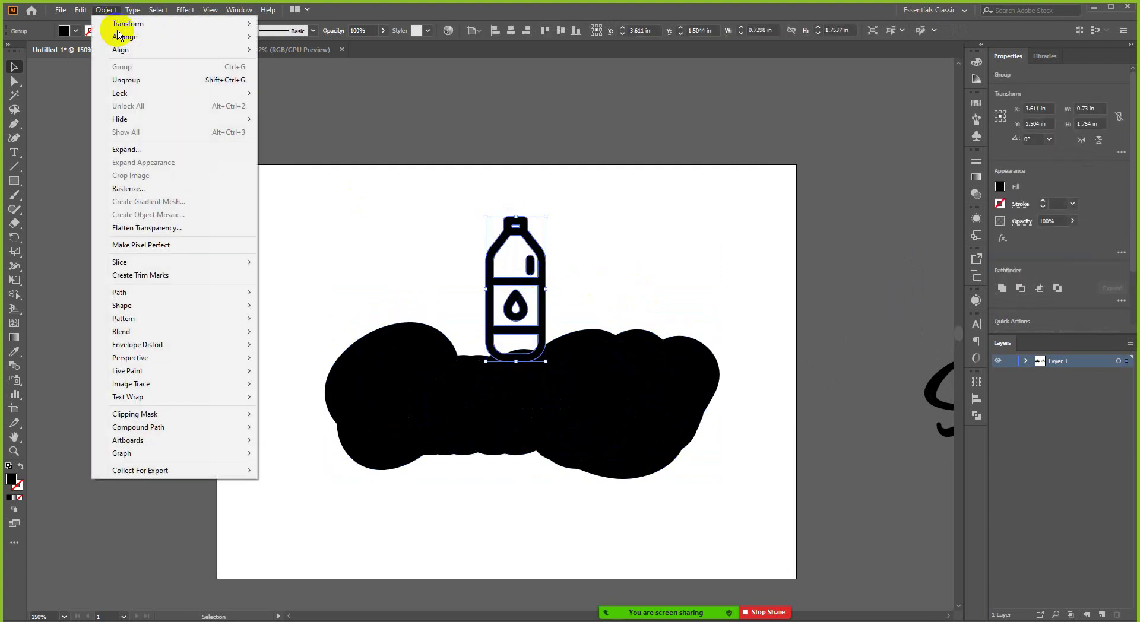
mouse_move(171, 296)
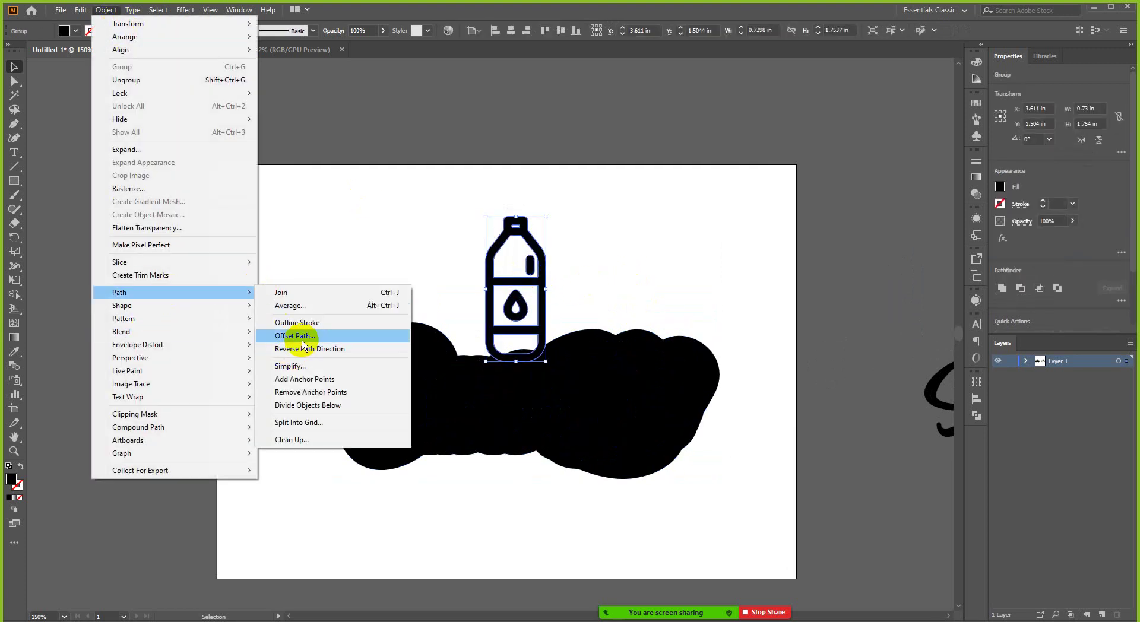
click(306, 343)
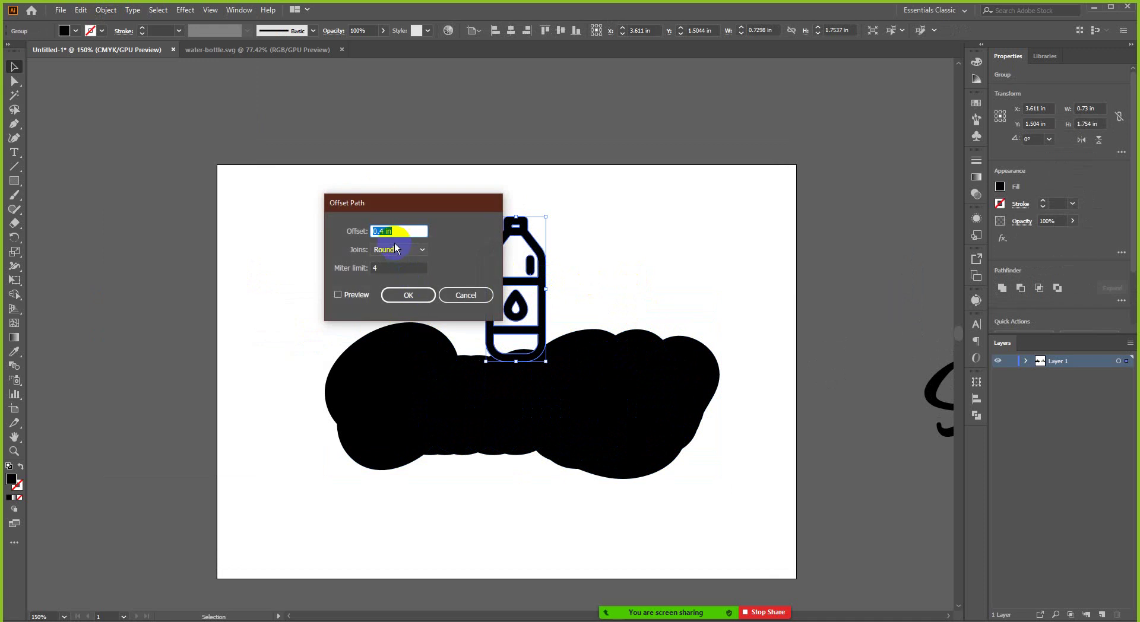
click(338, 294)
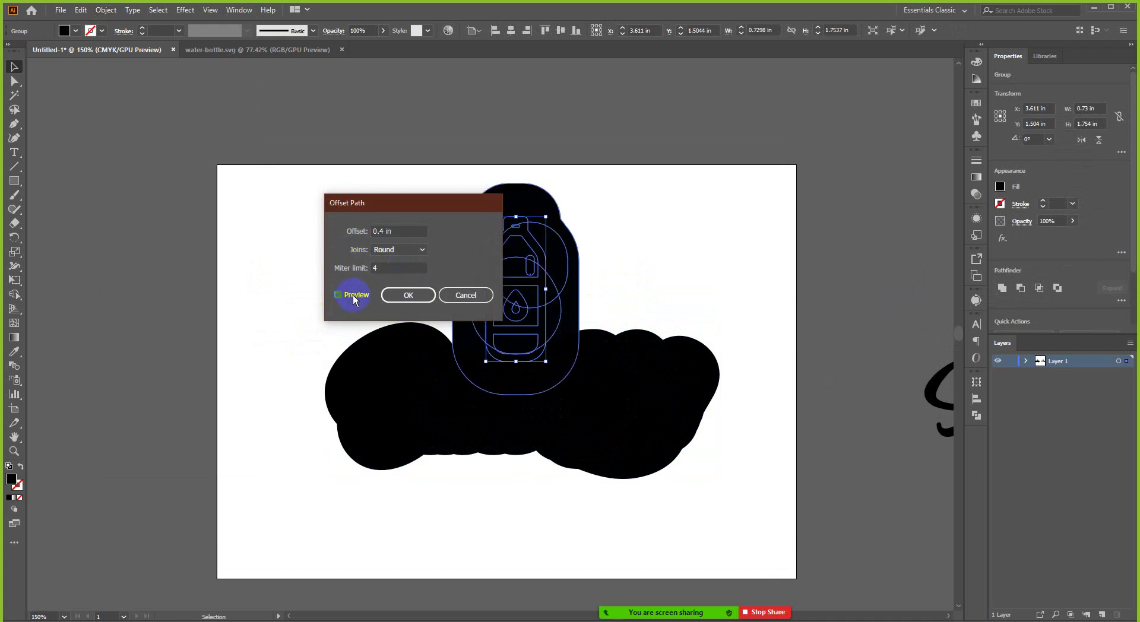
click(404, 297)
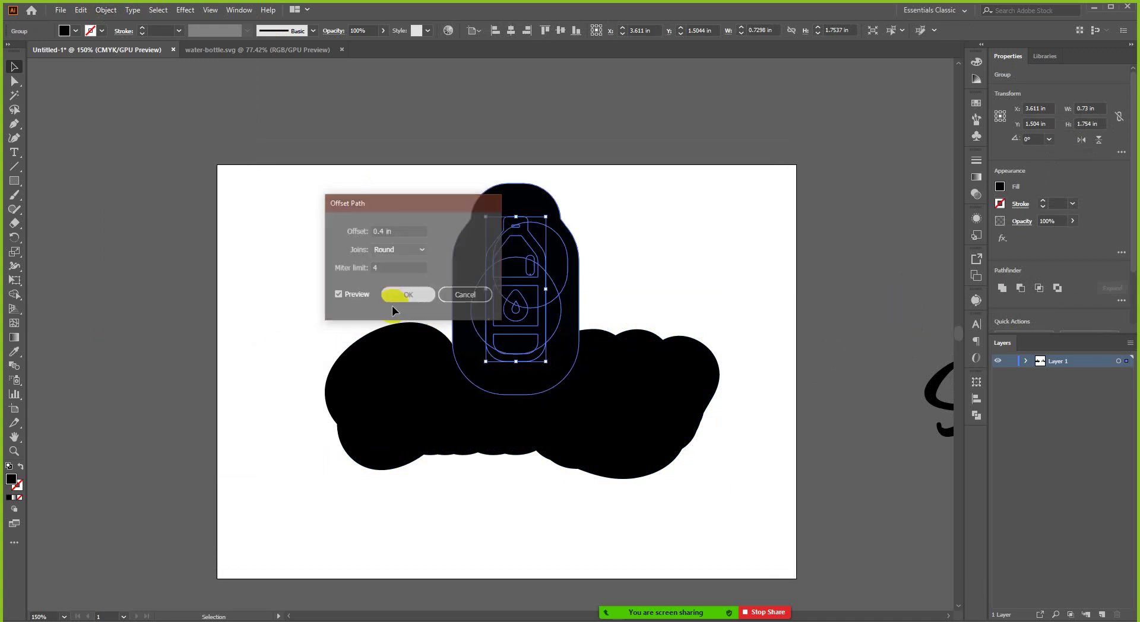
click(591, 273)
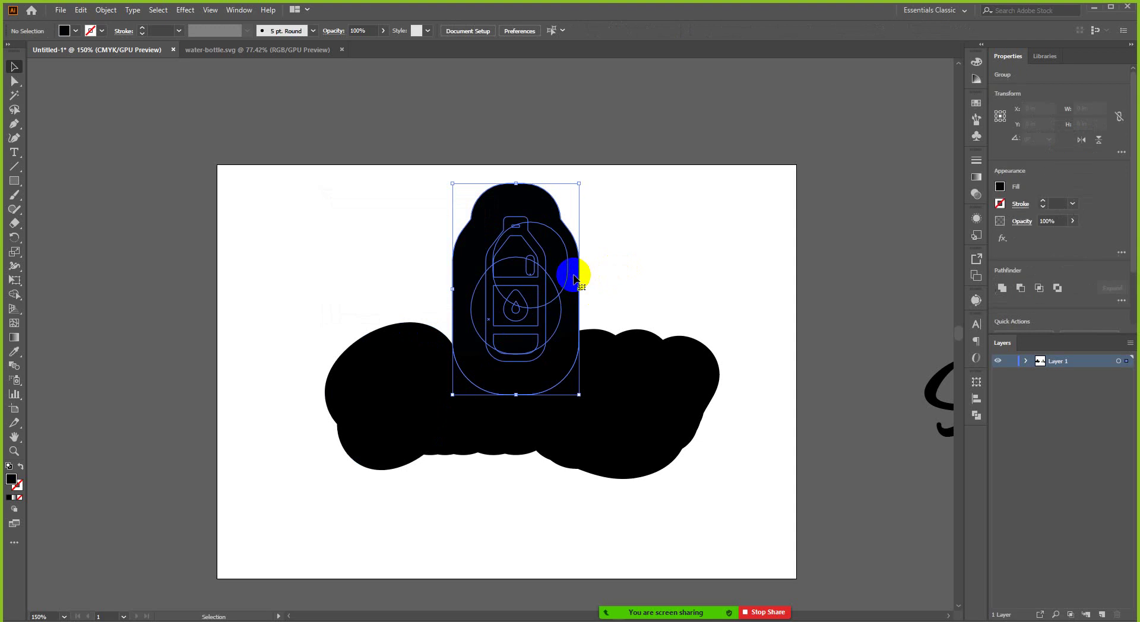
- Inside the isolated bottle group, group the original bottle outline, highlight bar and water drop separately from their offset shapes
double_click(574, 276)
click(525, 257)
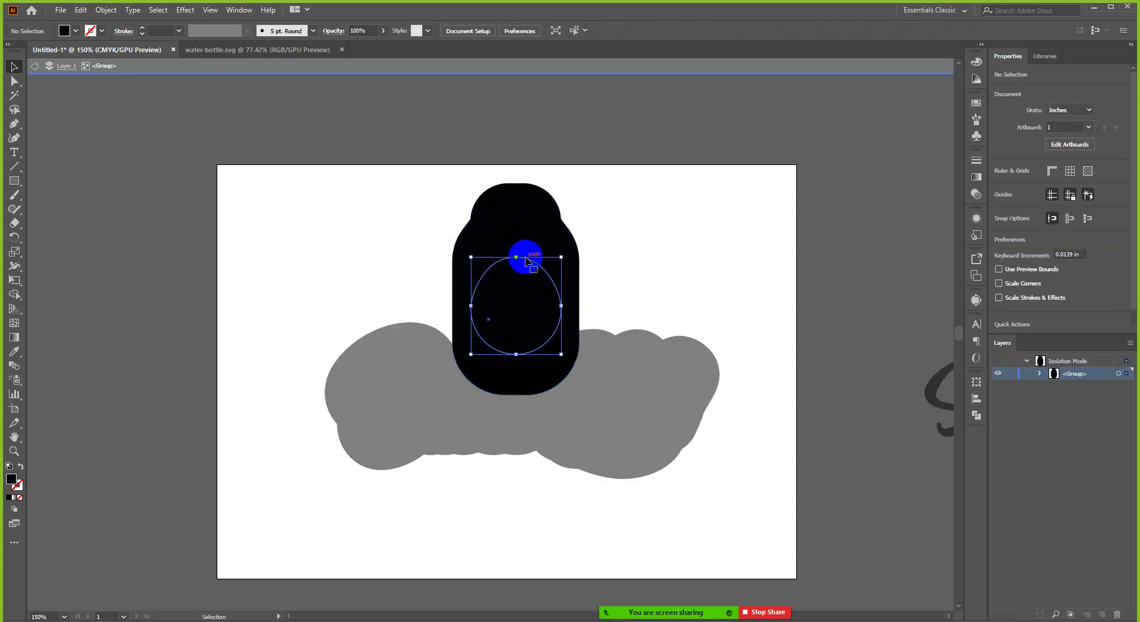
scroll(516, 249, up, 1)
click(508, 225)
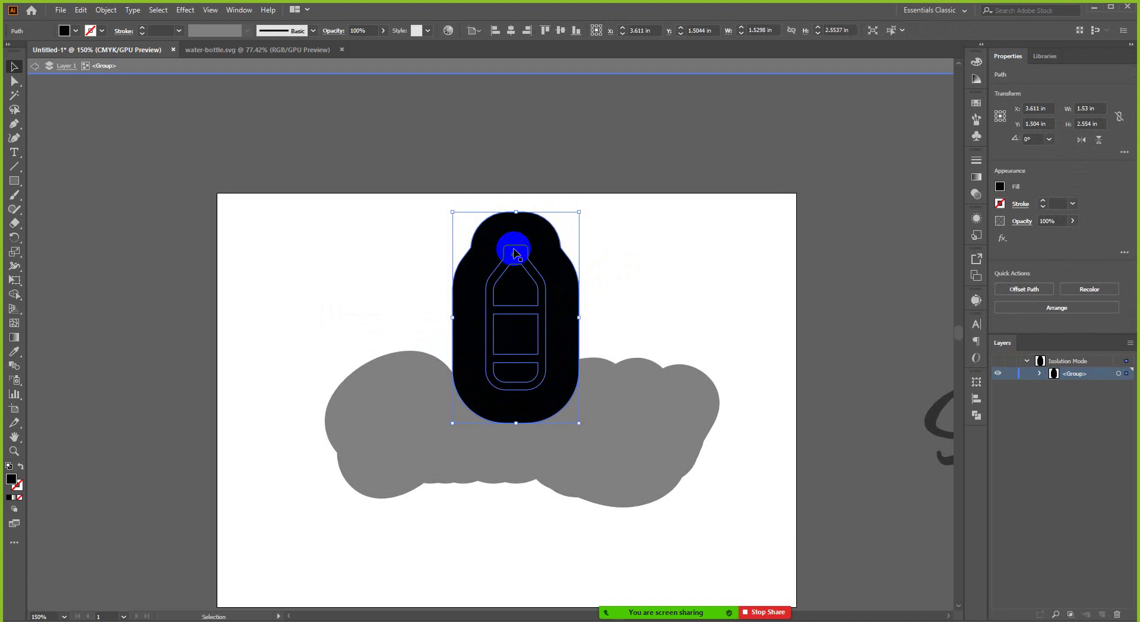
click(513, 248)
scroll(514, 248, up, 3)
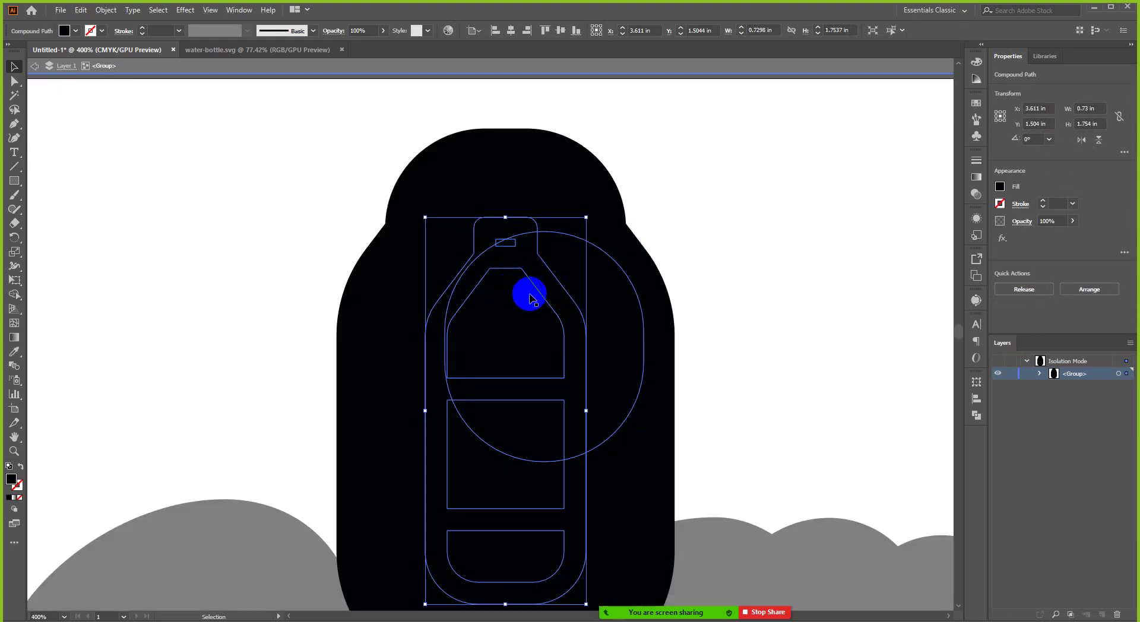
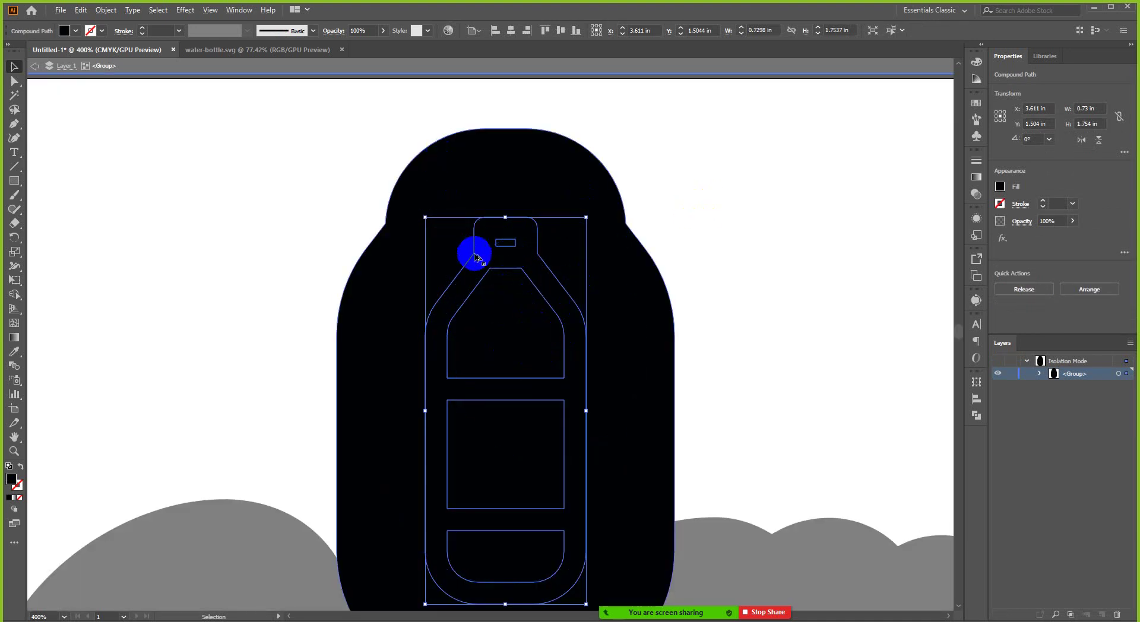
scroll(475, 256, down, 1)
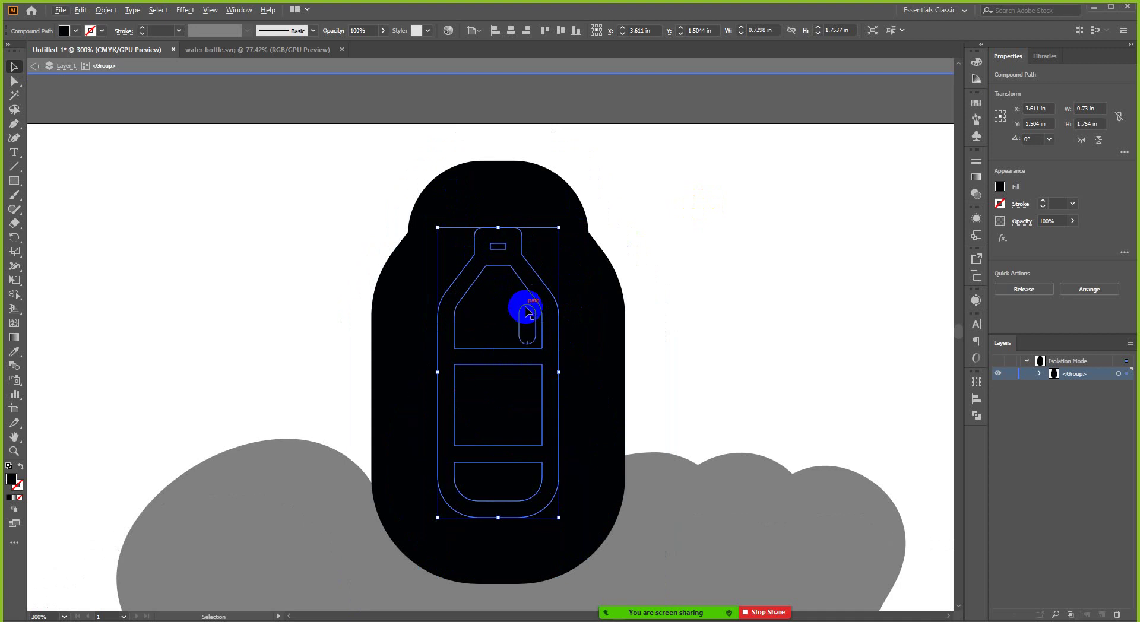
shift+click(526, 310)
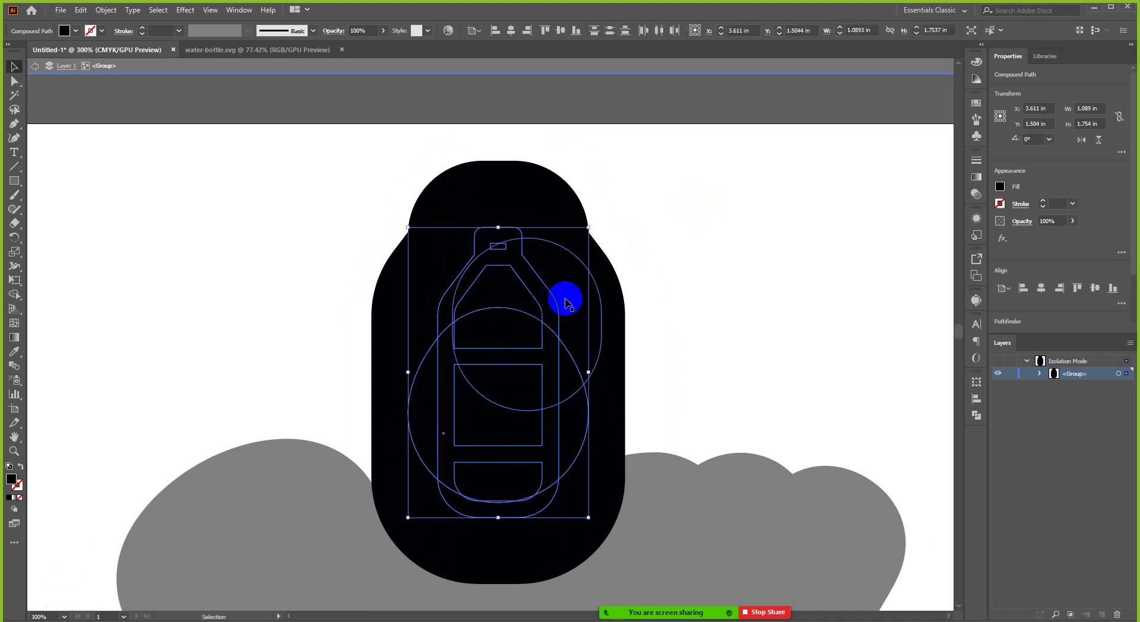
shift+click(523, 333)
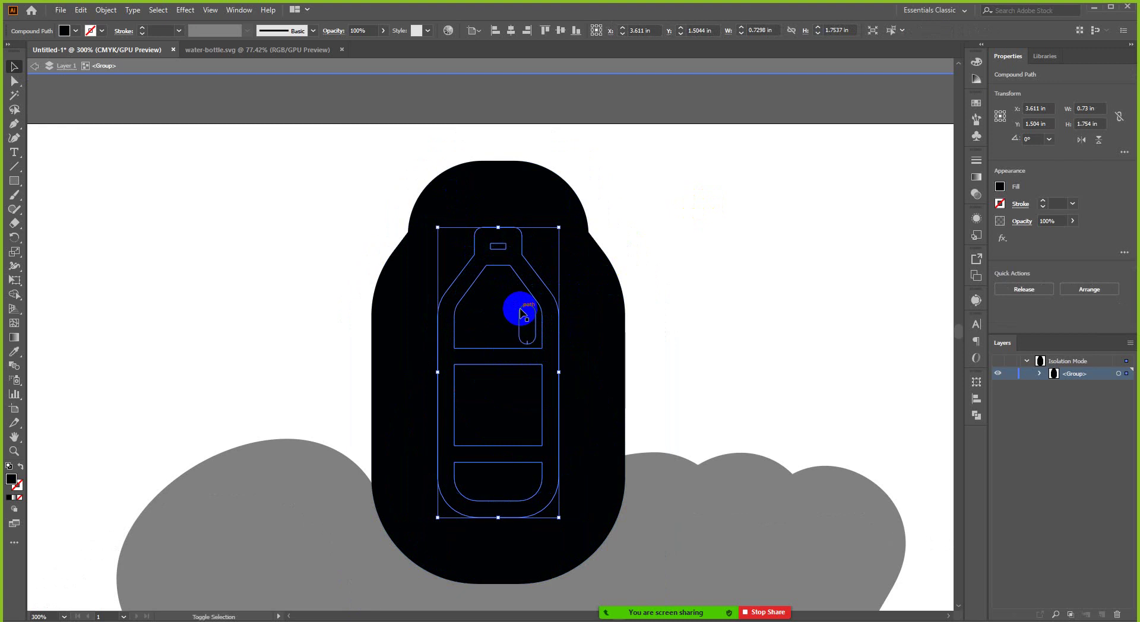
shift+click(521, 311)
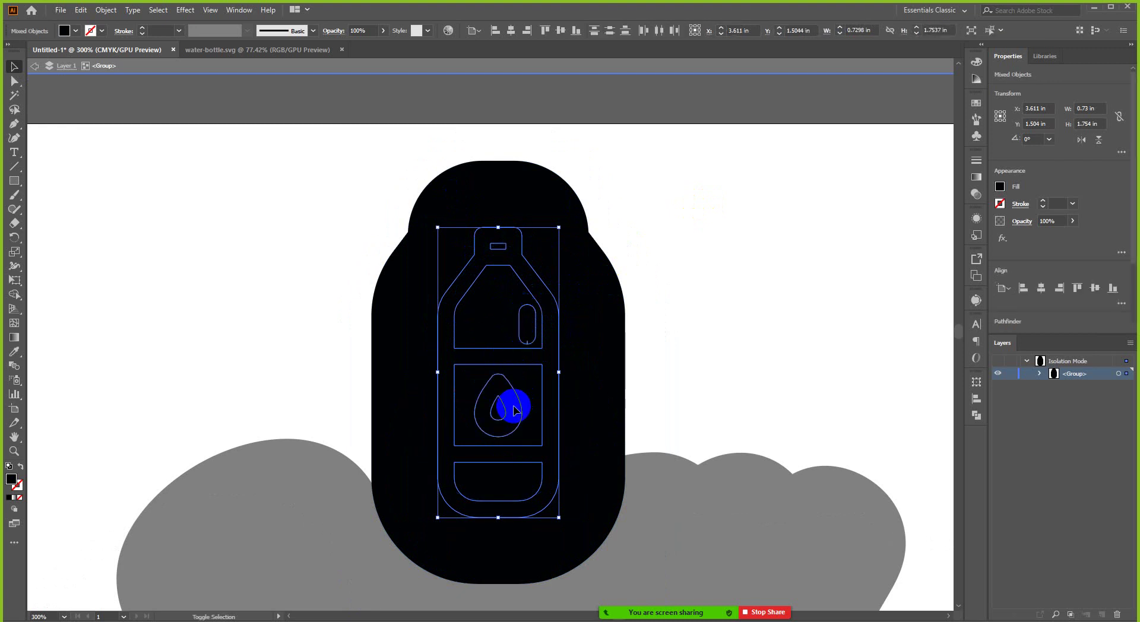
scroll(519, 409, down, 1)
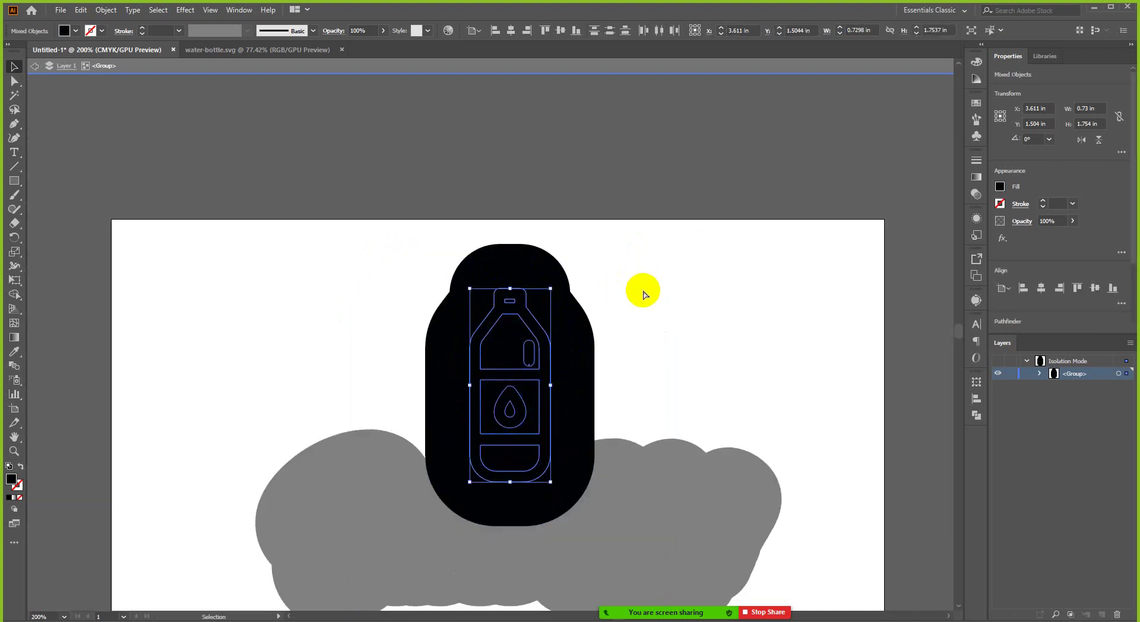
key(ctrl+g)
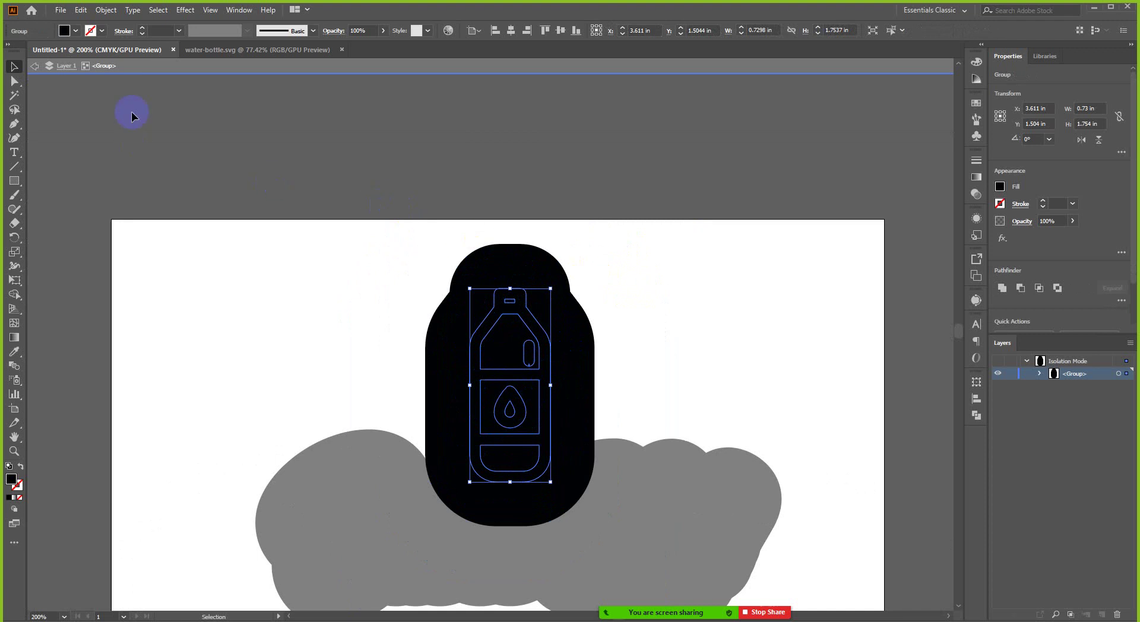
- Return to the Layer 1 level and ungroup the outer bottle group containing the icon and its offset shapes
click(67, 70)
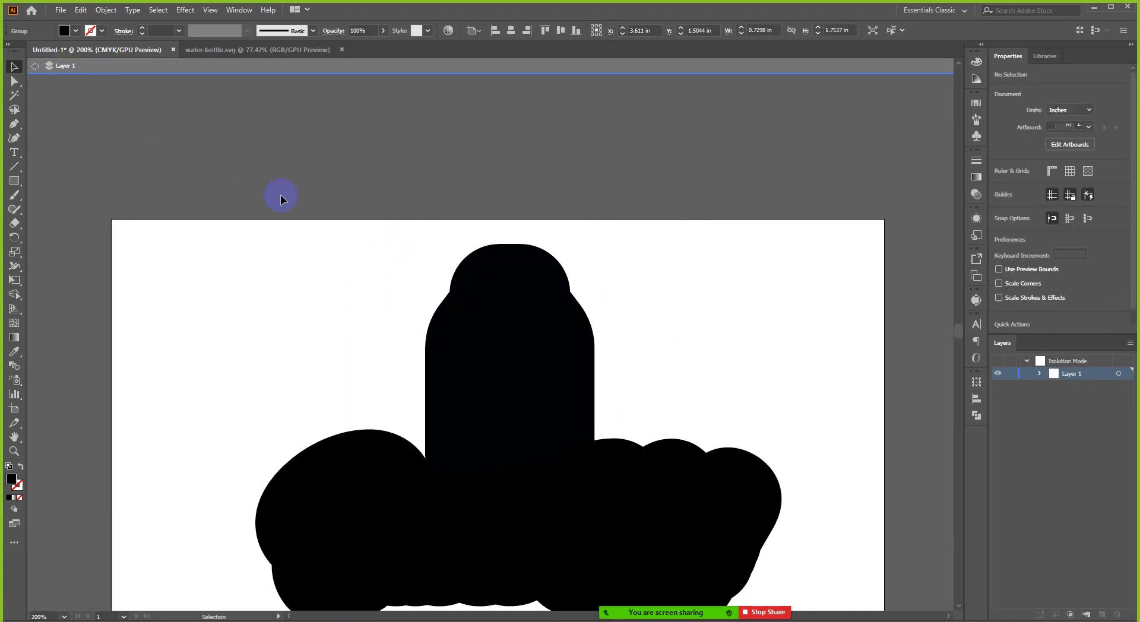
click(483, 323)
right_click(488, 330)
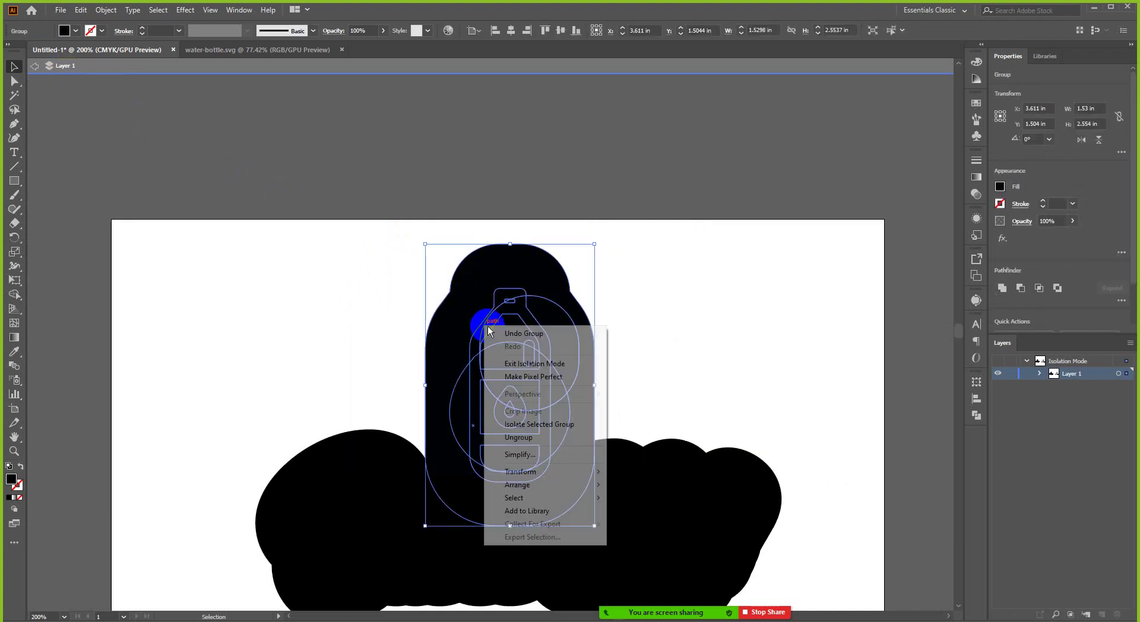
click(502, 438)
- Fill the original bottle icon group with white so it contrasts with its black offset backing
click(537, 370)
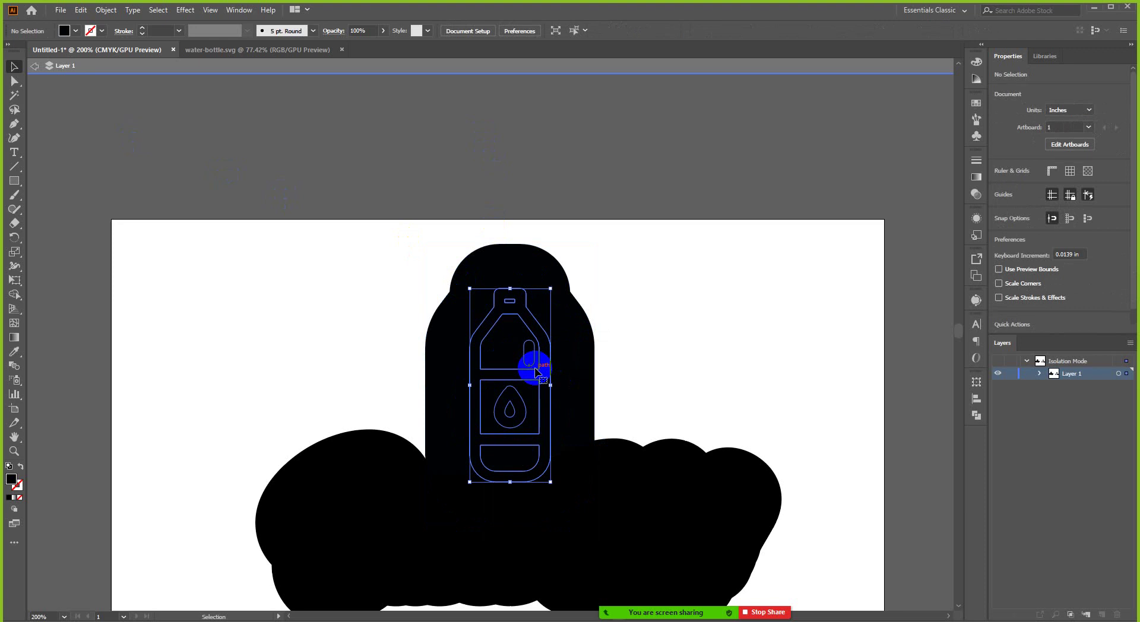
scroll(538, 365, down, 3)
scroll(521, 303, up, 1)
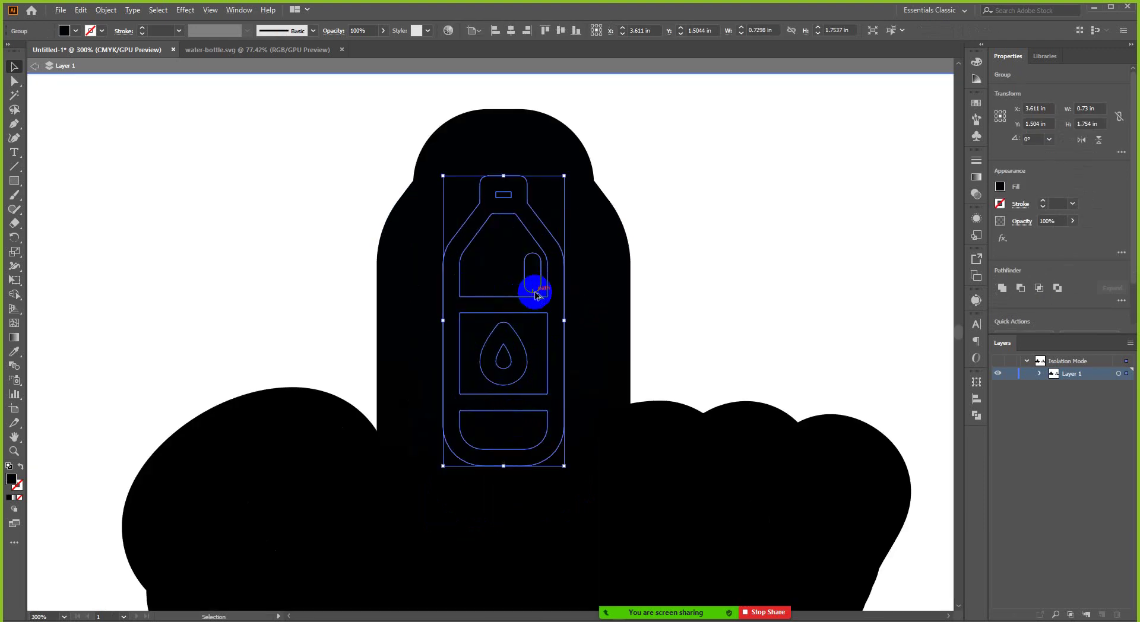
scroll(514, 289, down, 1)
click(73, 32)
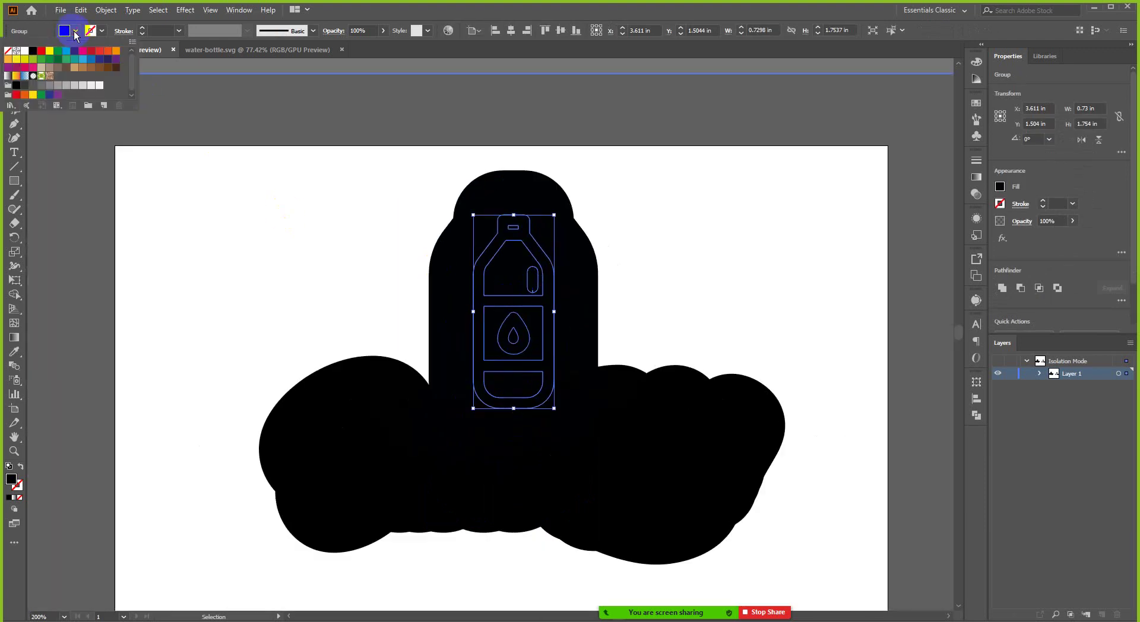
click(25, 52)
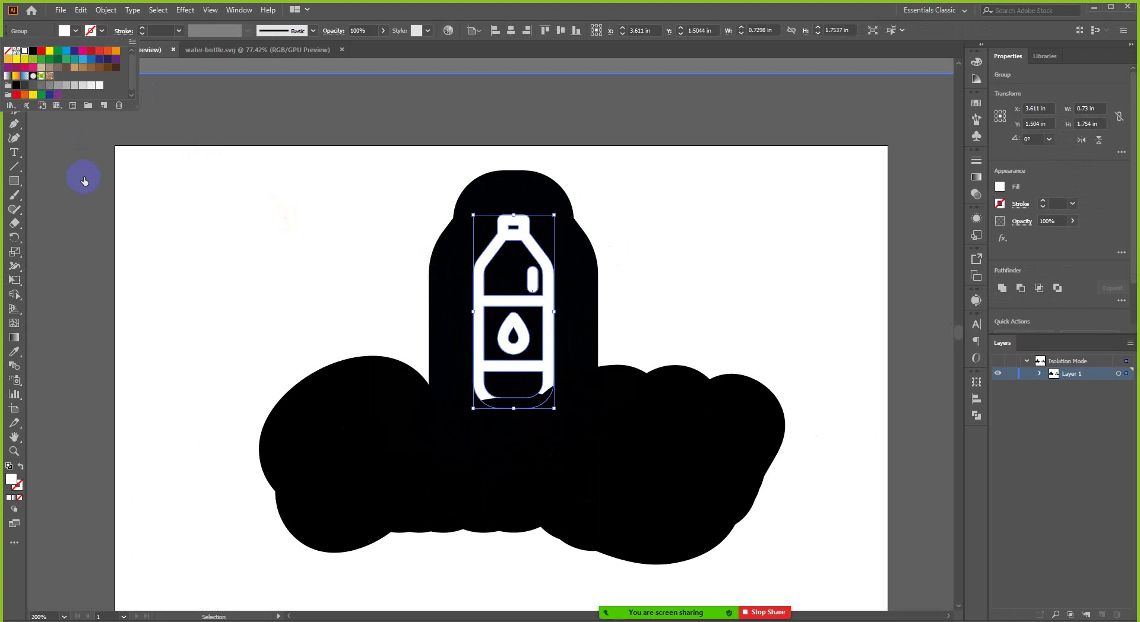
- Isolate the "Saves Life!" slogan group for editing and select the letter S inside it
click(84, 181)
drag(453, 445, 323, 422)
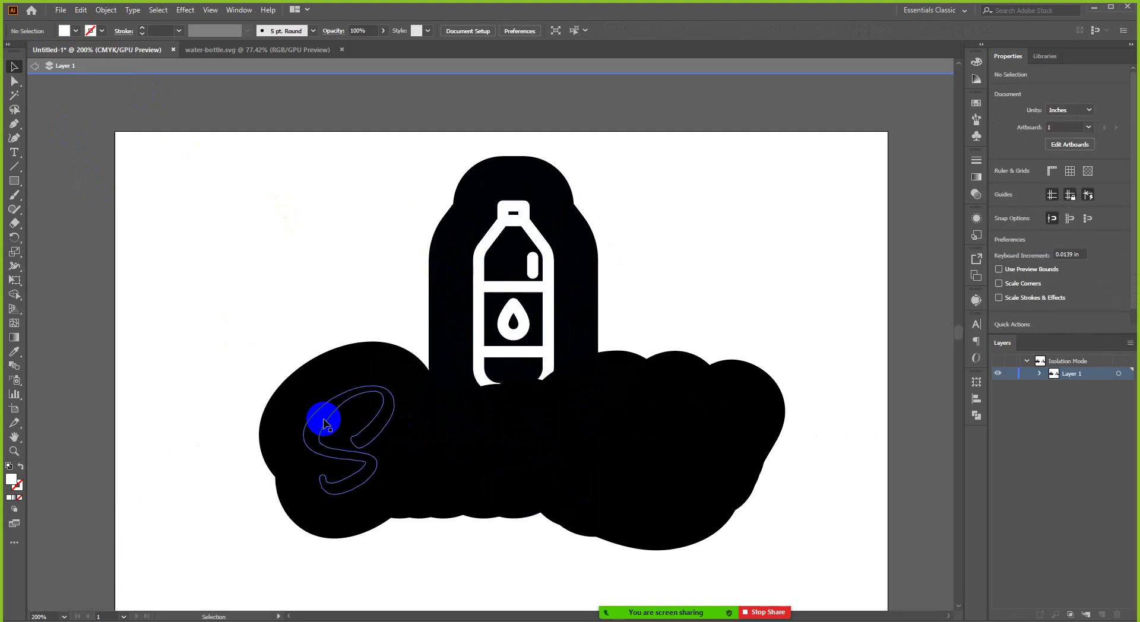
click(319, 440)
double_click(323, 451)
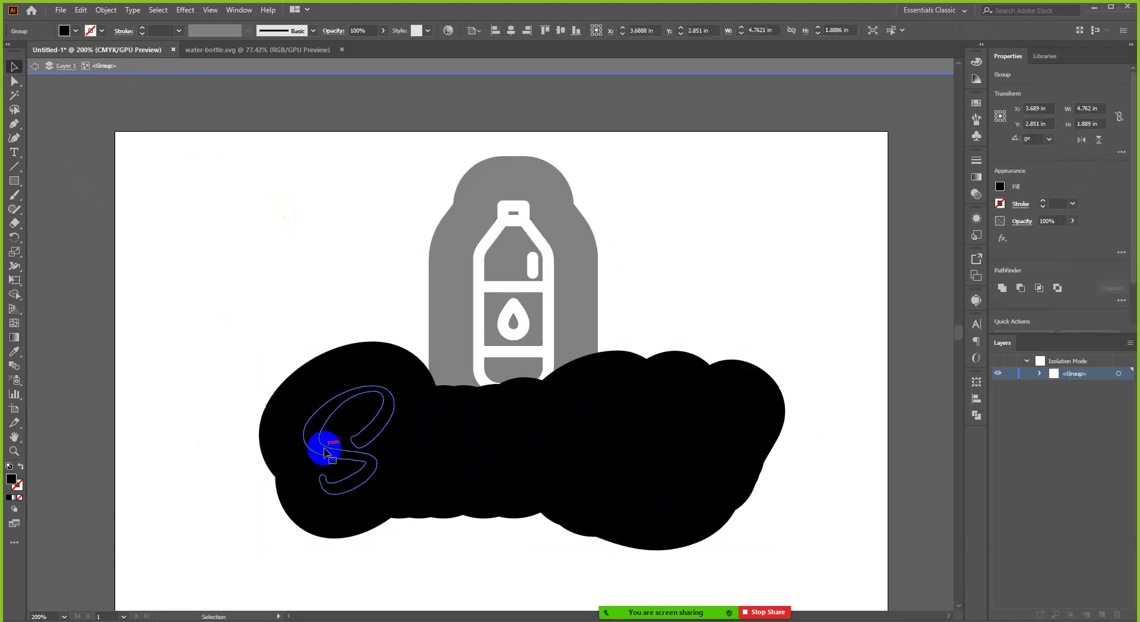
click(324, 451)
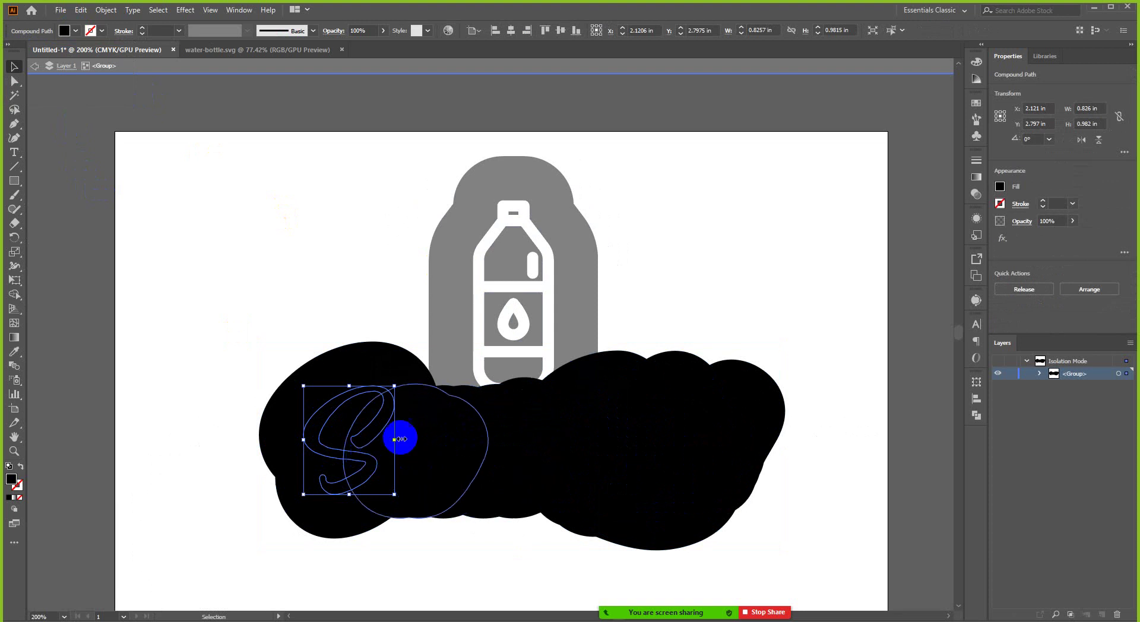
- Send the letters' offset shapes, except the exclamation mark's, to the back of the slogan group and fill them gray
scroll(401, 439, down, 1)
drag(330, 548, 613, 494)
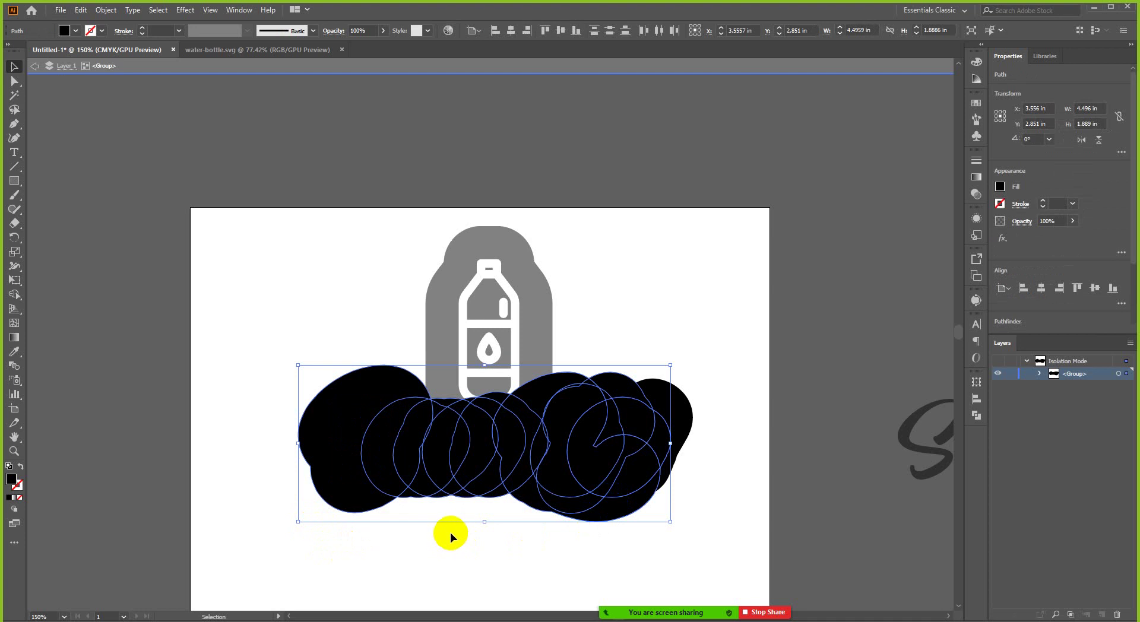
key(ctrl)
click(420, 458)
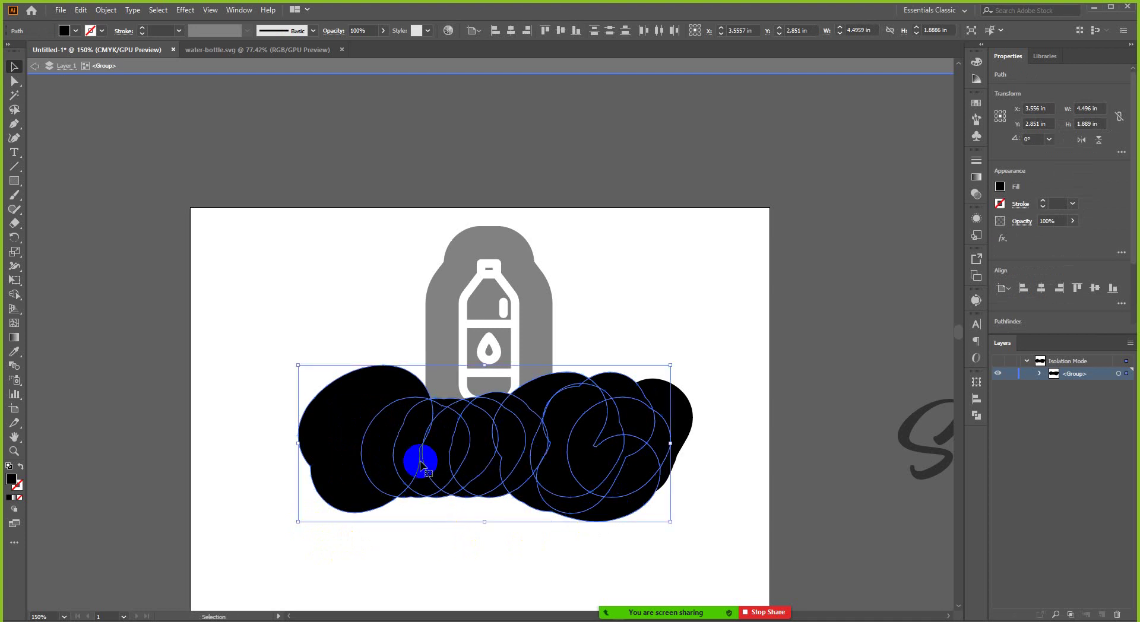
click(102, 67)
click(76, 31)
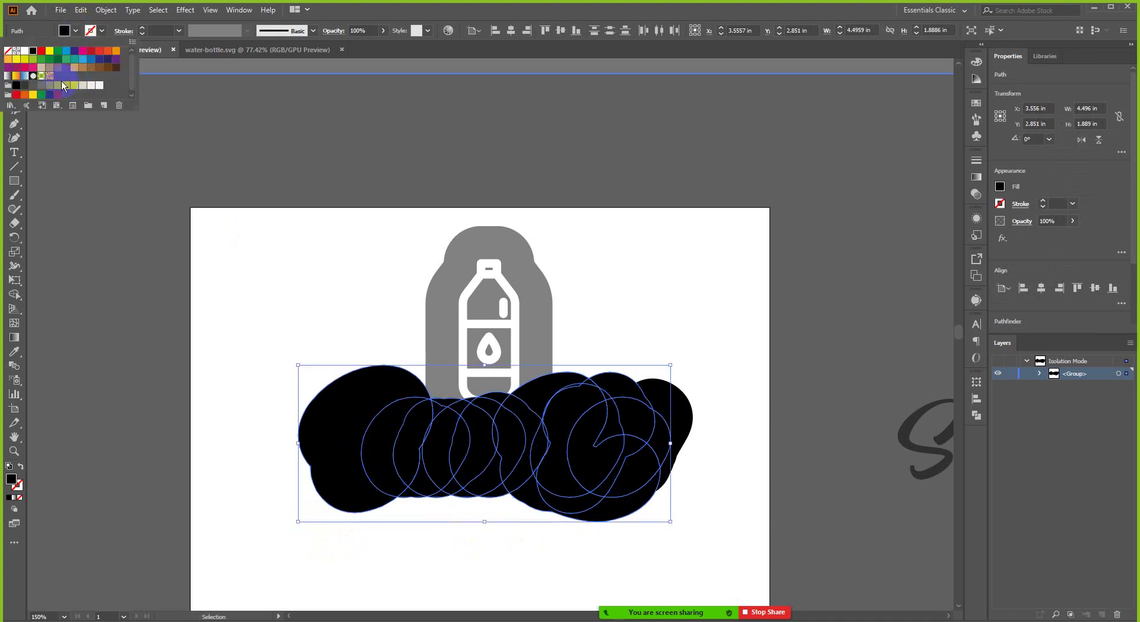
click(41, 88)
click(85, 199)
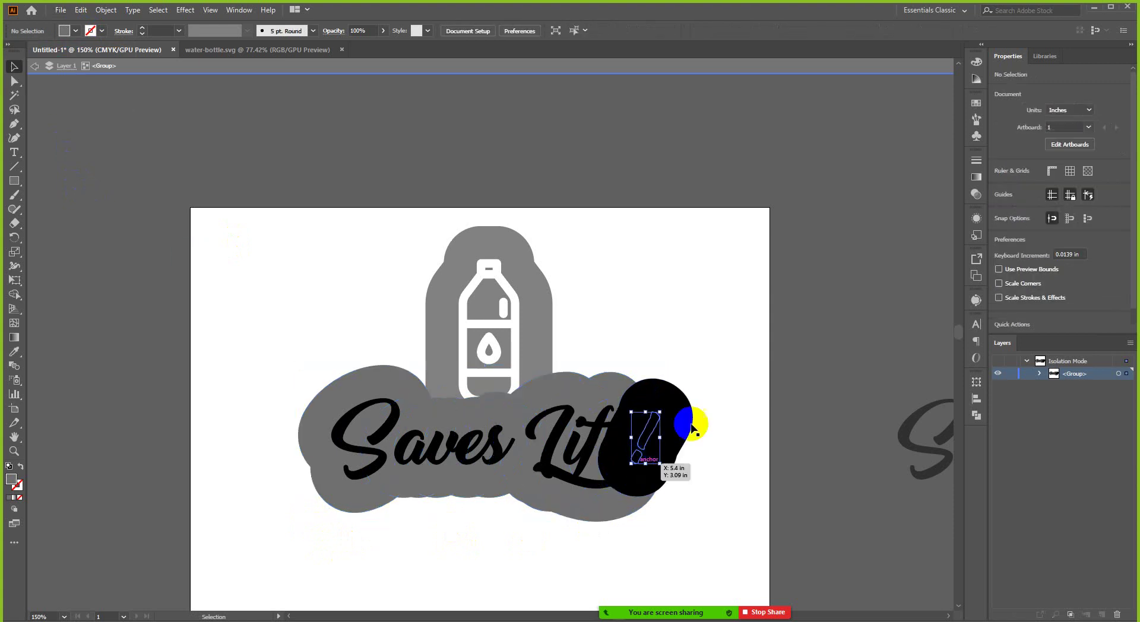
- Send the exclamation mark's offset shape to the back of the slogan group
click(649, 424)
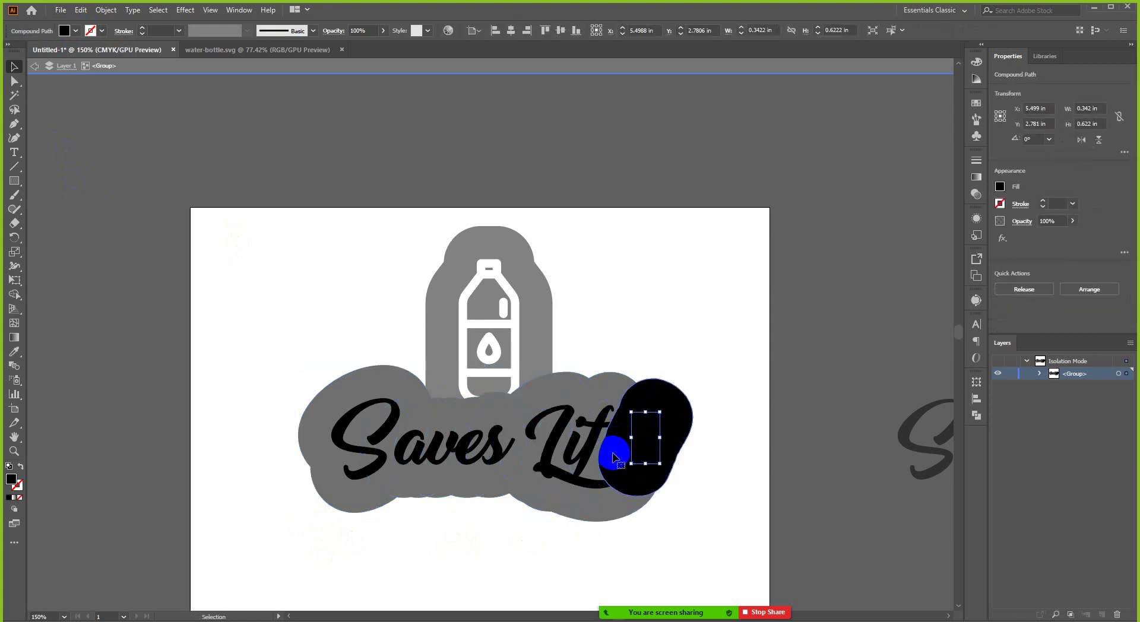
click(615, 457)
key(ctrl)
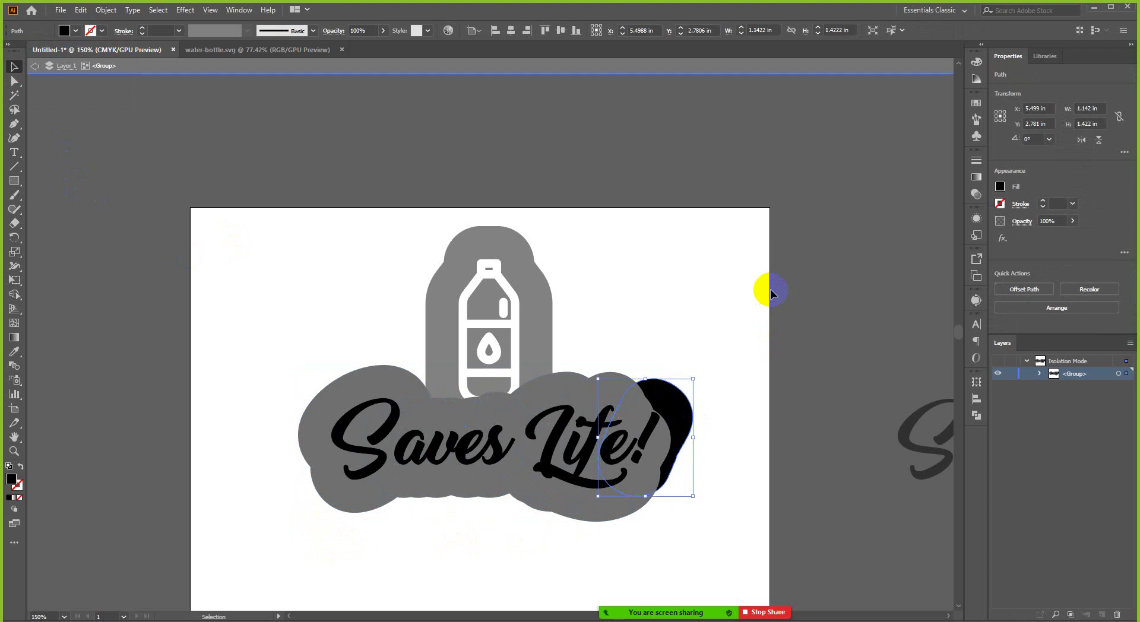
- Select every original letter and the exclamation mark of the slogan and group them separately from their offset shapes
drag(721, 376, 682, 394)
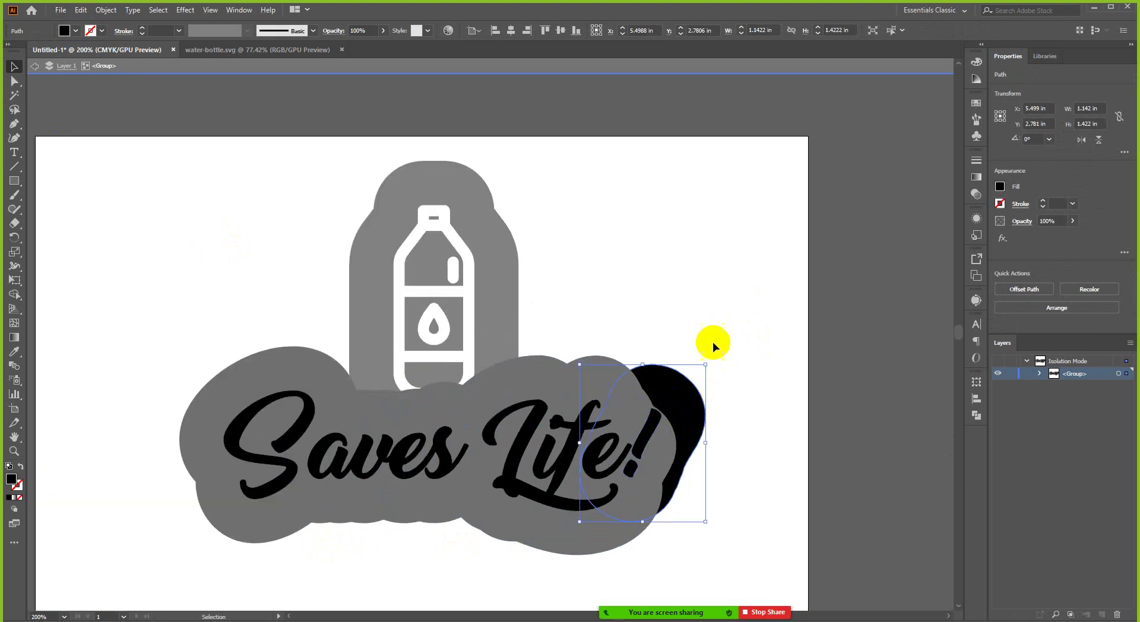
drag(713, 343, 635, 465)
scroll(635, 465, up, 2)
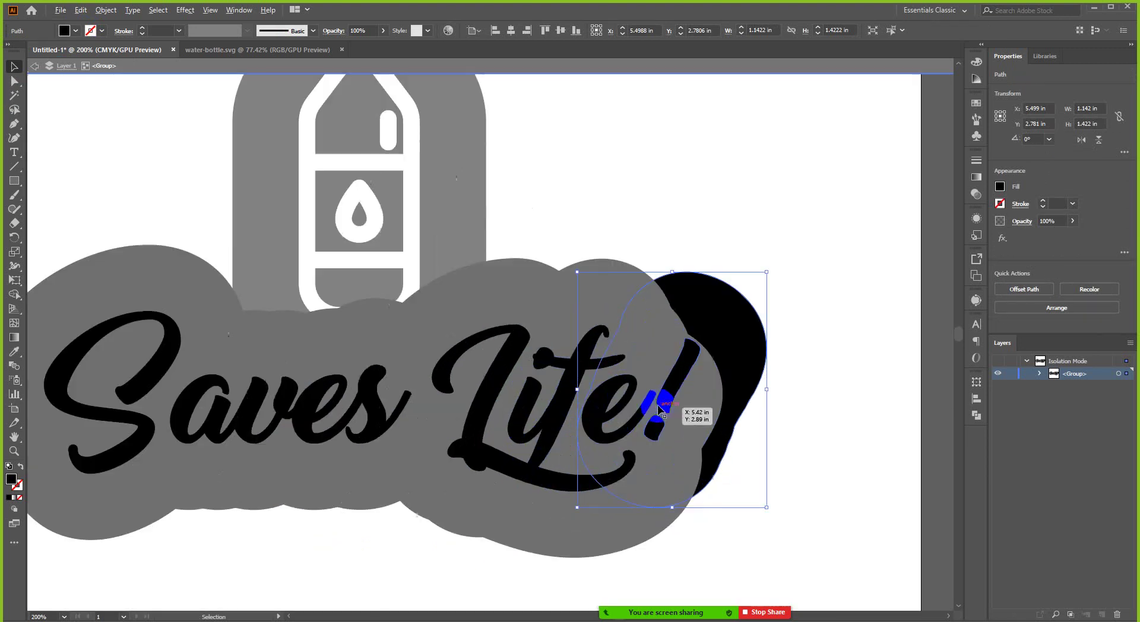
click(591, 421)
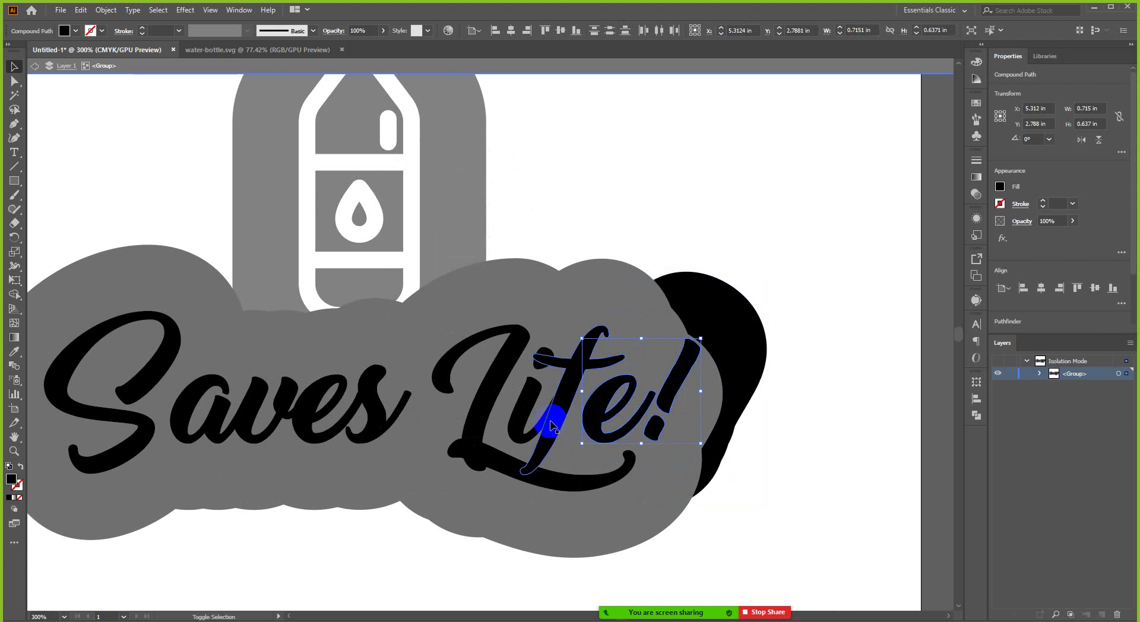
drag(528, 422, 203, 386)
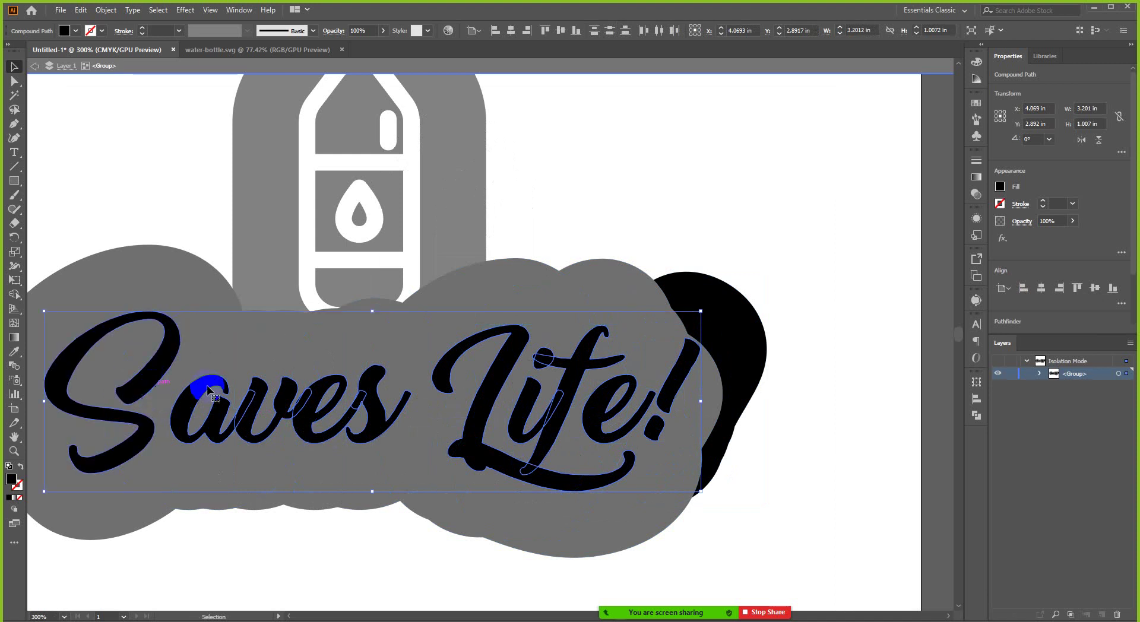
key(ctrl+z)
key(ctrl+minus)
- Match the exclamation mark's offset shape to the gray of the other offset shapes with the Eyedropper
click(746, 272)
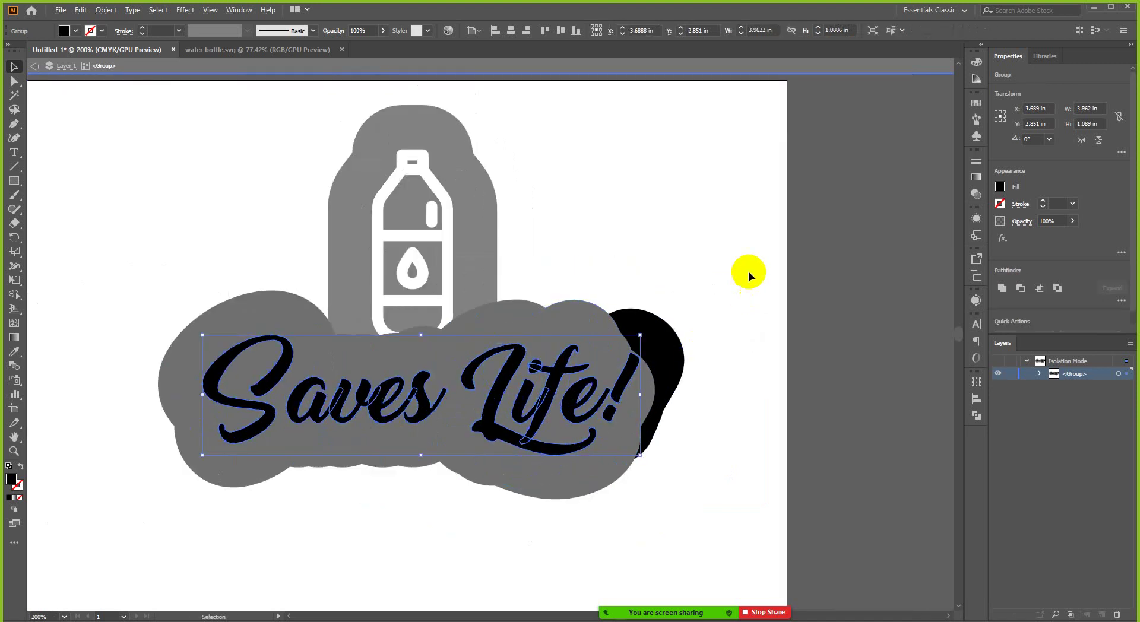
key(v)
click(657, 331)
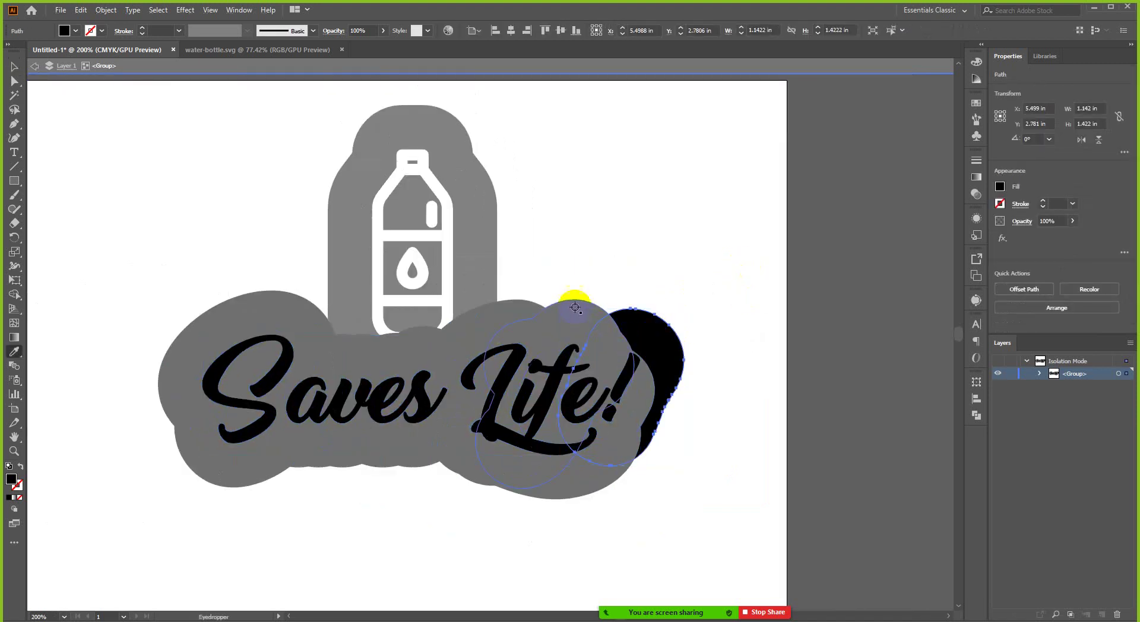
key(slash)
click(712, 235)
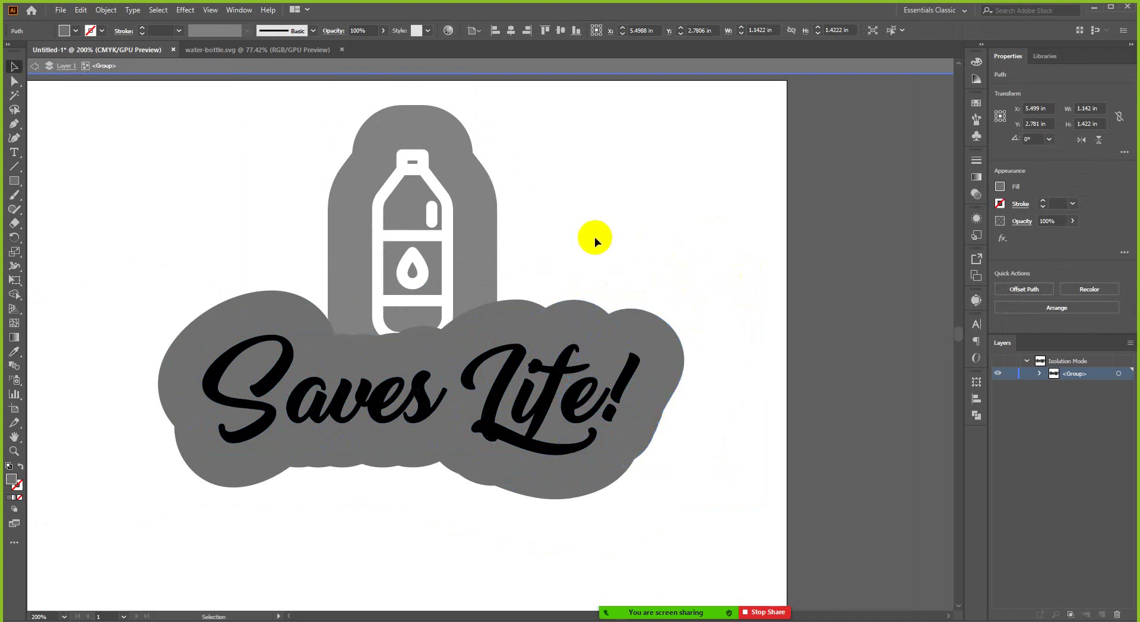
- Return from the isolated slogan group to the main artwork and ungroup the outer slogan group
key(ctrl+minus)
key(ctrl+minus)
drag(561, 246, 539, 281)
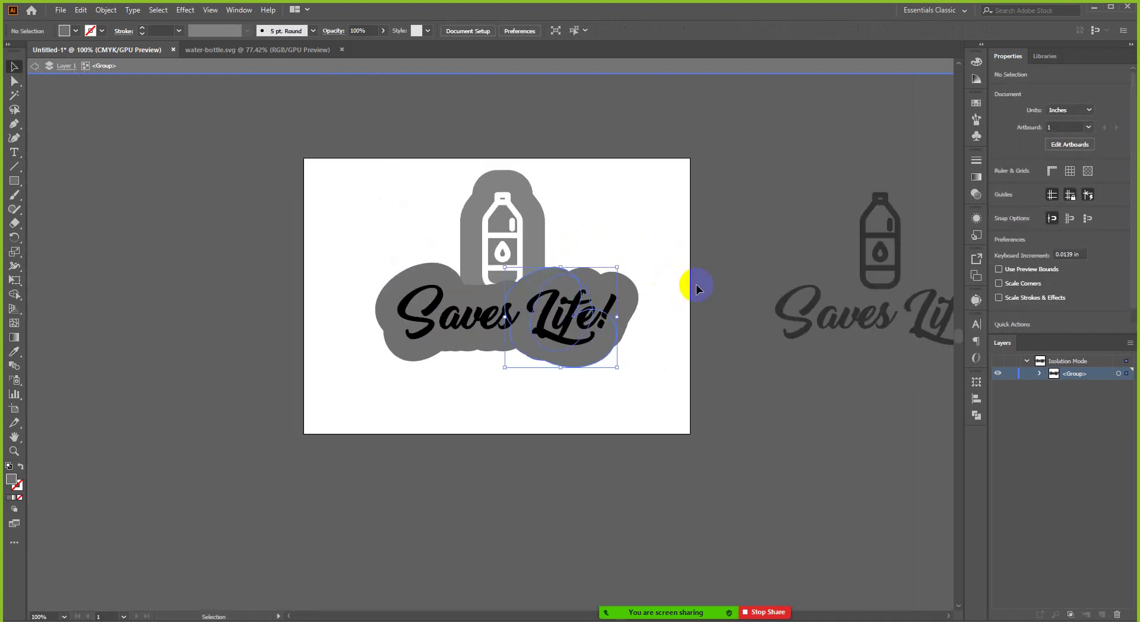
click(365, 395)
drag(364, 395, 628, 190)
scroll(567, 264, up, 2)
alt+scroll(531, 291, up, 1)
alt+scroll(531, 291, up, 1)
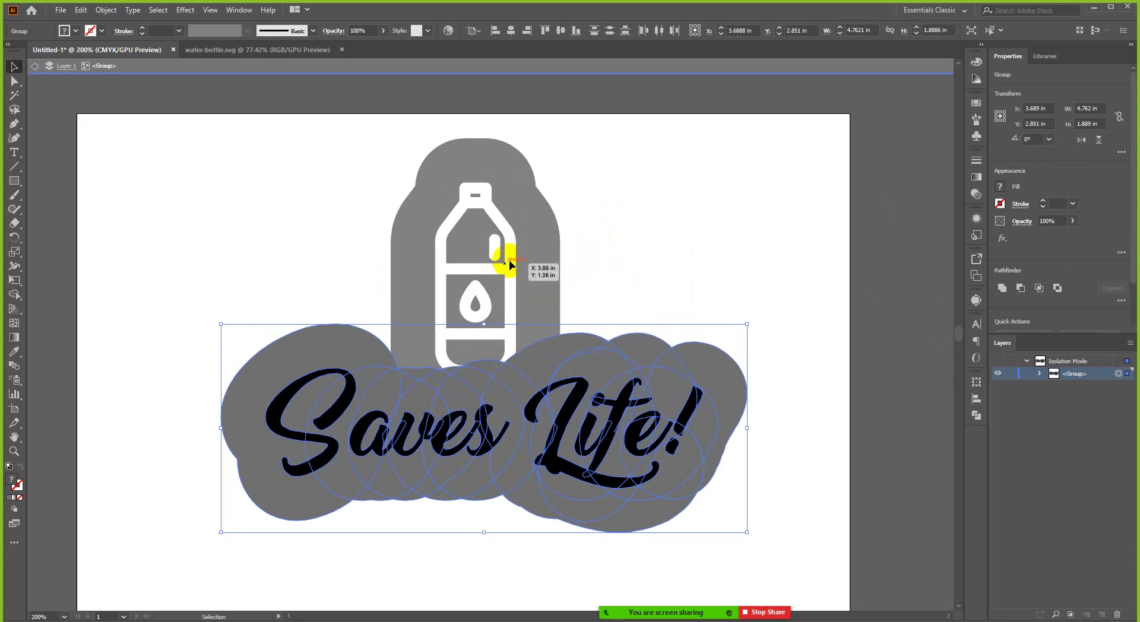
click(628, 233)
double_click(640, 317)
click(623, 412)
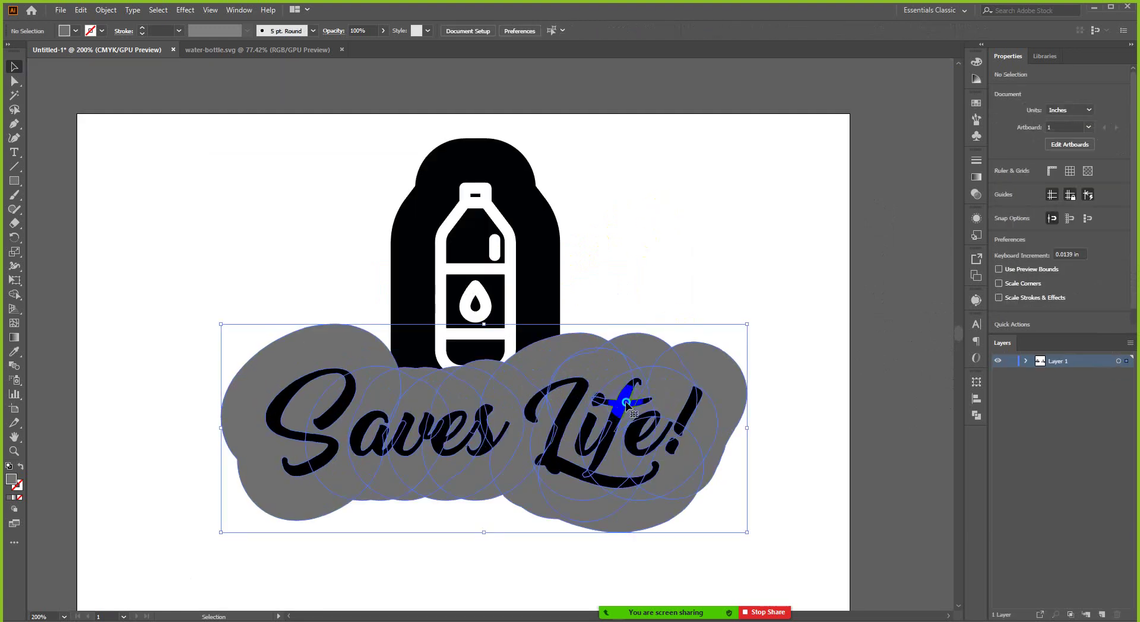
right_click(631, 406)
click(665, 501)
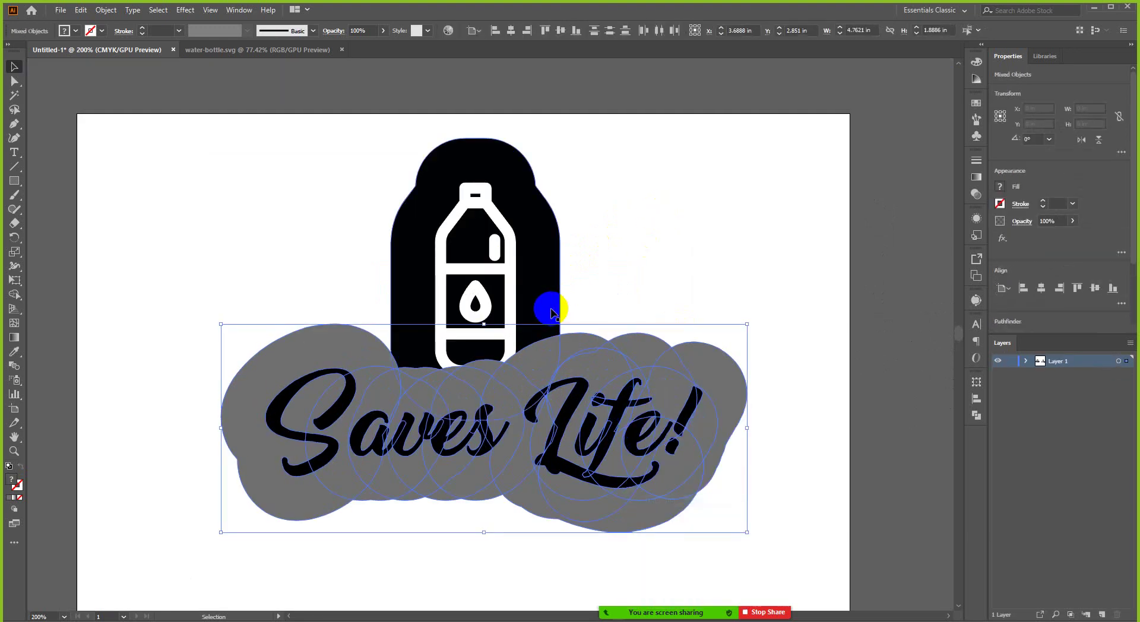
- Select all offset shapes without the bottle icon and slogan letters, and unite them into one backing shape
click(509, 262)
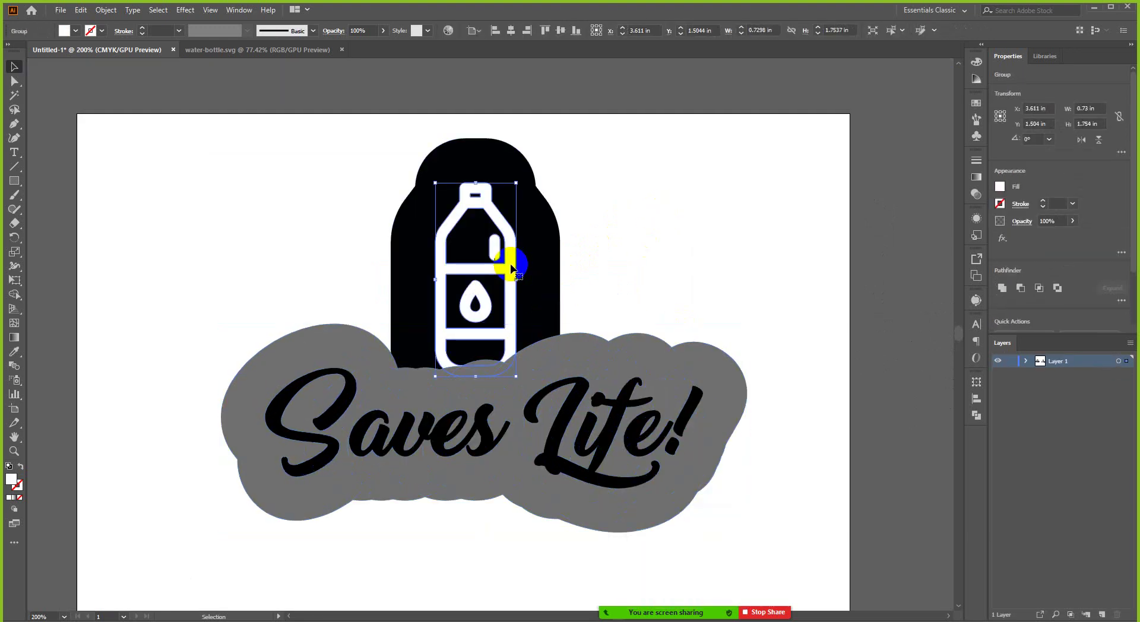
click(608, 228)
drag(645, 144, 287, 484)
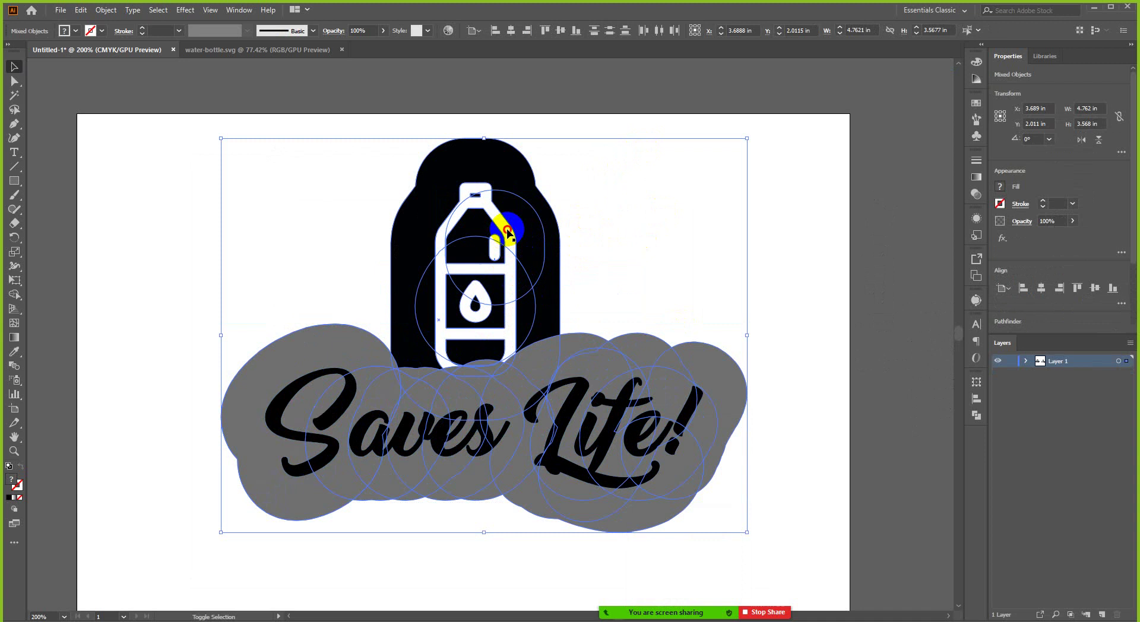
scroll(564, 237, down, 1)
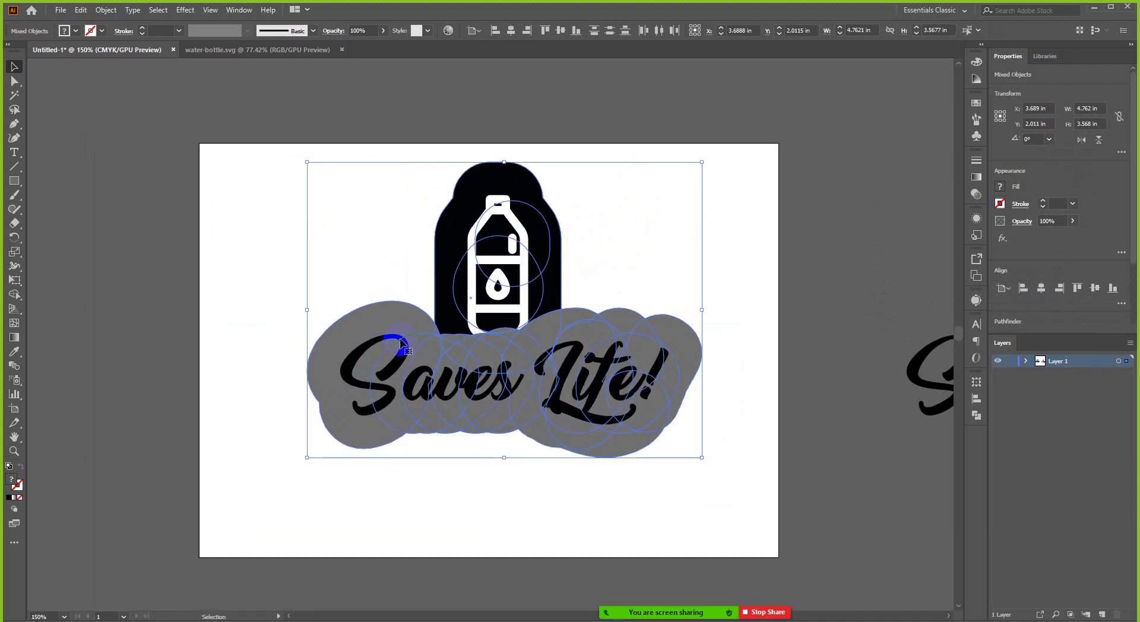
click(977, 417)
click(838, 409)
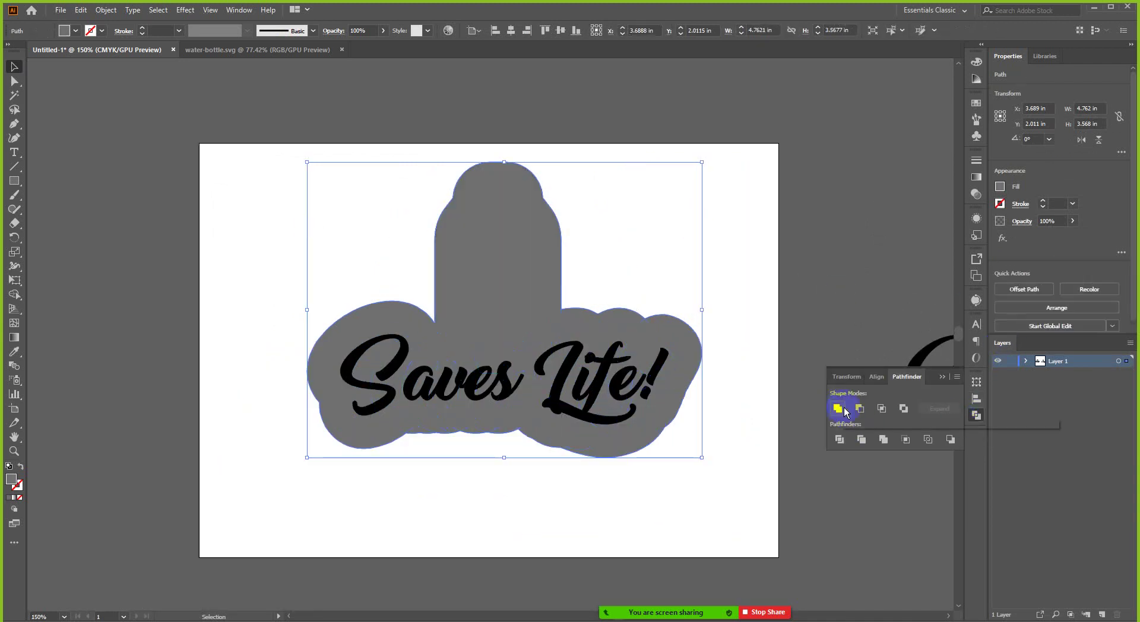
click(976, 415)
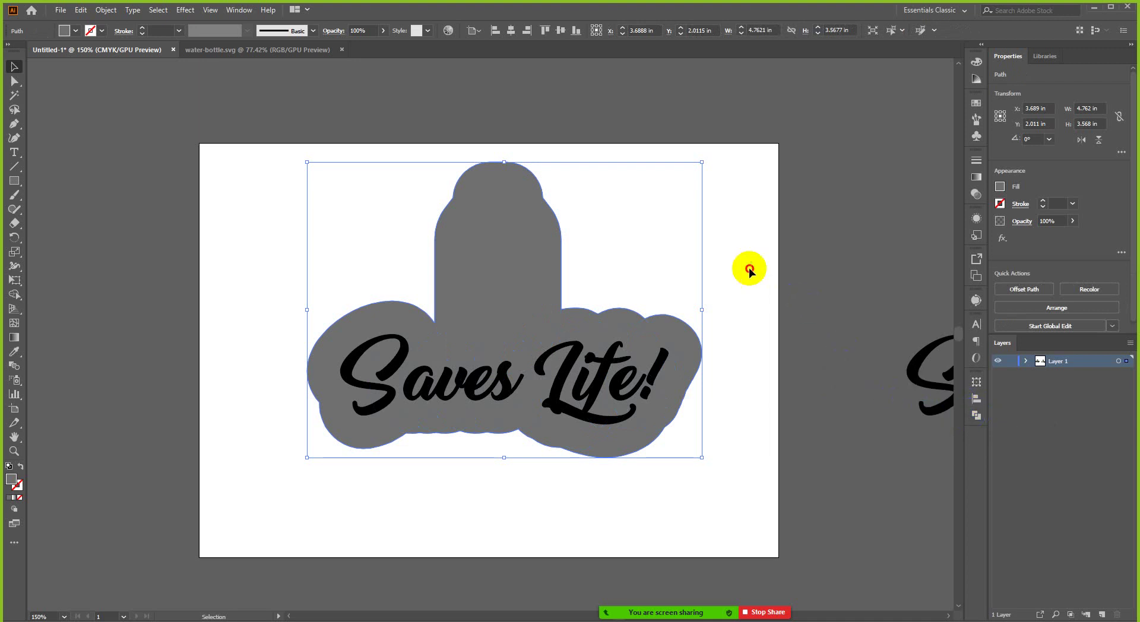
- Send the merged backing shape to the back, behind the bottle icon and slogan
ctrl+click(526, 254)
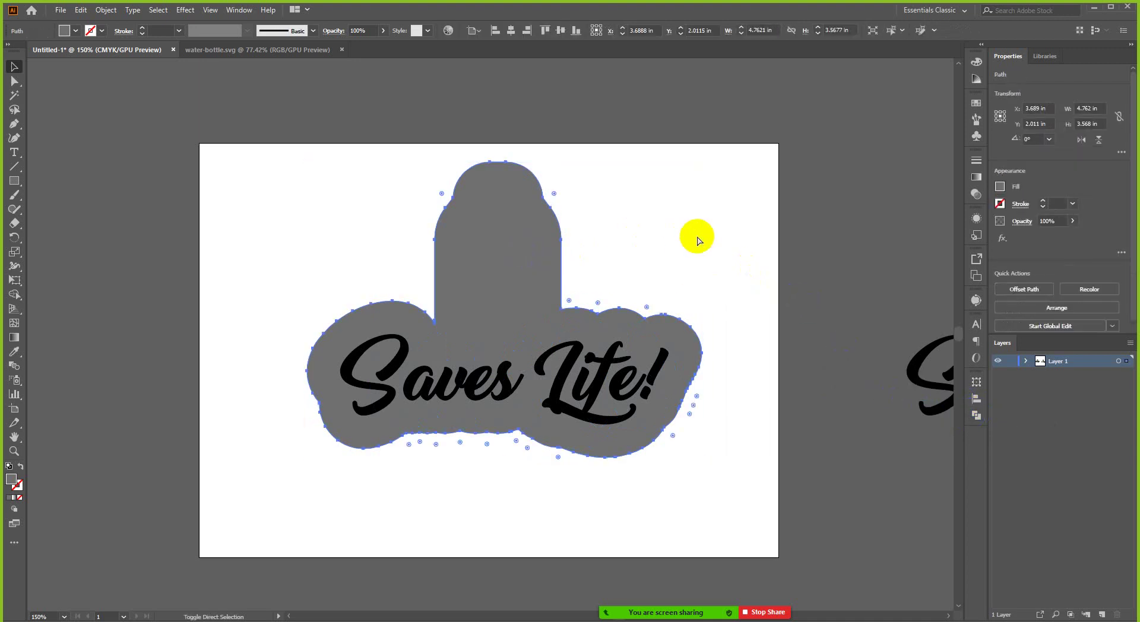
key(ctrl+shift+bracketleft)
click(692, 244)
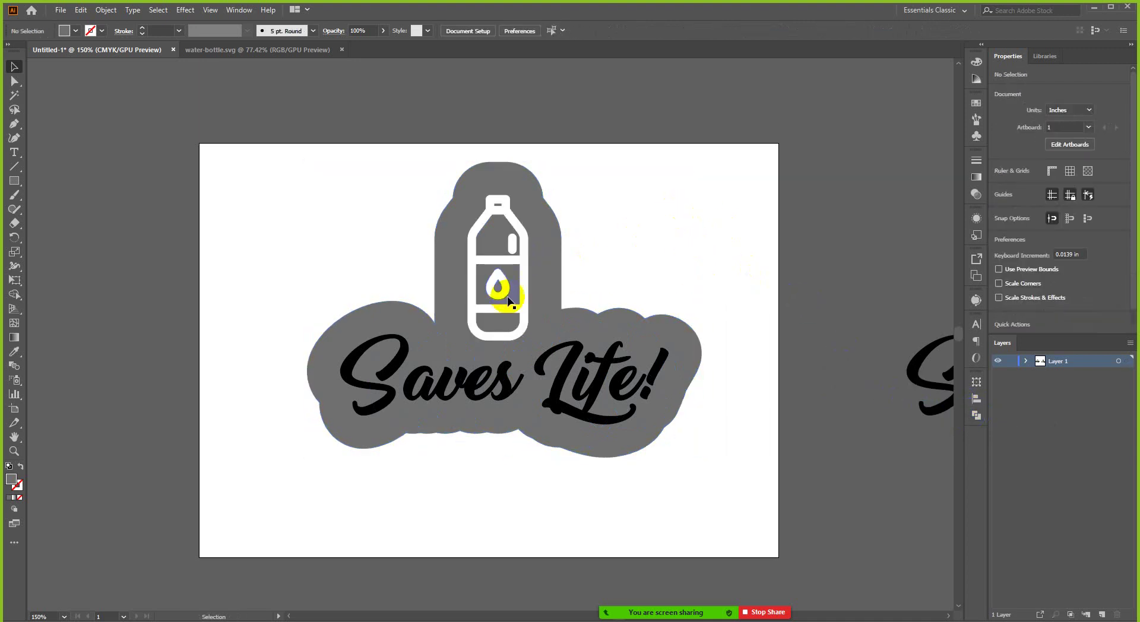
- Fill the merged backing shape with white
click(505, 295)
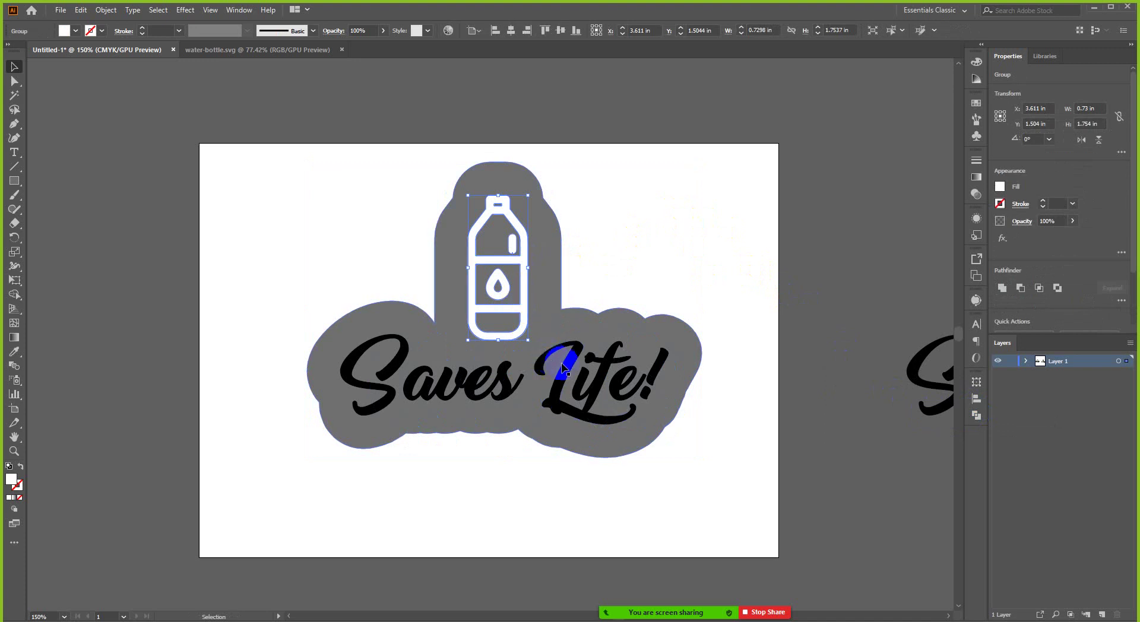
click(571, 298)
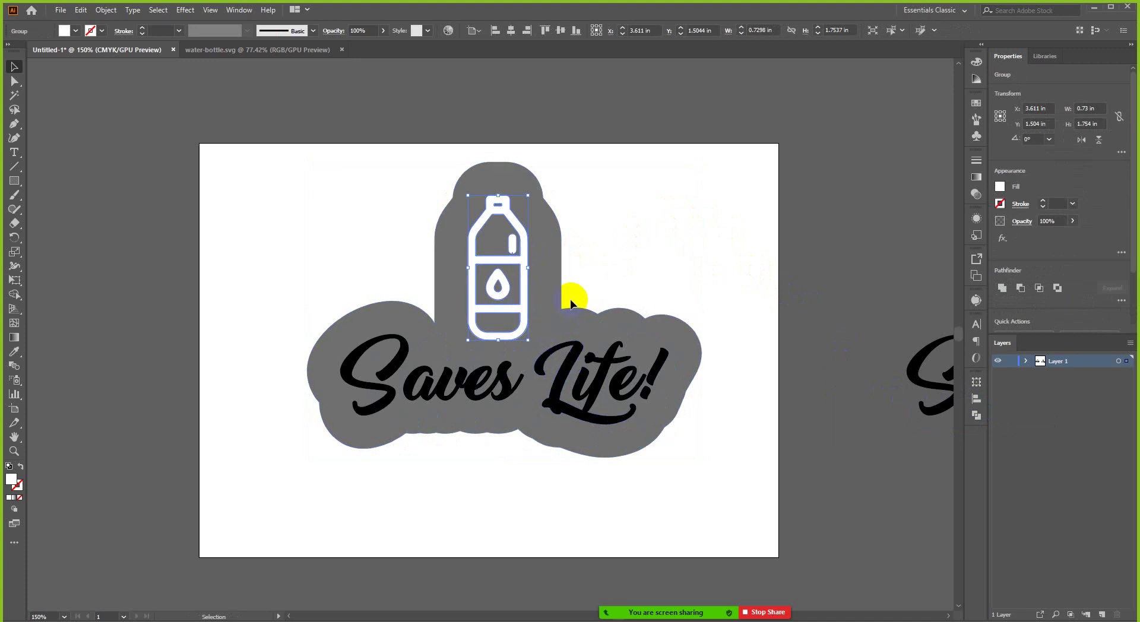
click(76, 31)
click(35, 57)
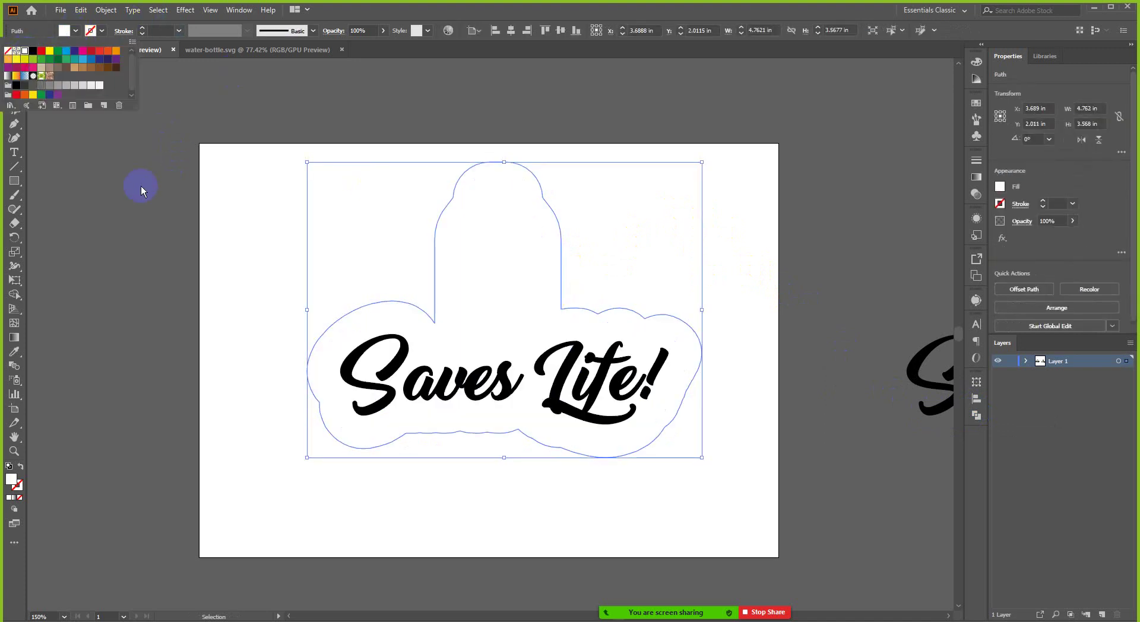
click(140, 187)
- Fill both the bottle icon and the "Saves Life!" slogan with light blue
ctrl+click(497, 249)
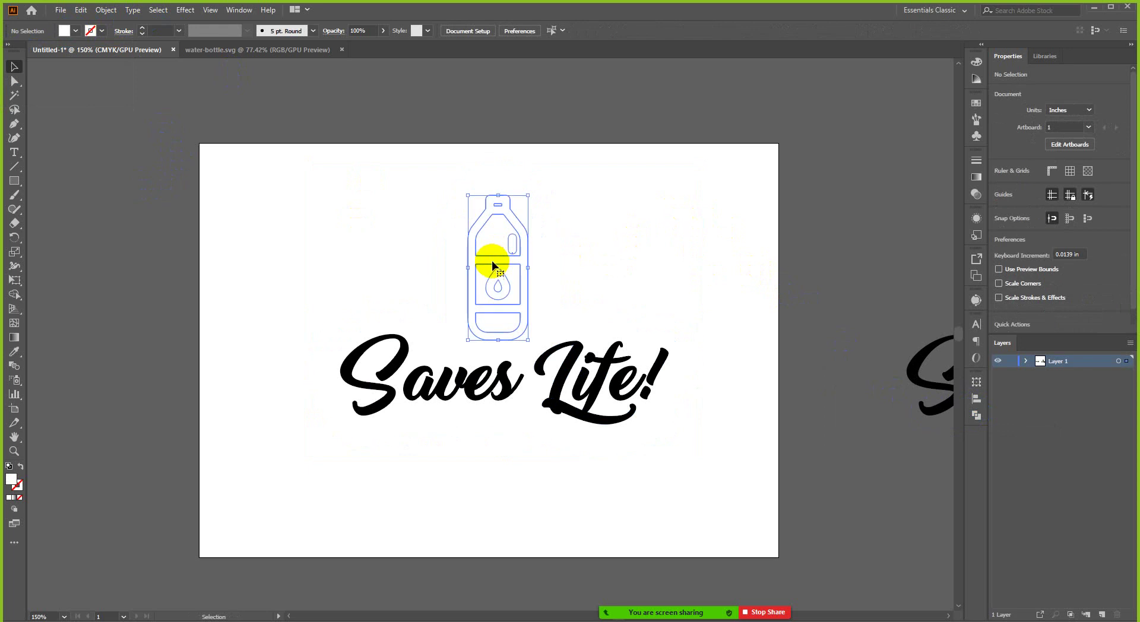
shift+click(501, 374)
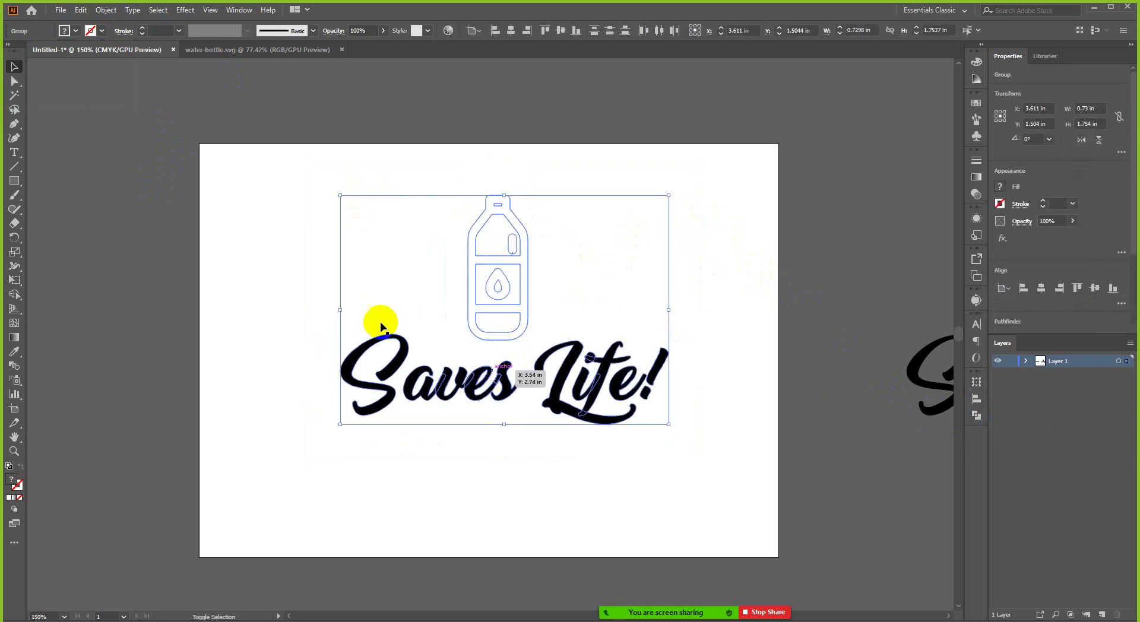
click(76, 31)
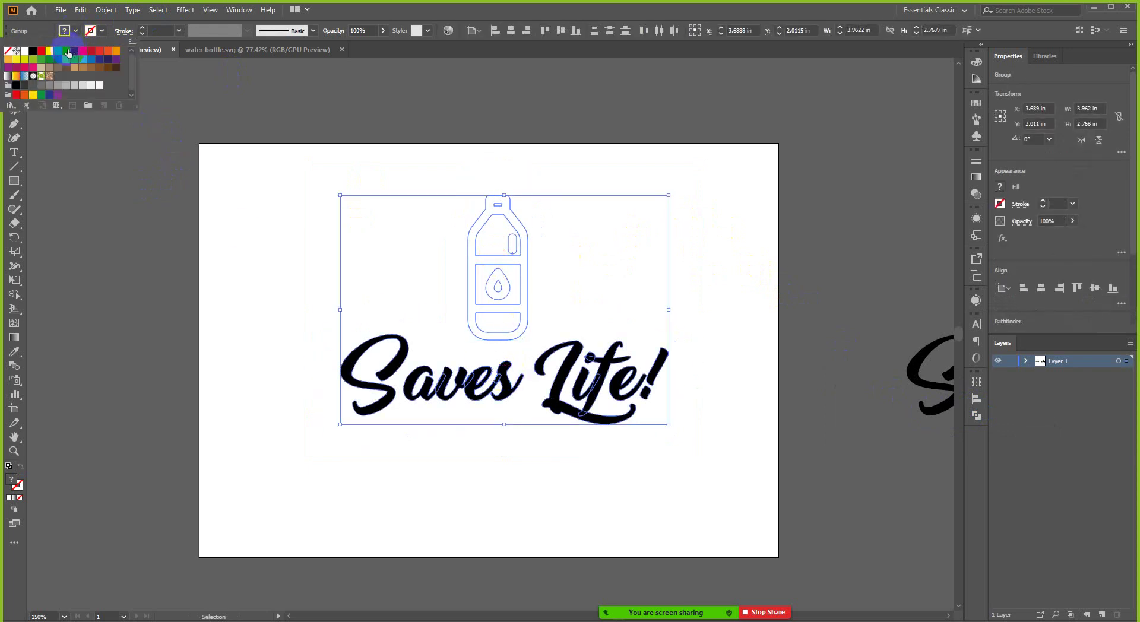
click(67, 50)
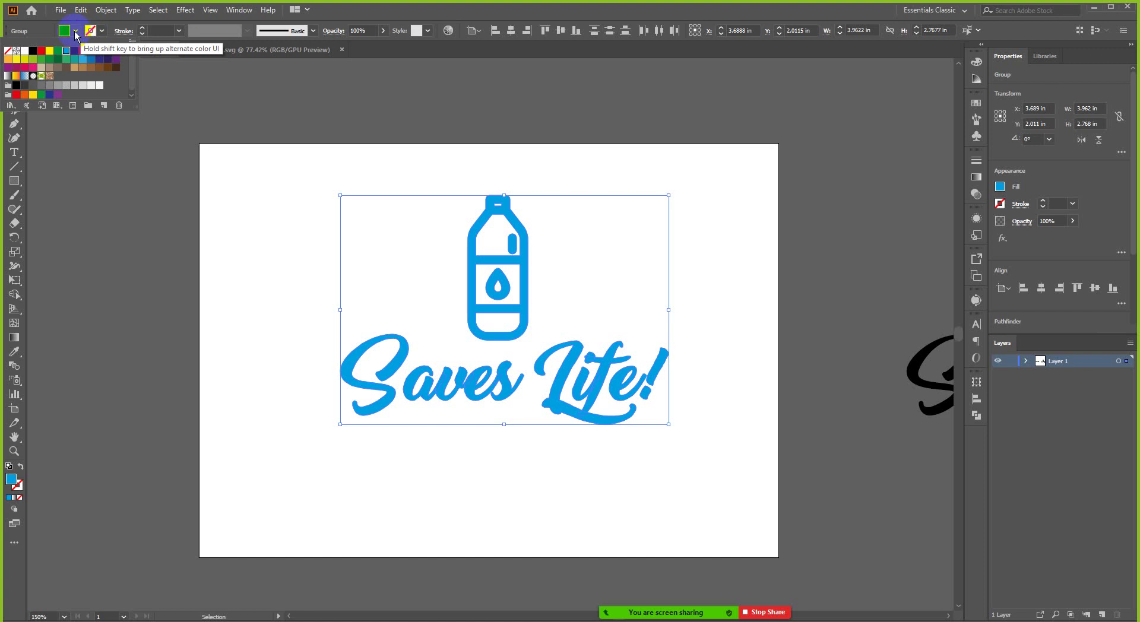
click(82, 60)
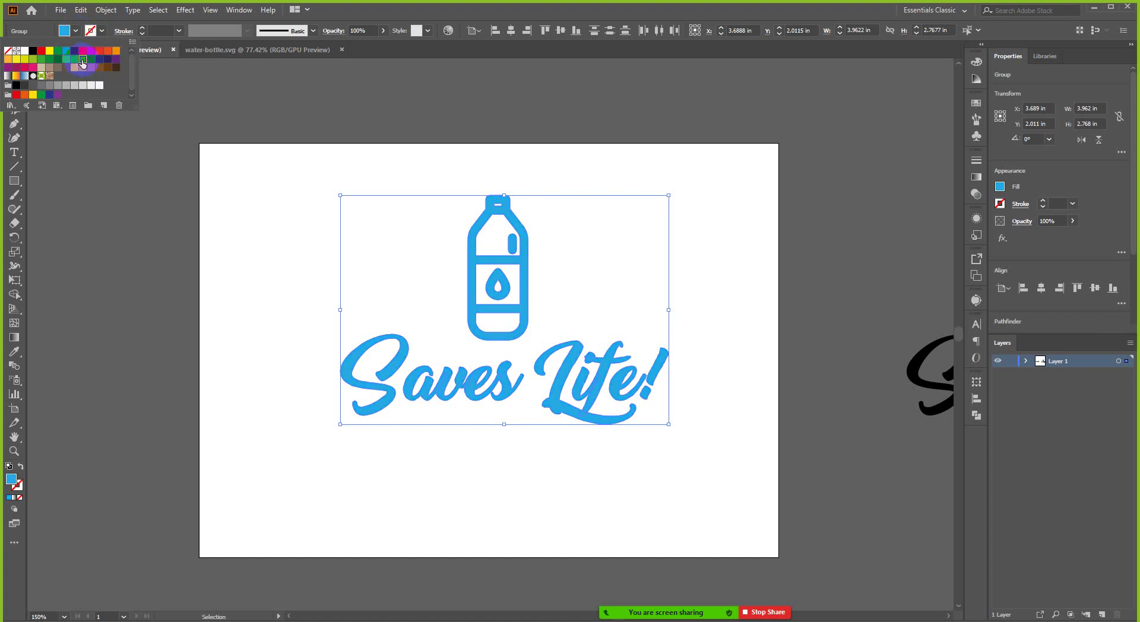
- Move the light blue logo with its white backing off the artboard, onto the empty canvas to the artboard's left
click(98, 186)
scroll(830, 229, down, 1)
drag(753, 212, 462, 366)
drag(549, 332, 184, 332)
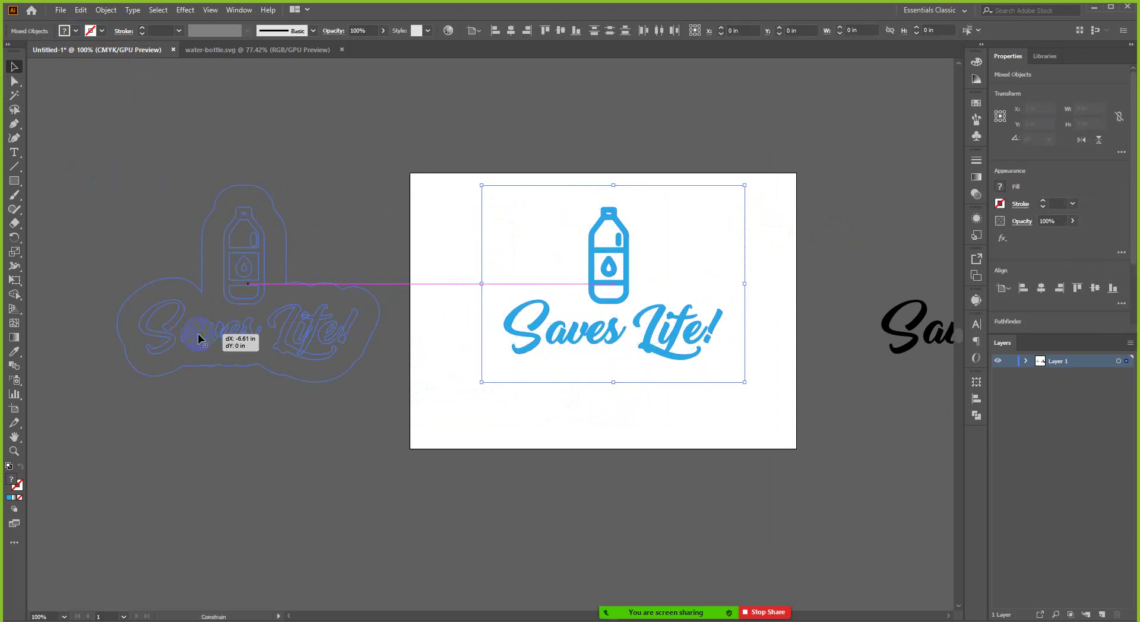
click(239, 444)
scroll(369, 325, left, 2)
scroll(366, 347, up, 1)
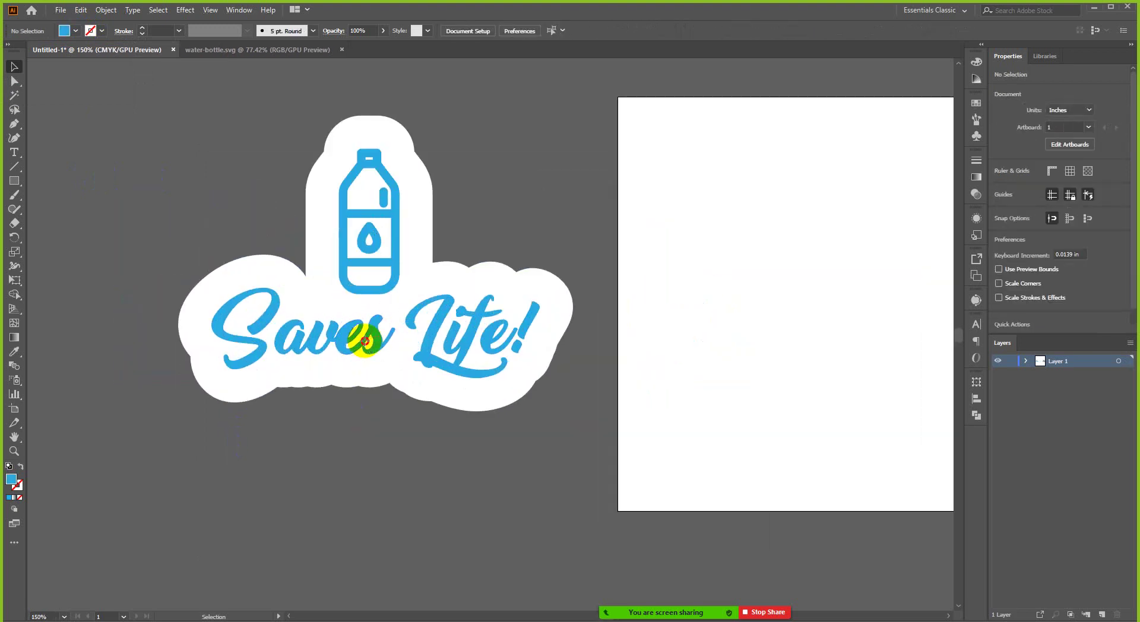
- Offset the white backing shape inward by -0.2 in with round joins and a miter limit of 4
click(365, 340)
scroll(353, 331, up, 1)
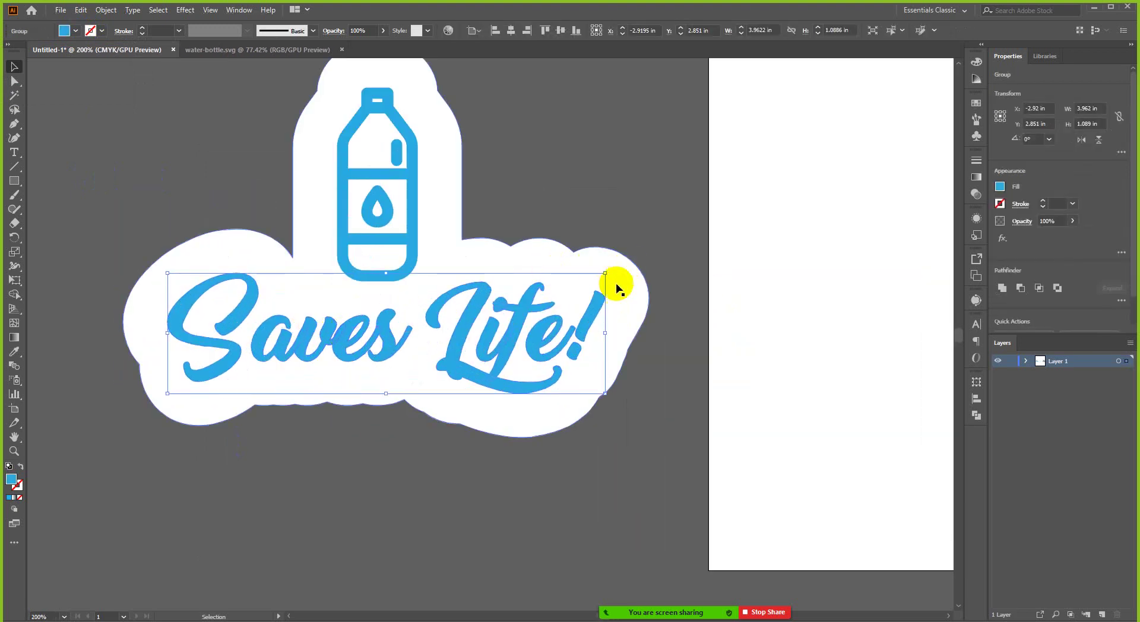
click(586, 254)
scroll(241, 69, up, 2)
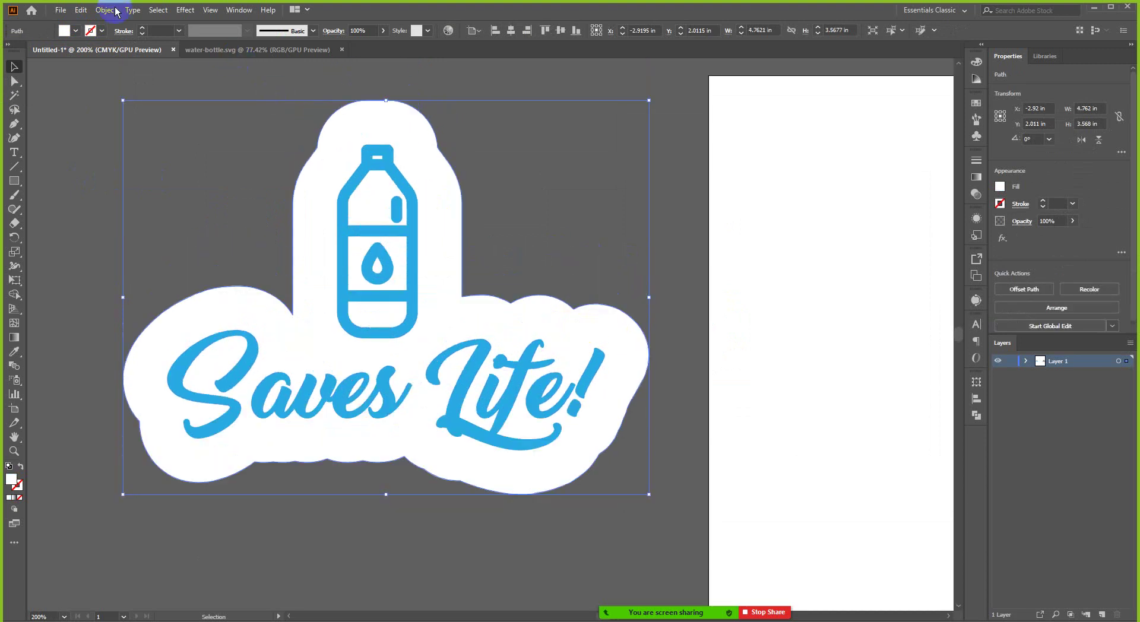
click(107, 10)
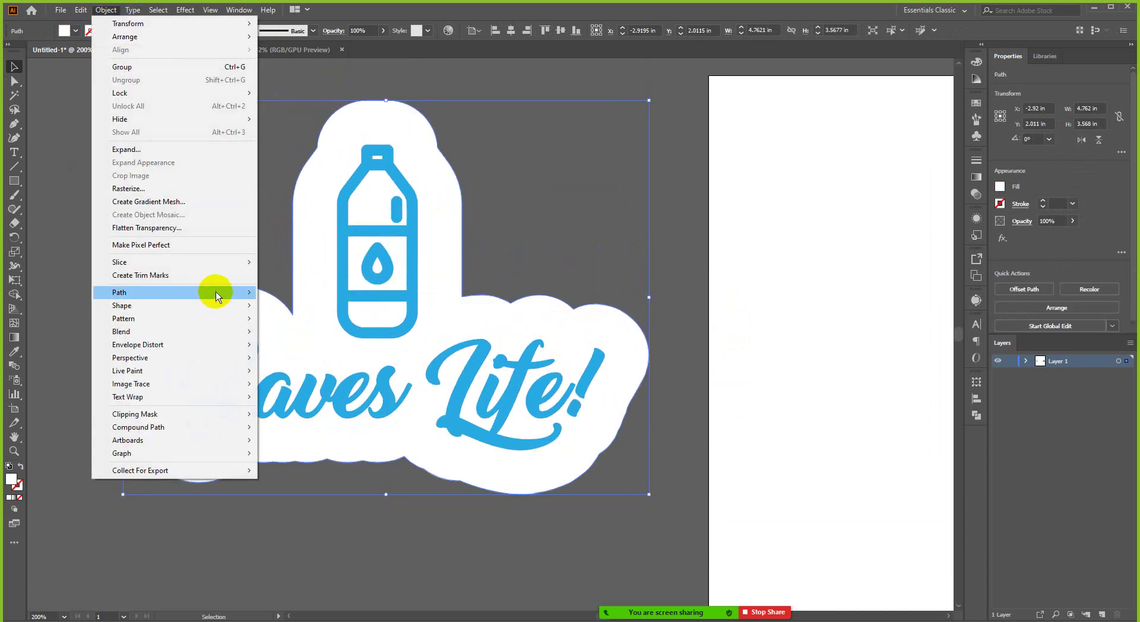
mouse_move(285, 292)
click(305, 337)
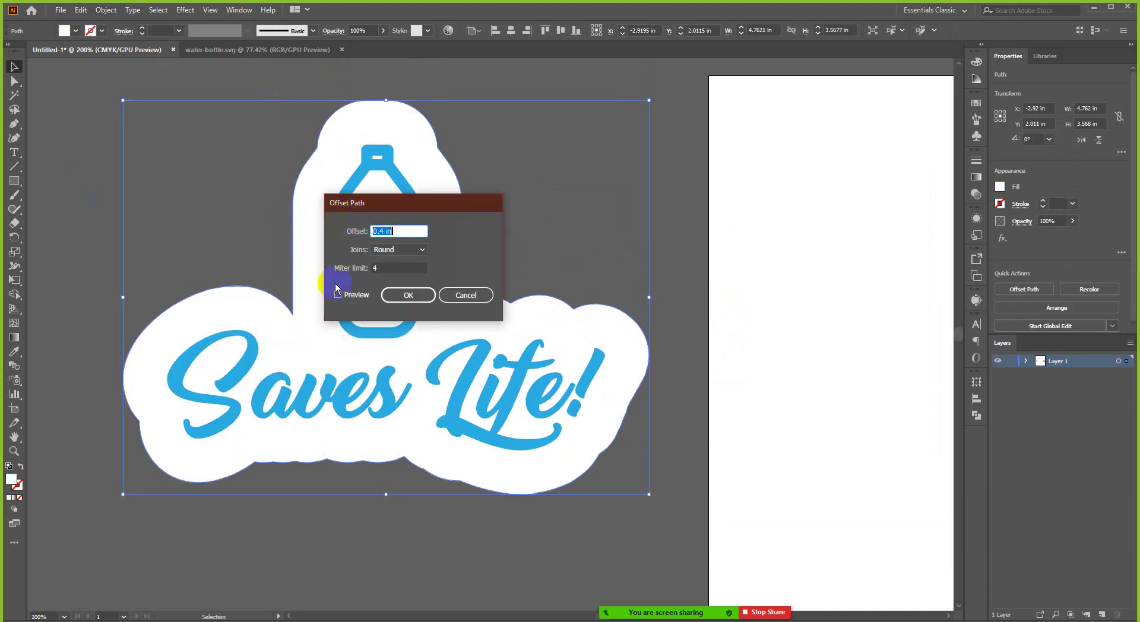
drag(441, 208, 781, 182)
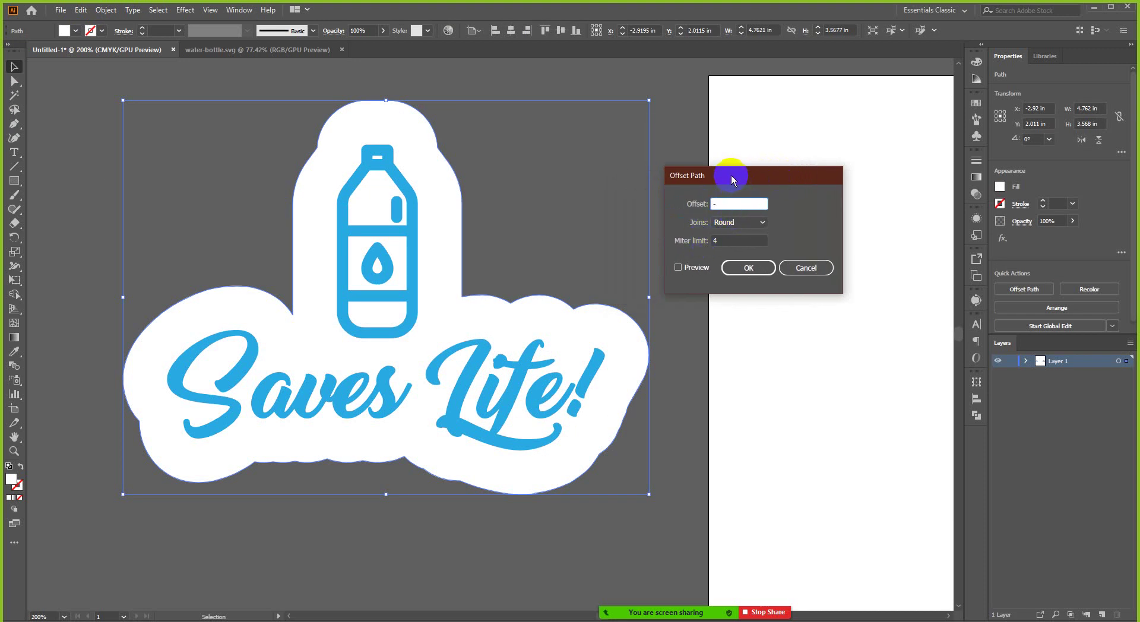
text(-0.2)
click(701, 269)
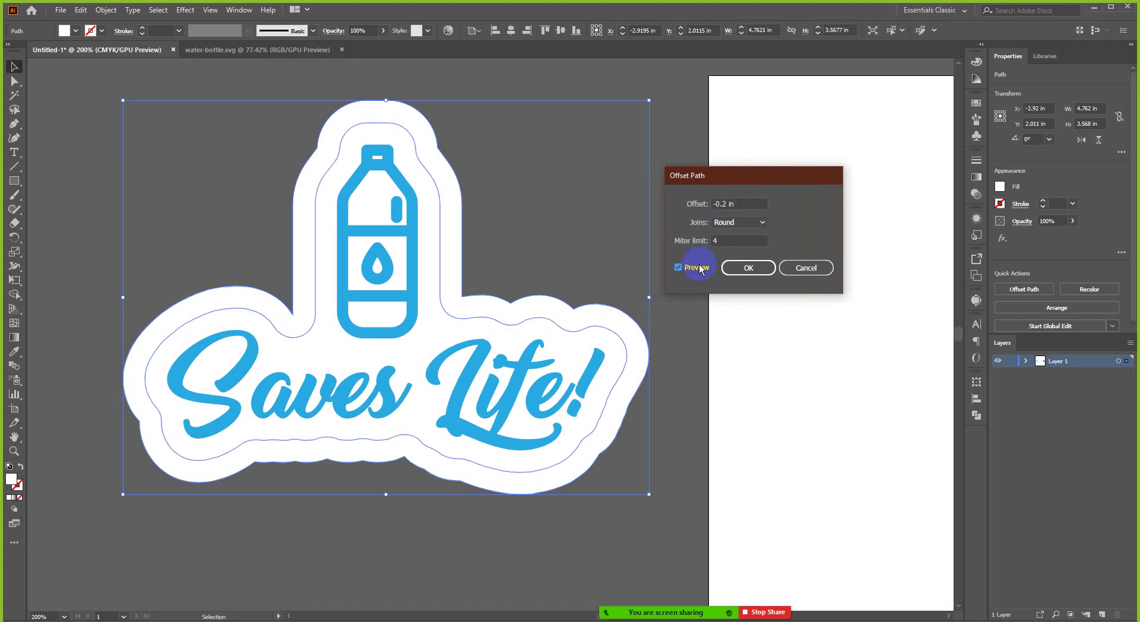
click(747, 267)
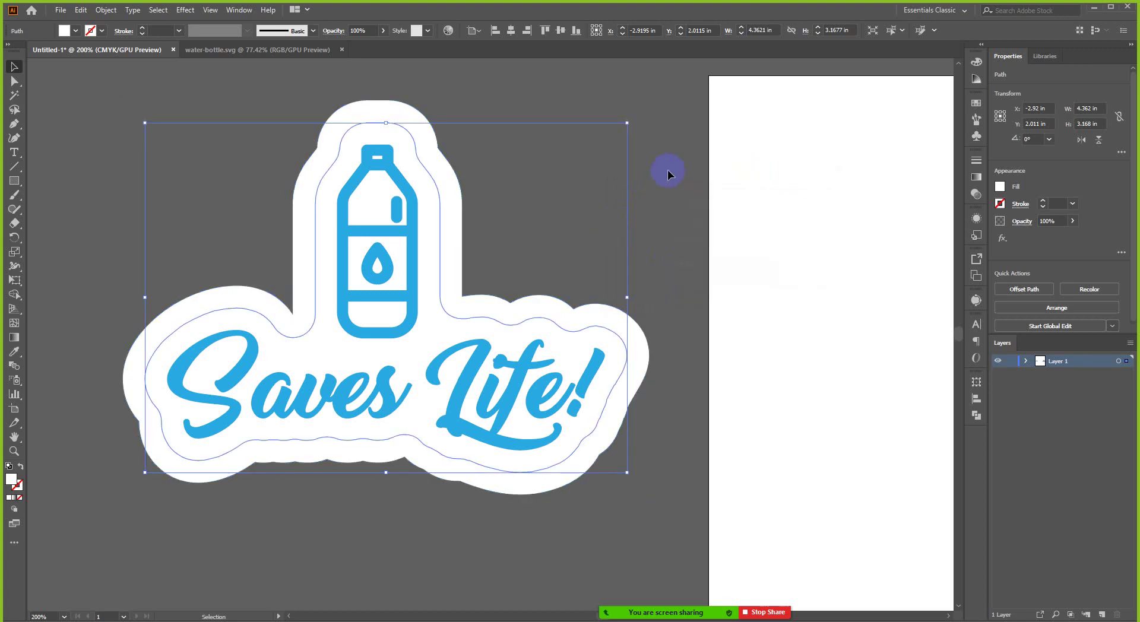
- Delete the original larger white backing, keeping the inset shape behind the logo
click(445, 189)
key(Delete)
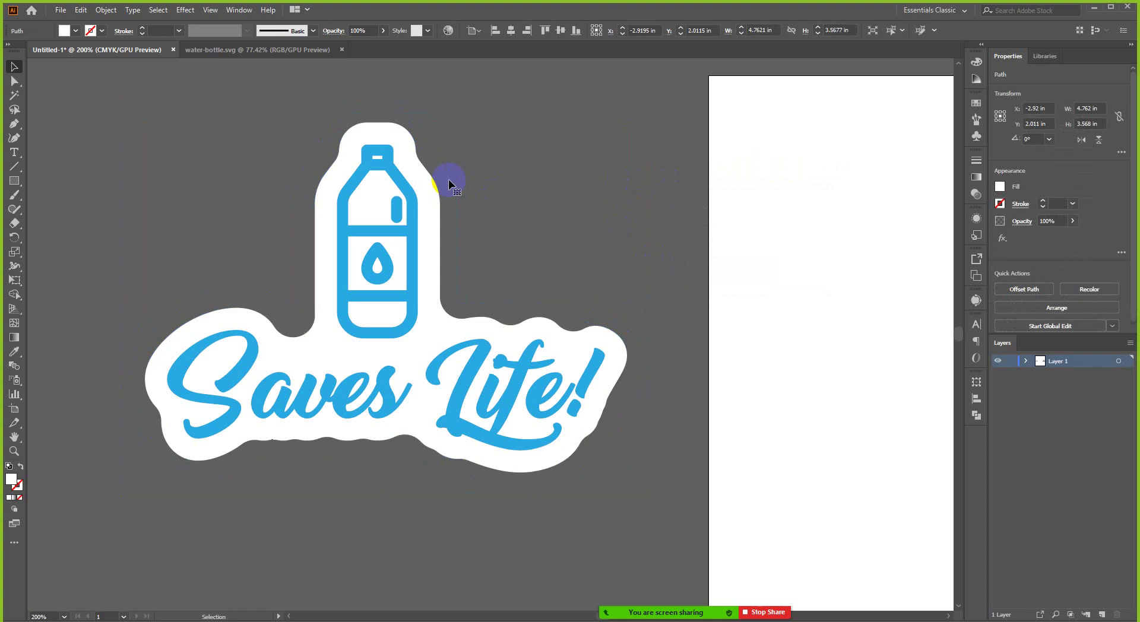
click(447, 179)
alt+scroll(486, 181, down, 2)
scroll(578, 267, up, 1)
alt+scroll(523, 273, down, 1)
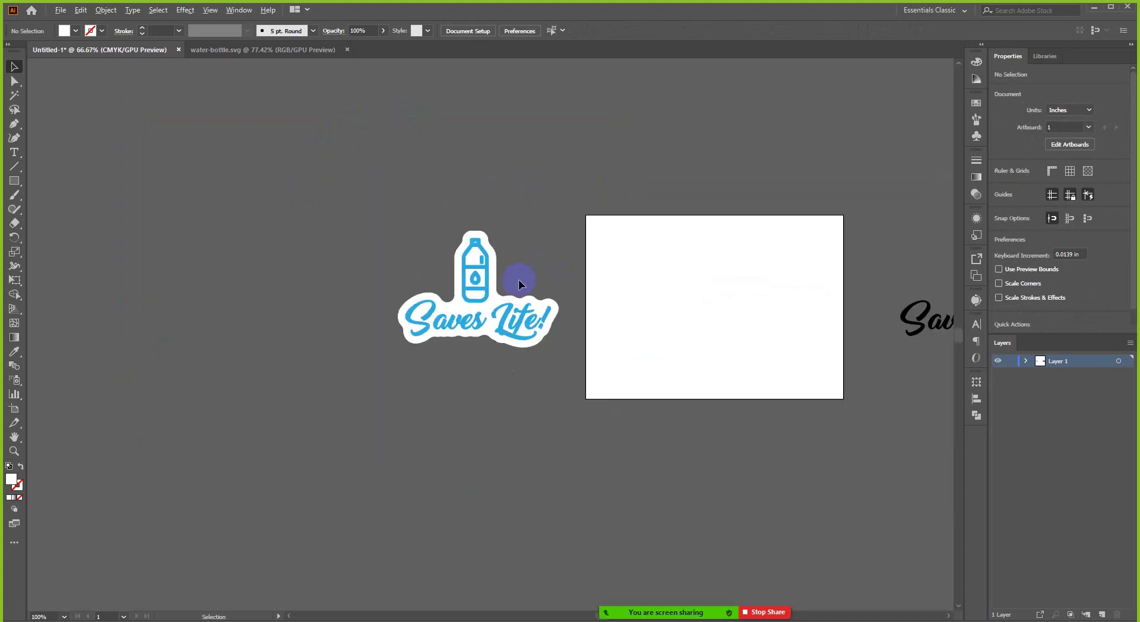
alt+scroll(522, 289, up, 1)
alt+scroll(530, 290, up, 1)
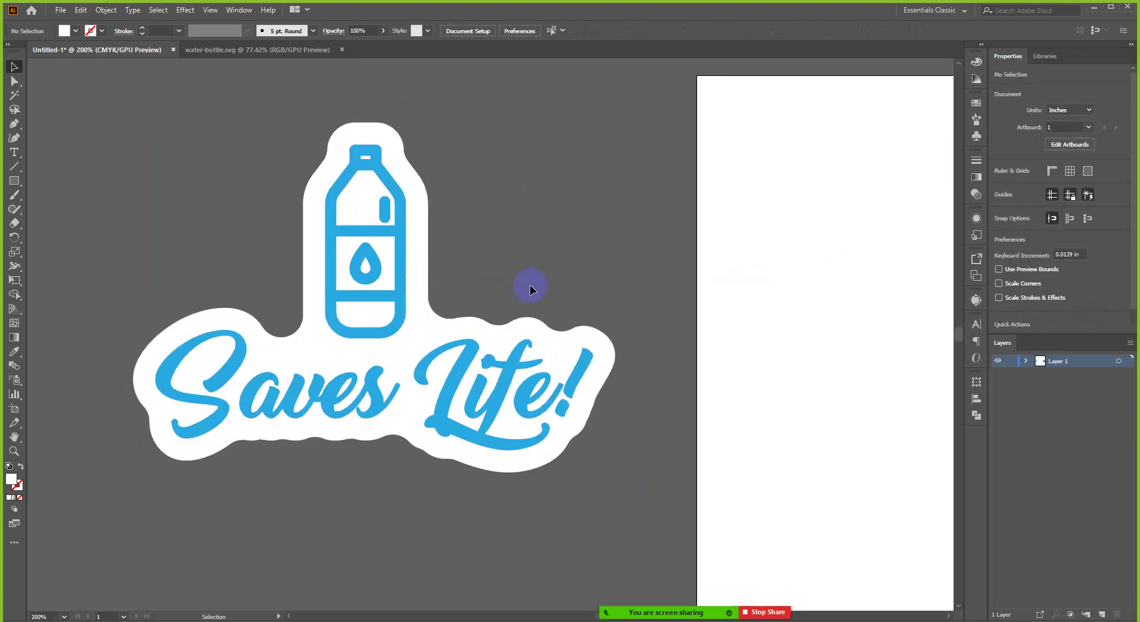
alt+scroll(529, 287, down, 1)
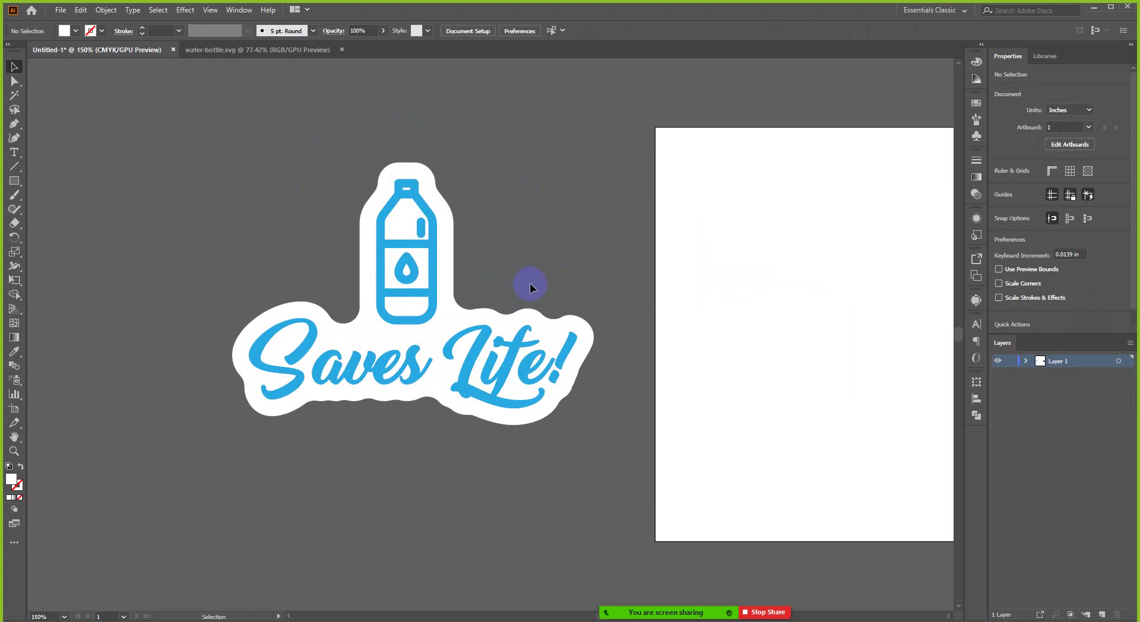
- Offset the remaining white backing inward by -0.125 in with round joins
click(451, 239)
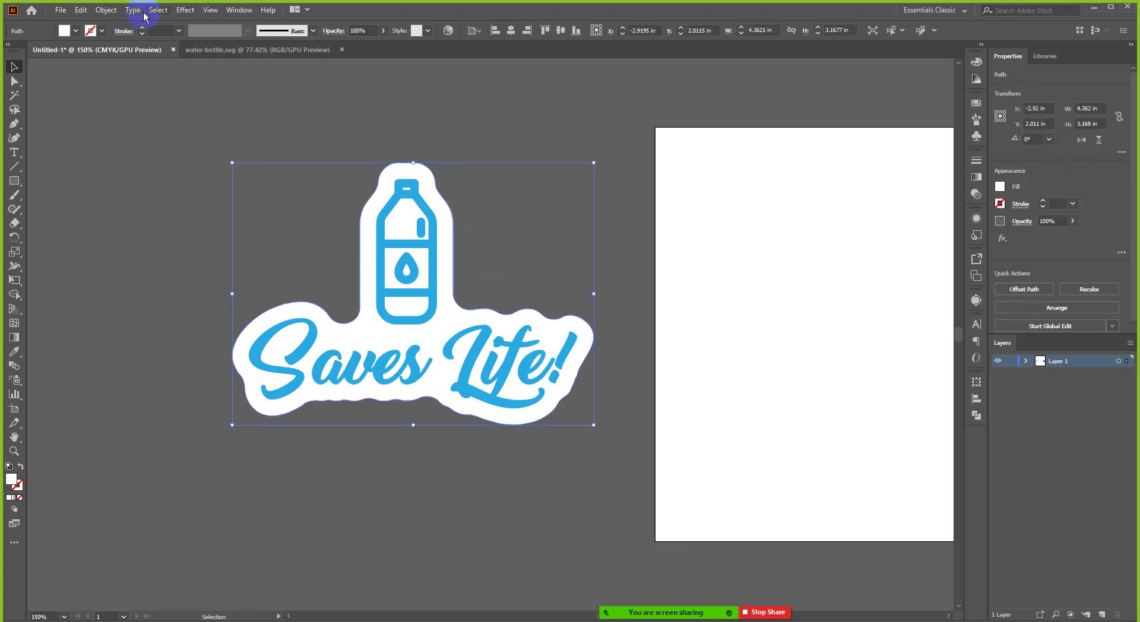
click(106, 11)
mouse_move(153, 292)
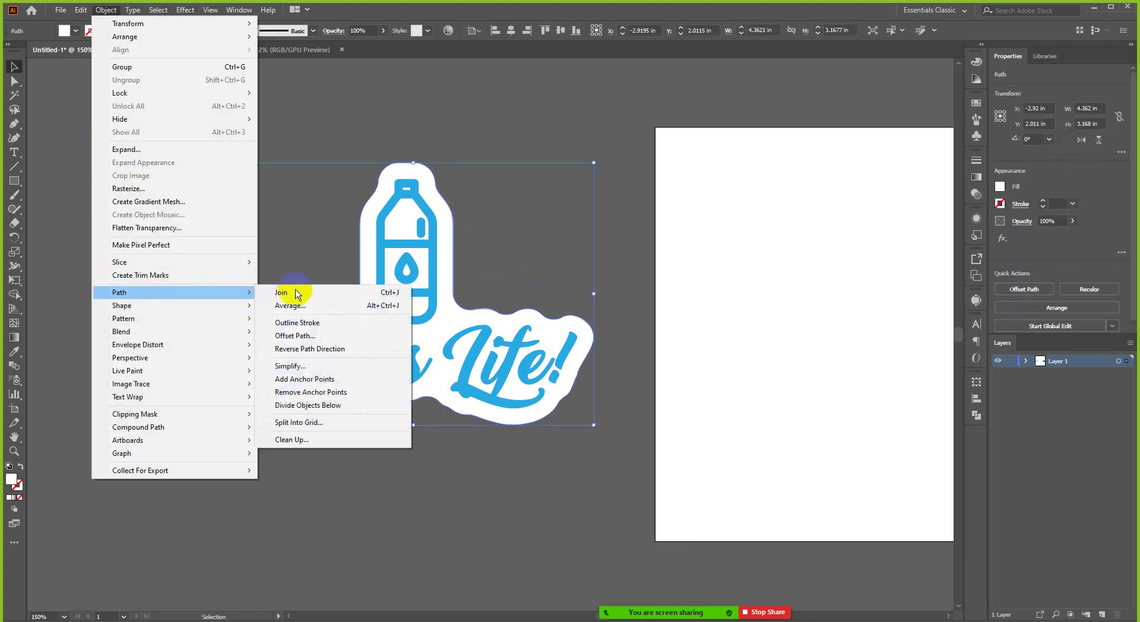
click(302, 336)
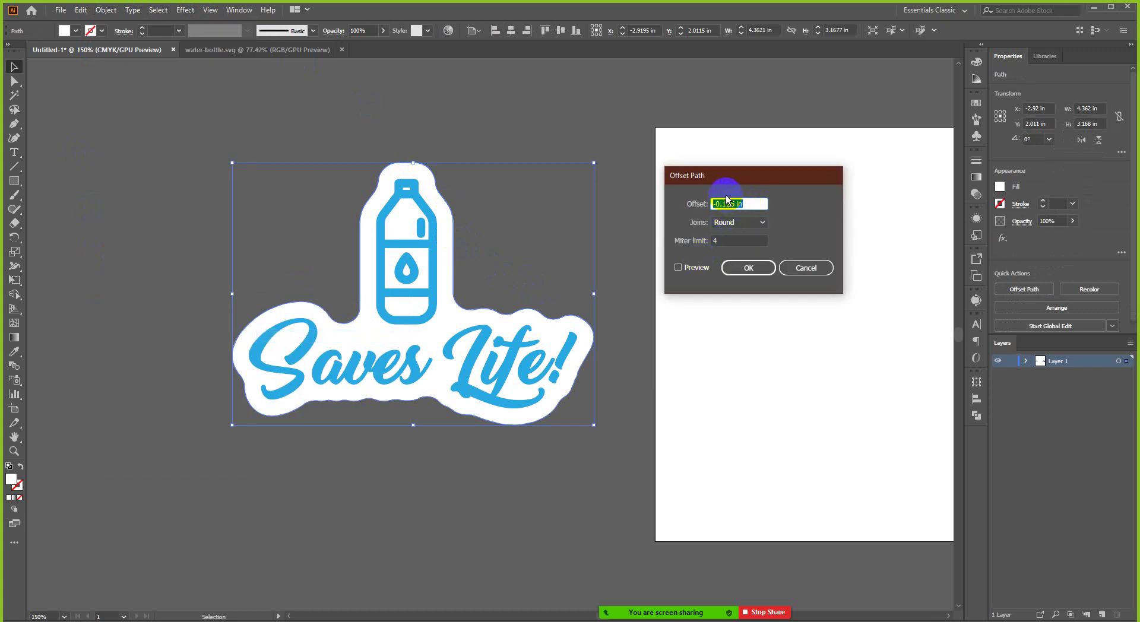
click(689, 267)
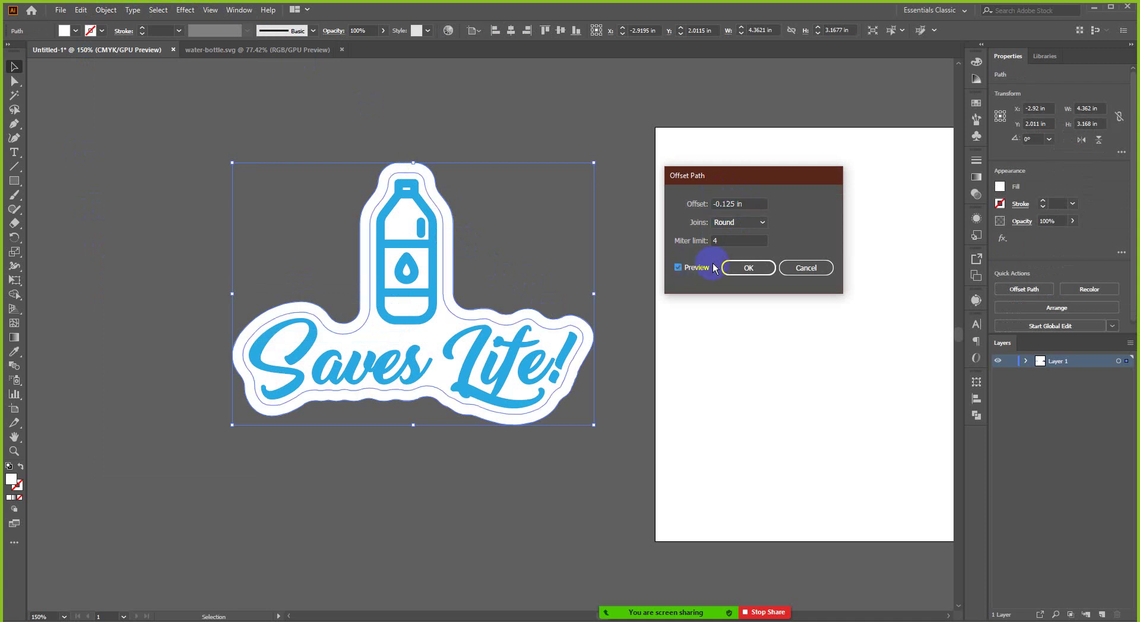
click(749, 268)
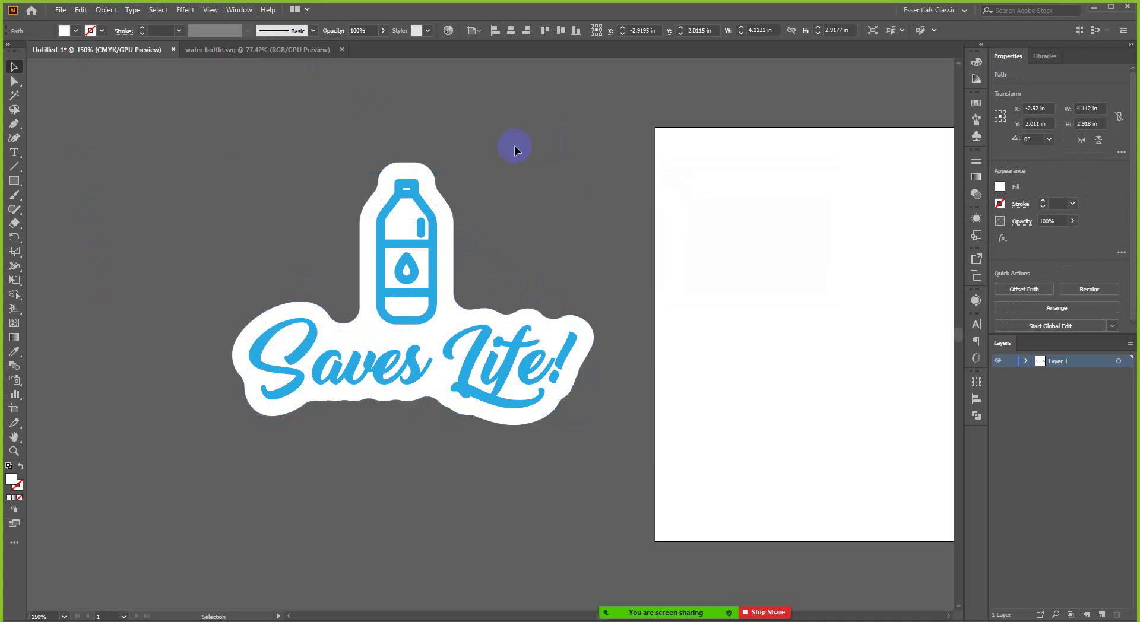
- Delete the outer white backing so only the tightest inset outline surrounds the bottle and slogan
click(427, 153)
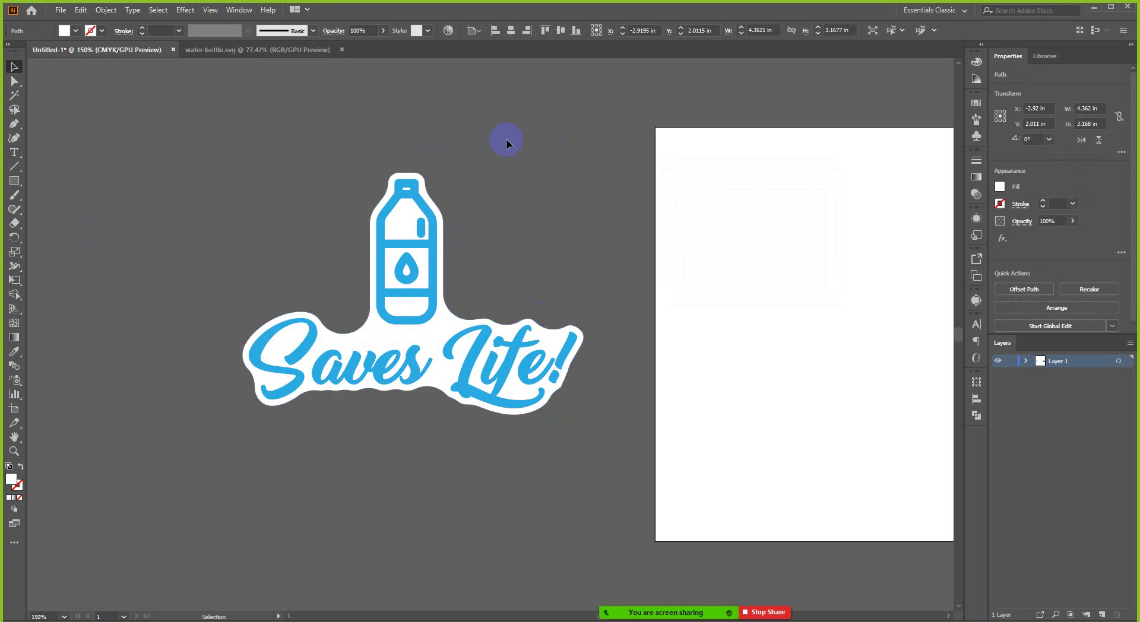
scroll(551, 265, down, 1)
scroll(542, 332, up, 1)
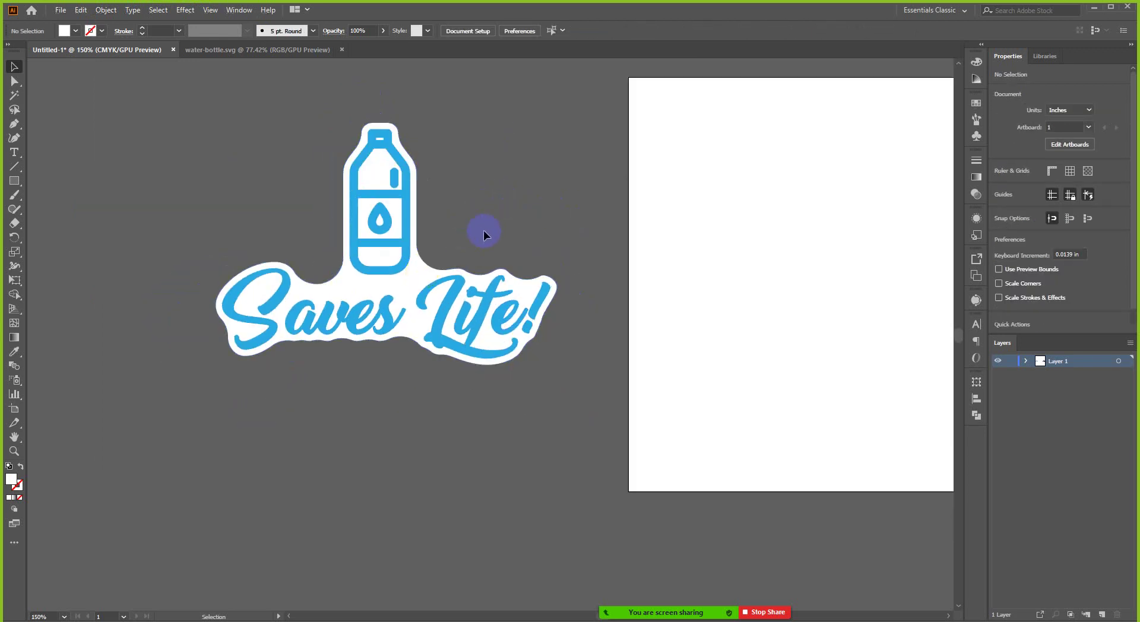
scroll(421, 253, down, 1)
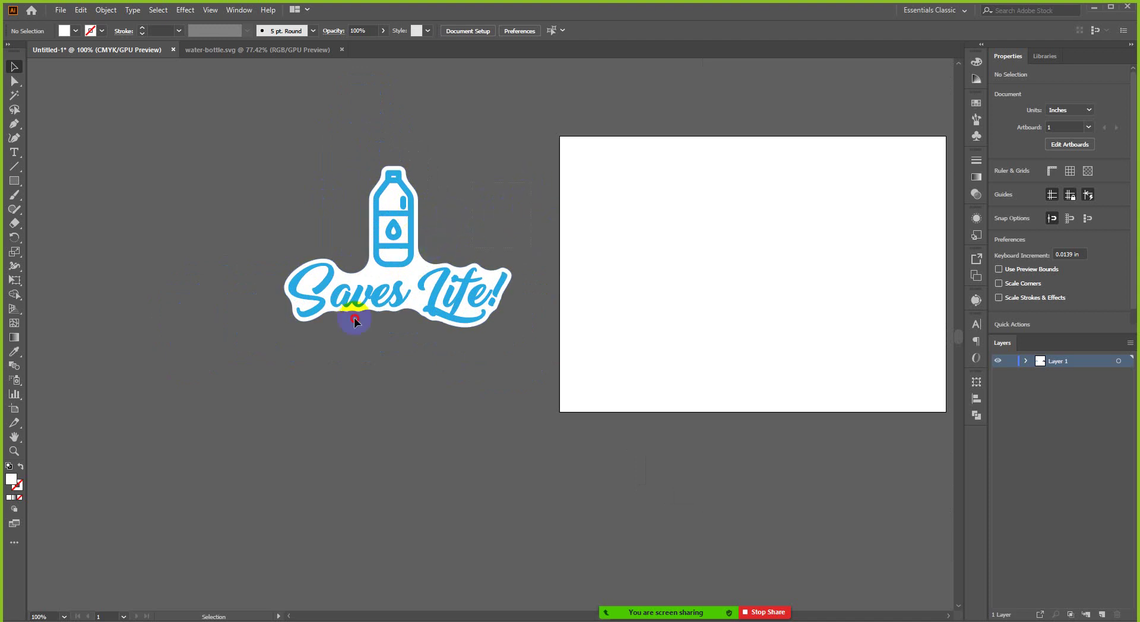
key(ctrl+a)
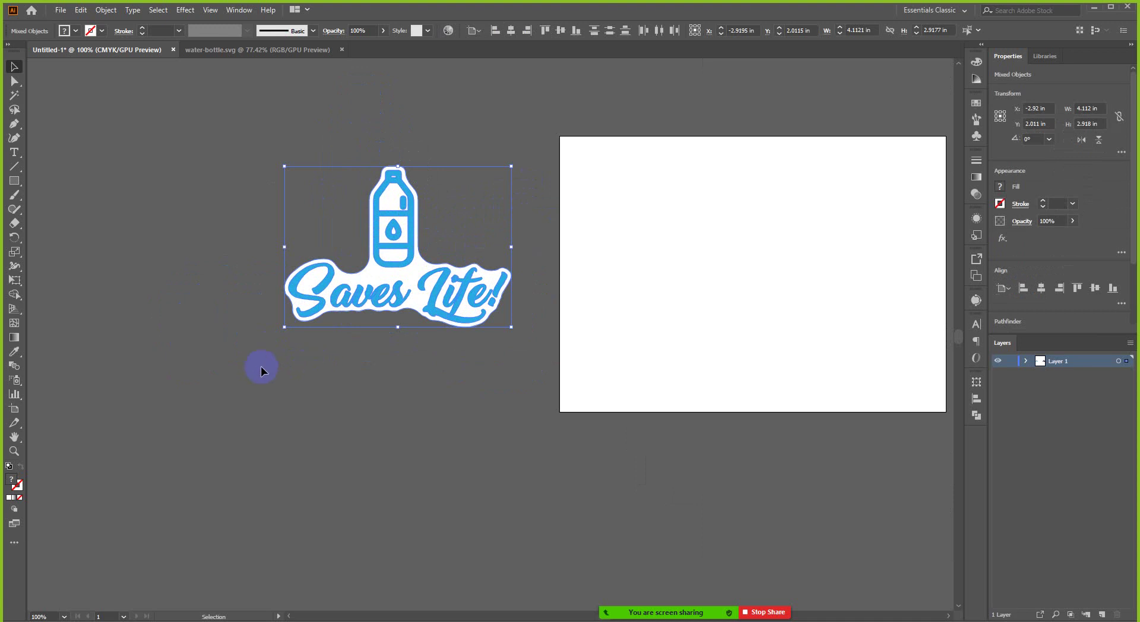
scroll(235, 364, down, 1)
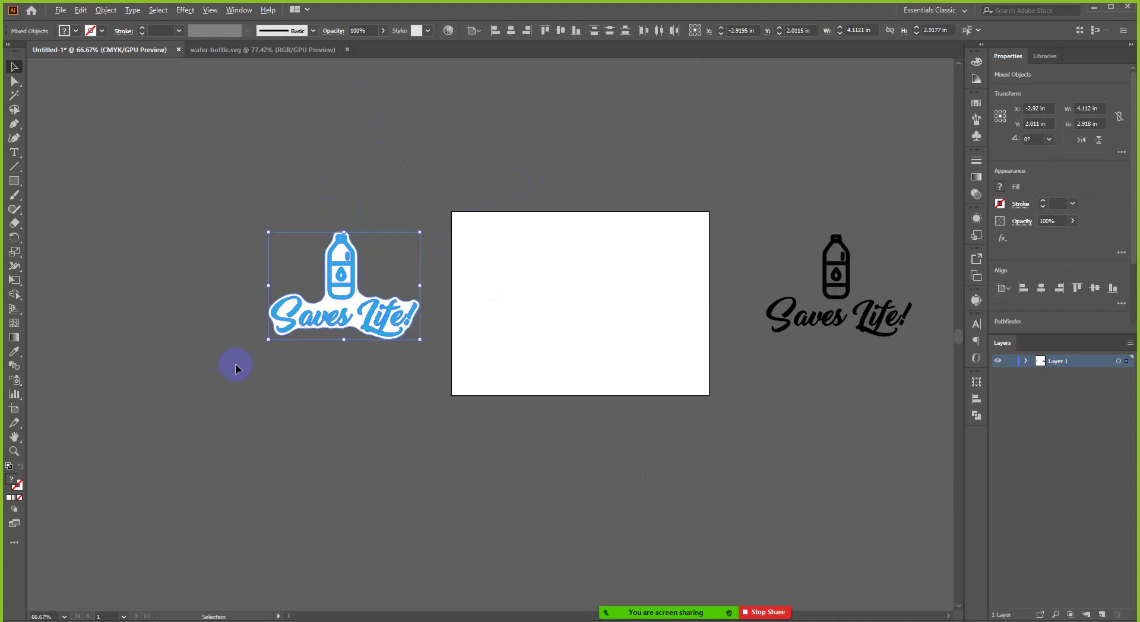
click(309, 372)
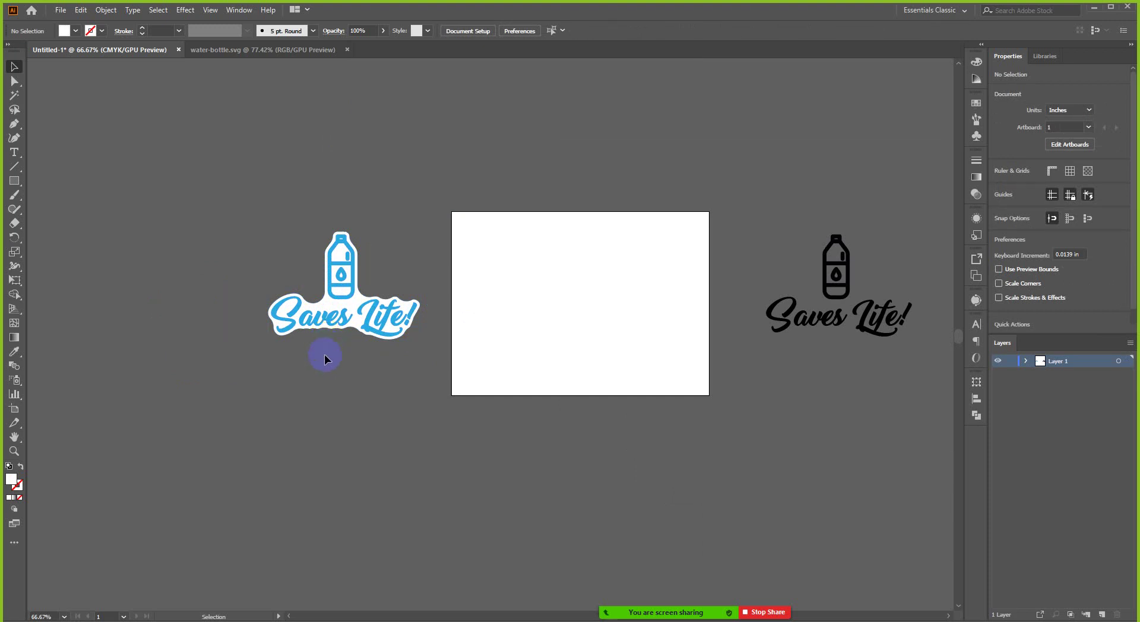
click(647, 591)
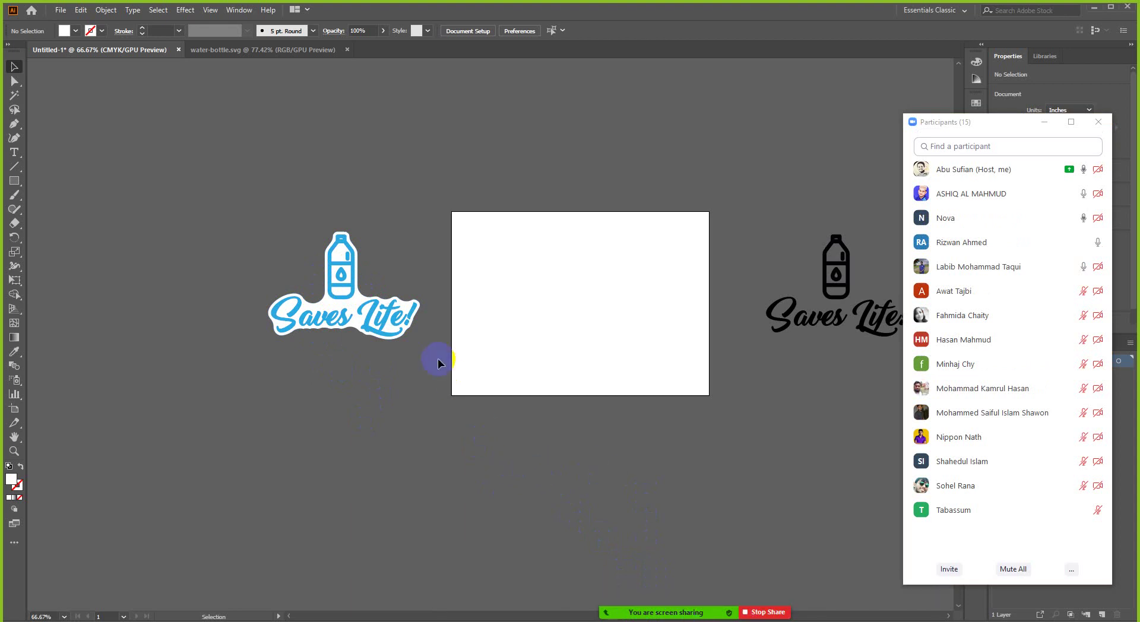
scroll(393, 297, up, 1)
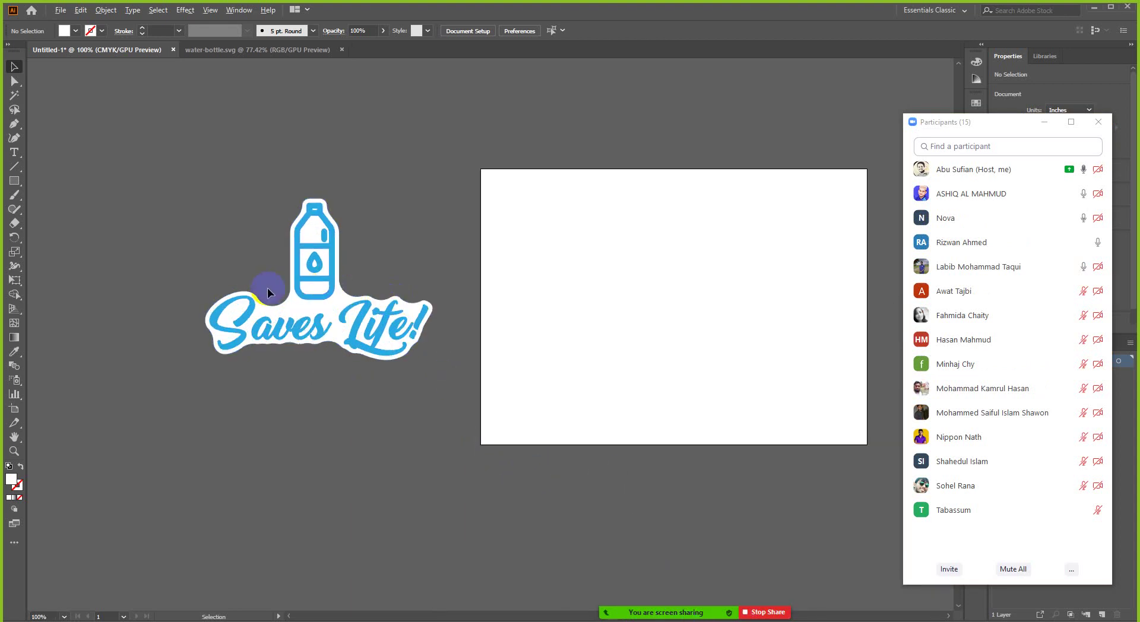
scroll(266, 289, down, 1)
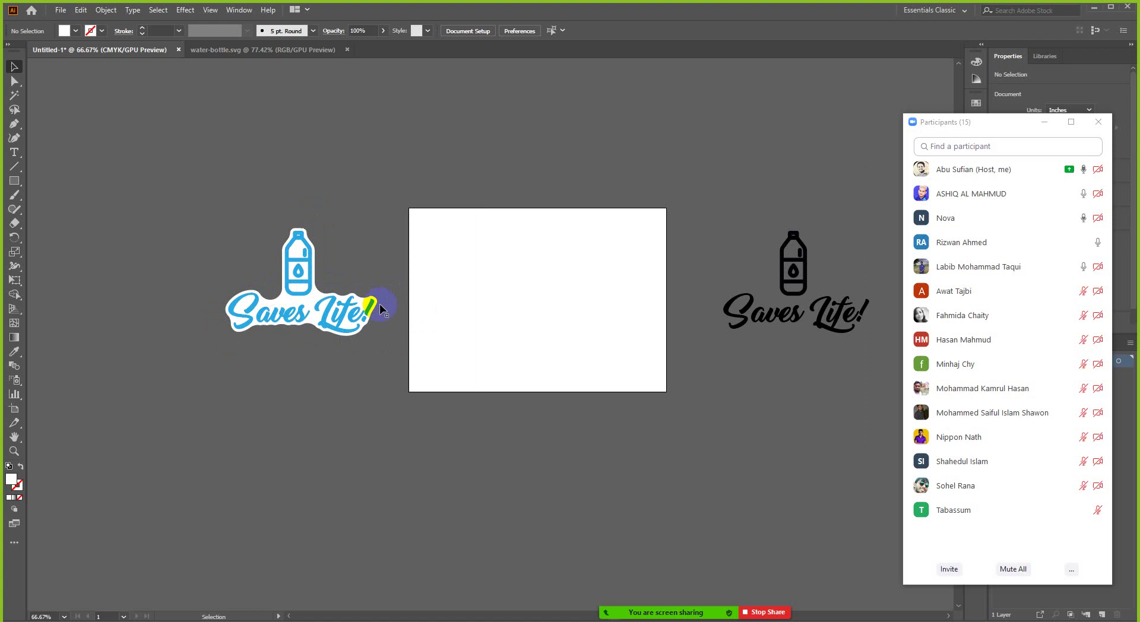
- Add a "Lorem ipsum" point text in Thinking Of Betty, move it above the artboard and scale it to about 53.52 pt
key(t)
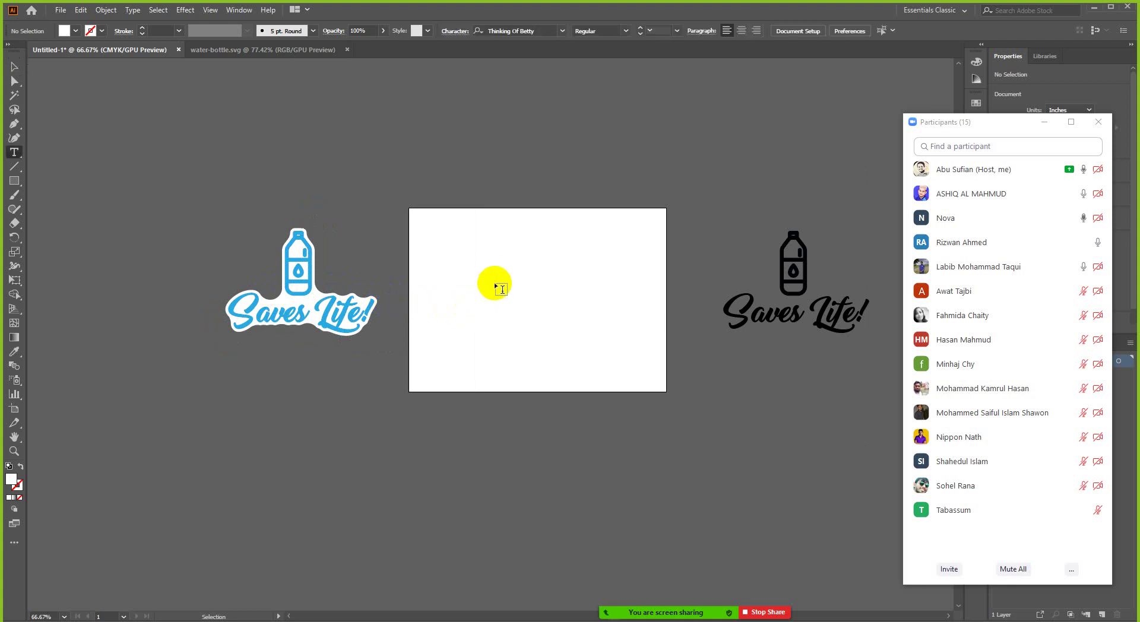
drag(505, 287, 525, 325)
key(ctrl+z)
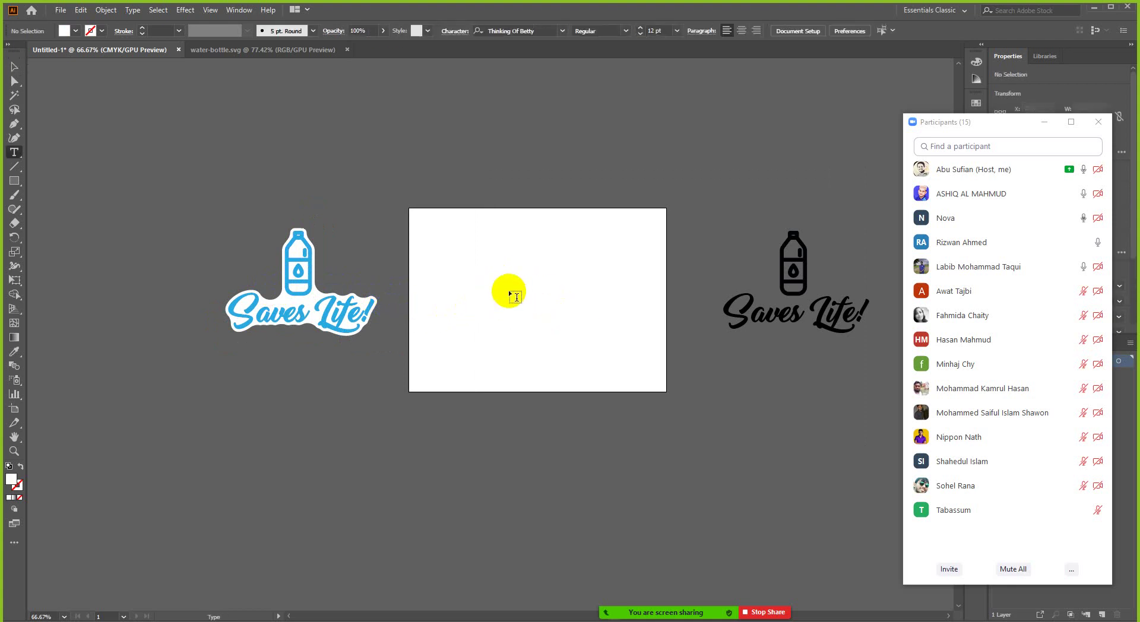
click(508, 285)
click(12, 67)
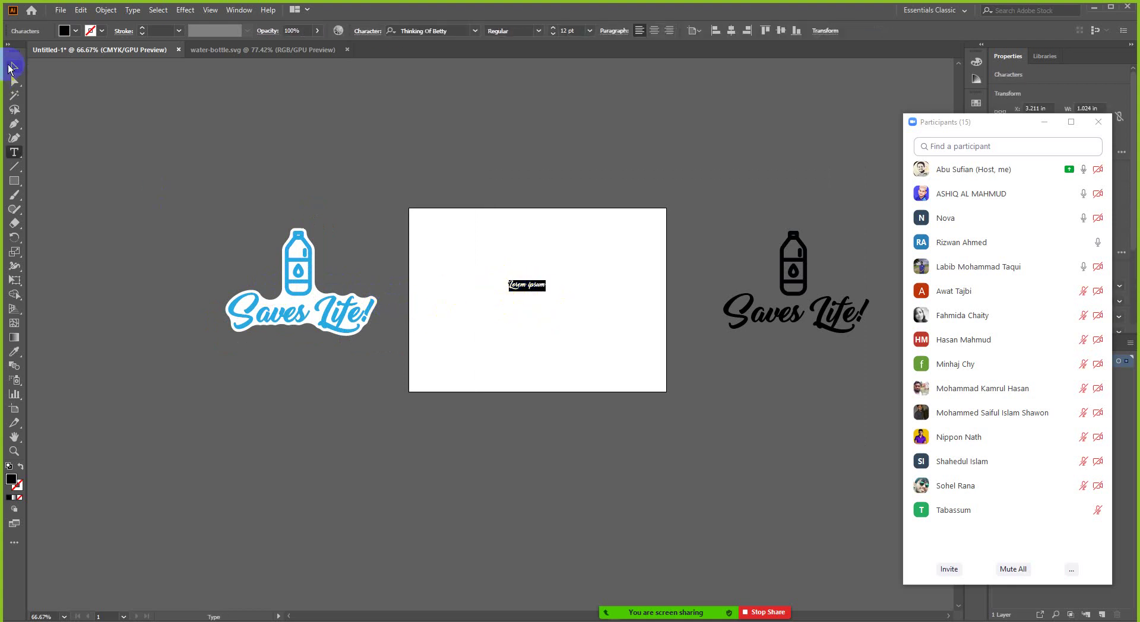
drag(545, 290, 555, 211)
scroll(570, 322, up, 2)
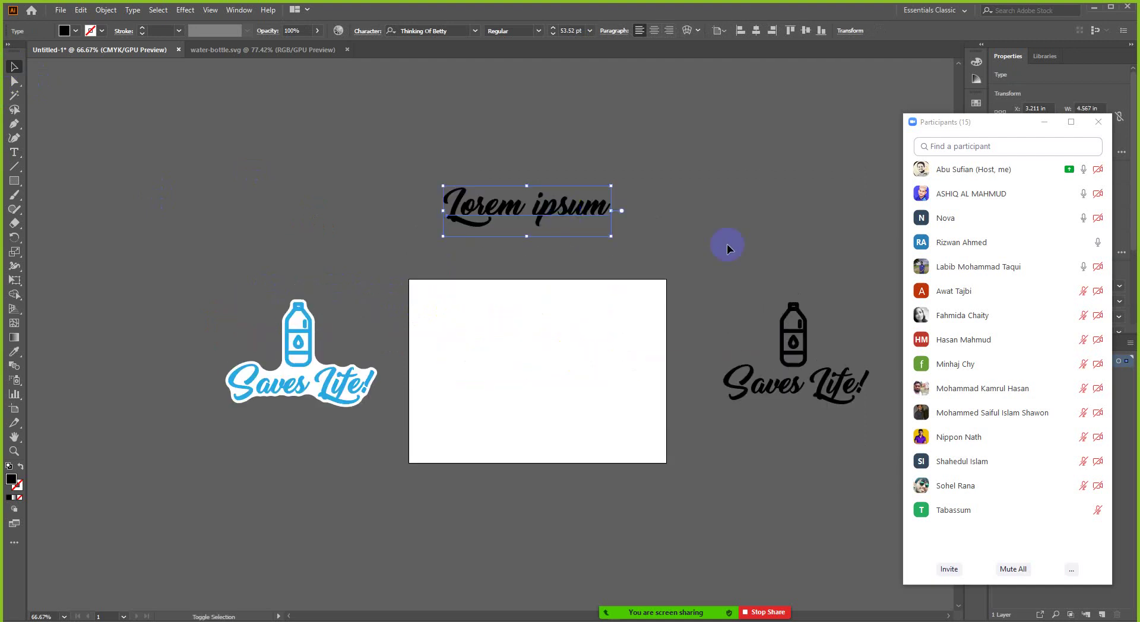
- Filter the font list to slab serif fonts and set the "Lorem ipsum" text in Alfa Slab One
click(1056, 124)
scroll(718, 254, up, 1)
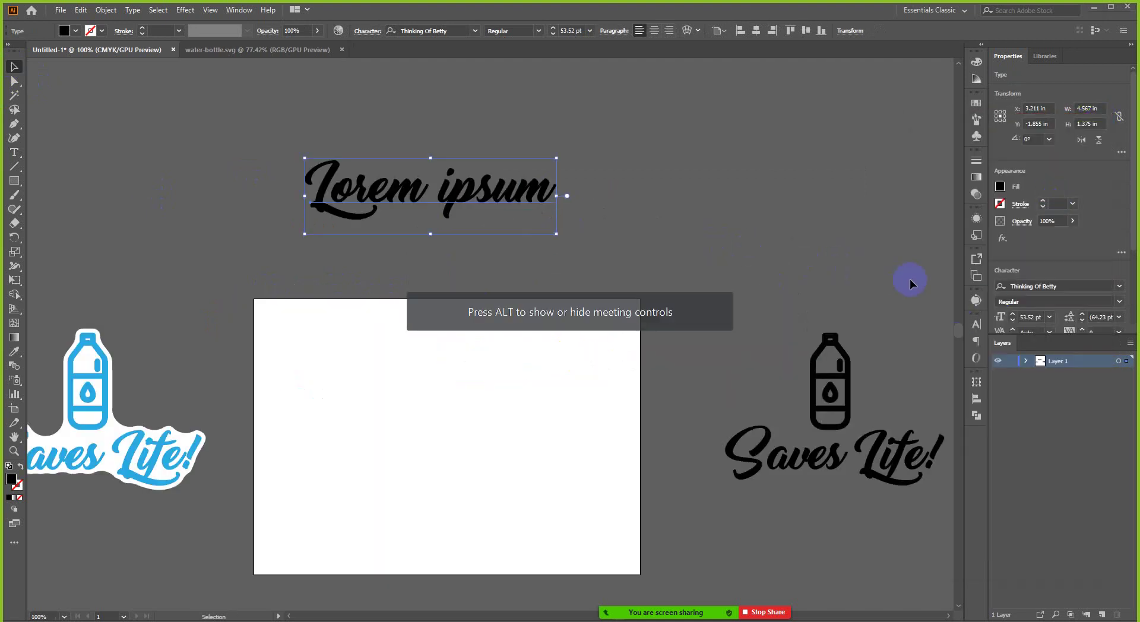
click(975, 324)
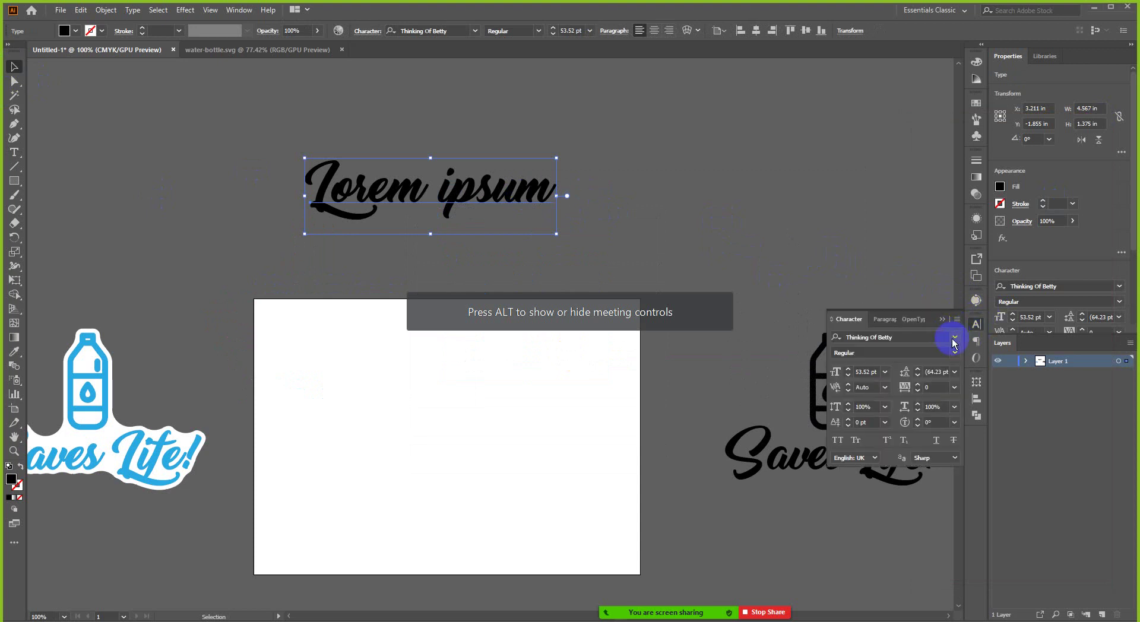
click(954, 339)
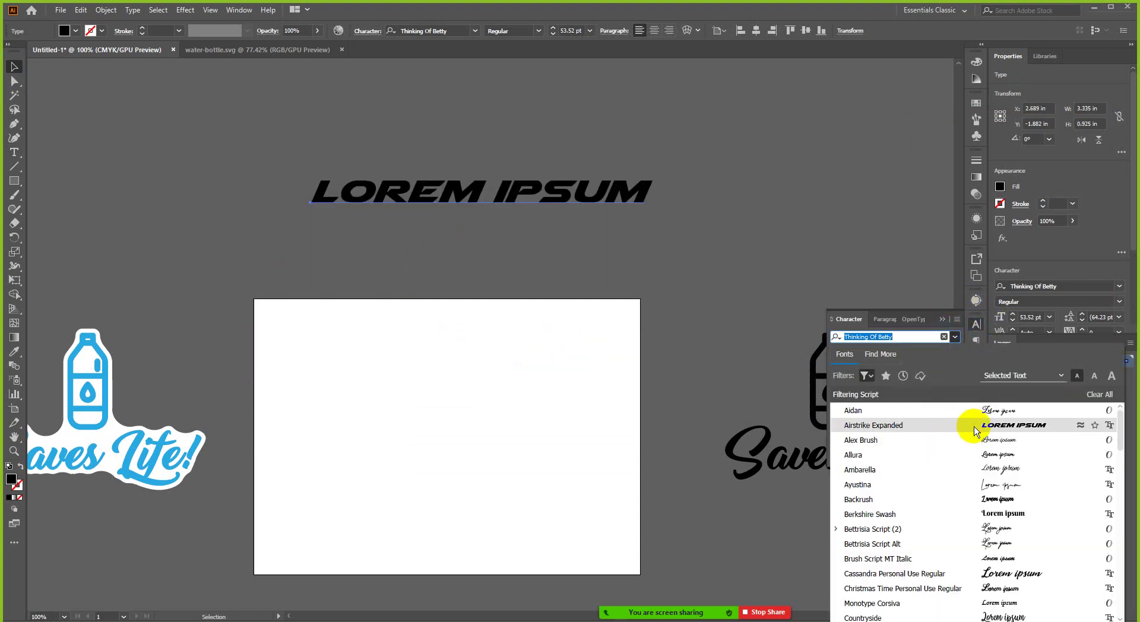
scroll(974, 430, down, 2)
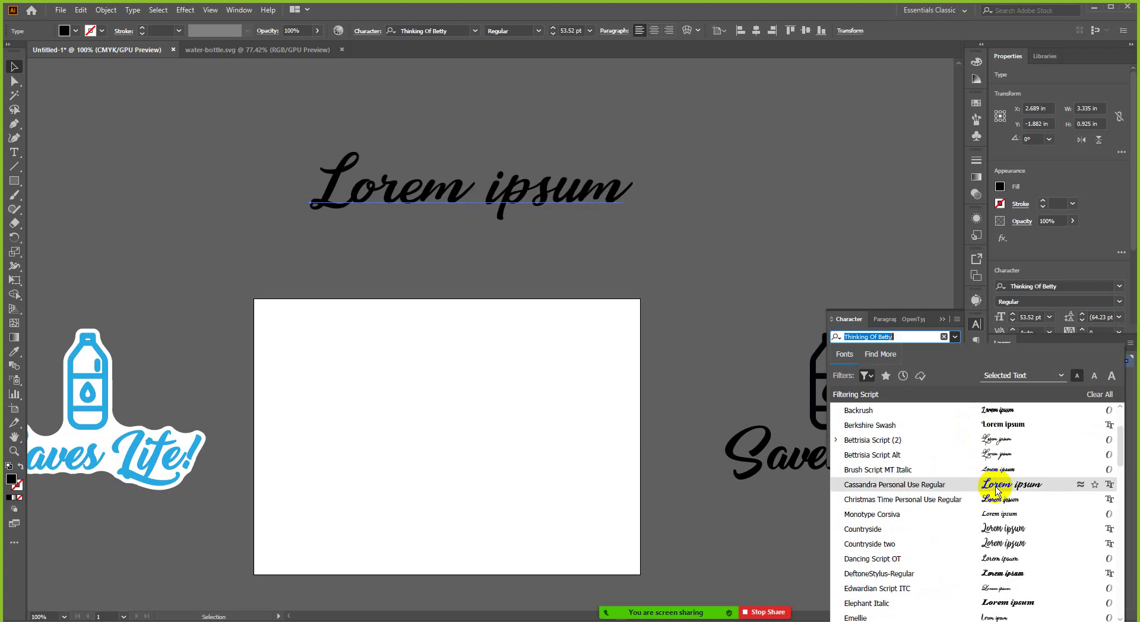
click(867, 375)
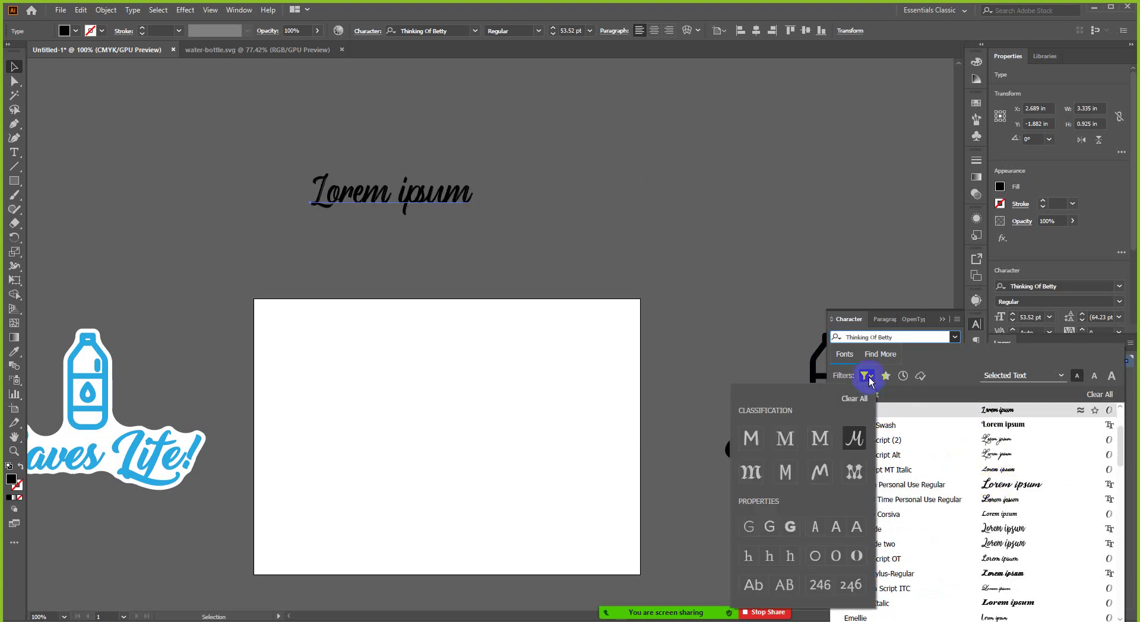
click(820, 438)
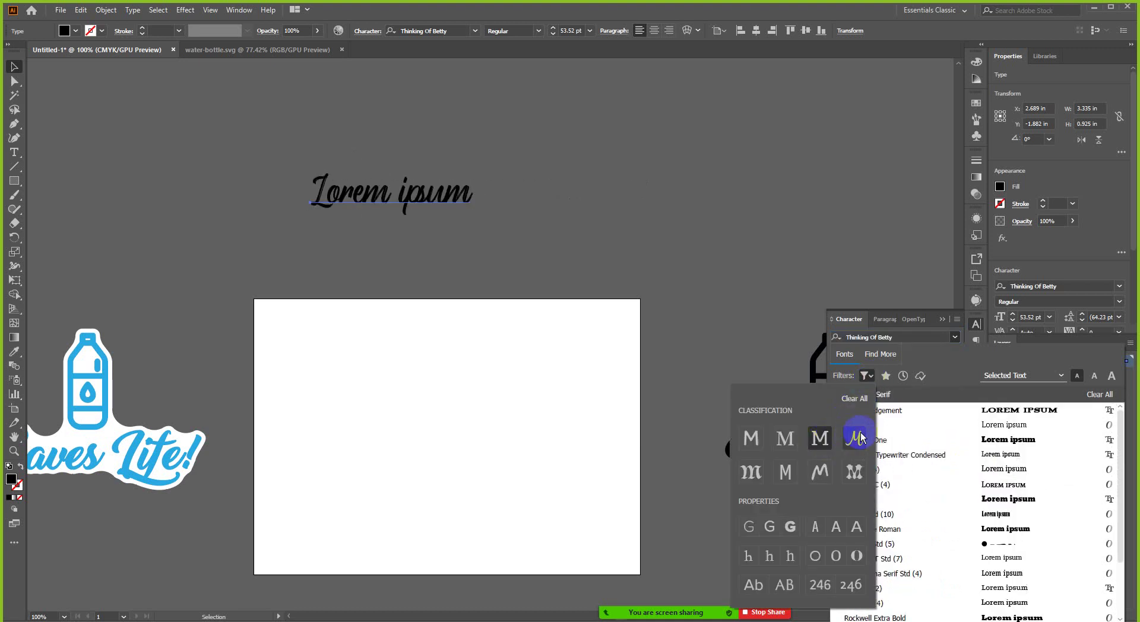
click(875, 377)
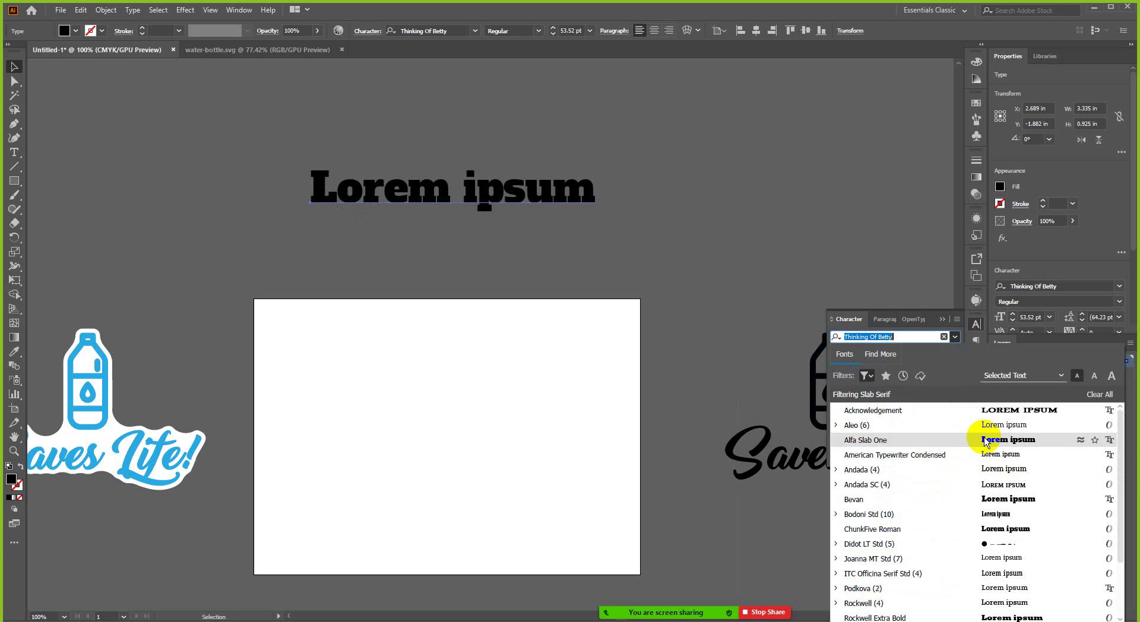
scroll(1005, 446, down, 1)
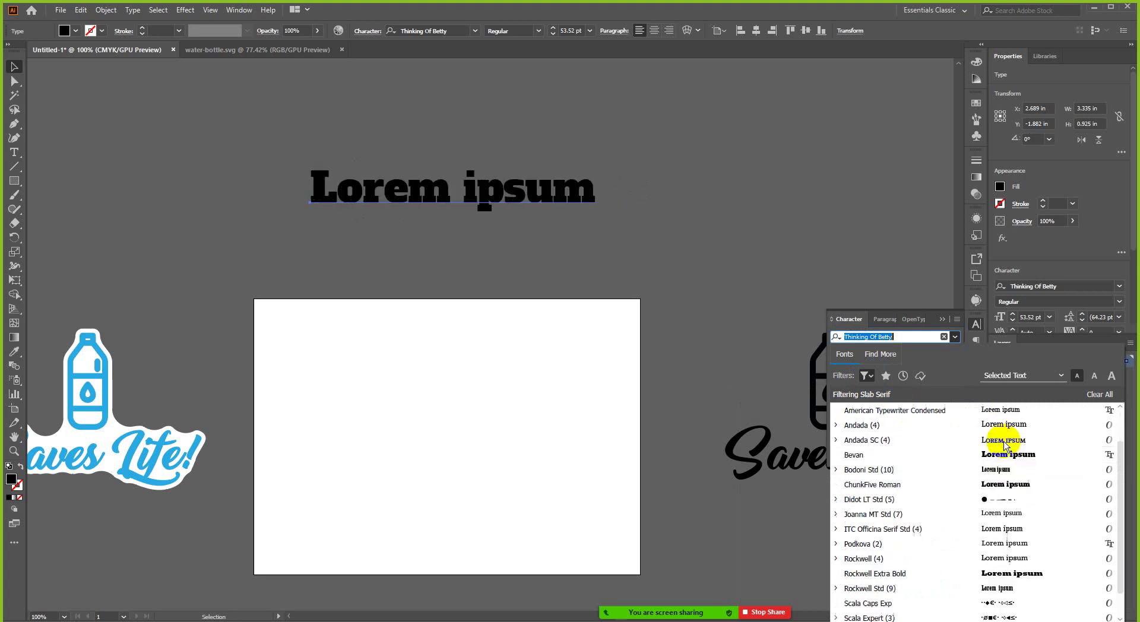
scroll(1008, 520, up, 1)
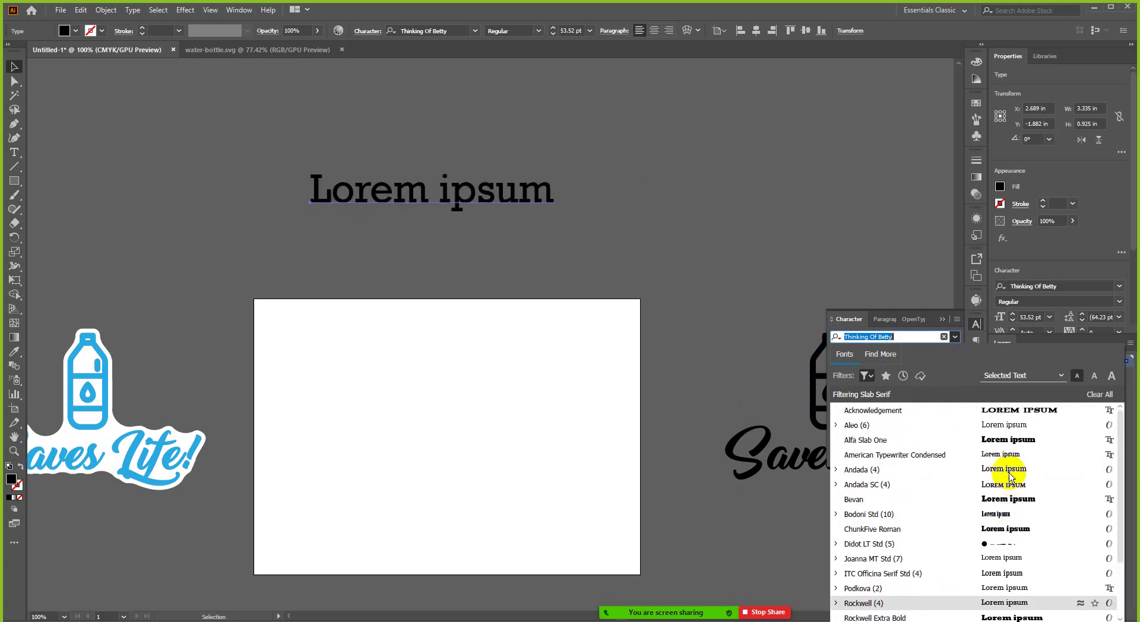
click(1006, 440)
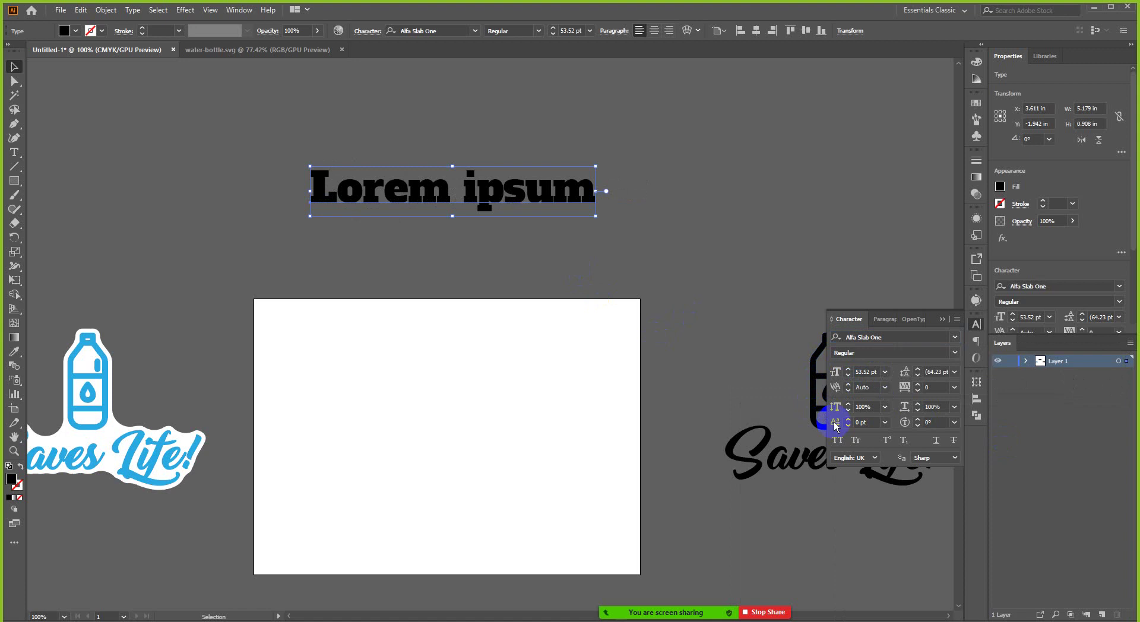
- Set the sample text in all caps and break it into two lines, LOREM above IPSUM
click(838, 440)
drag(532, 199, 495, 227)
double_click(509, 236)
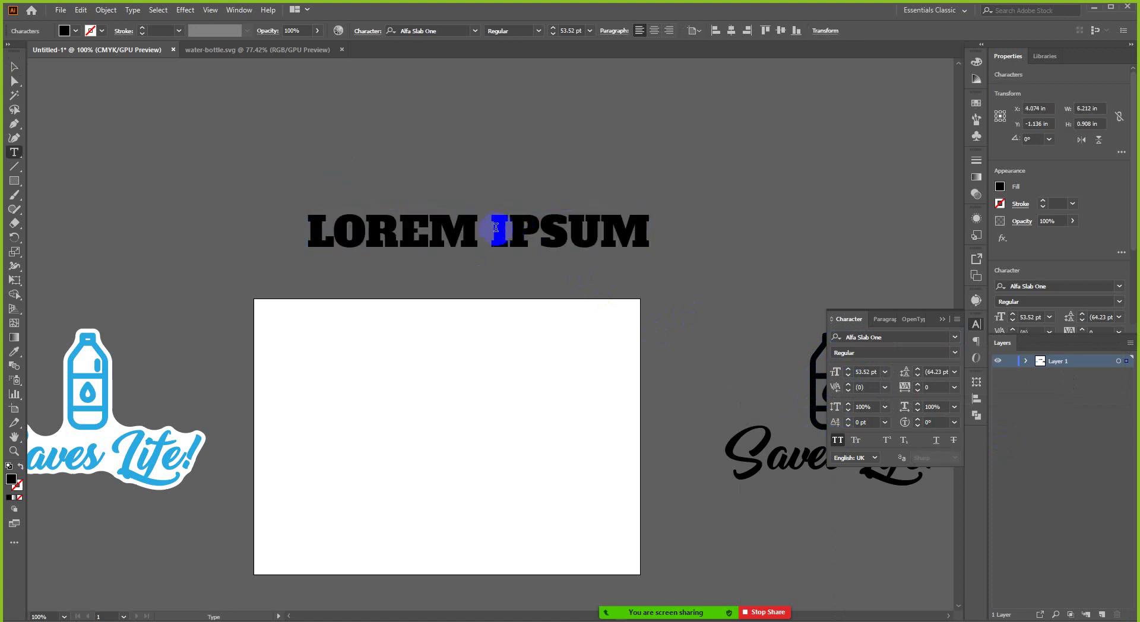
key(Return)
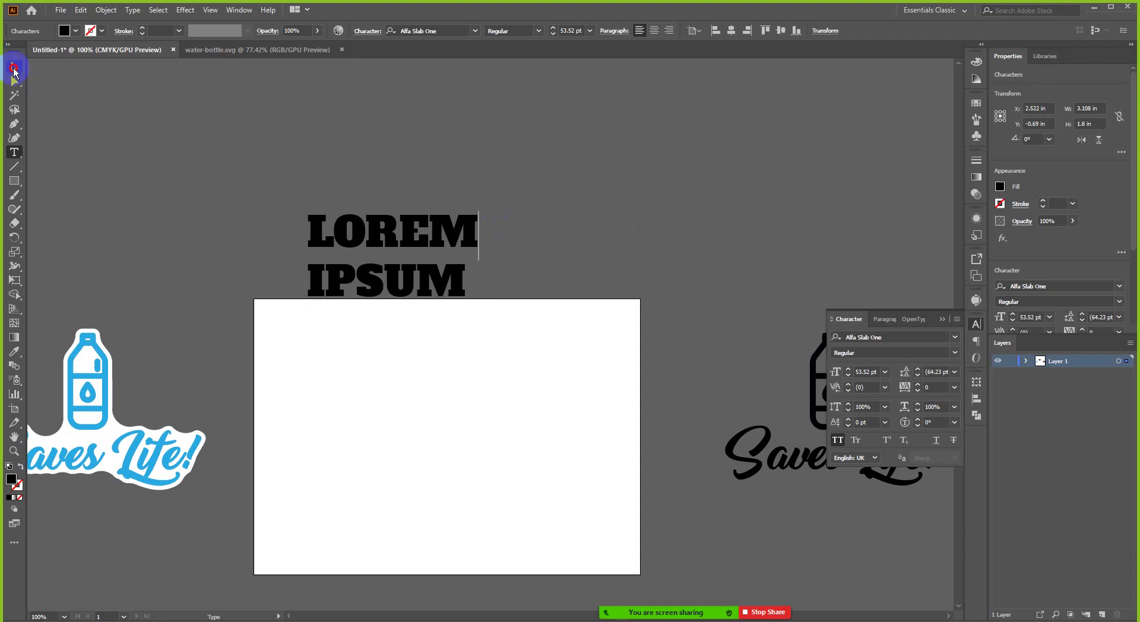
- Center-align the two-line text and set its leading to 54 pt
click(13, 70)
click(654, 30)
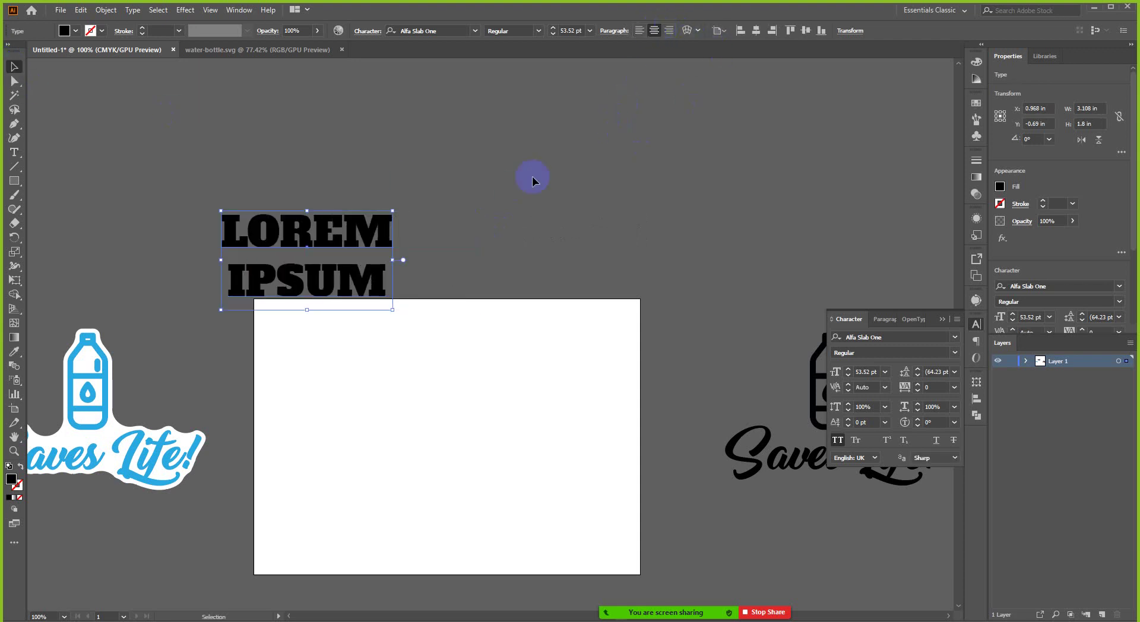
click(918, 376)
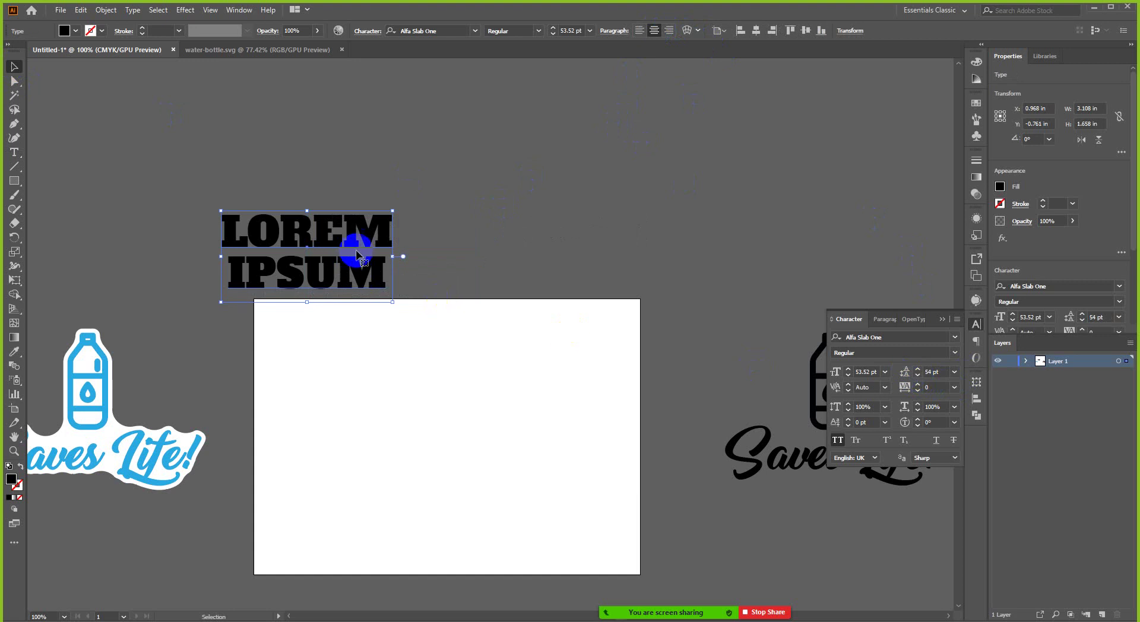
- Place the text on the artboard at about 70.16 pt and convert it to outlines
drag(356, 254, 554, 483)
scroll(493, 380, down, 2)
right_click(481, 363)
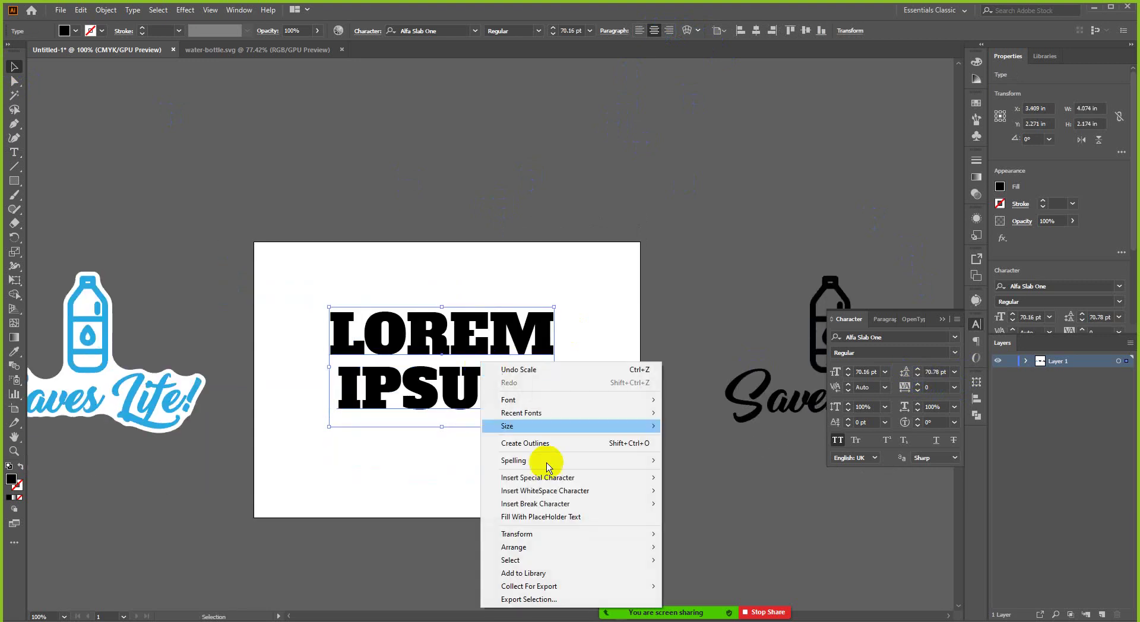
click(525, 443)
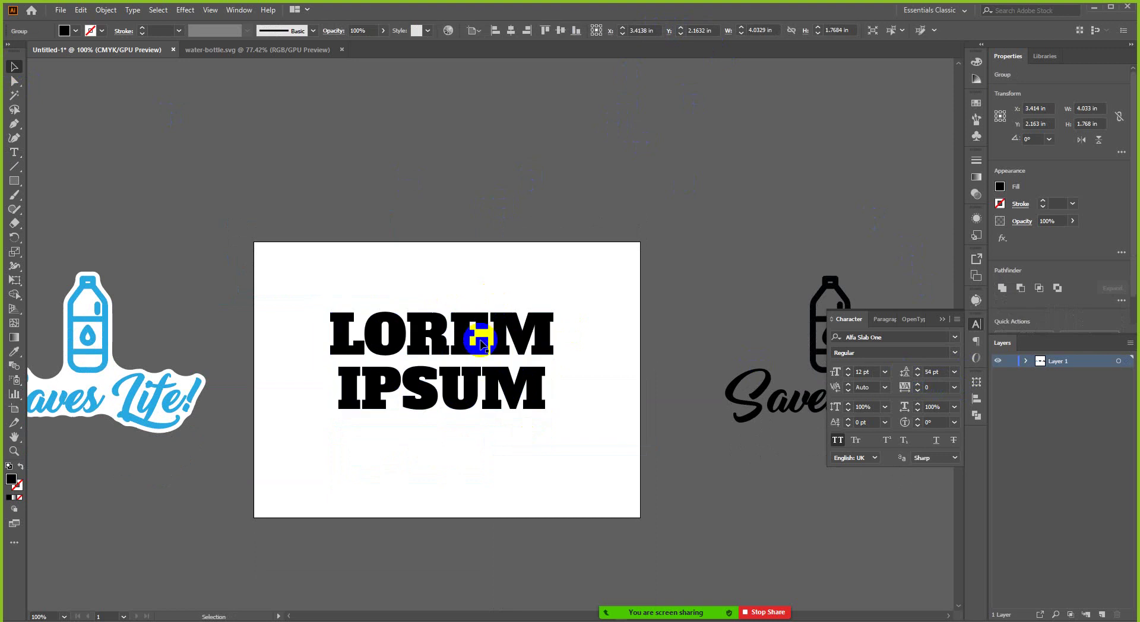
- Show the meeting's participant list and move the outlined text above the artboard, to about X 3.5 in, Y -2.25 in
drag(482, 343, 473, 386)
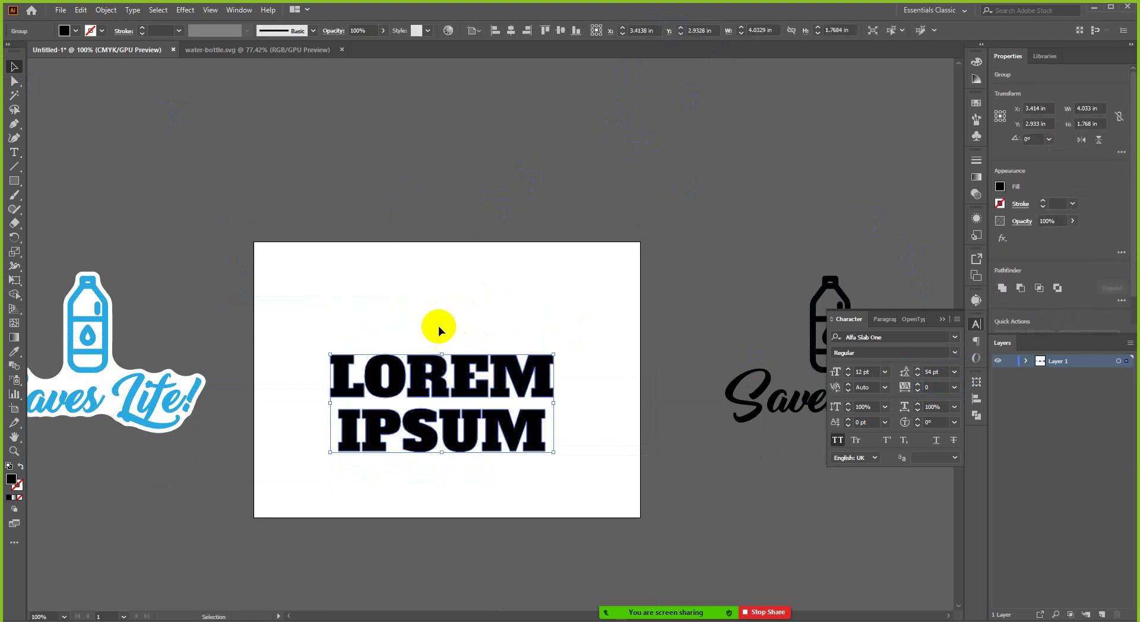
click(470, 398)
click(480, 437)
mouse_move(611, 594)
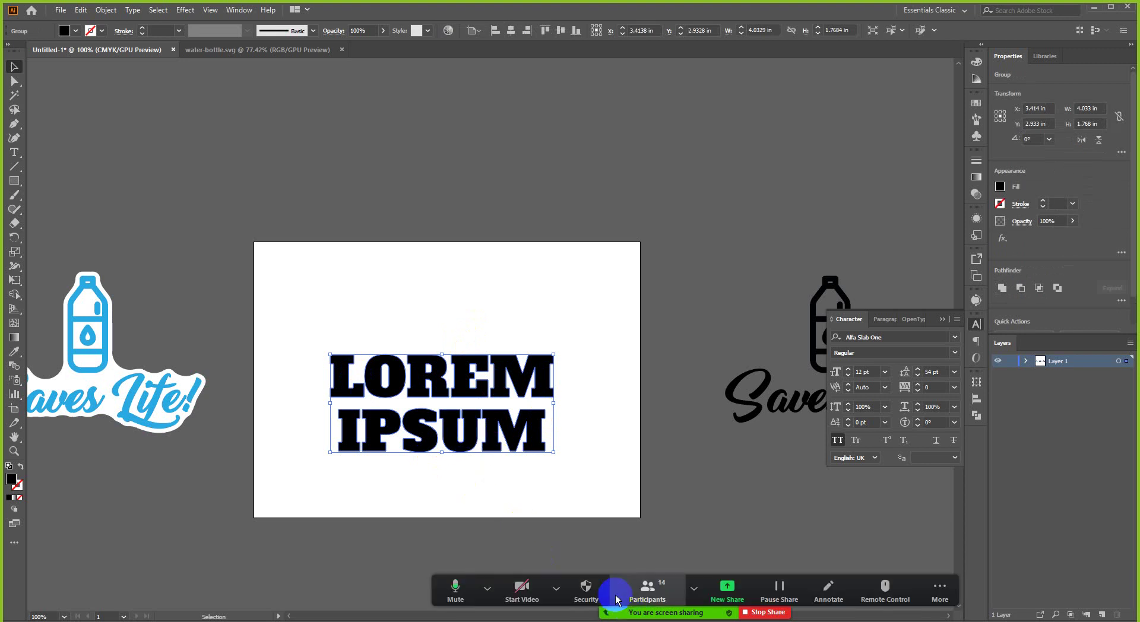
click(647, 590)
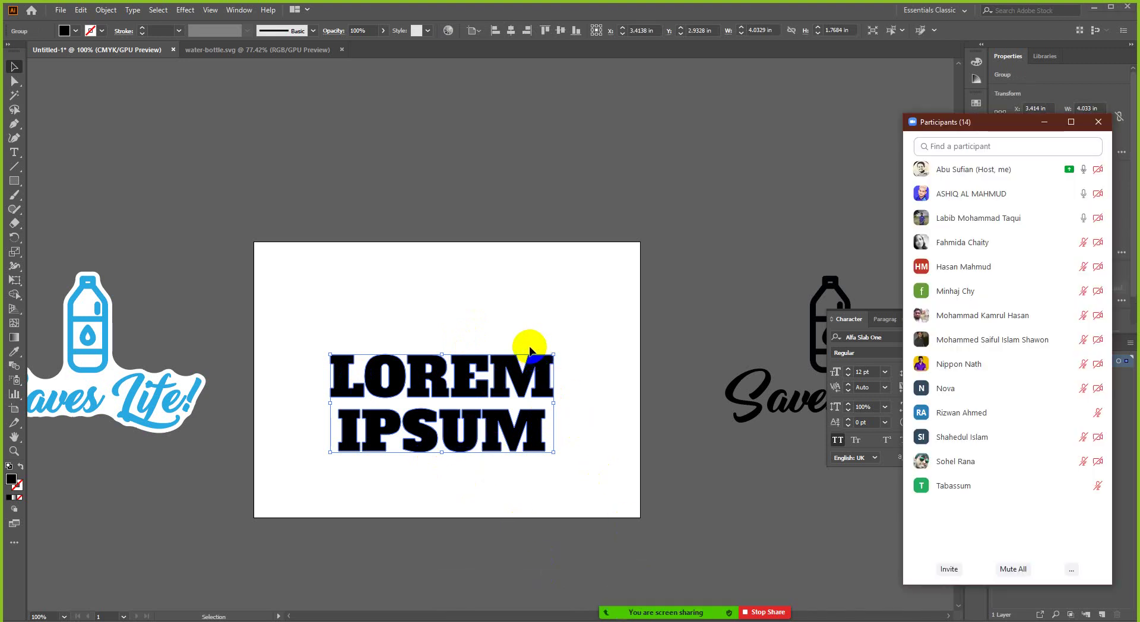
click(403, 415)
scroll(432, 412, up, 2)
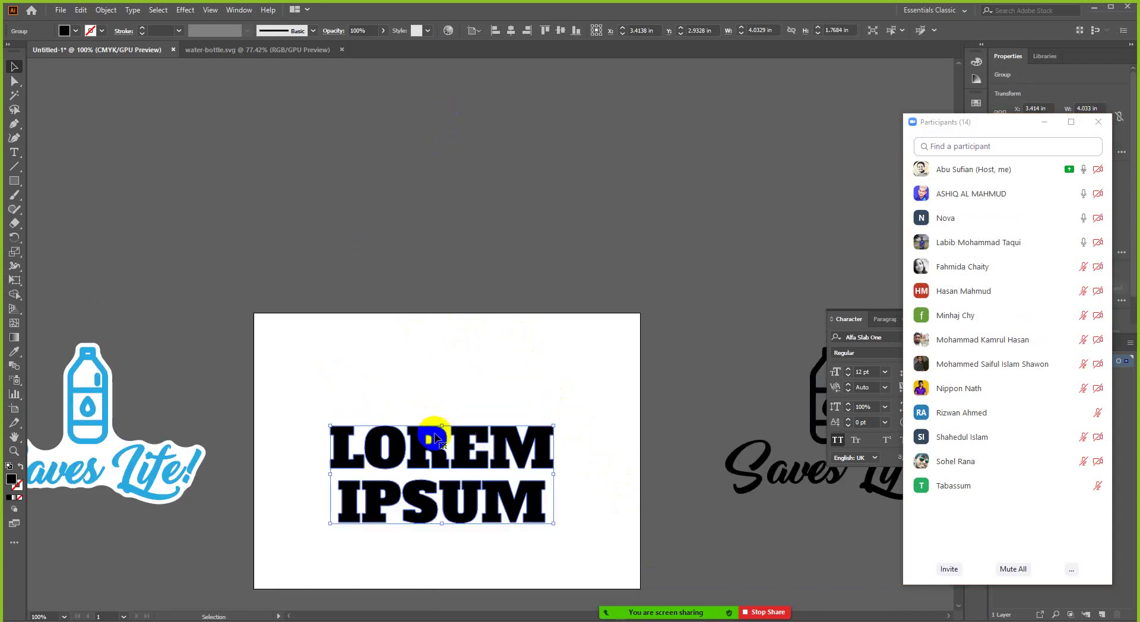
drag(435, 438, 443, 153)
scroll(437, 275, up, 2)
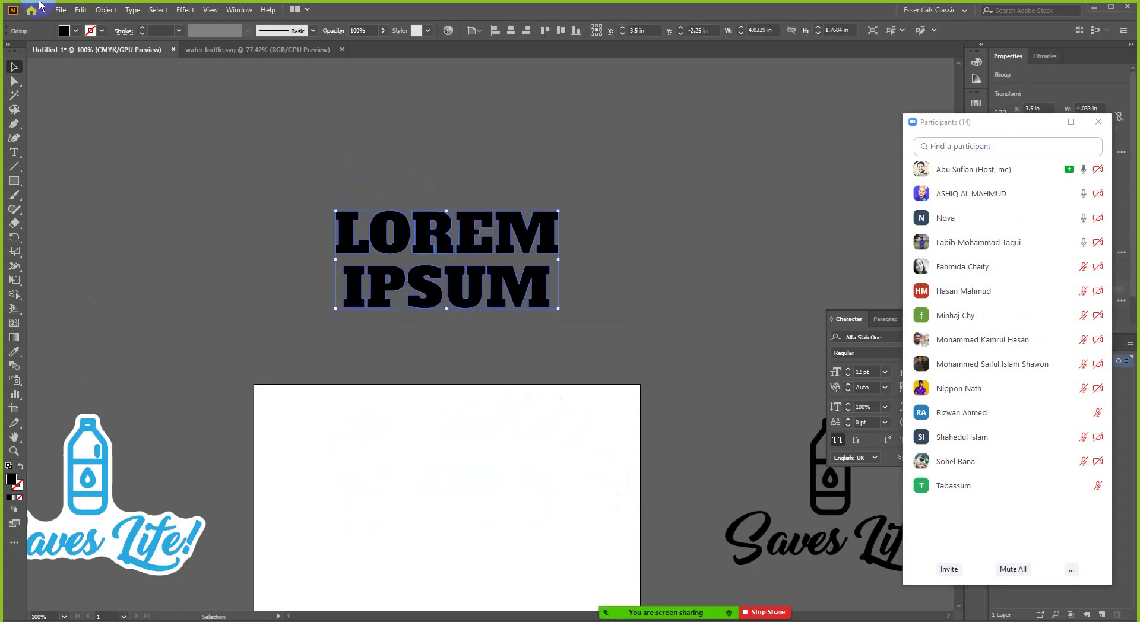
- Start an Offset Path on the outlined LOREM IPSUM text and preview it at 0.1 in with round joins
click(110, 10)
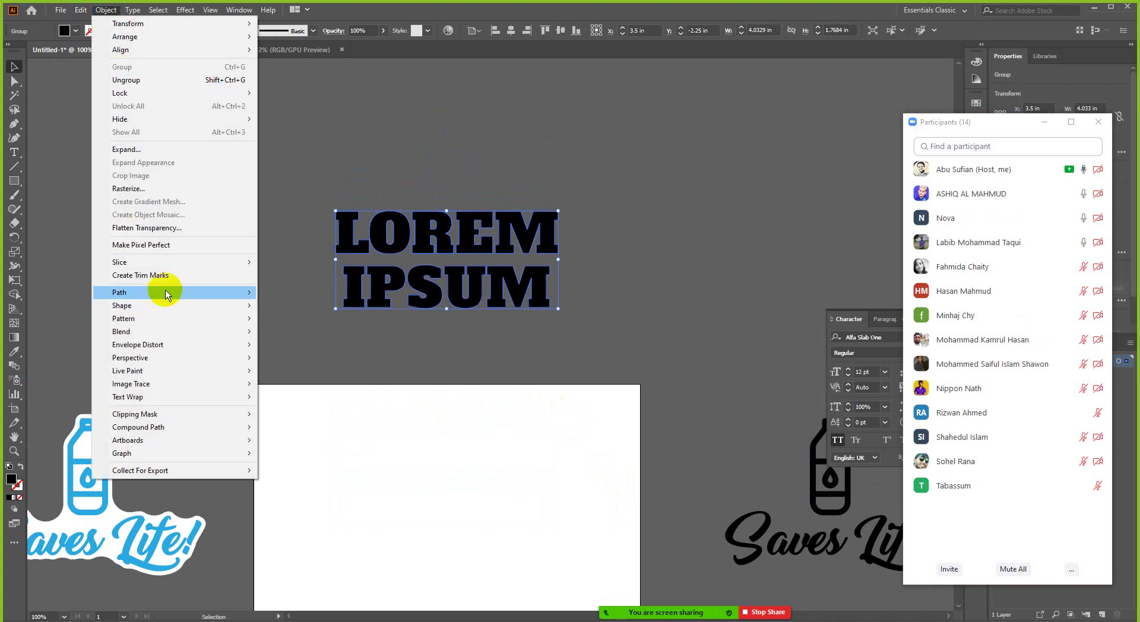
mouse_move(161, 293)
click(295, 336)
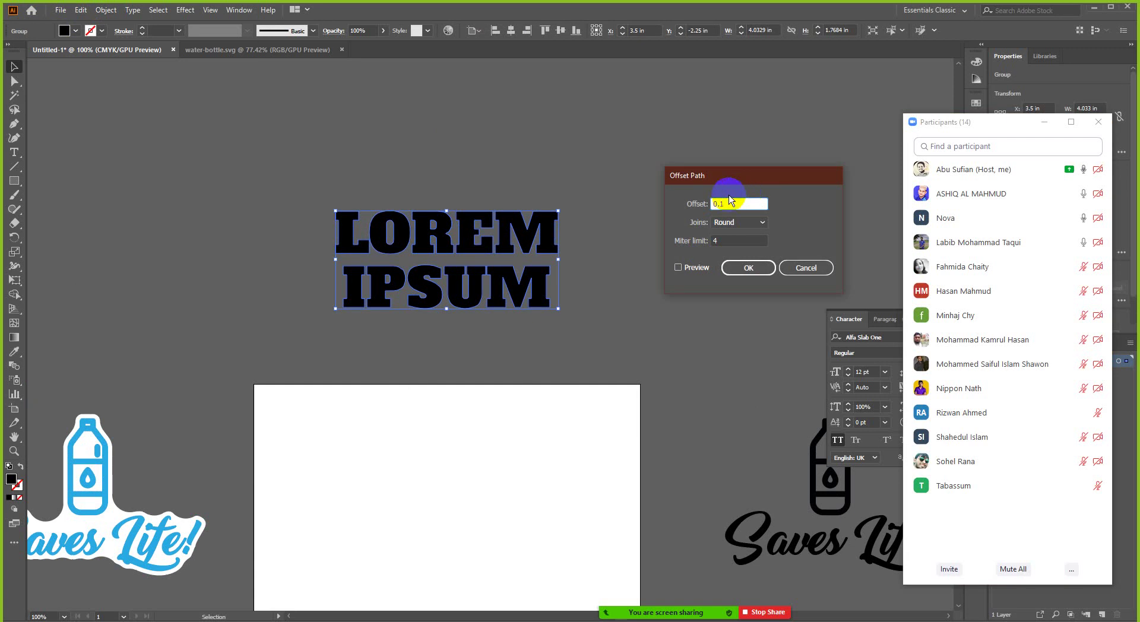
click(682, 267)
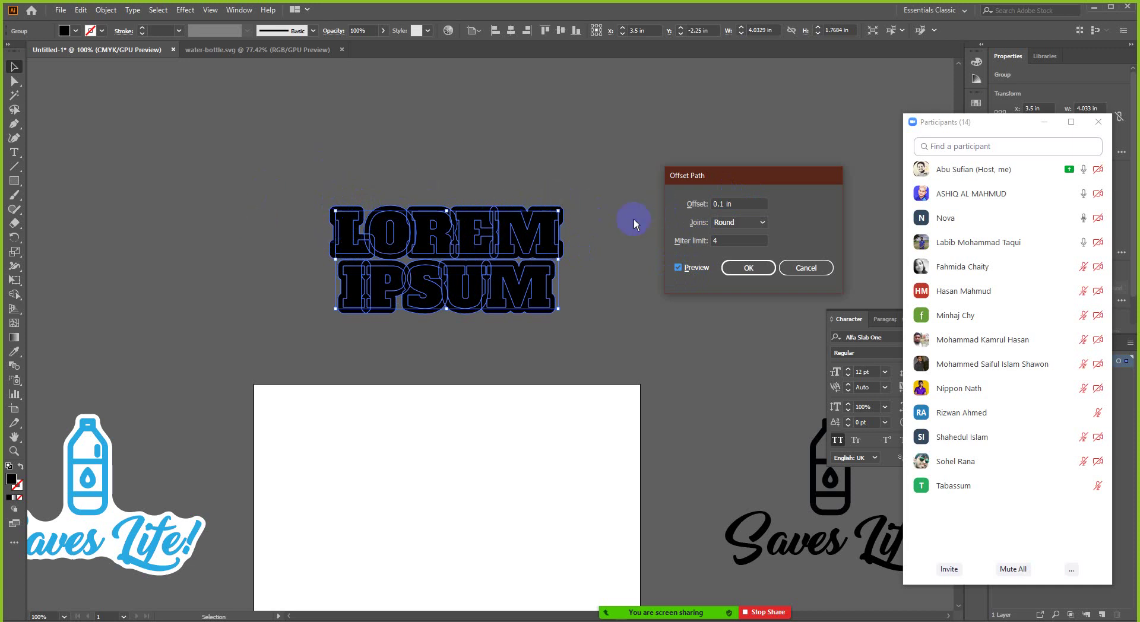
mouse_move(304, 241)
mouse_down()
mouse_move(473, 280)
mouse_move(402, 254)
mouse_move(380, 268)
mouse_move(538, 257)
mouse_move(358, 256)
mouse_move(396, 266)
mouse_move(682, 232)
mouse_move(729, 205)
mouse_up()
- Try an offset of 0.2 in around the letters and refresh the preview
click(721, 203)
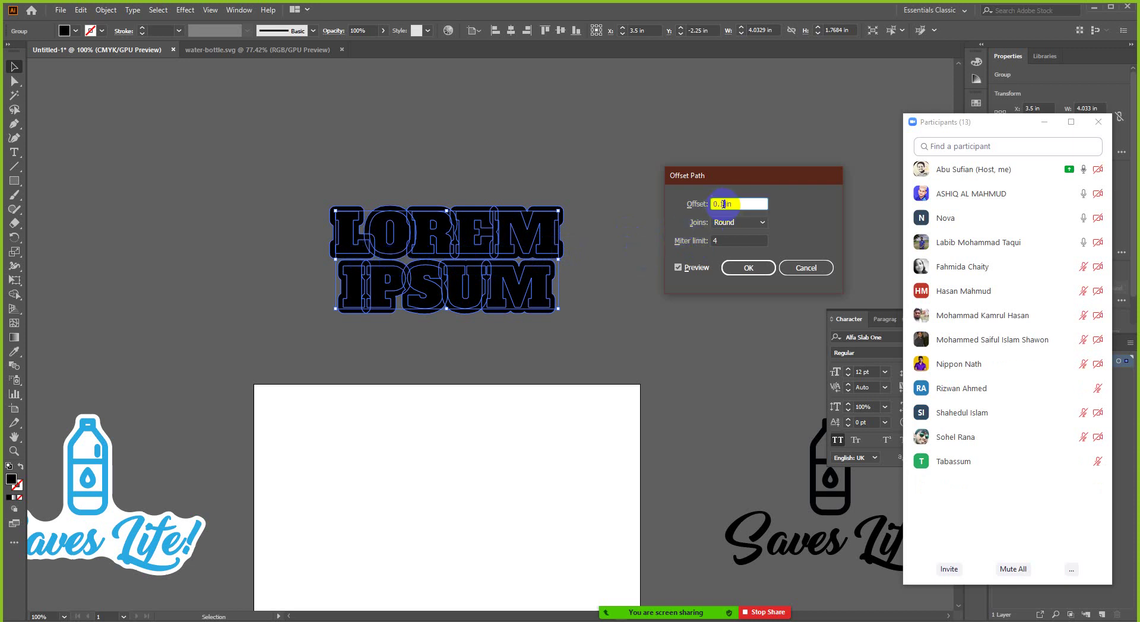
key(BackSpace)
text(2)
click(698, 268)
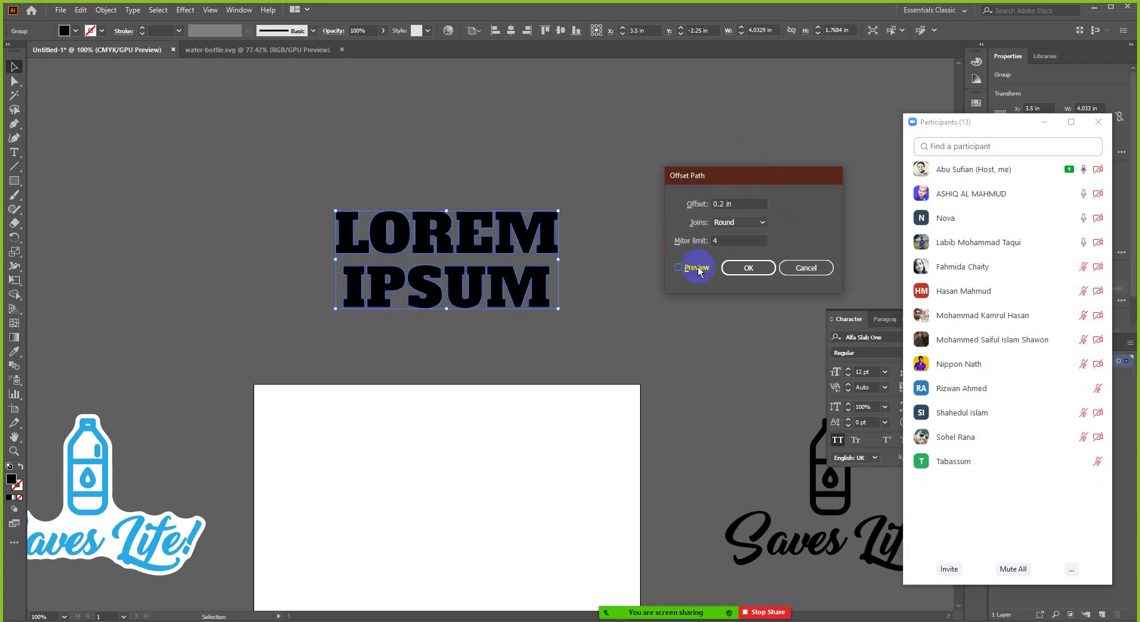
click(698, 268)
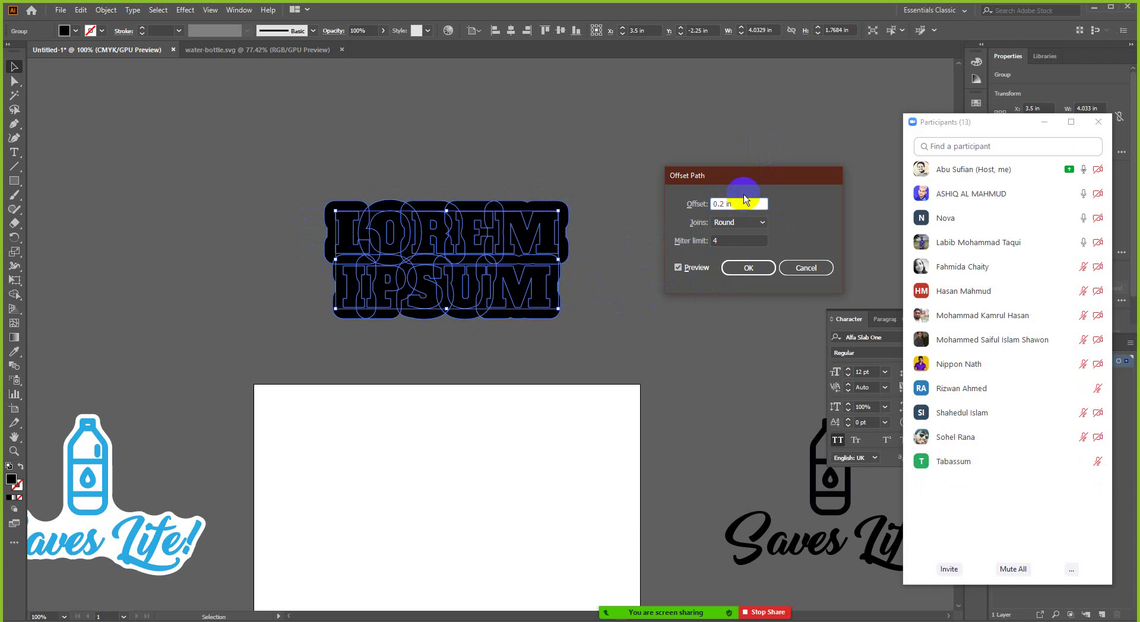
- Set the offset to 0.15 in, refresh the preview and apply the offset to the lettering
text(15)
click(692, 269)
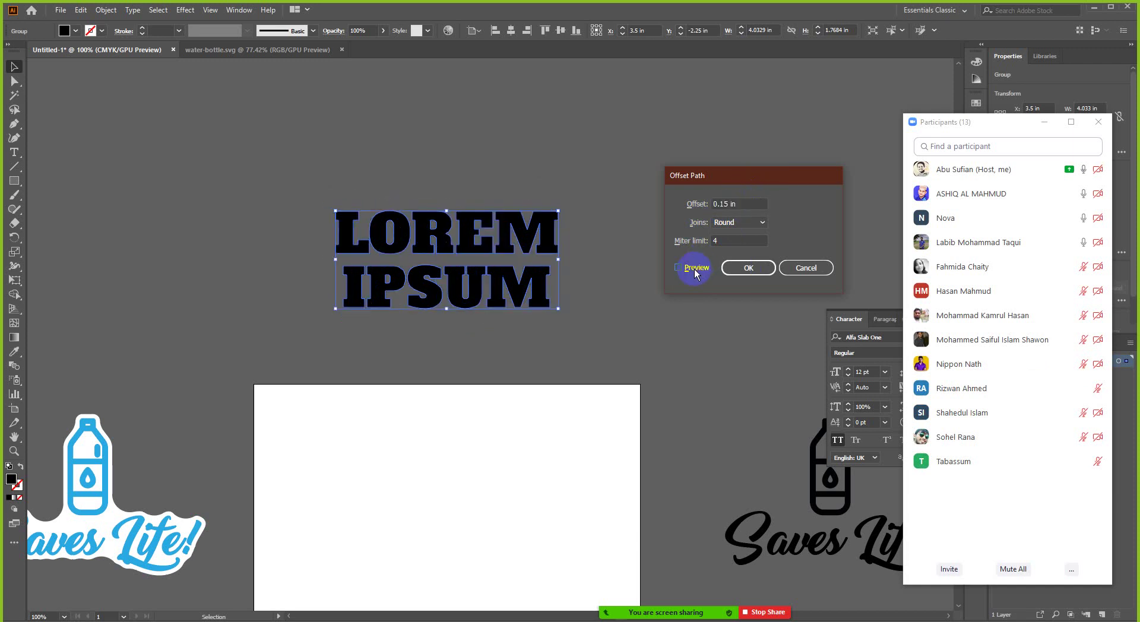
click(692, 268)
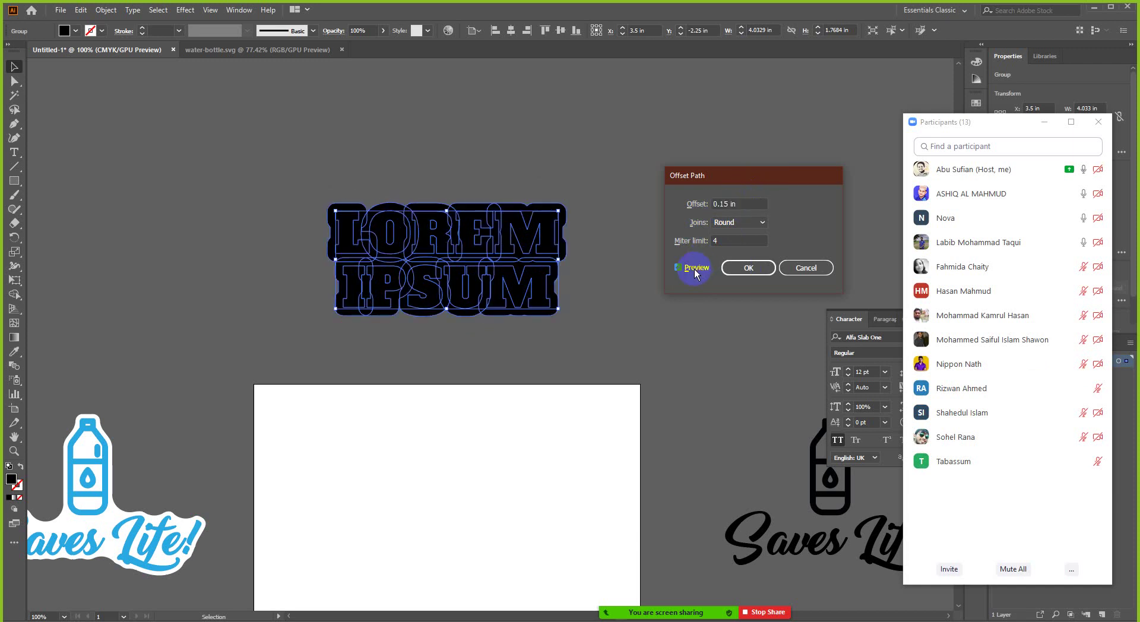
click(748, 268)
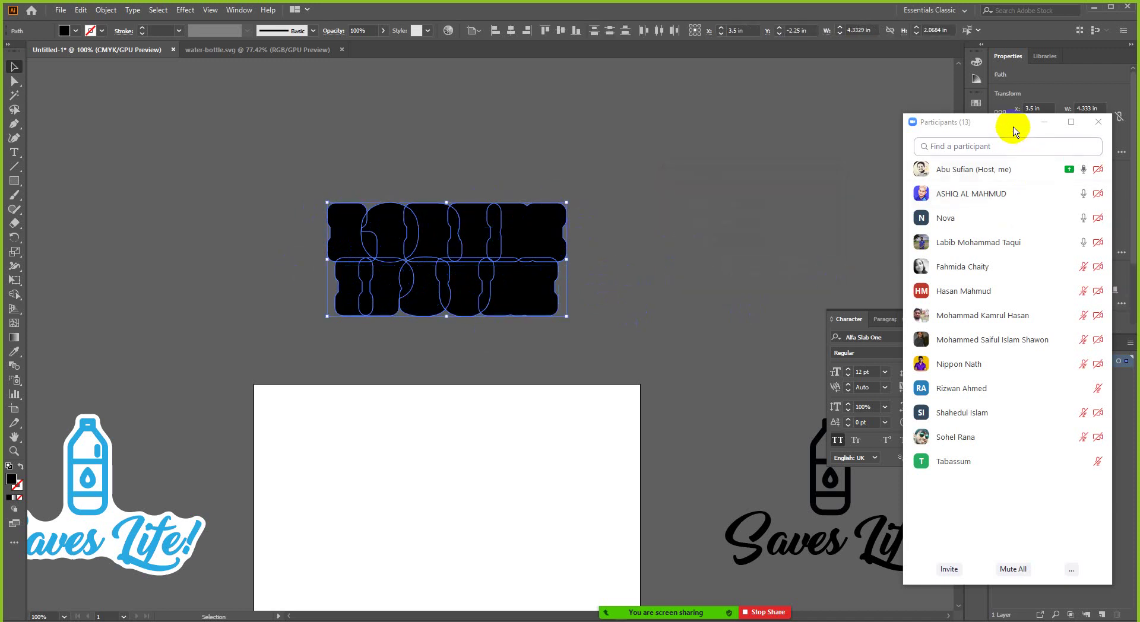
- Move the participant list off the Properties and Layers panels and ungroup the LOREM IPSUM lettering
drag(974, 121, 731, 110)
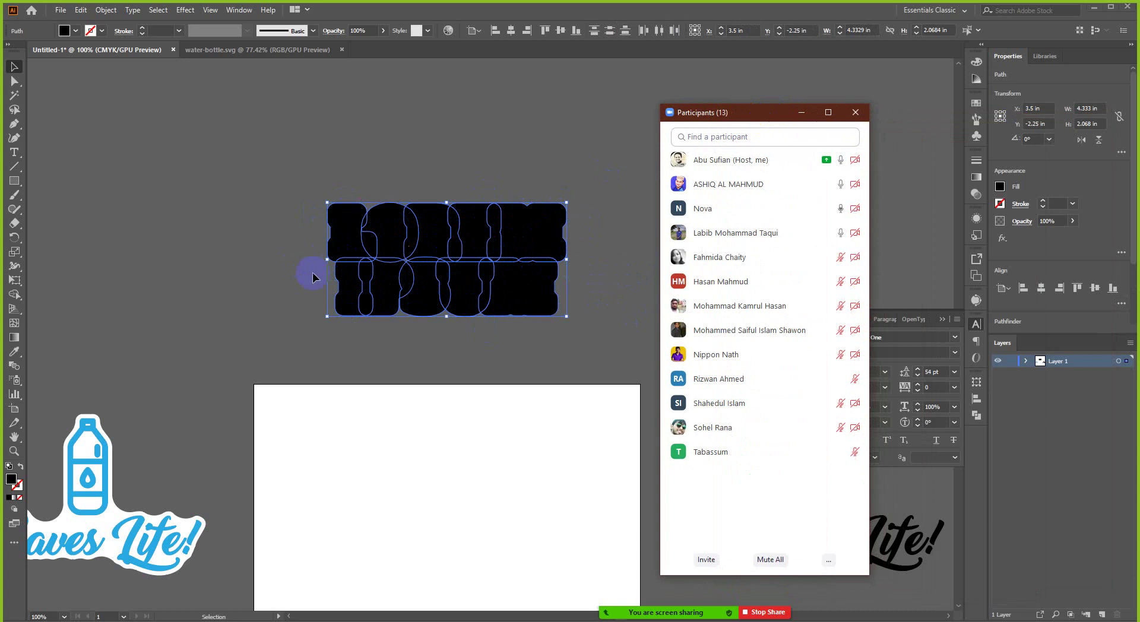
click(241, 282)
click(295, 268)
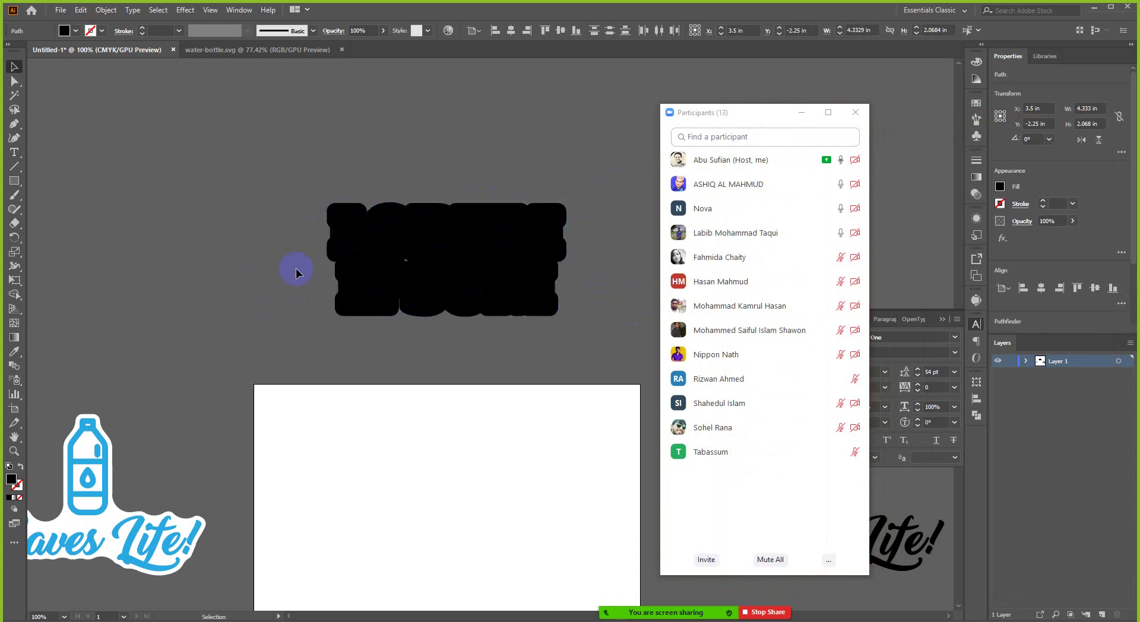
click(531, 230)
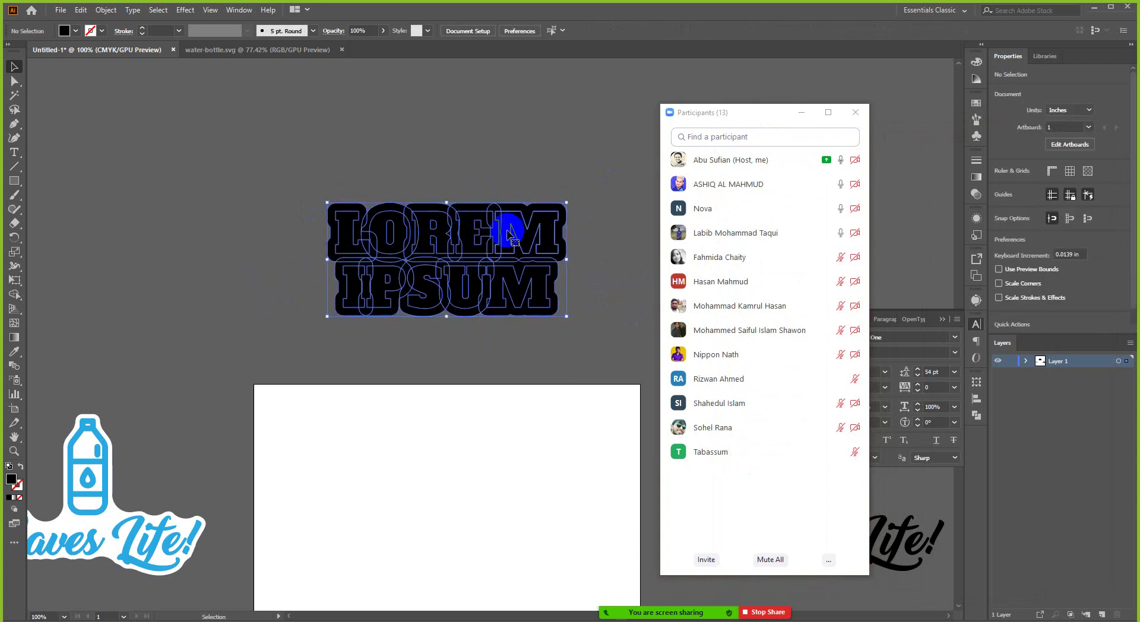
drag(343, 223, 343, 247)
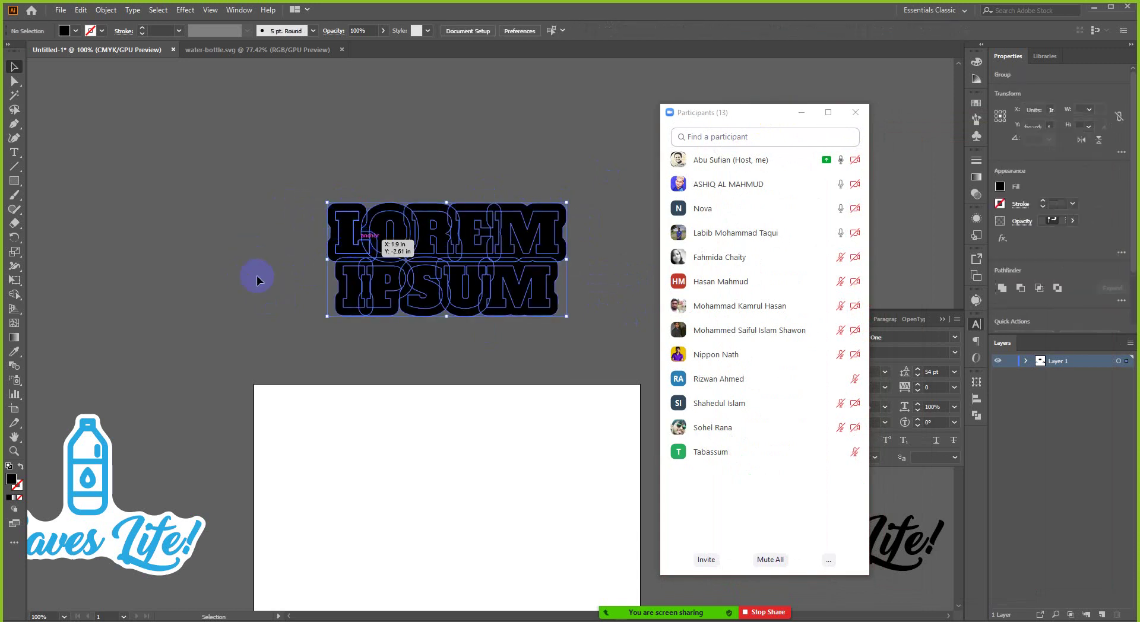
key(ctrl+z)
right_click(523, 237)
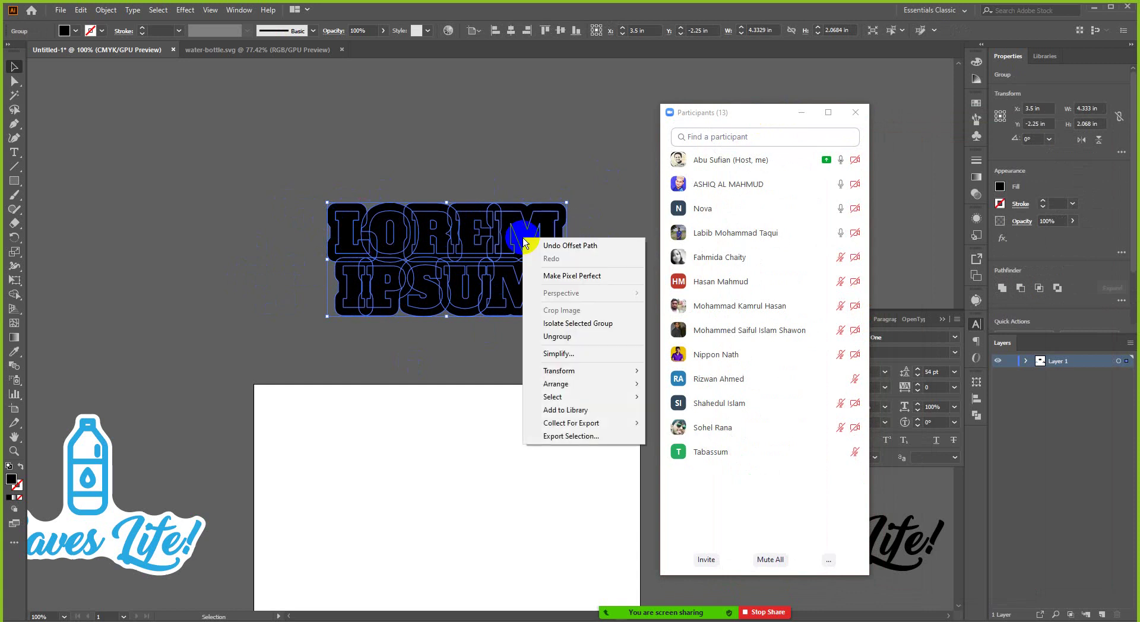
click(555, 336)
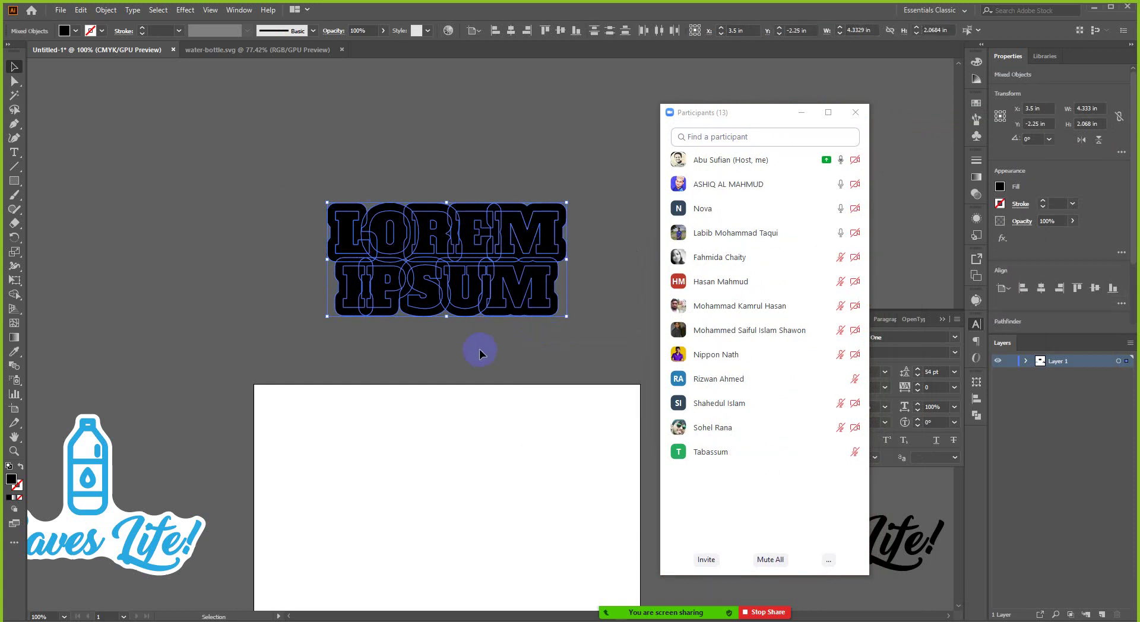
- Select every letter shape of LOREM and IPSUM without the offset shapes and group the letters together
click(393, 254)
key(ctrl+shift+a)
click(350, 234)
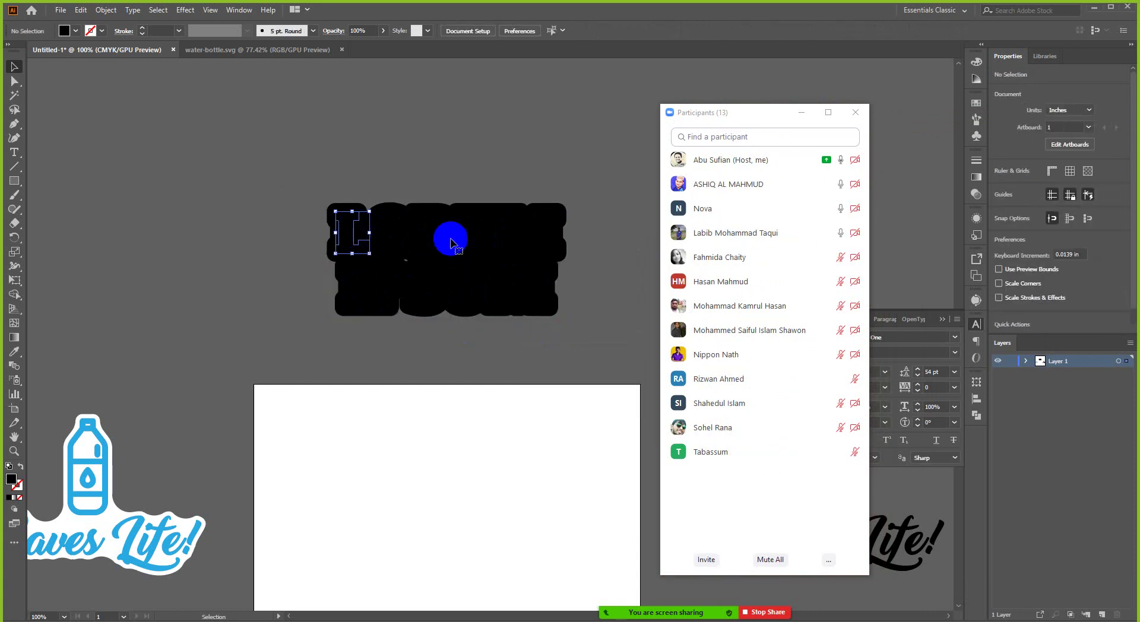
scroll(444, 238, up, 1)
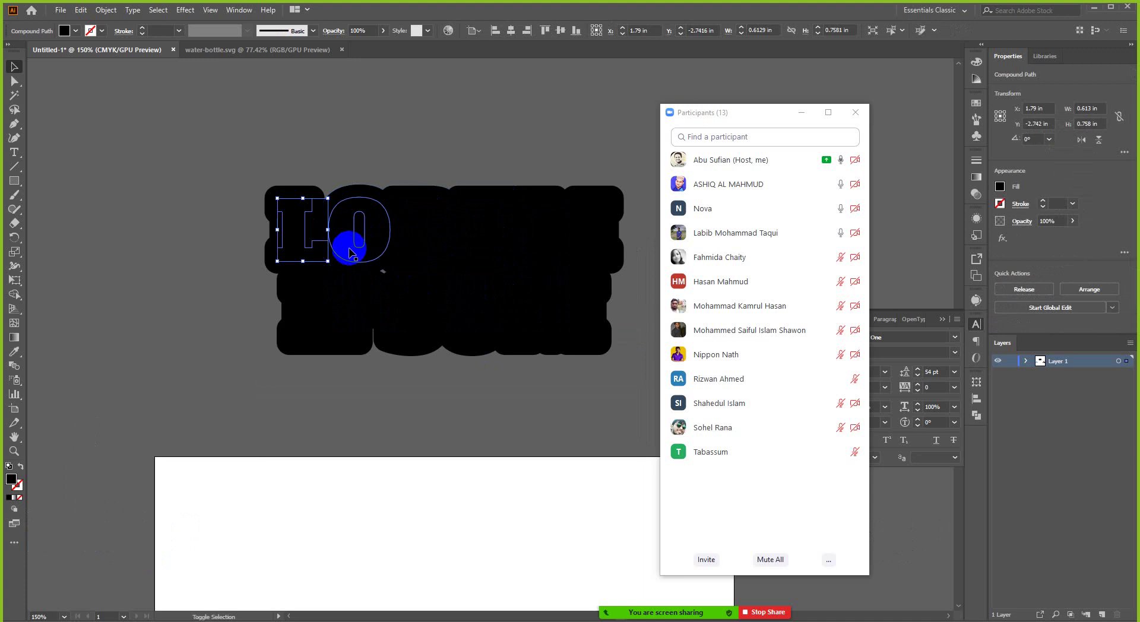
shift+click(352, 252)
shift+click(415, 251)
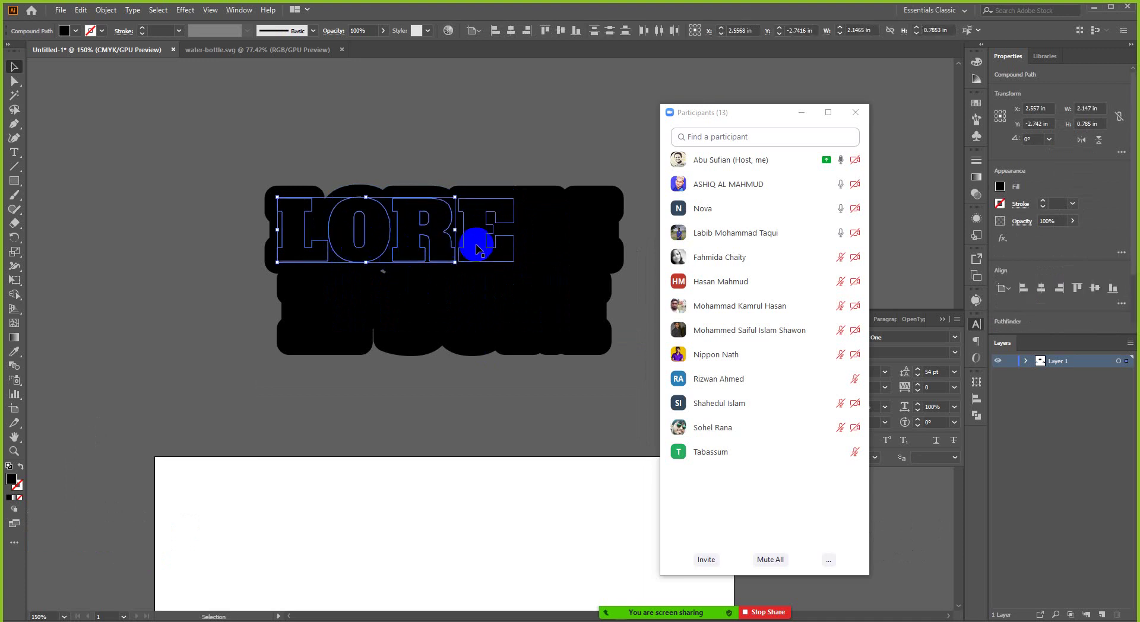
shift+click(473, 250)
shift+click(528, 248)
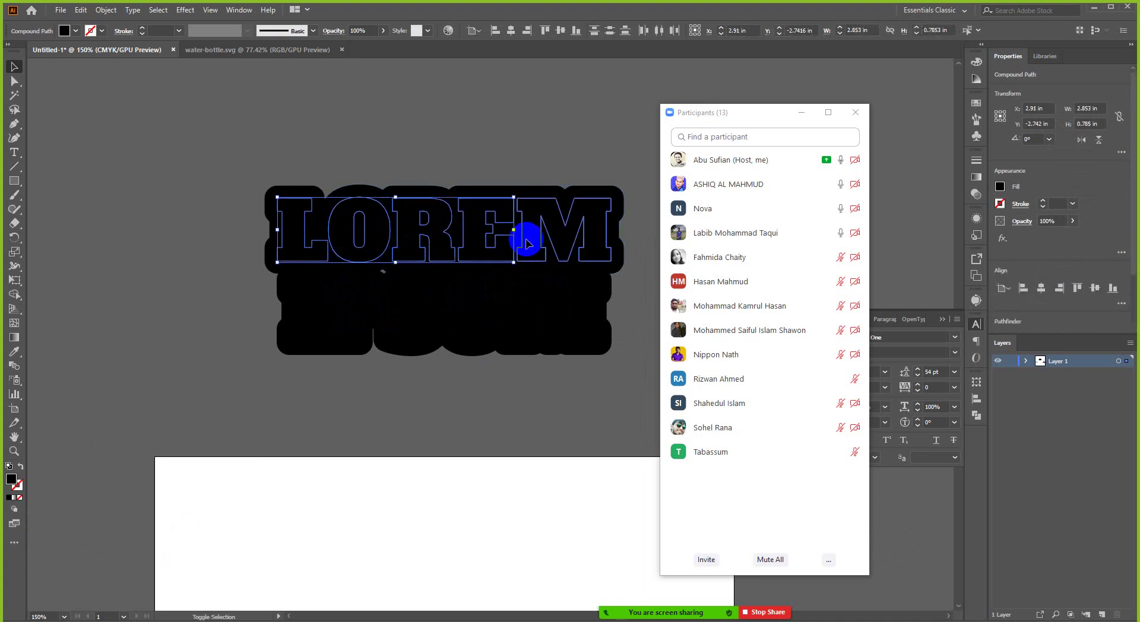
shift+click(530, 305)
shift+click(478, 305)
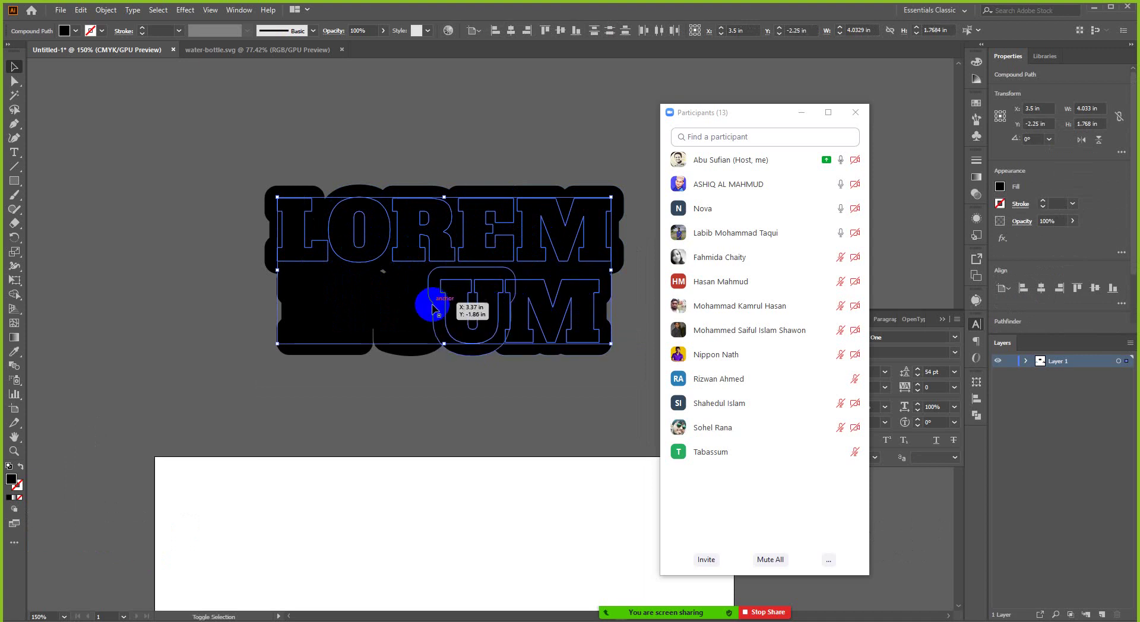
shift+click(423, 306)
shift+click(356, 306)
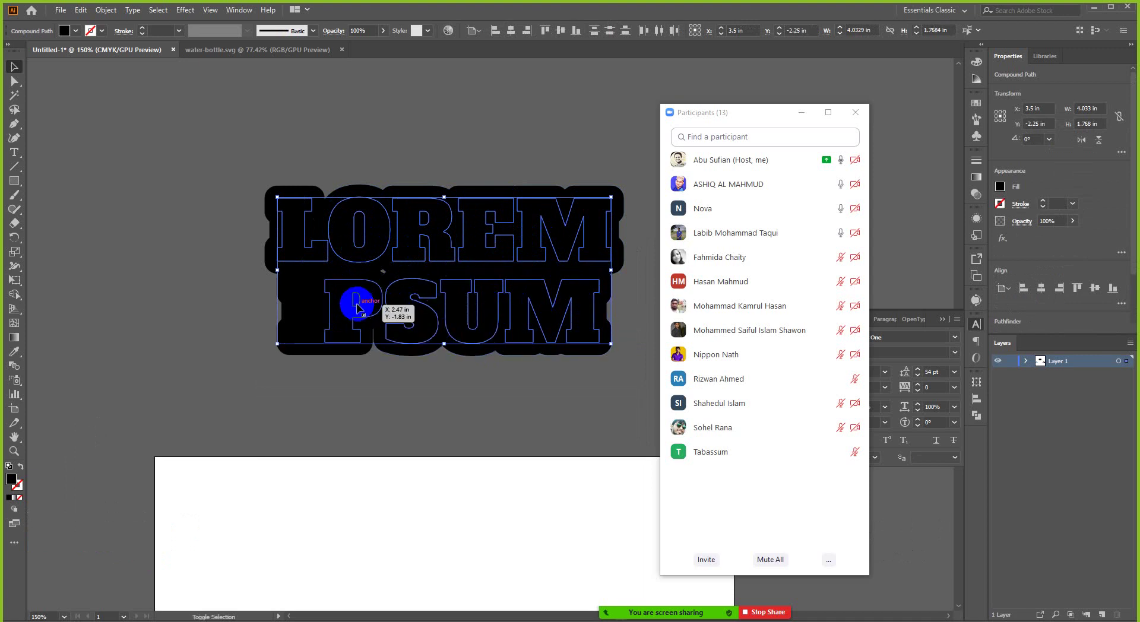
shift+click(314, 314)
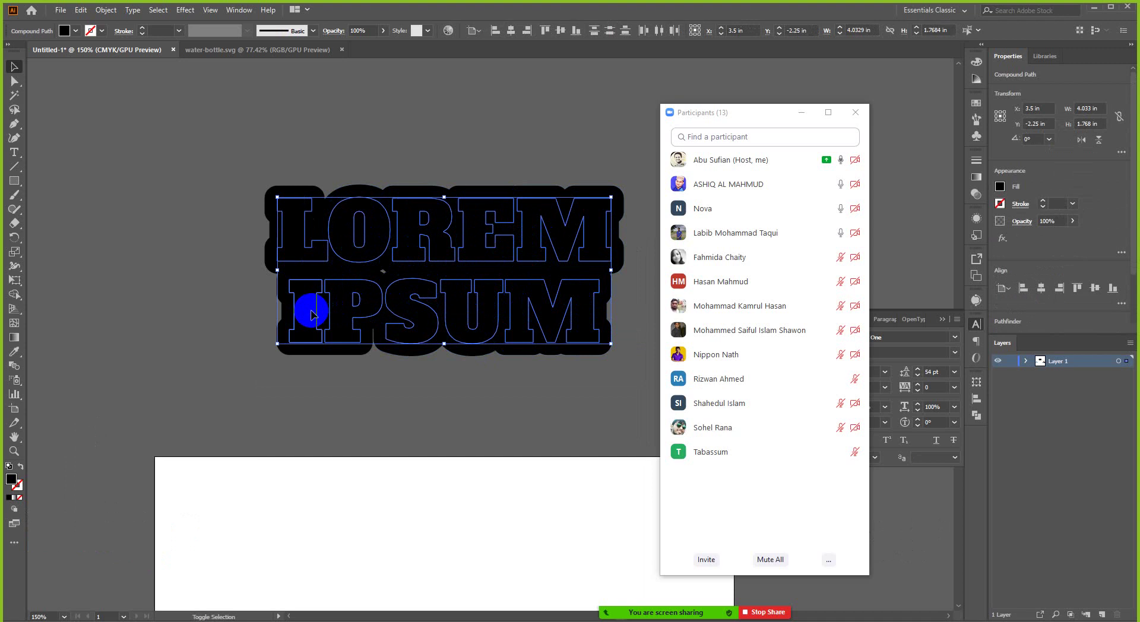
scroll(330, 297, down, 1)
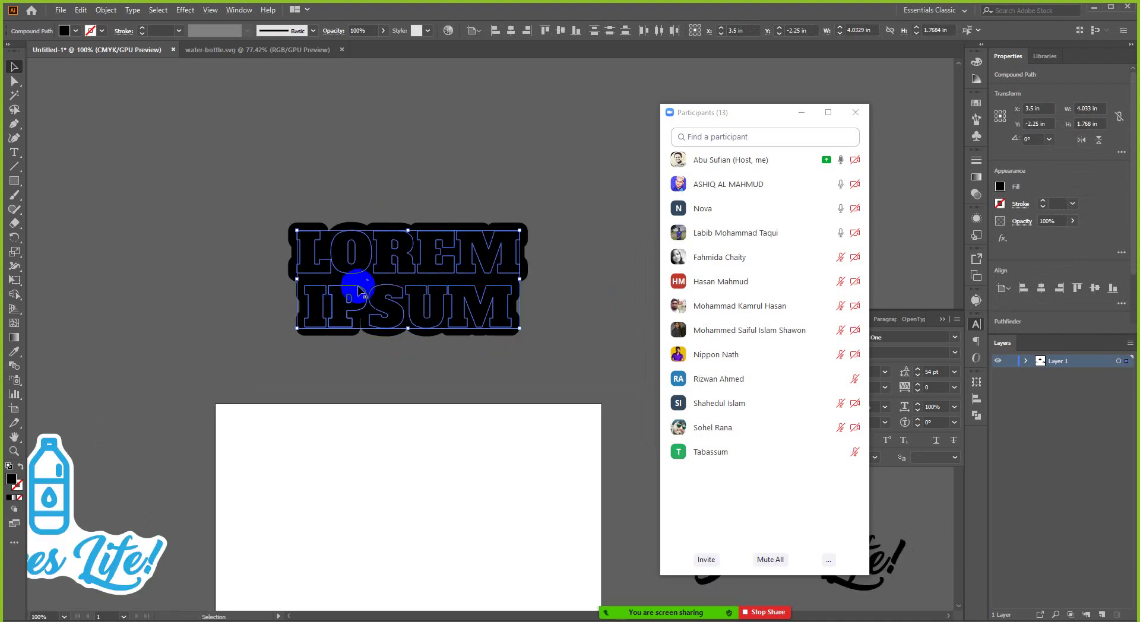
right_click(466, 266)
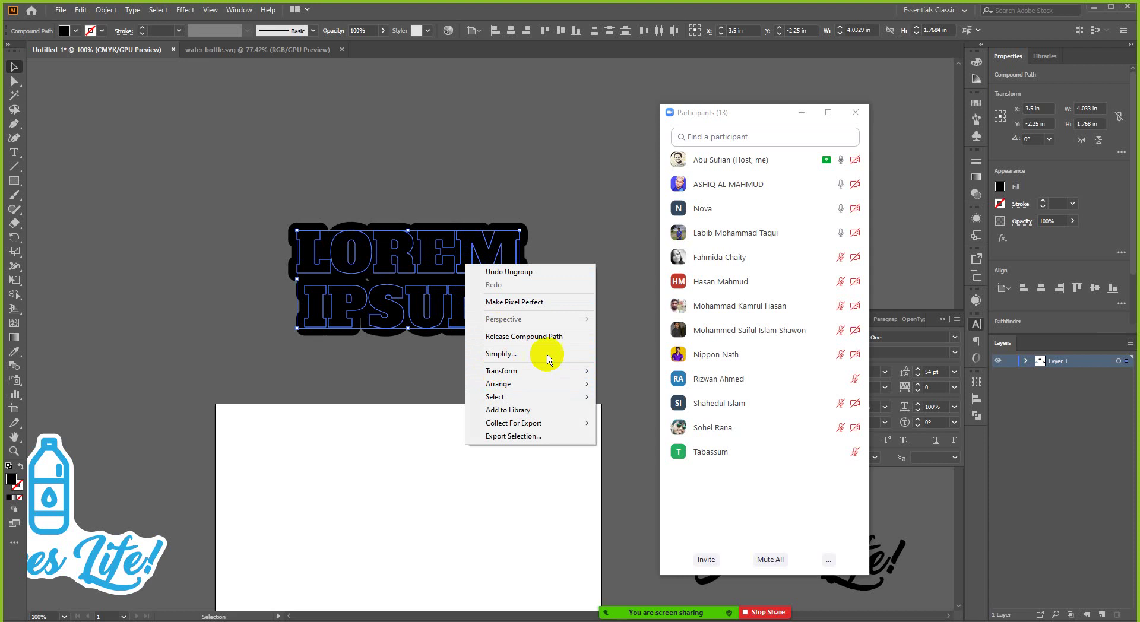
click(442, 270)
click(432, 254)
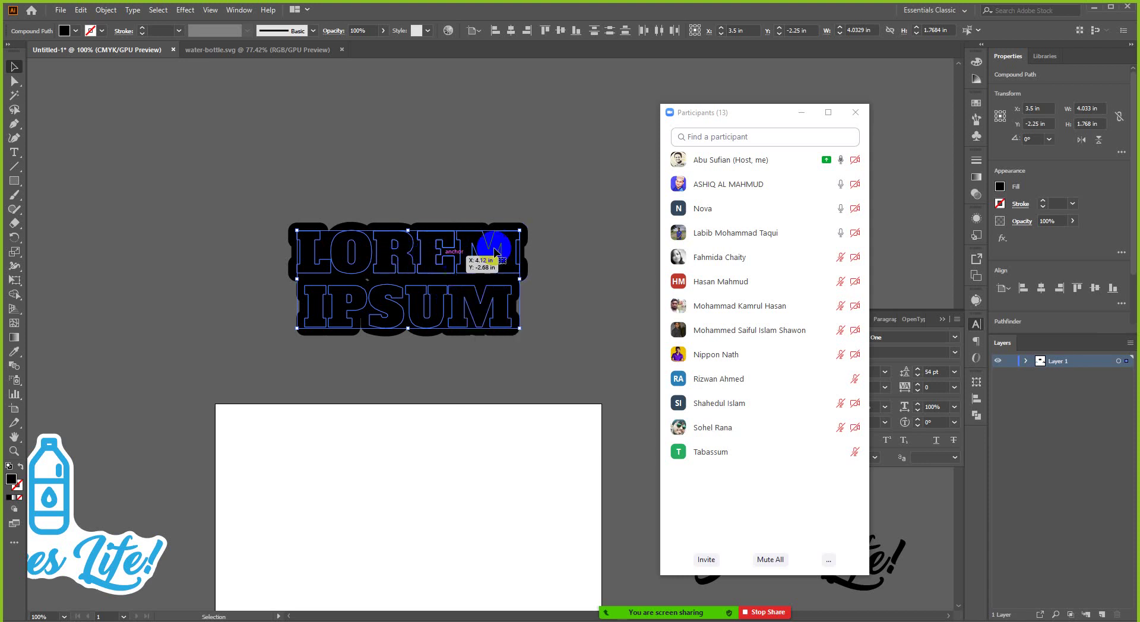
key(a)
click(570, 236)
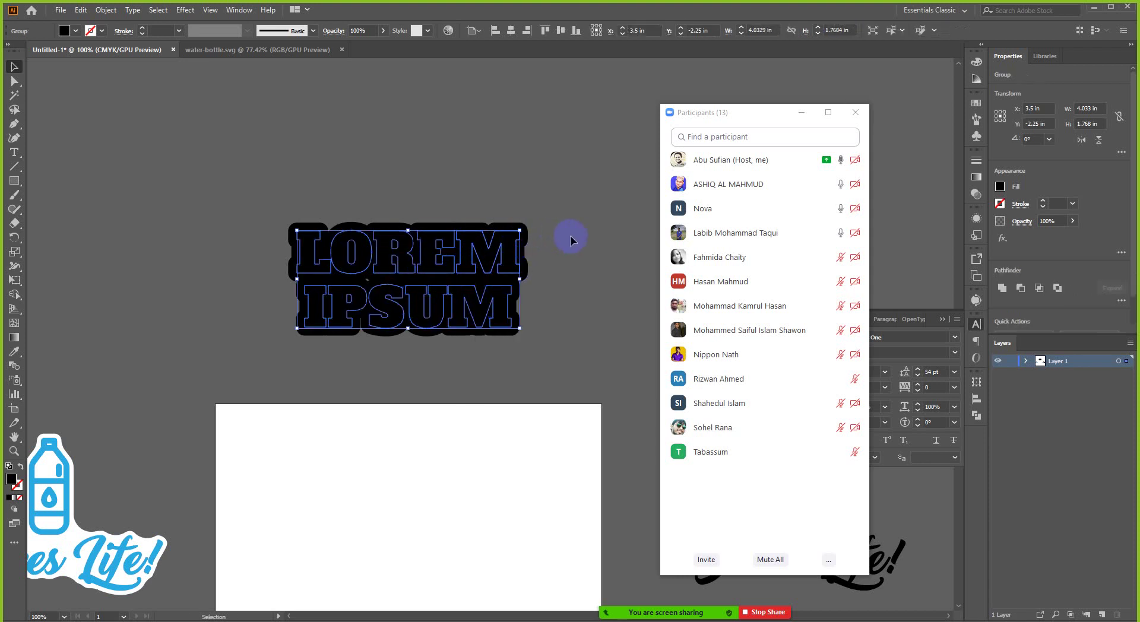
- Select all of the LOREM IPSUM artwork and exclude the letter group so only the offset shapes are selected
click(497, 252)
click(497, 252)
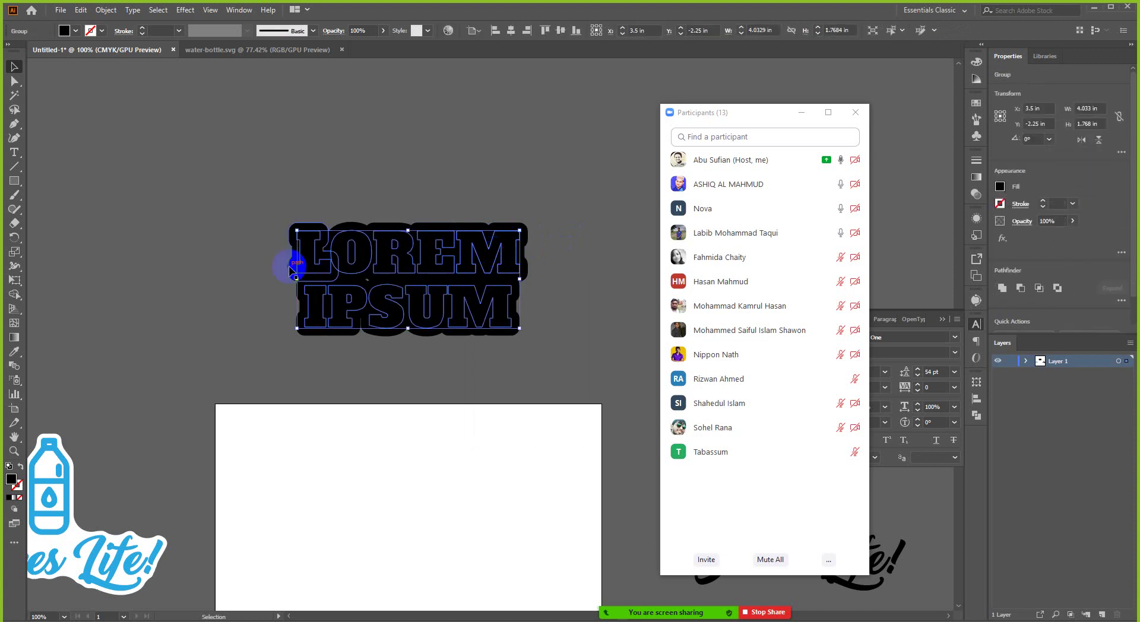
drag(561, 194, 363, 364)
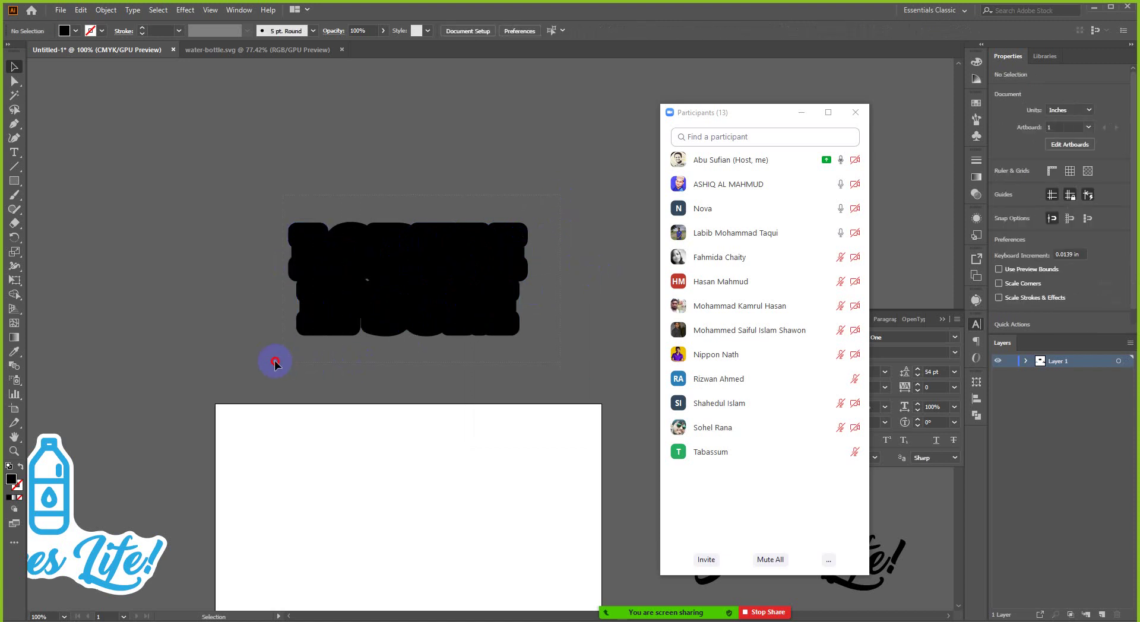
drag(274, 362, 276, 363)
scroll(313, 270, up, 2)
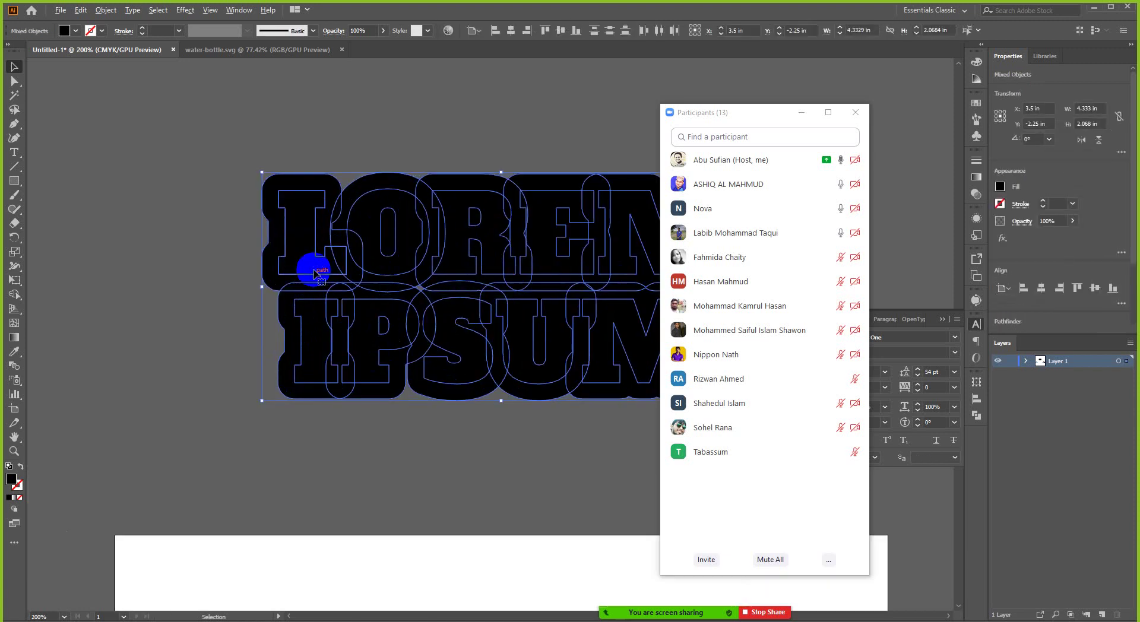
shift+click(305, 208)
scroll(273, 254, down, 2)
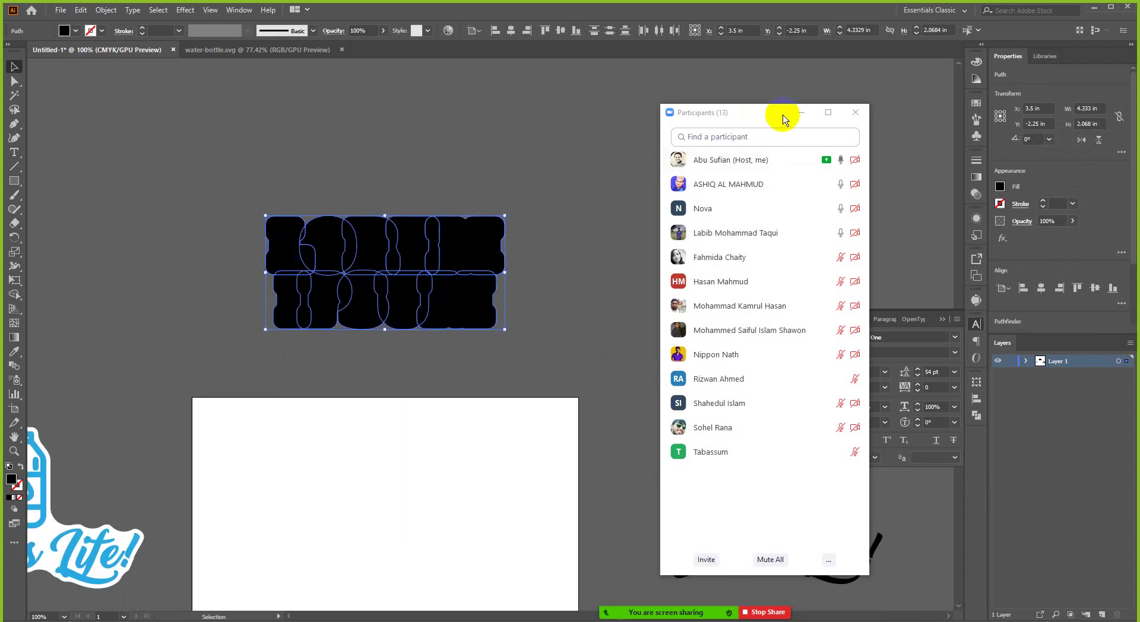
- Move the participant list off the Character panel and fill the grouped LOREM IPSUM lettering with yellow
drag(781, 113, 725, 121)
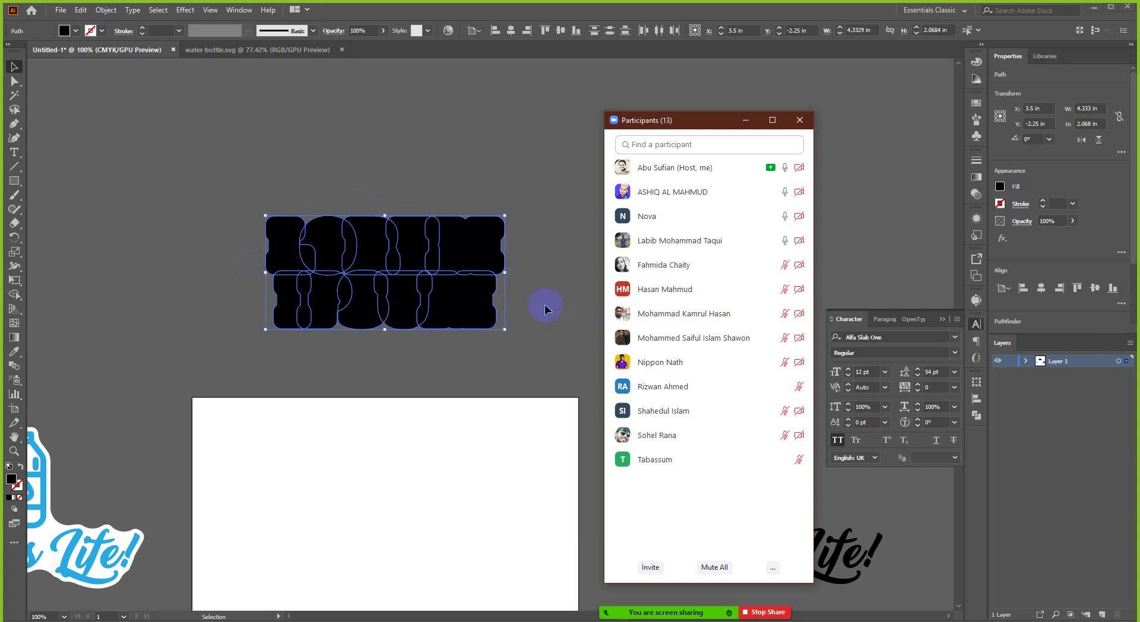
click(457, 264)
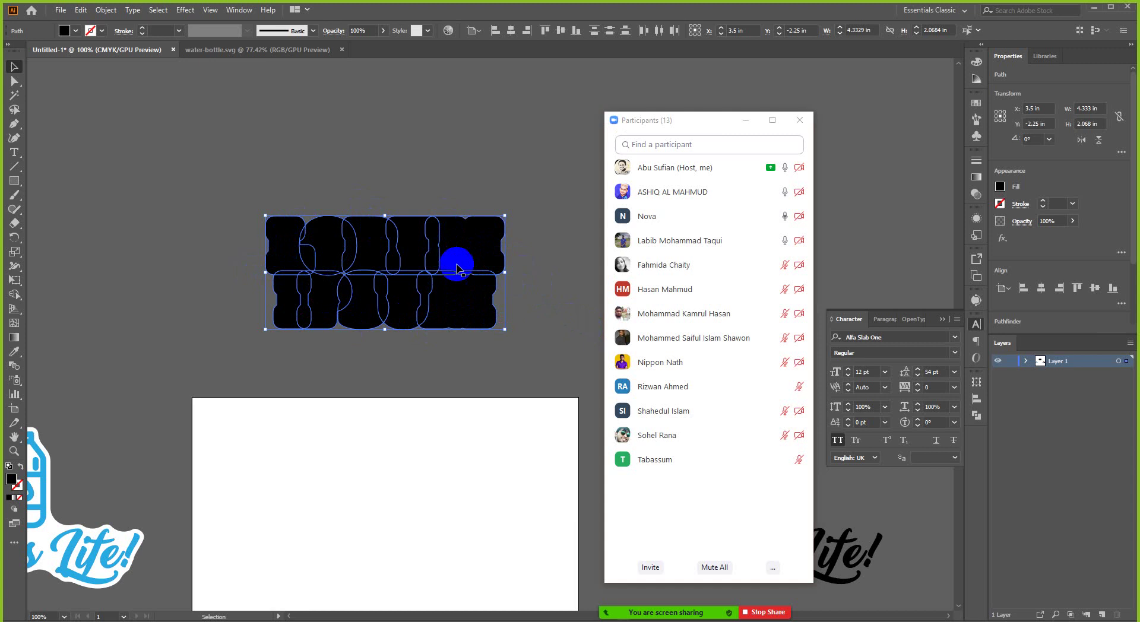
click(536, 254)
click(473, 244)
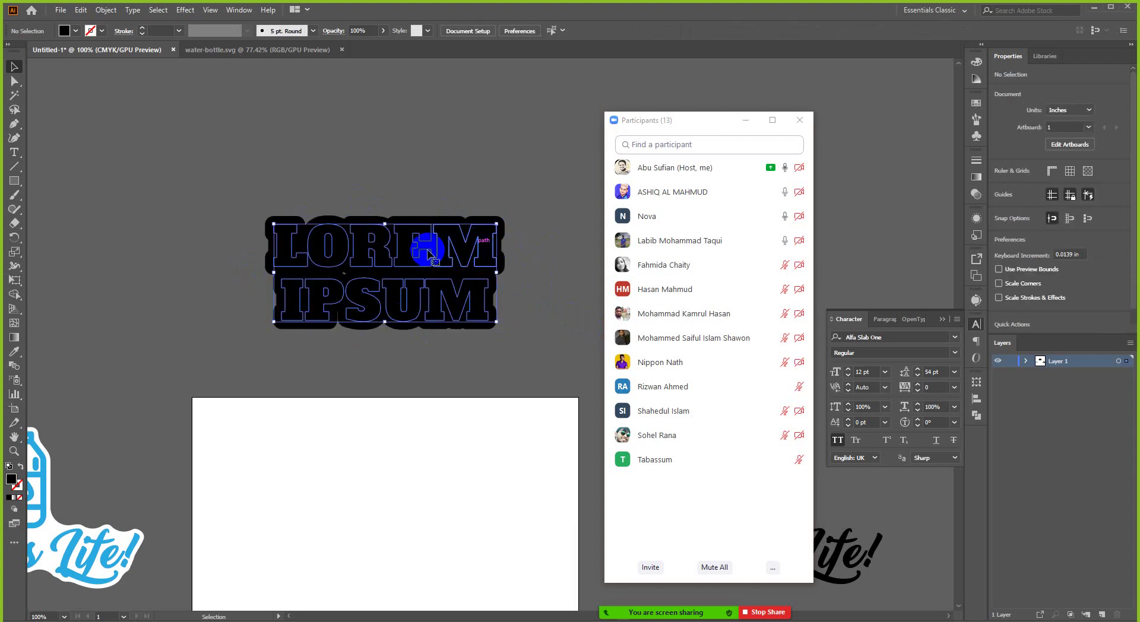
click(310, 251)
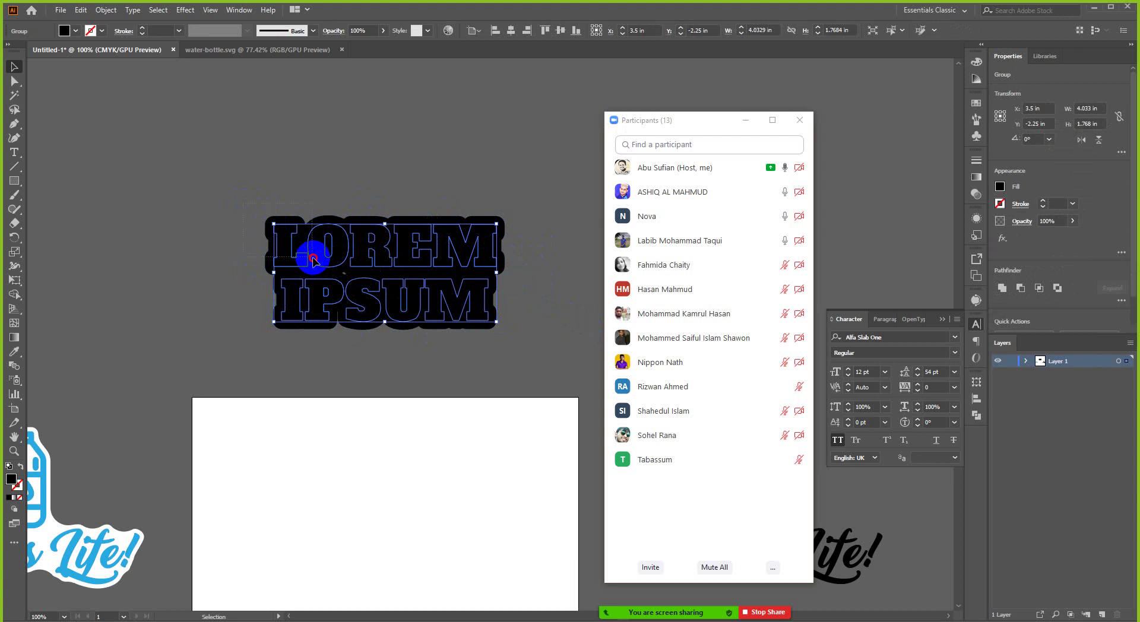
click(238, 212)
click(292, 246)
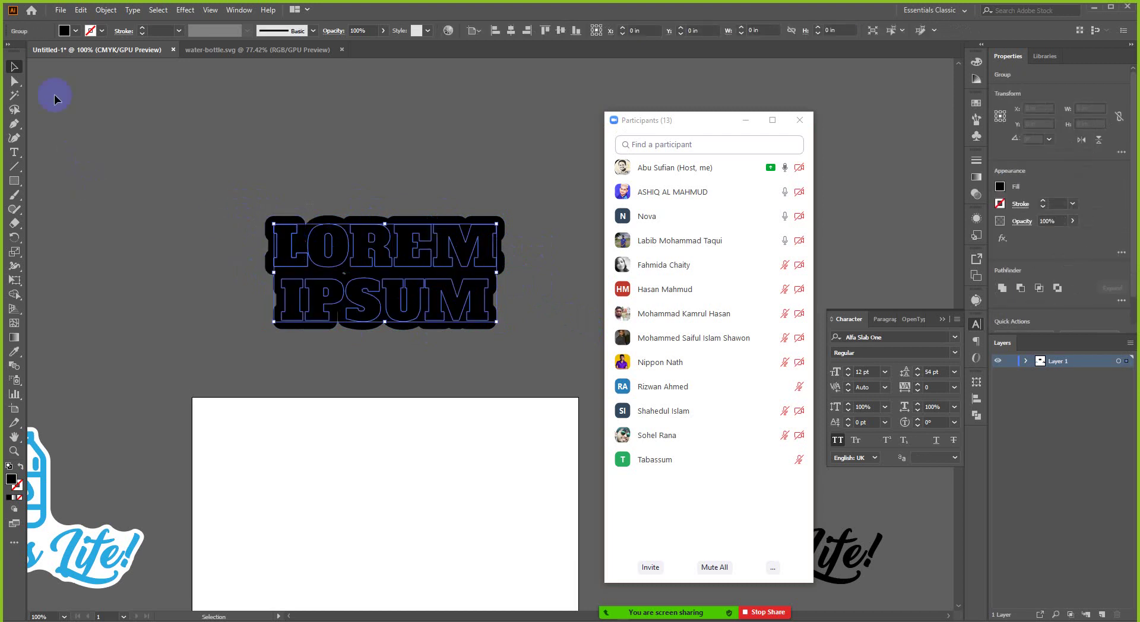
click(67, 31)
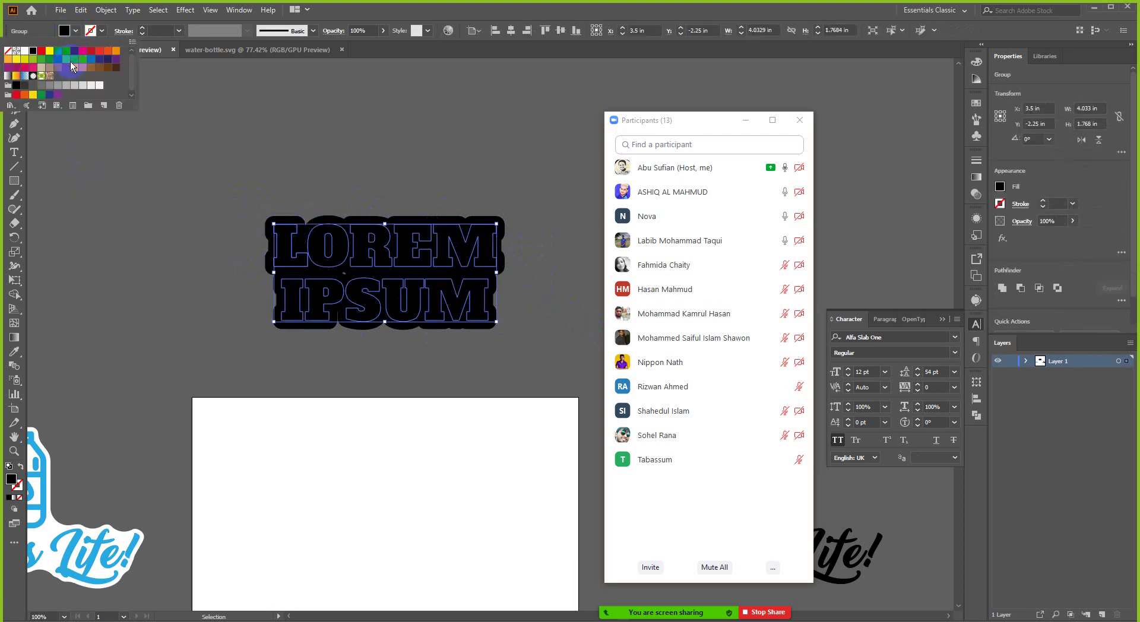
click(53, 62)
click(145, 192)
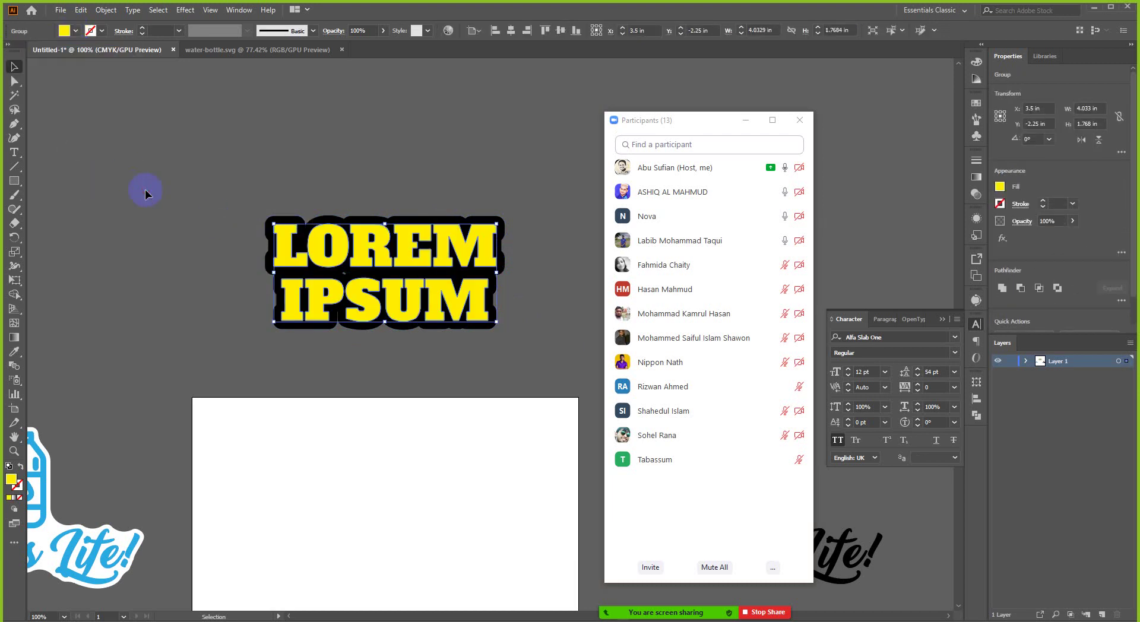
click(145, 190)
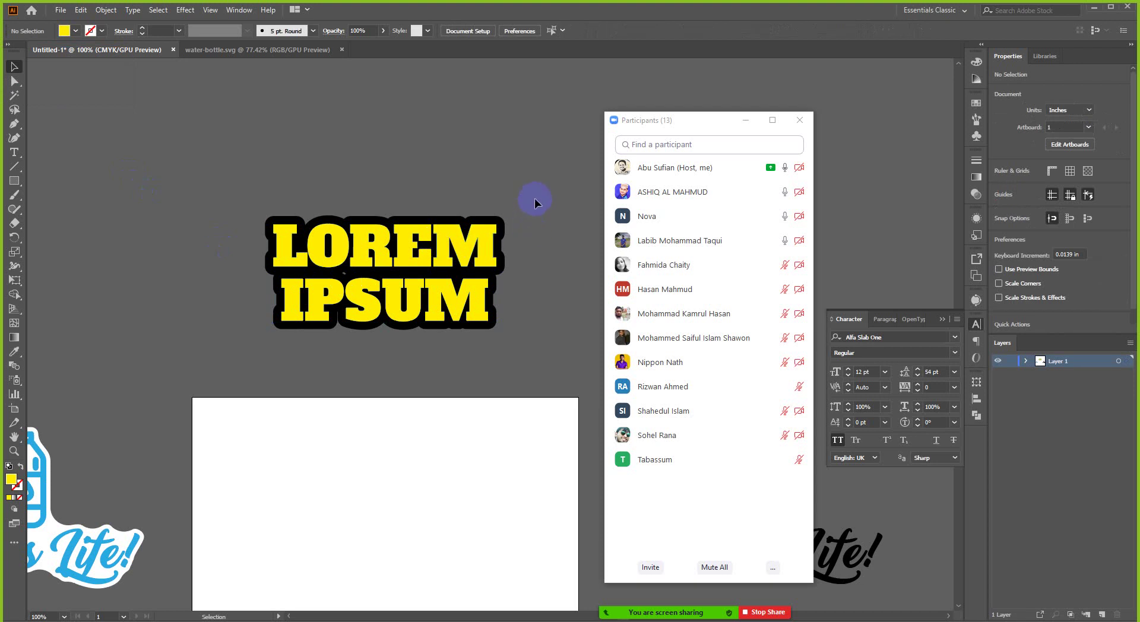
- Select the whole LOREM IPSUM artwork and deselect the yellow letter group, keeping only the black offset shapes selected
drag(534, 199, 254, 310)
click(280, 249)
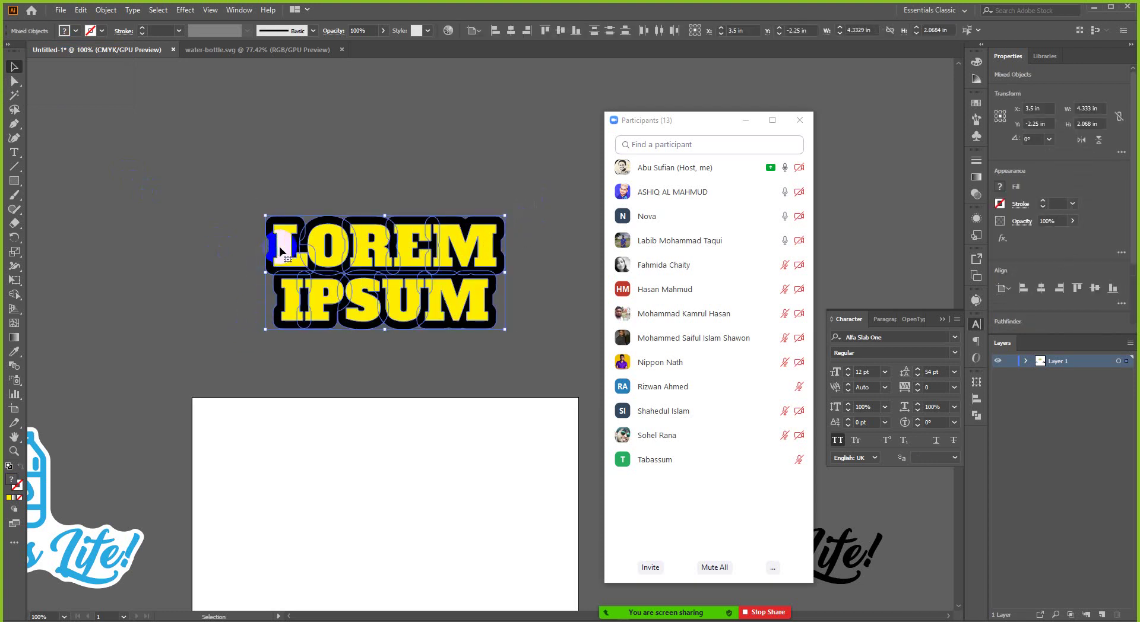
shift+click(287, 247)
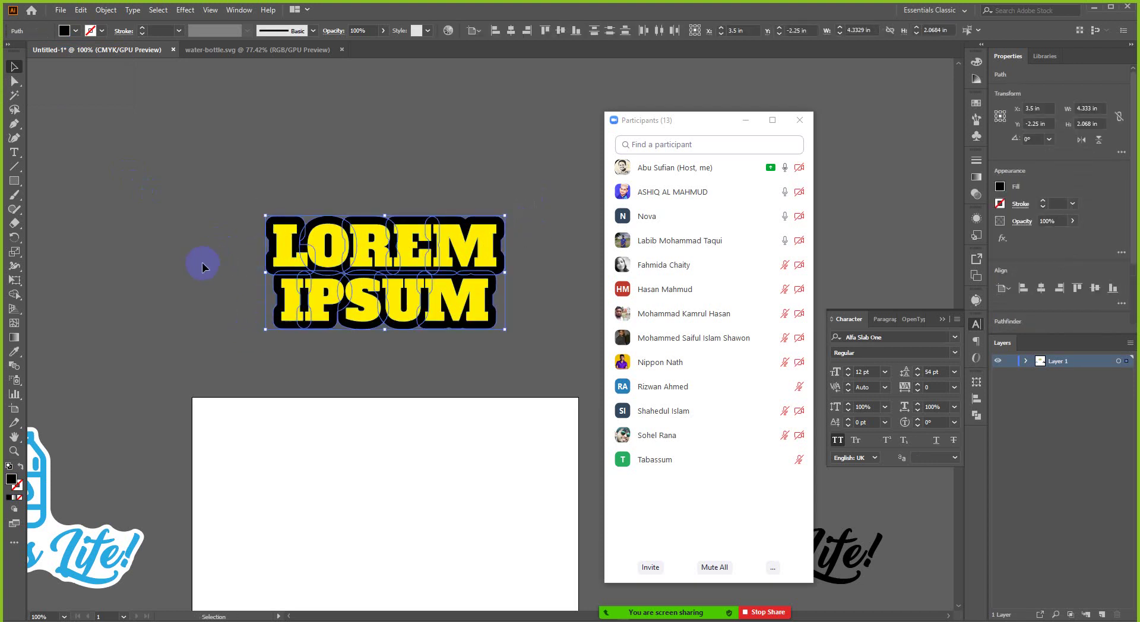
click(280, 249)
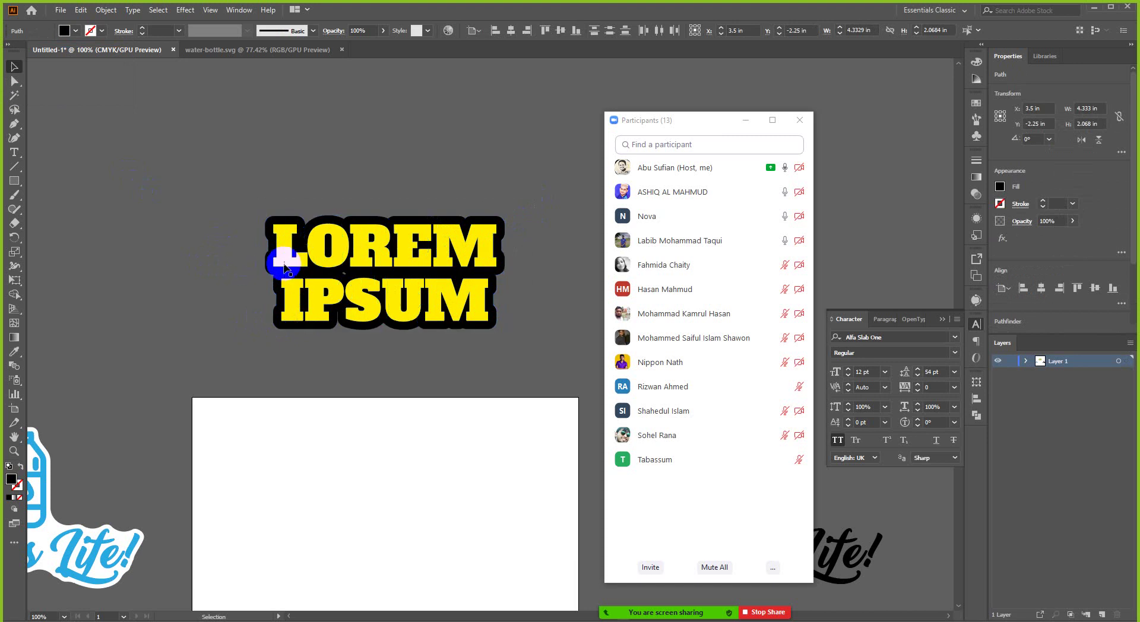
click(285, 261)
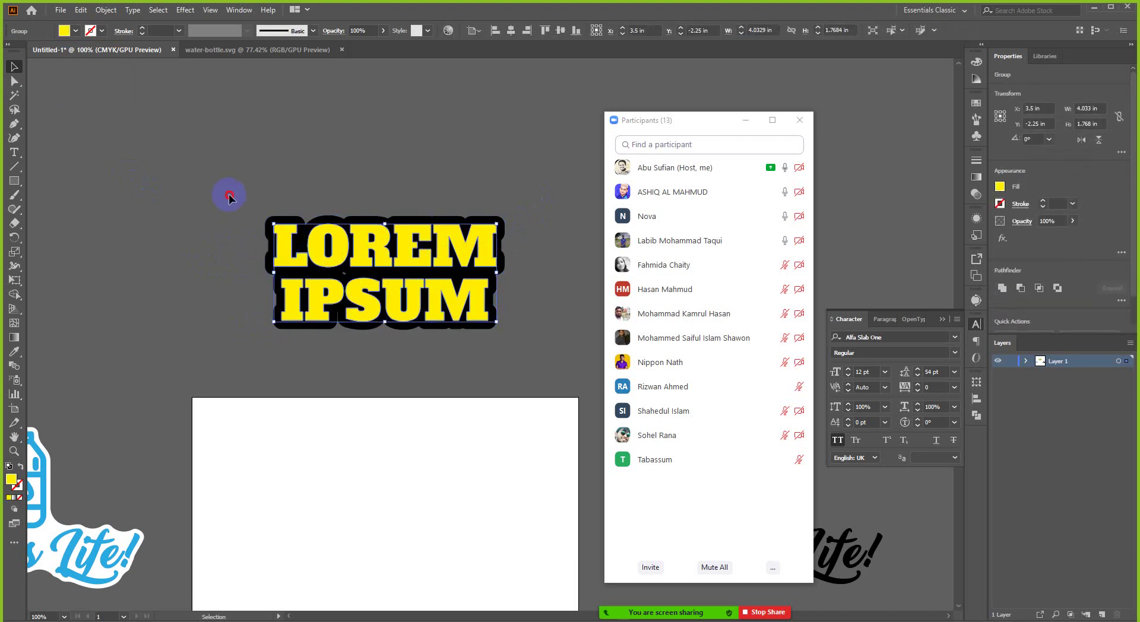
shift+click(342, 252)
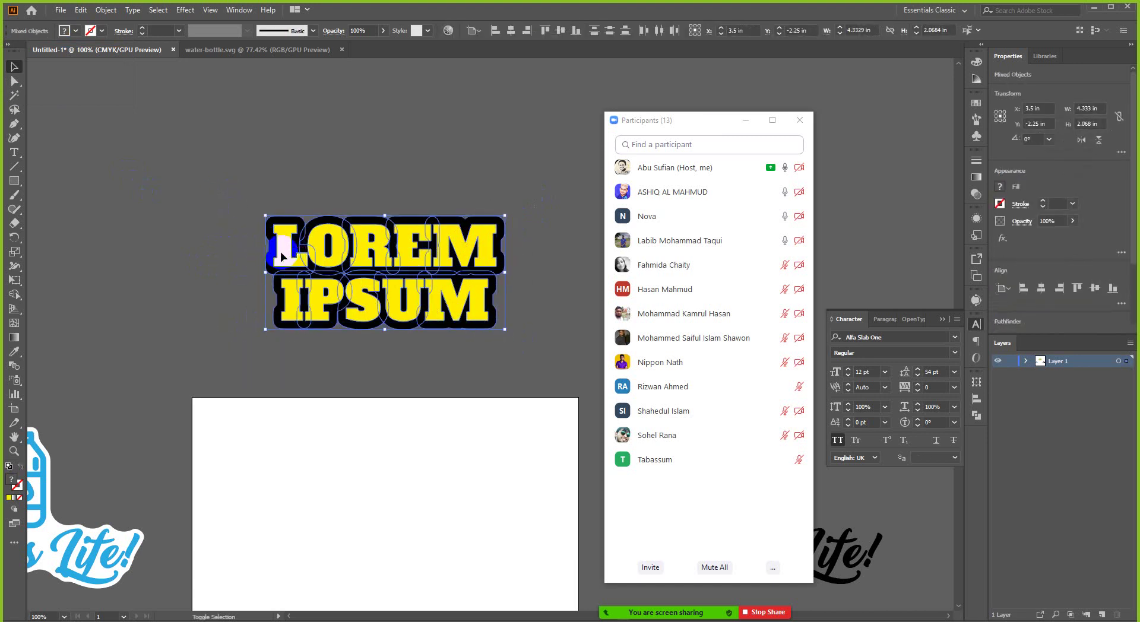
click(308, 240)
scroll(323, 233, up, 4)
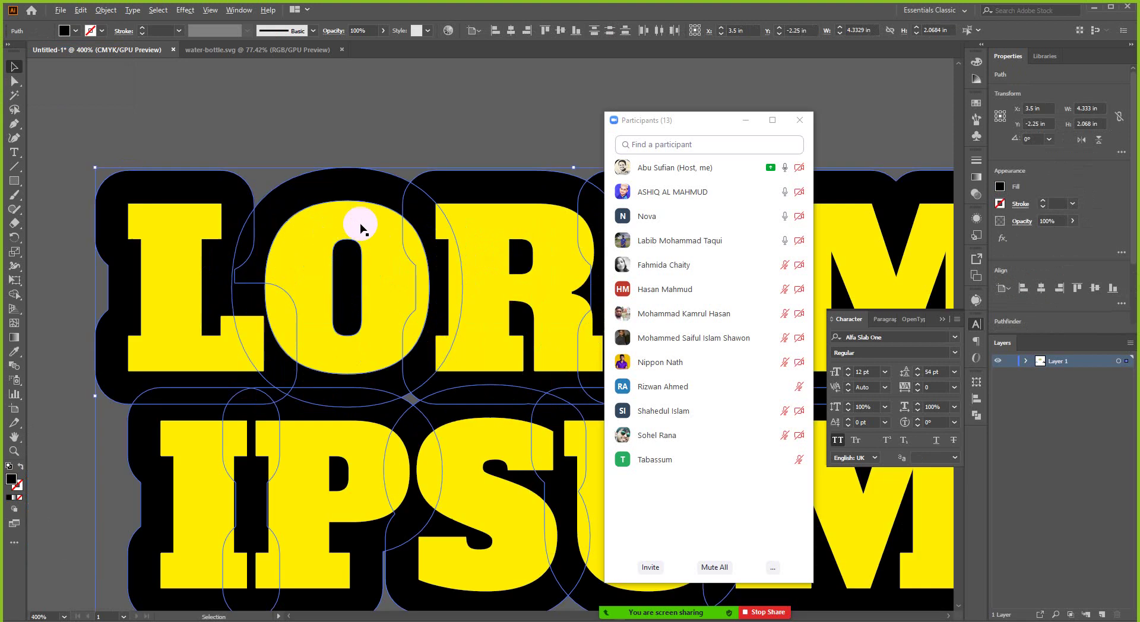
scroll(196, 285, down, 2)
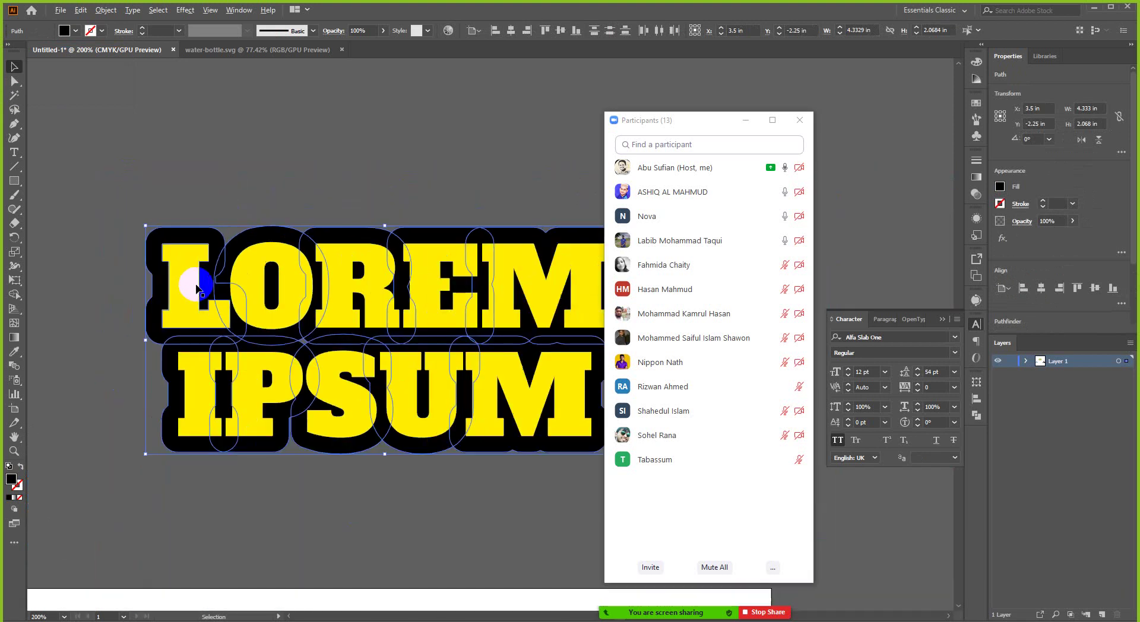
scroll(196, 285, down, 2)
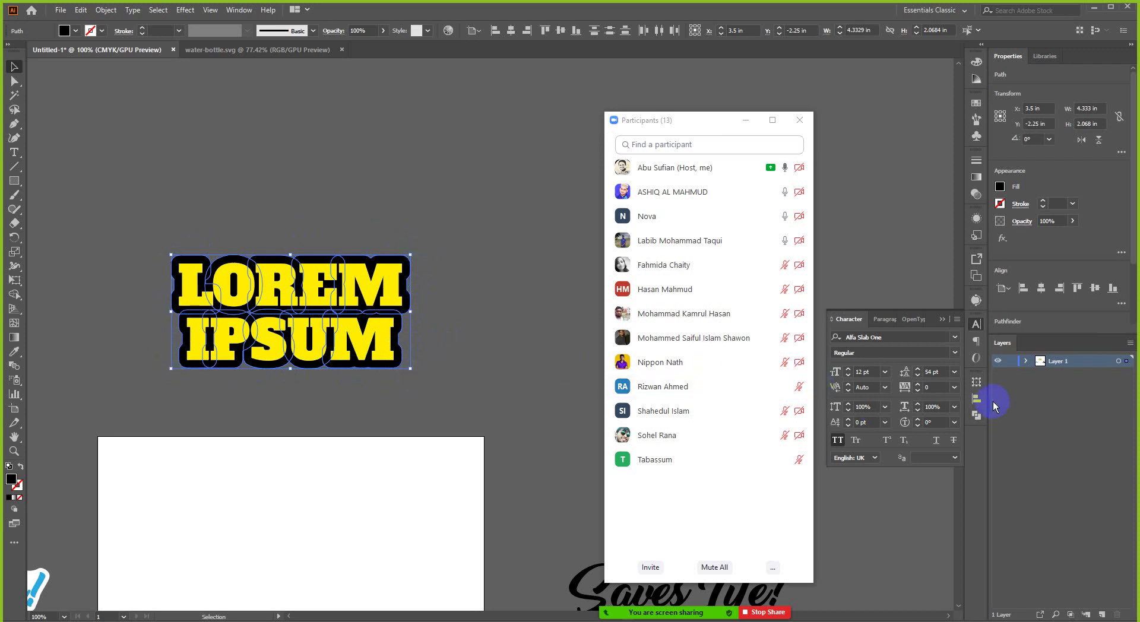
- Unite the selected black offset shapes into one backing shape with Pathfinder
click(975, 416)
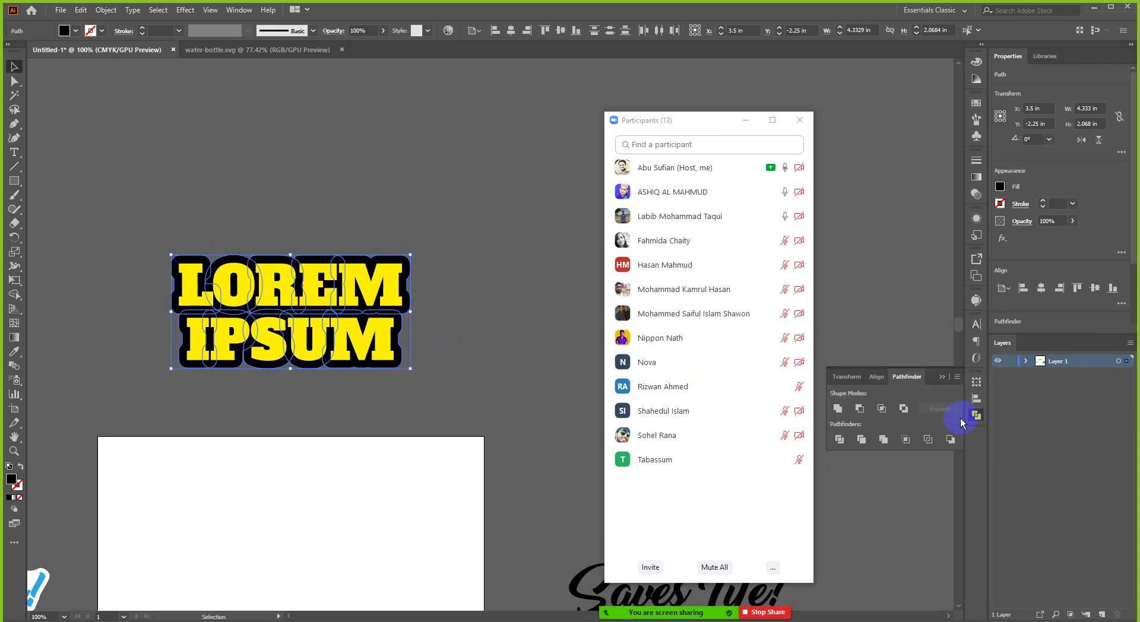
click(838, 408)
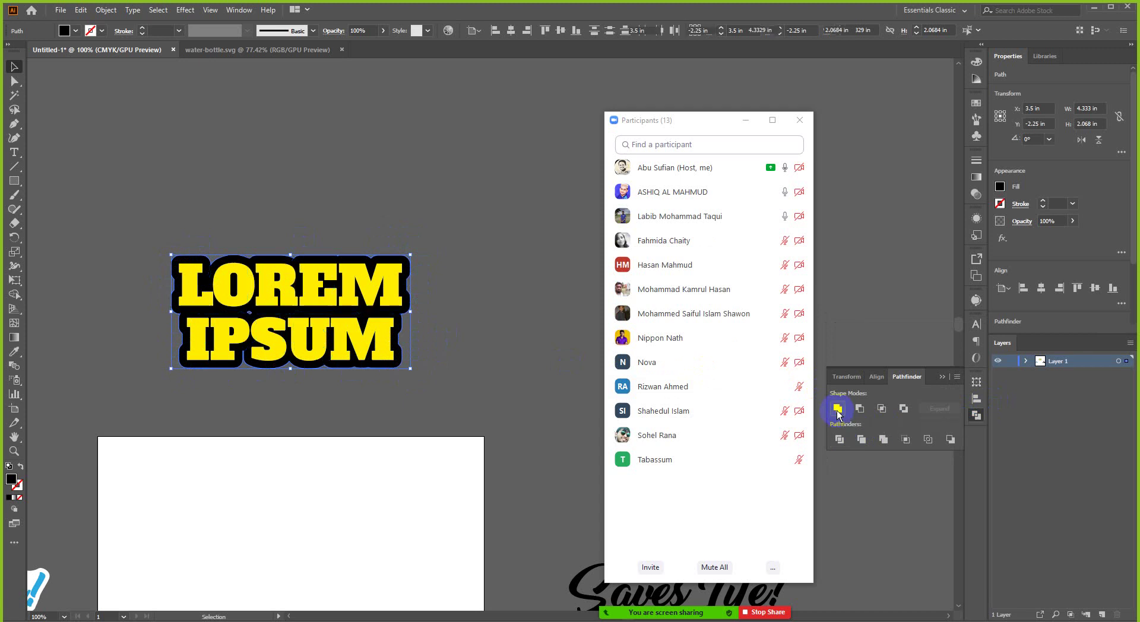
click(976, 416)
- Move the participant list away from the artwork and examine the united black backing up close for leftover gaps
drag(710, 127, 1018, 141)
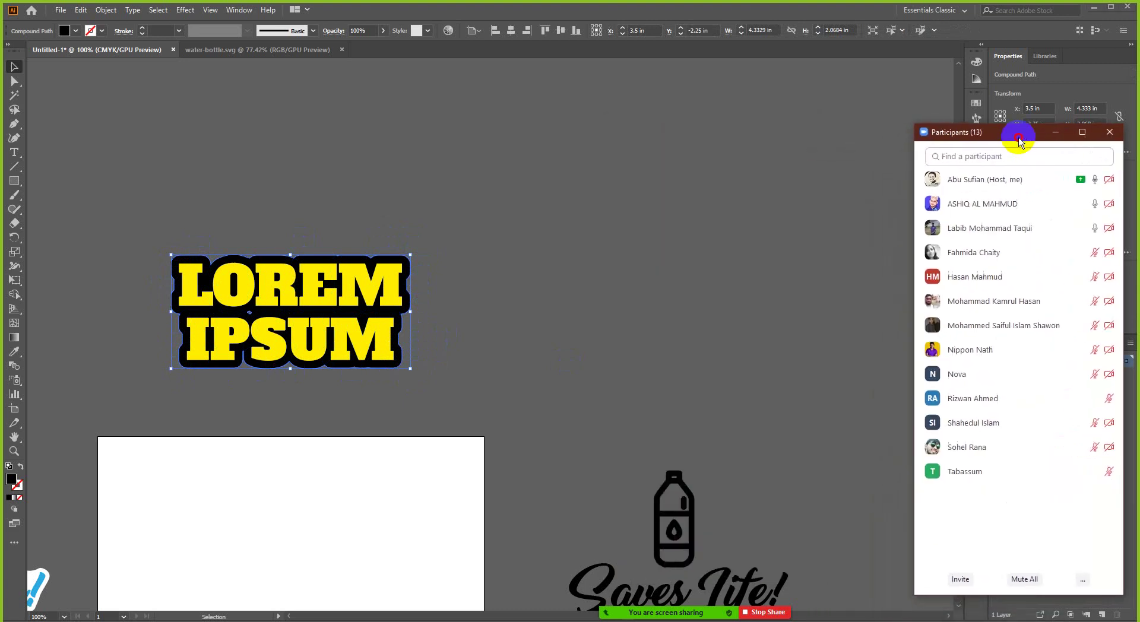
scroll(111, 288, up, 1)
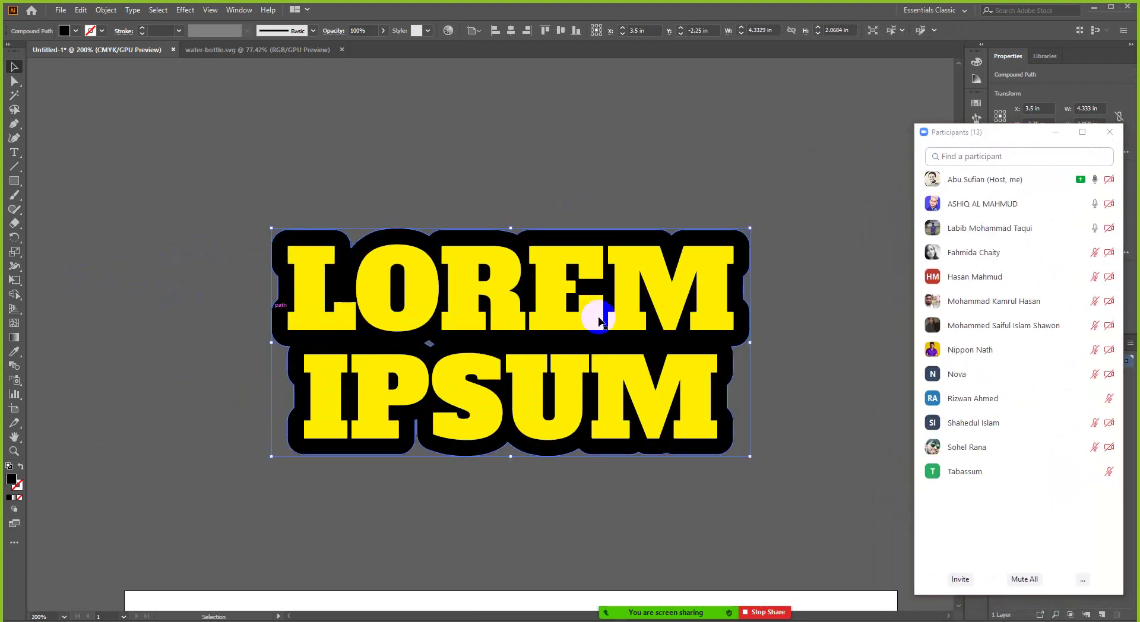
click(809, 286)
scroll(703, 276, up, 1)
click(753, 265)
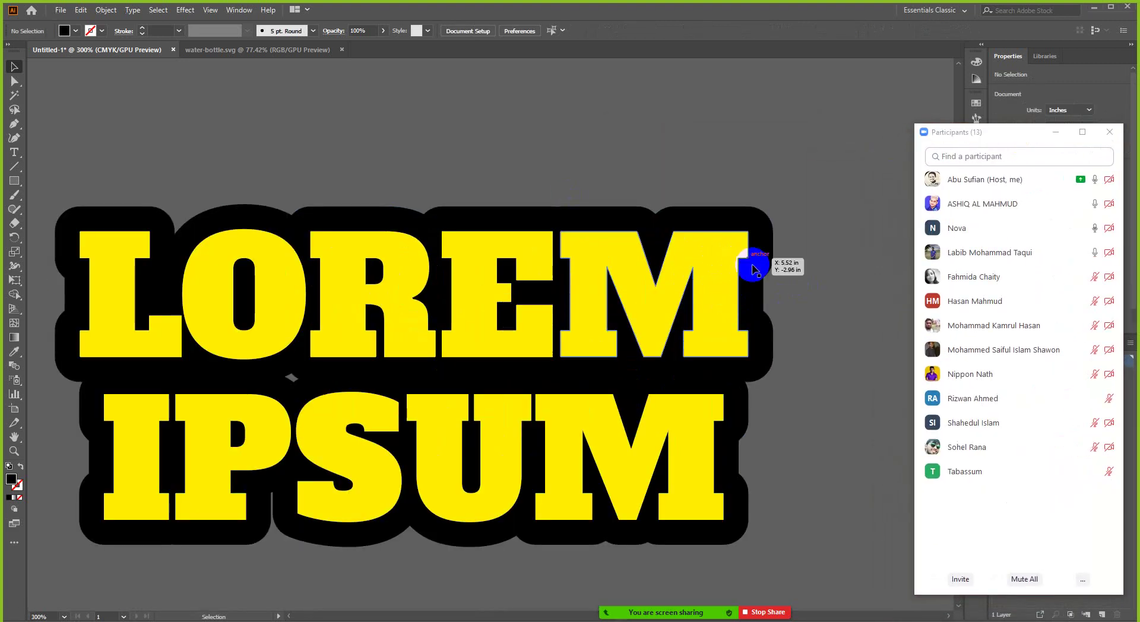
click(755, 349)
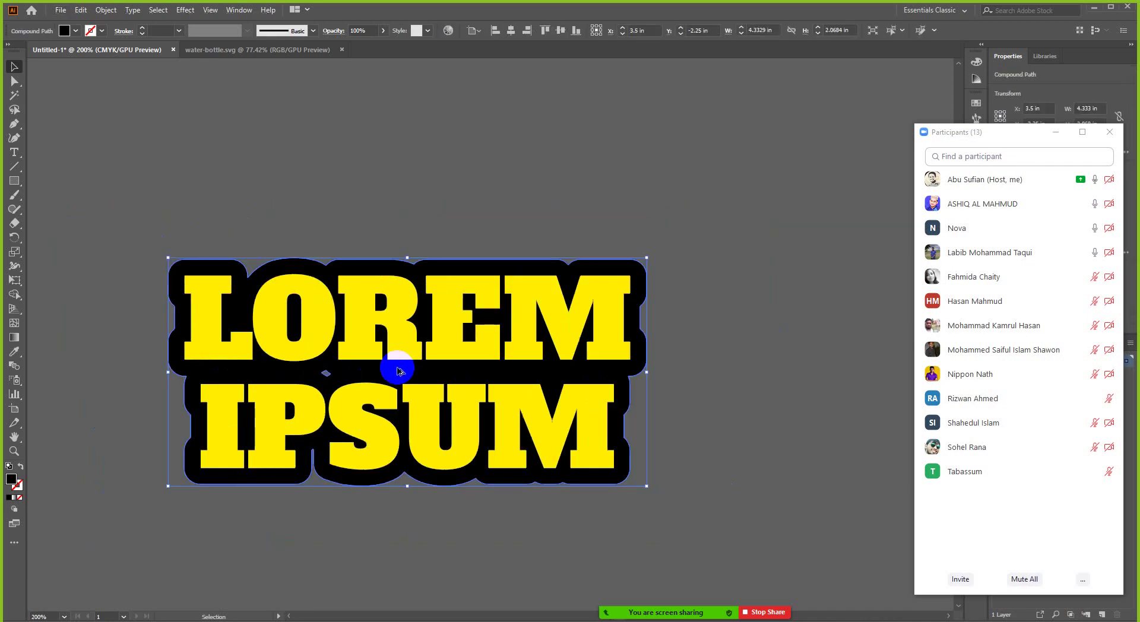
scroll(523, 374, down, 1)
key(ctrl+shift+a)
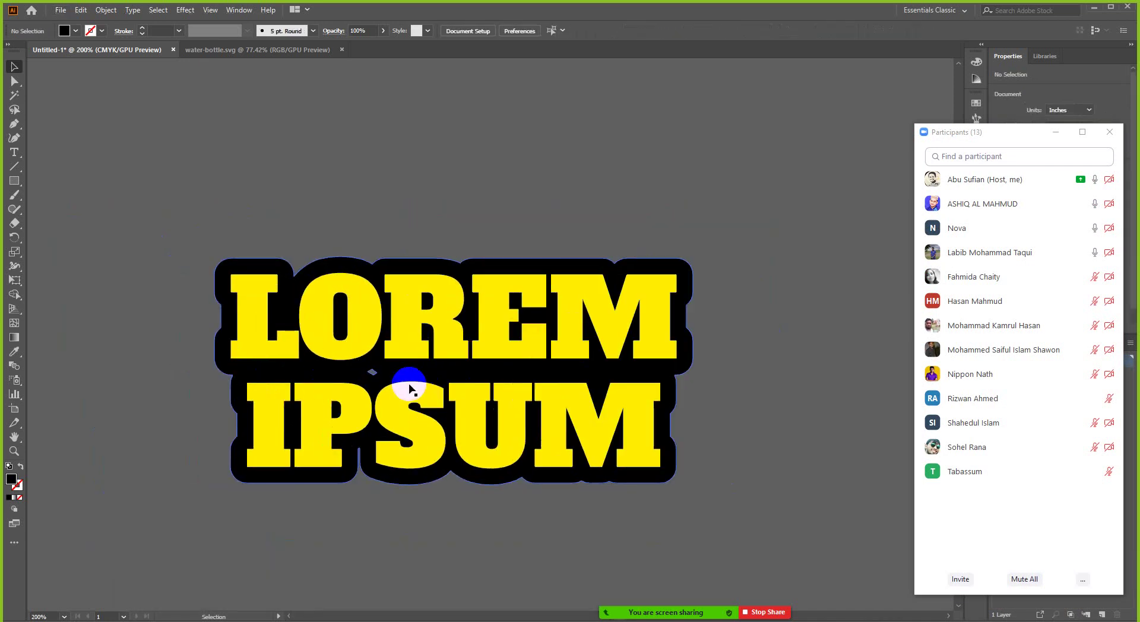
scroll(365, 369, up, 3)
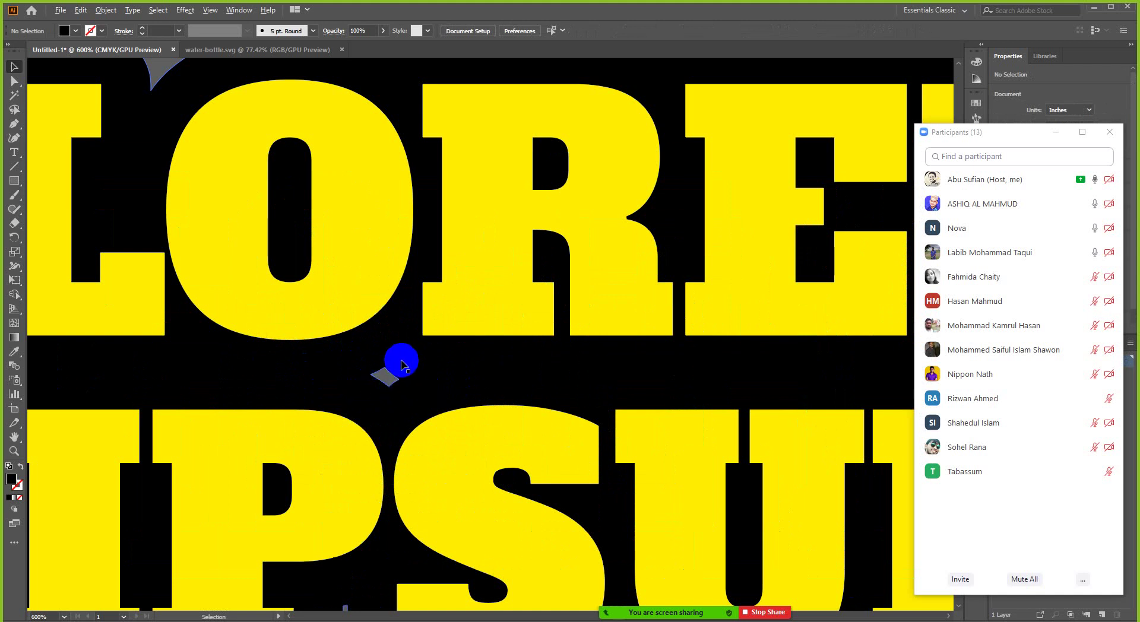
scroll(401, 363, down, 2)
scroll(402, 363, up, 1)
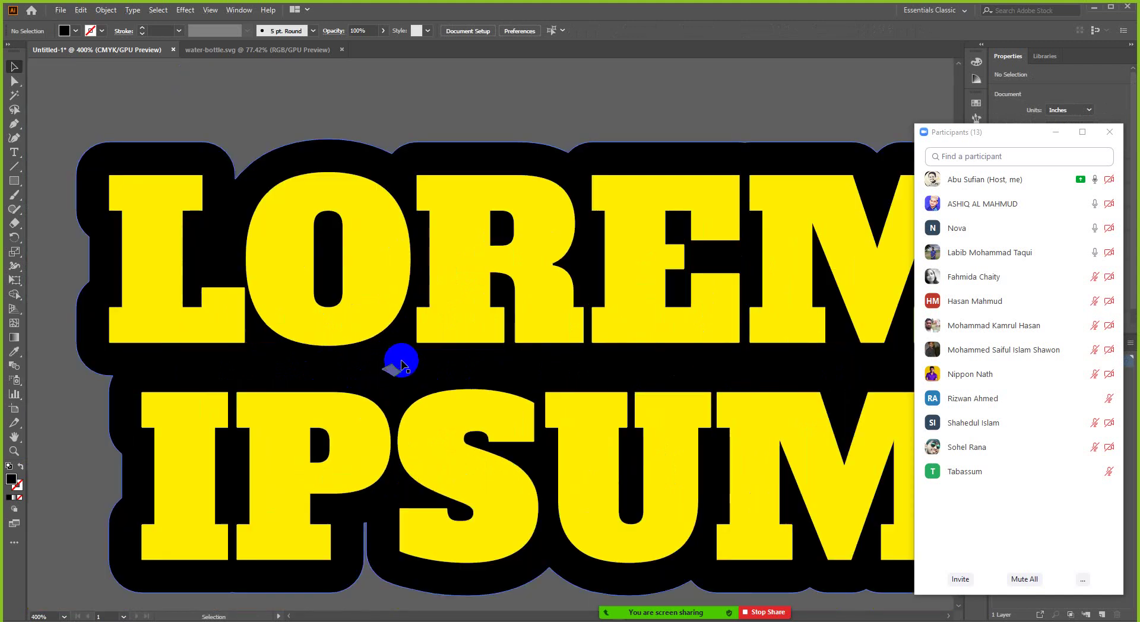
- Draw a black rectangle about 0.18 by 0.13 in over the small gap between the two words and select it together with the backing
key(m)
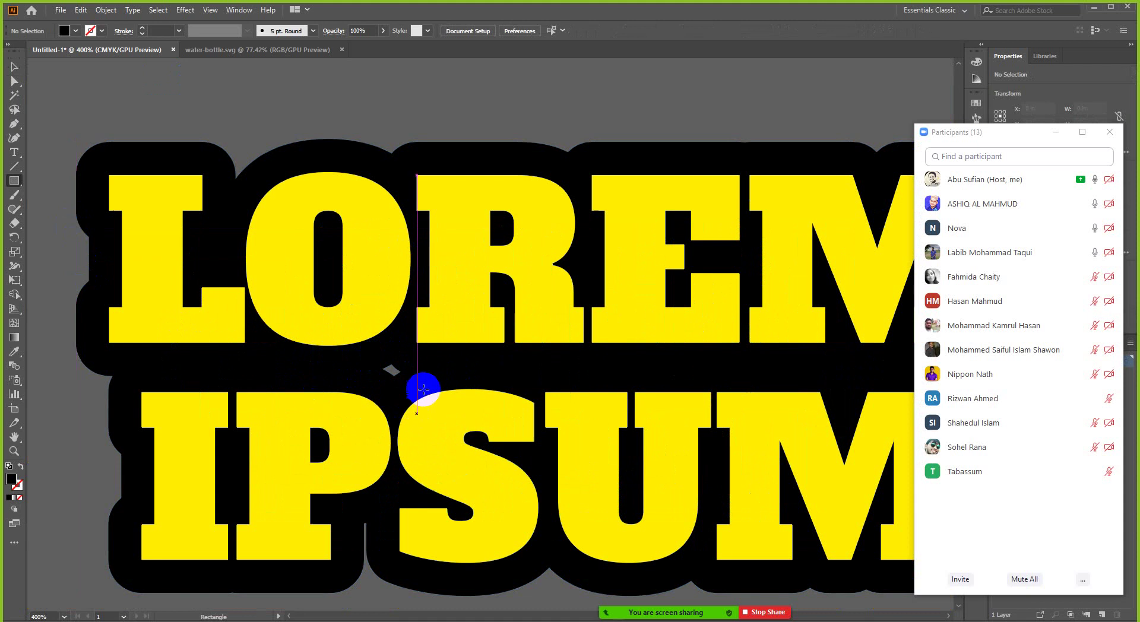
drag(374, 355, 414, 383)
key(v)
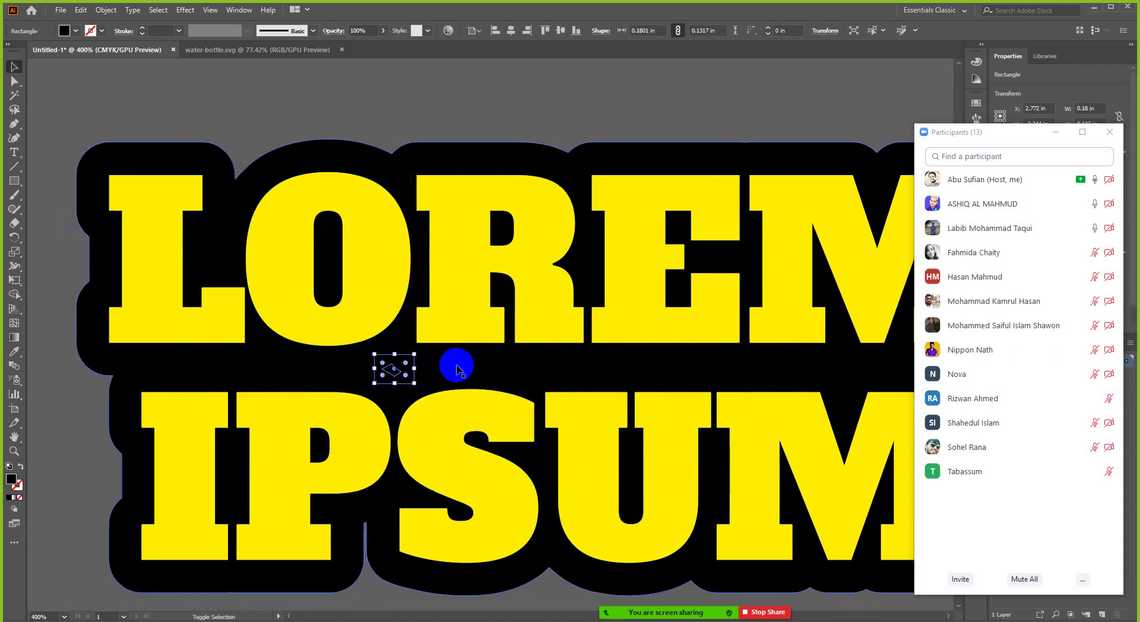
shift+click(247, 354)
scroll(247, 354, down, 4)
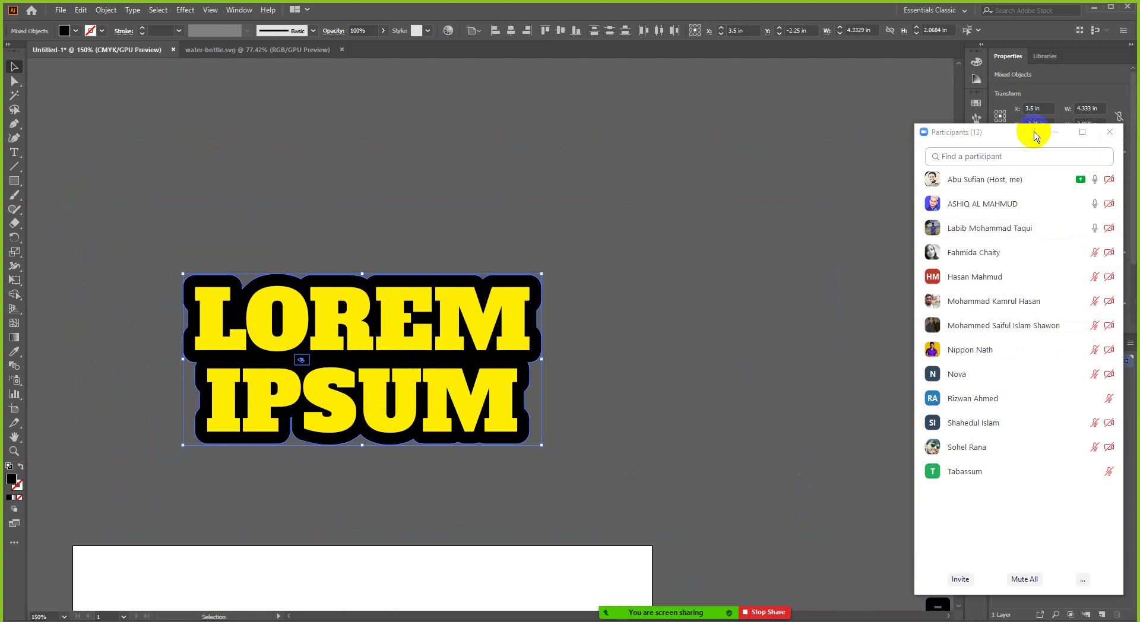
- Close the participant list and unite the small rectangle with the black backing in Pathfinder
drag(1033, 136, 806, 143)
click(976, 415)
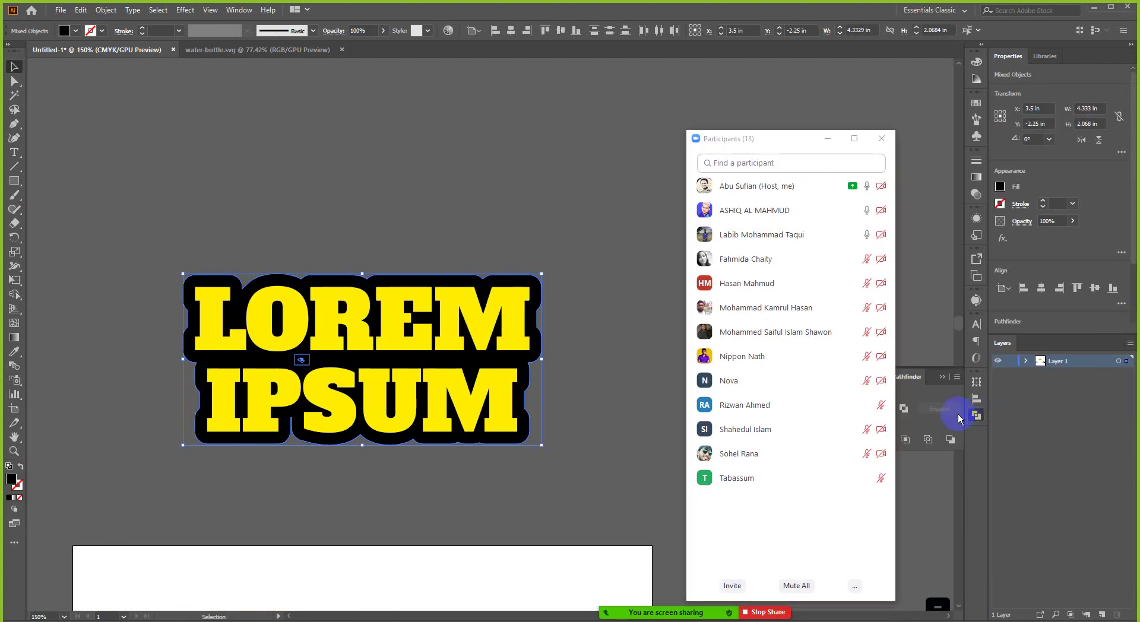
click(976, 415)
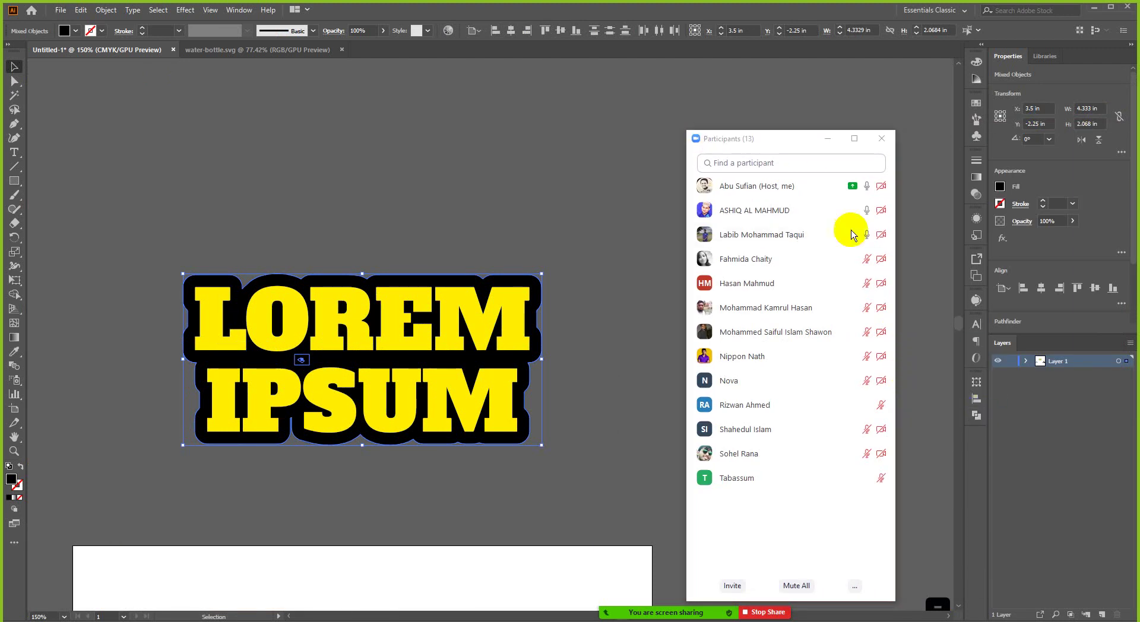
click(881, 139)
click(976, 415)
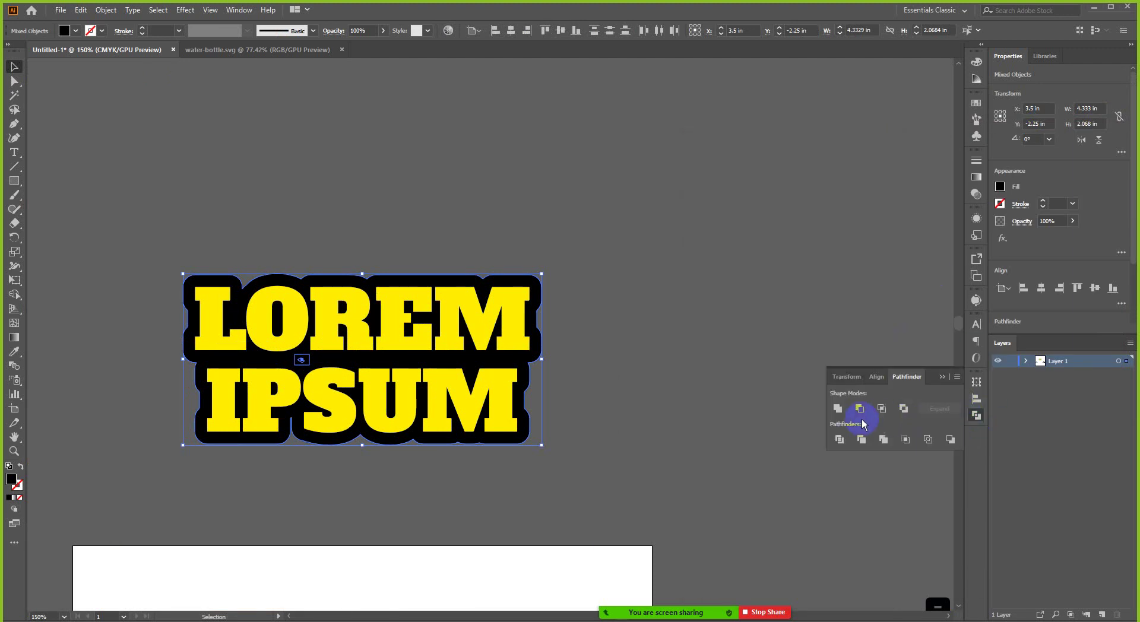
click(837, 409)
click(979, 418)
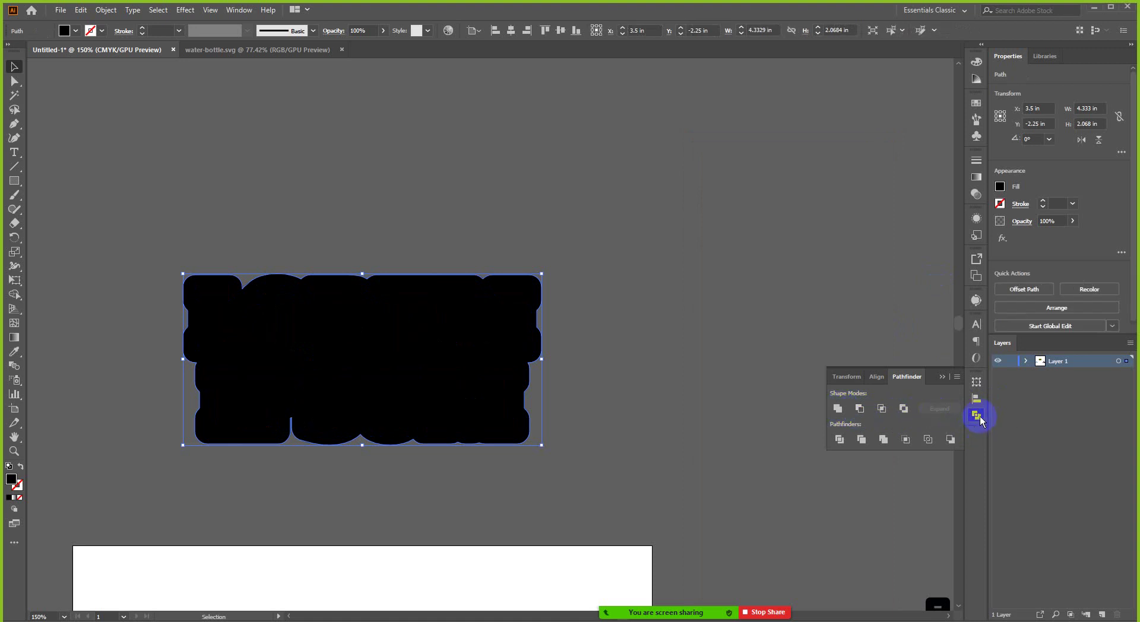
- Send the united black backing to the back, behind the yellow lettering, and clear the selection
right_click(499, 358)
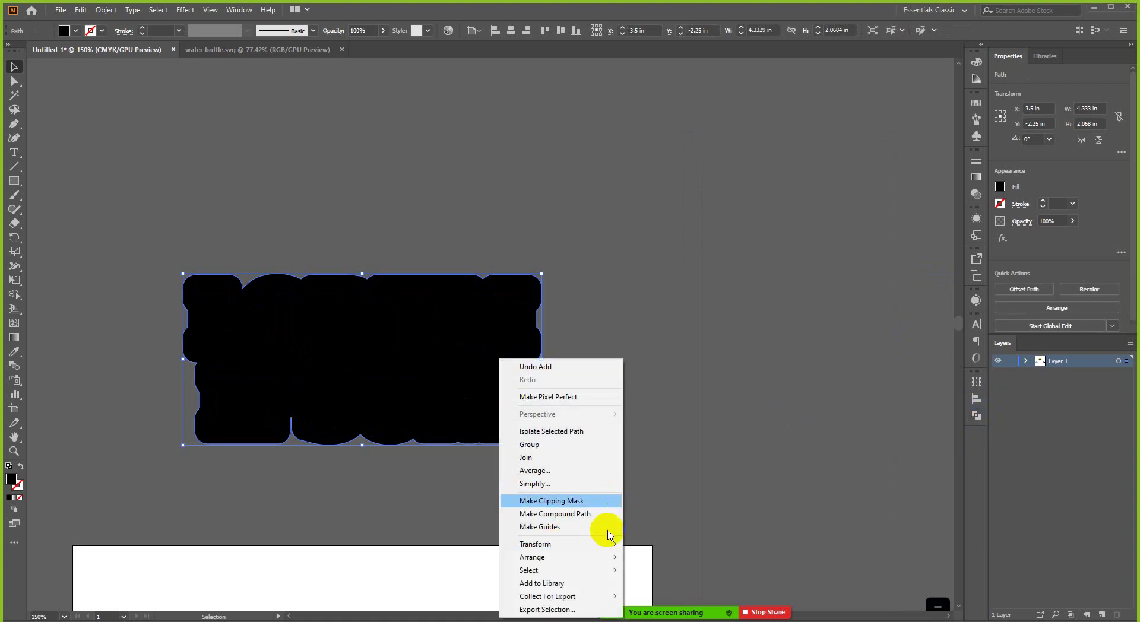
mouse_move(606, 557)
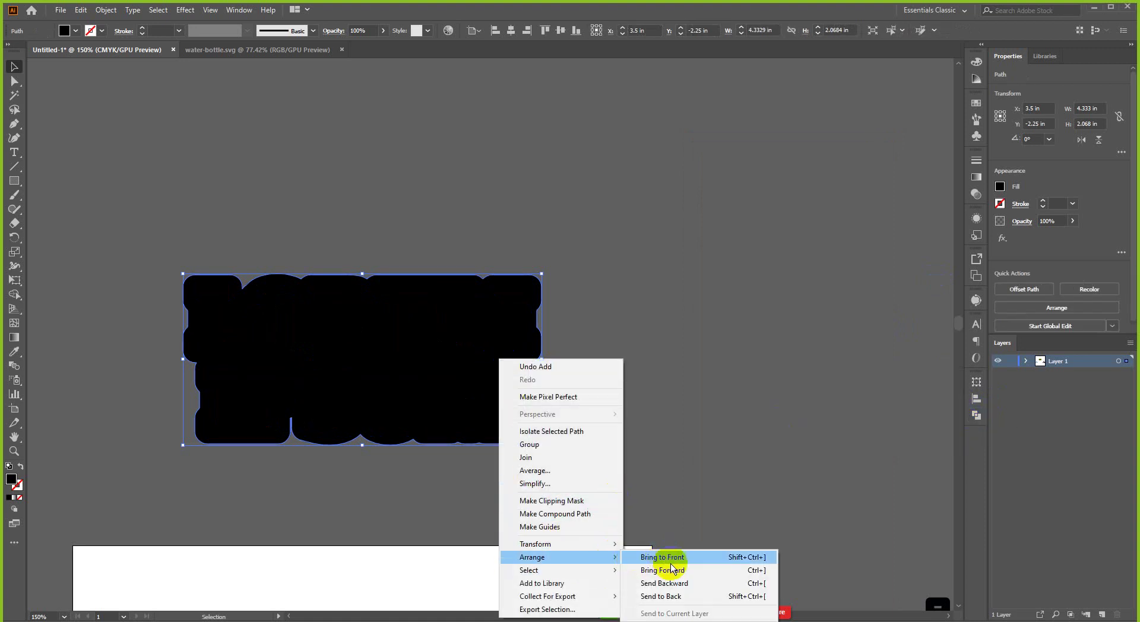
click(660, 596)
click(638, 369)
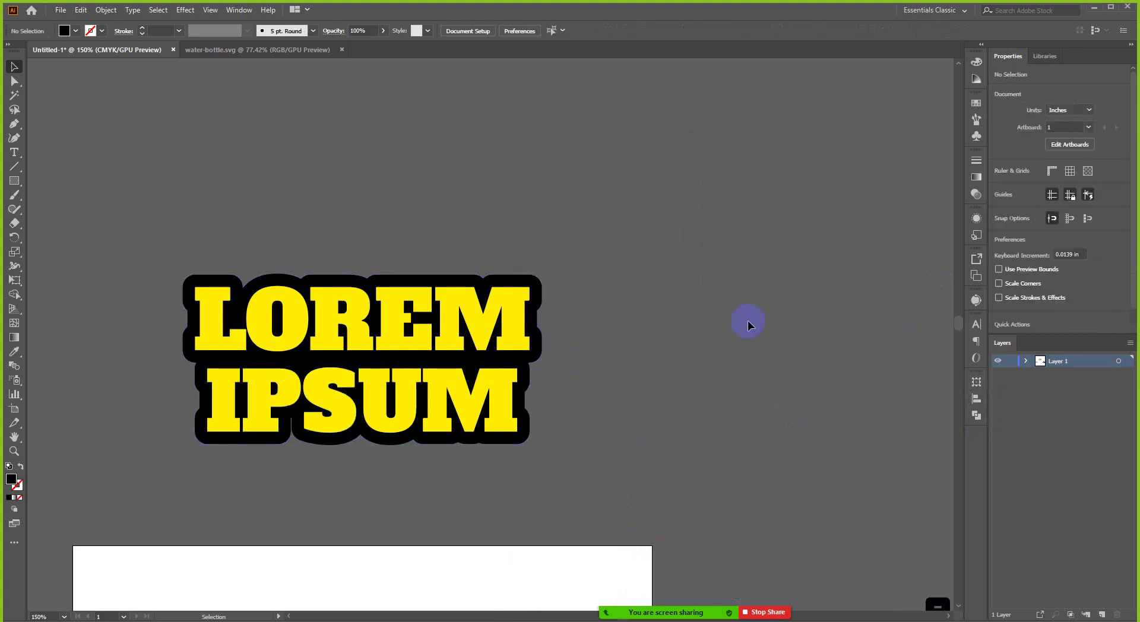
- Fill the backing shape behind LOREM IPSUM with white
scroll(748, 325, down, 3)
scroll(583, 308, up, 4)
click(318, 315)
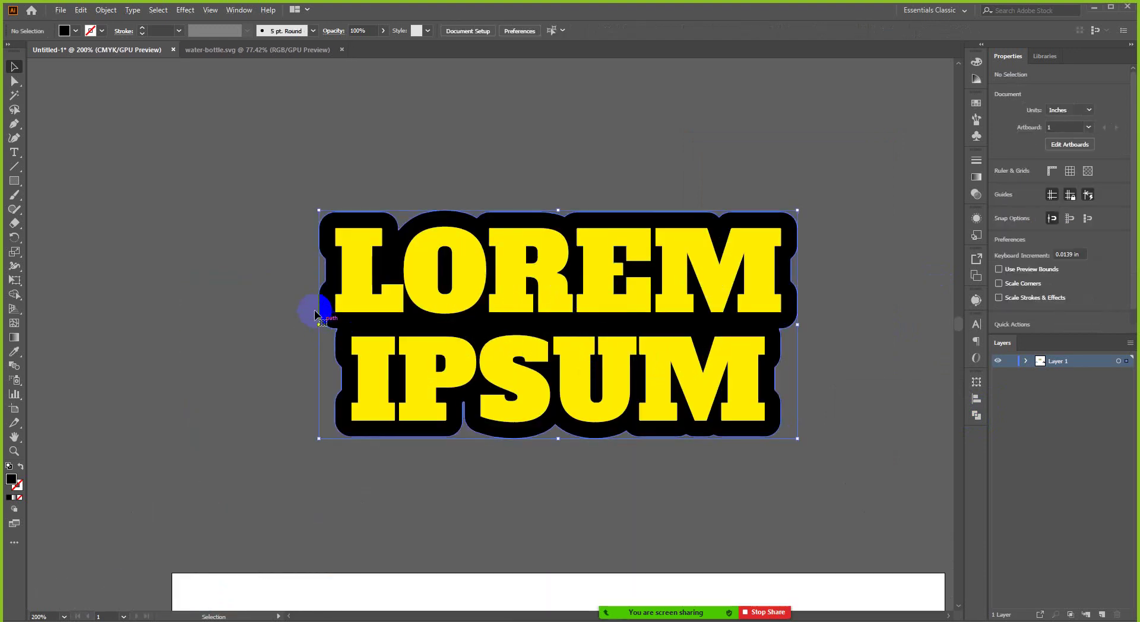
click(91, 31)
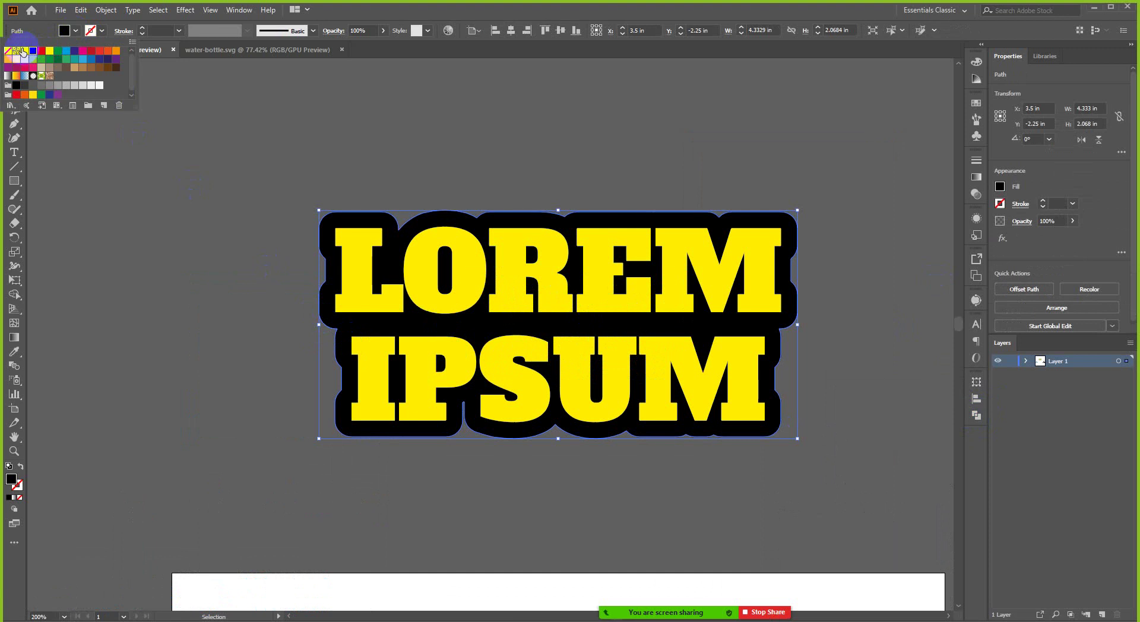
click(23, 51)
click(143, 223)
- Fill the LOREM IPSUM letter group with red and clear the selection
click(355, 247)
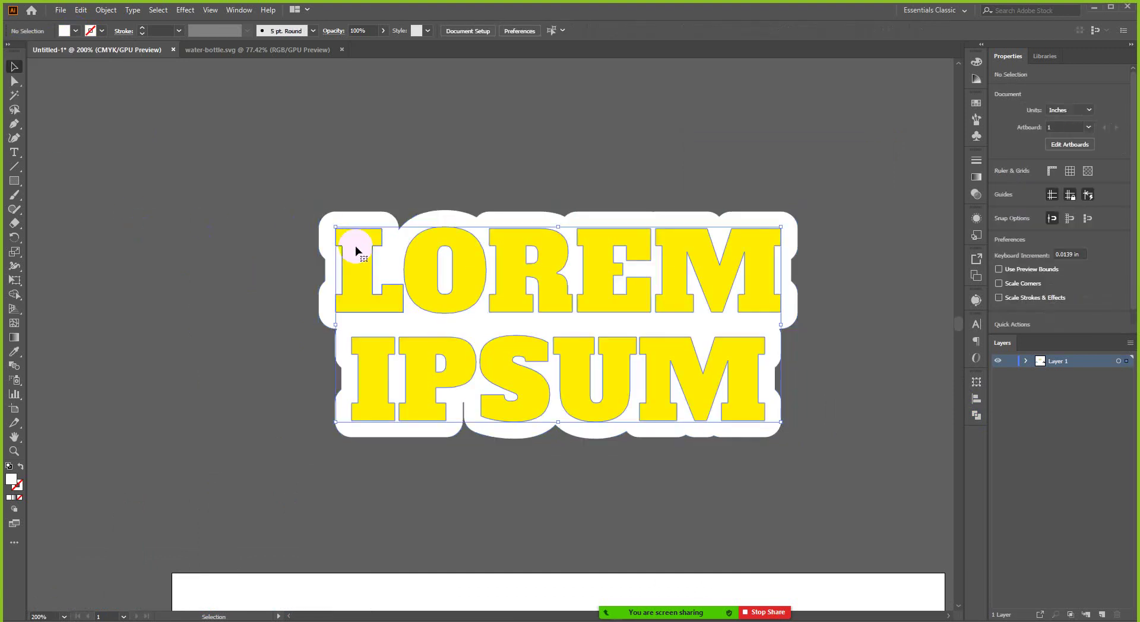
click(75, 31)
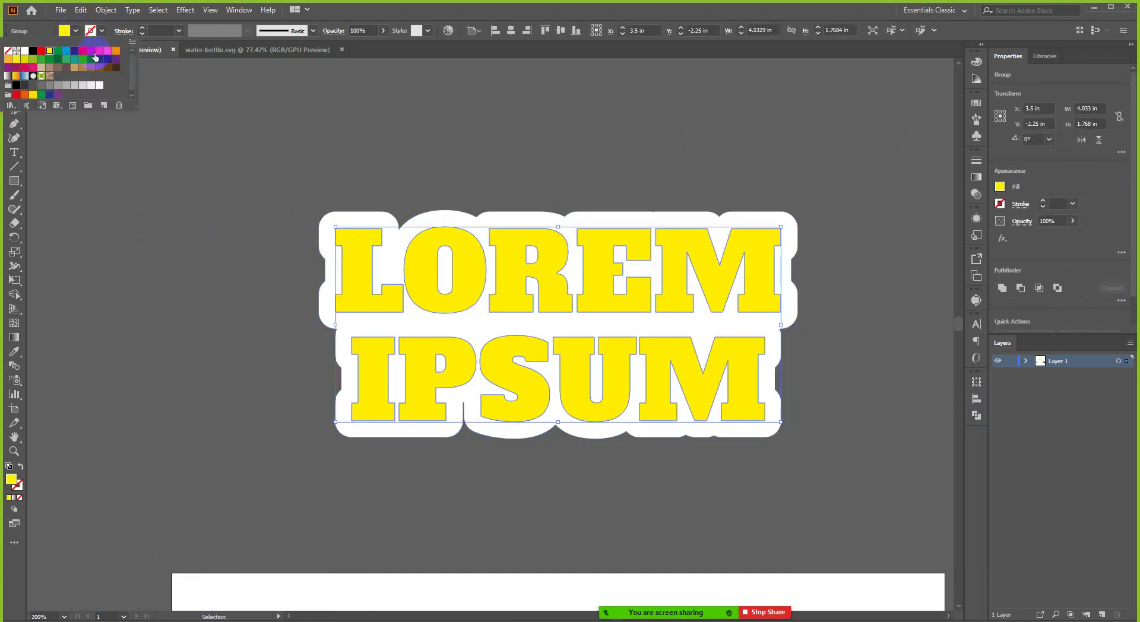
click(41, 50)
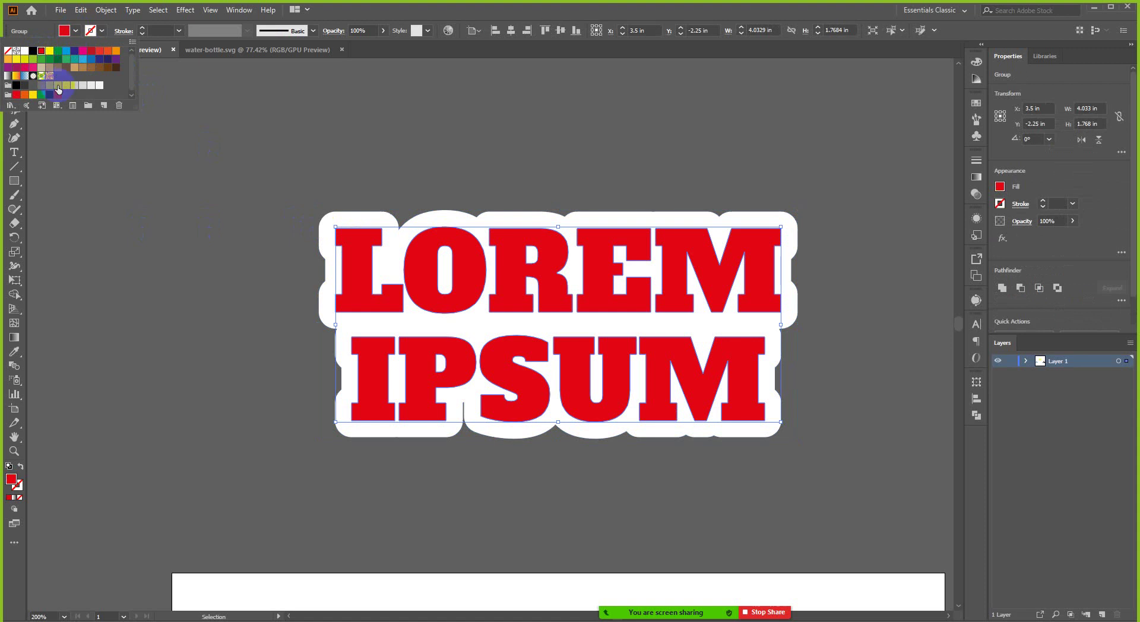
click(184, 205)
click(184, 205)
scroll(467, 183, down, 2)
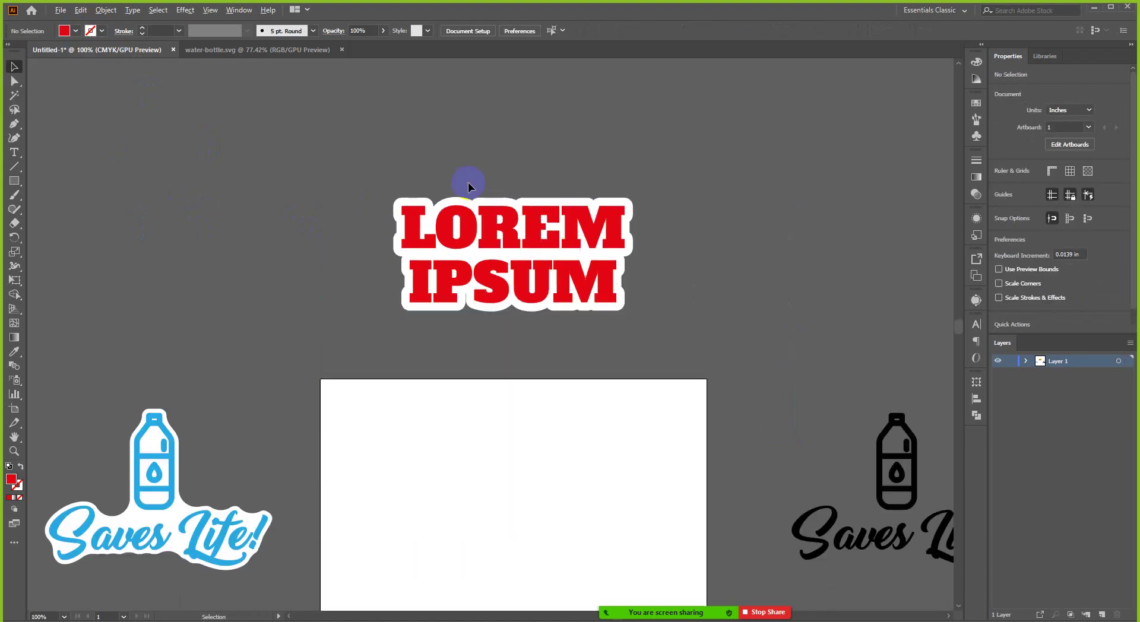
- Select the red LOREM IPSUM lettering together with its white backing
scroll(636, 183, down, 2)
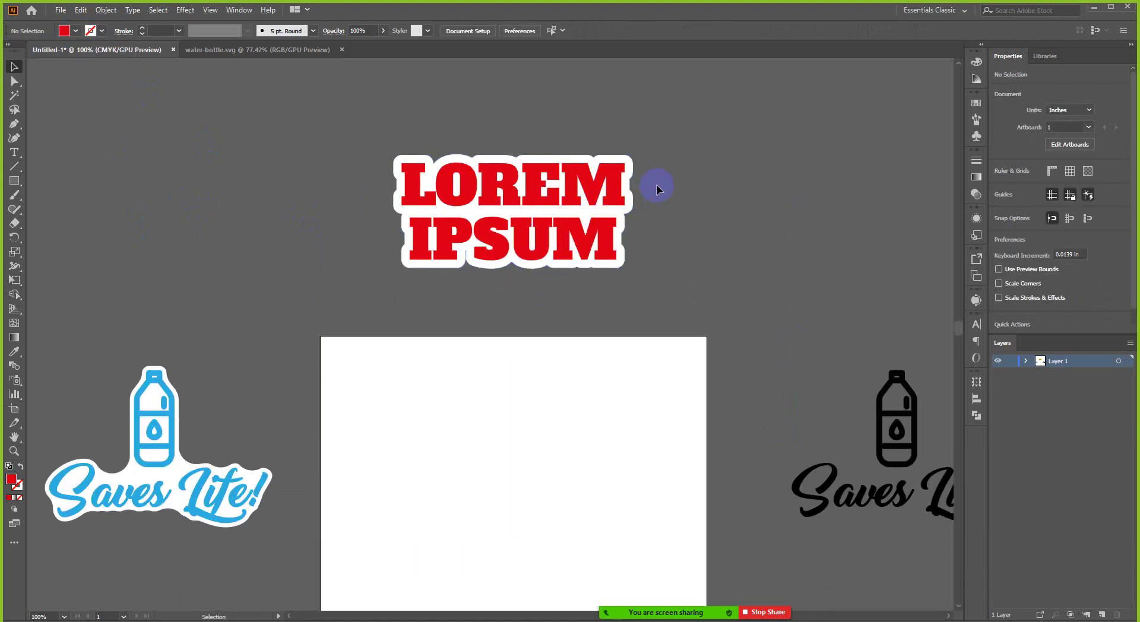
click(458, 262)
scroll(344, 203, down, 3)
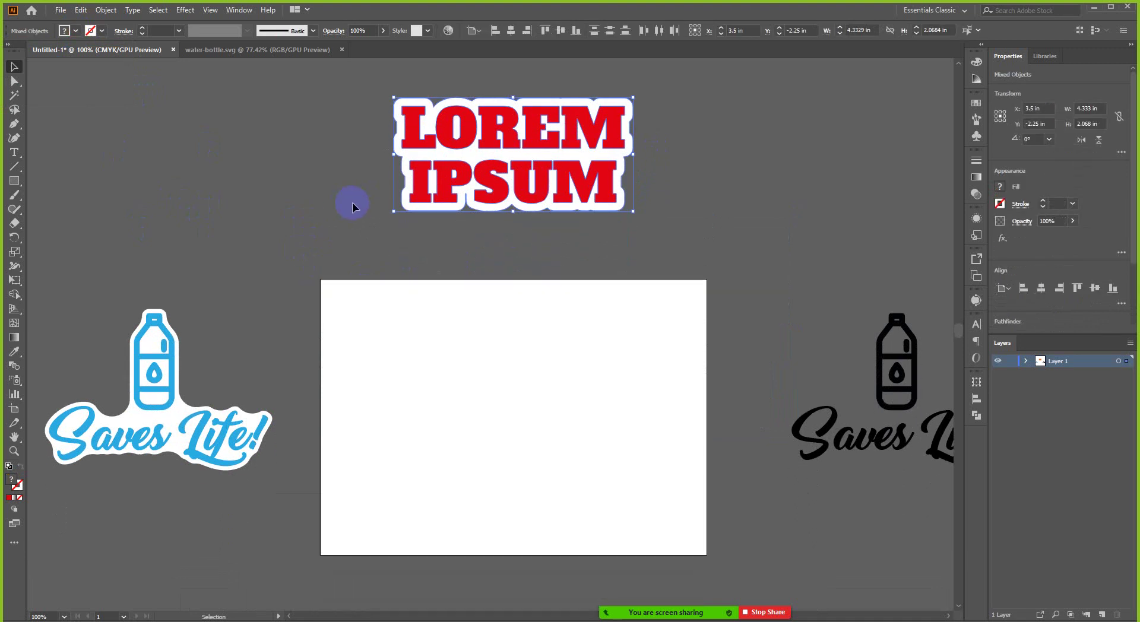
- Open the Zoom meeting's participants list, move it clear of the content behind it to check the attendees, and close it
scroll(352, 202, up, 2)
click(541, 207)
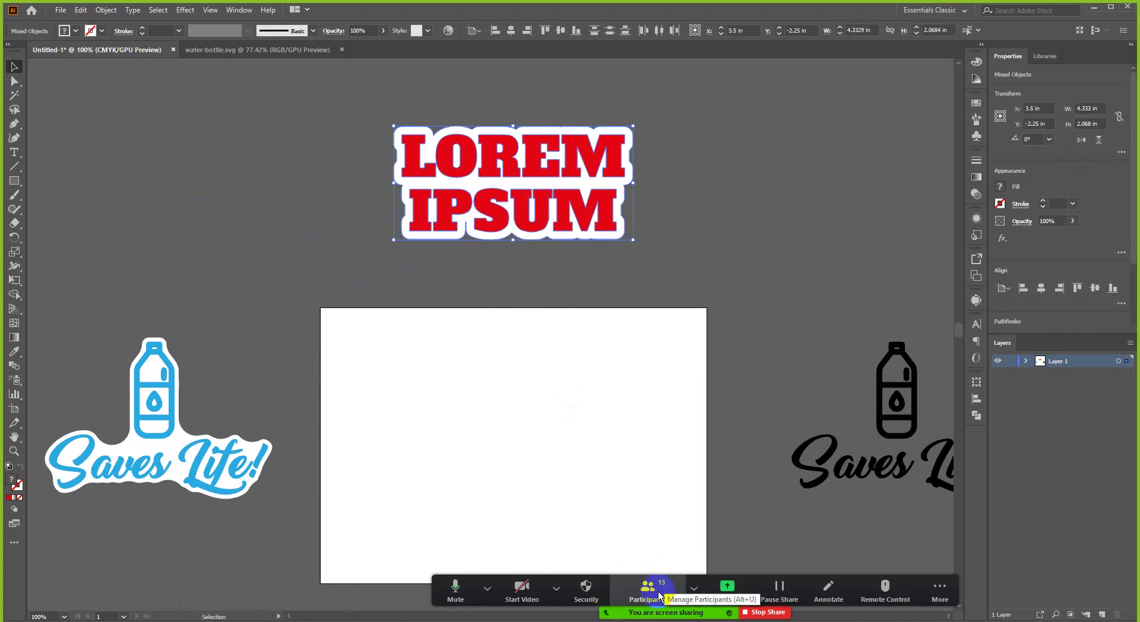
click(648, 591)
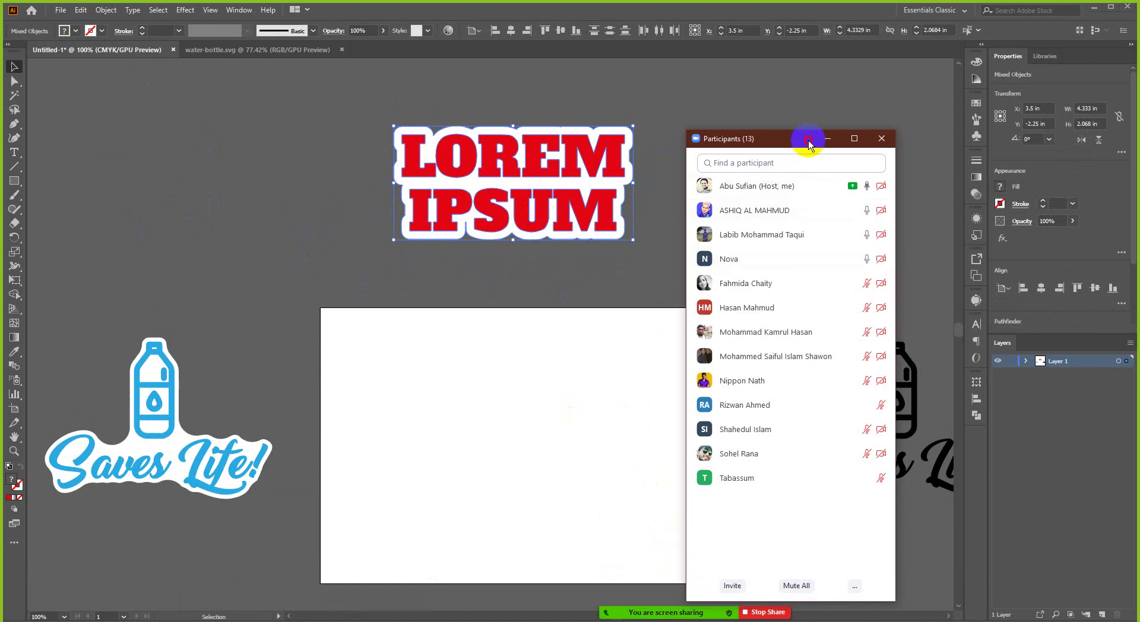
drag(809, 142, 1049, 91)
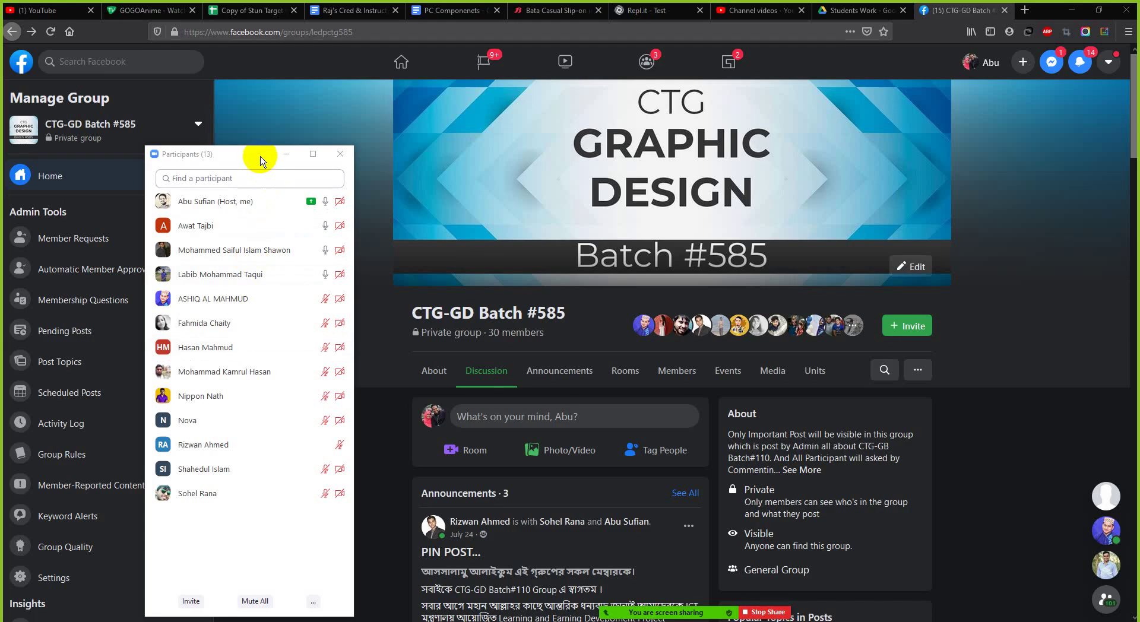
drag(255, 157, 384, 173)
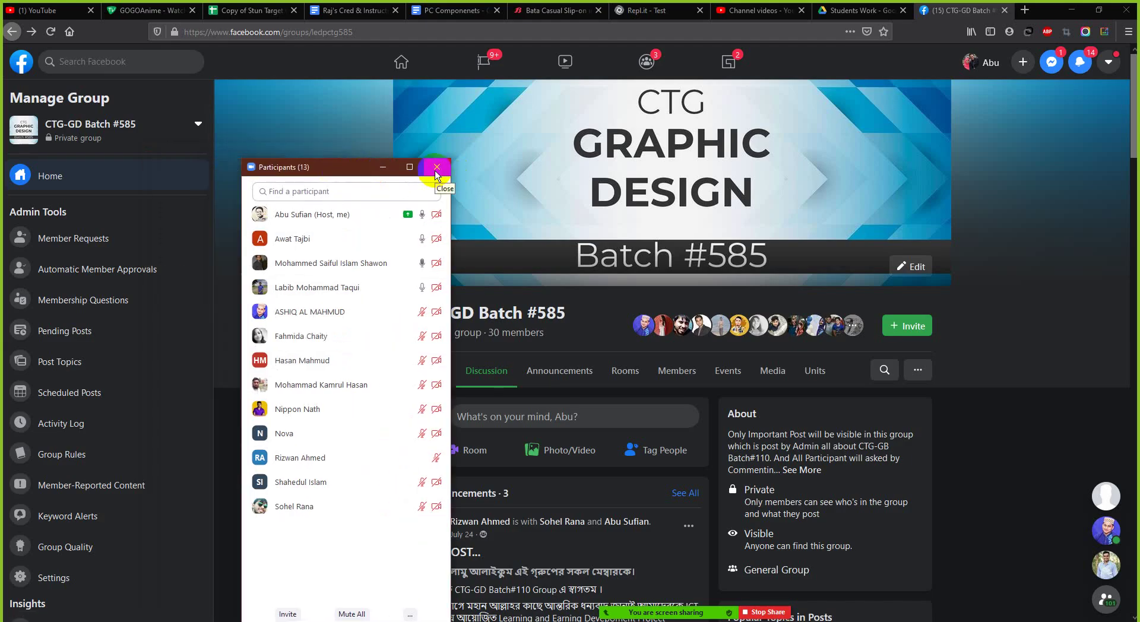
click(436, 168)
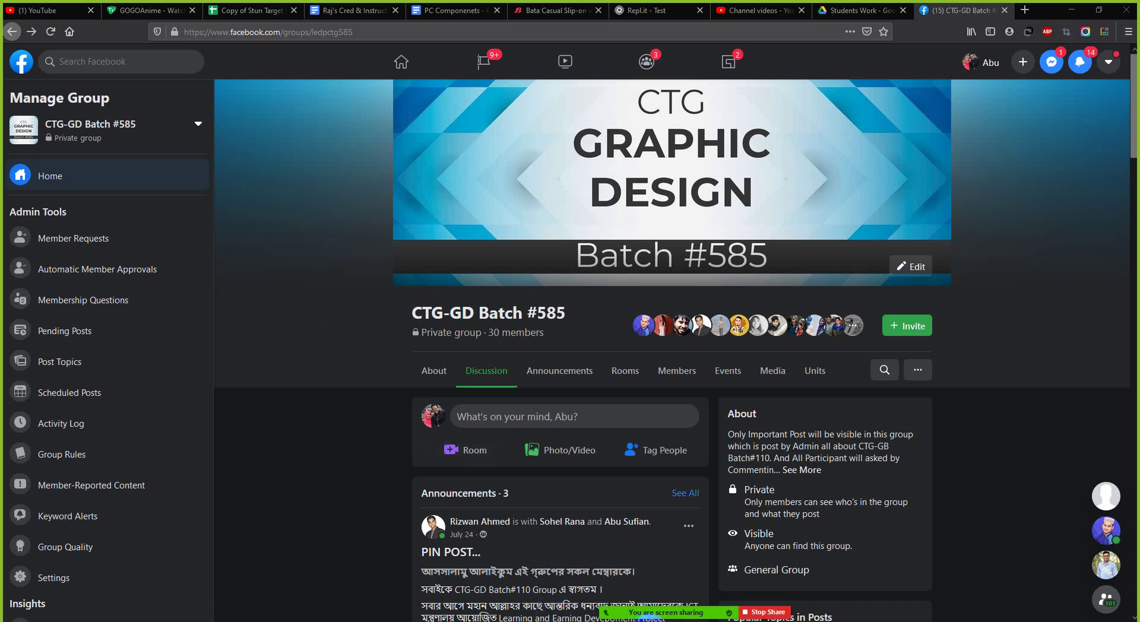
- Switch the browser from the Facebook group to the Students Work folder in Google Drive
key(ctrl+shift+Tab)
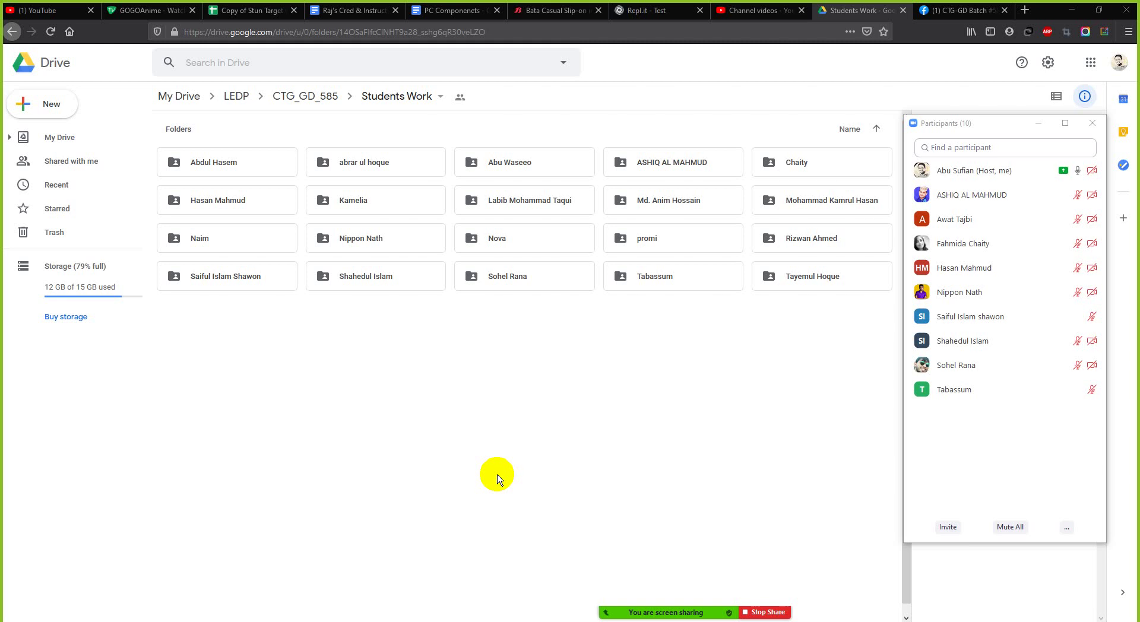